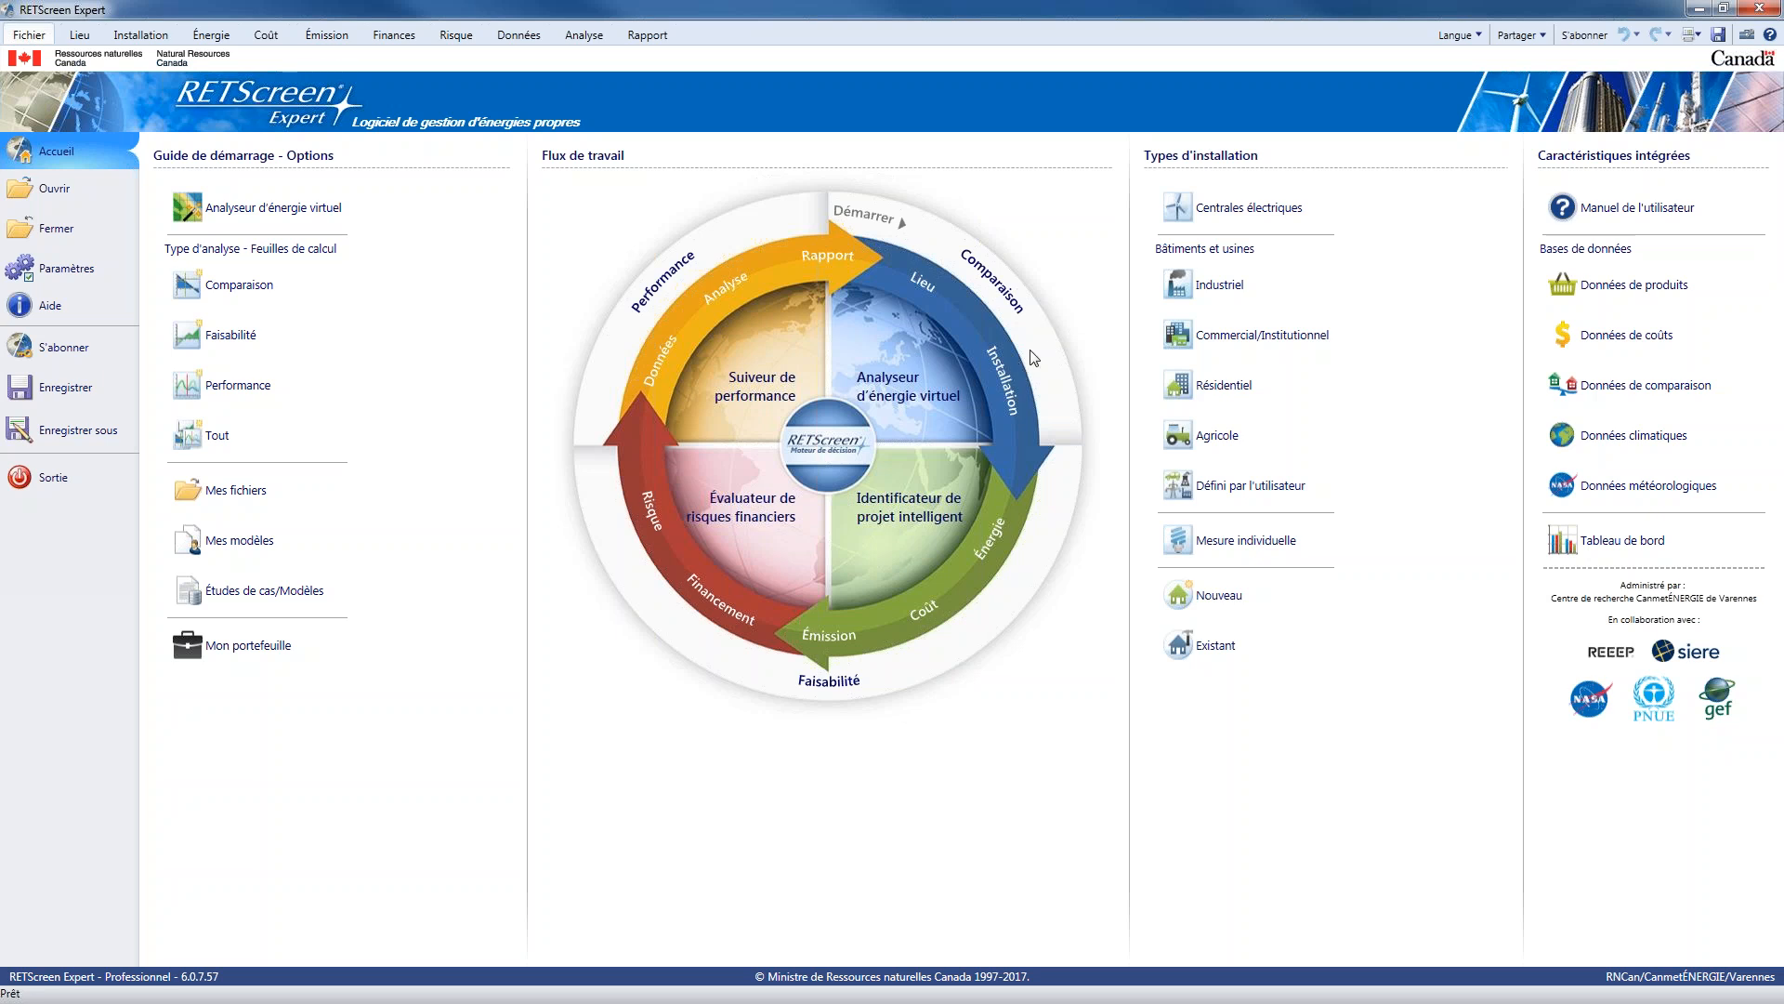
Preview the available facility types, including industrial, commercial/institutional, residential, agricultural and user-defined
mouse_move(1022, 330)
mouse_move(1256, 156)
mouse_move(1290, 288)
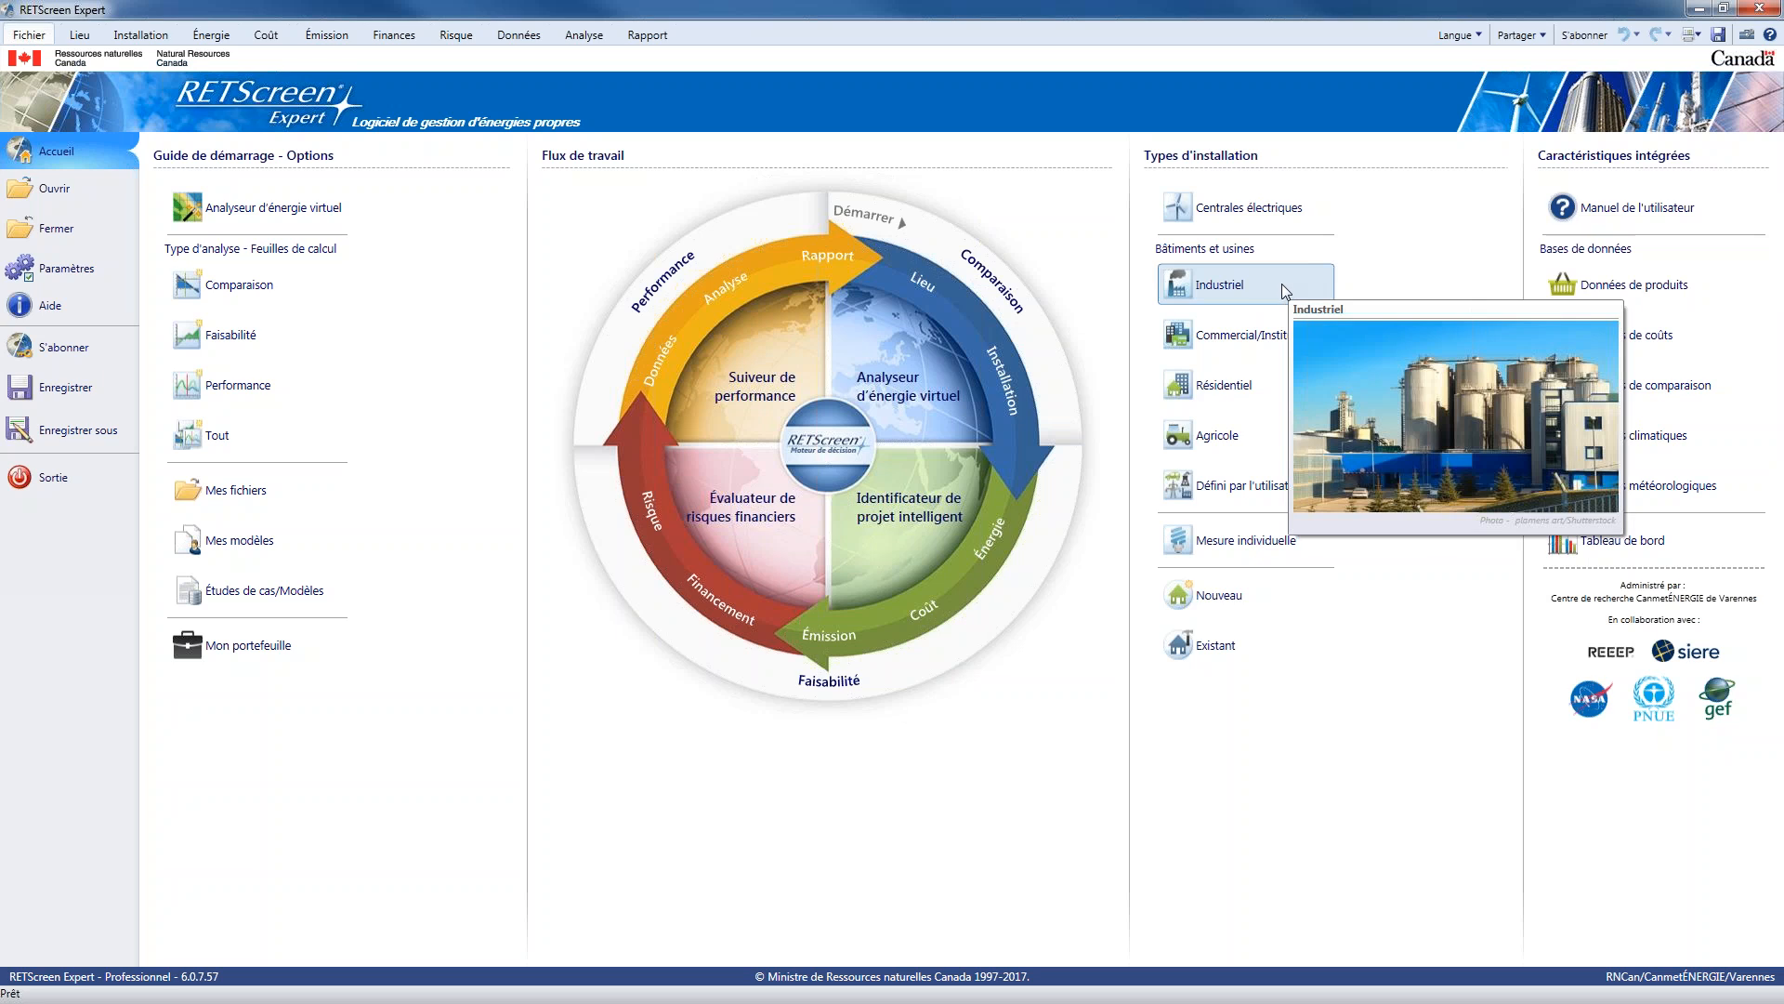
mouse_move(1287, 336)
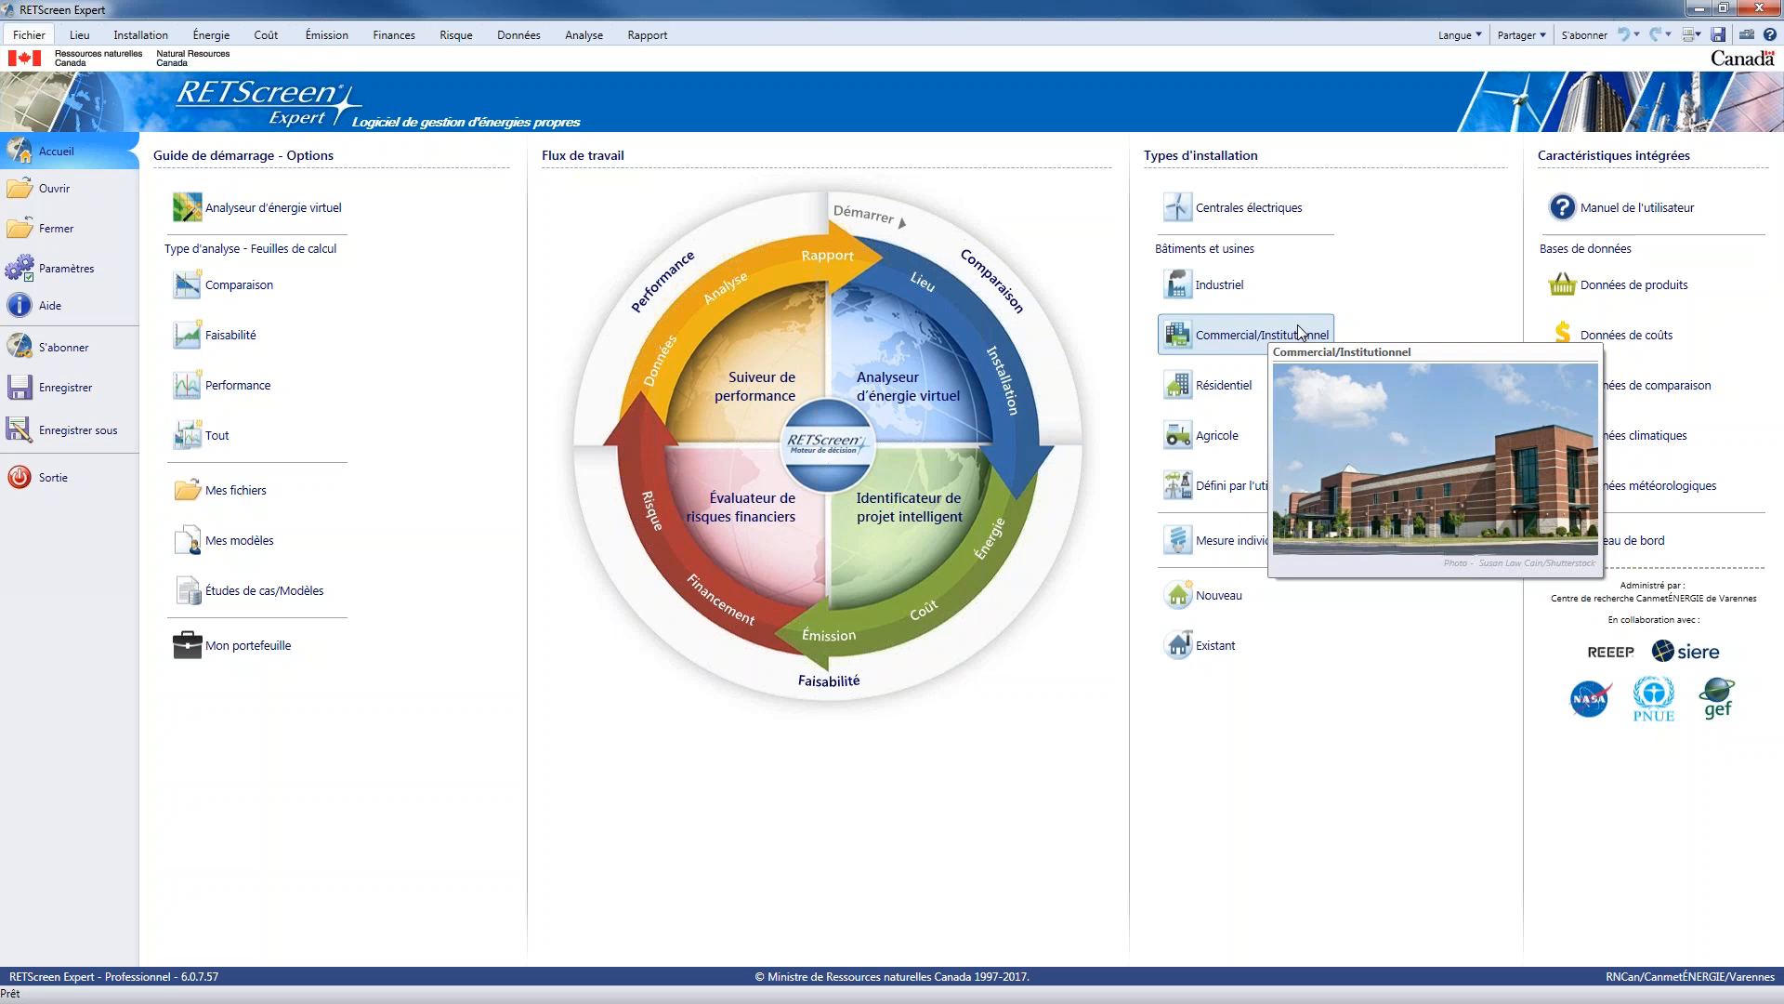
mouse_move(1250, 387)
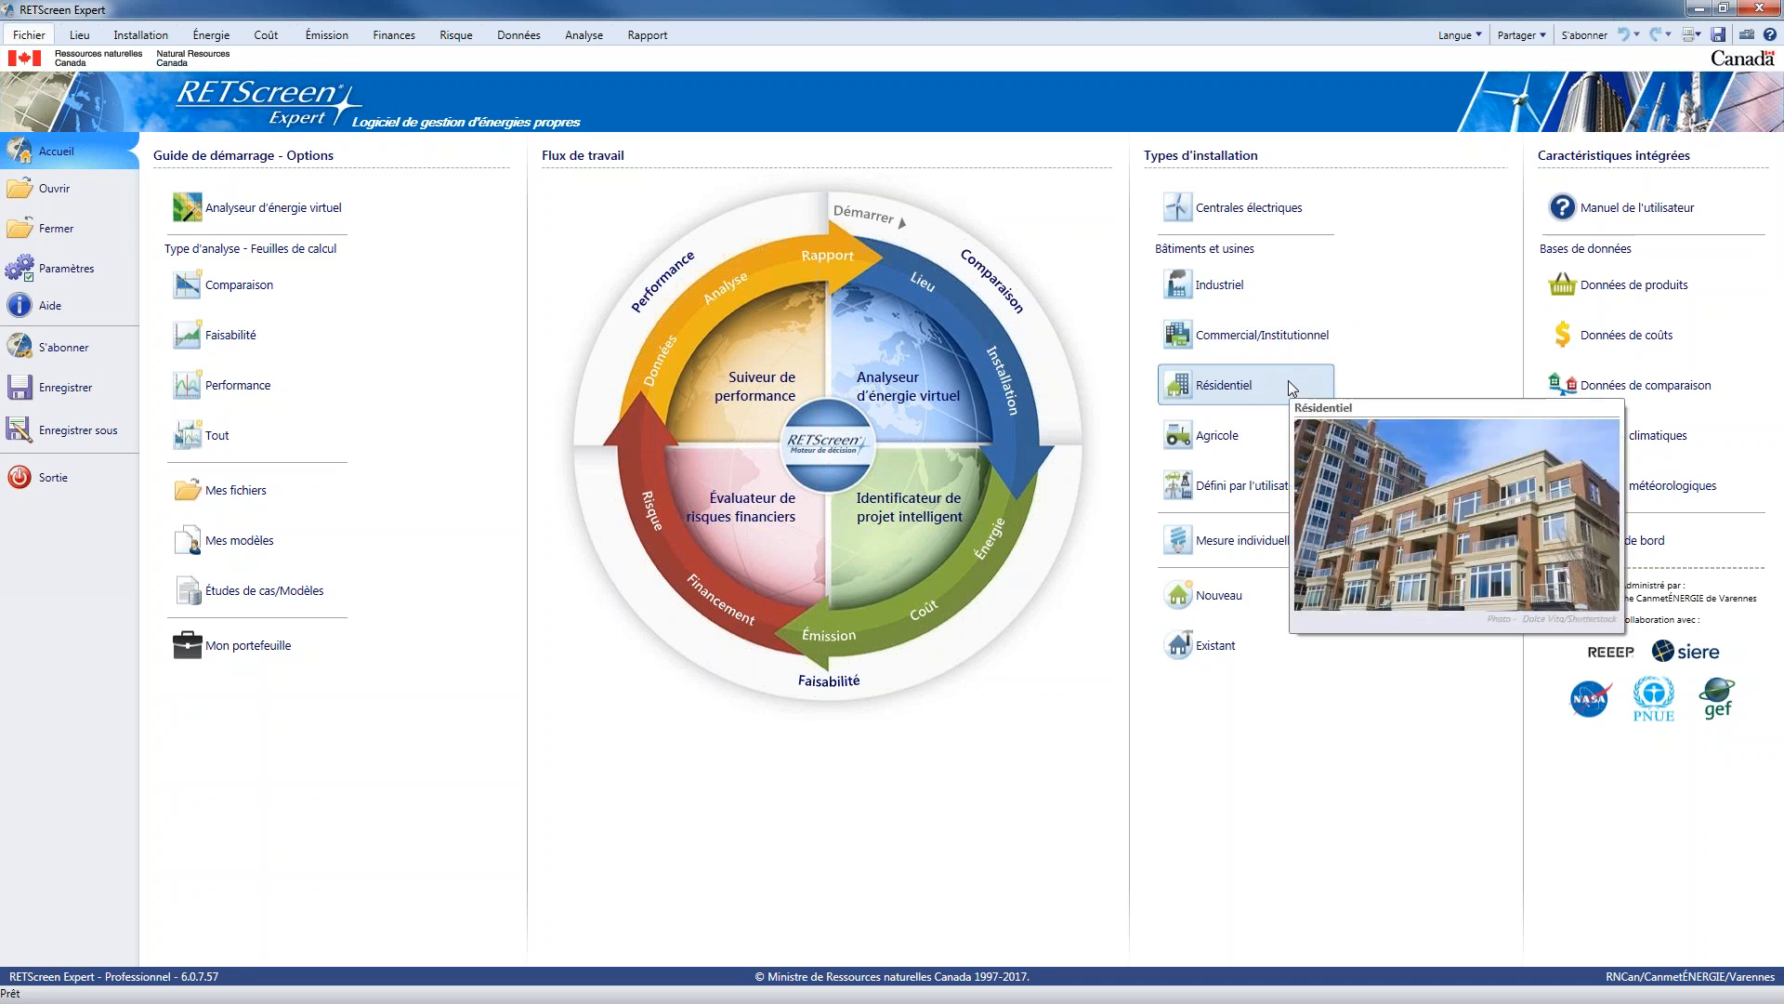
mouse_move(1264, 448)
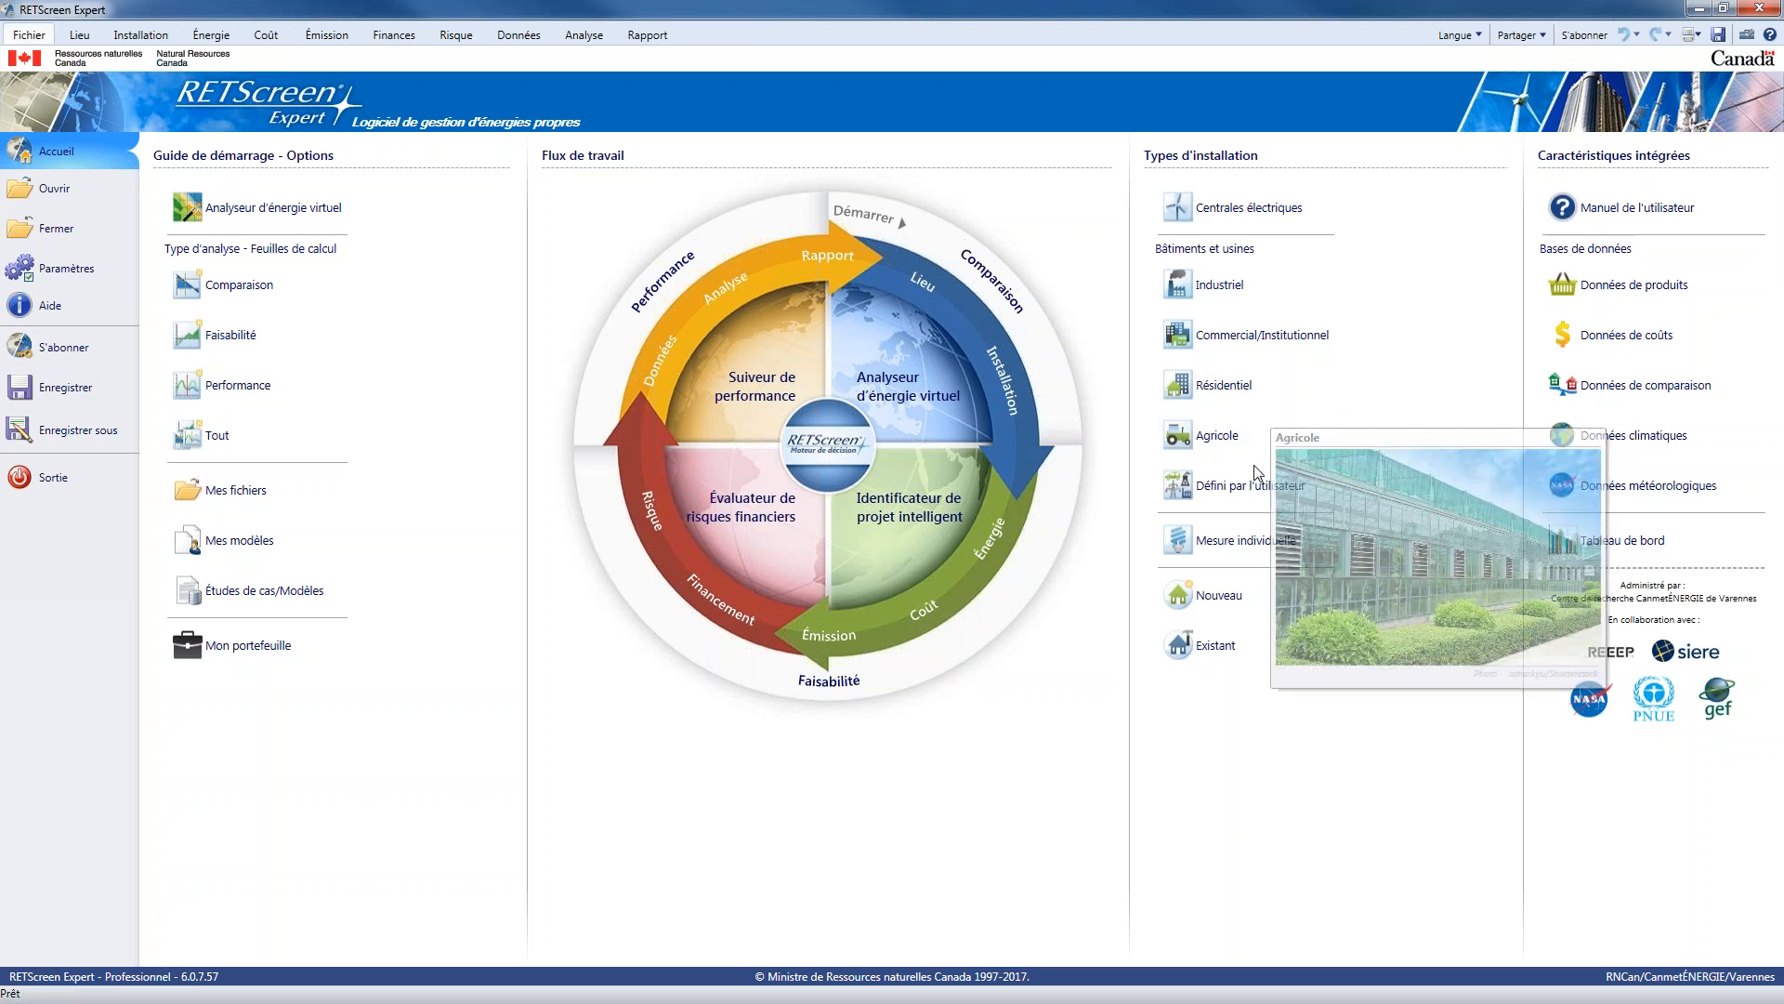
mouse_move(1257, 486)
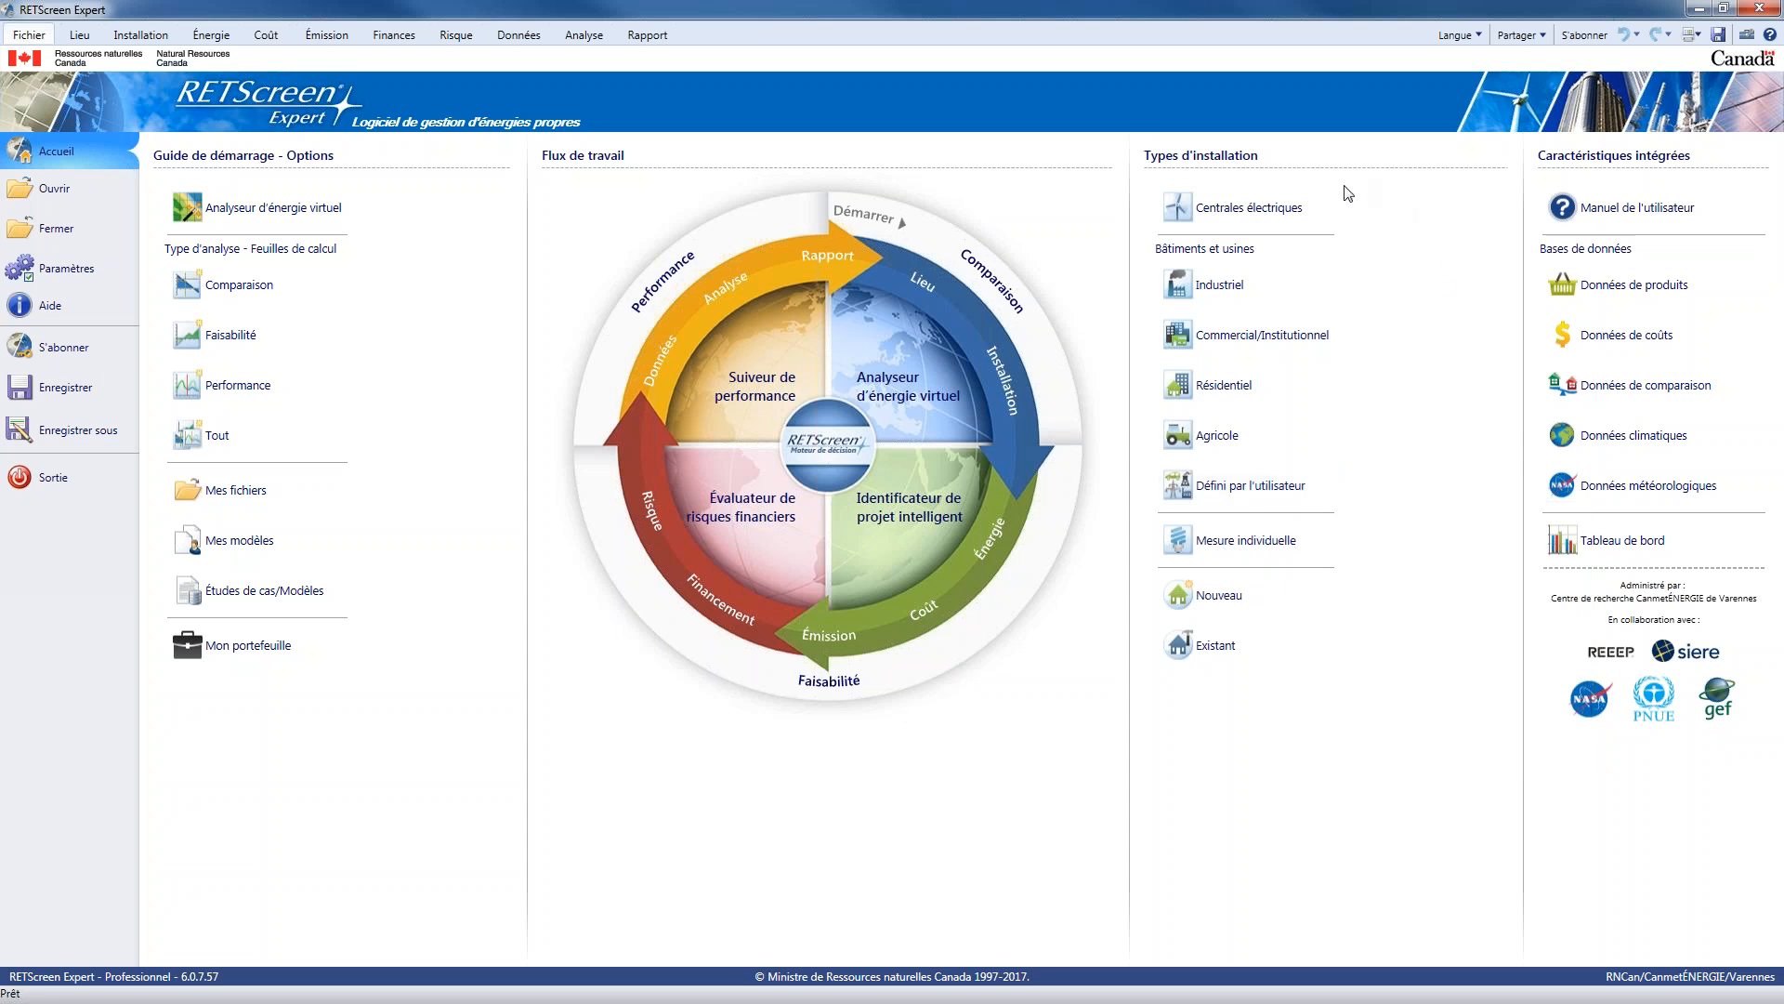
mouse_move(1327, 202)
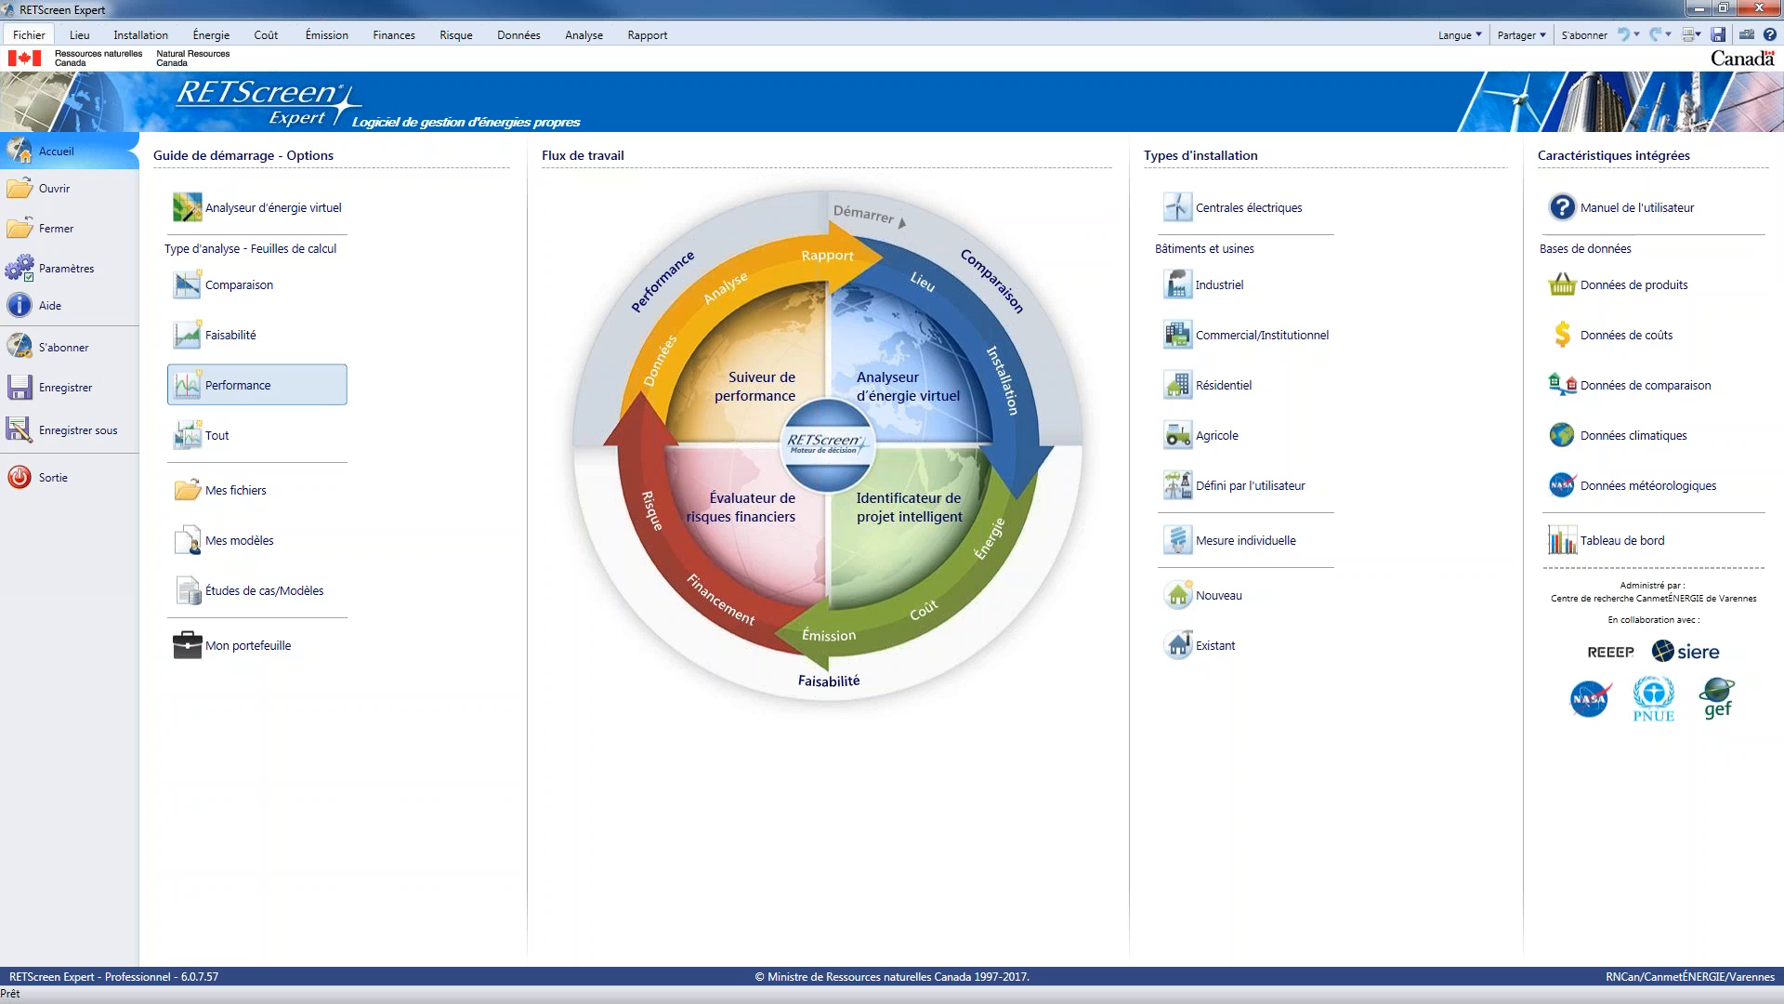
Start a Performance analysis without saving the existing changes, and open the climate database in a maximized window
click(313, 387)
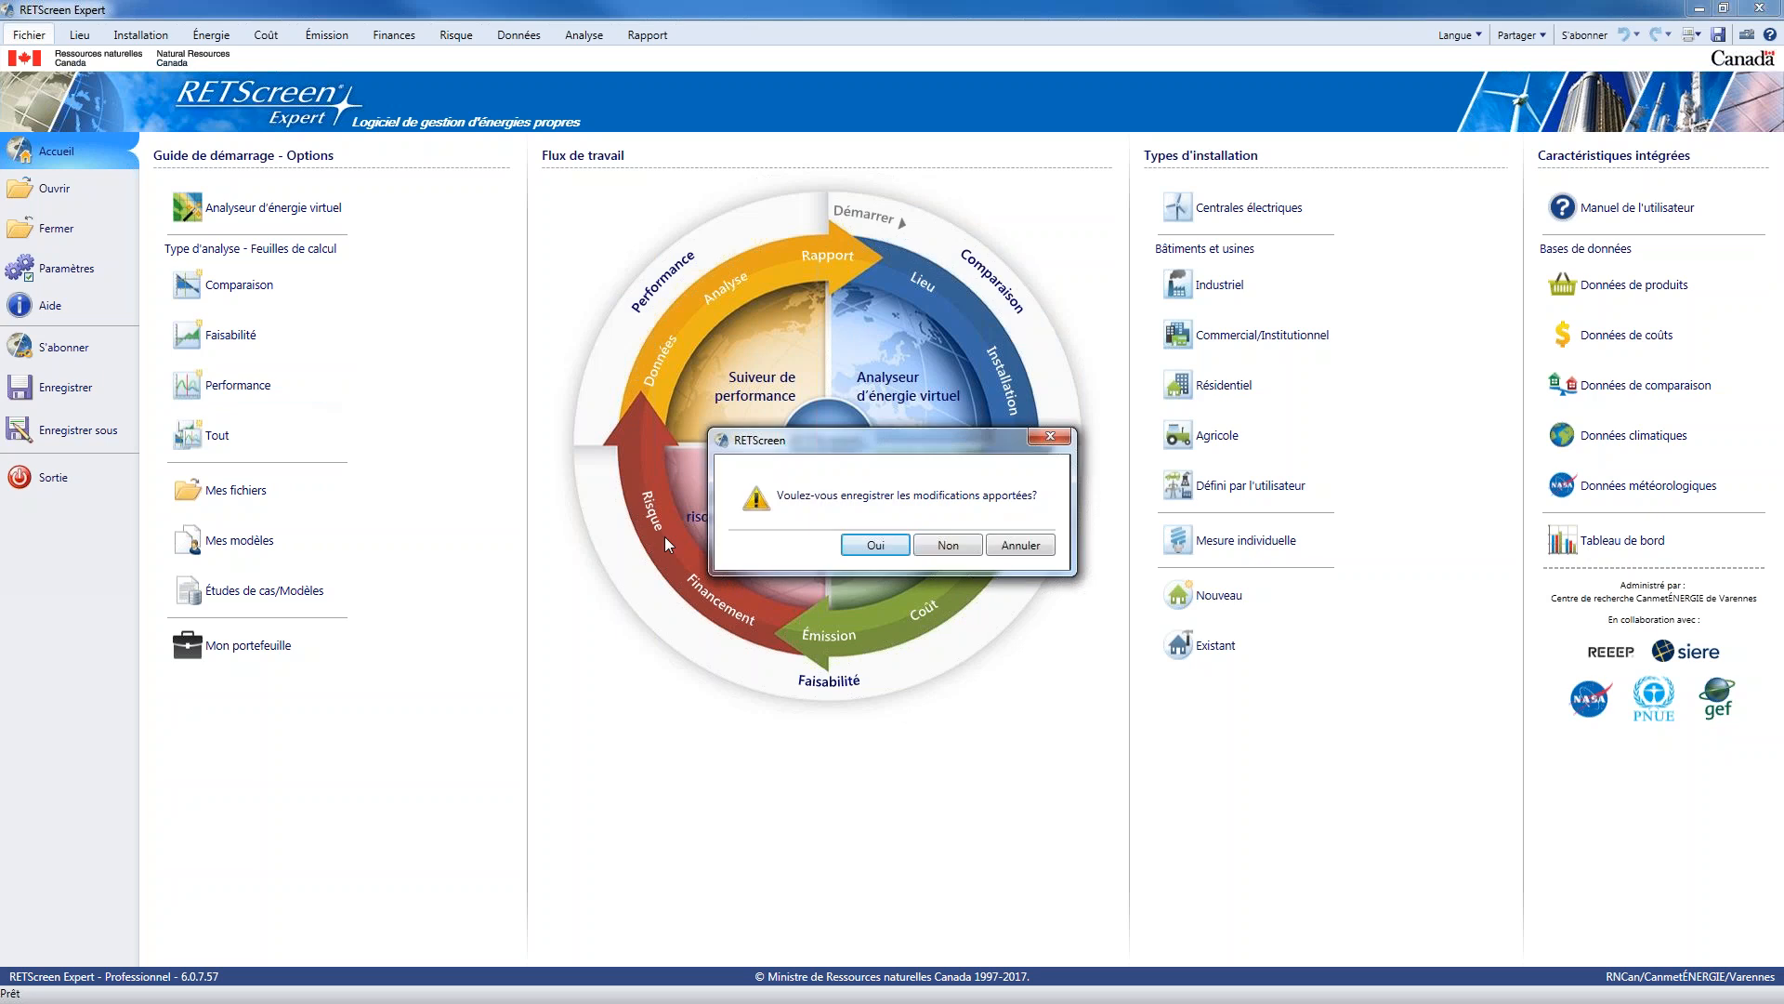
click(948, 549)
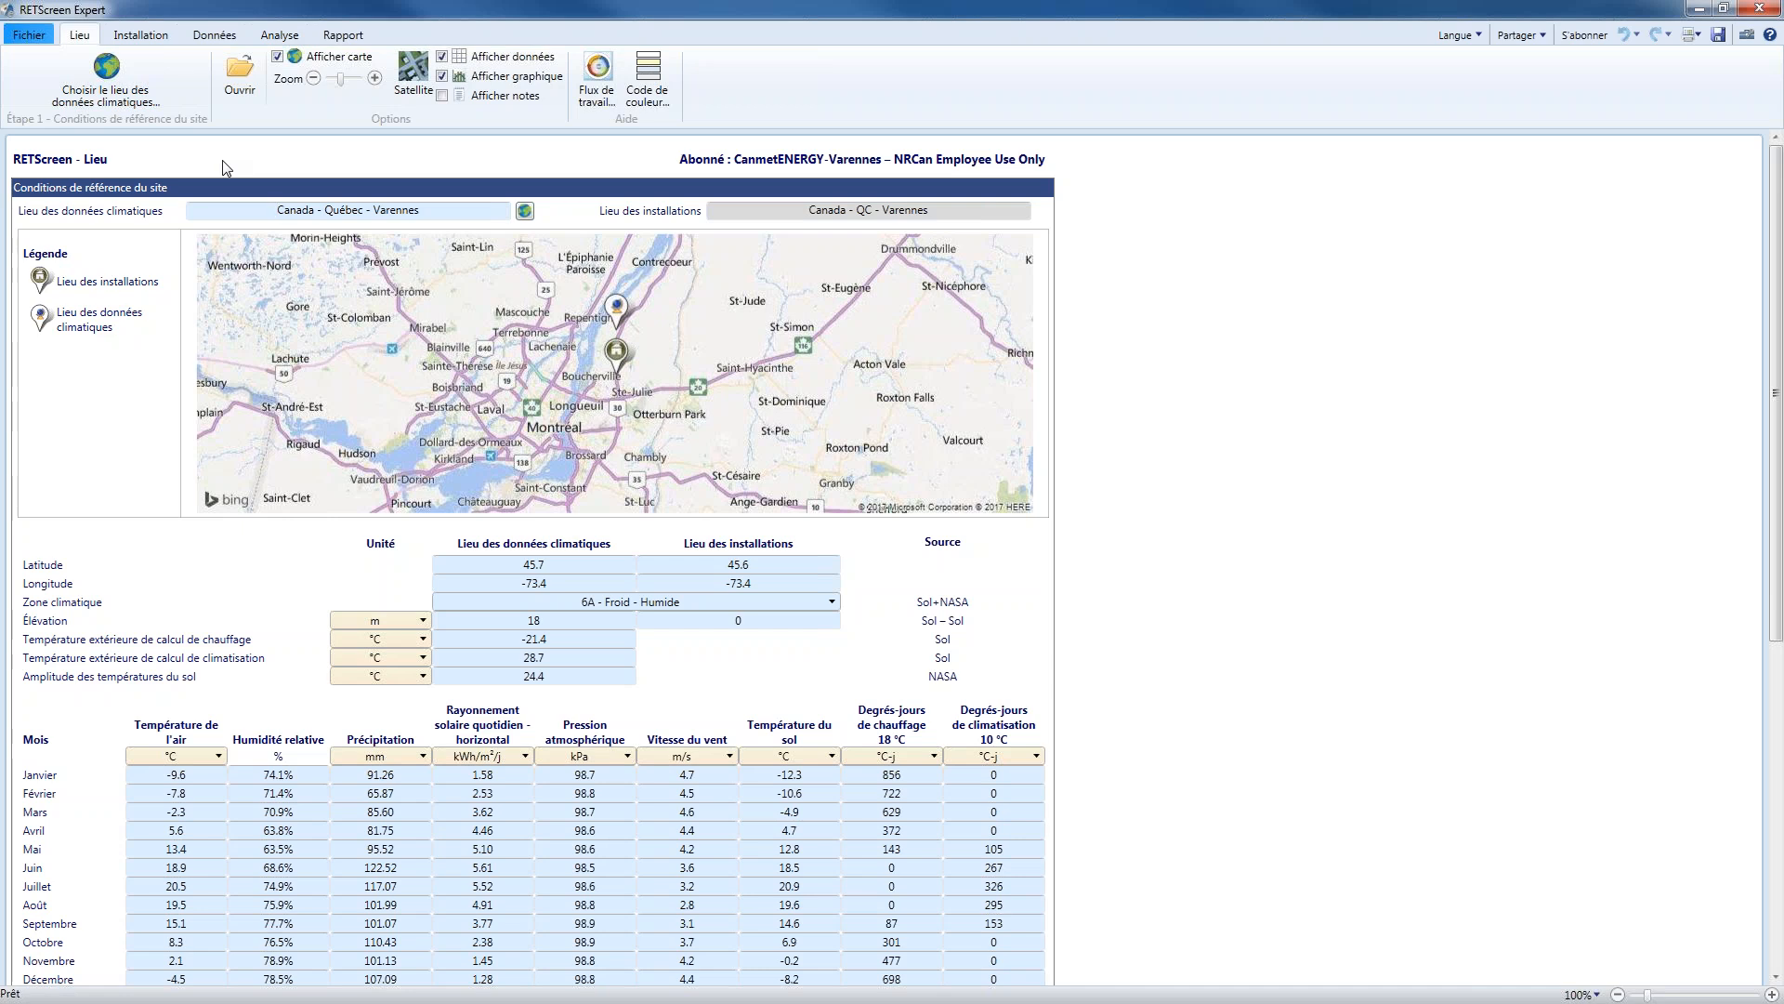
click(139, 103)
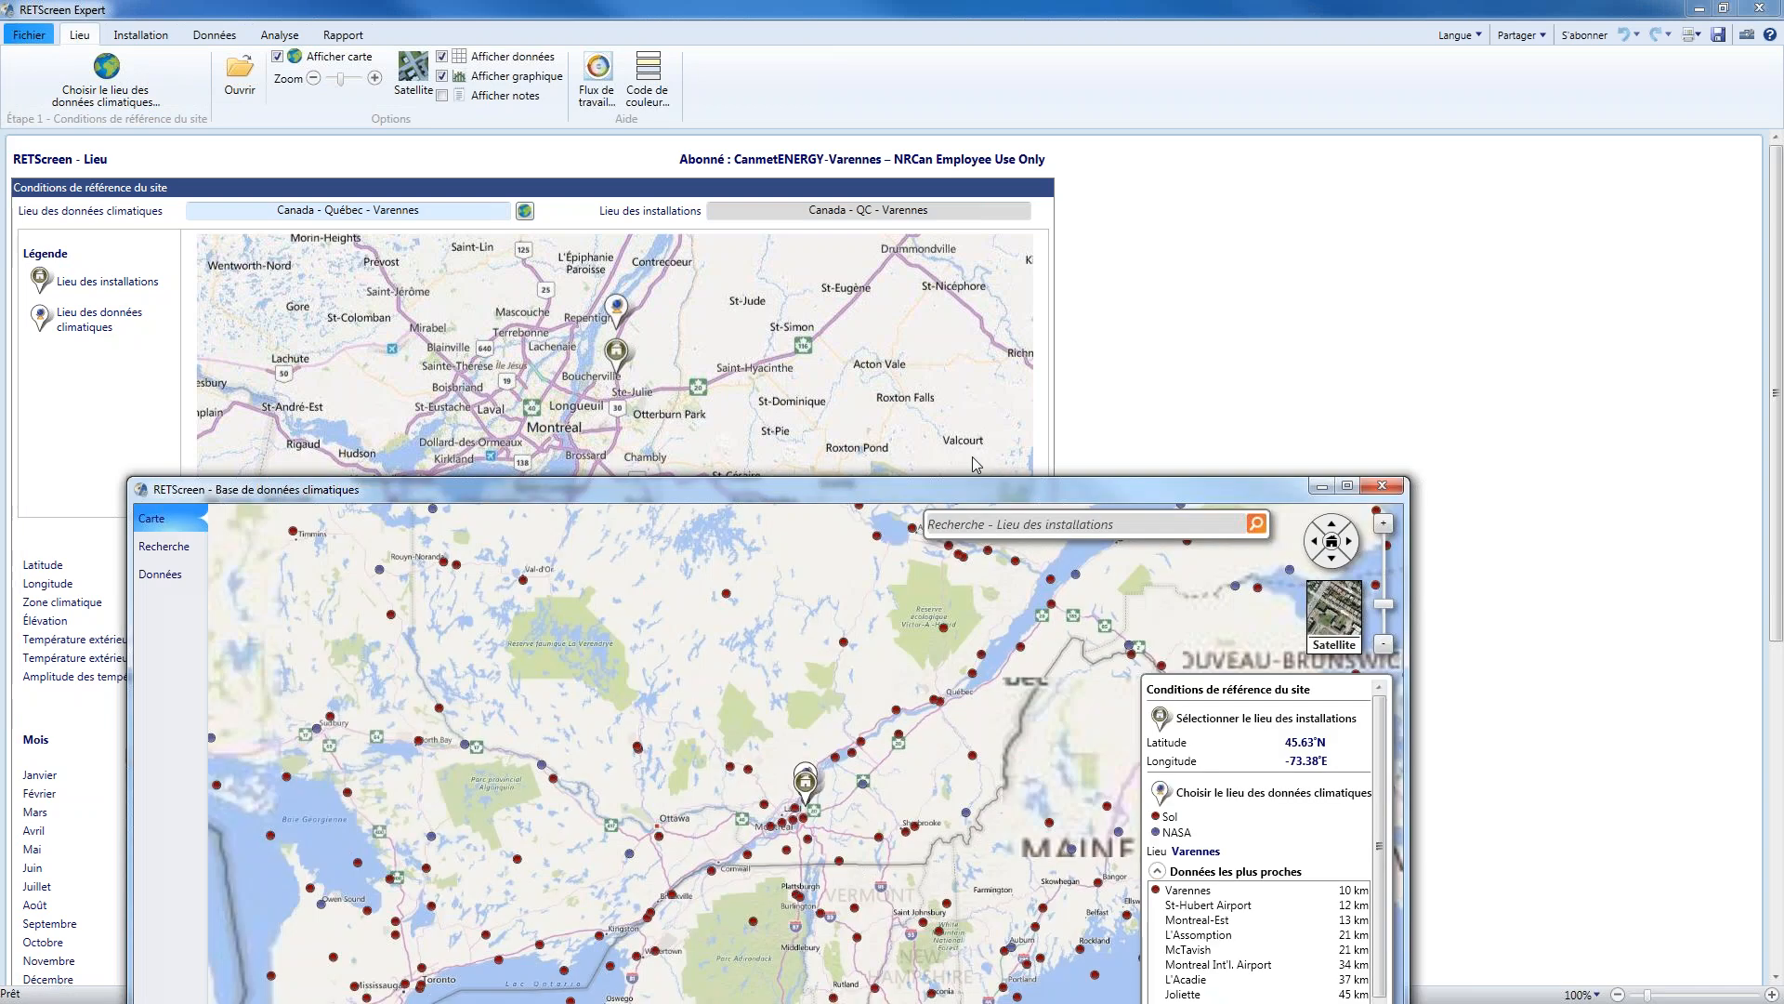
drag(977, 489, 1003, 9)
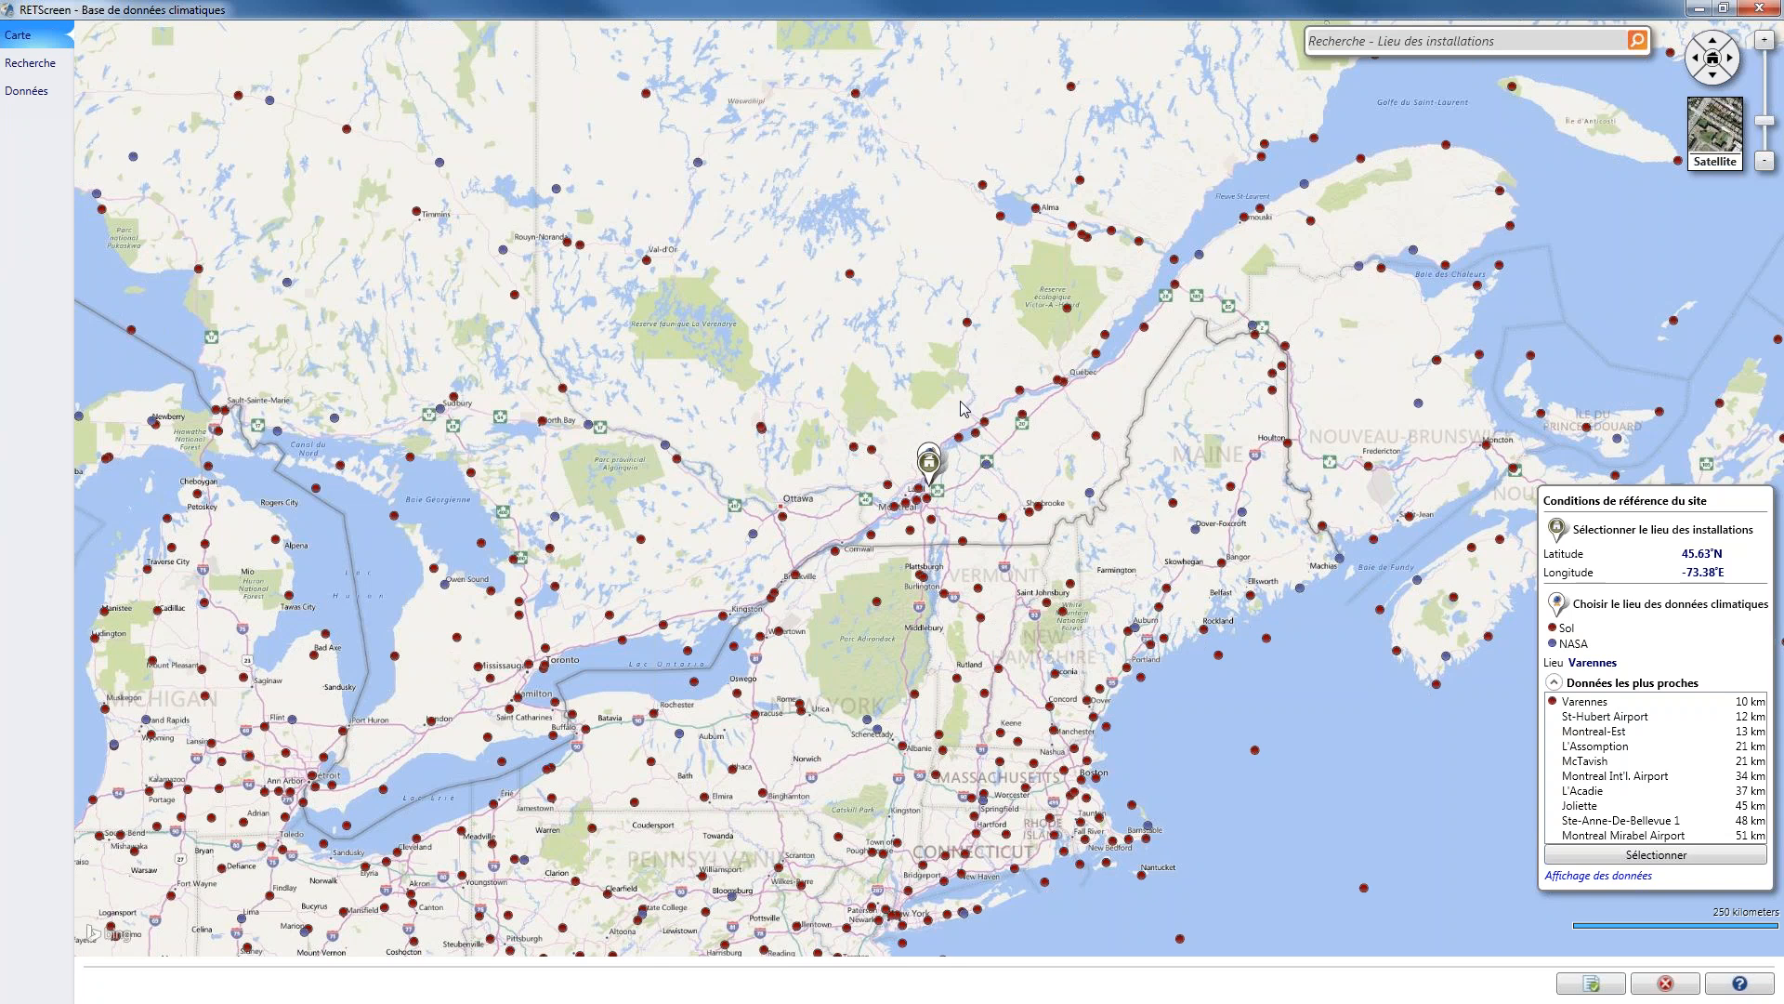
Search the climate database map for Burns Lake, BC
click(1418, 43)
text(Burns Lake, BC)
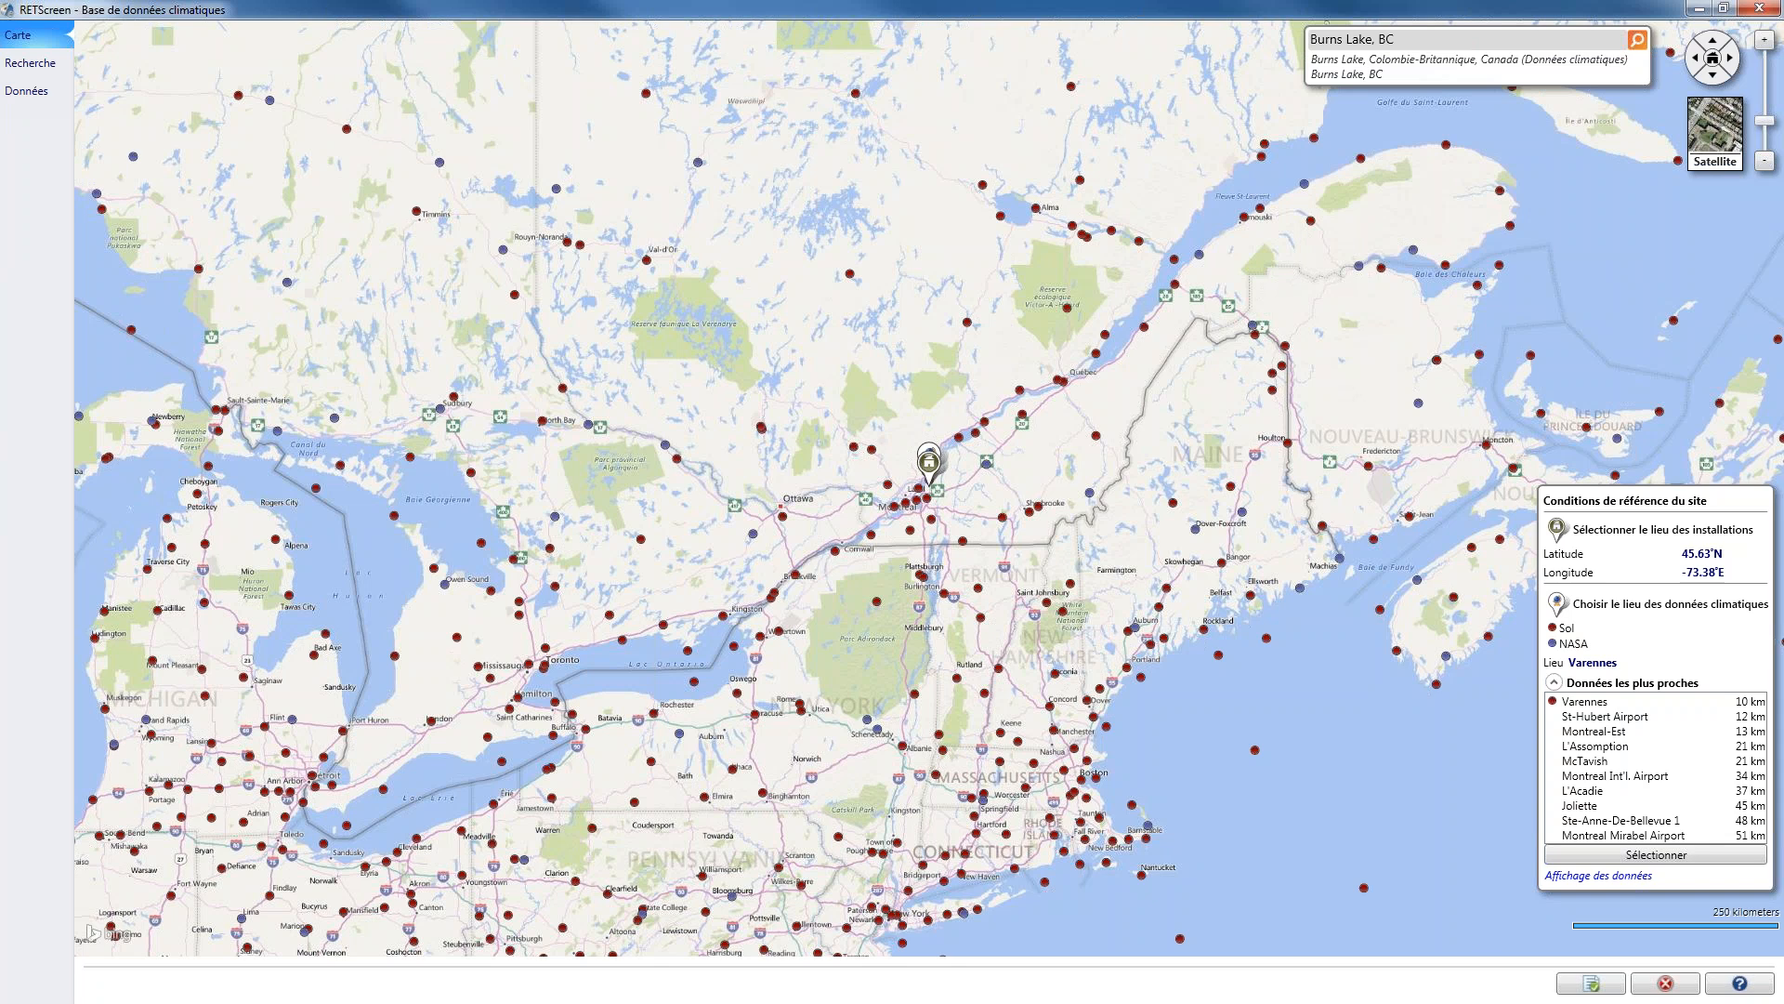
key(Return)
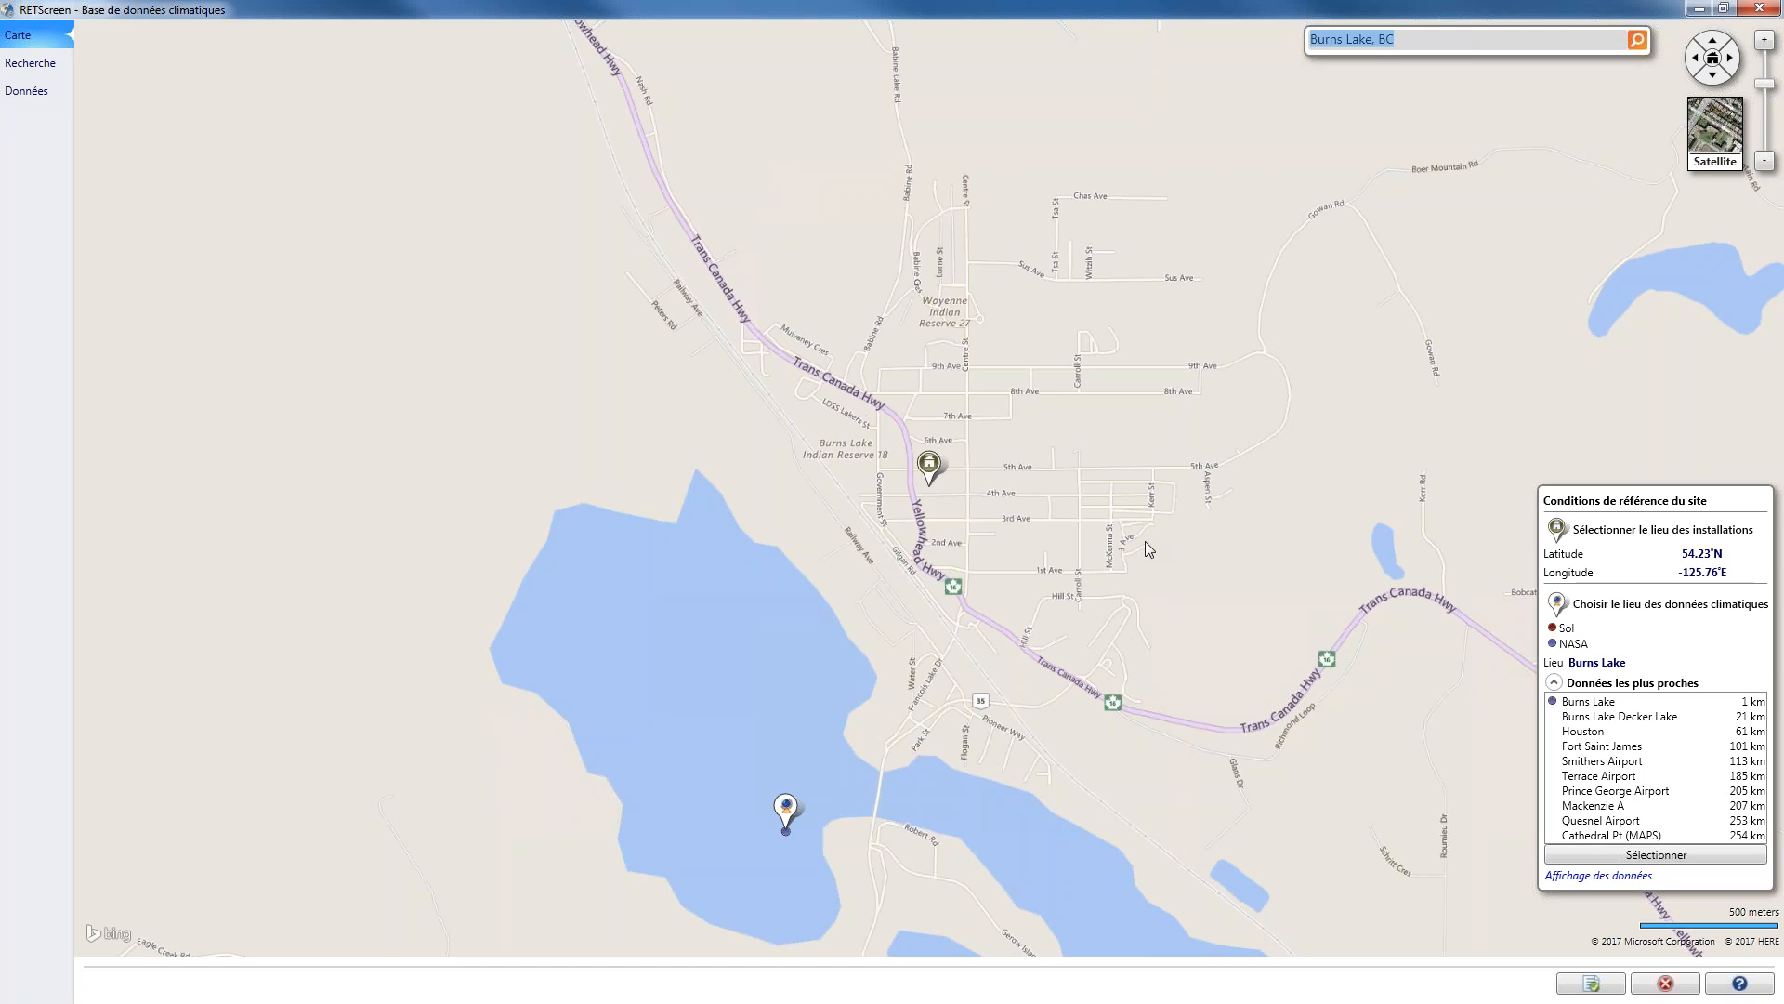
Set the facility location on satellite imagery at the building just north of 3rd Ave near Brown St, and import the Burns Lake climate data
scroll(1145, 541, up, 2)
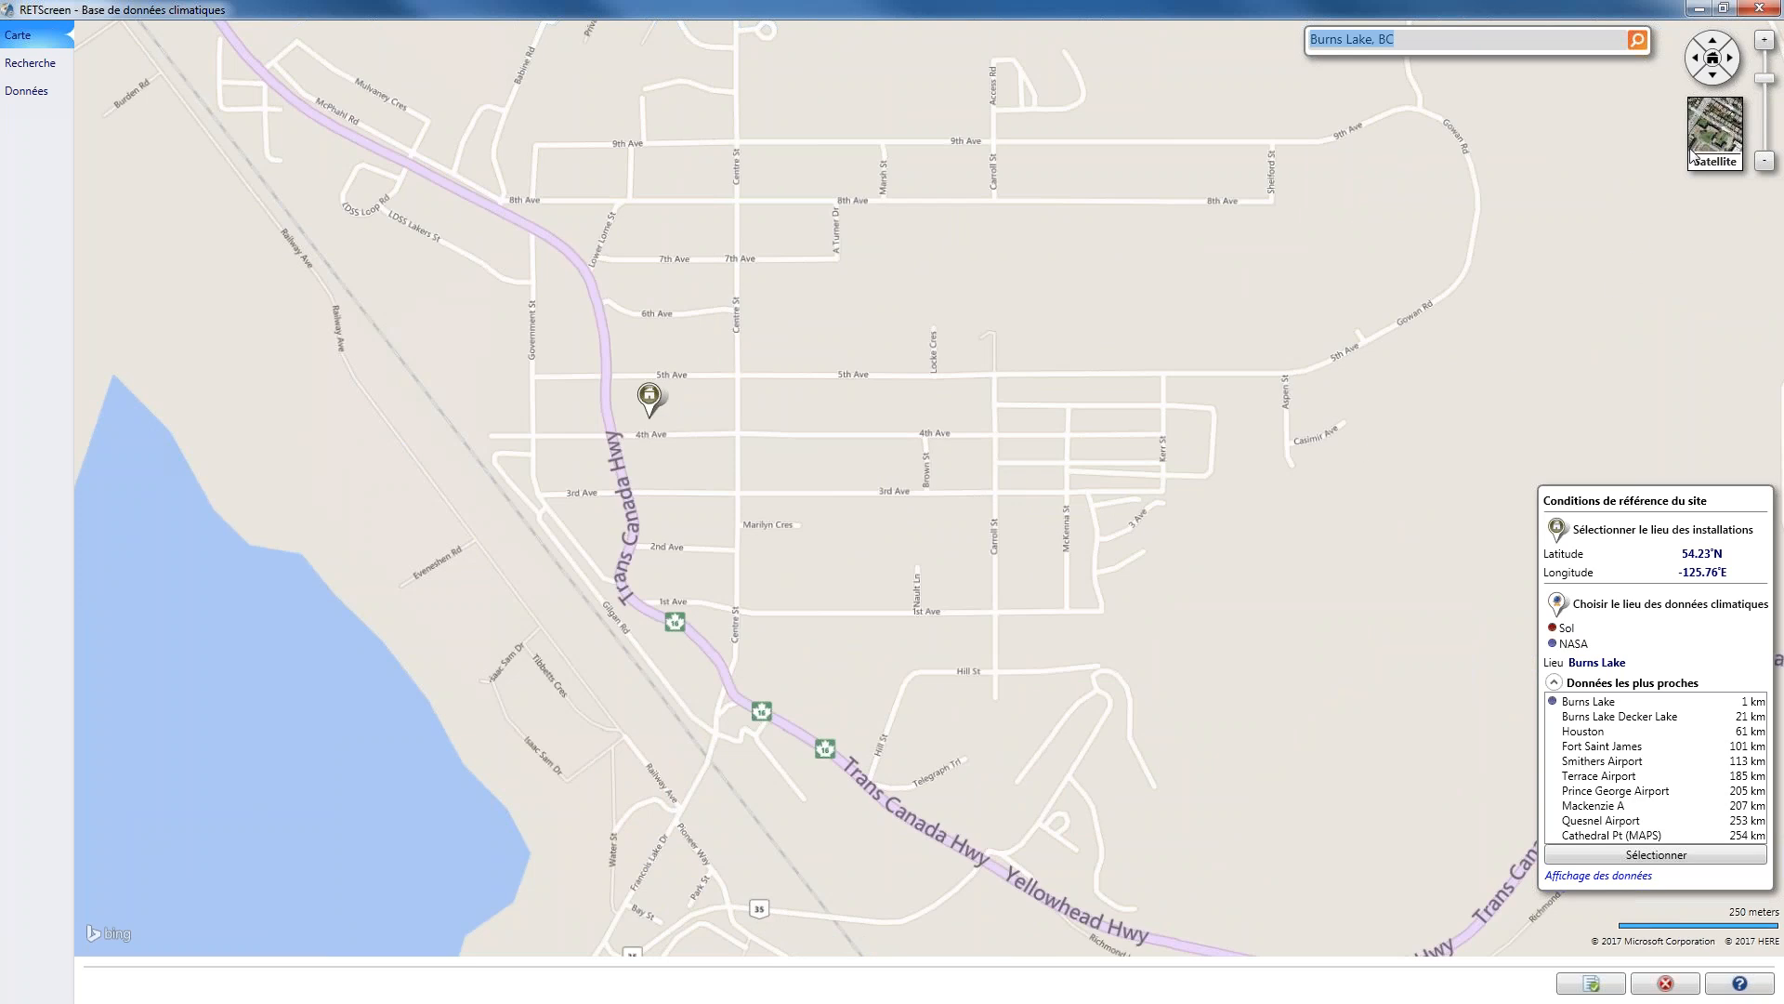
click(1716, 131)
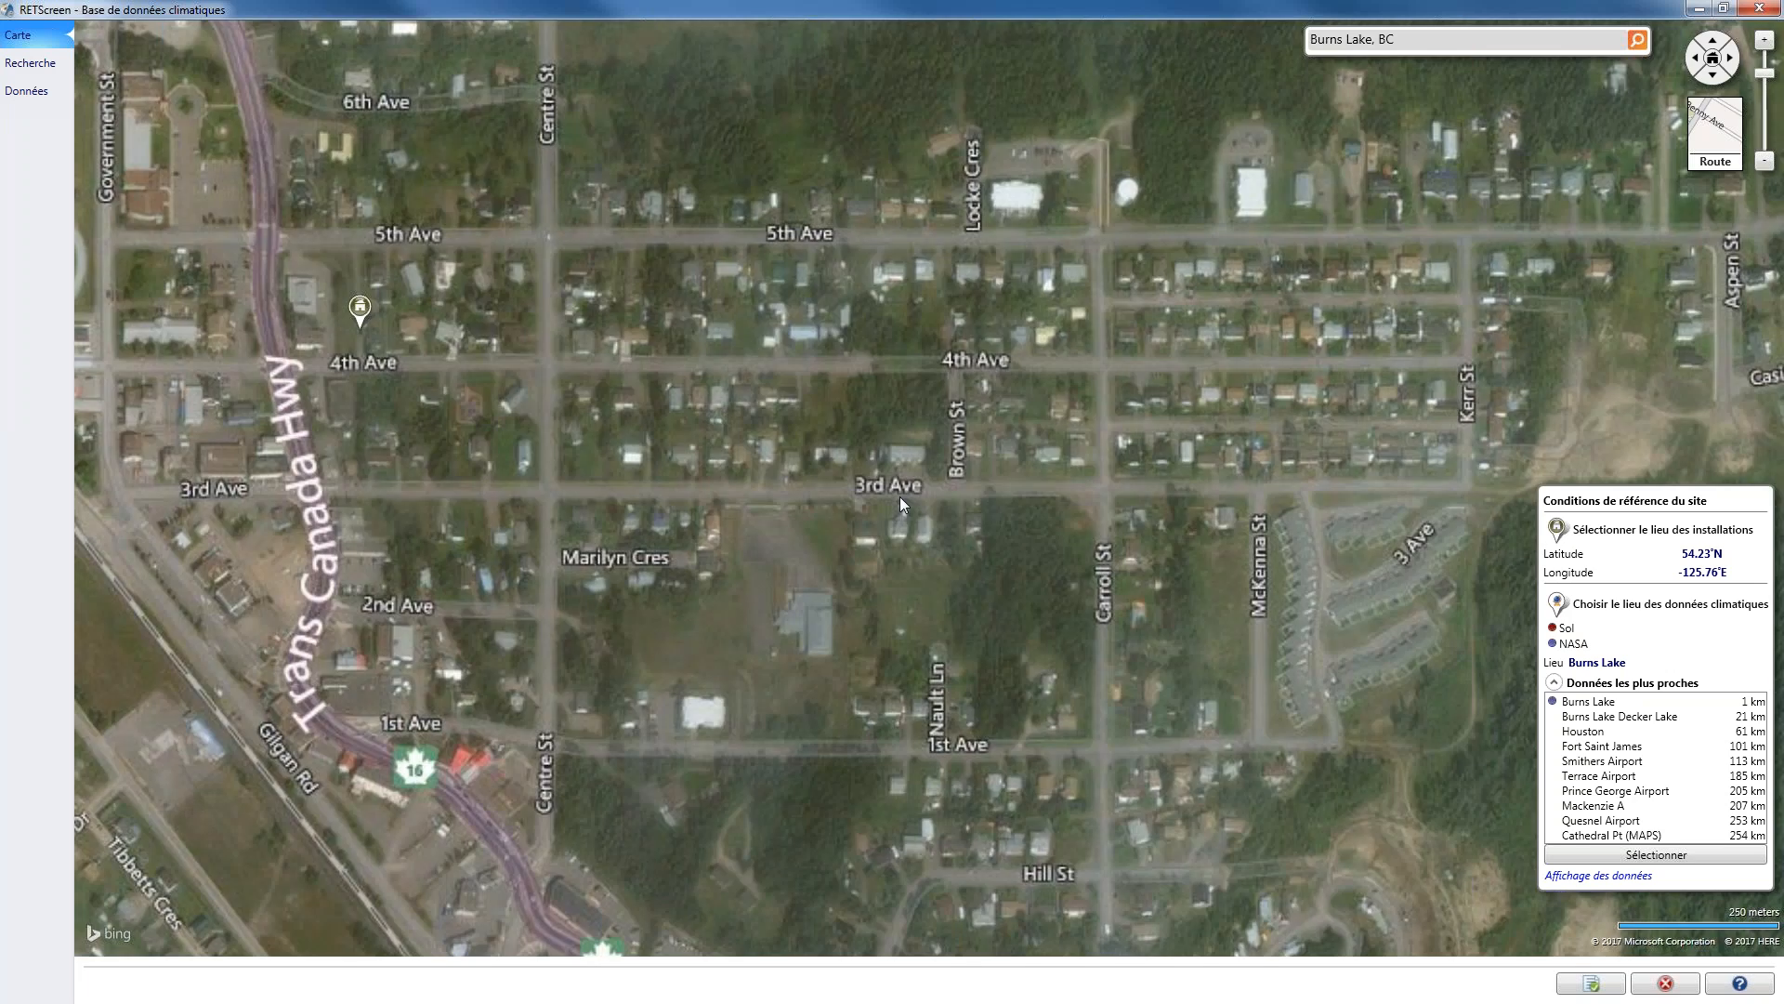
scroll(900, 497, up, 2)
scroll(895, 409, up, 1)
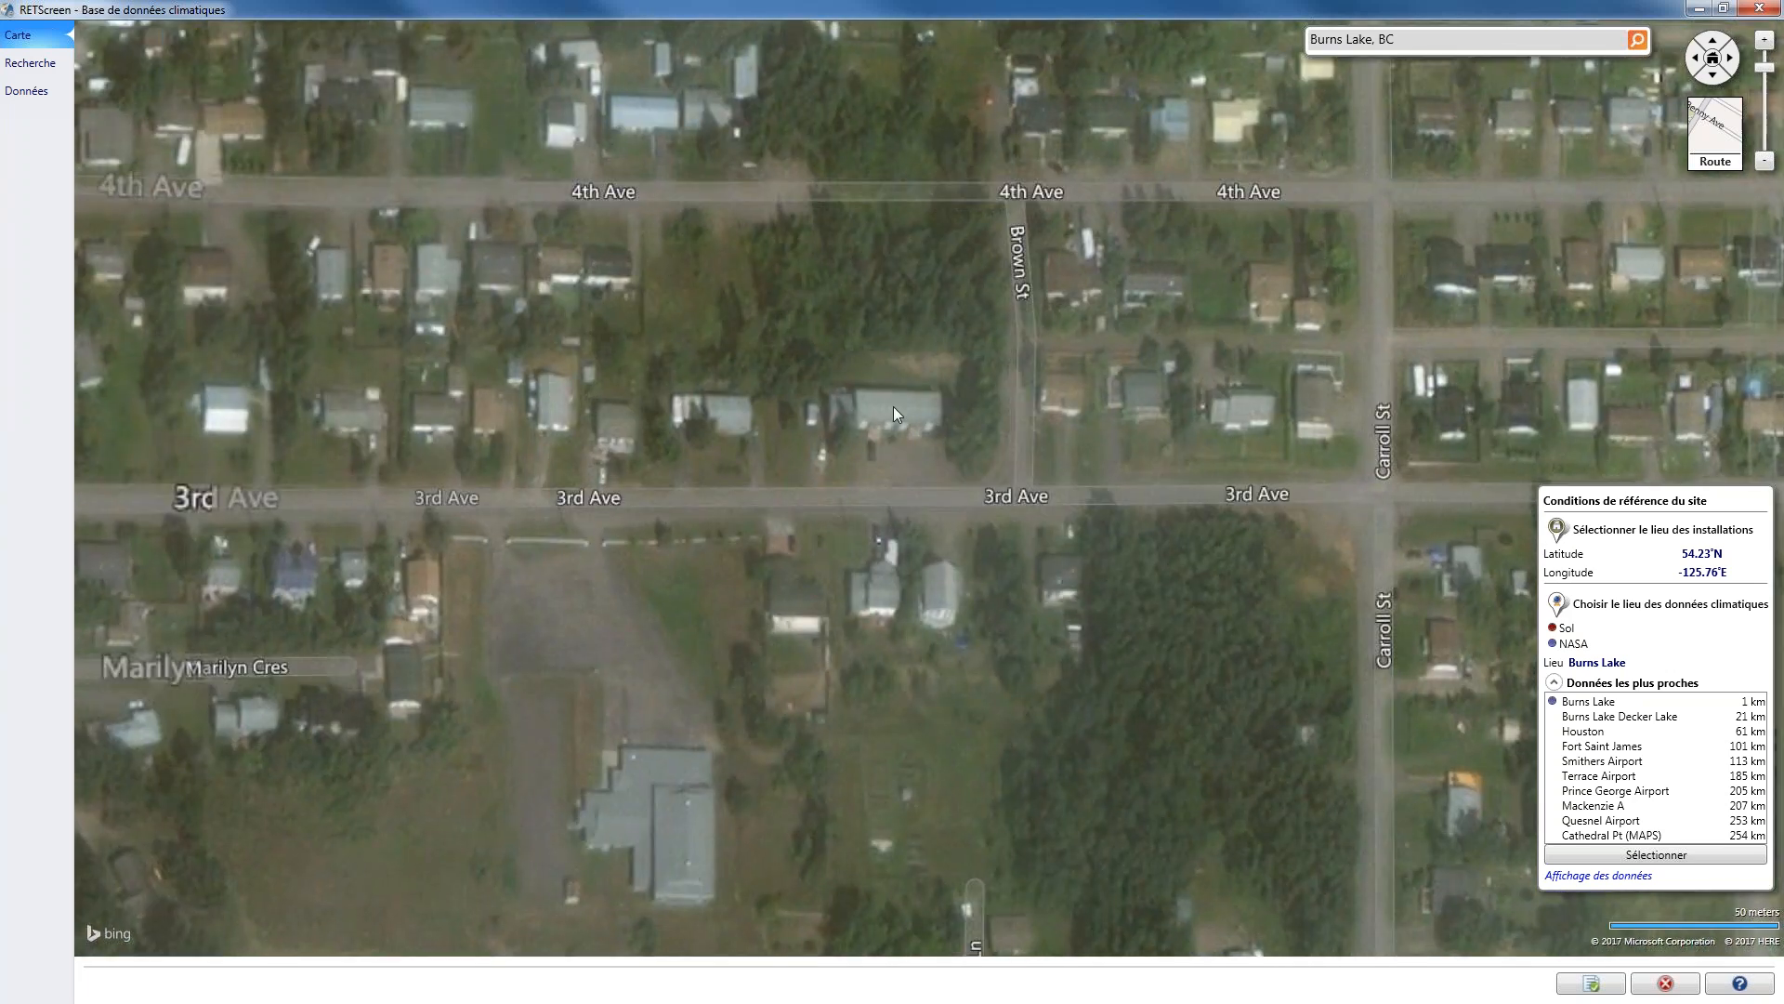
click(895, 405)
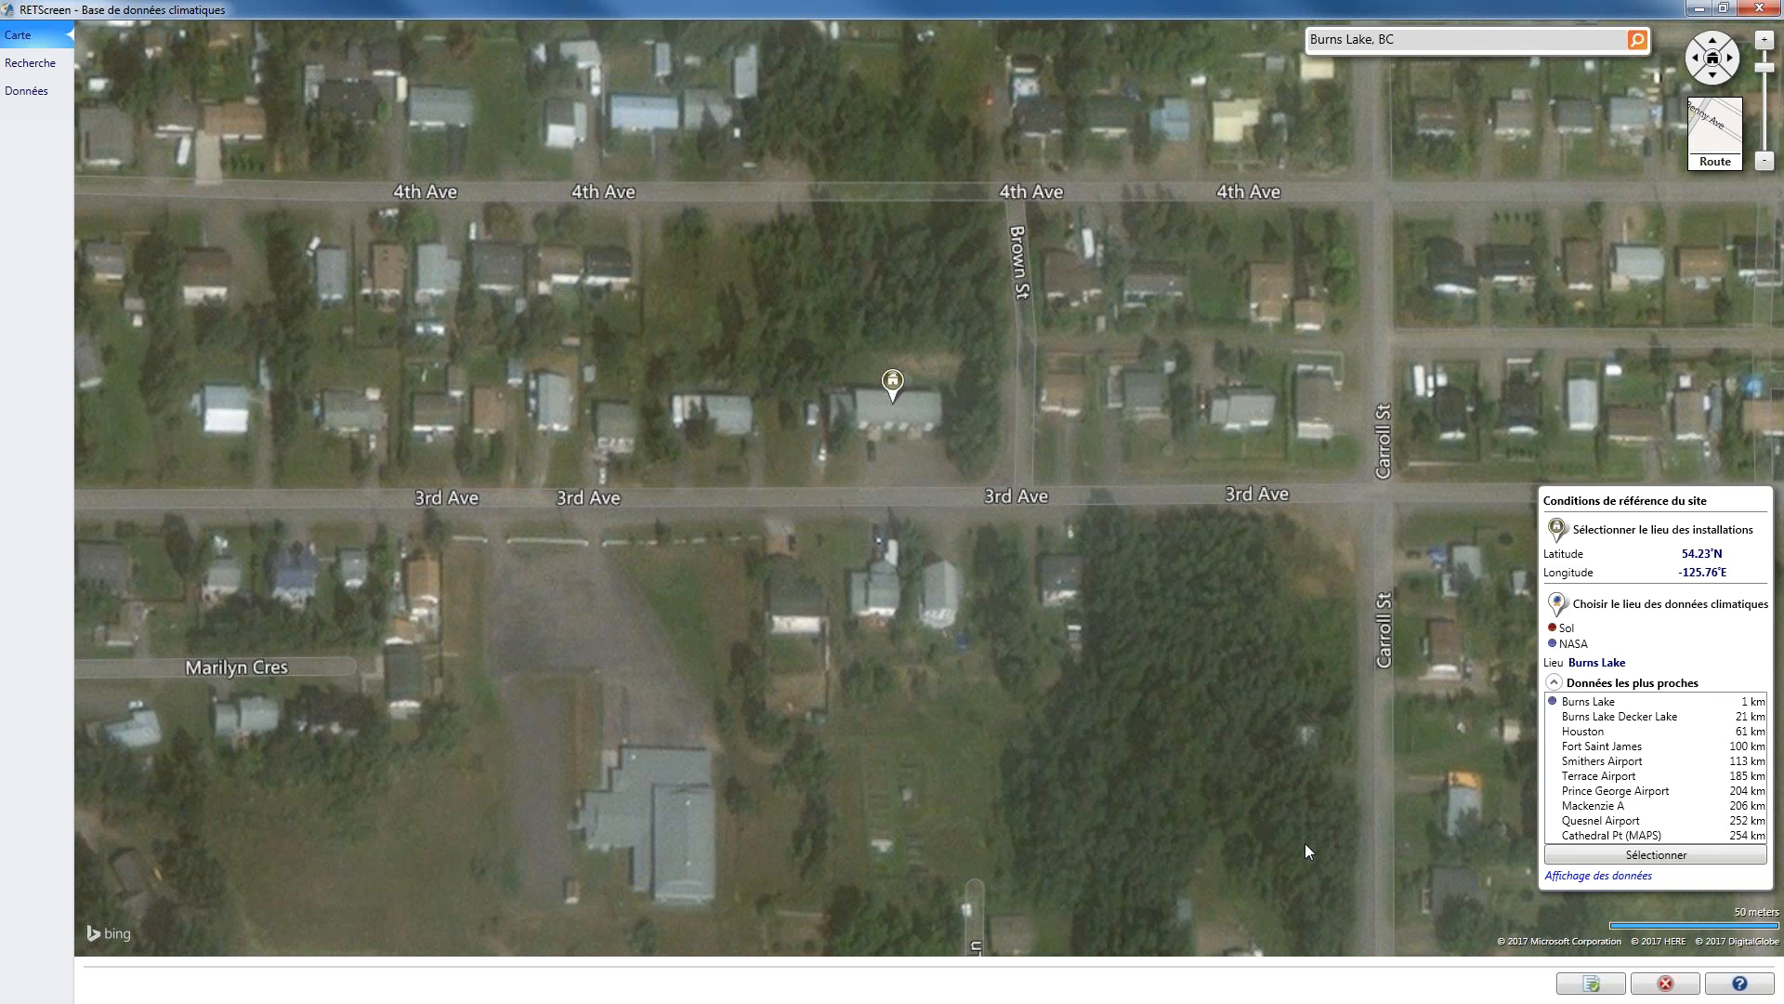
click(1598, 712)
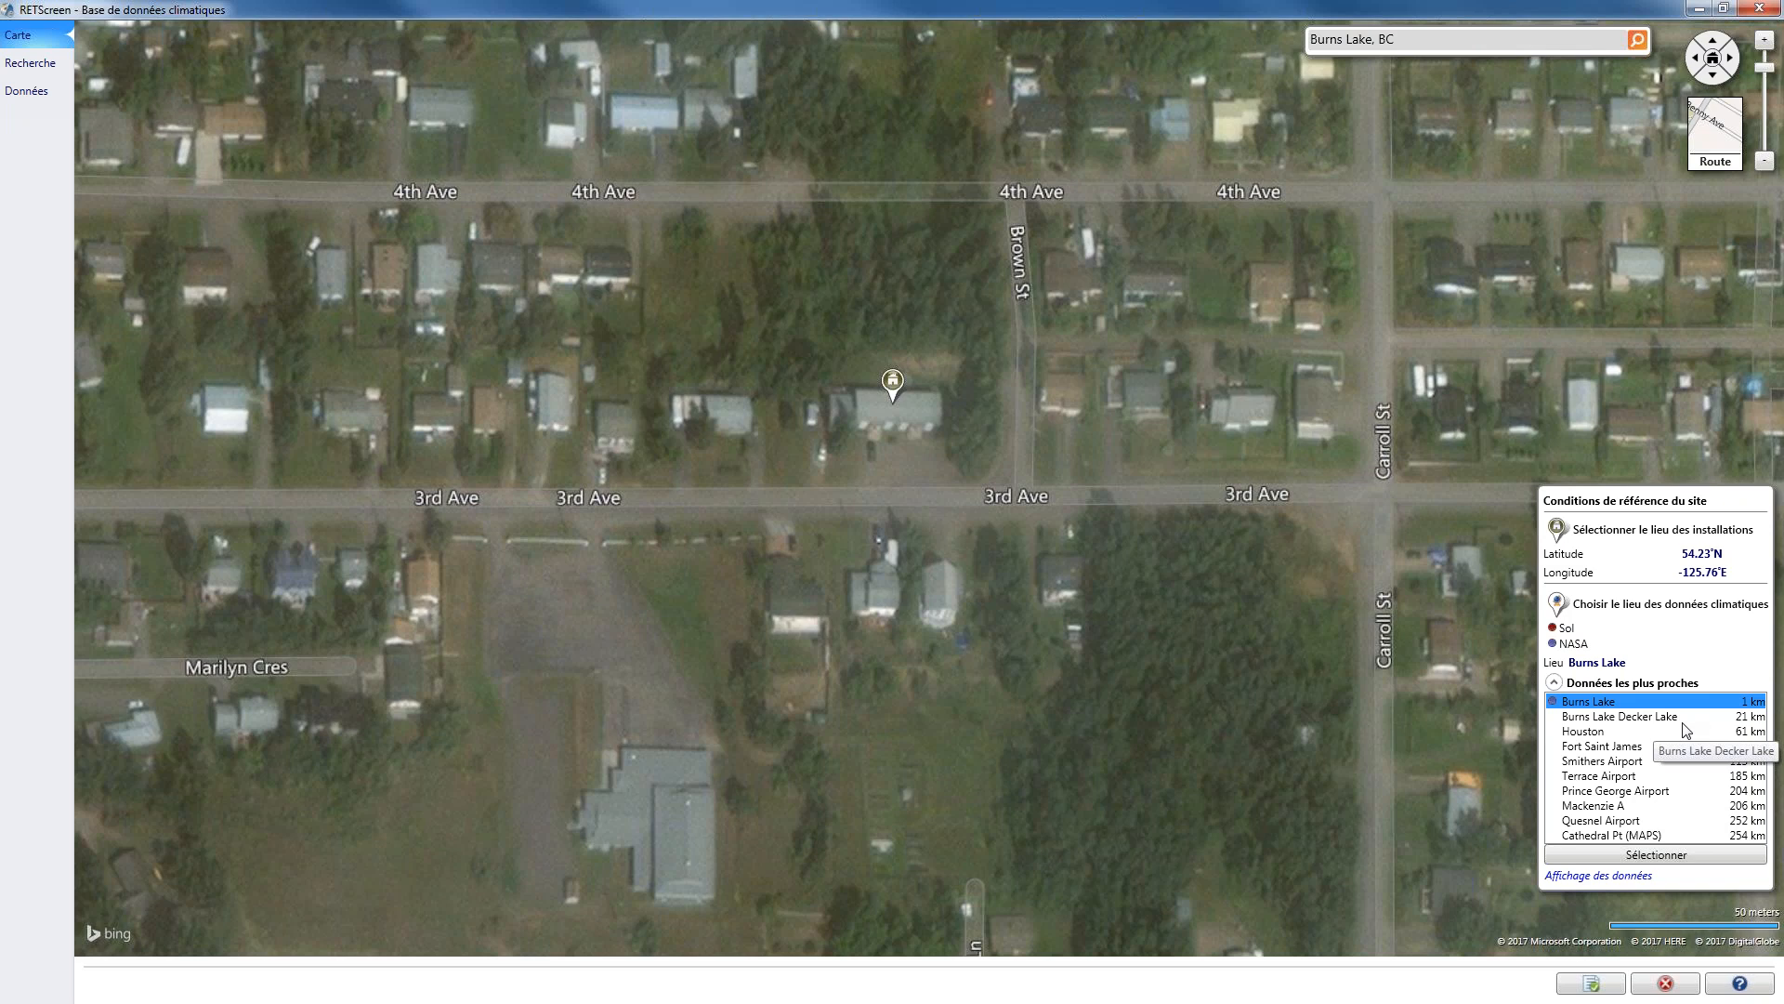
click(1602, 986)
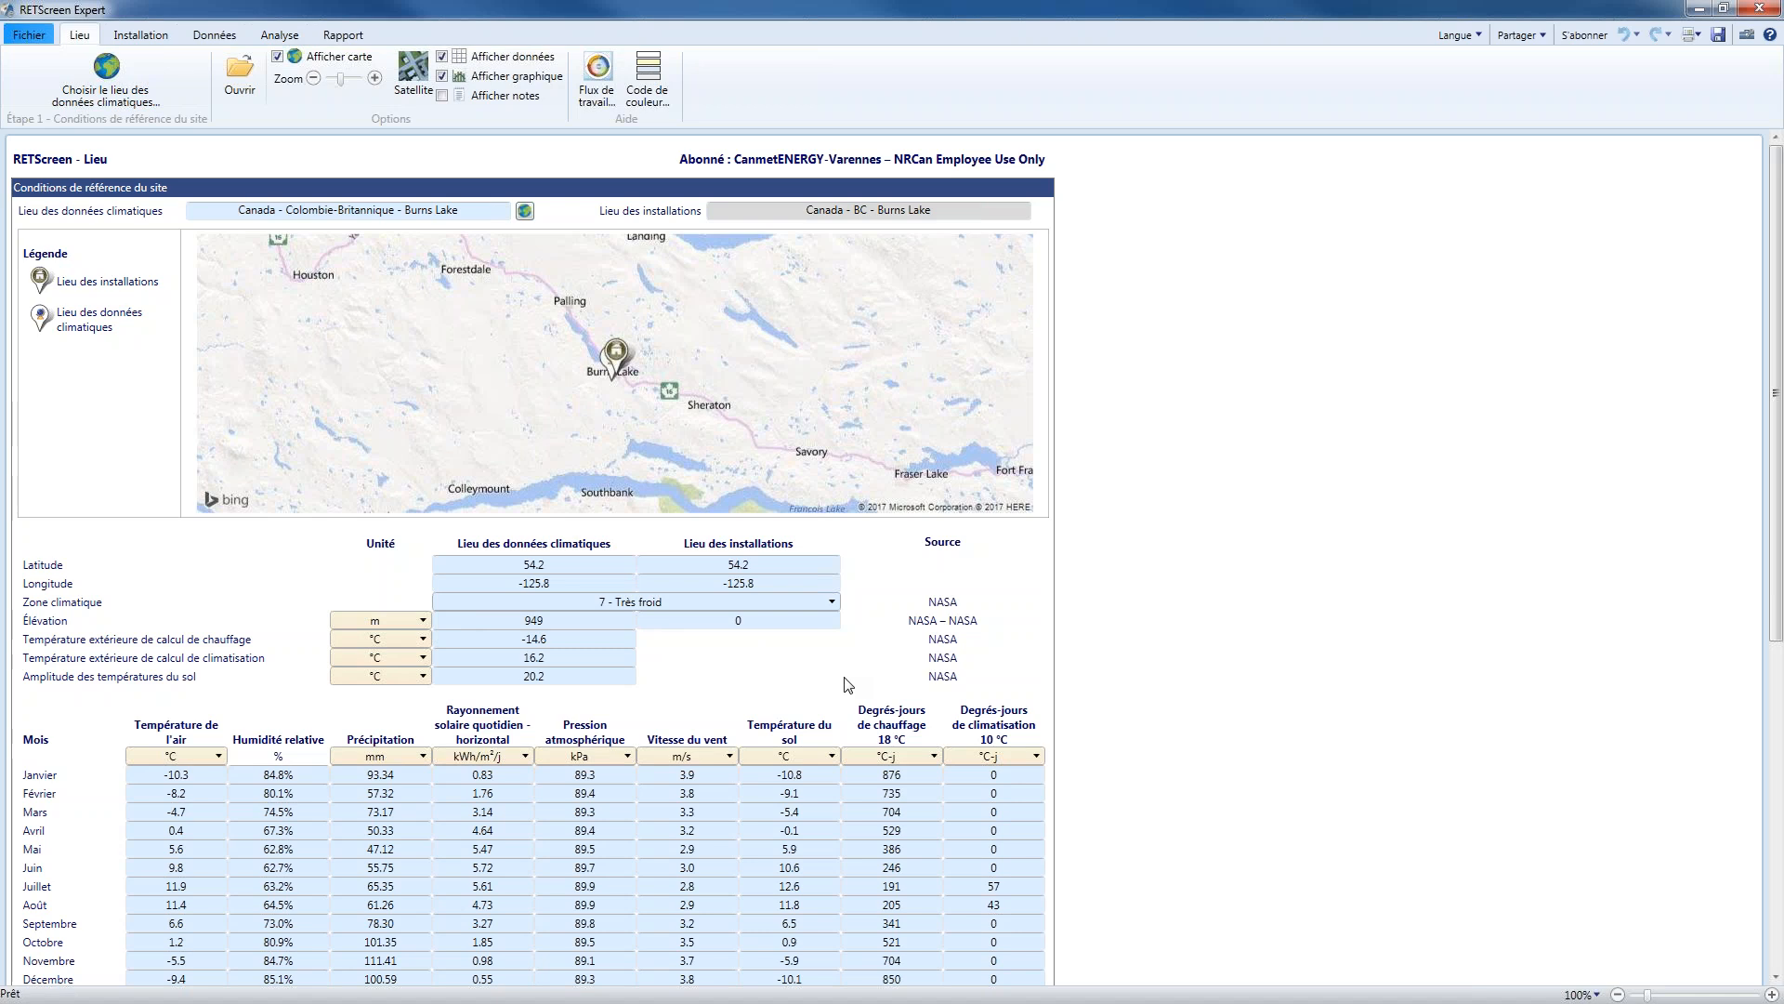
Plot Humidité relative and finally Précipitation as the bars in the climate data chart below the monthly table
scroll(848, 685, down, 3)
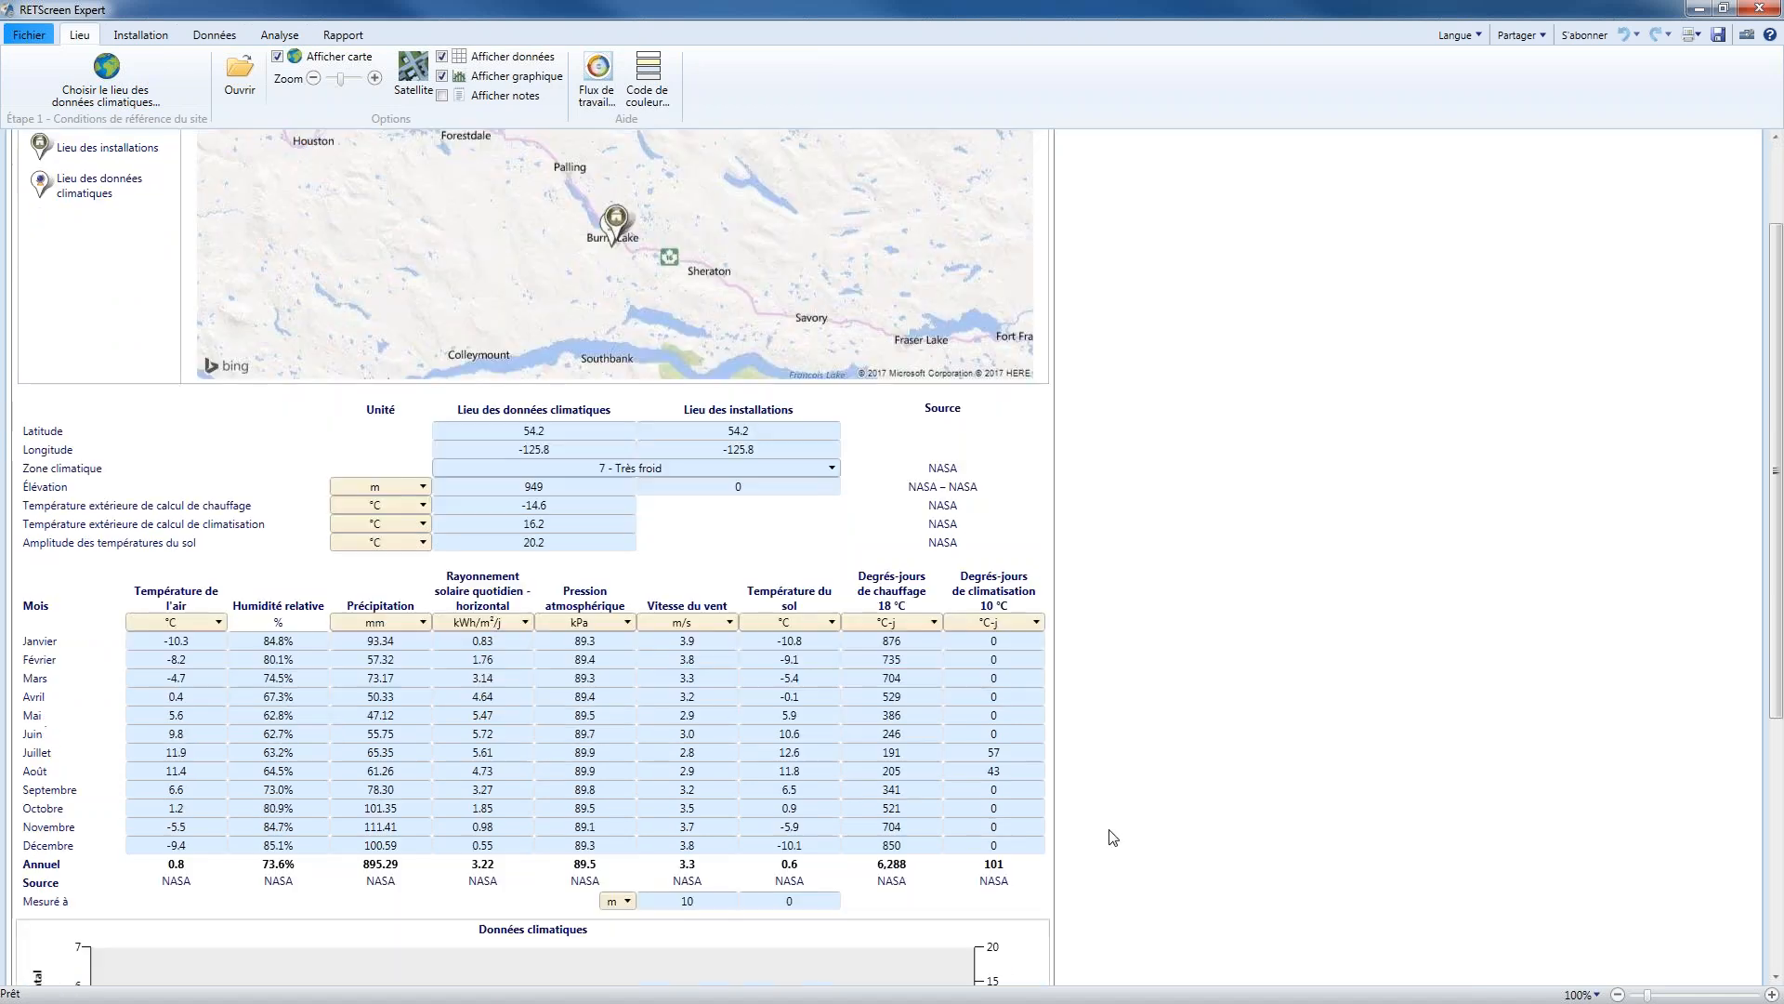
scroll(1113, 837, down, 1)
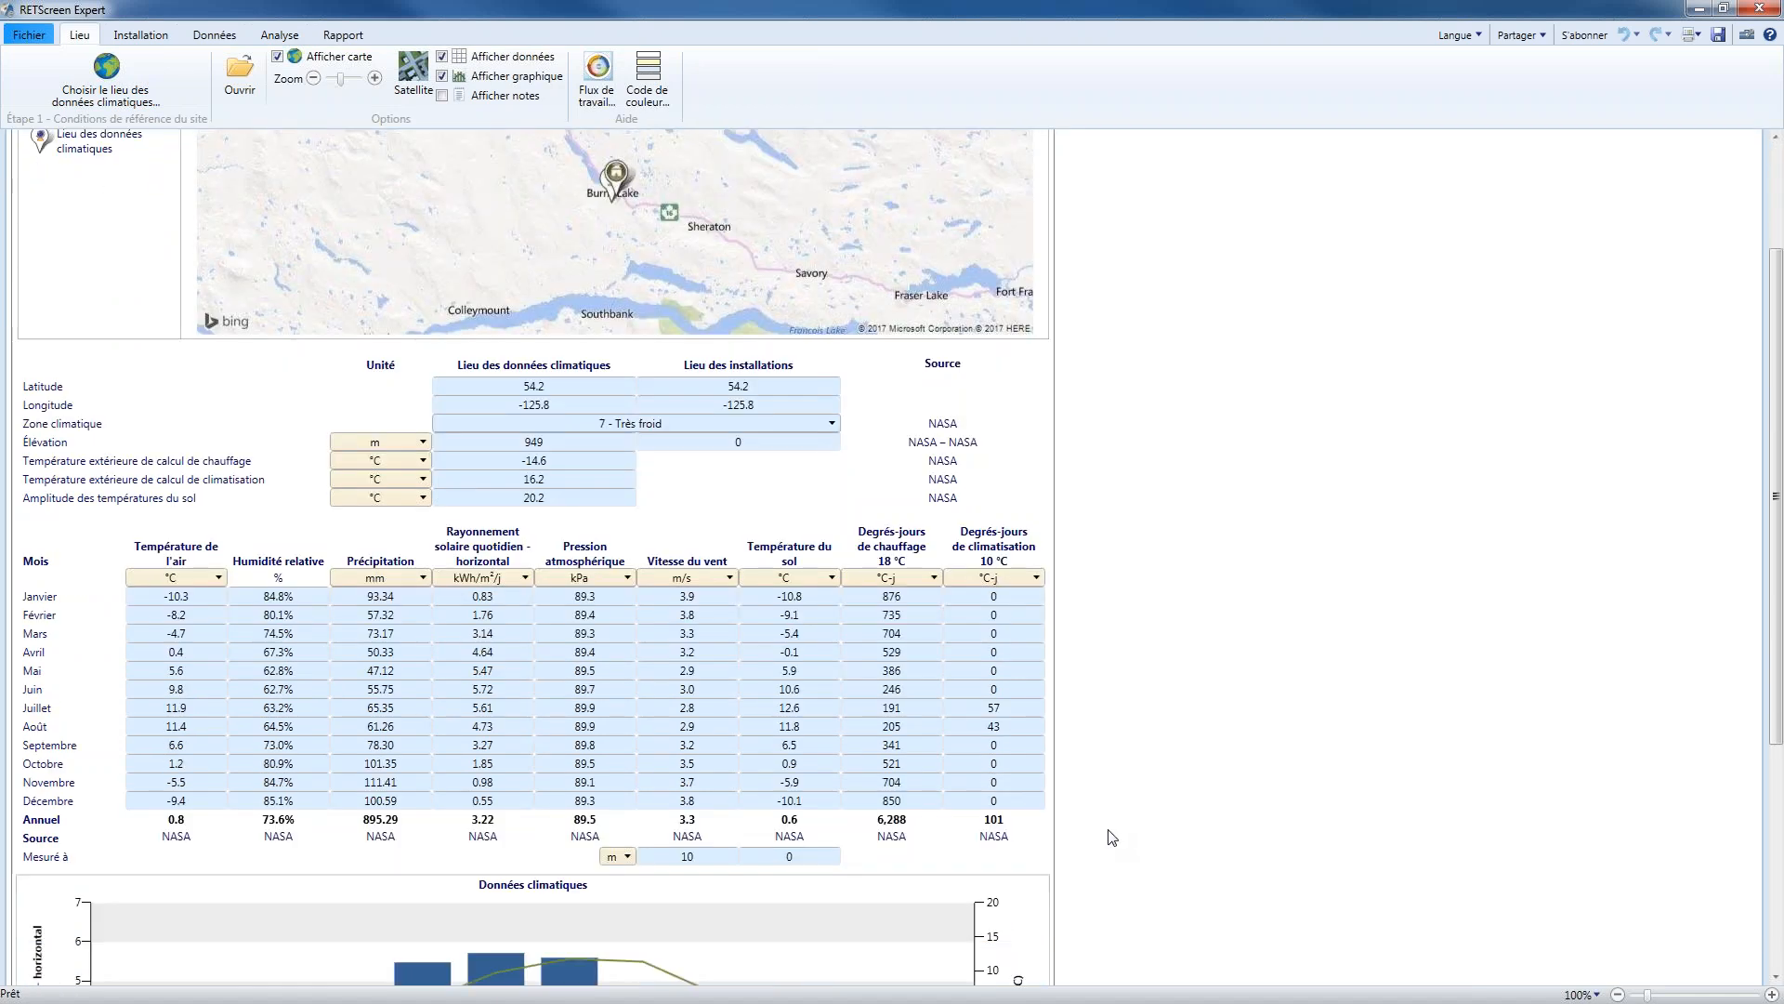
scroll(614, 589, down, 2)
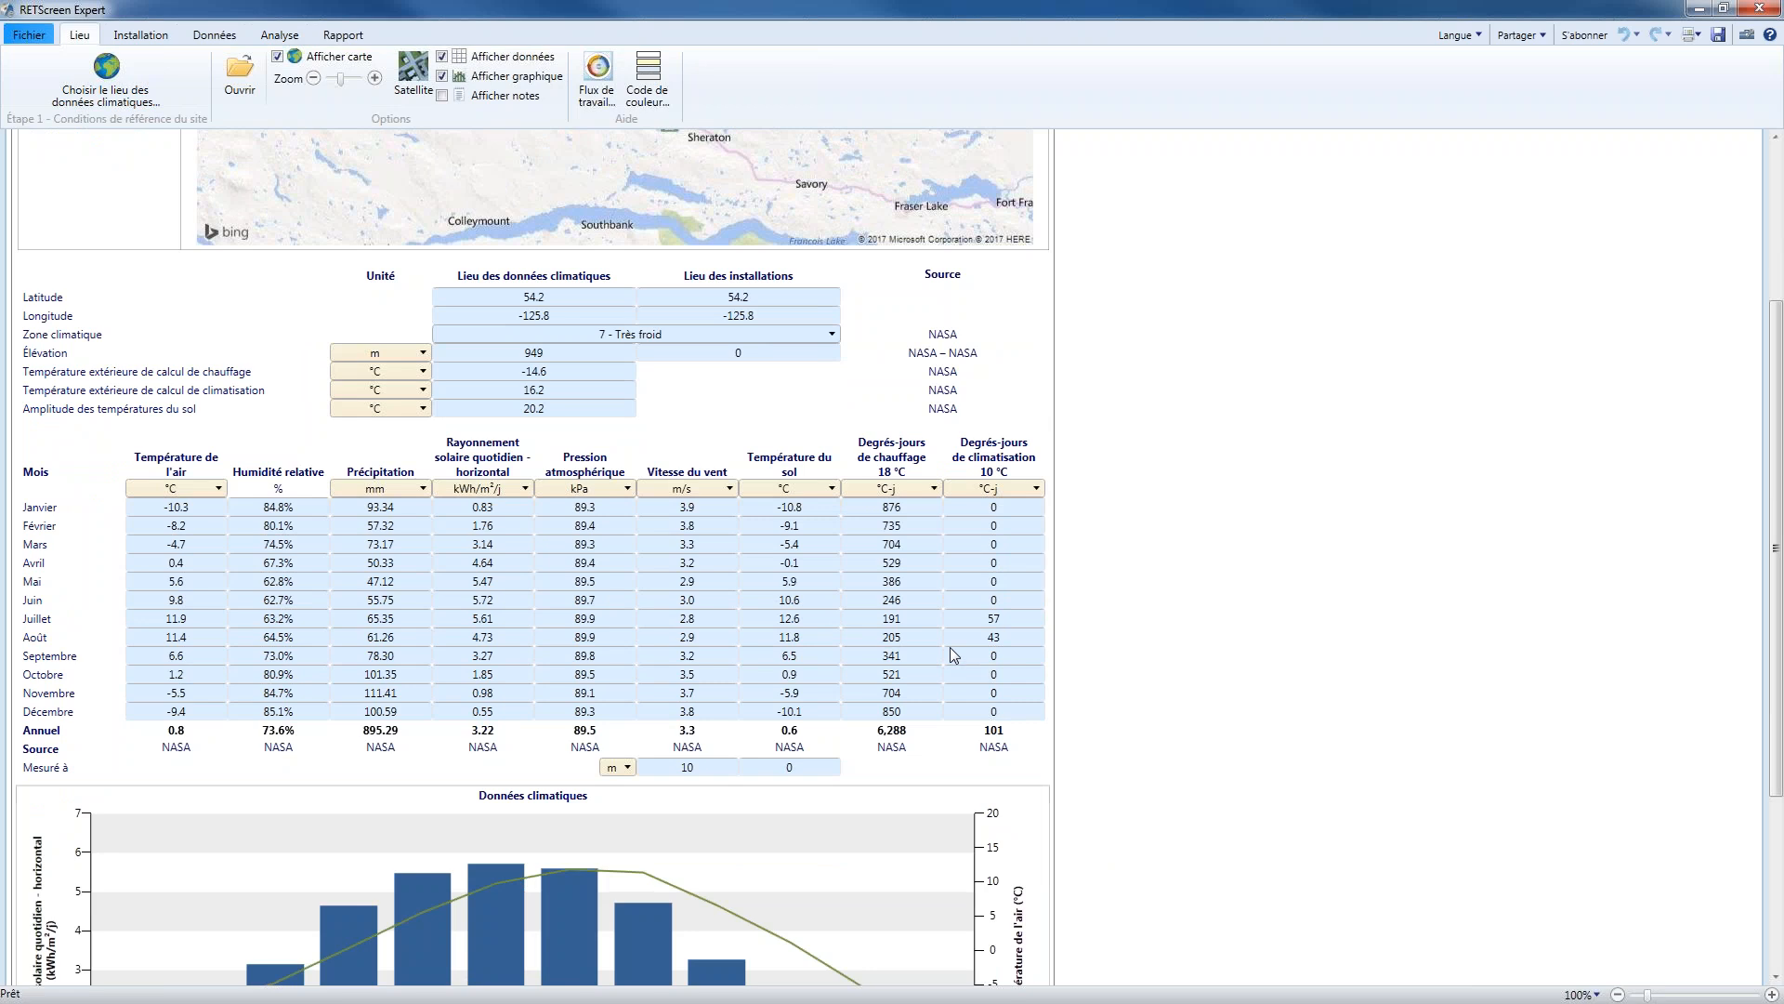
scroll(950, 656, down, 1)
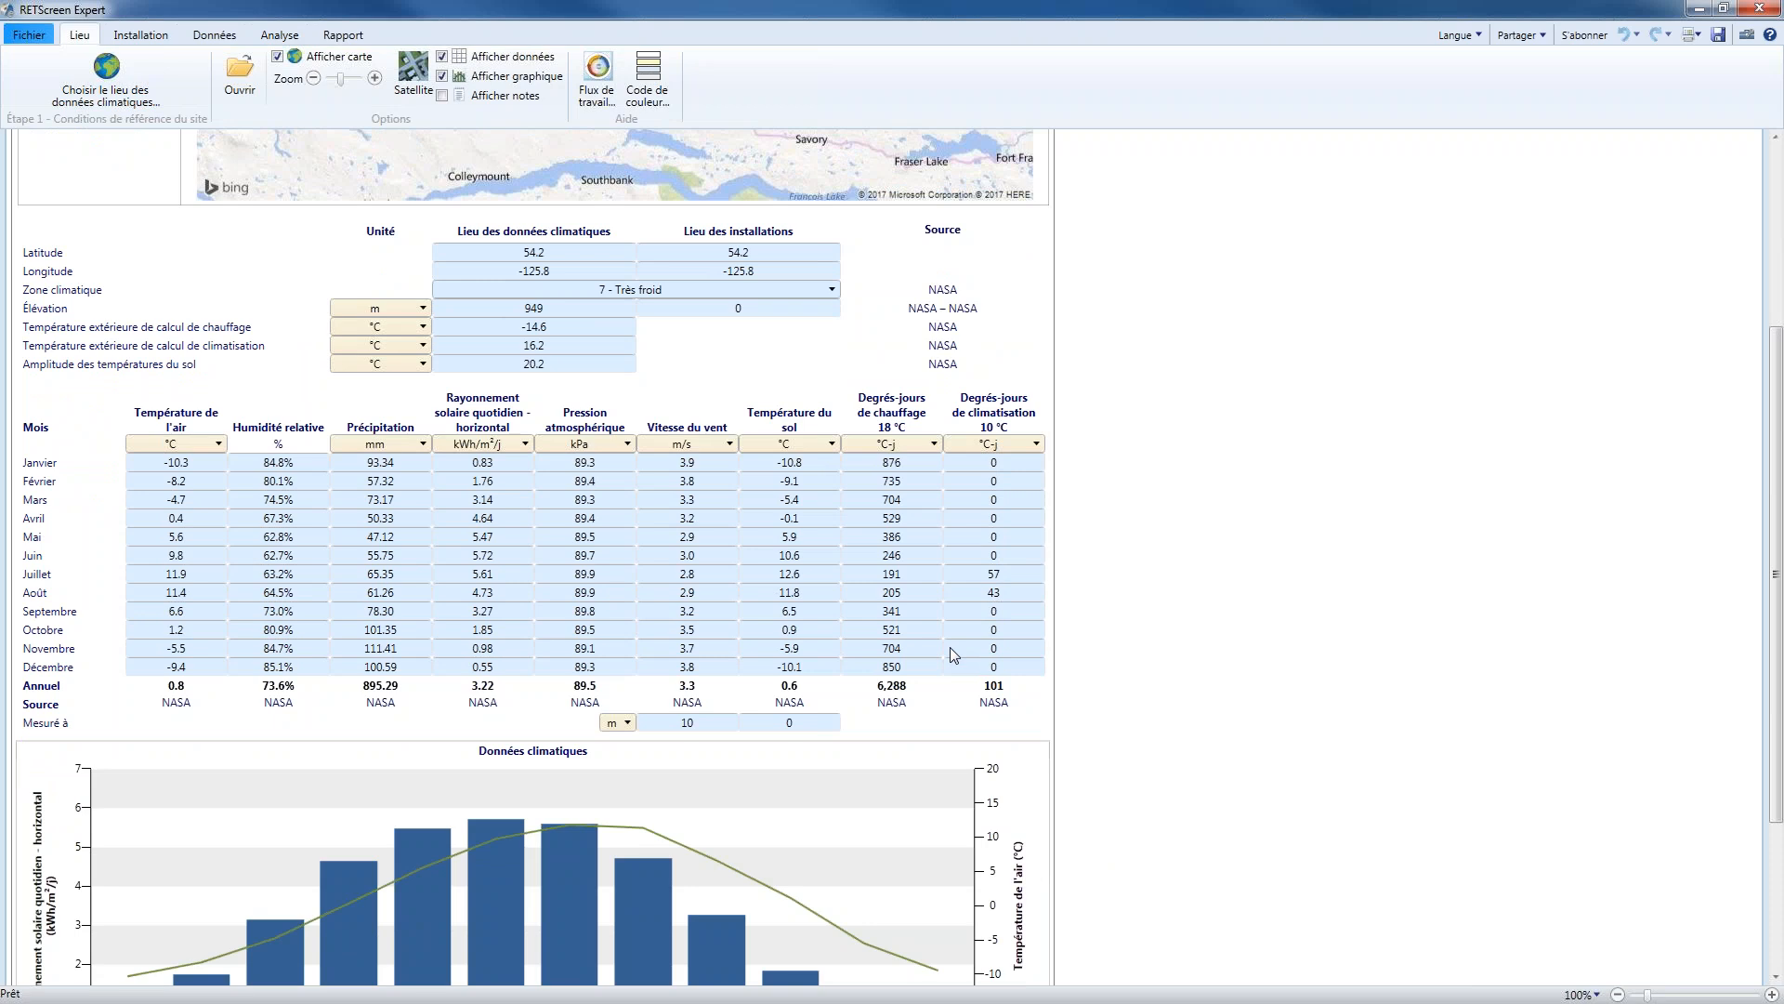
scroll(950, 647, down, 4)
scroll(950, 667, down, 2)
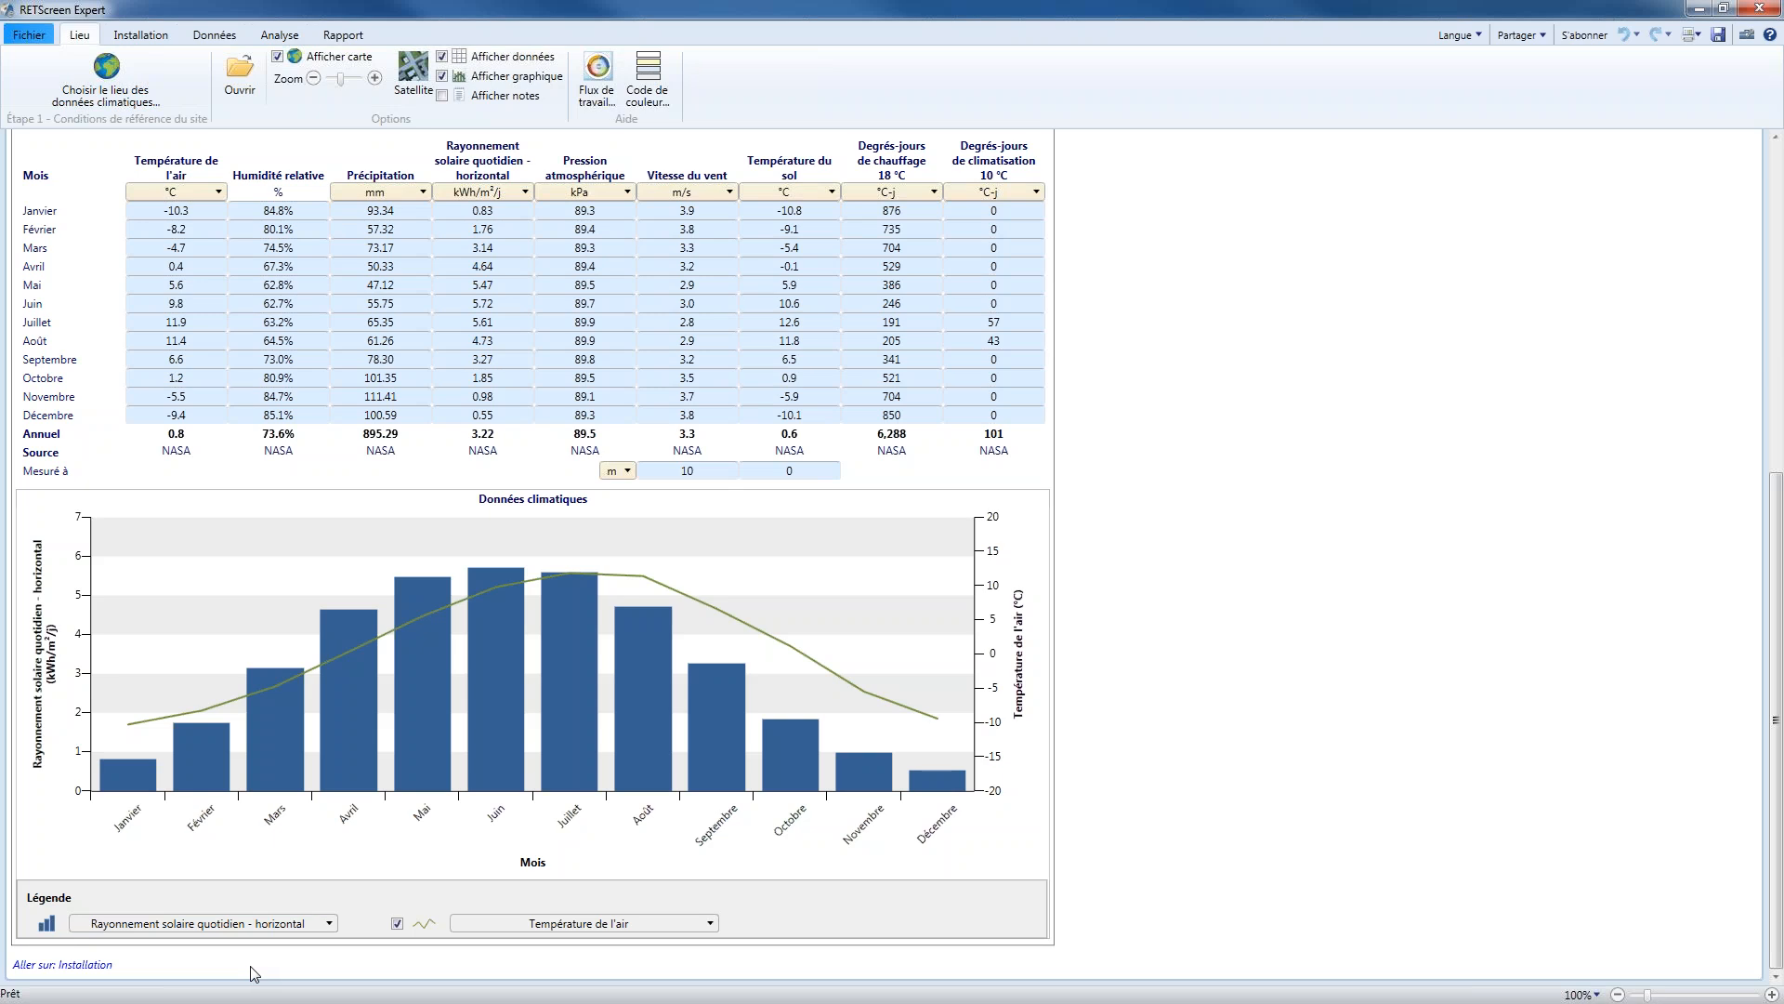
click(255, 925)
click(223, 823)
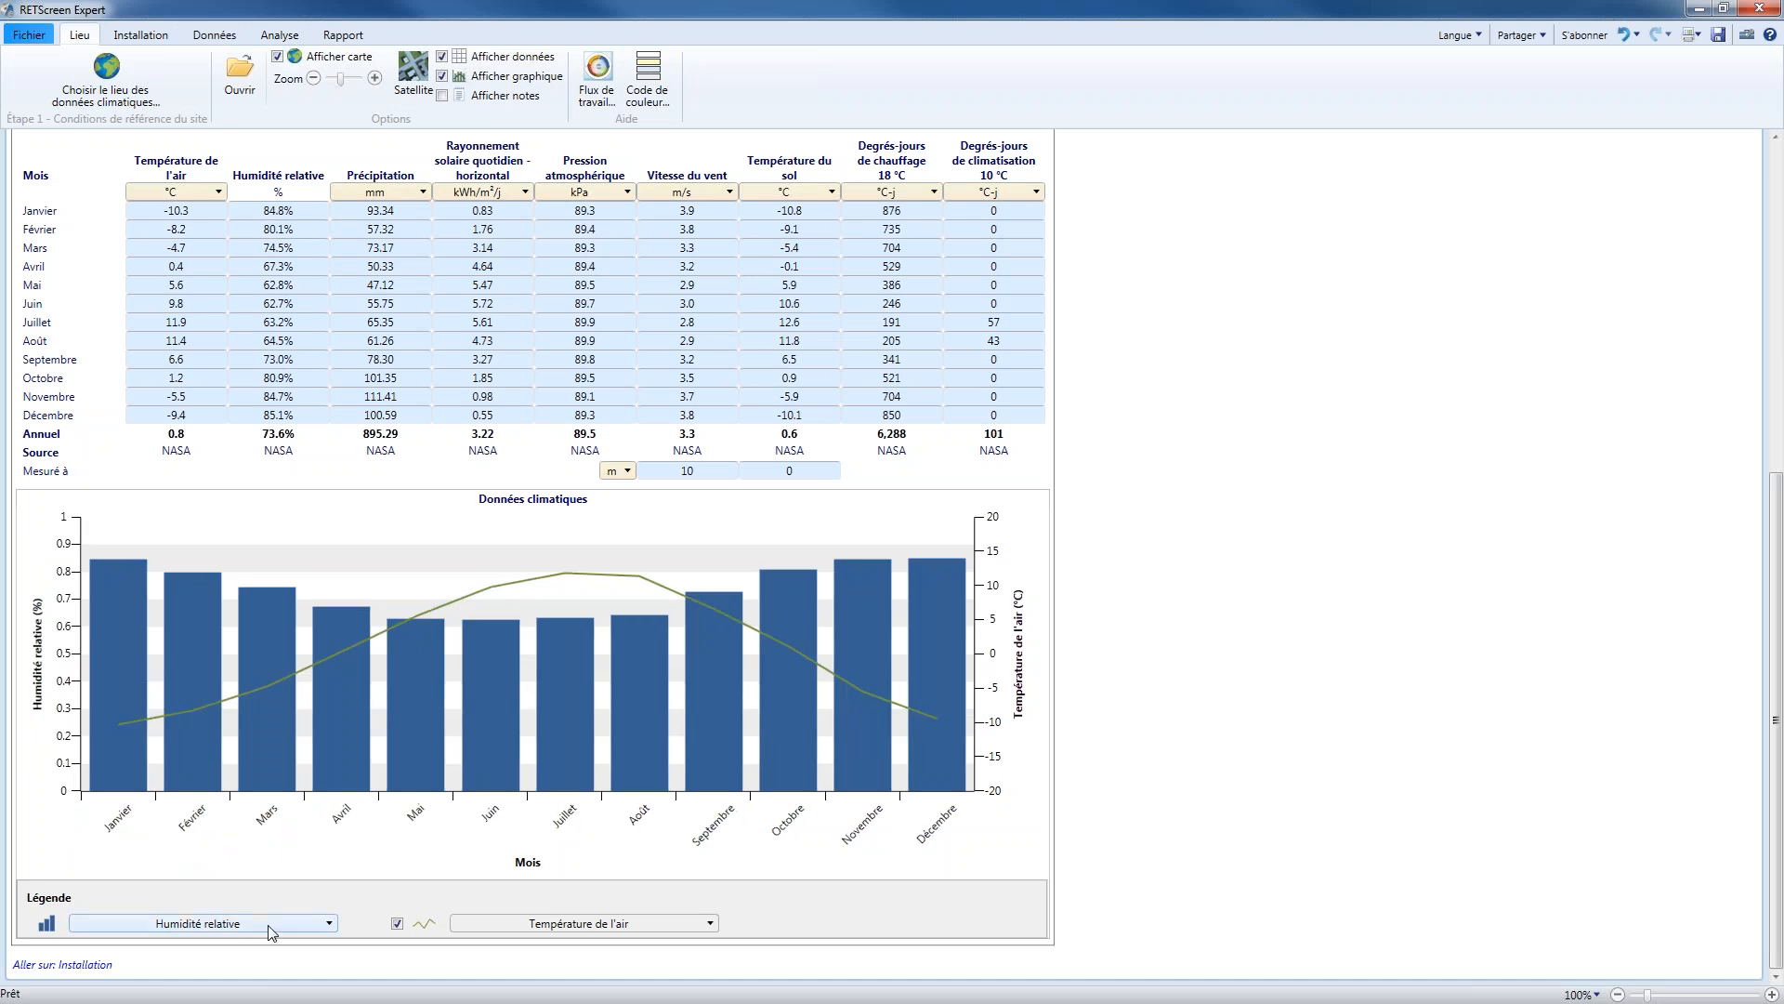
click(270, 932)
click(232, 825)
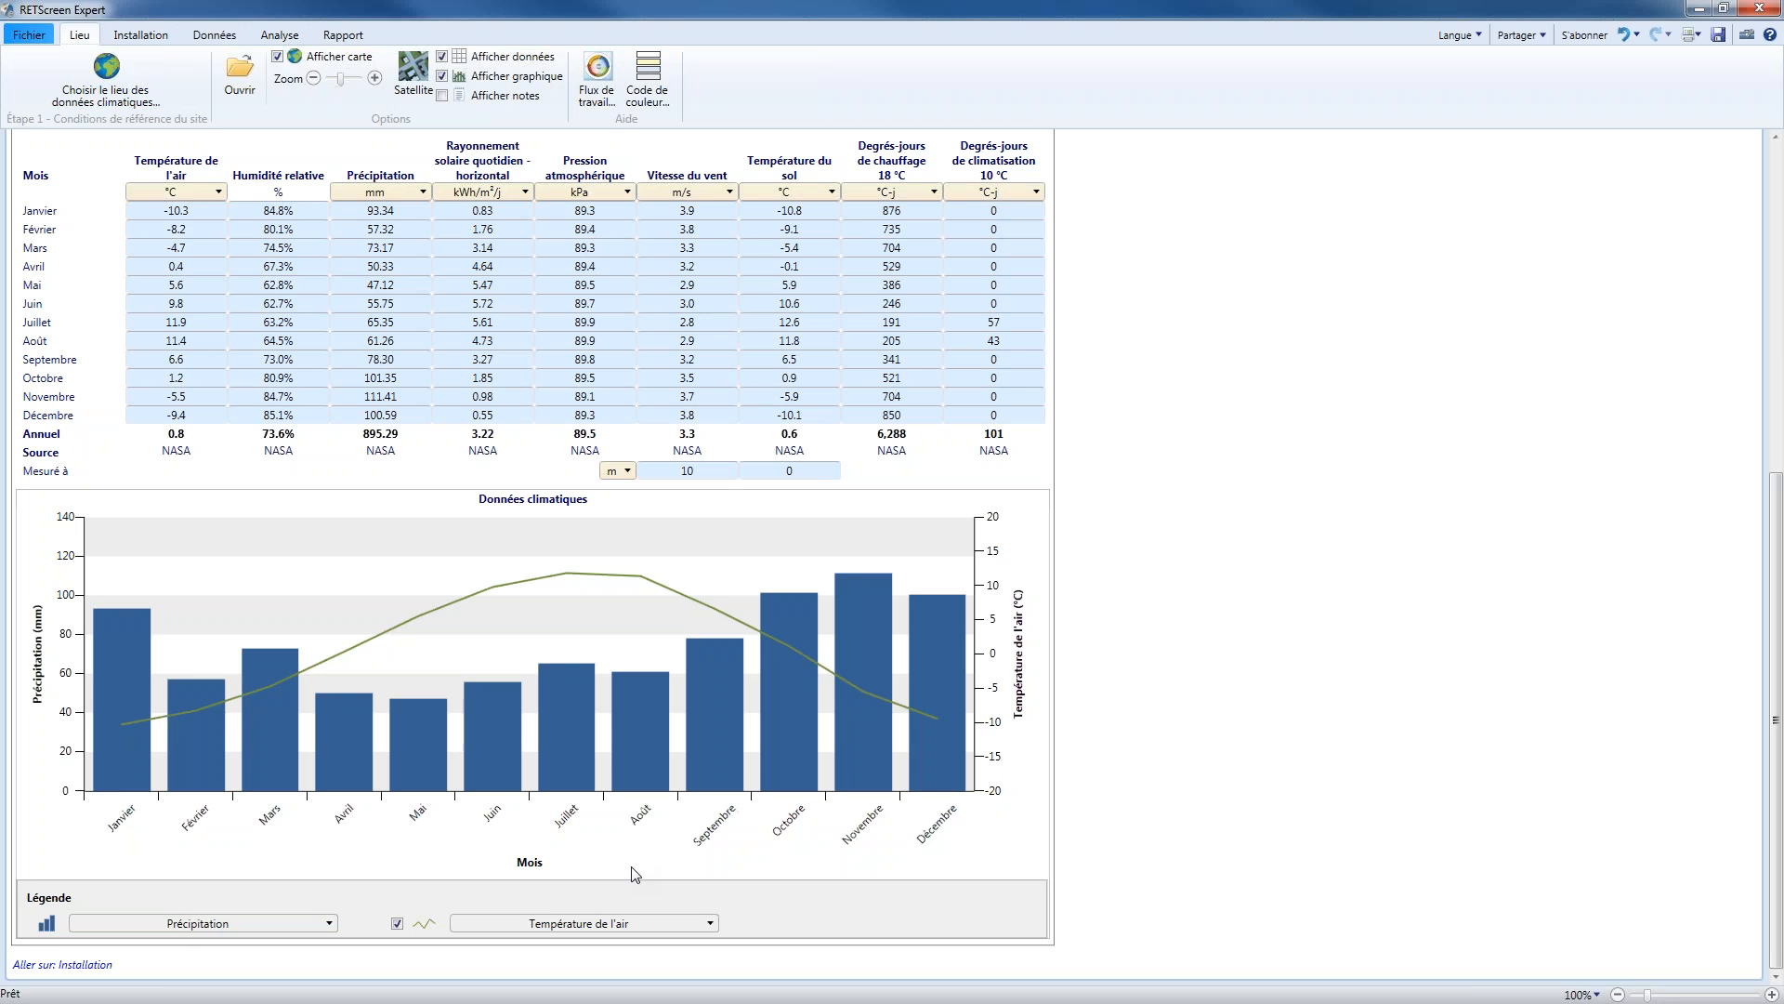
Set the installation's facility type to Commercial/Institutionnel and its type to Immeuble à bureaux
click(160, 42)
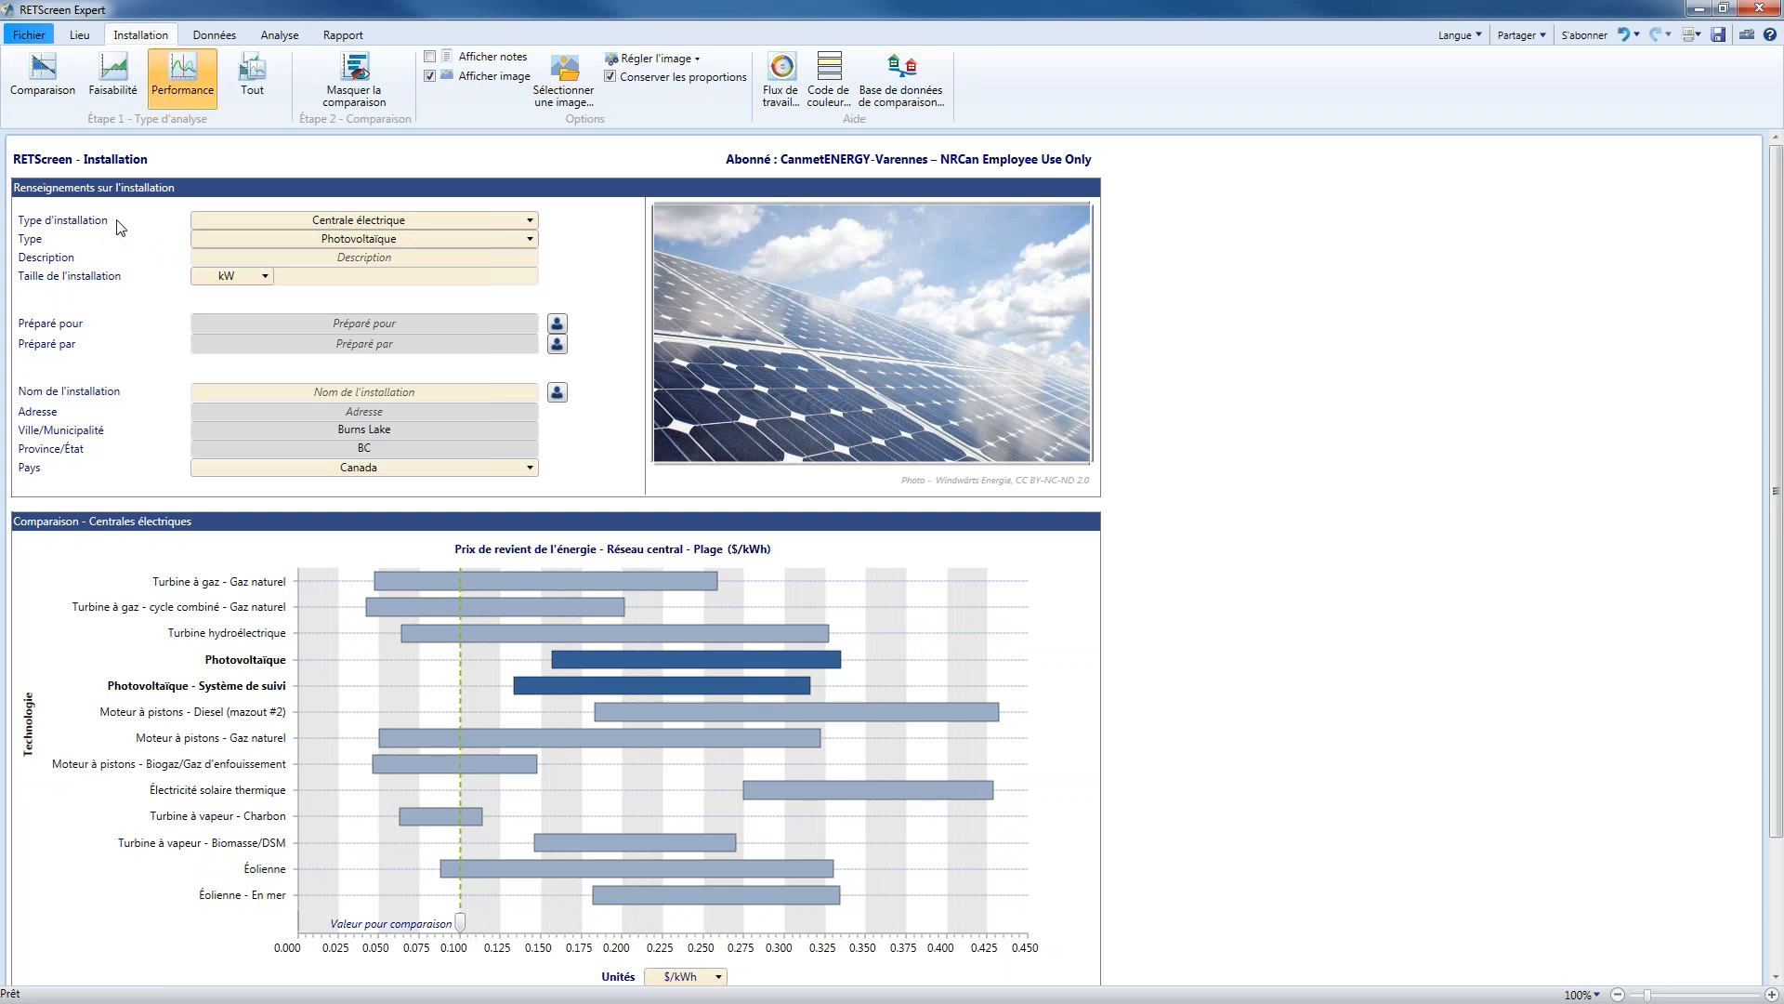
click(439, 223)
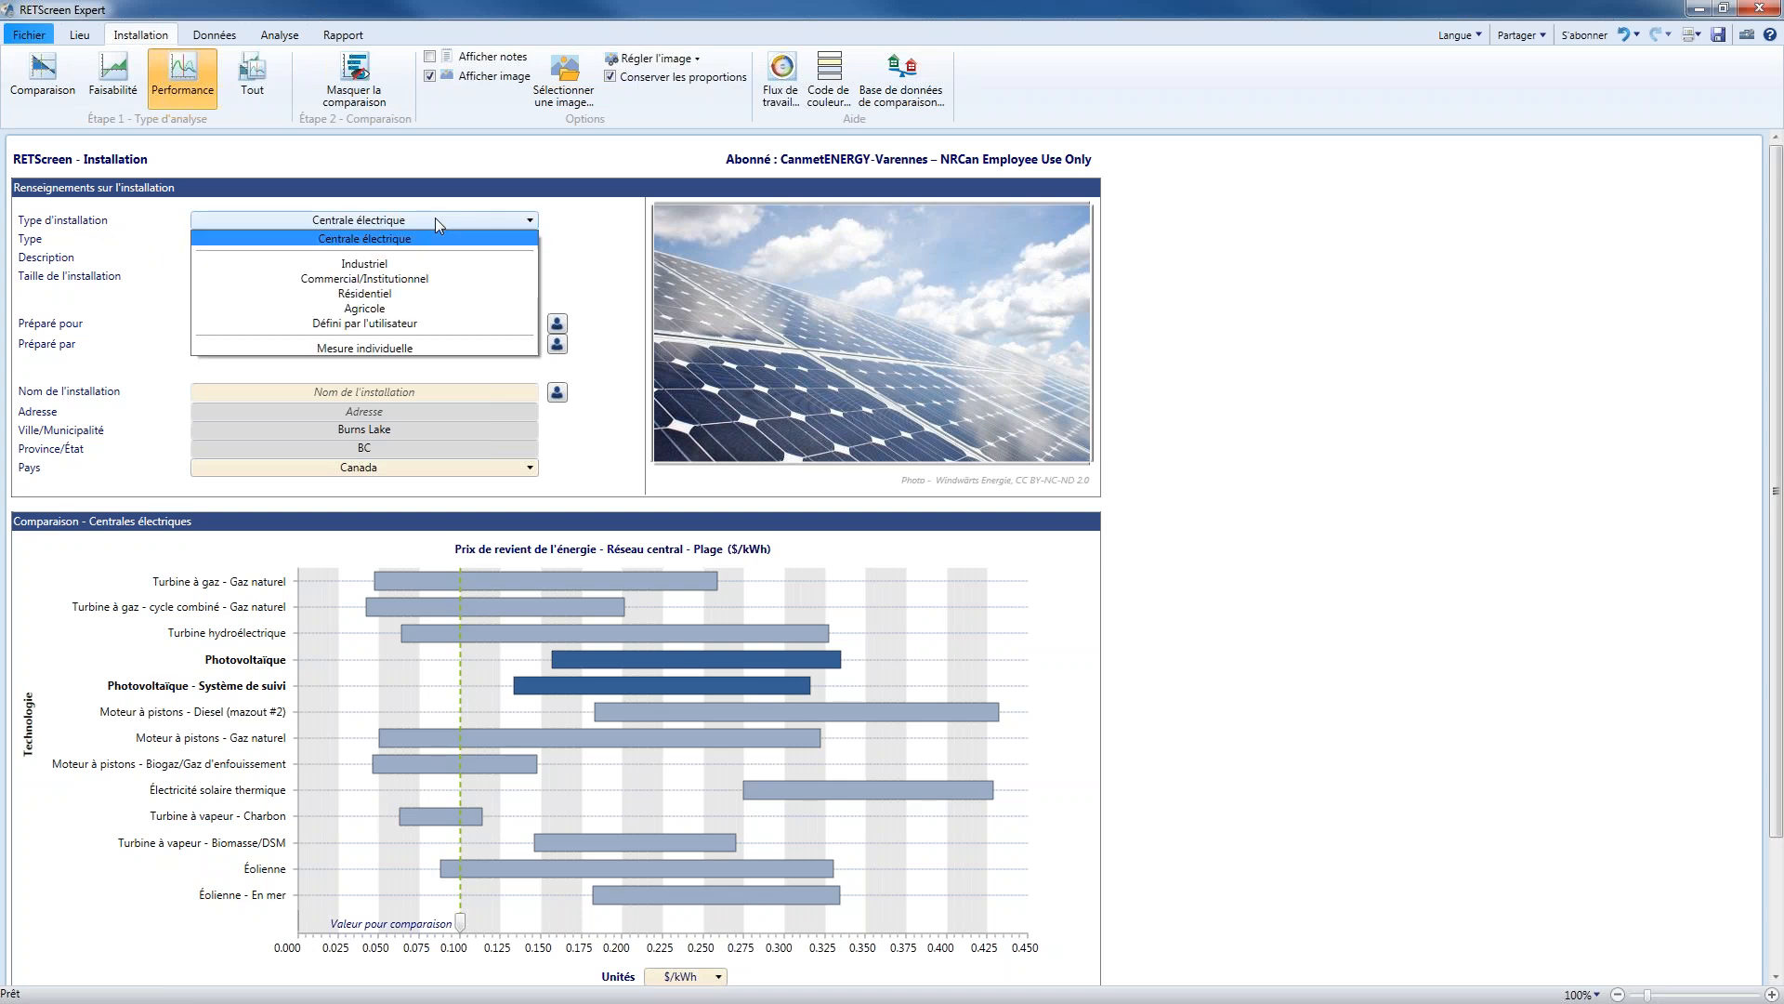
click(420, 280)
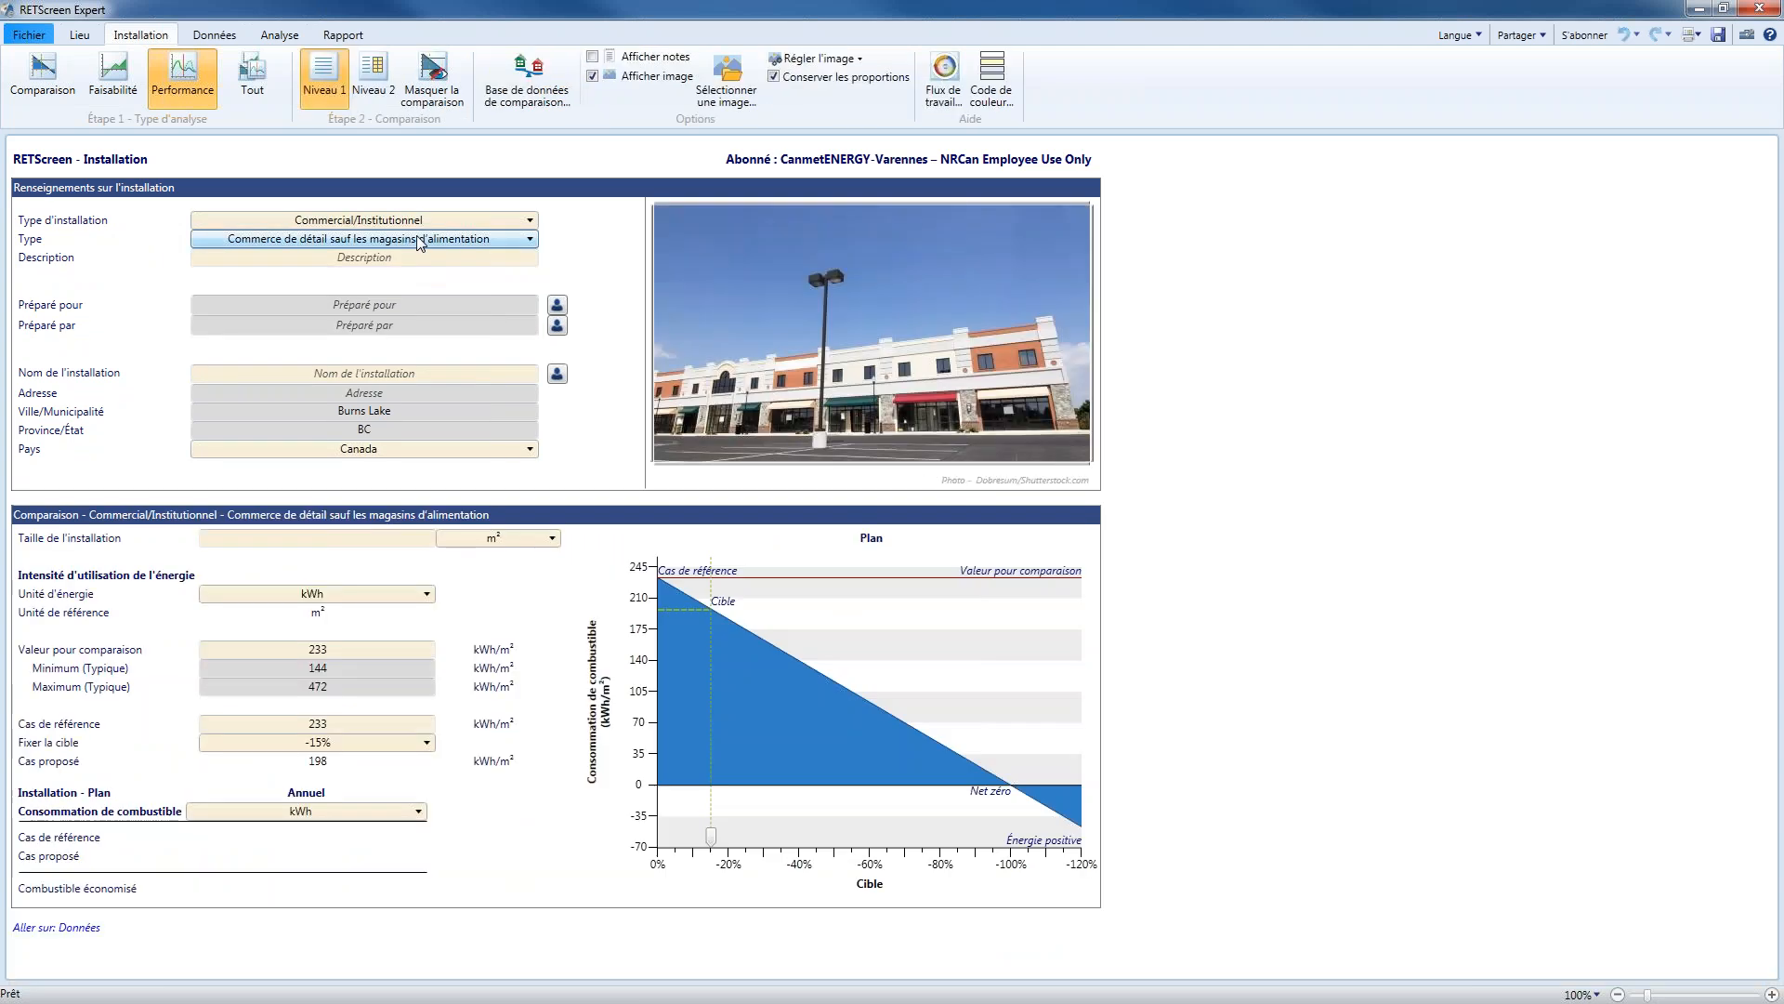
click(419, 240)
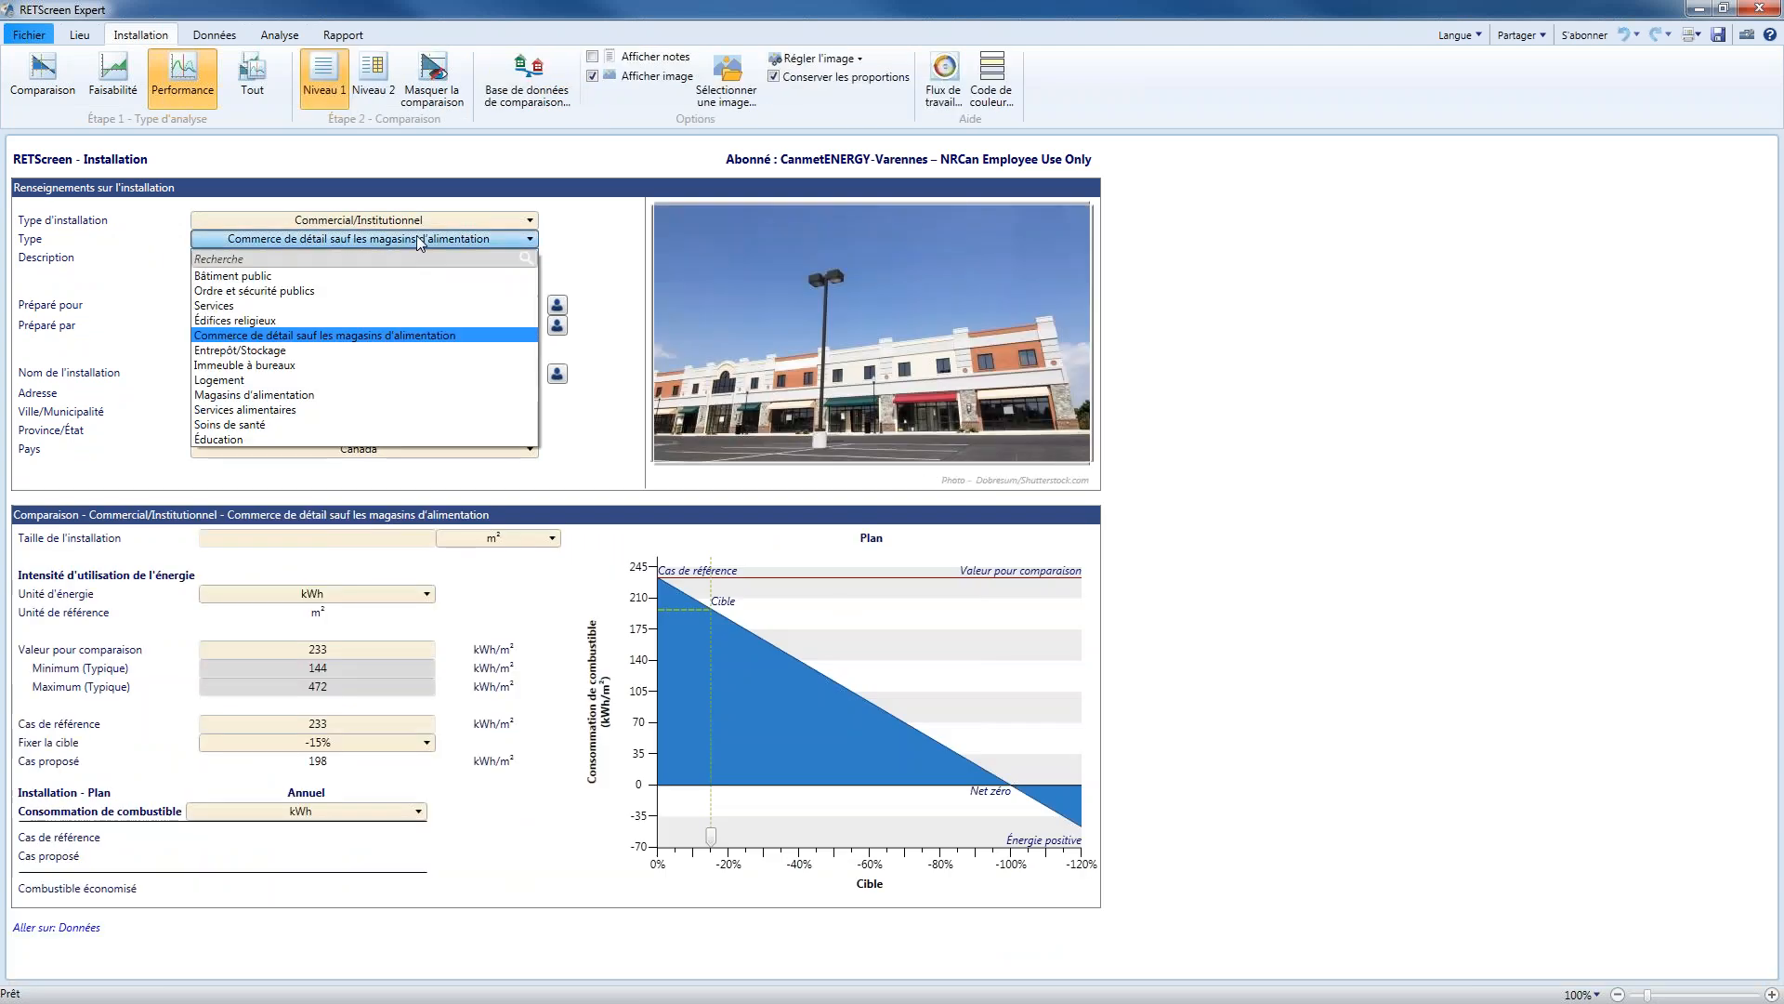
click(300, 366)
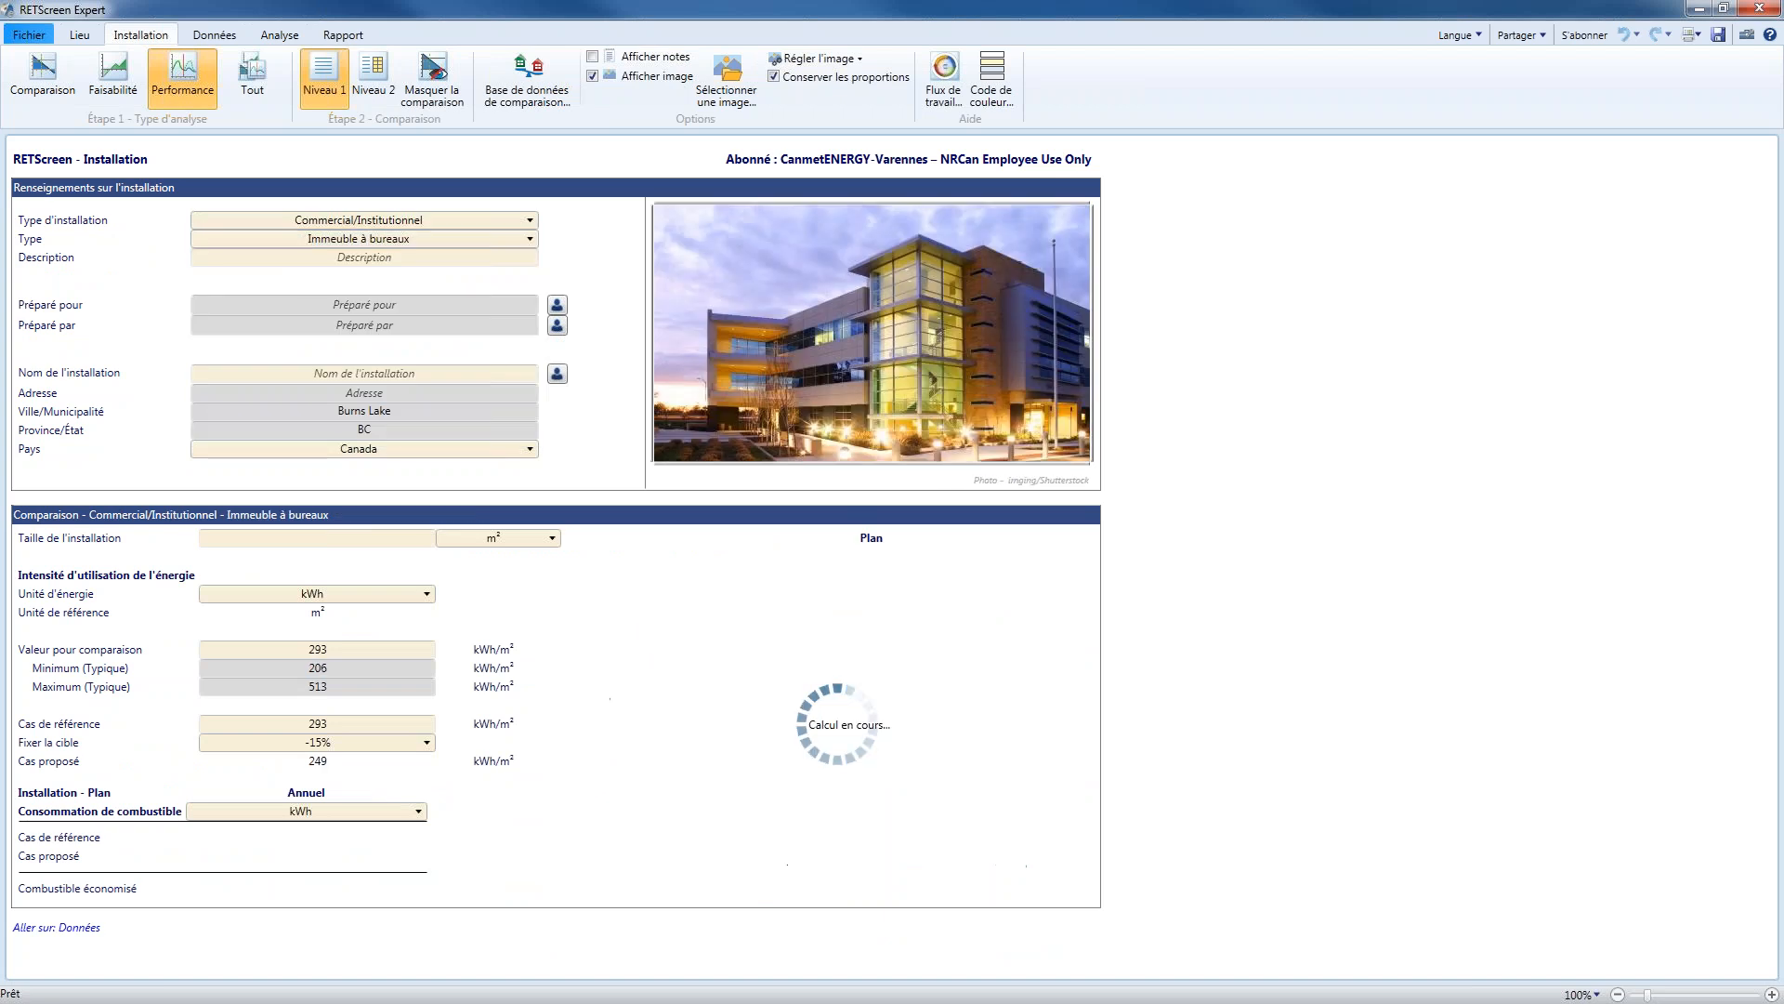
Enter "Petit, chauffage" as the facility description
click(365, 258)
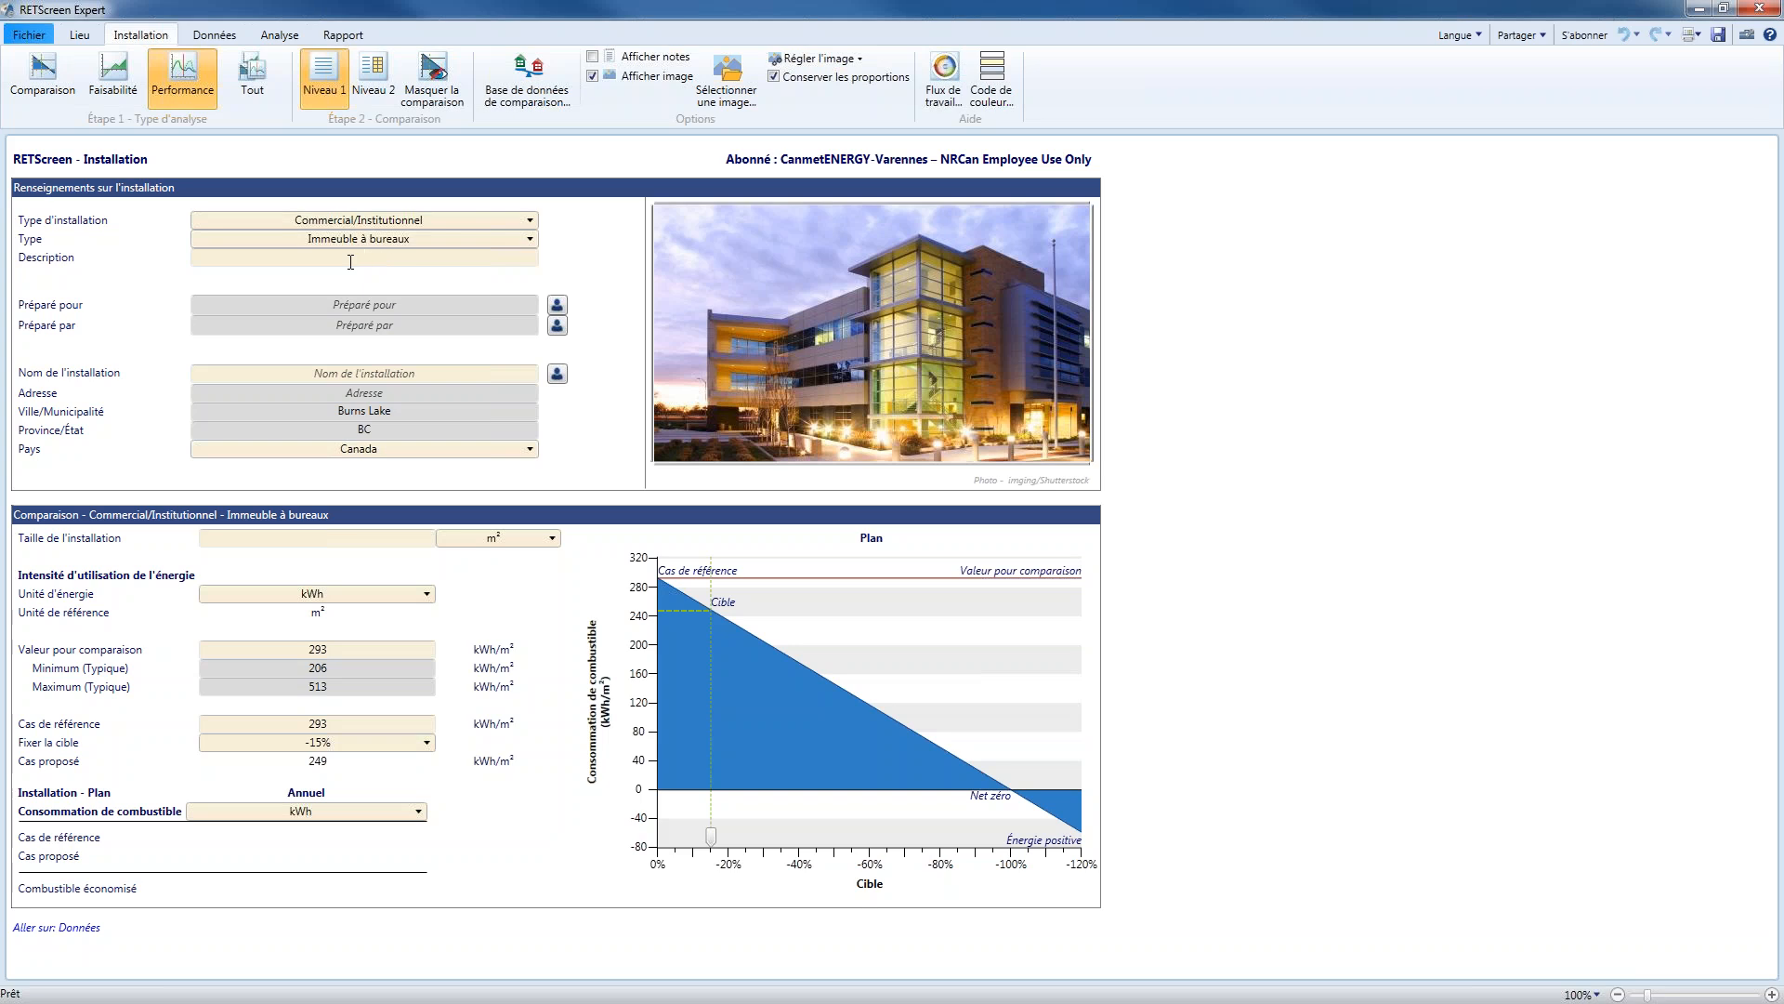
text(Petit, chauffage)
key(Tab)
Record the facility information as prepared for CESC and prepared by RETScreen
text(CESC)
click(405, 327)
text(RETScreen)
key(Tab)
click(409, 311)
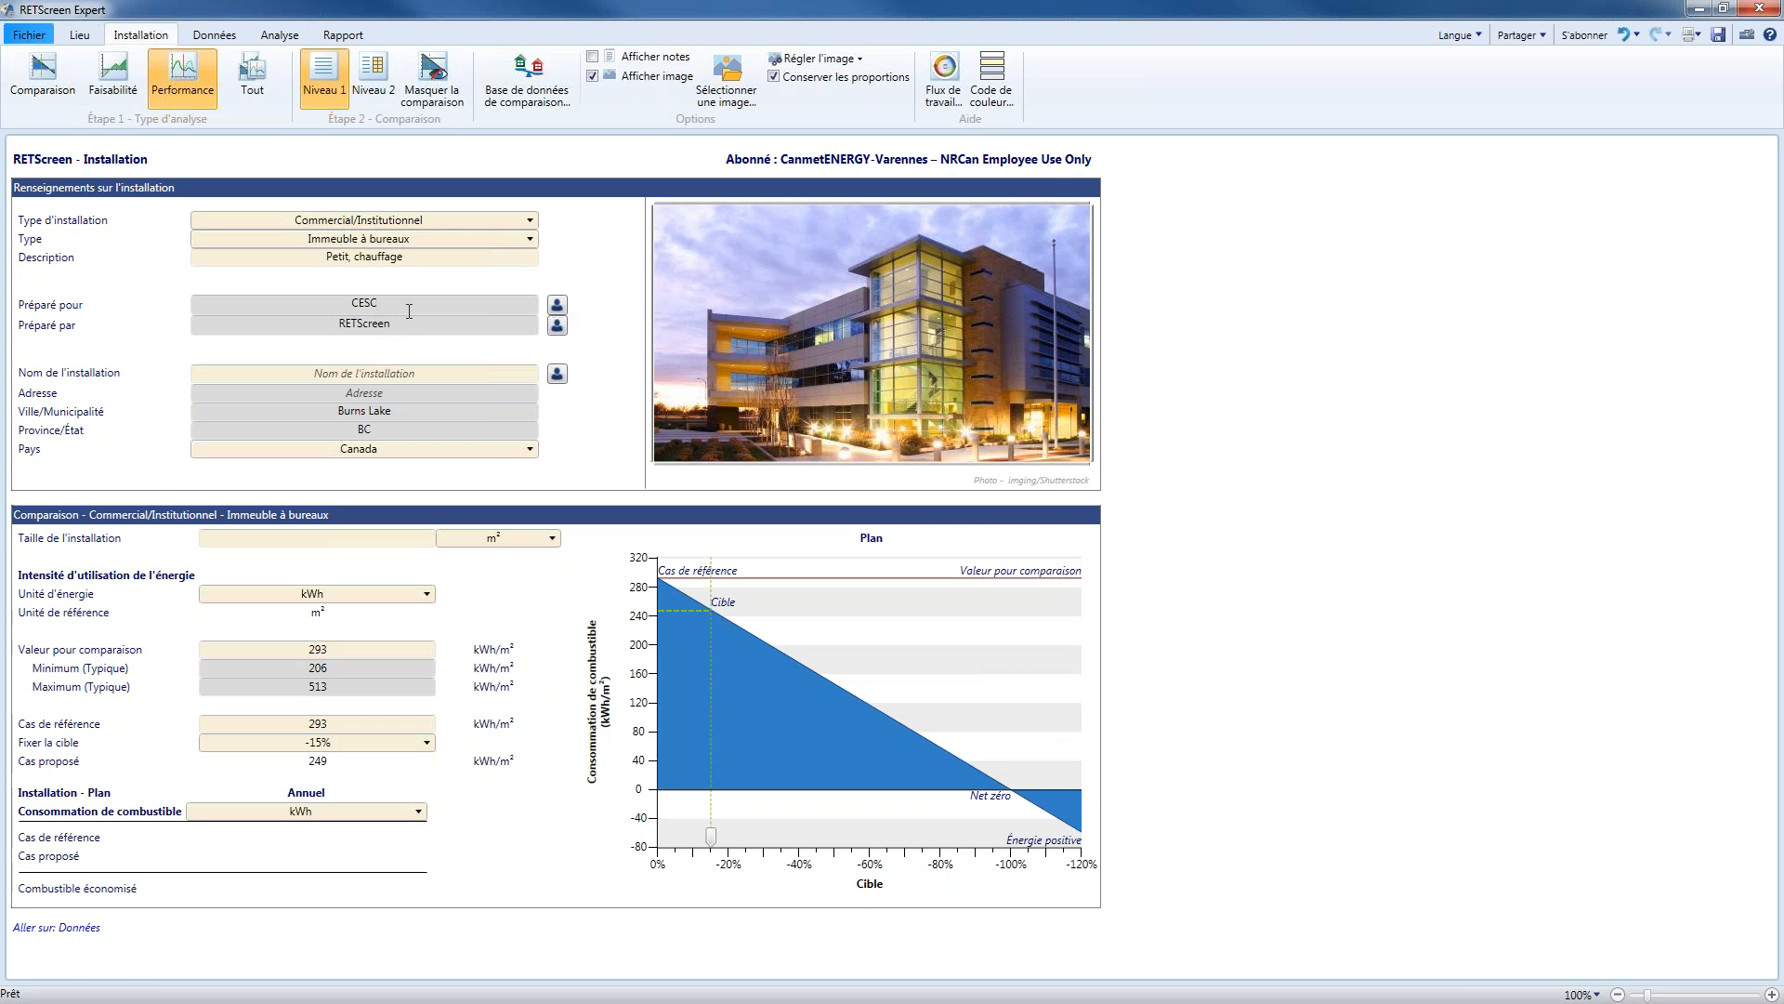
Review the additional address and contact fields for the Préparé pour organisation without changing anything
click(559, 306)
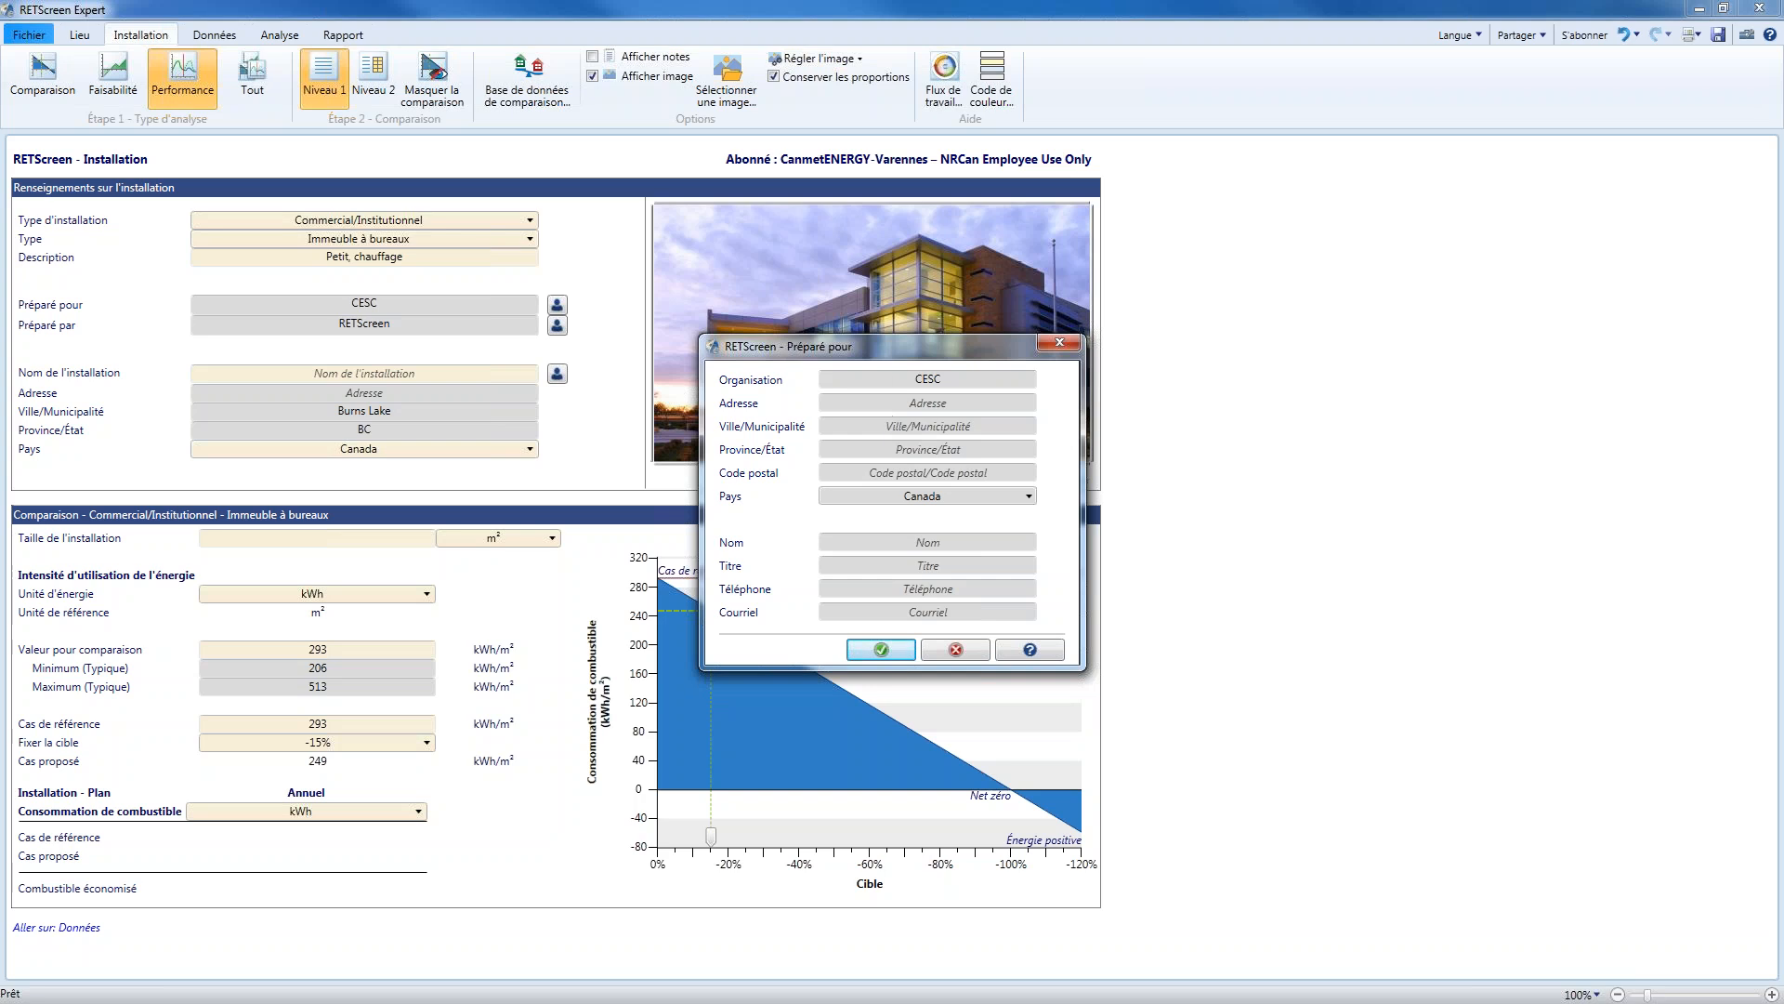
drag(847, 342, 740, 255)
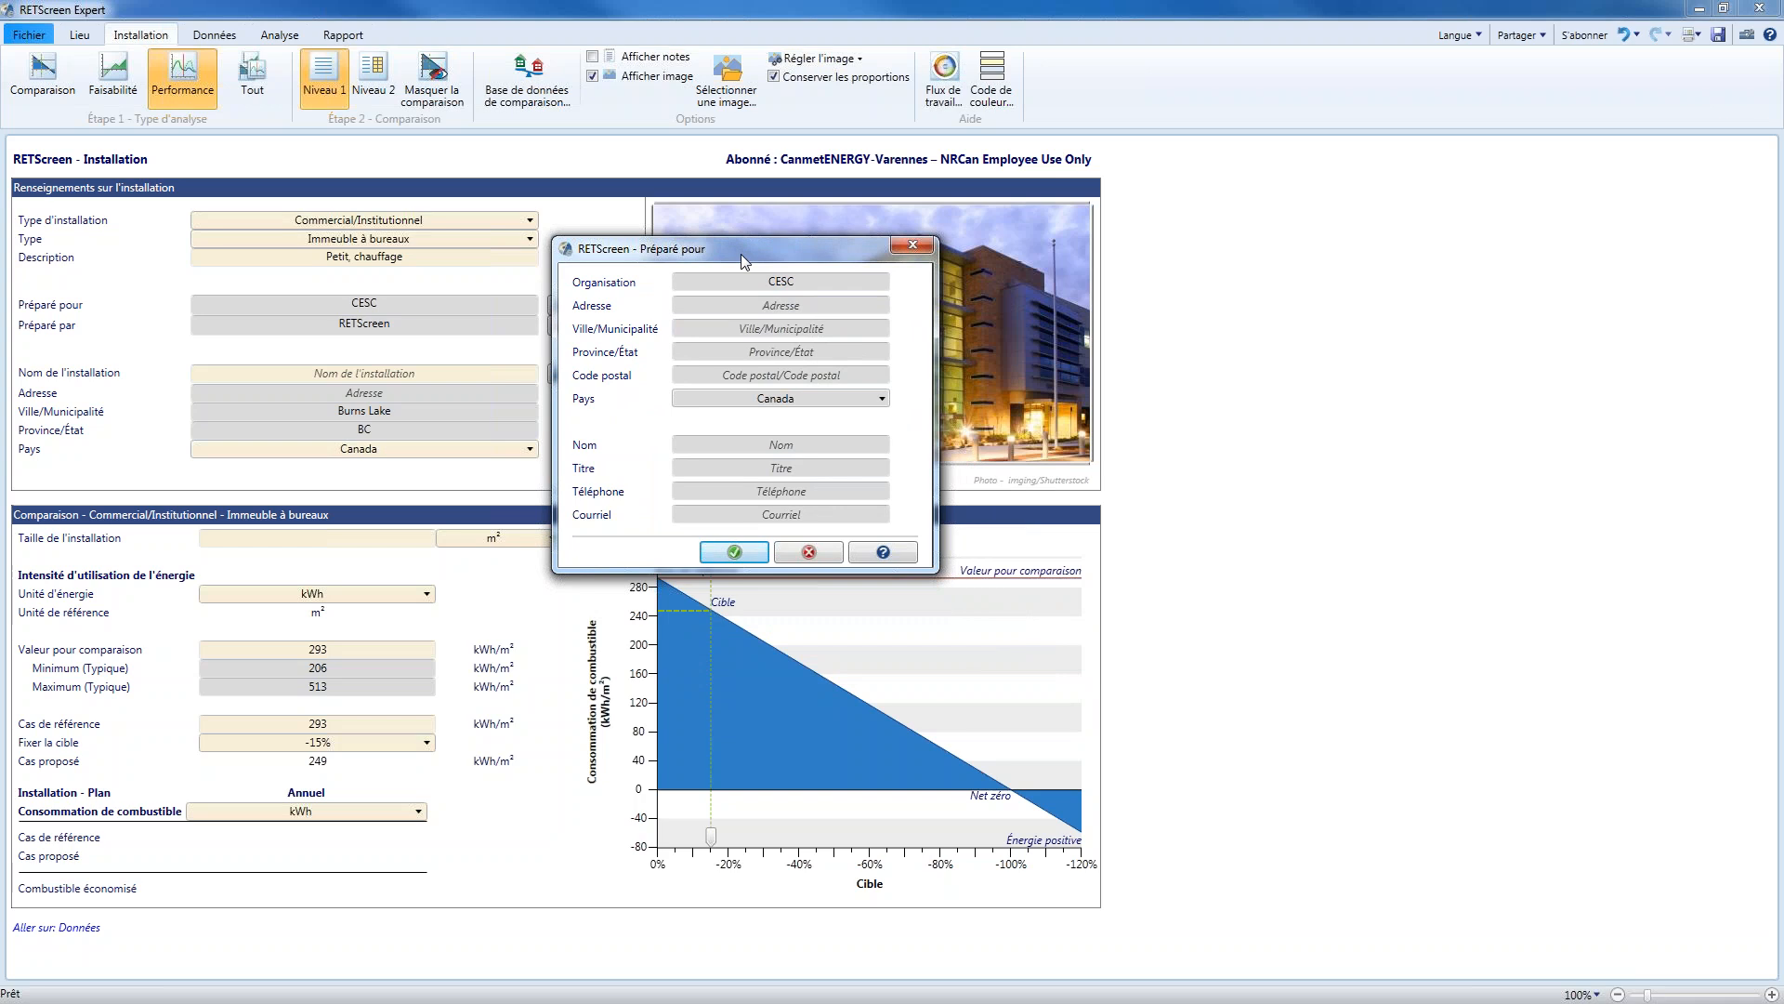
click(816, 552)
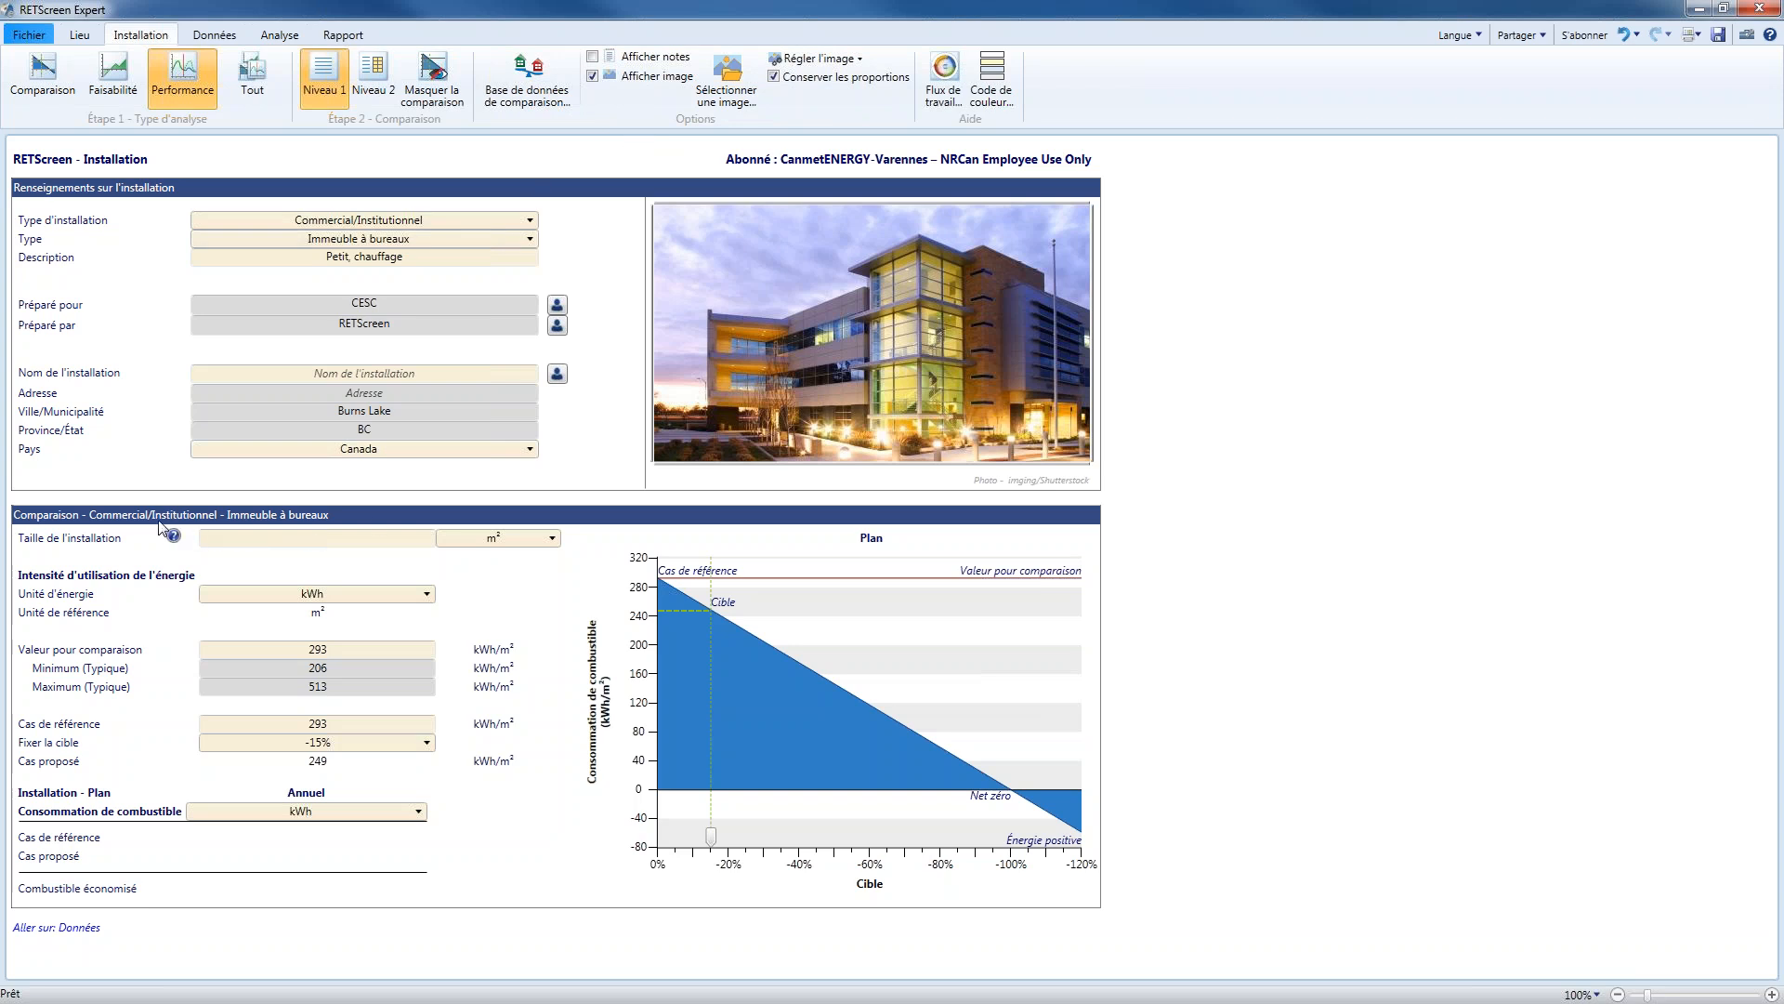
Set the installation's size to 600 m²
click(342, 535)
text(600)
key(Tab)
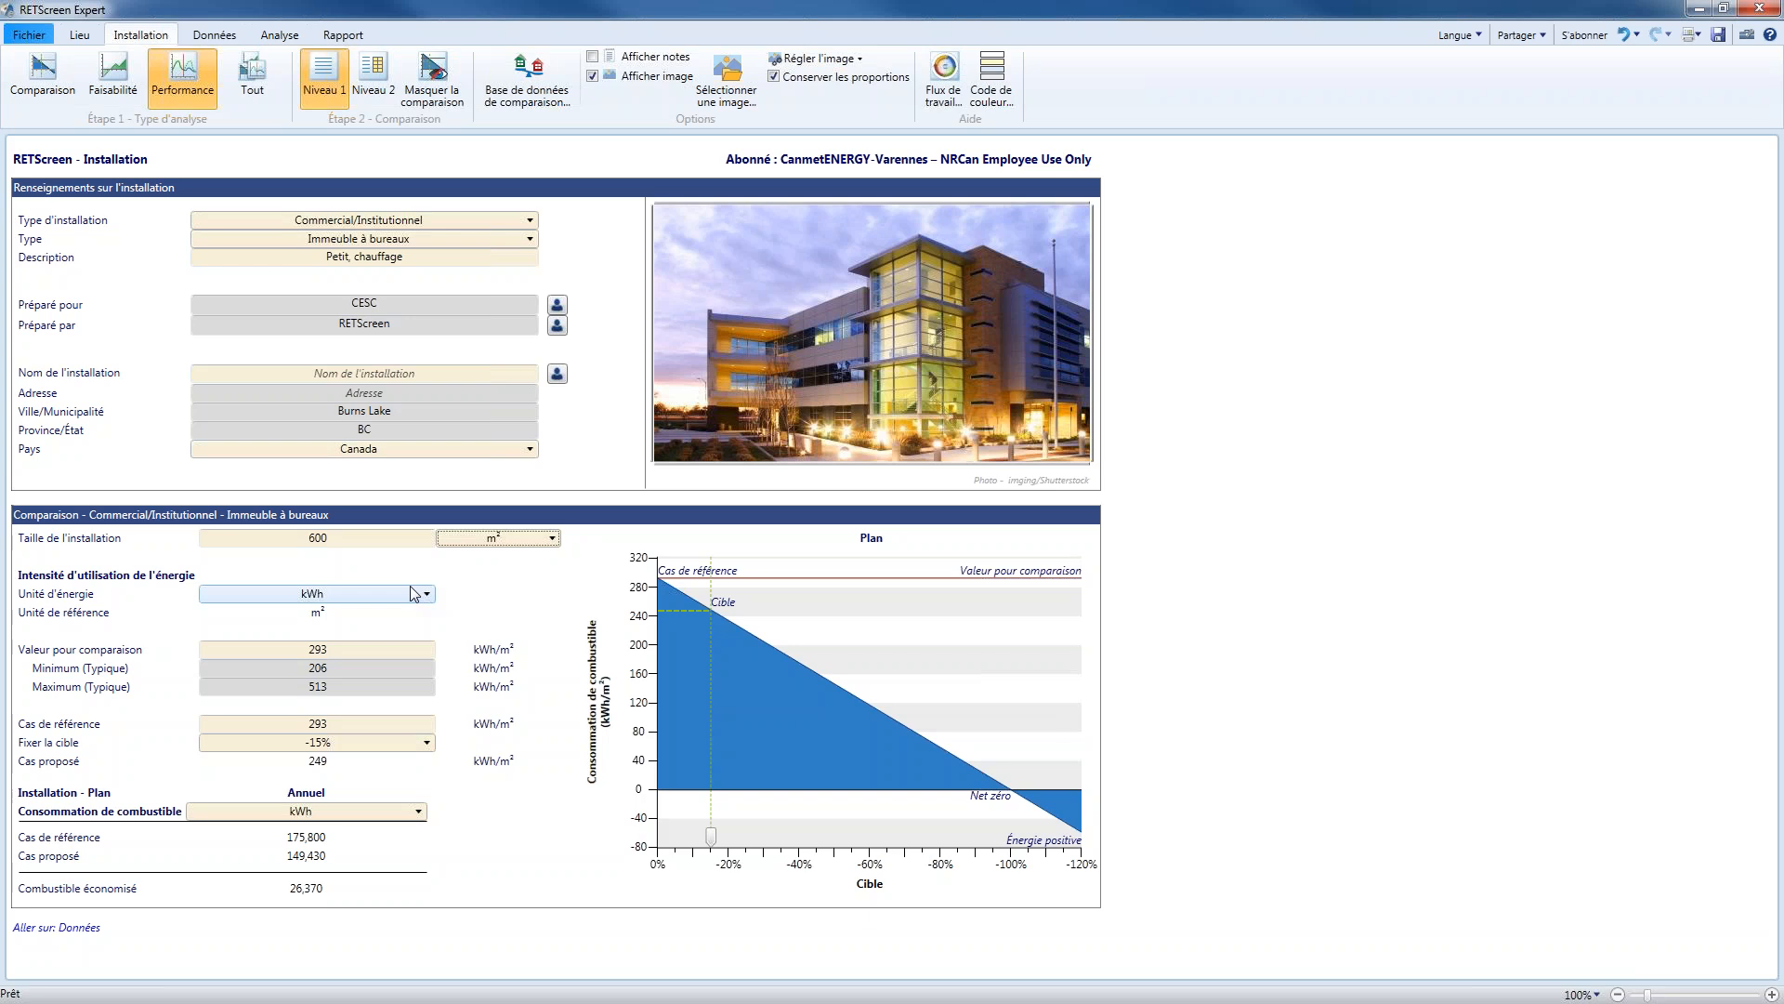
Set the unit to GJ for both the planned annual fuel consumption and the energy use intensity
click(343, 816)
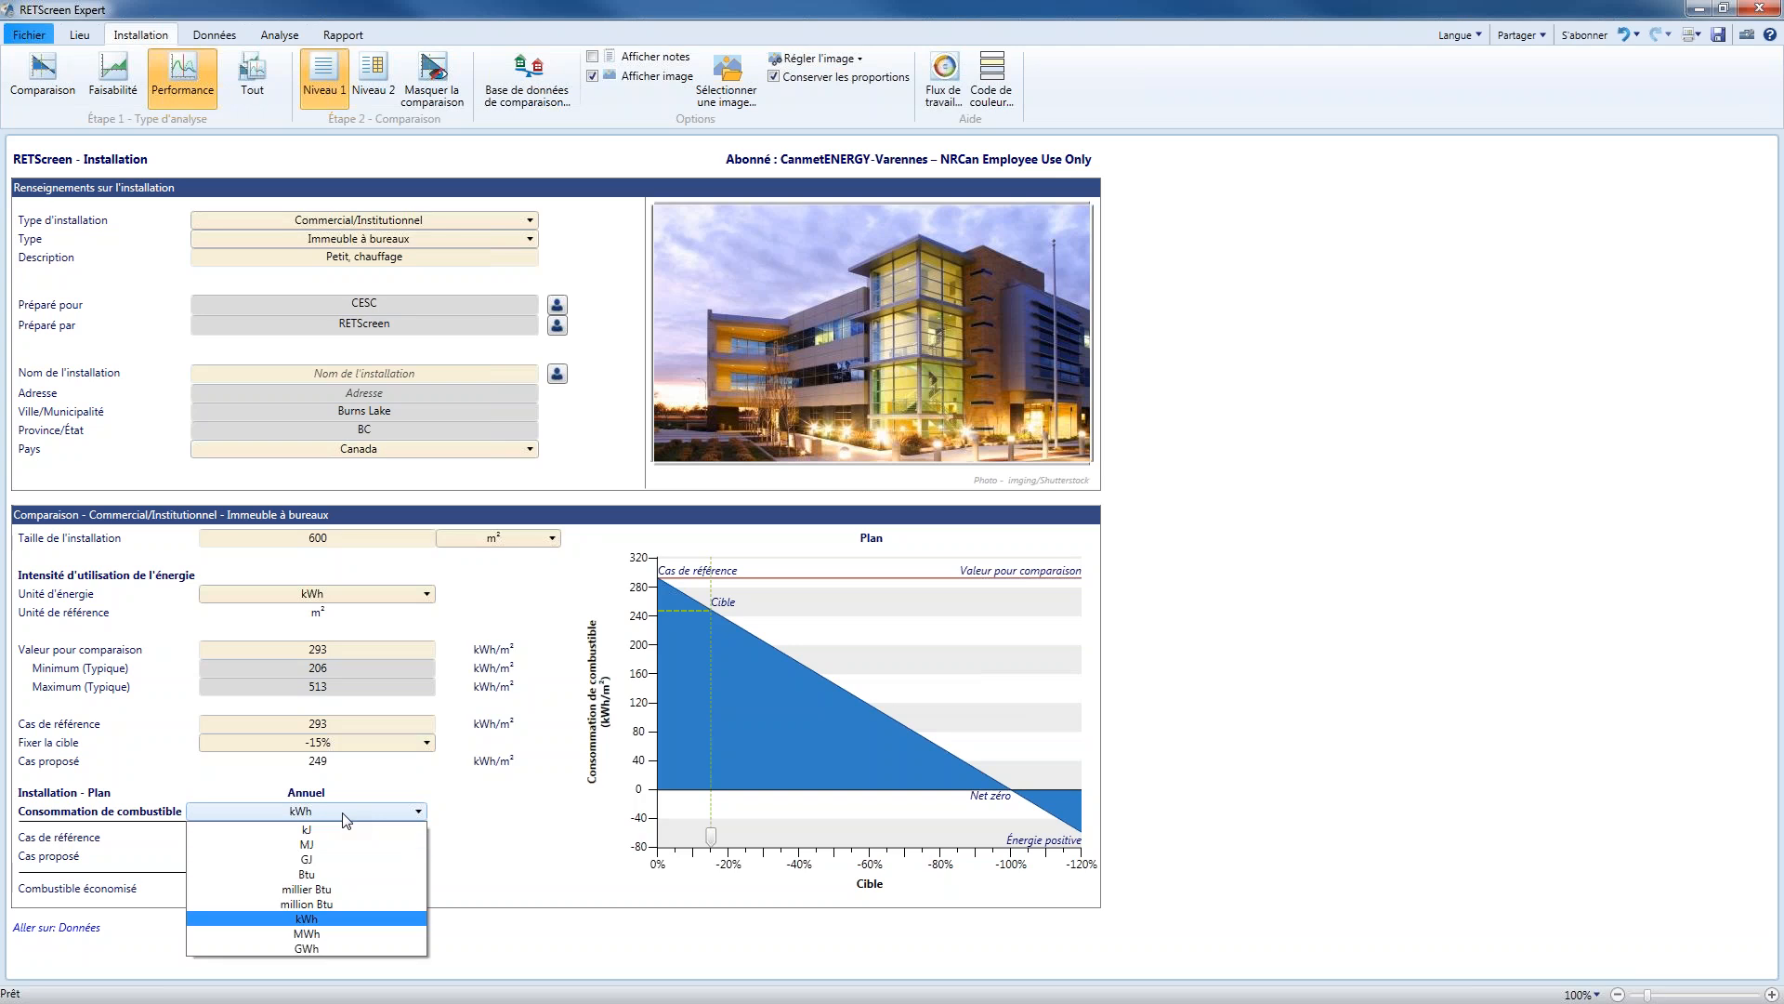
click(339, 860)
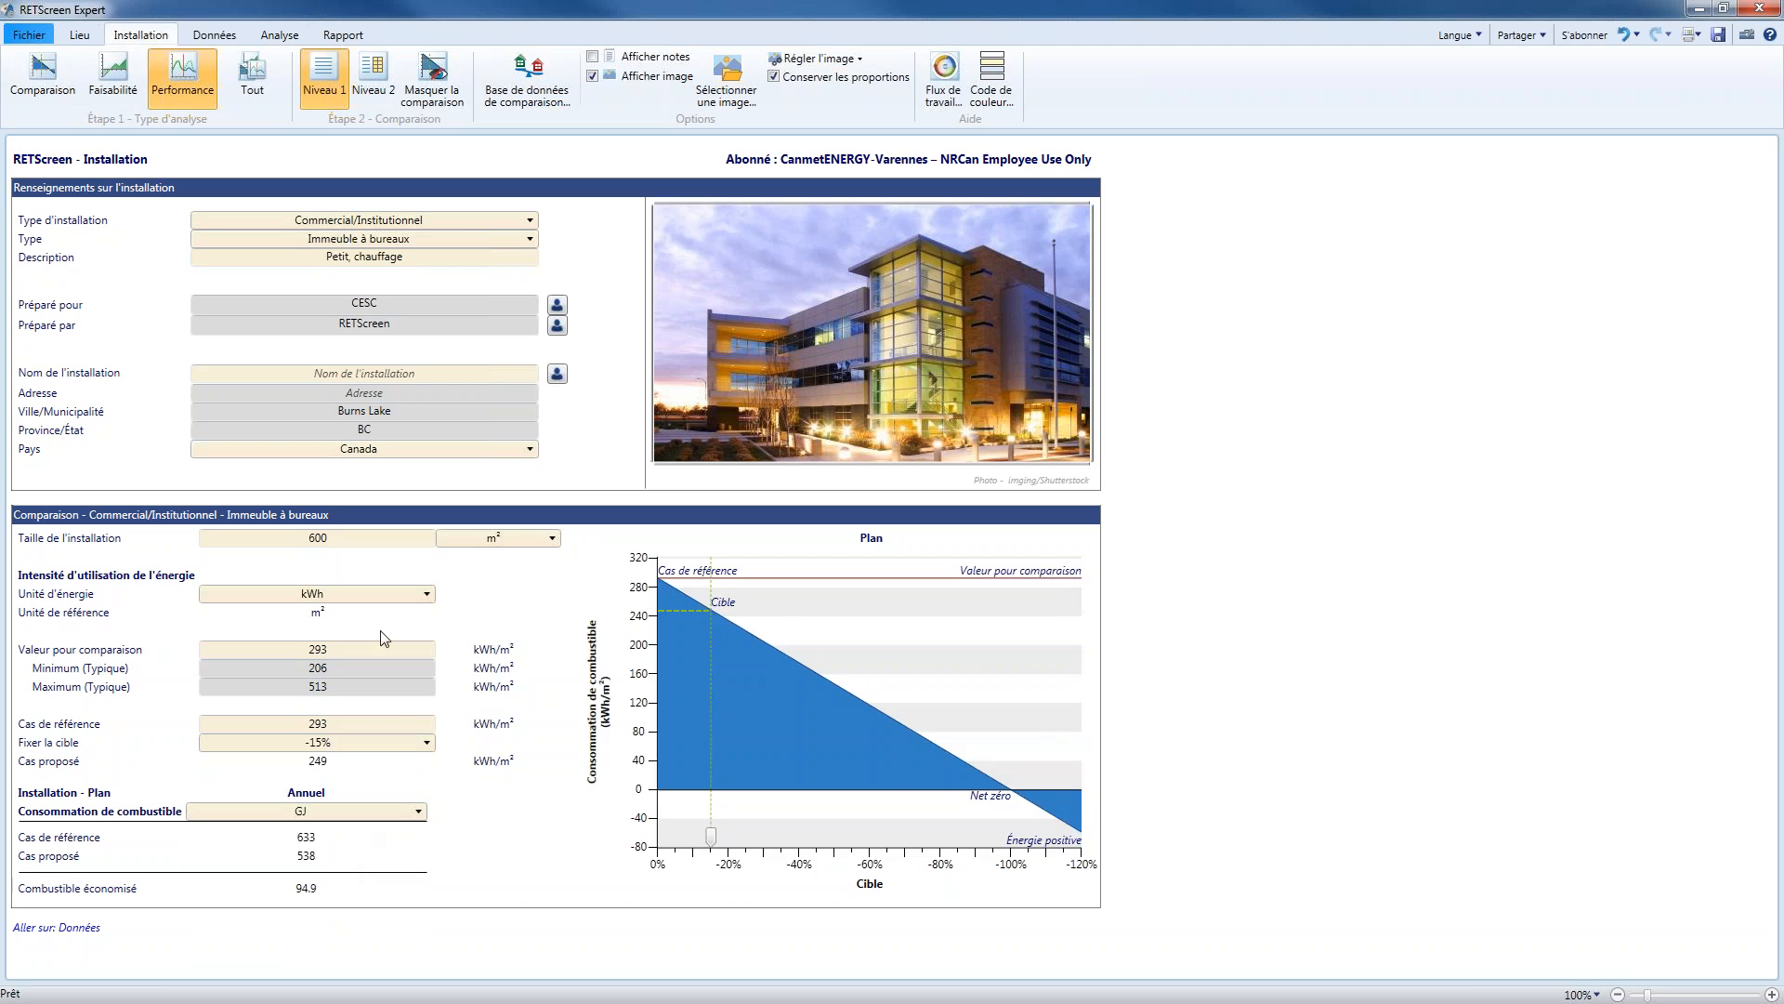
click(397, 602)
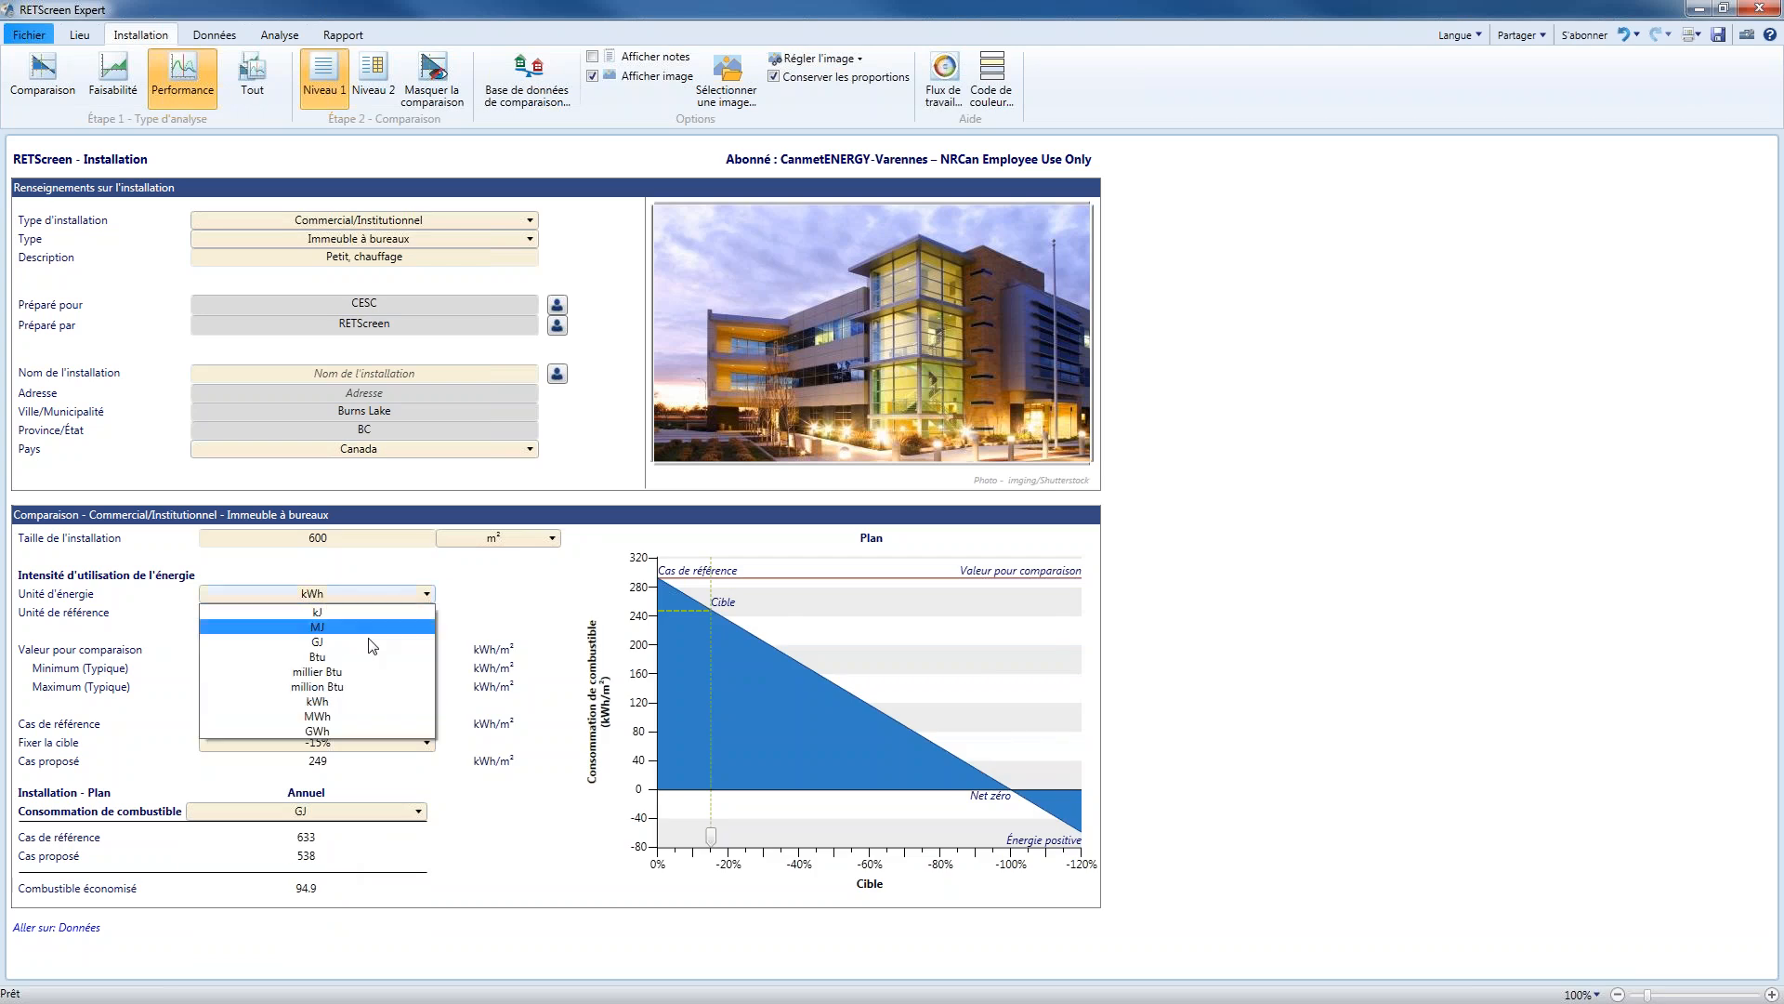
click(365, 645)
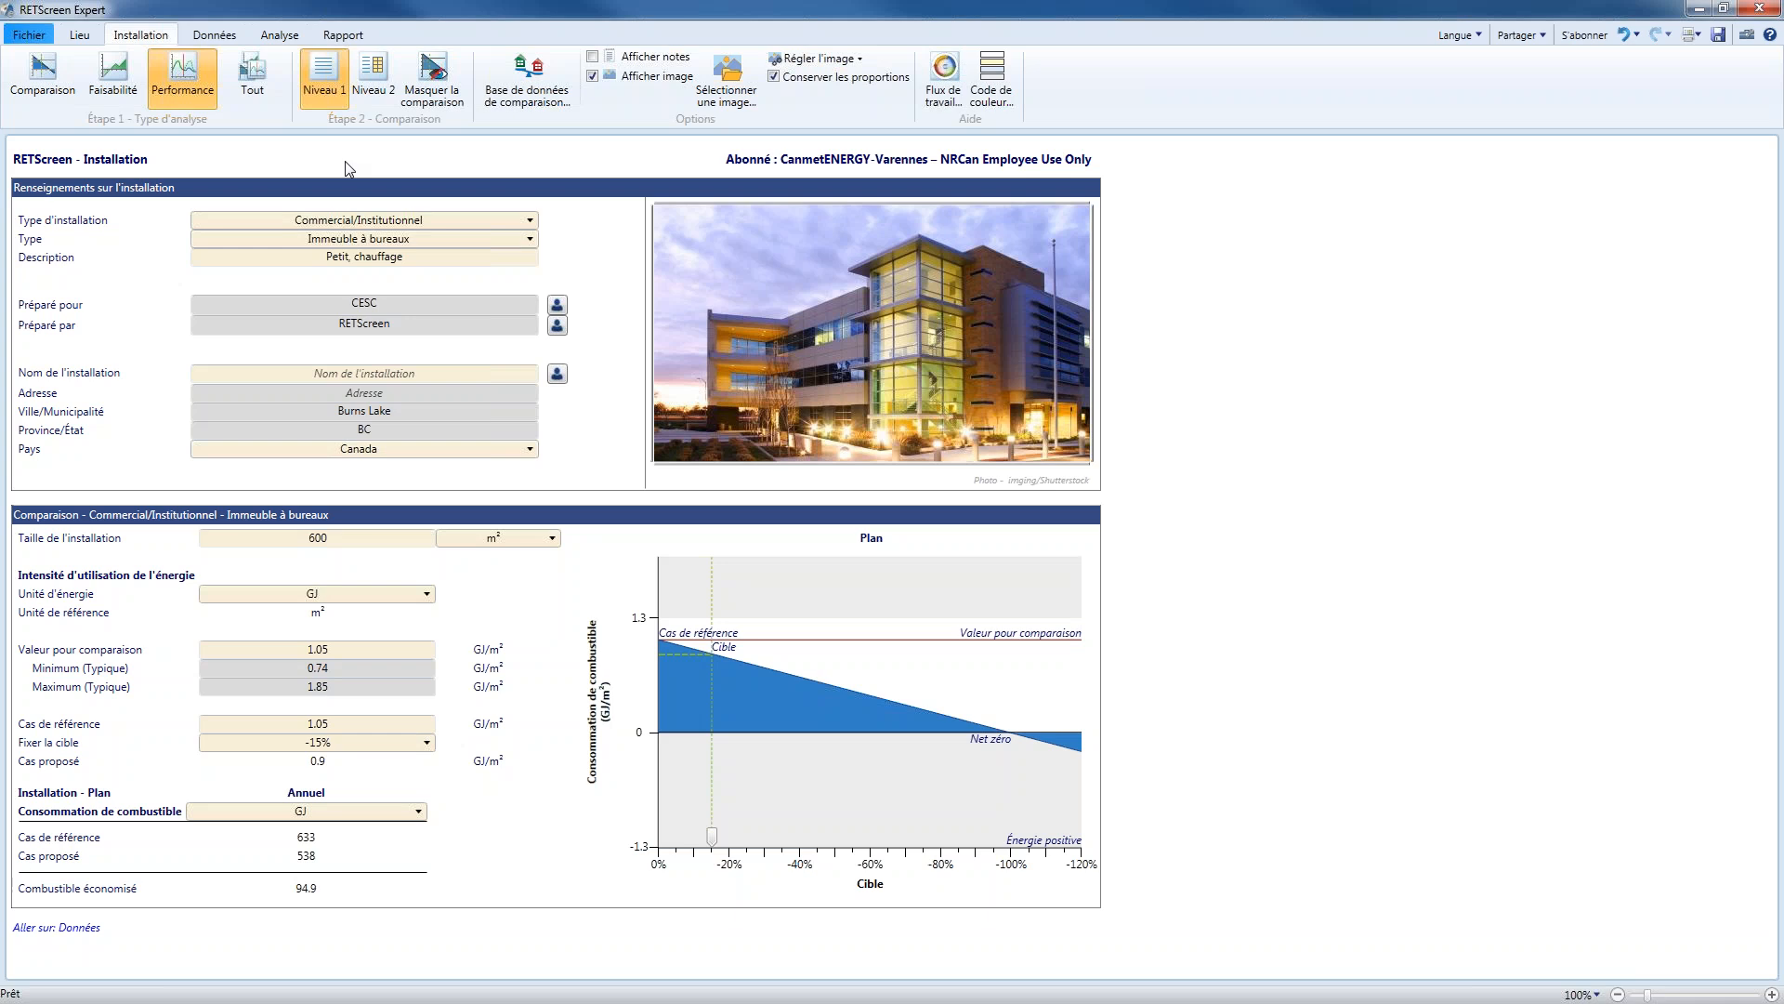
Go to the Données section and widen its data list pane
click(215, 36)
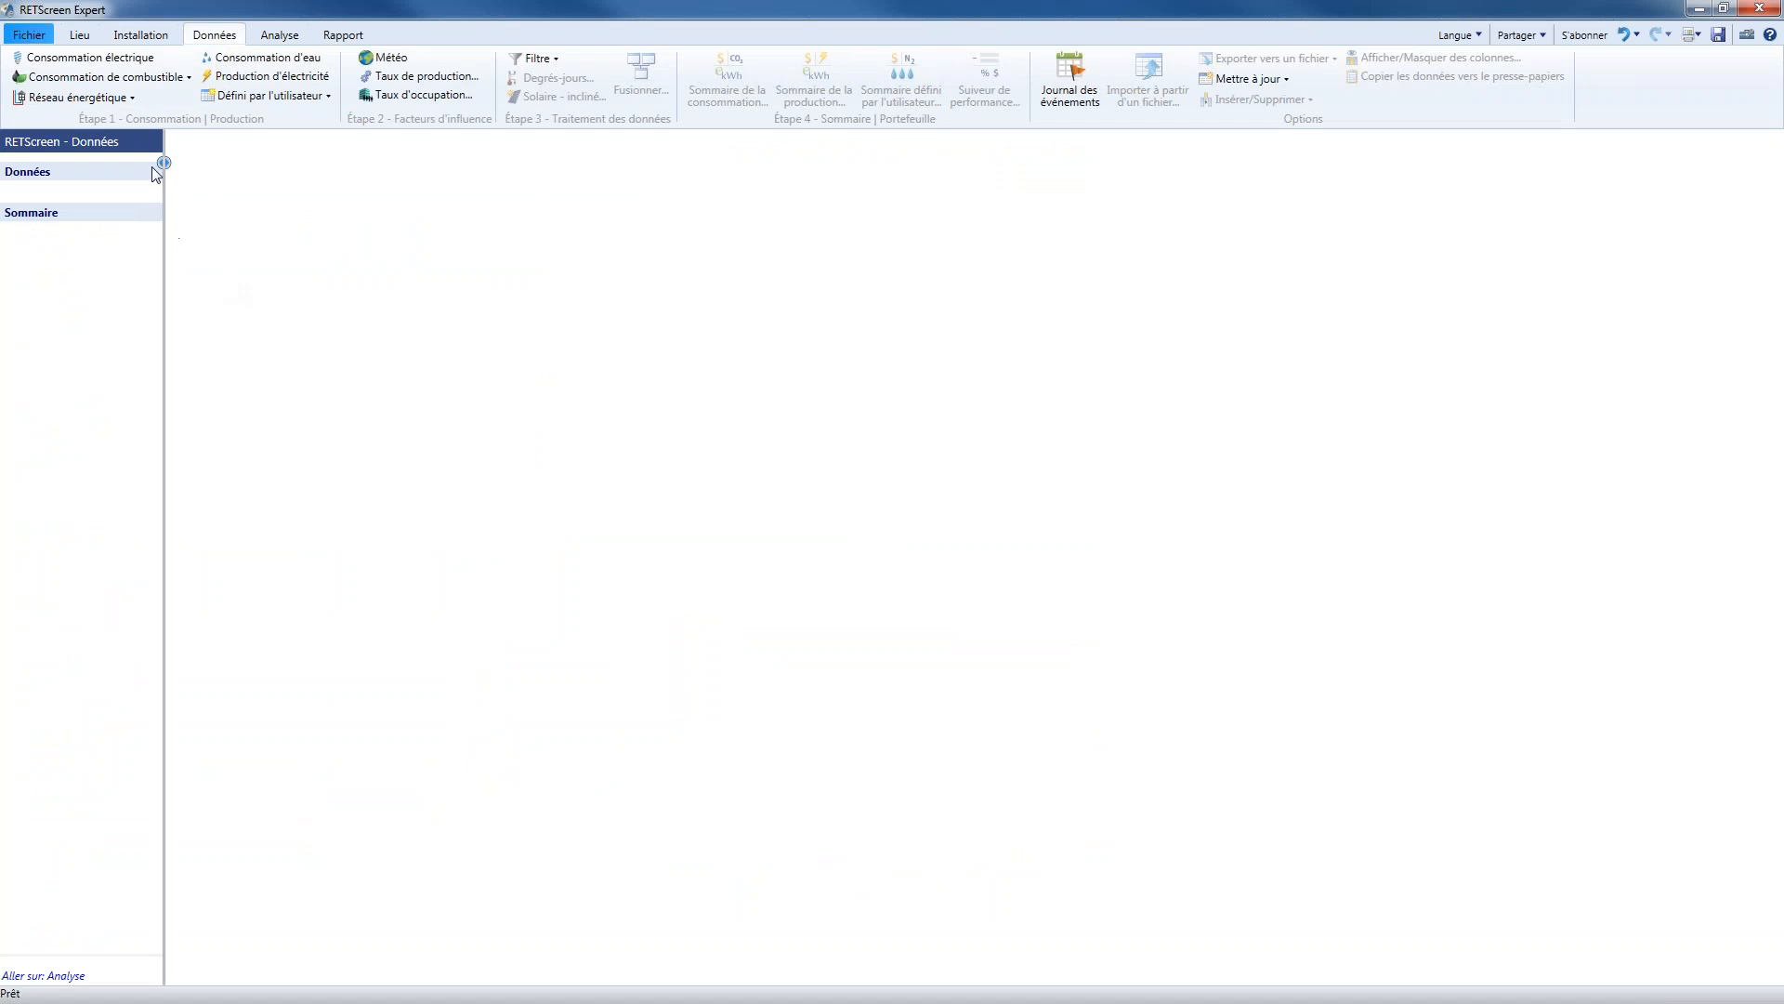
drag(163, 161, 276, 173)
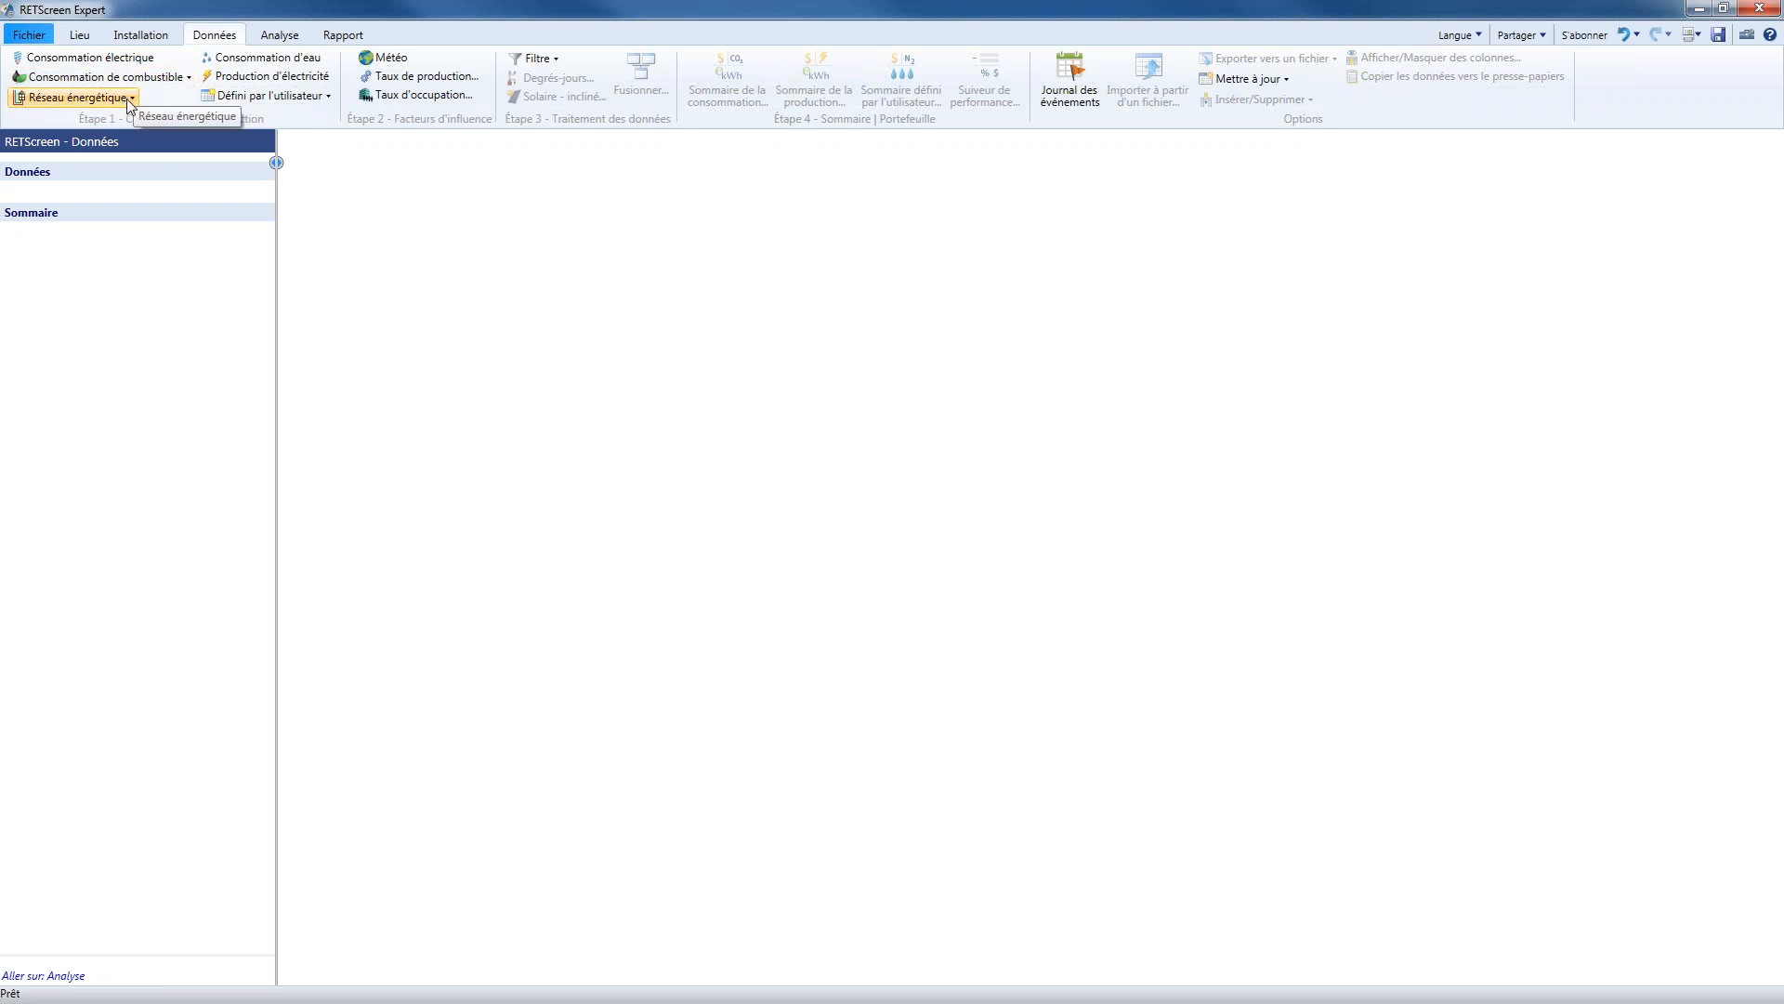
click(126, 98)
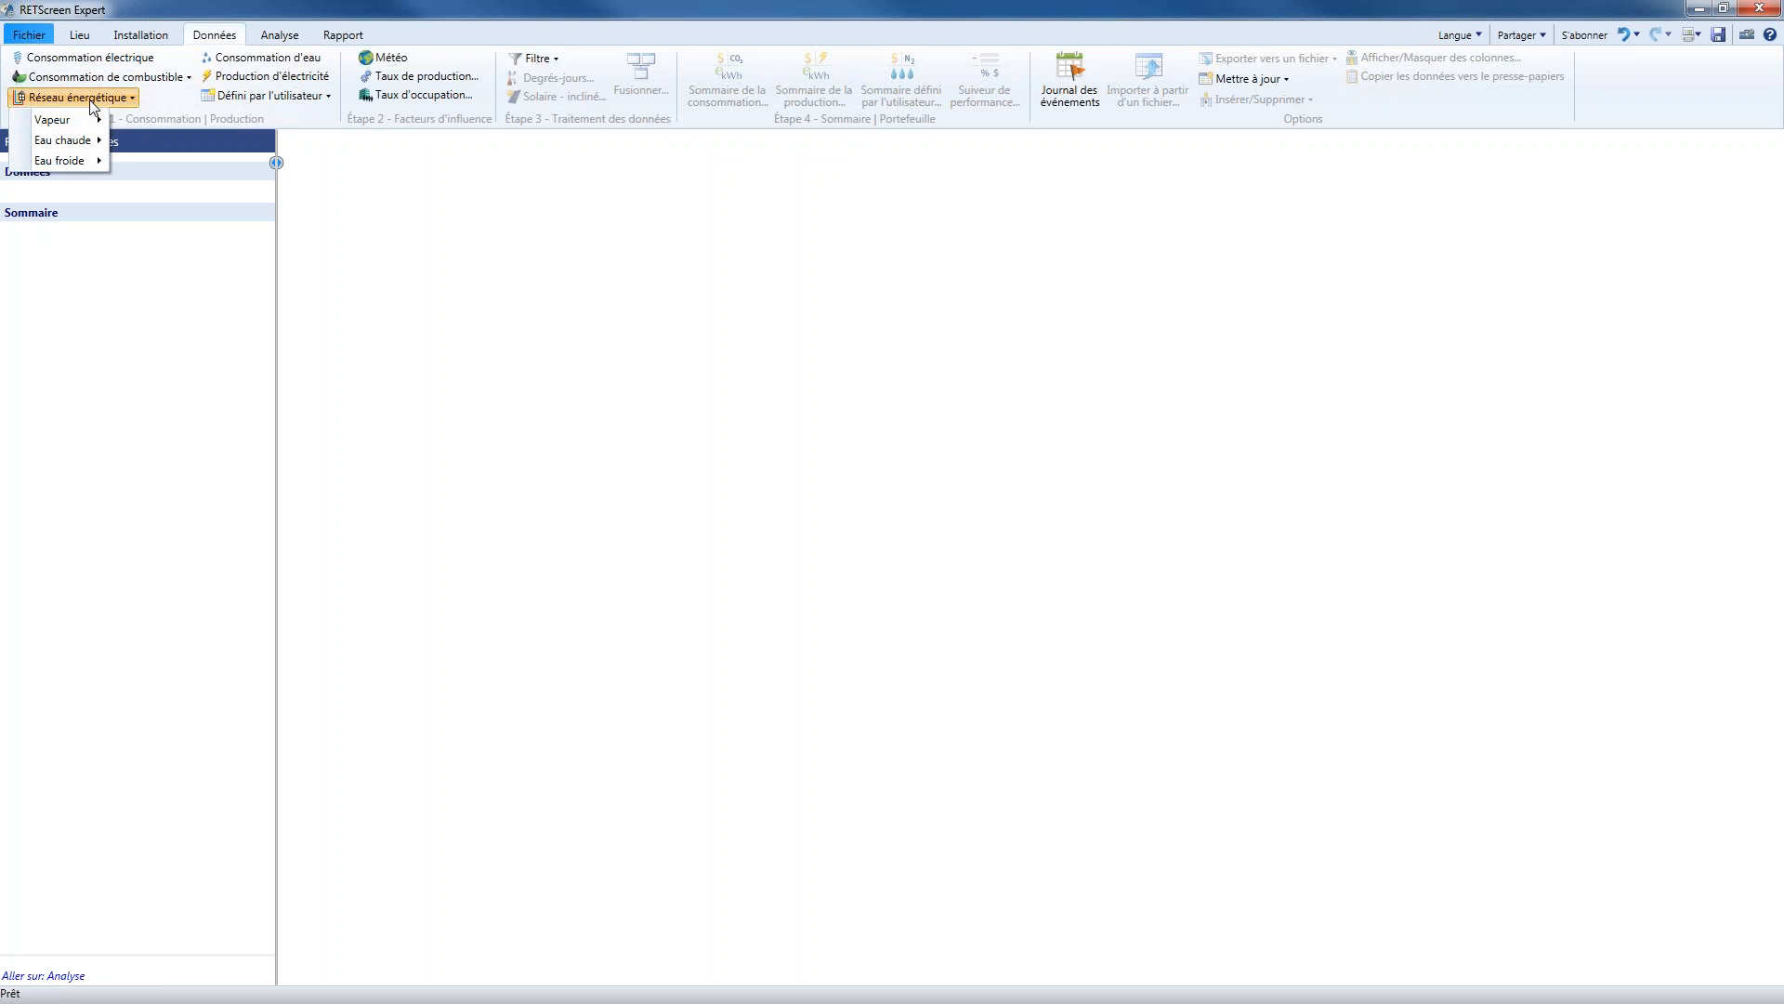
mouse_move(83, 148)
click(260, 59)
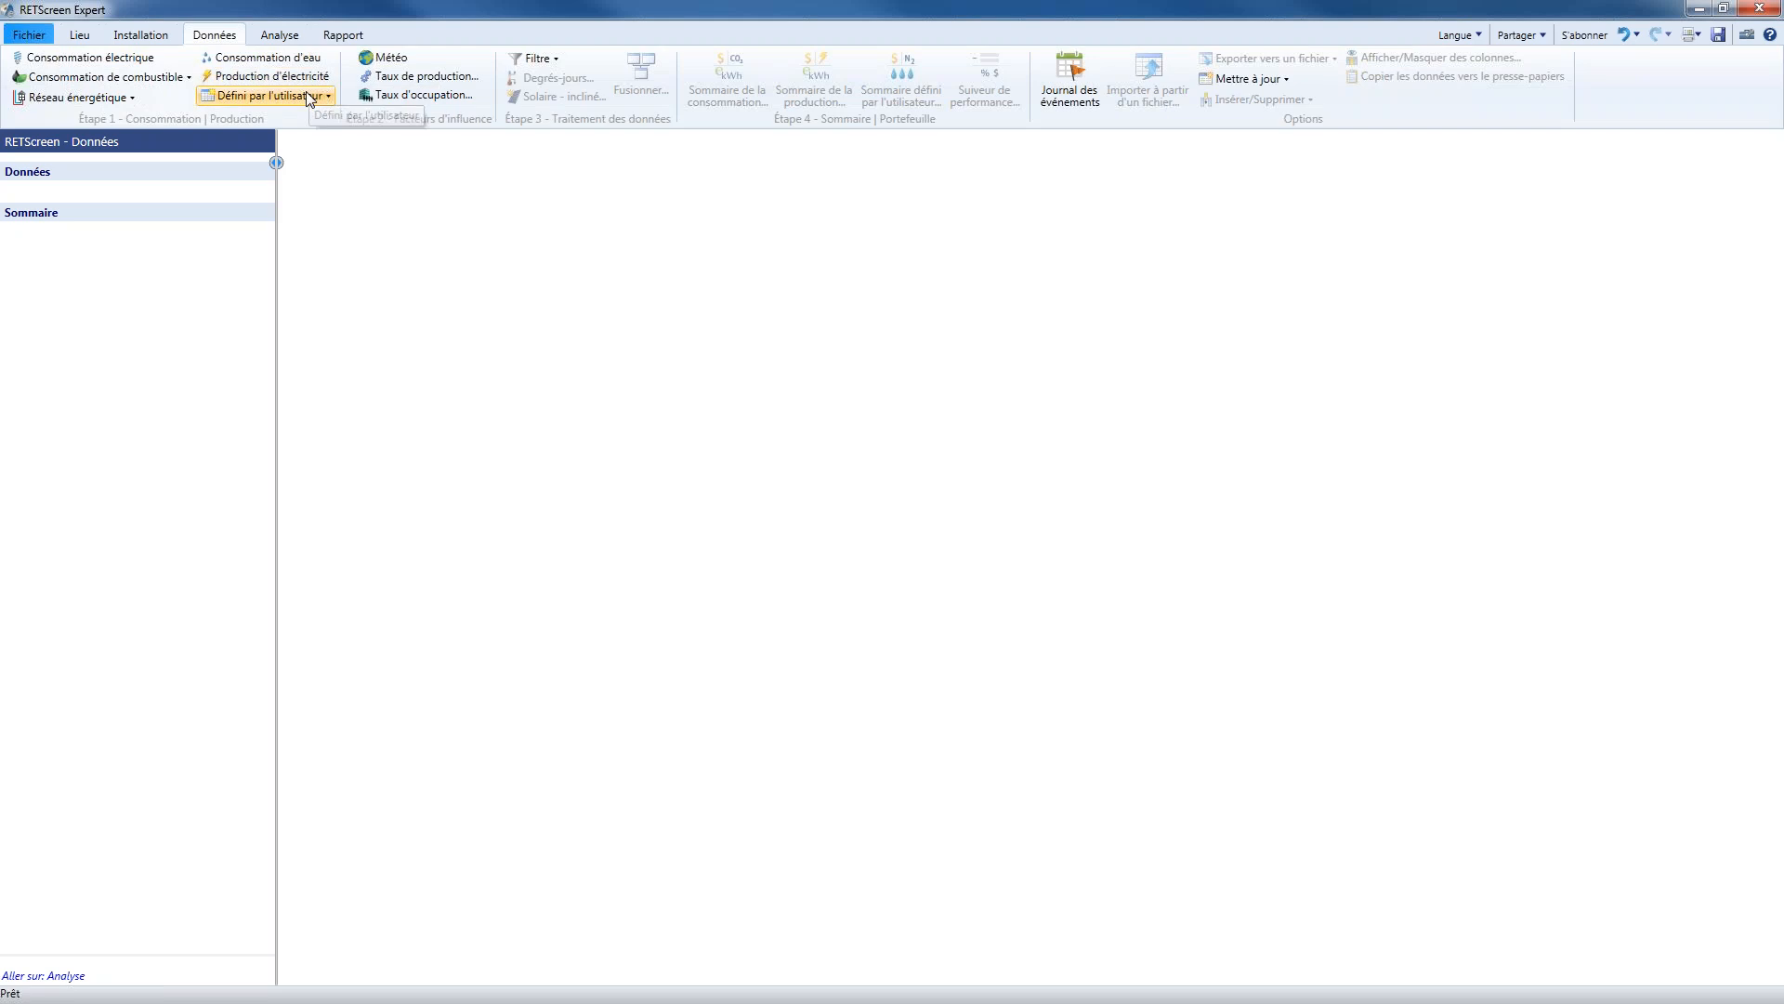
Add a Gaz naturel fuel consumption dataset measured in GJ
click(180, 82)
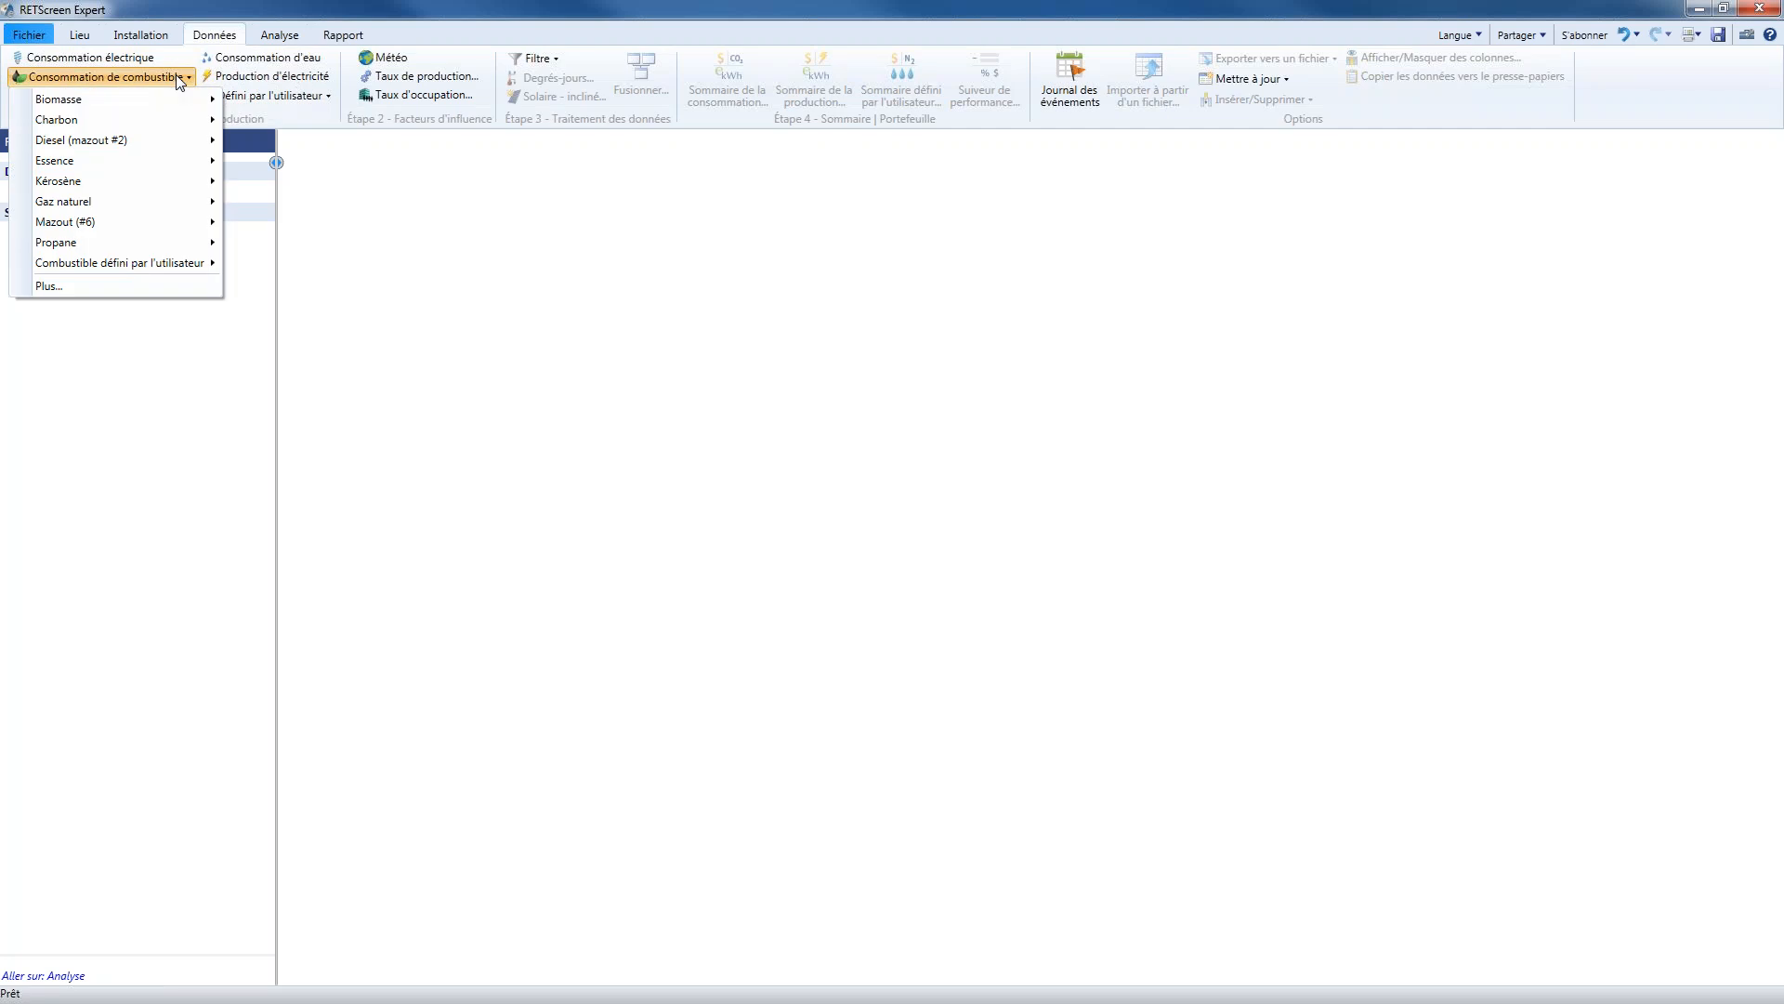
mouse_move(172, 118)
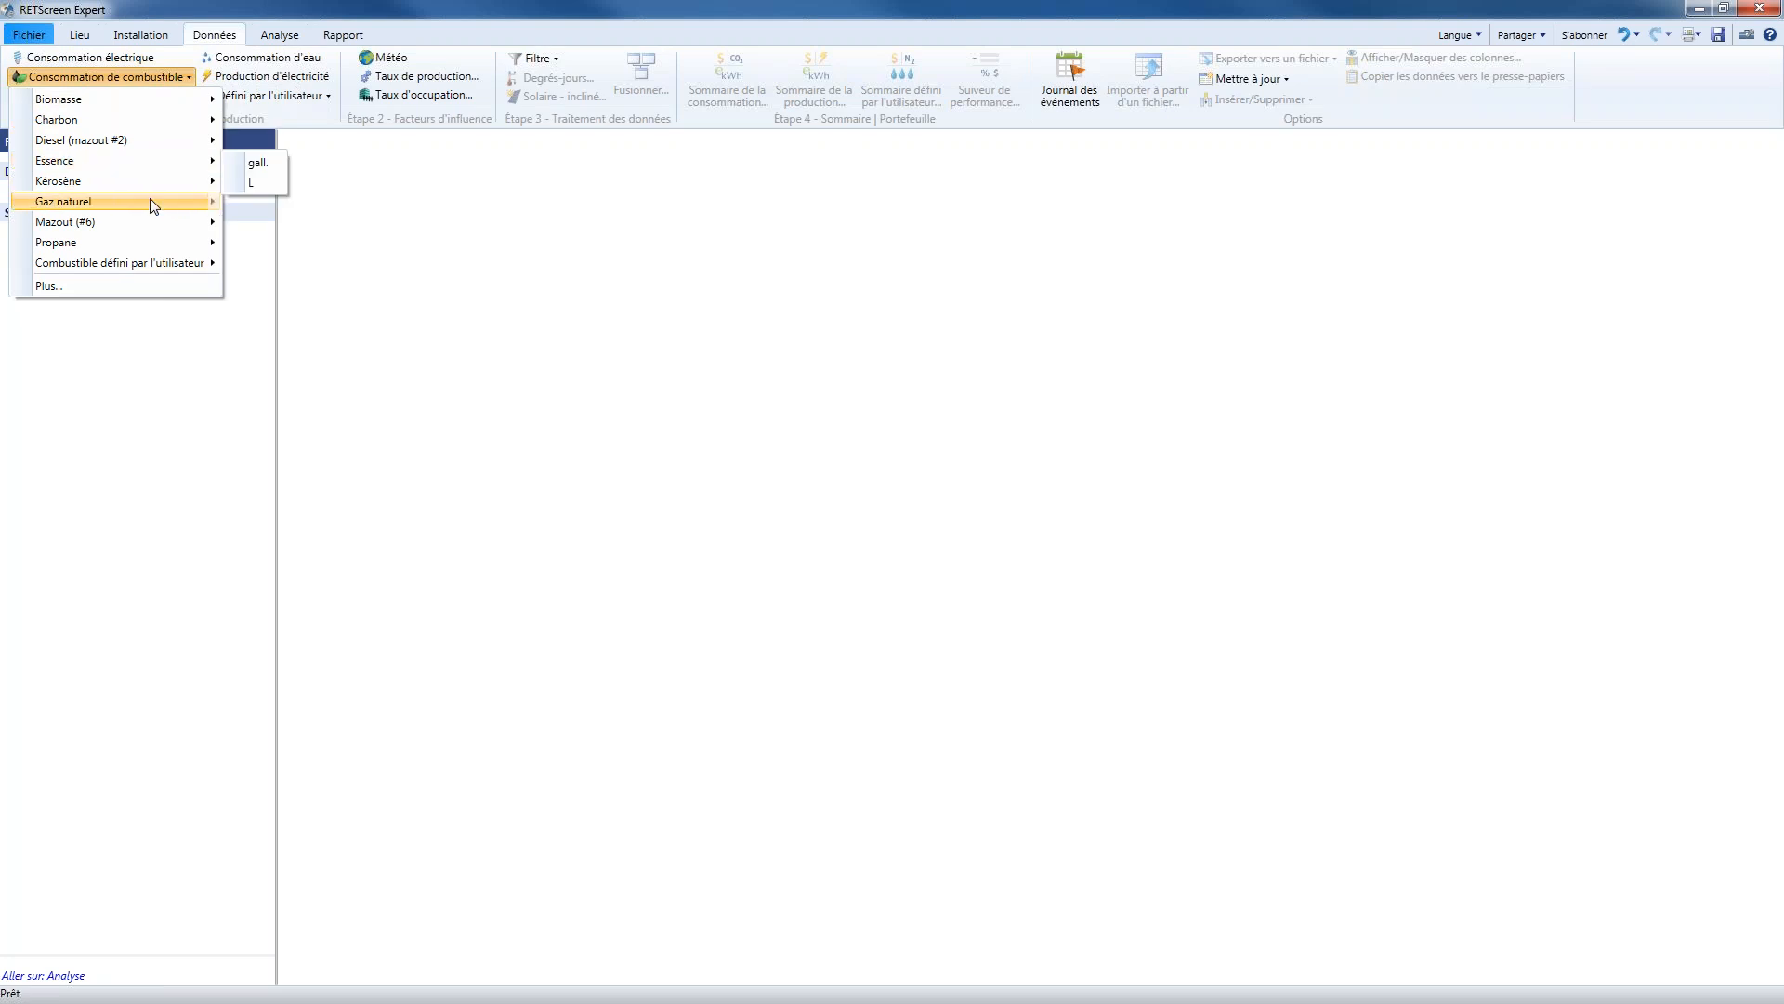
mouse_move(153, 206)
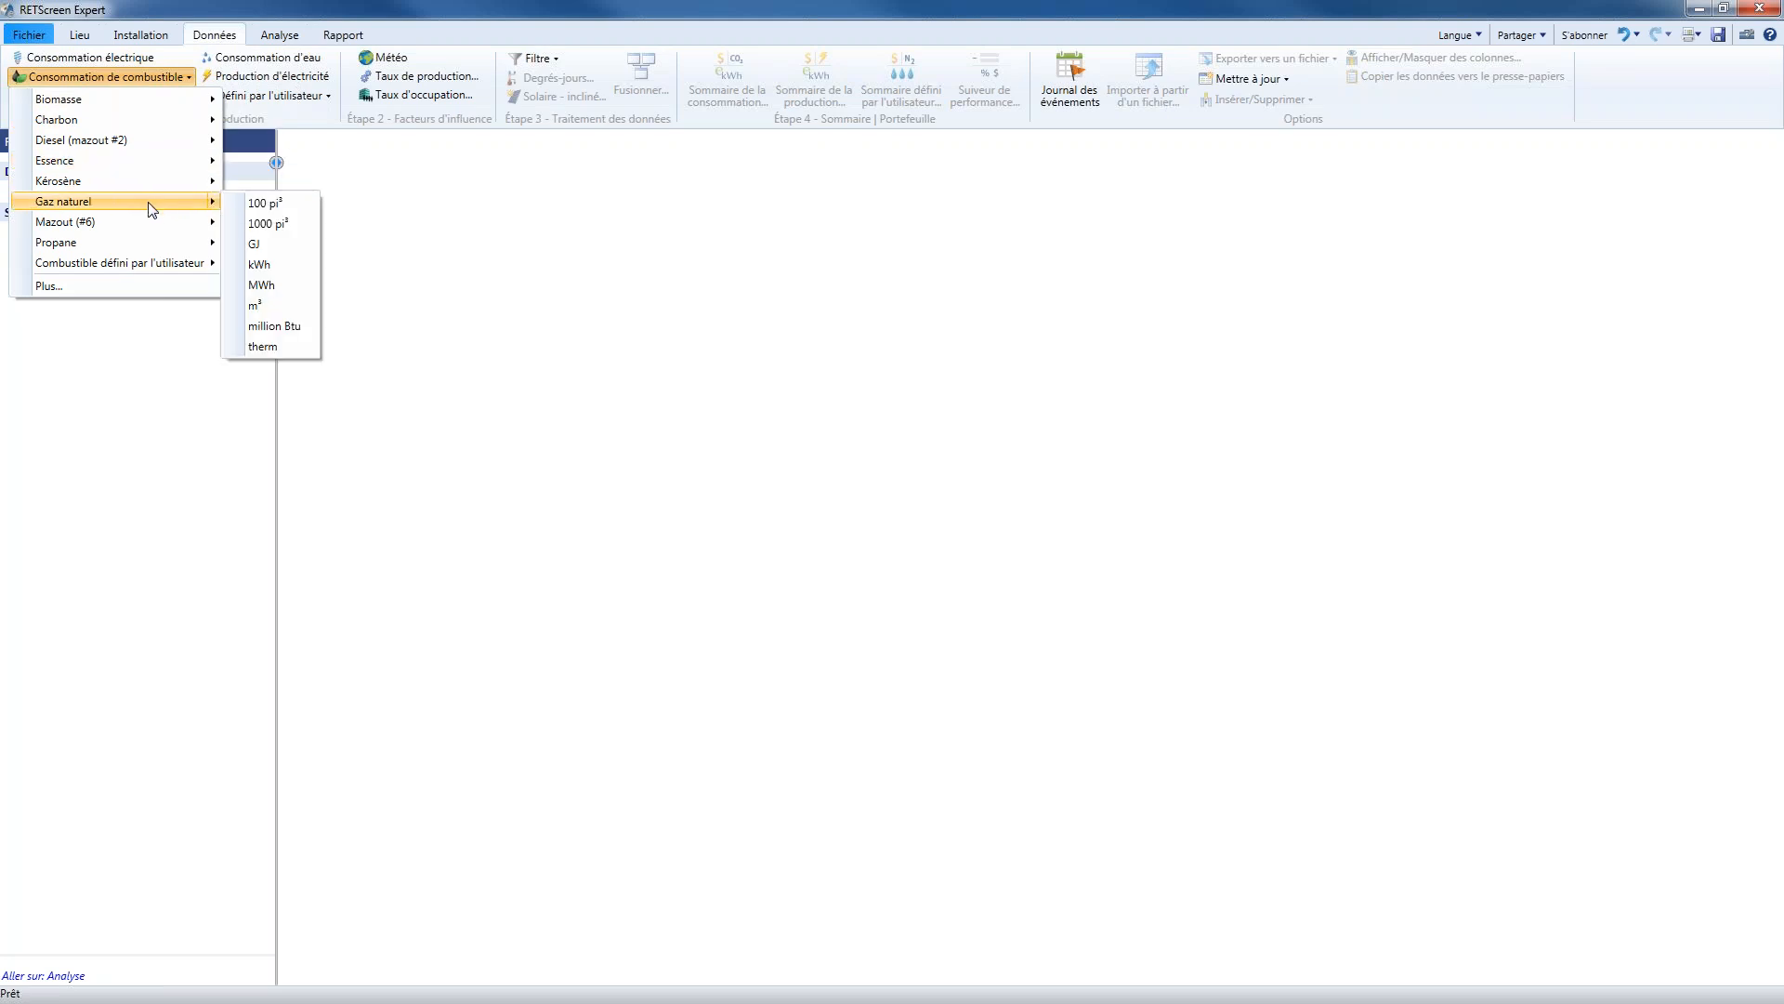
click(277, 250)
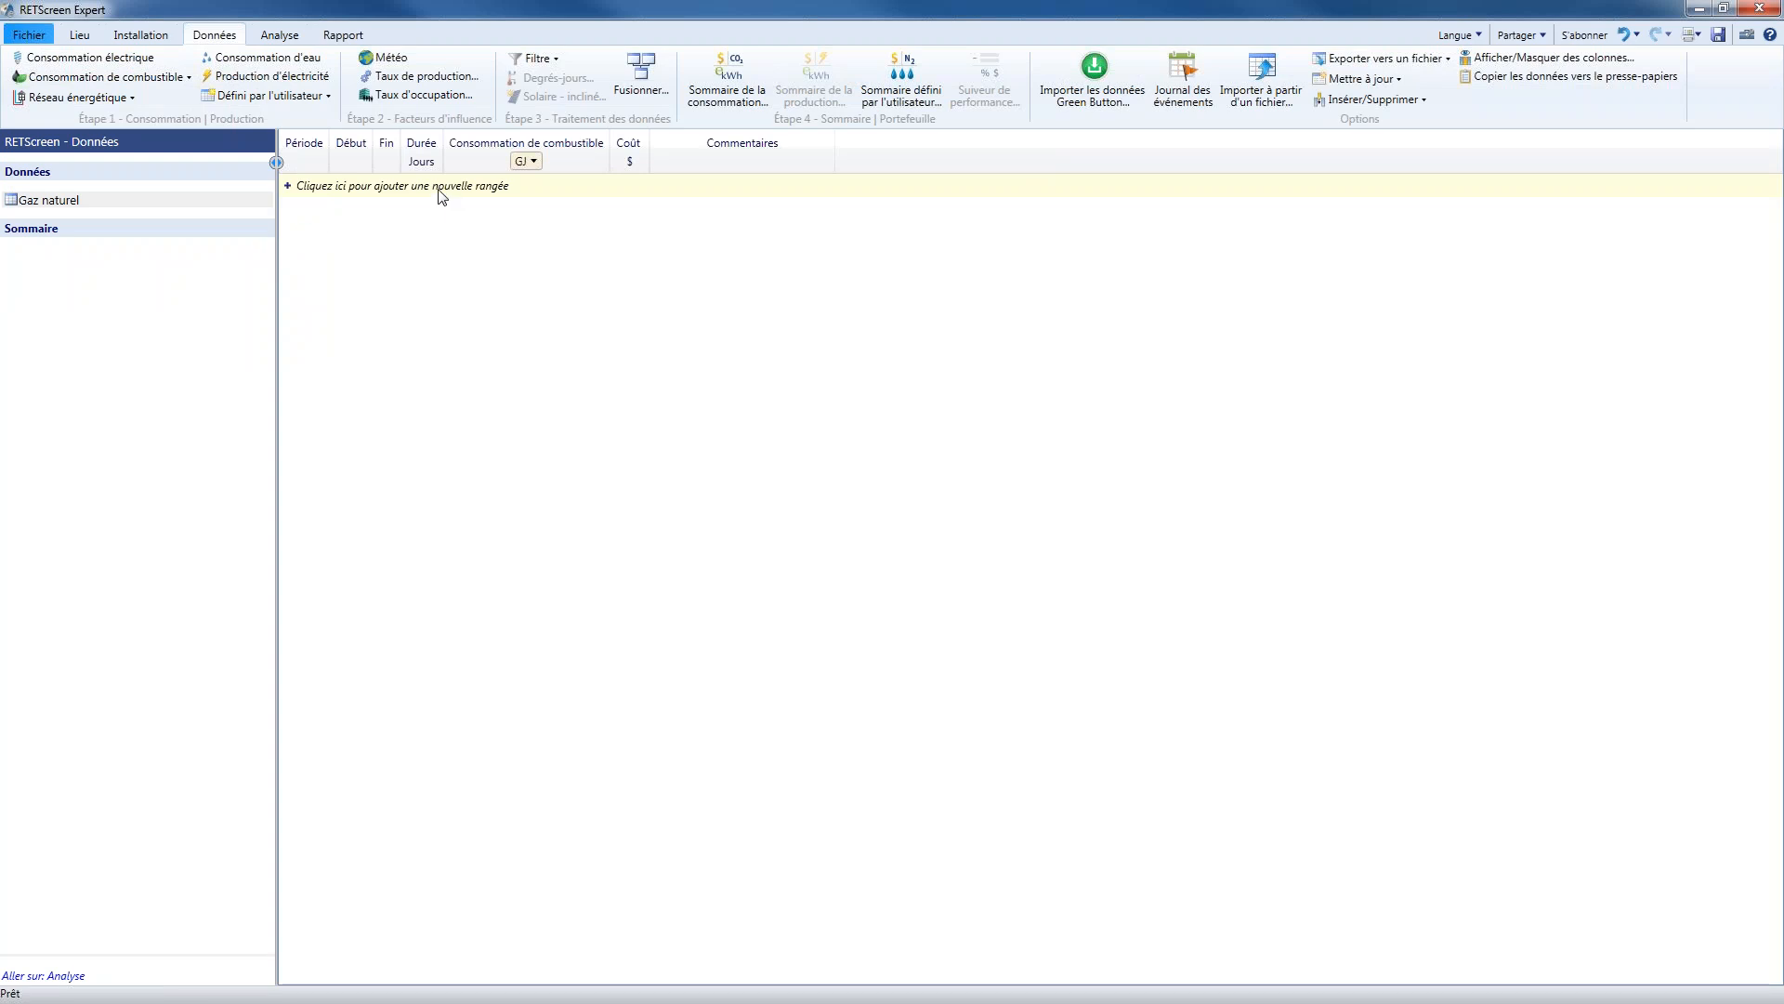
click(402, 185)
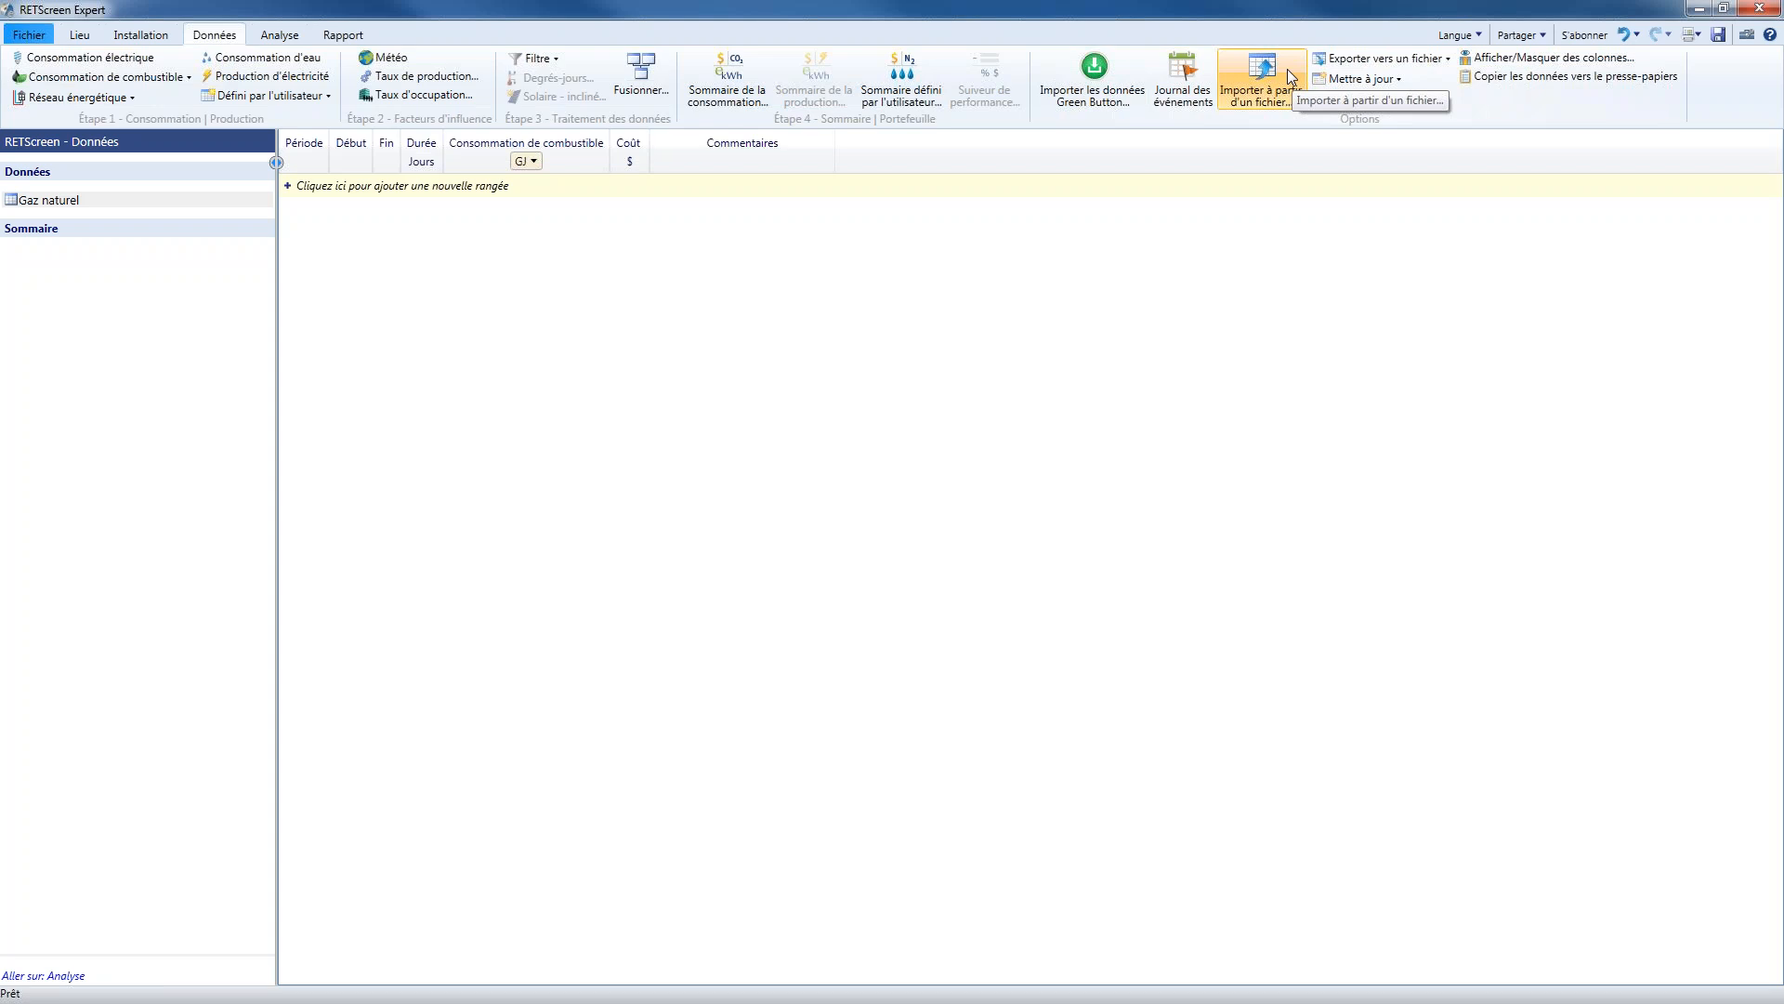
Load Modele_Chaleur_Institutionnel_Immeuble_Bureaux_Analyse_du_Rendement_Canada.csv for import into the Gaz naturel dataset
click(1287, 71)
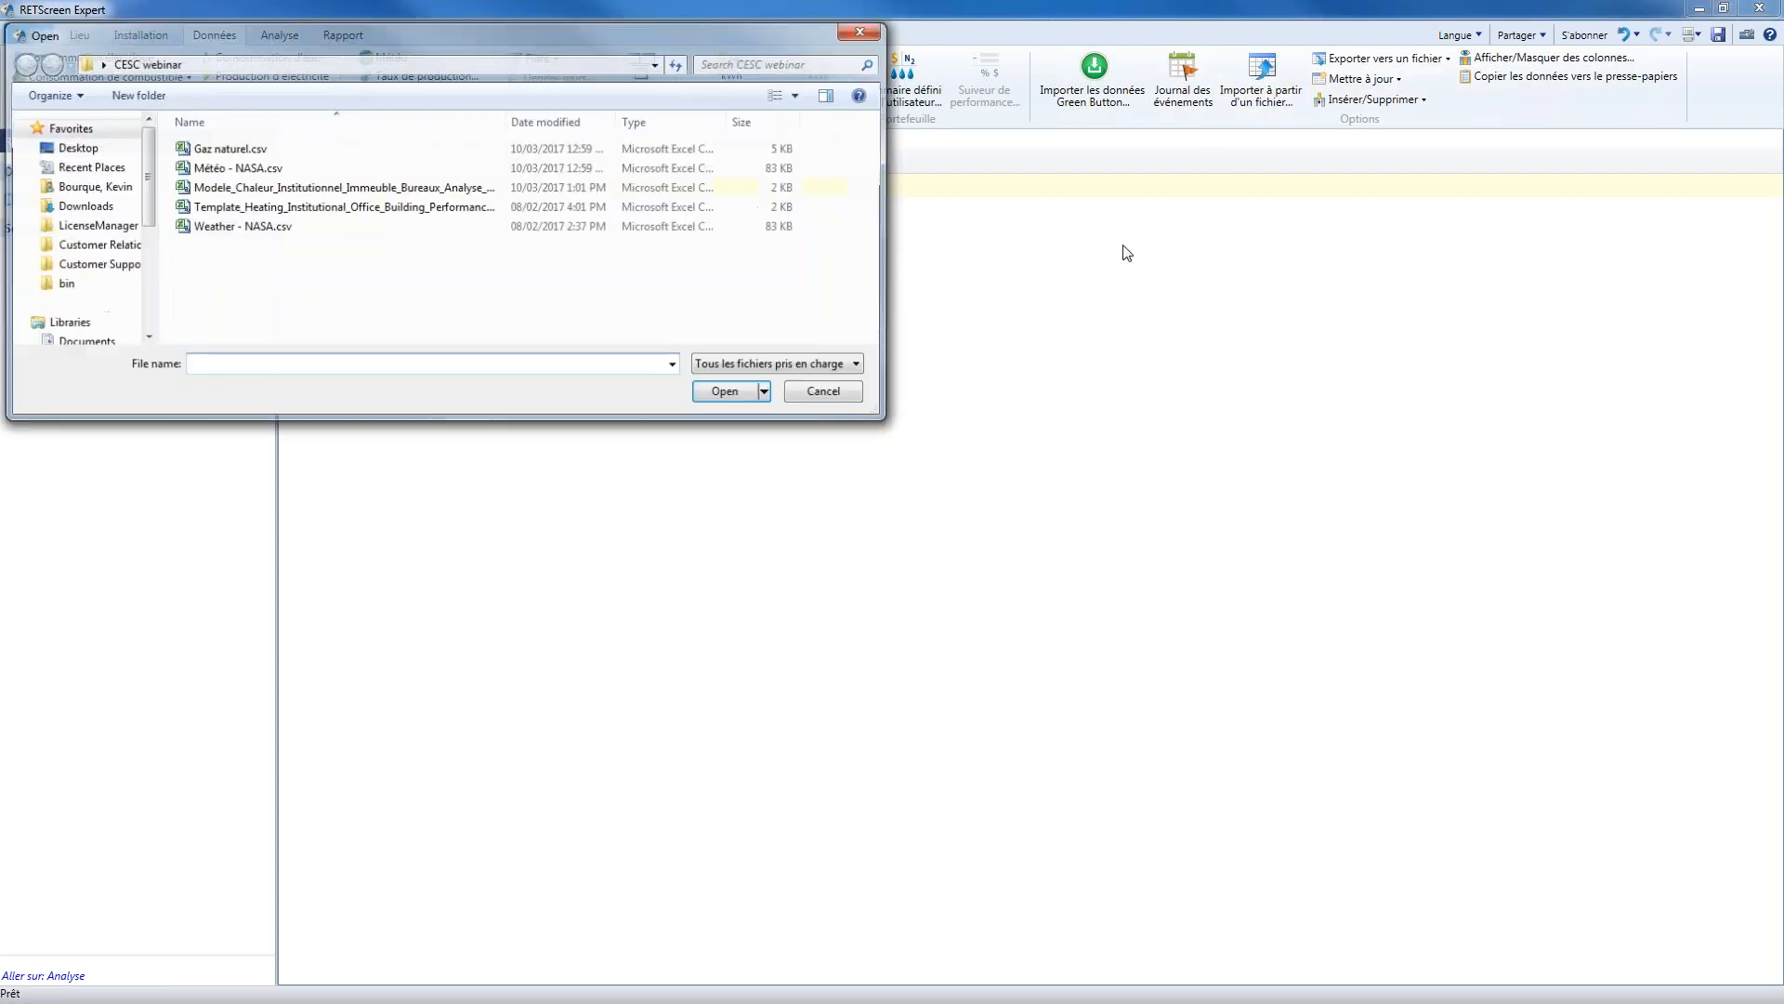
drag(552, 30, 775, 167)
double_click(502, 327)
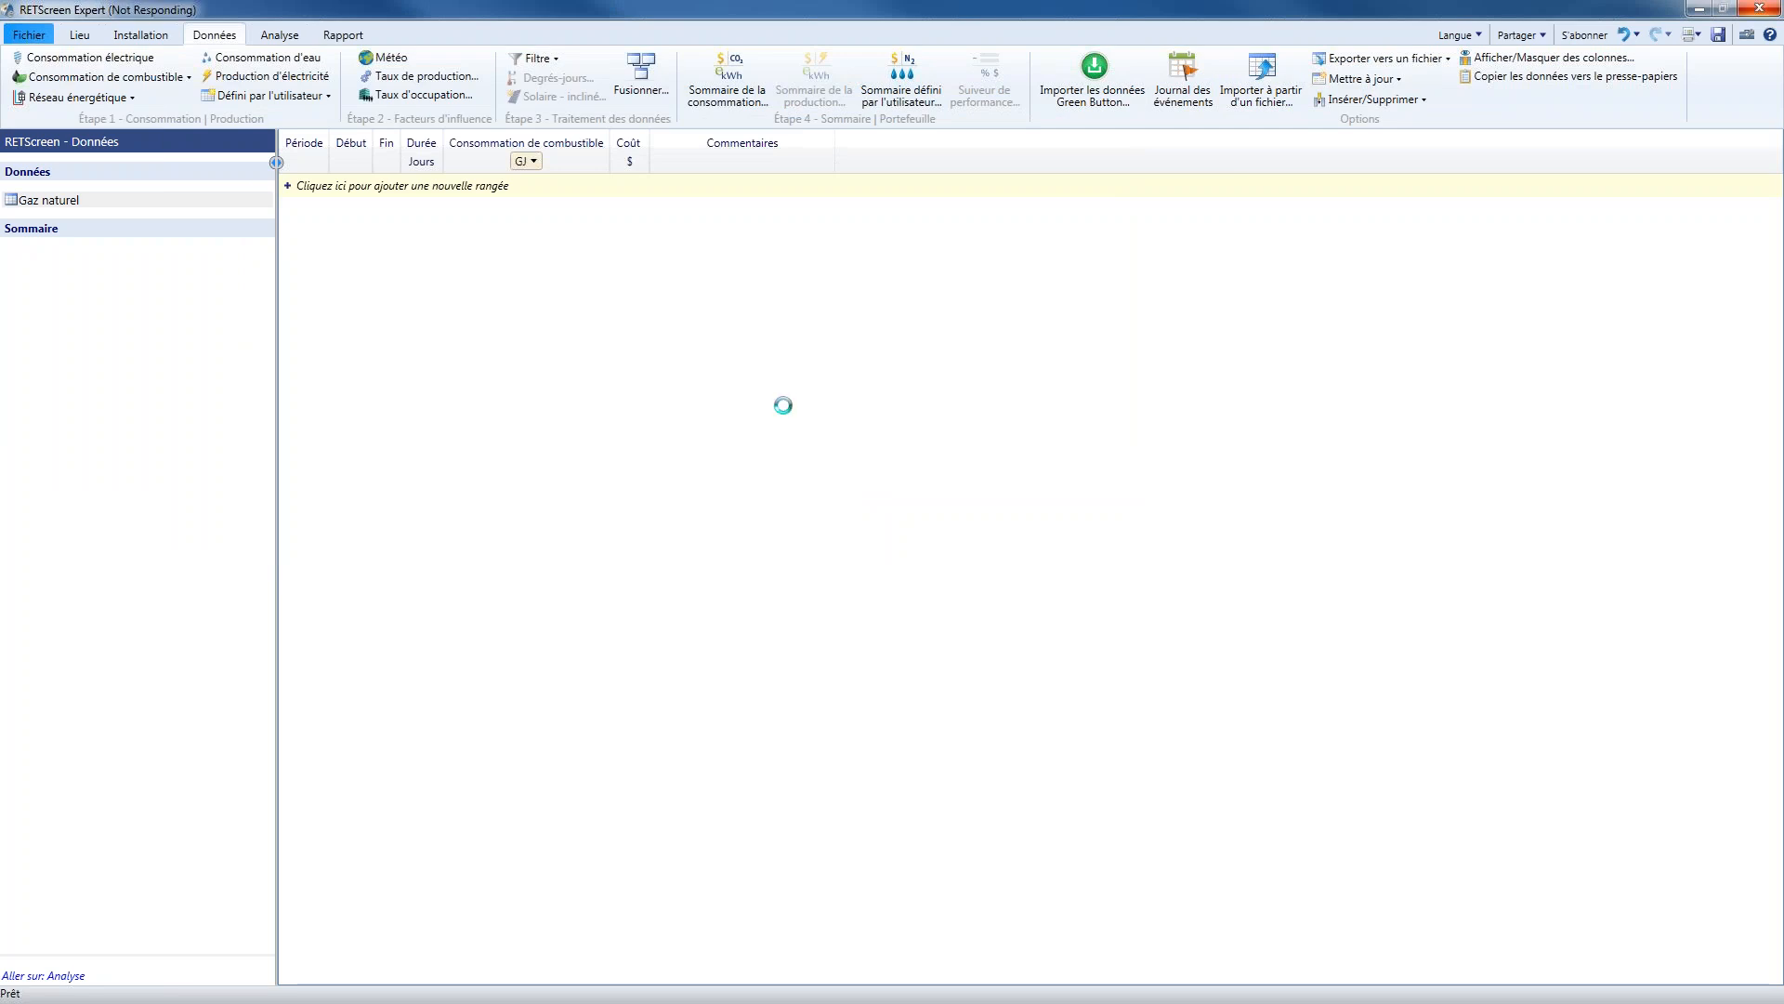
drag(595, 279, 309, 150)
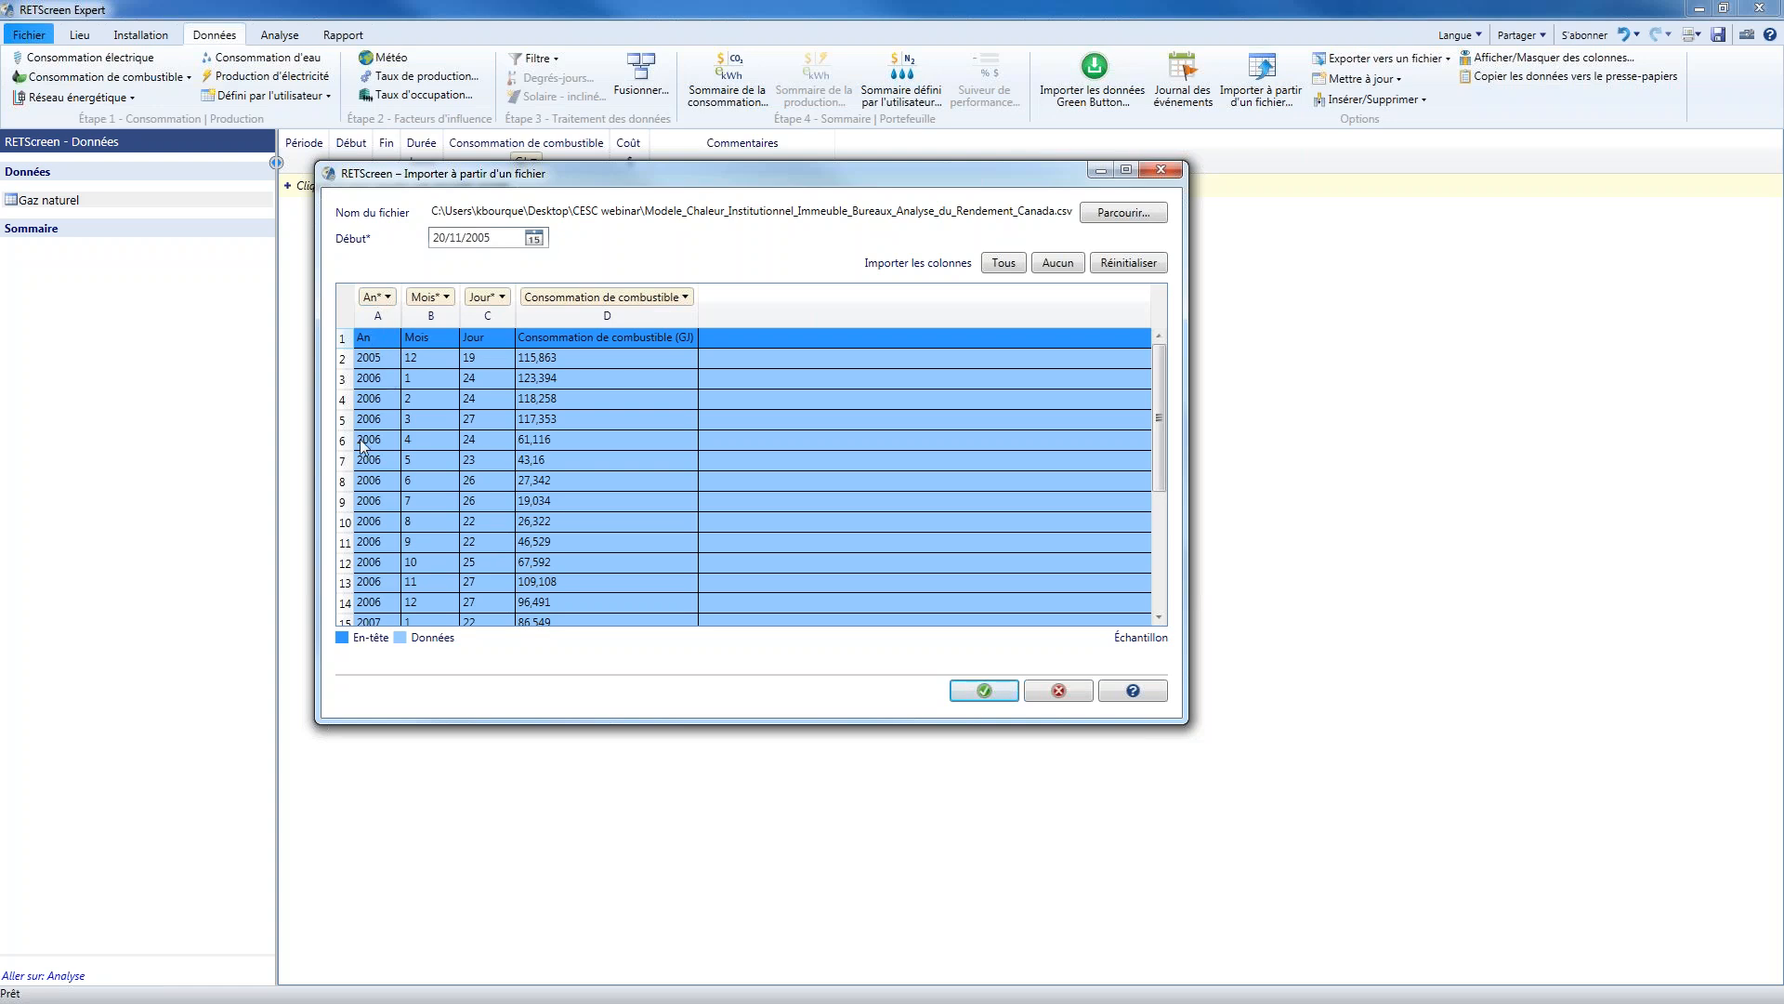
Import the file with column D assigned to Consommation de combustible, and widen the Durée column of the resulting table
click(672, 298)
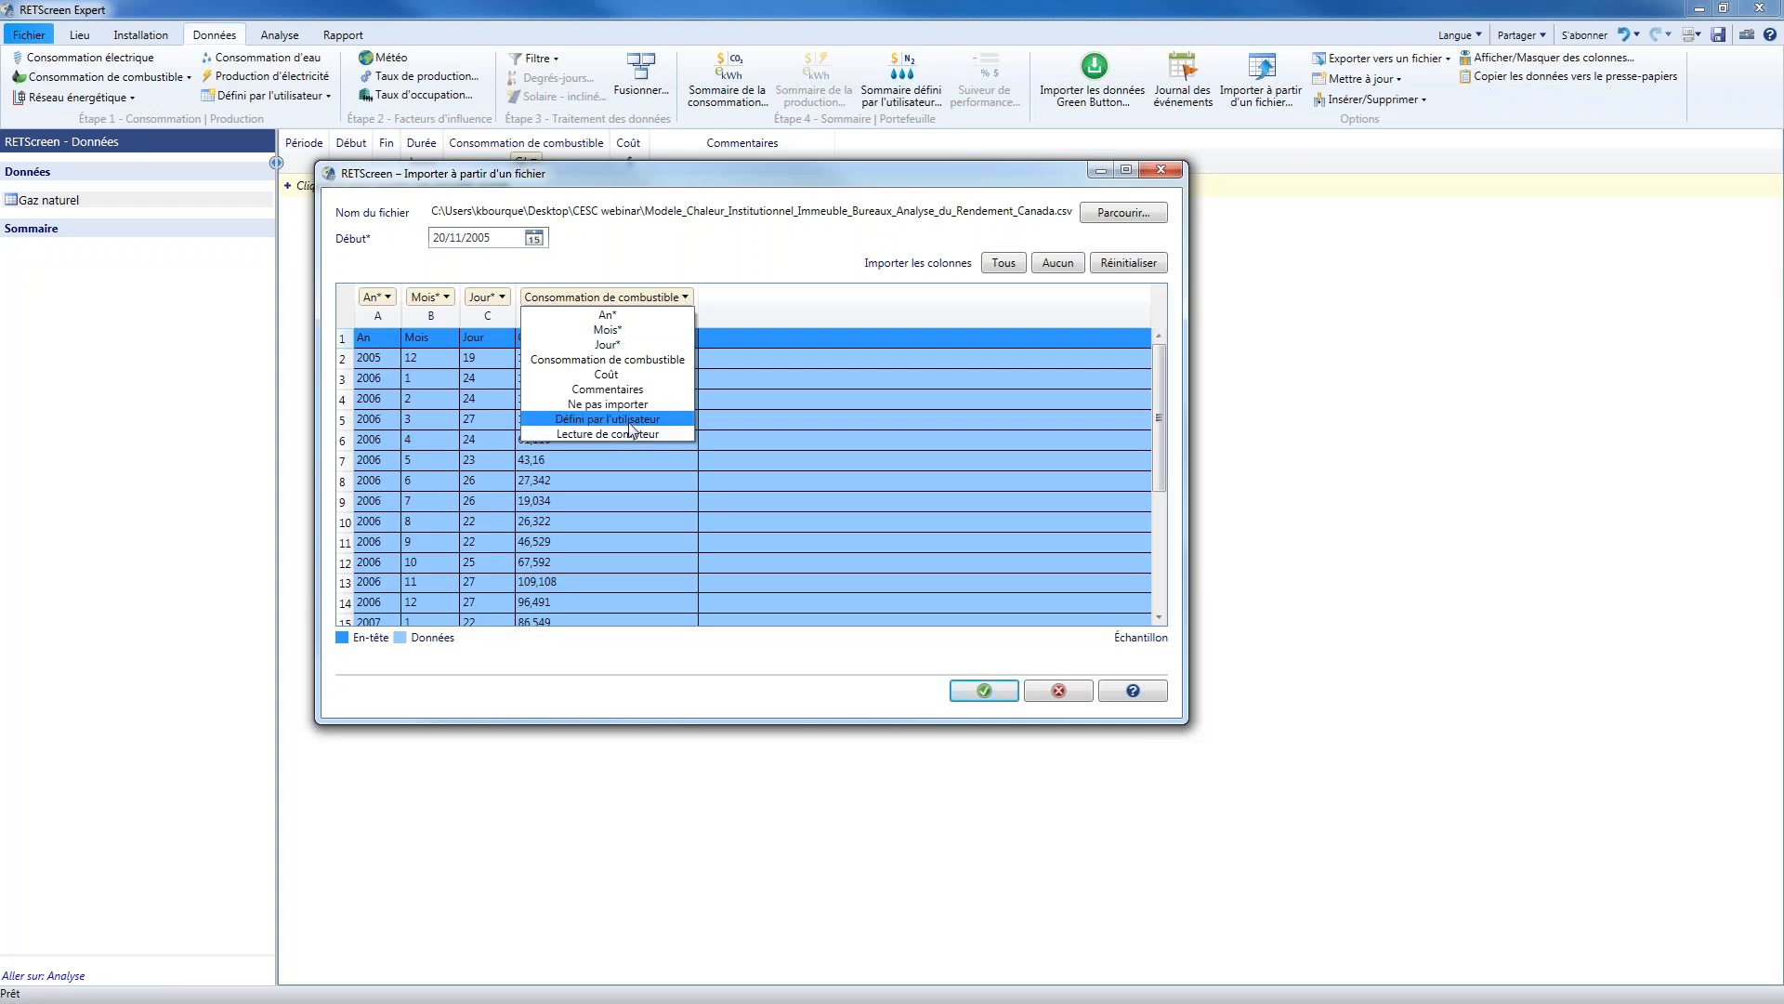
click(666, 360)
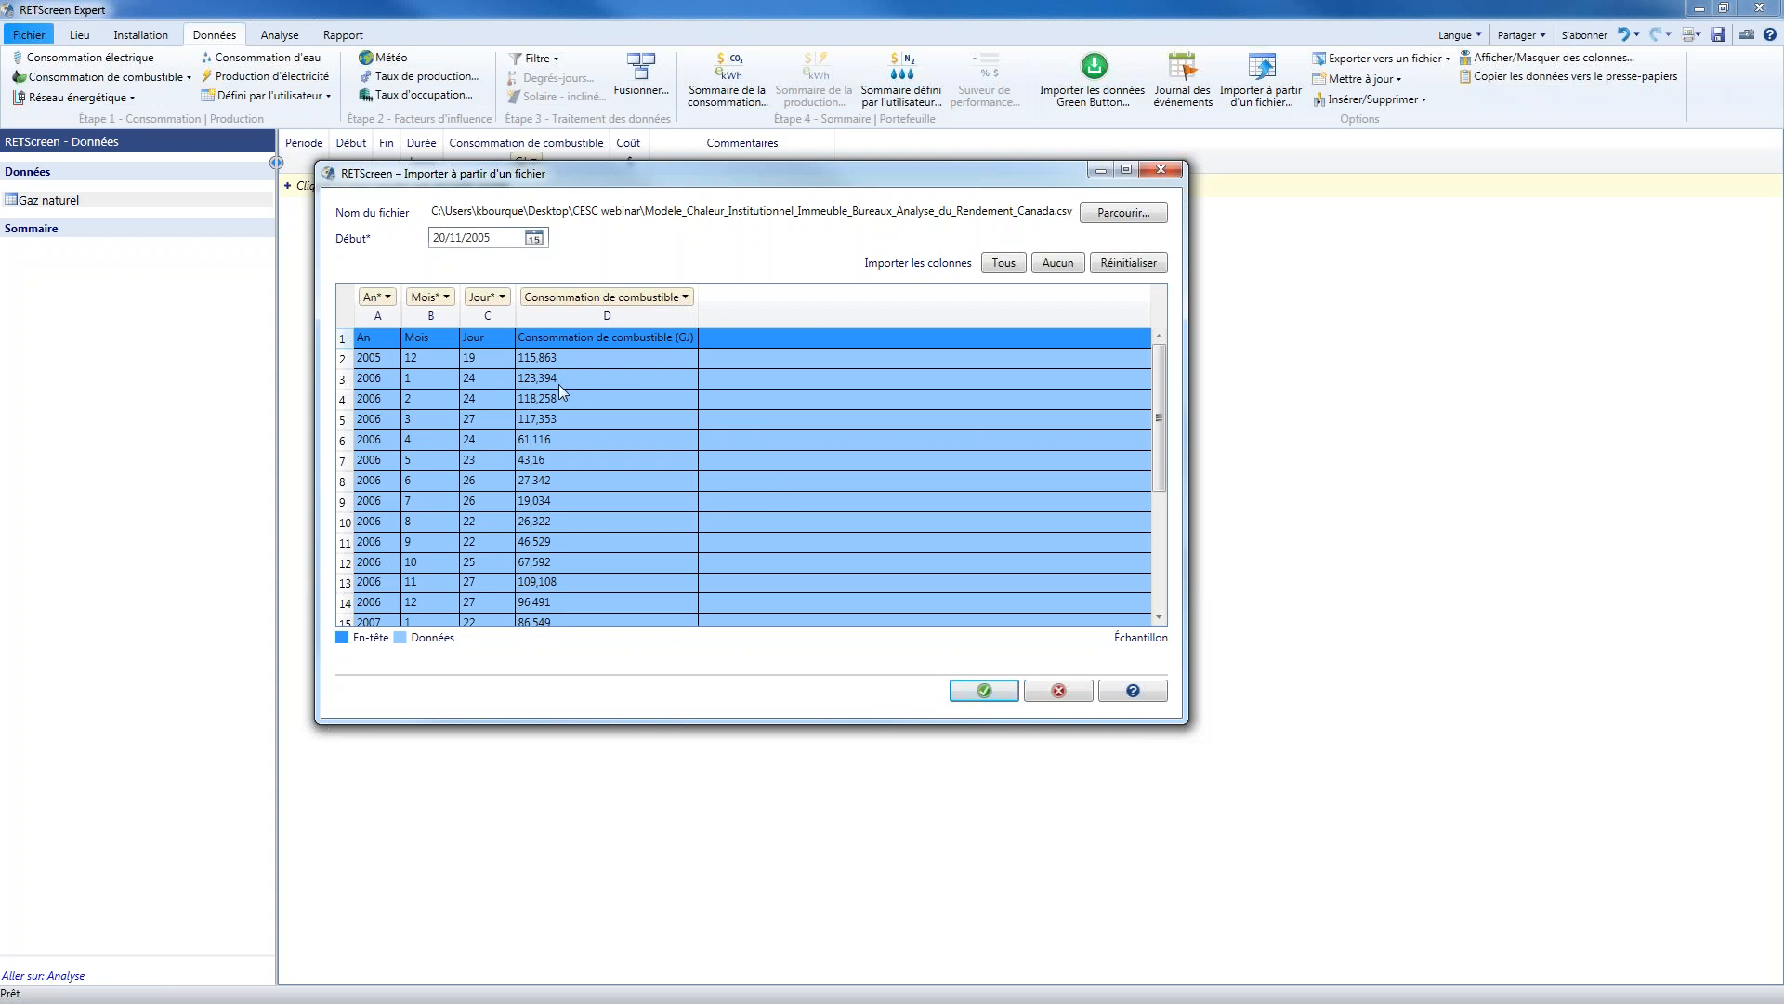
click(987, 692)
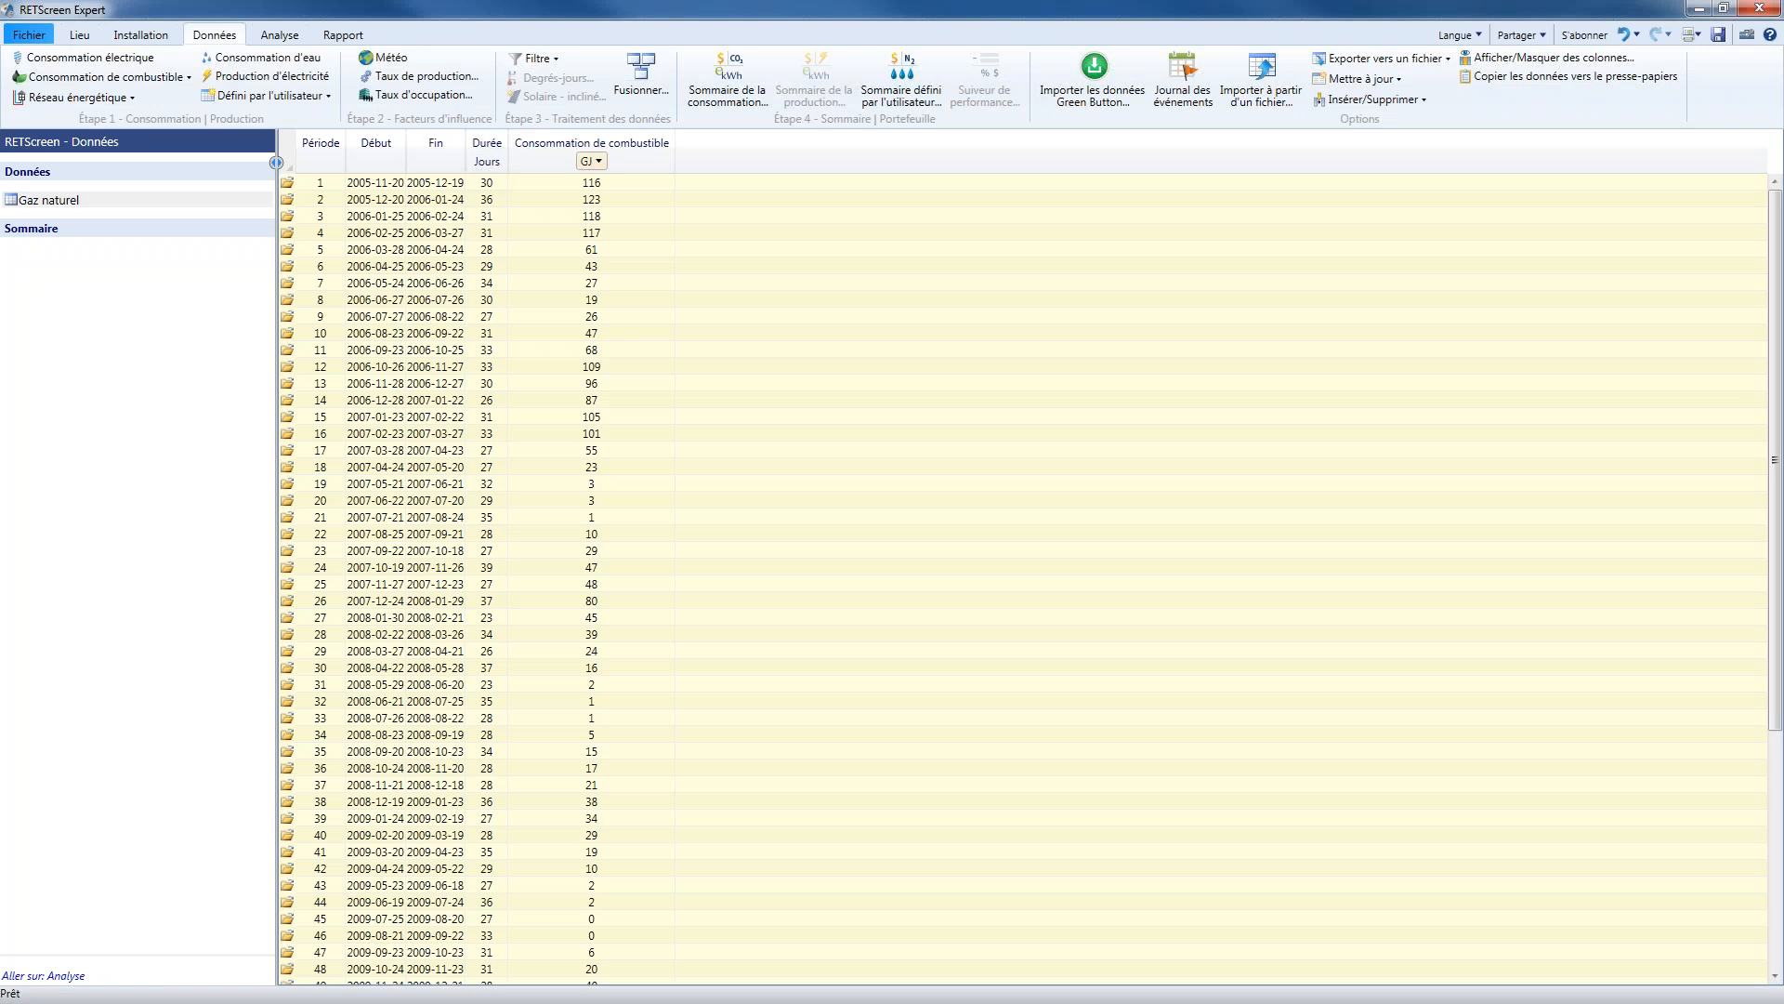
drag(508, 163, 579, 164)
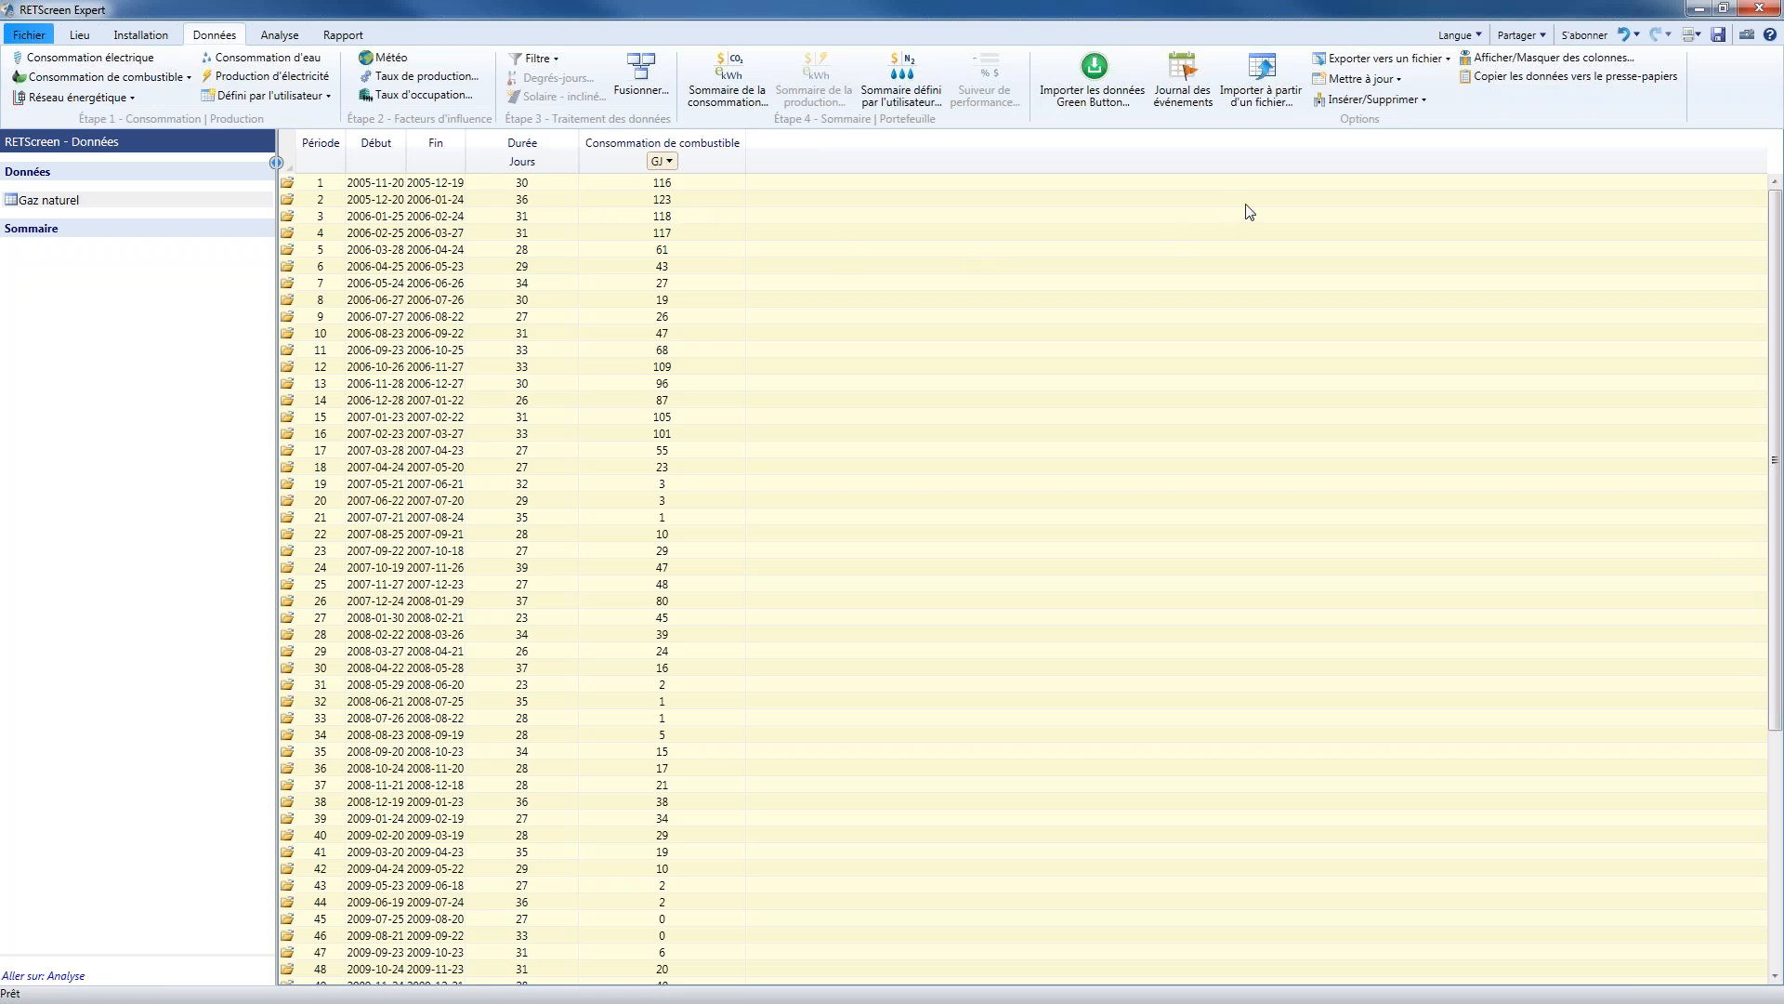
Begin inserting a user-defined column into the Gaz naturel data and name it "Cons par jour"
click(1418, 100)
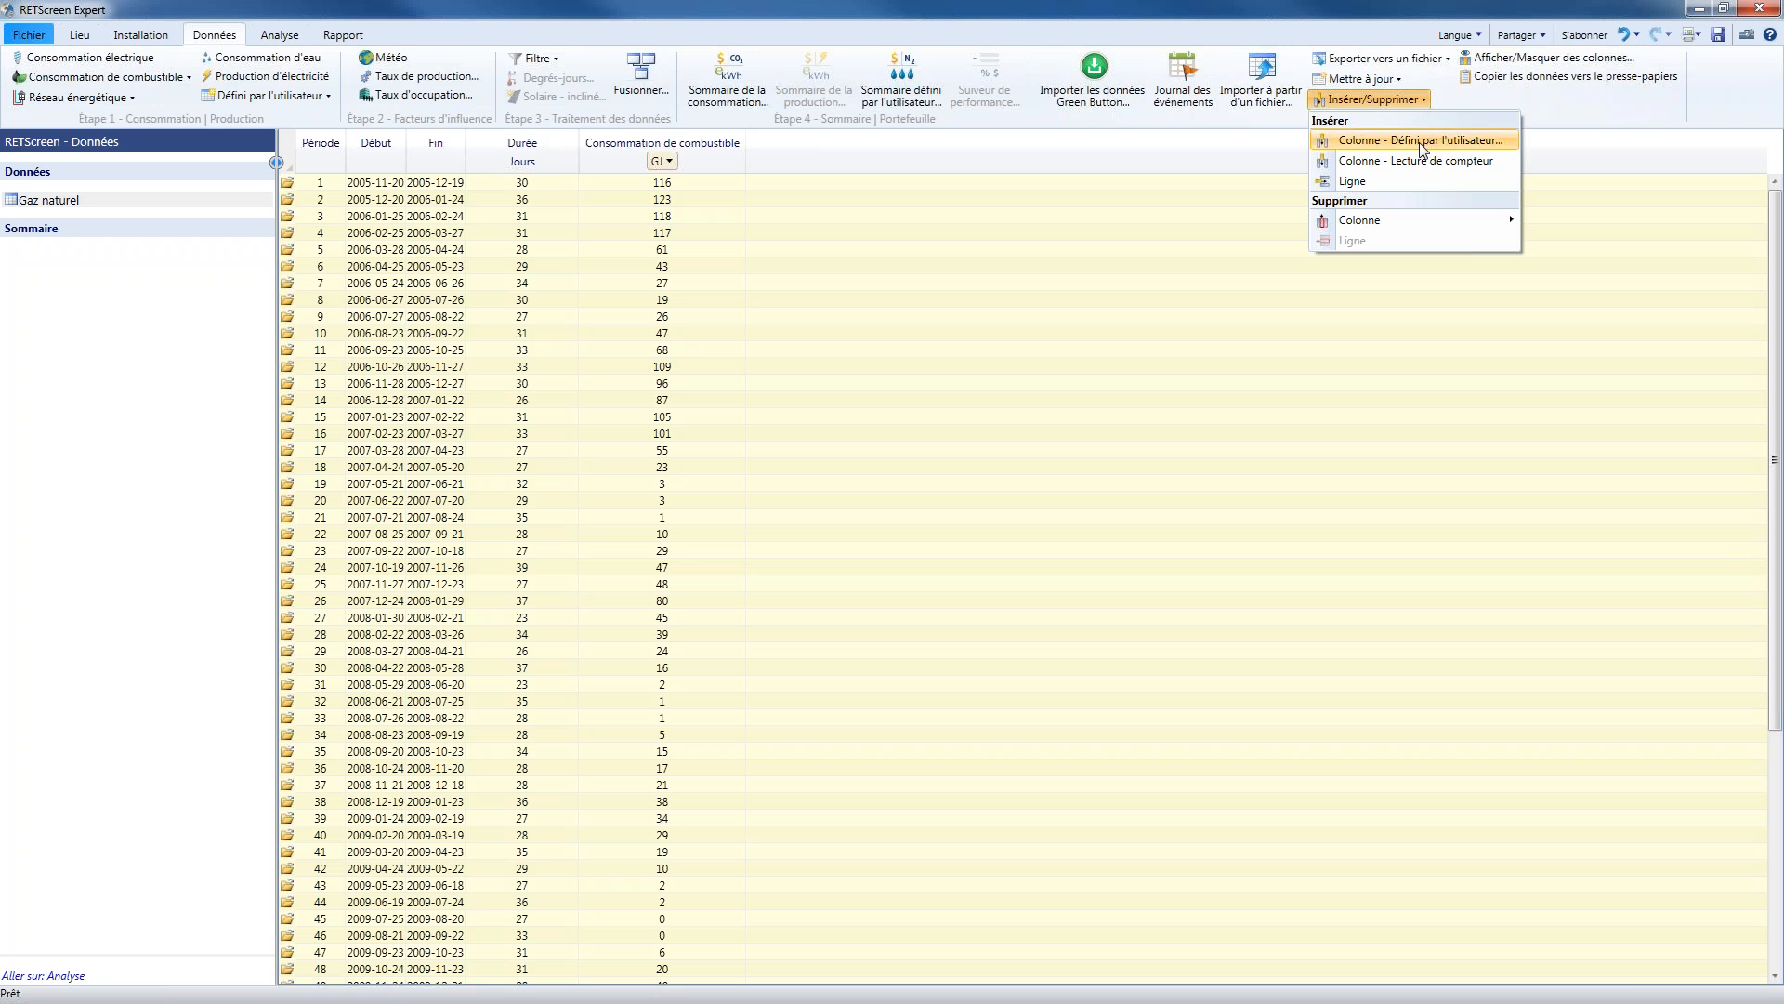
click(1422, 142)
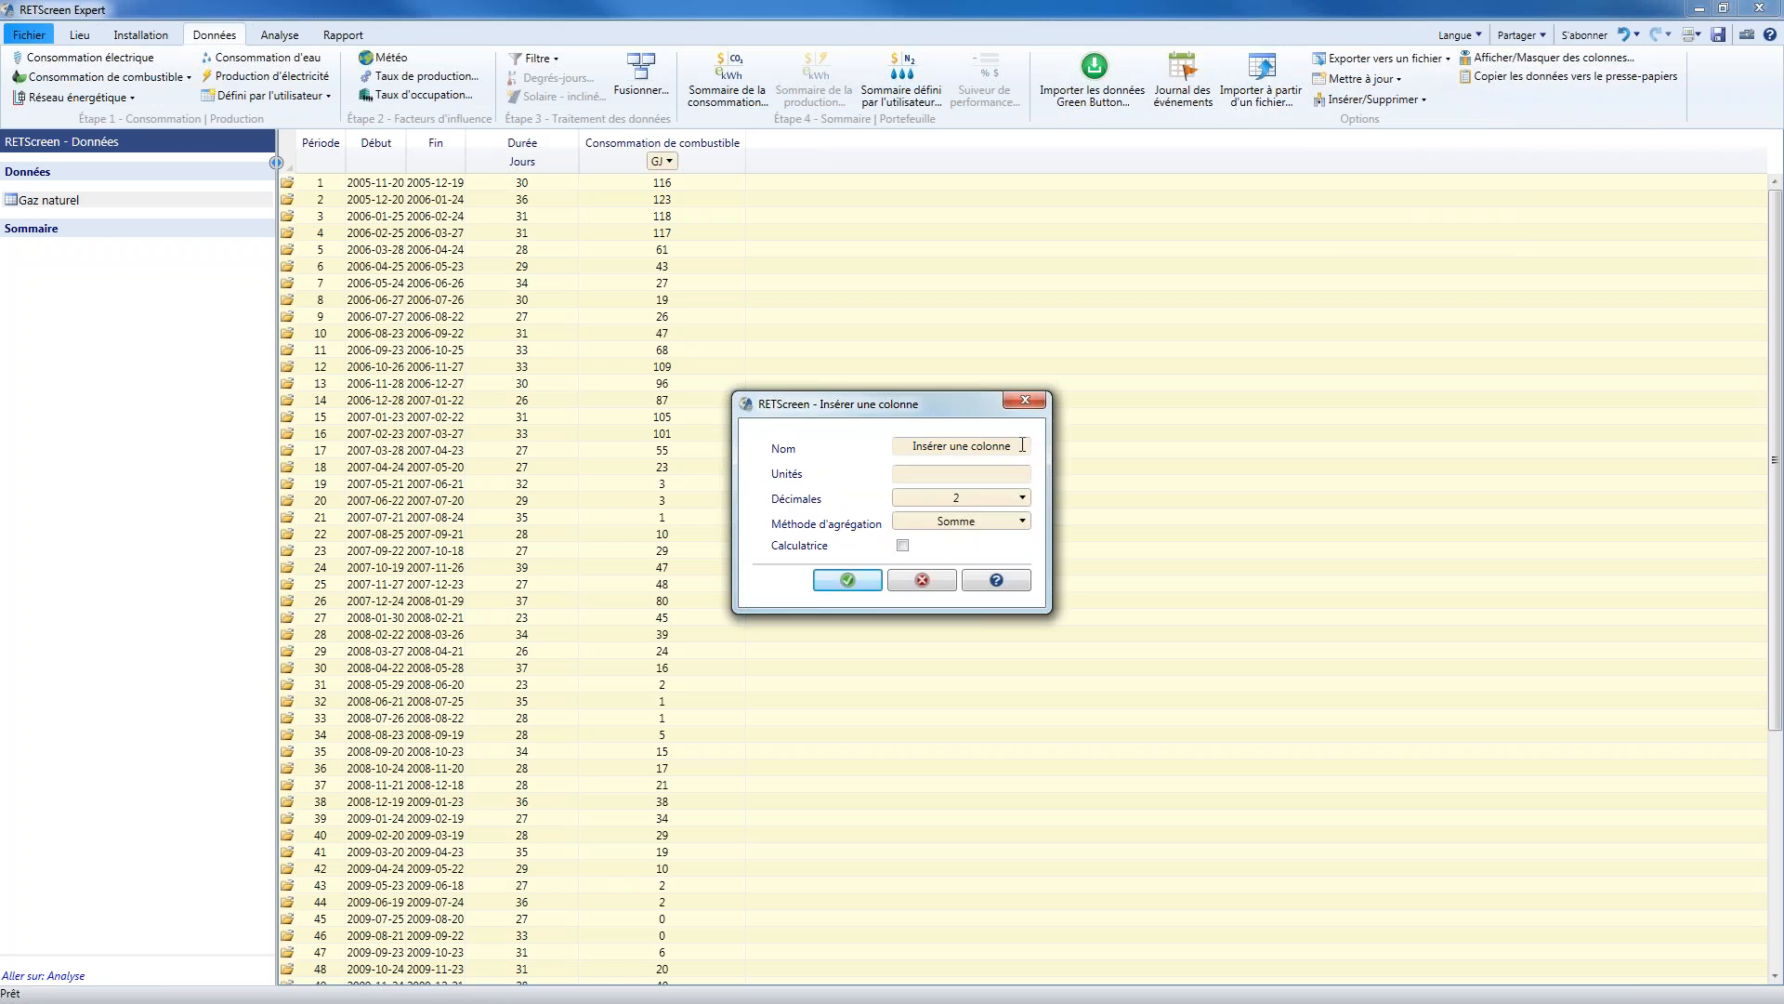
drag(1023, 446, 909, 448)
text(Cons par jour)
Set the new column's units to GJ/jour and its aggregation method to Moyenne
click(969, 474)
text(GJ/jour)
key(Tab)
key(Tab)
key(Down)
click(973, 525)
click(987, 569)
Enable the calculator for the column, define its formula as [Consommation de combustible]/[Durée], and insert the column
click(903, 545)
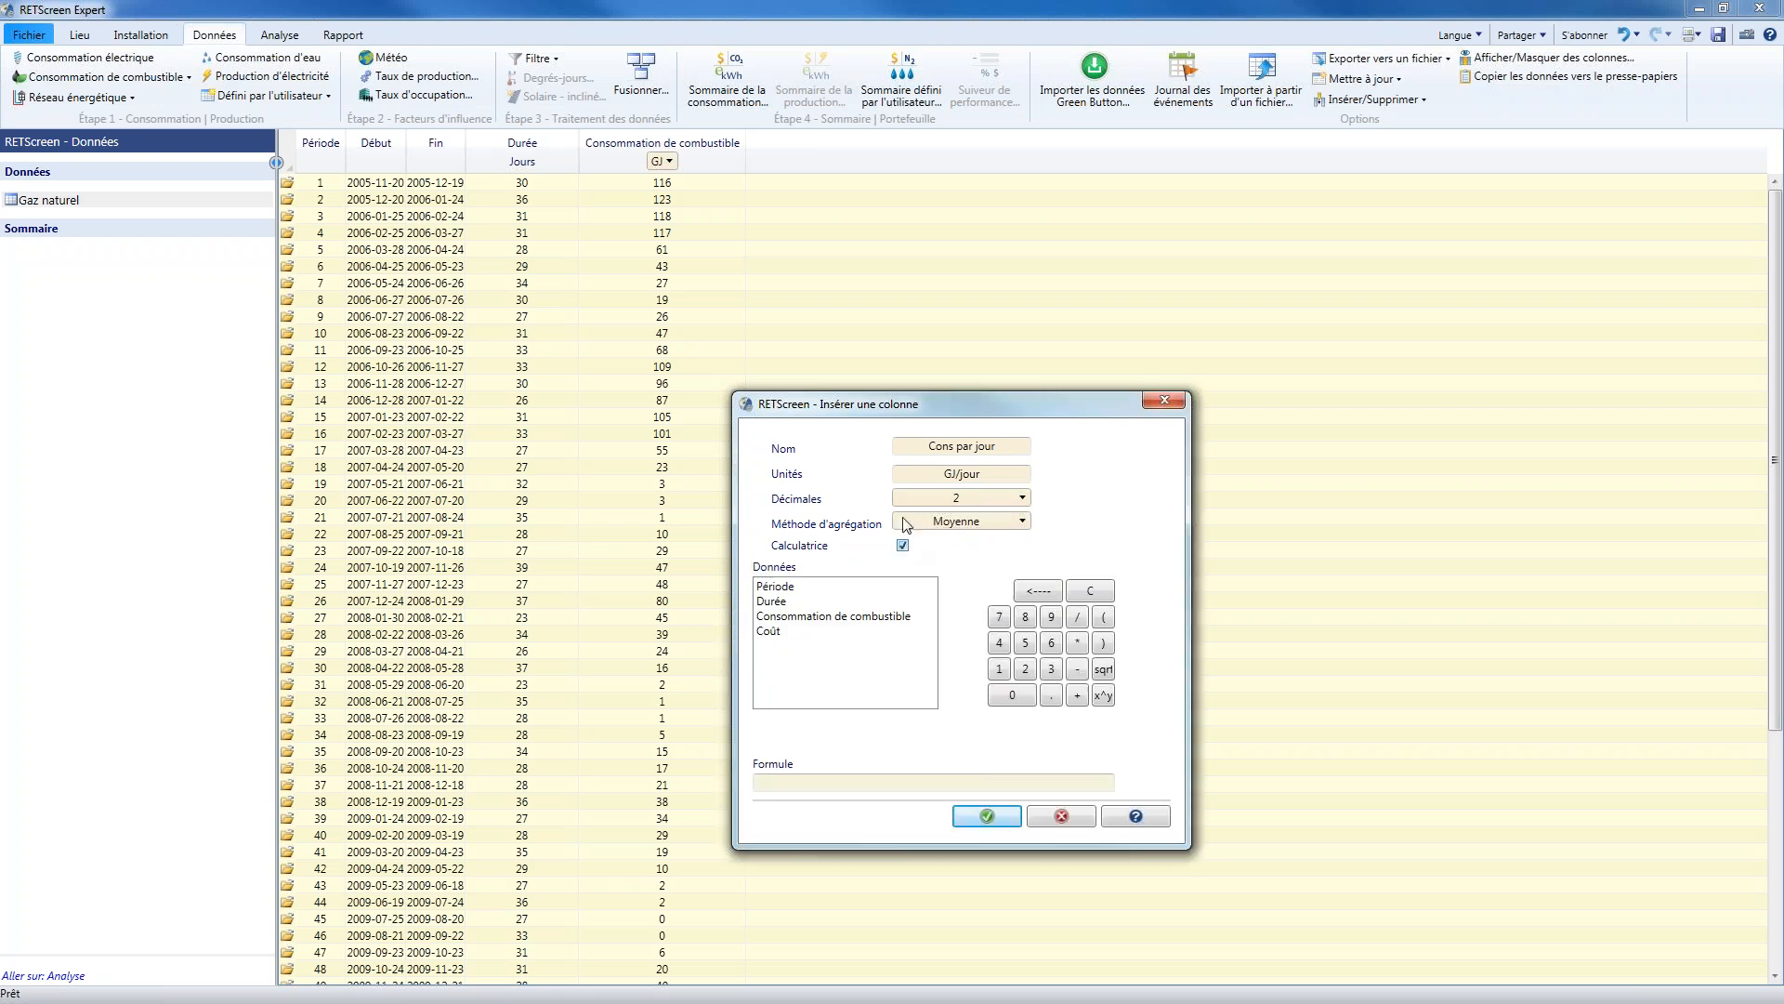
drag(965, 394, 1006, 237)
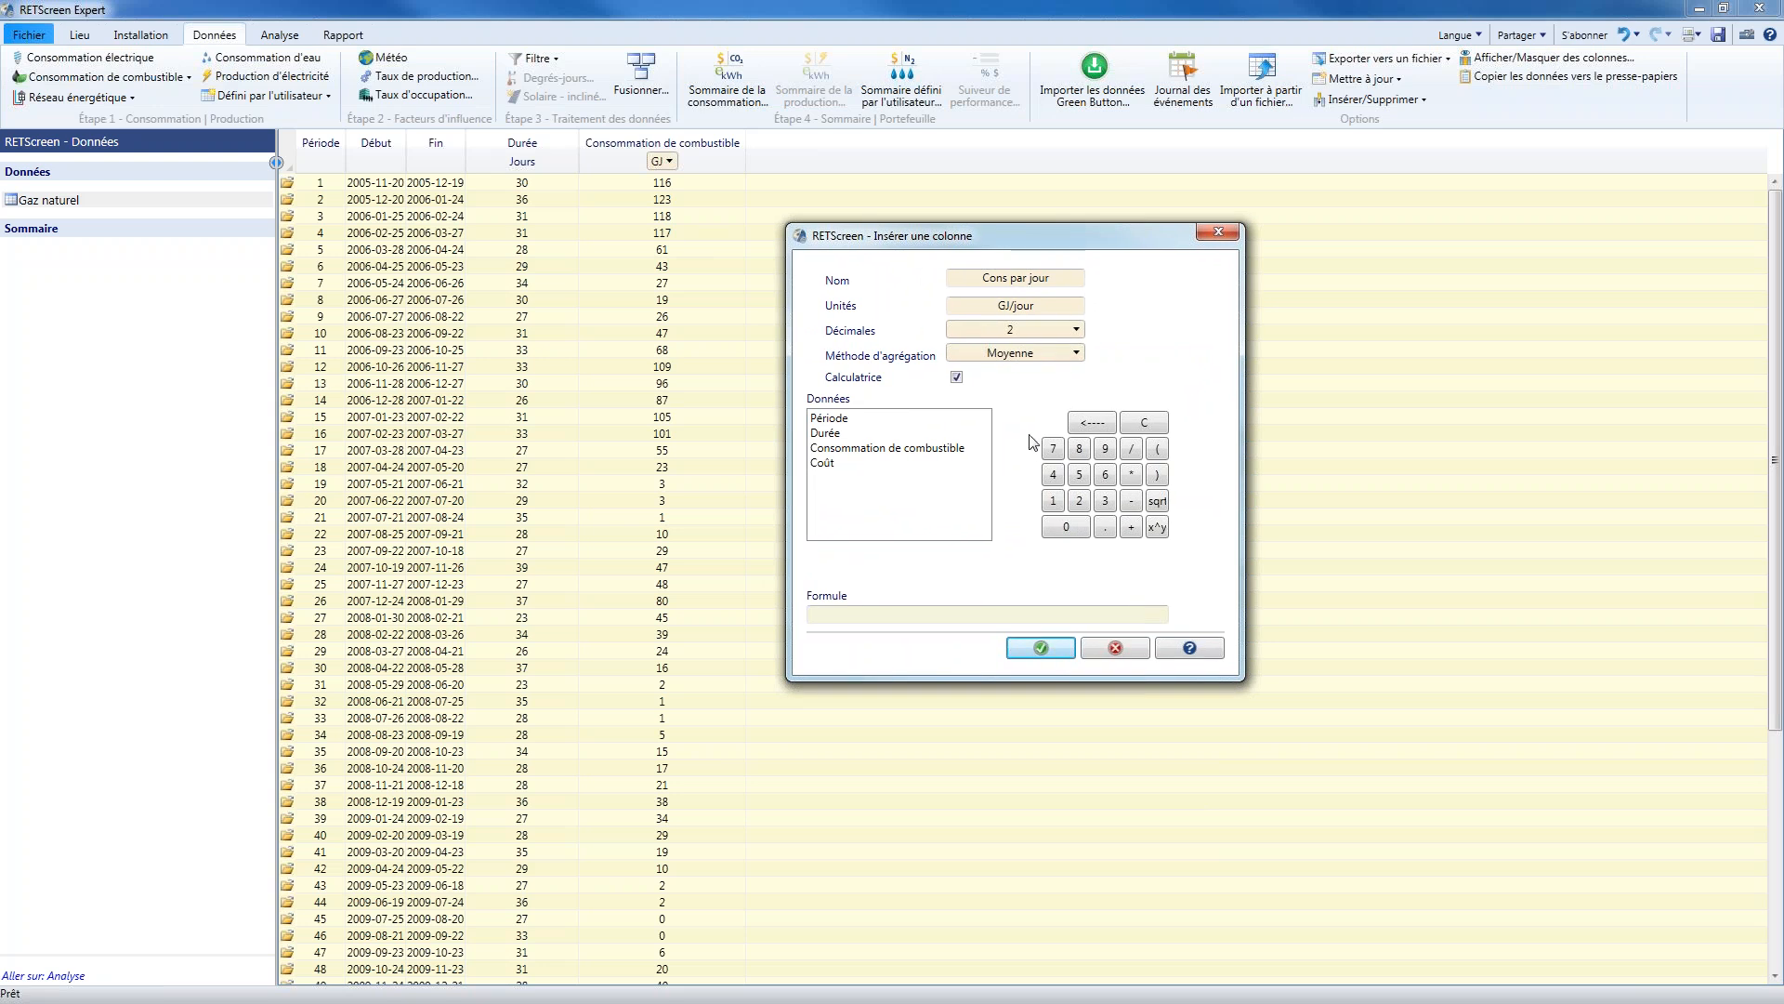
double_click(911, 452)
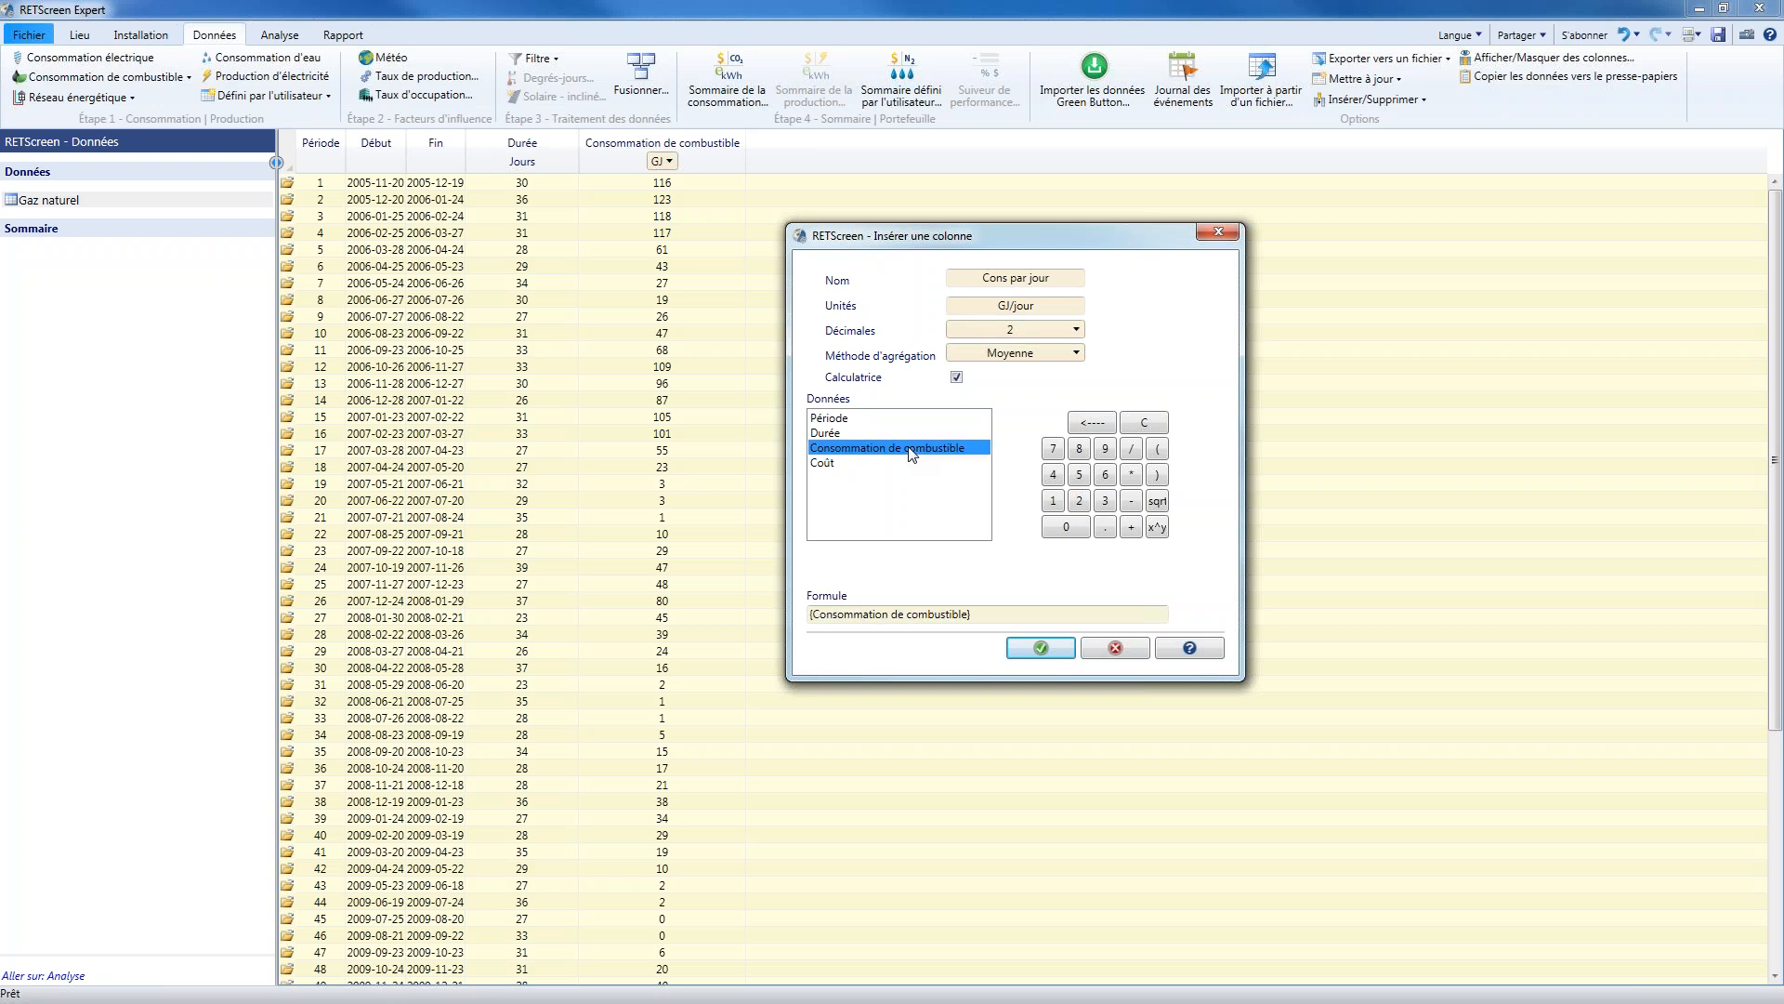
click(1136, 449)
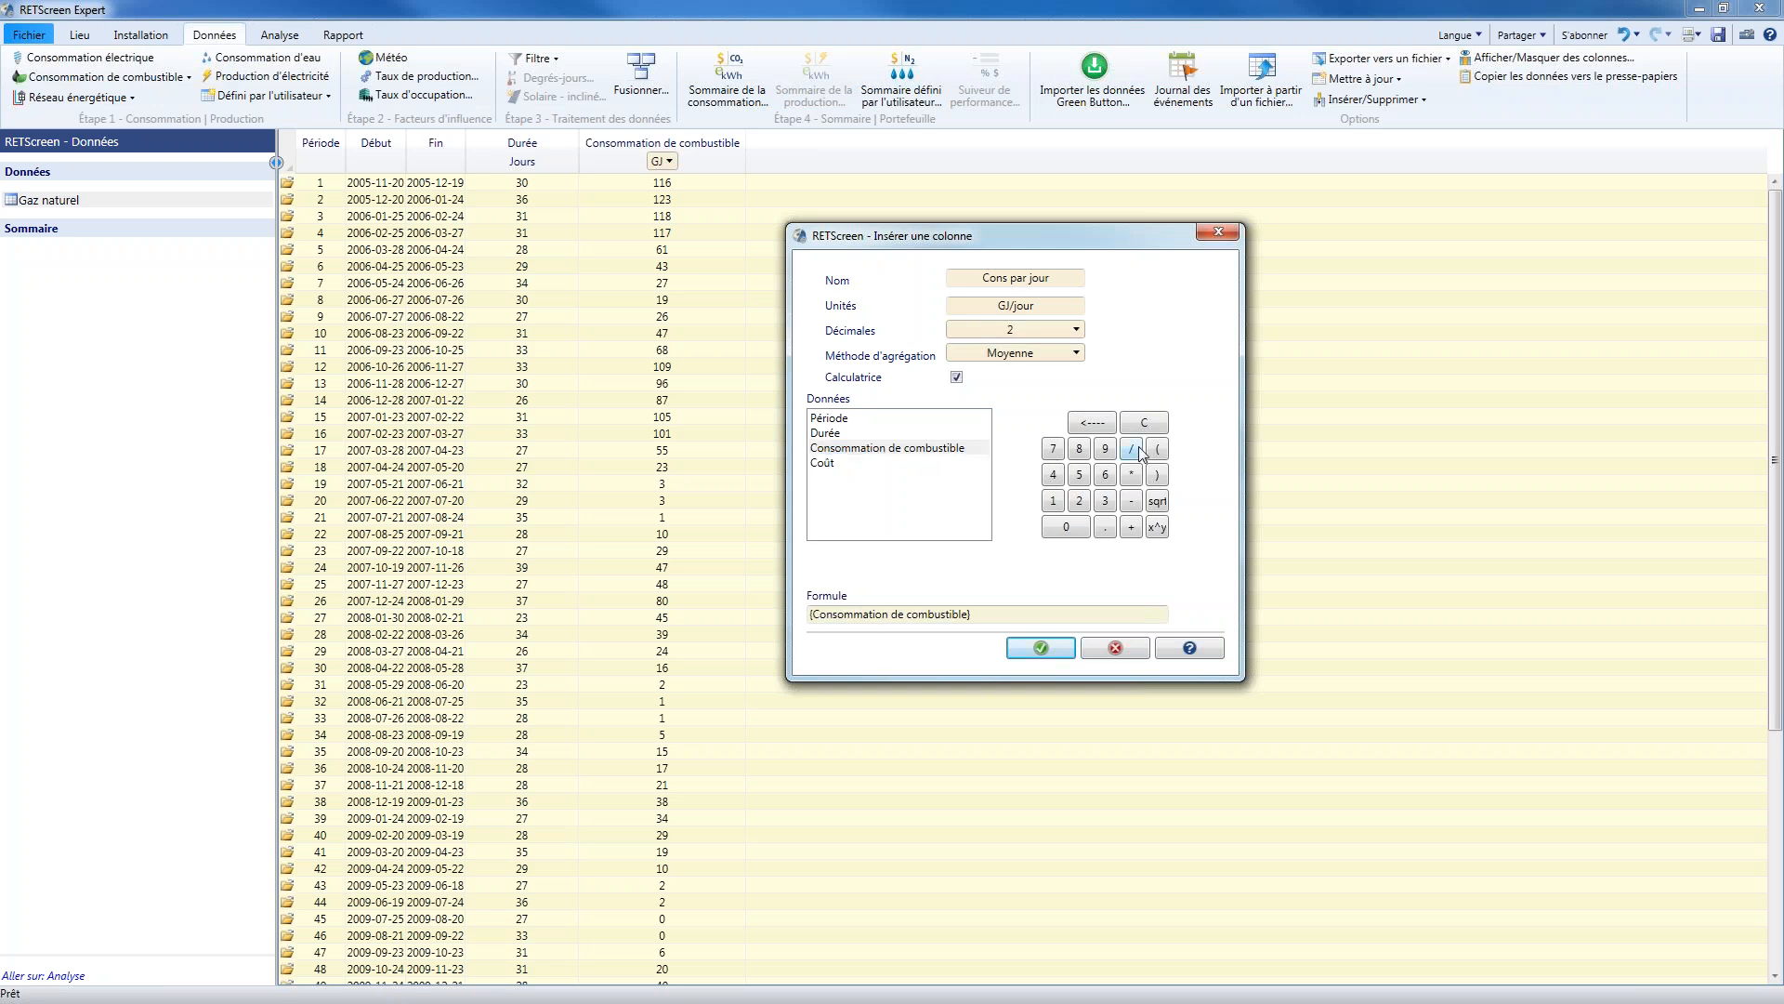
double_click(827, 433)
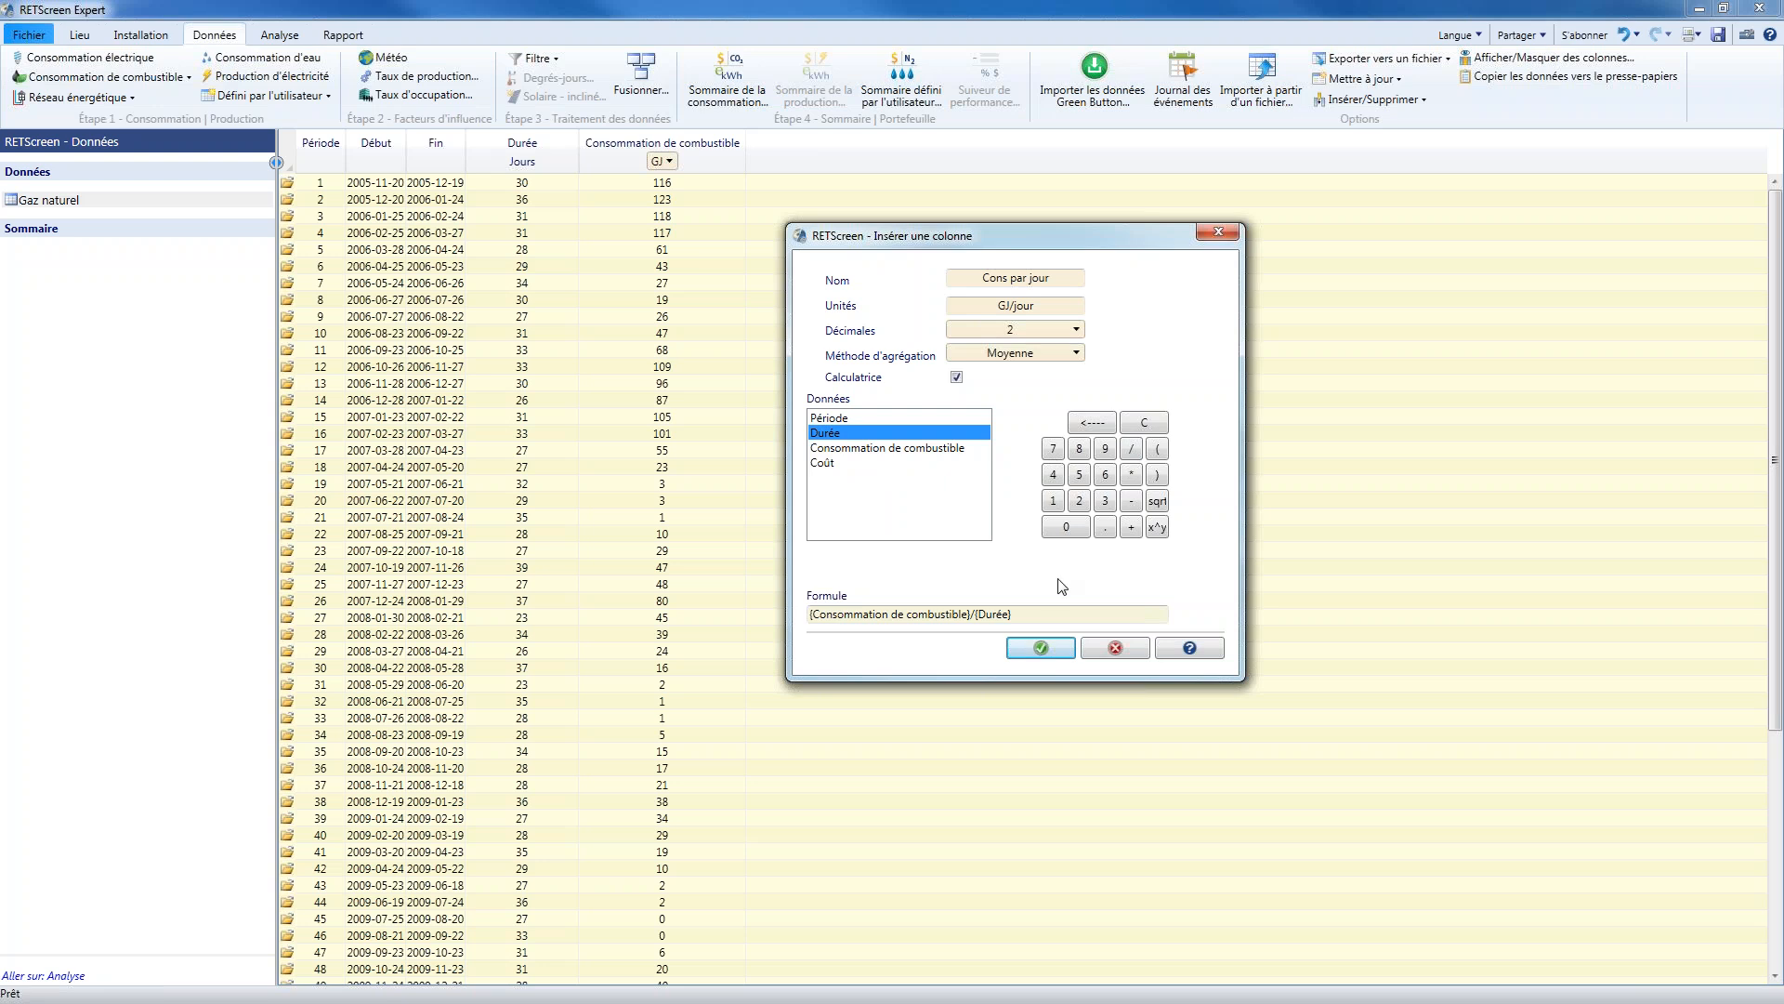
click(1043, 648)
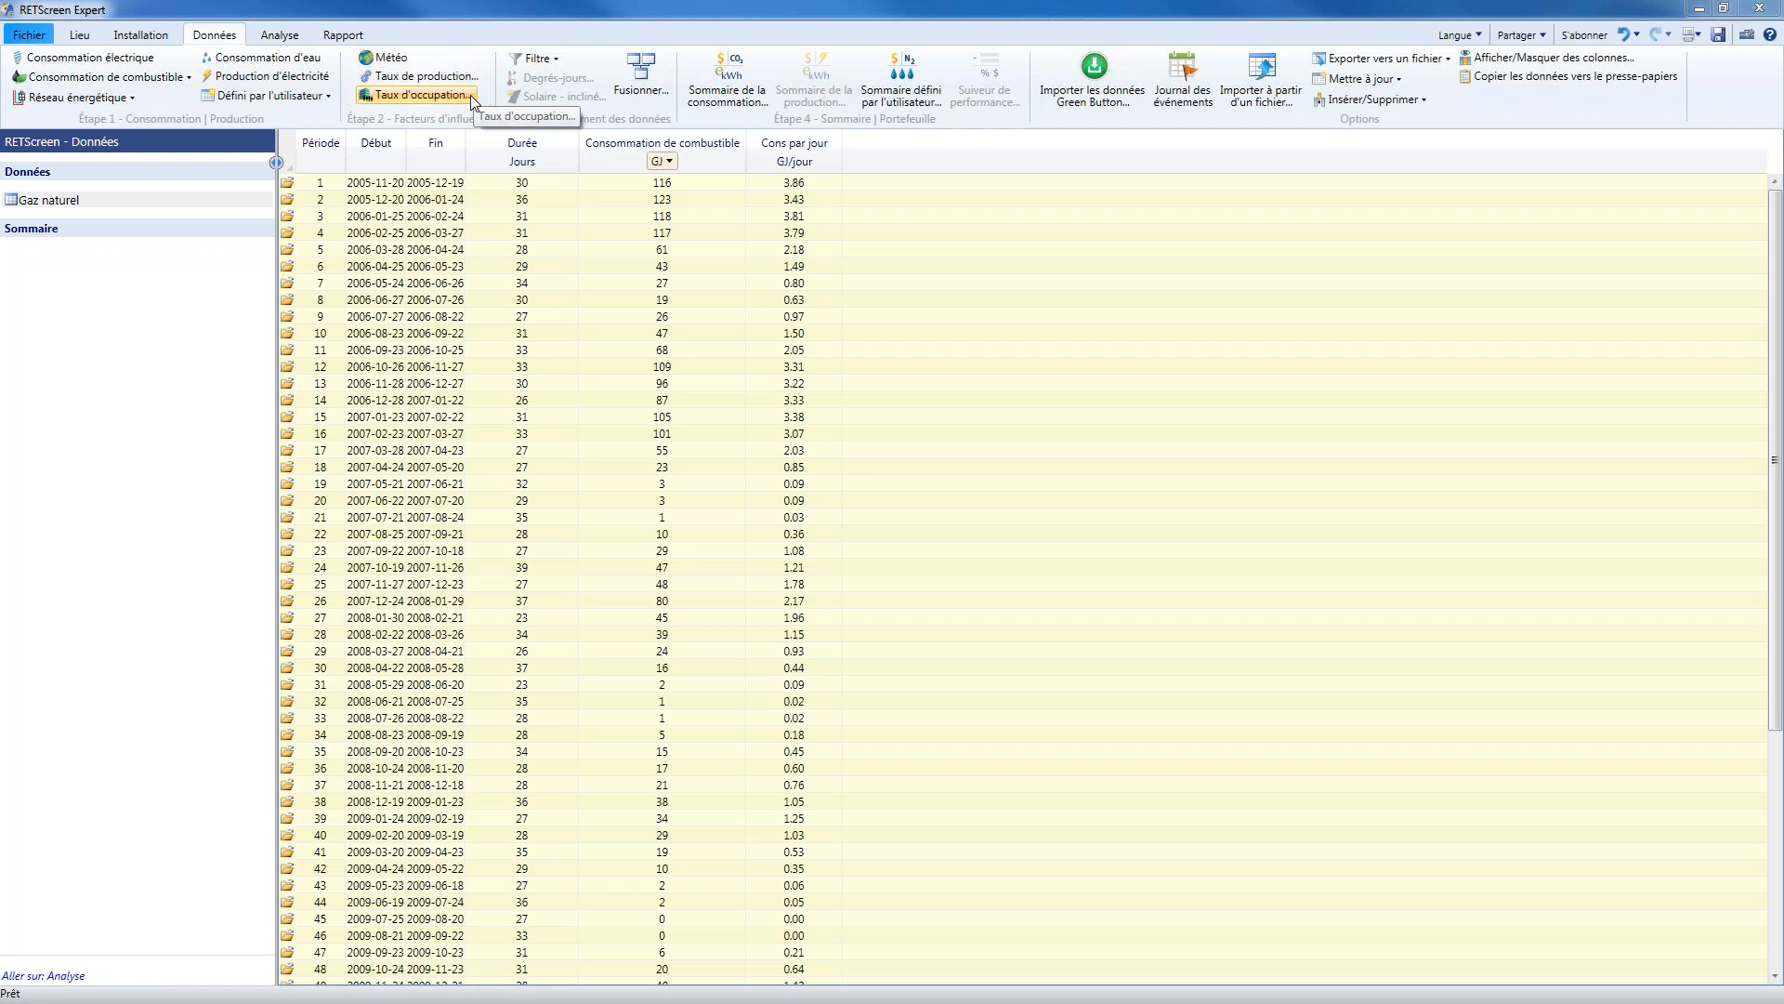
Add a Météo dataset for Burns Lake and open the NASA satellite data download for it
click(391, 63)
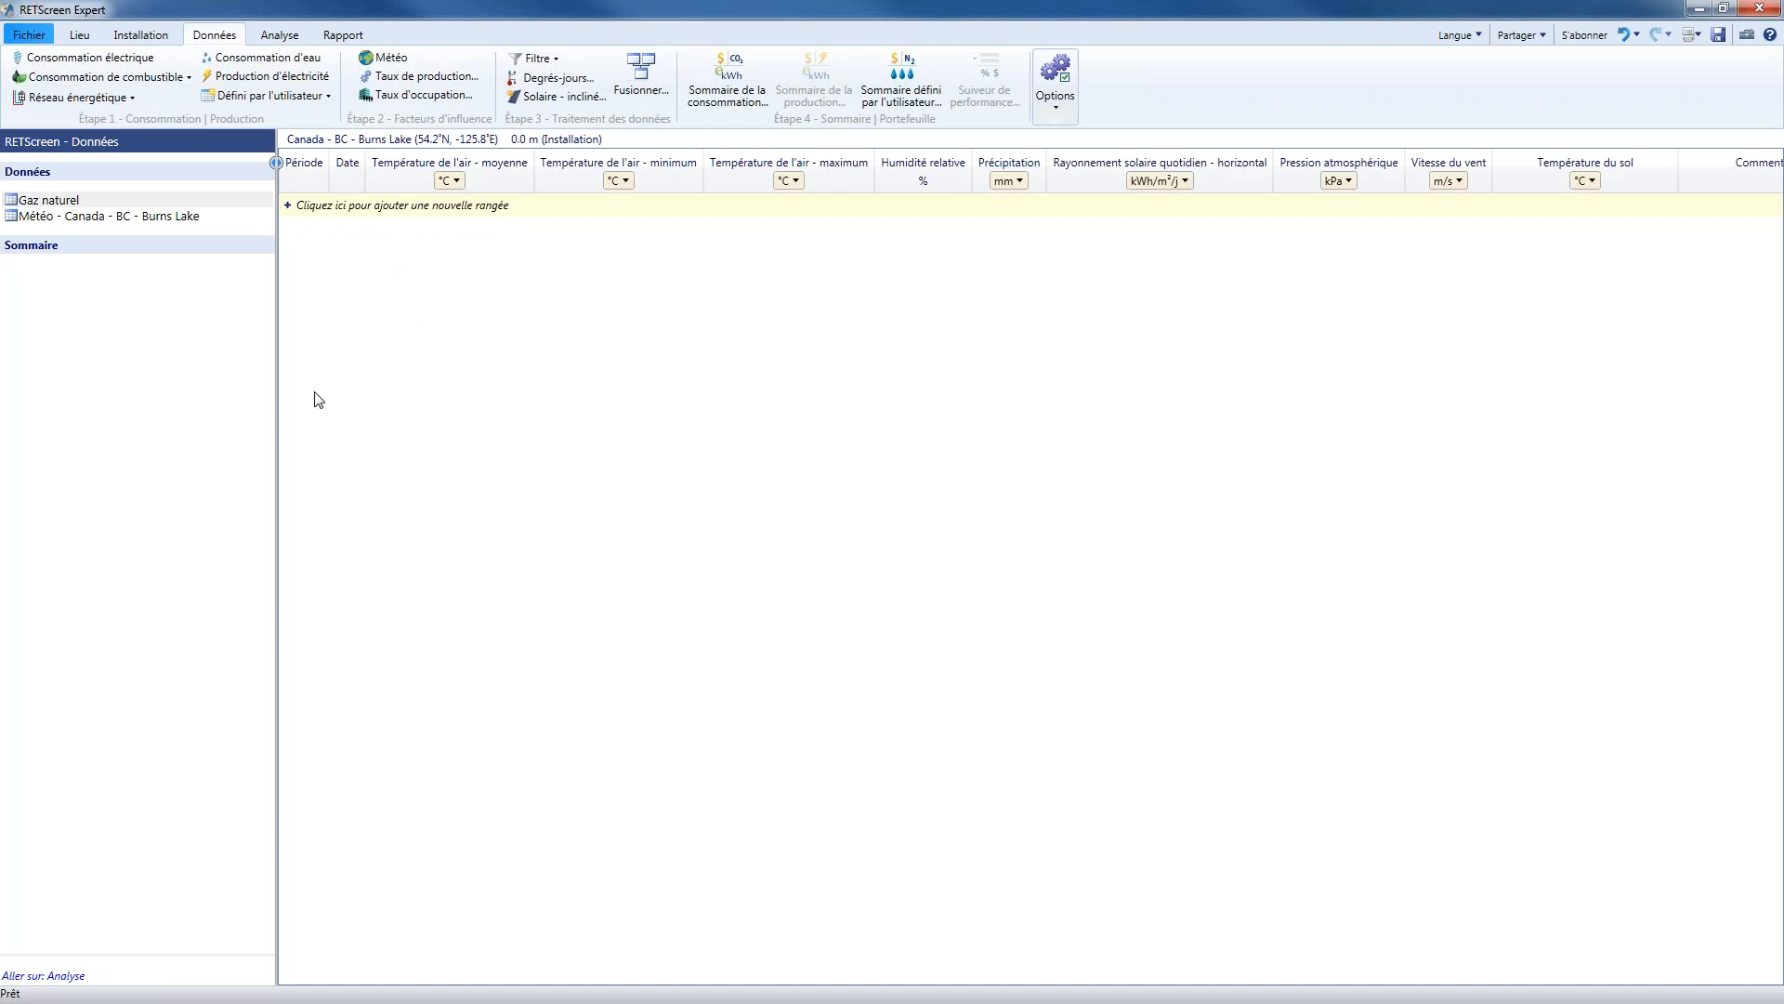
click(188, 221)
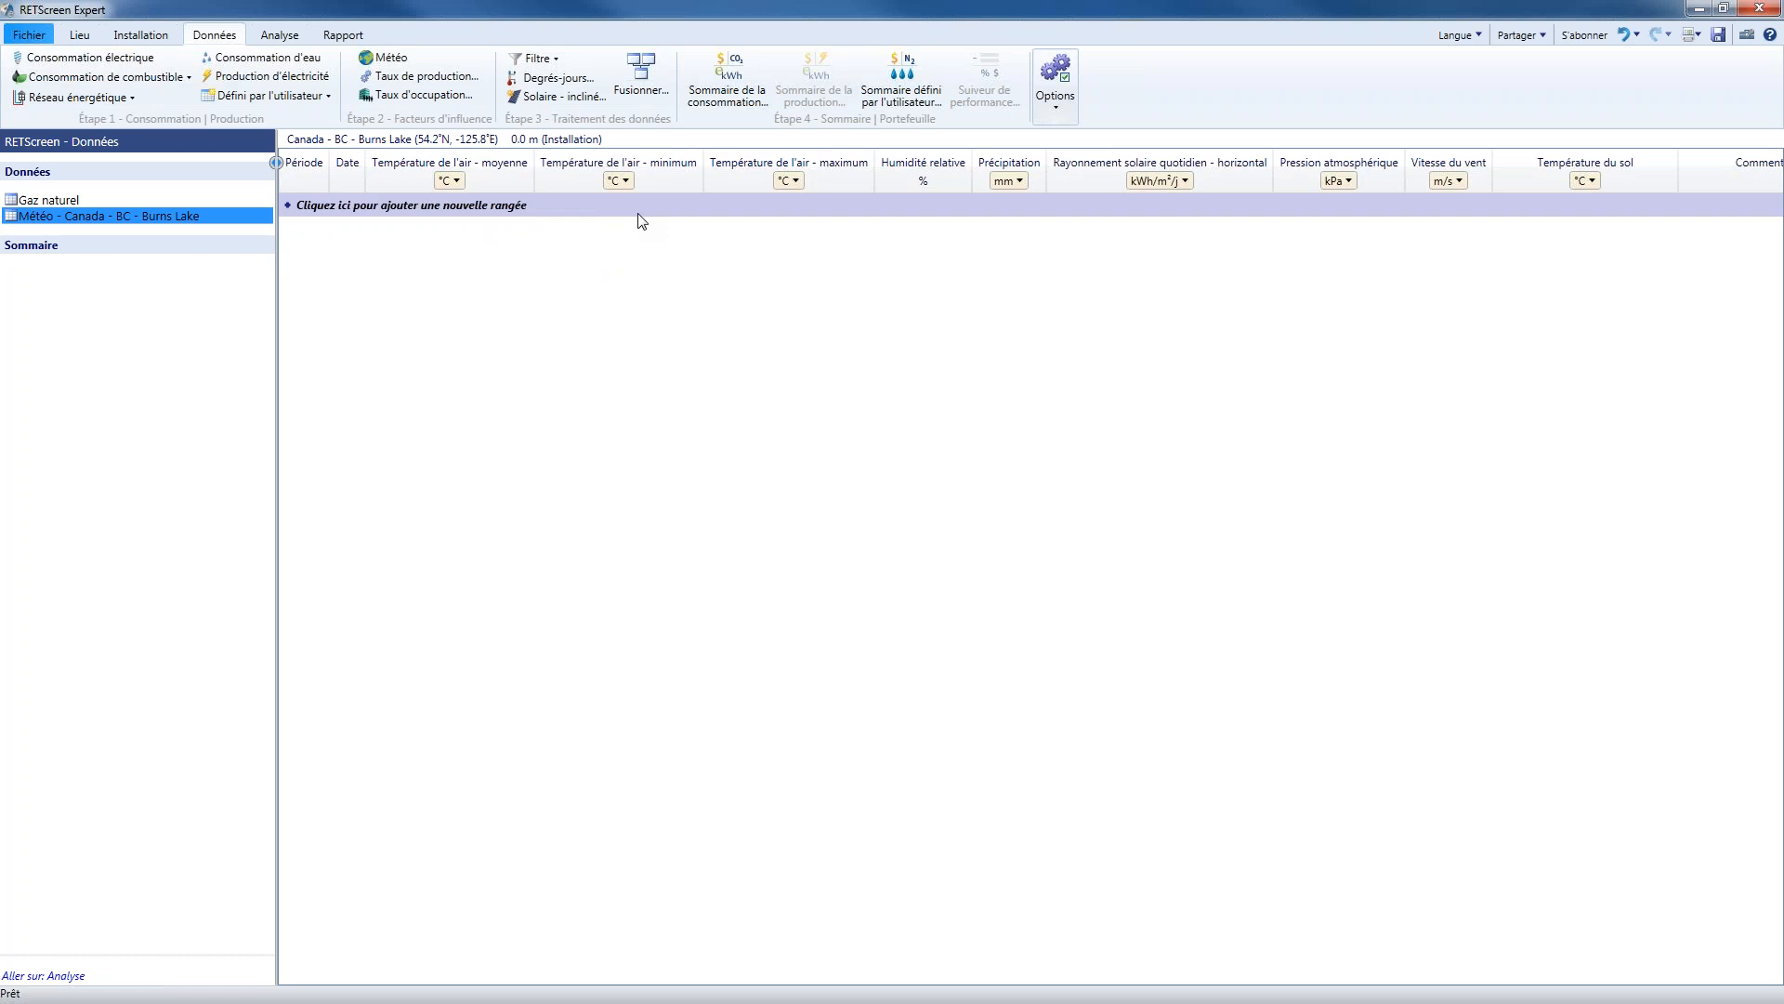
click(1060, 93)
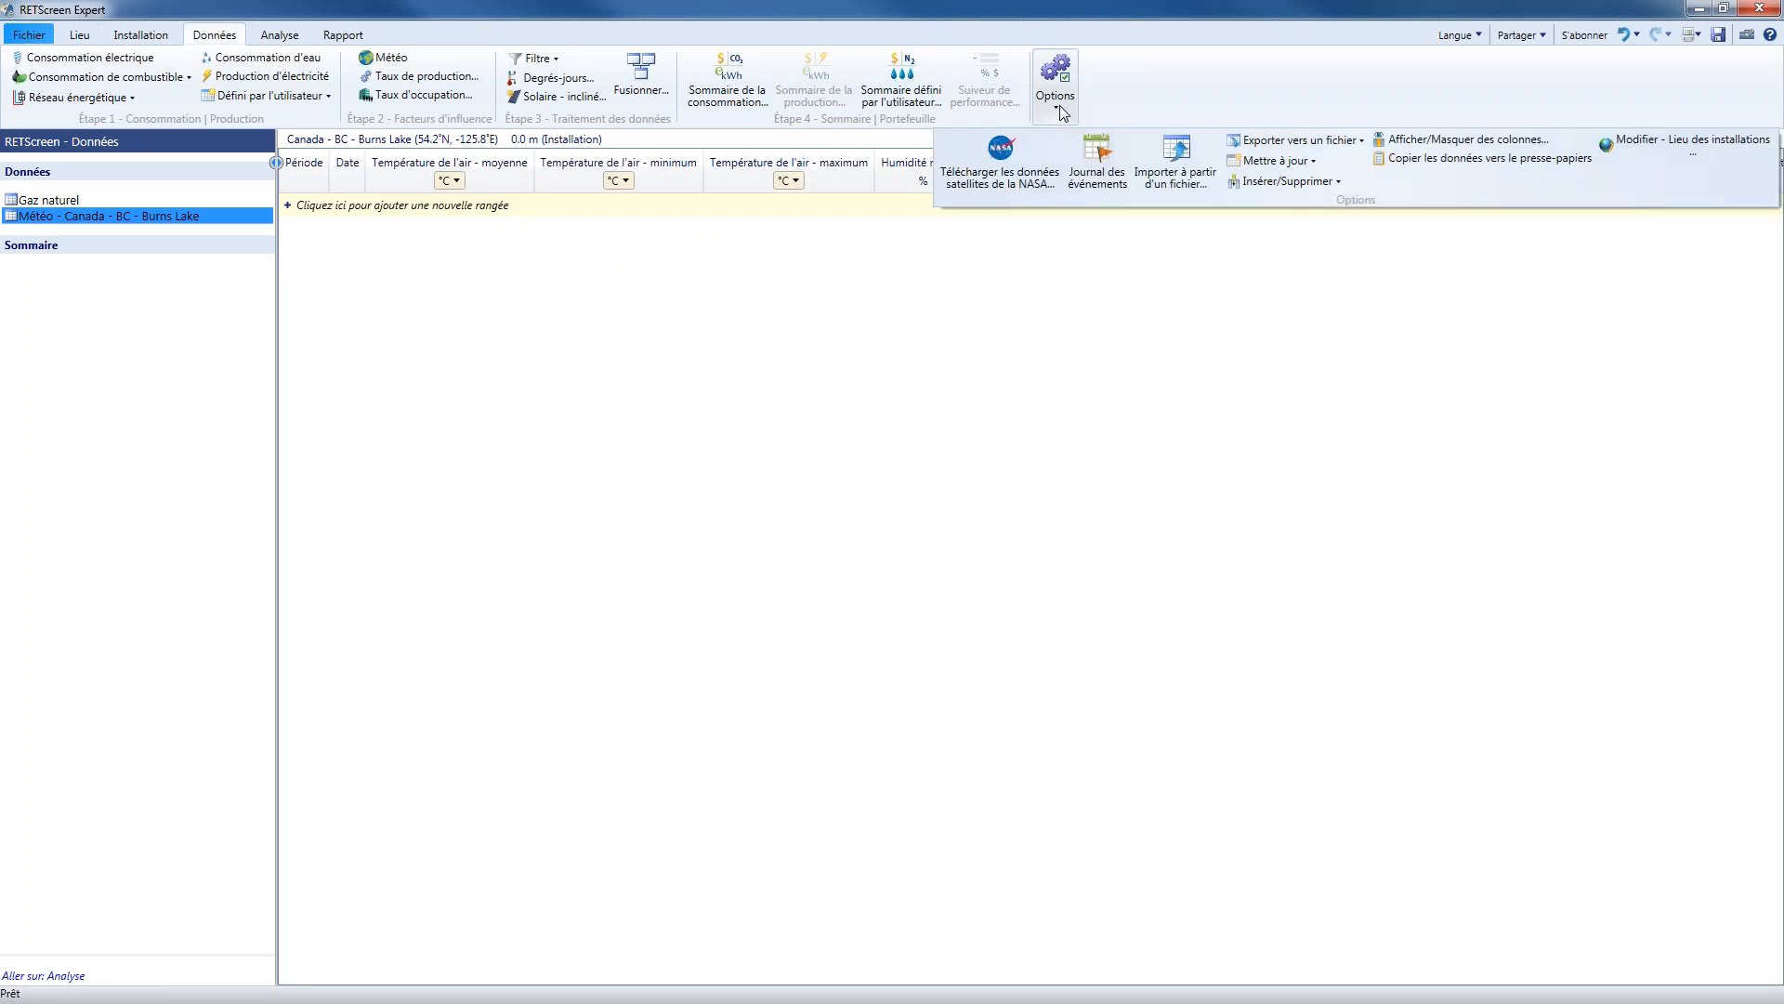
click(999, 173)
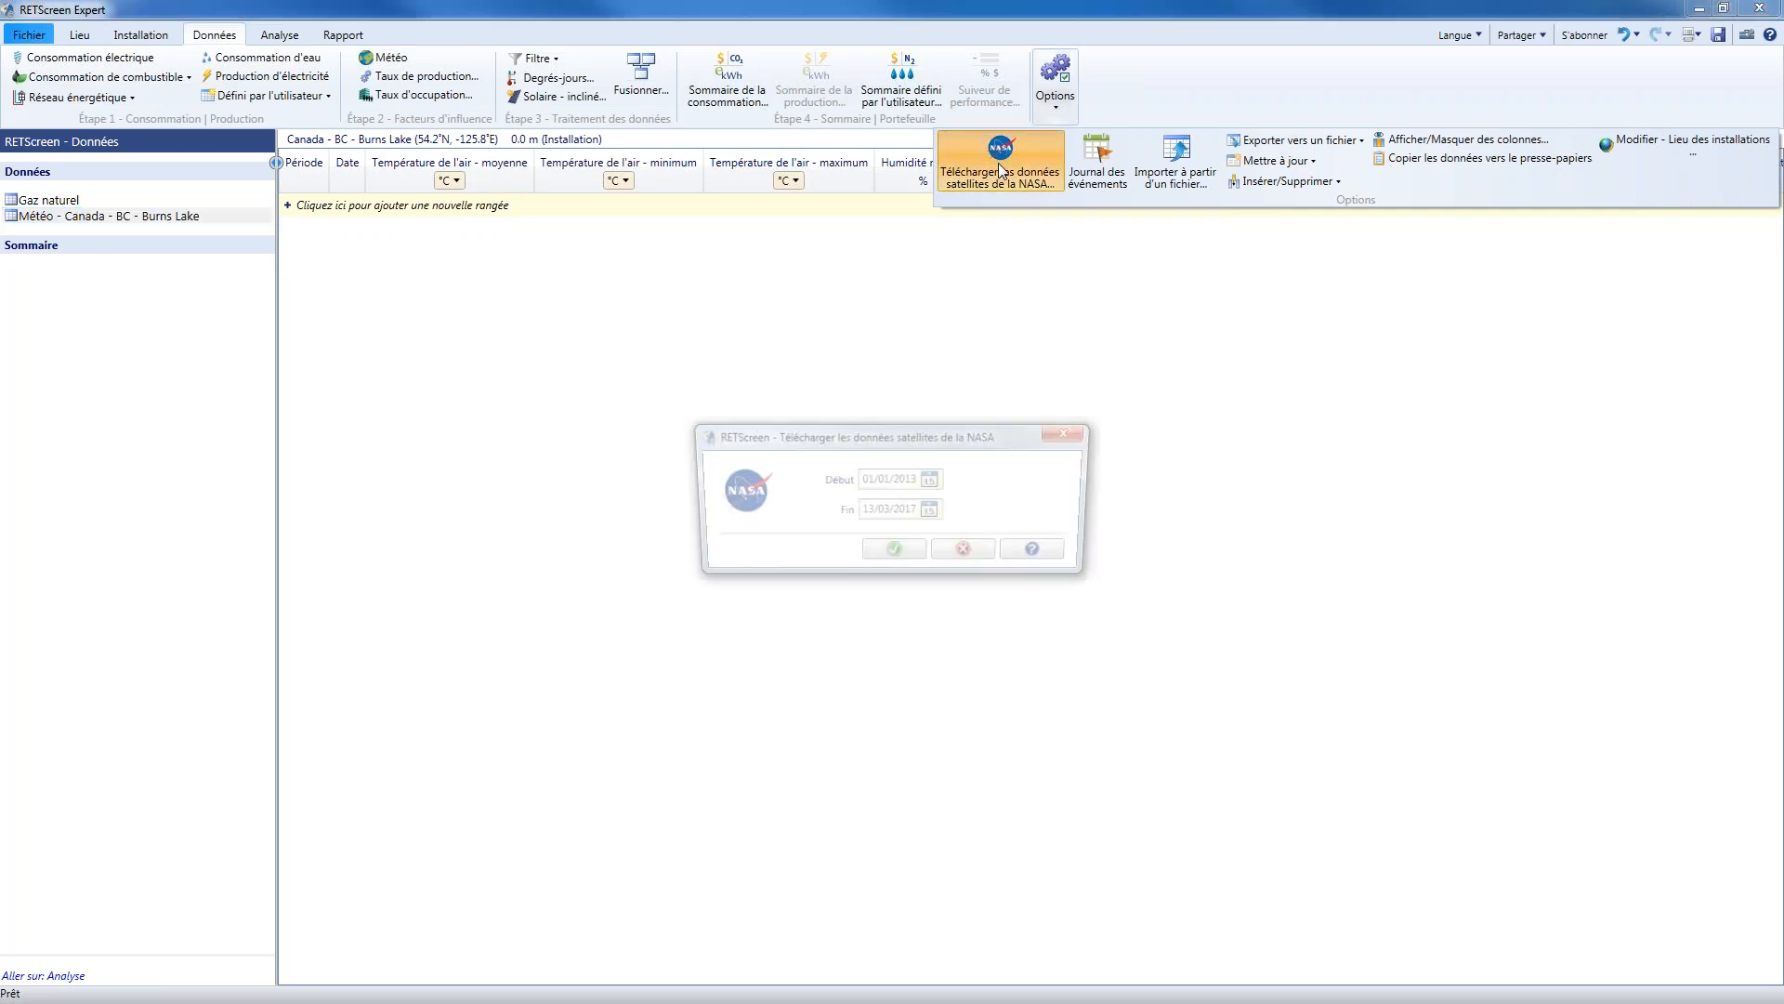
Set the start date of the NASA data download to 01/01/2005
click(909, 476)
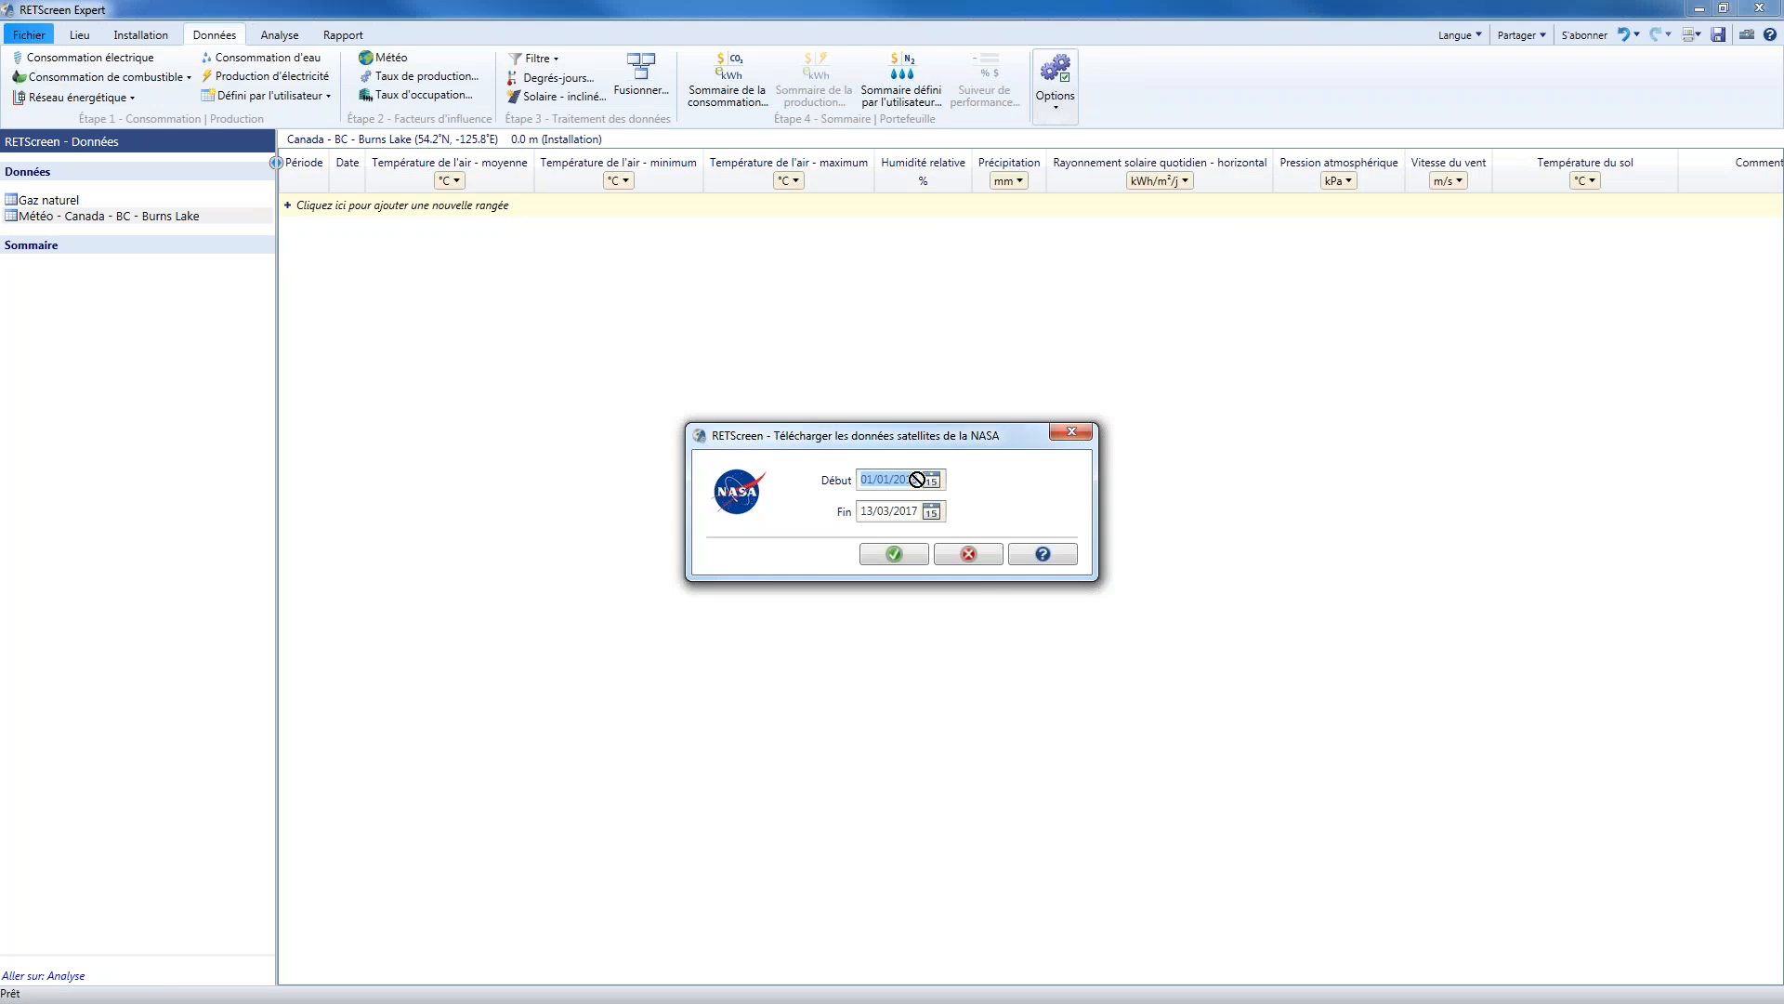
click(909, 477)
key(Delete)
key(Delete)
text(05)
Set the end date of the NASA data download to 13/03/2012 and download the weather data into the Burns Lake table
click(907, 512)
text(0012)
key(Delete)
key(BackSpace)
key(BackSpace)
key(BackSpace)
key(BackSpace)
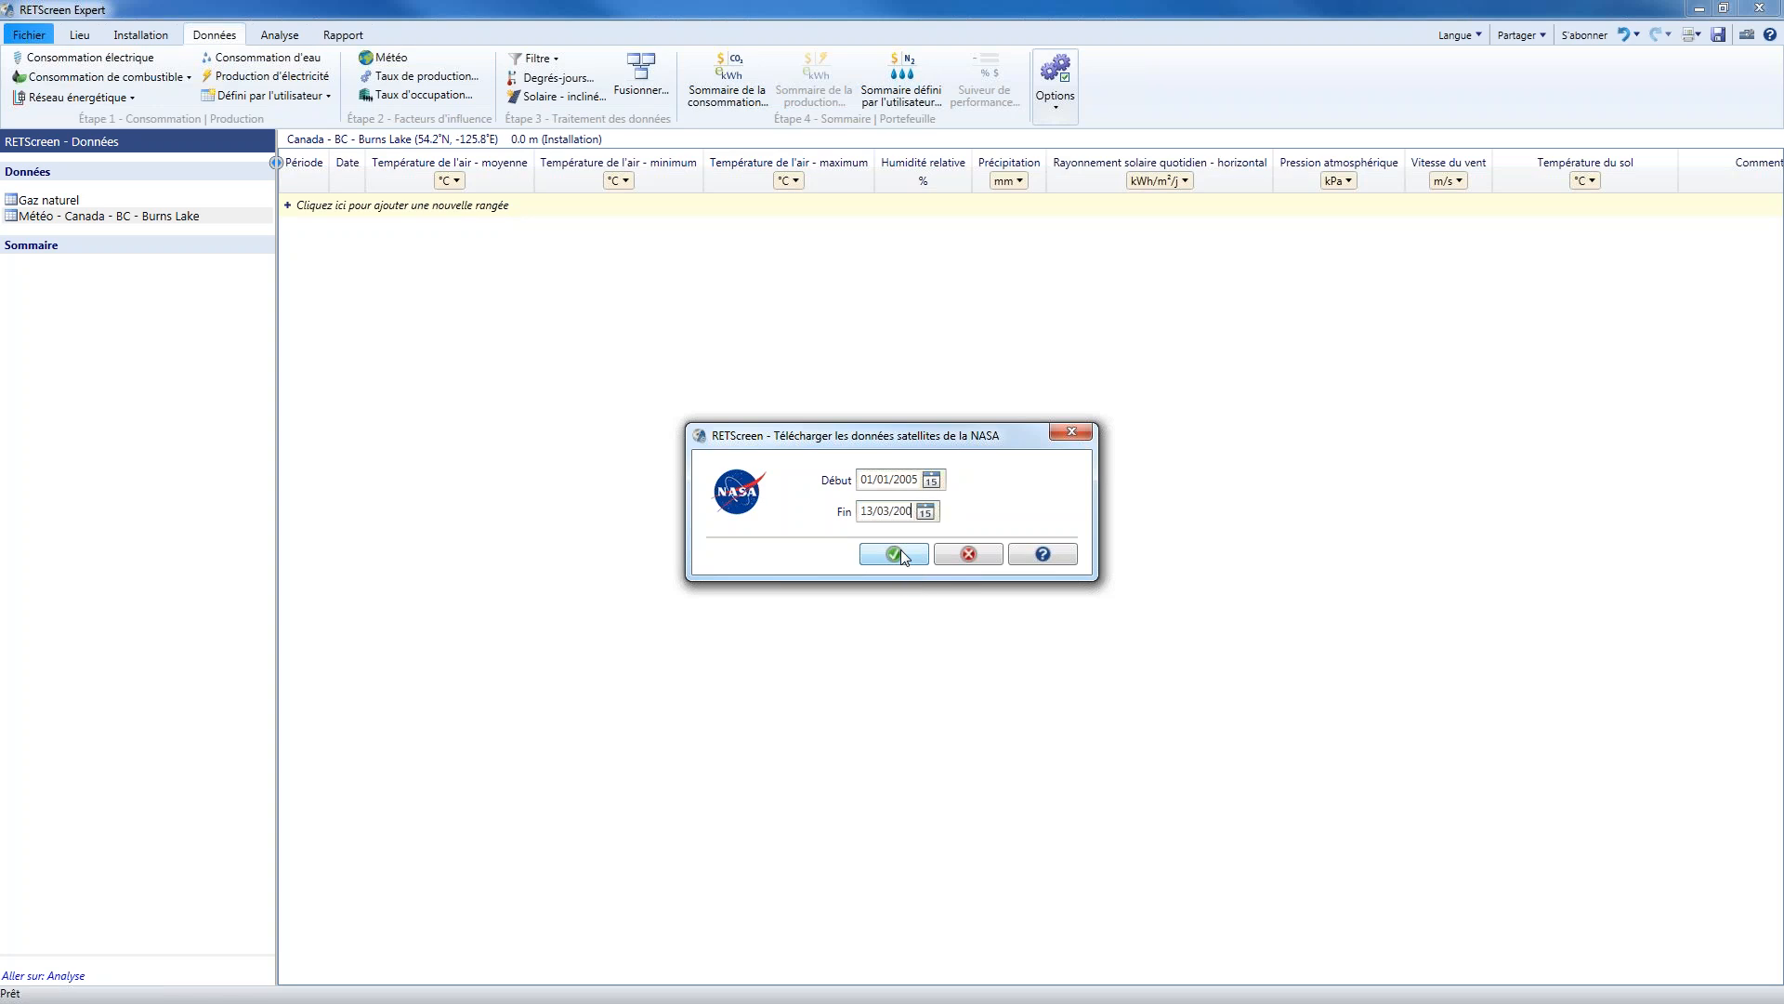
text(12)
click(918, 560)
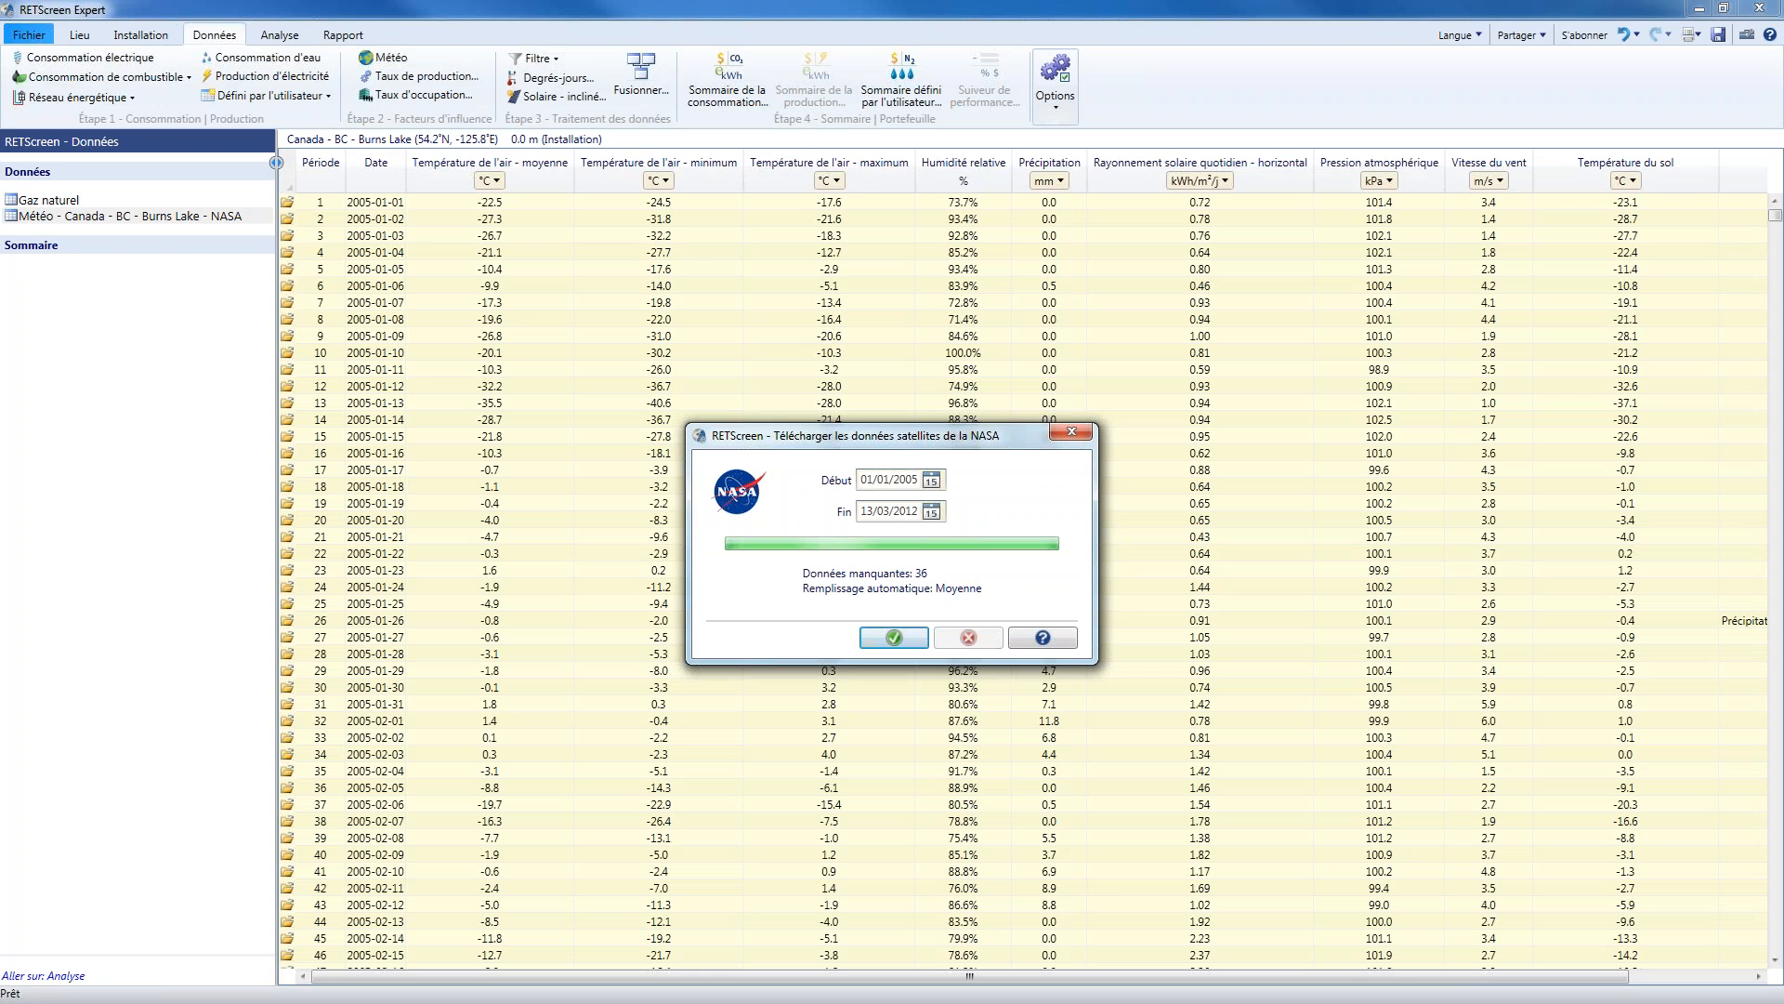
click(902, 640)
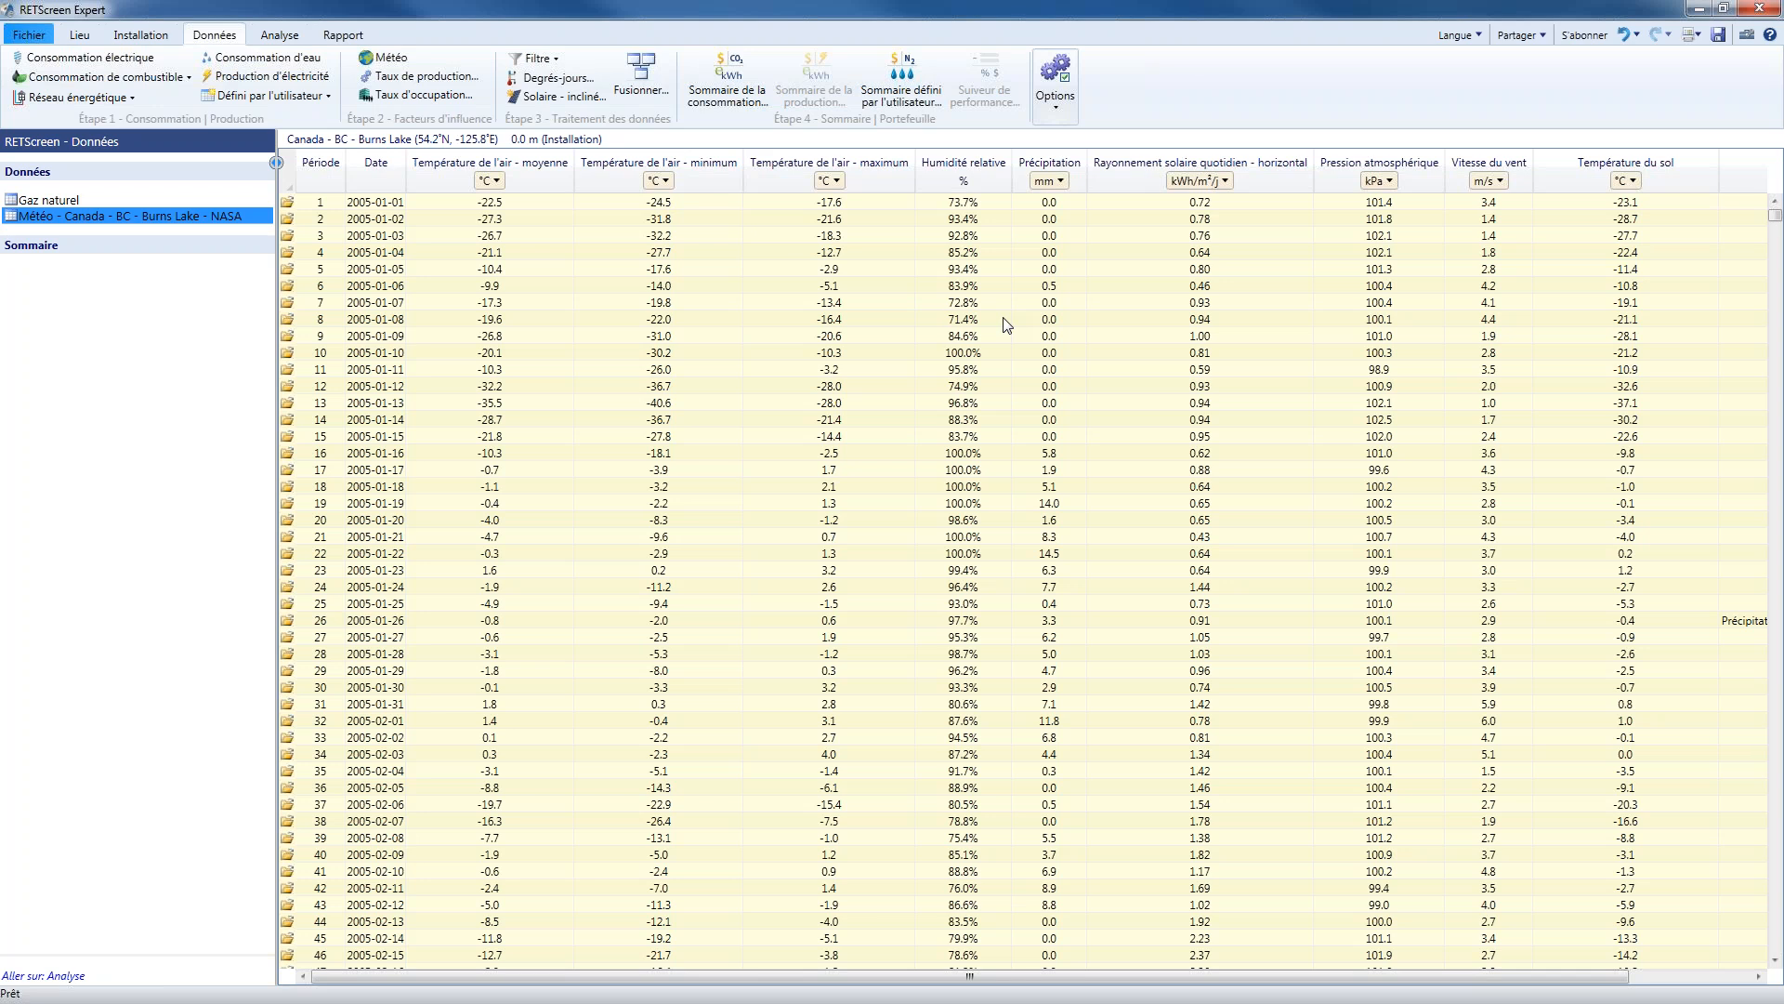
Hide every weather column except Période, Date and Température de l'air - moyenne, and widen the Date column
click(1058, 108)
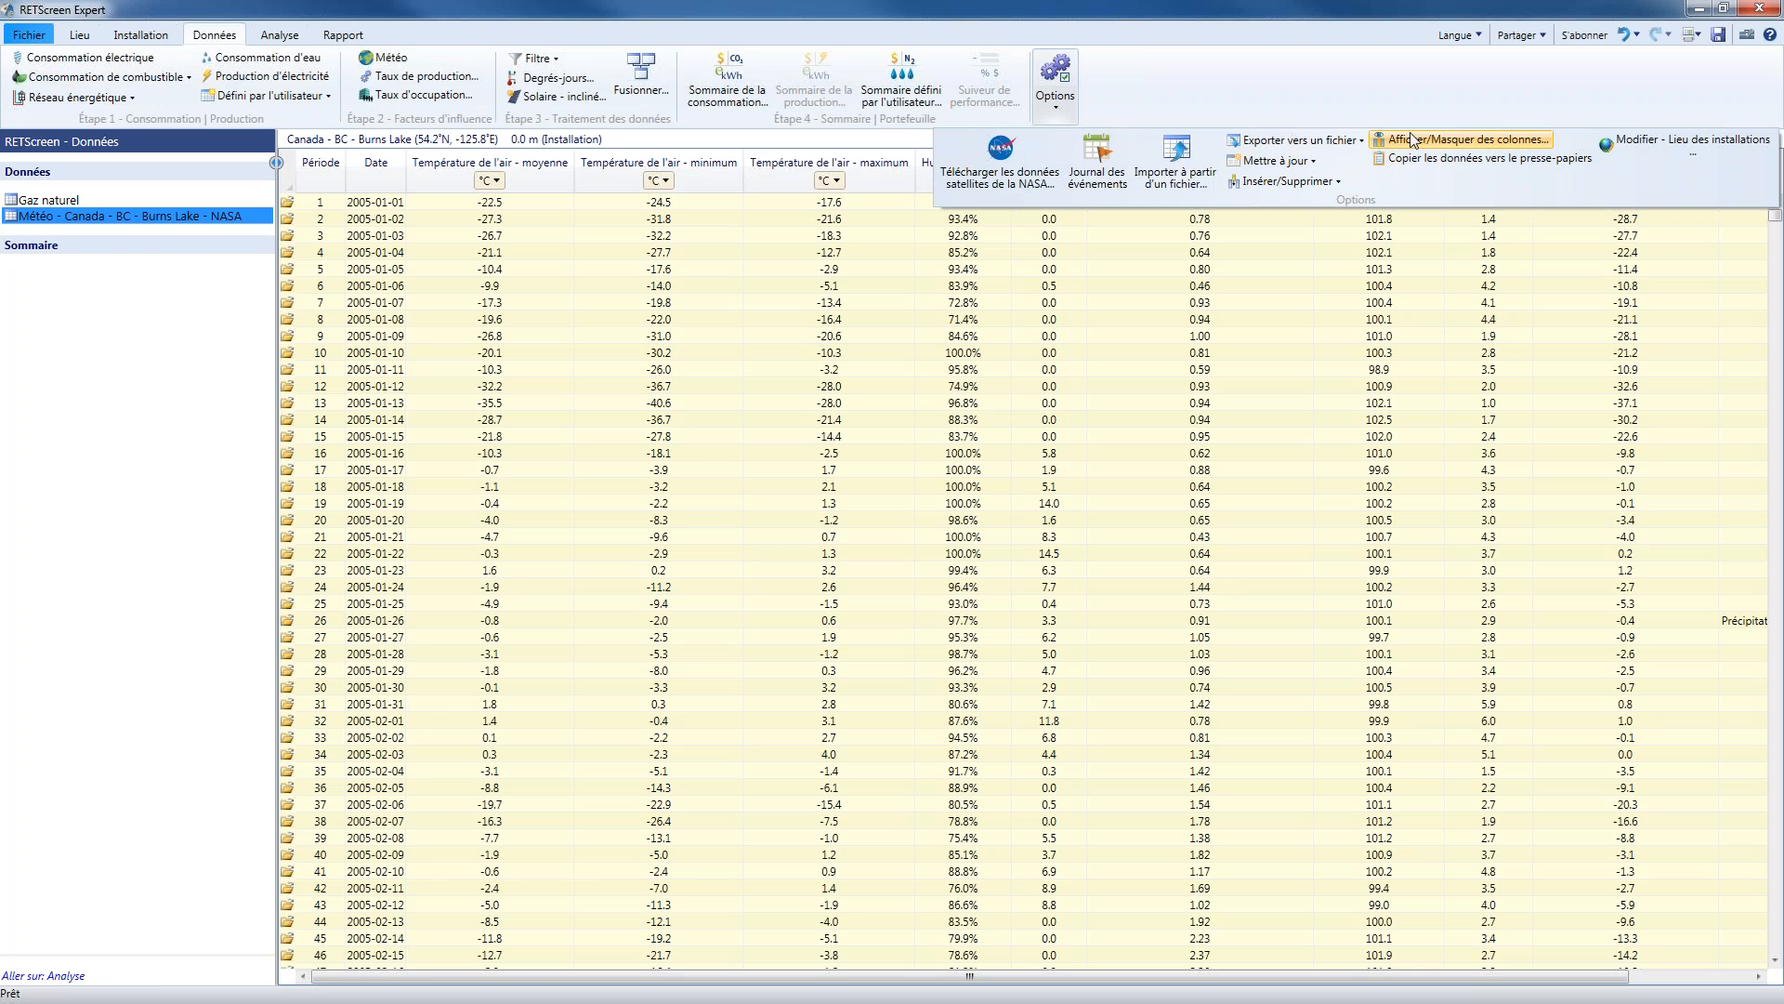
click(1472, 141)
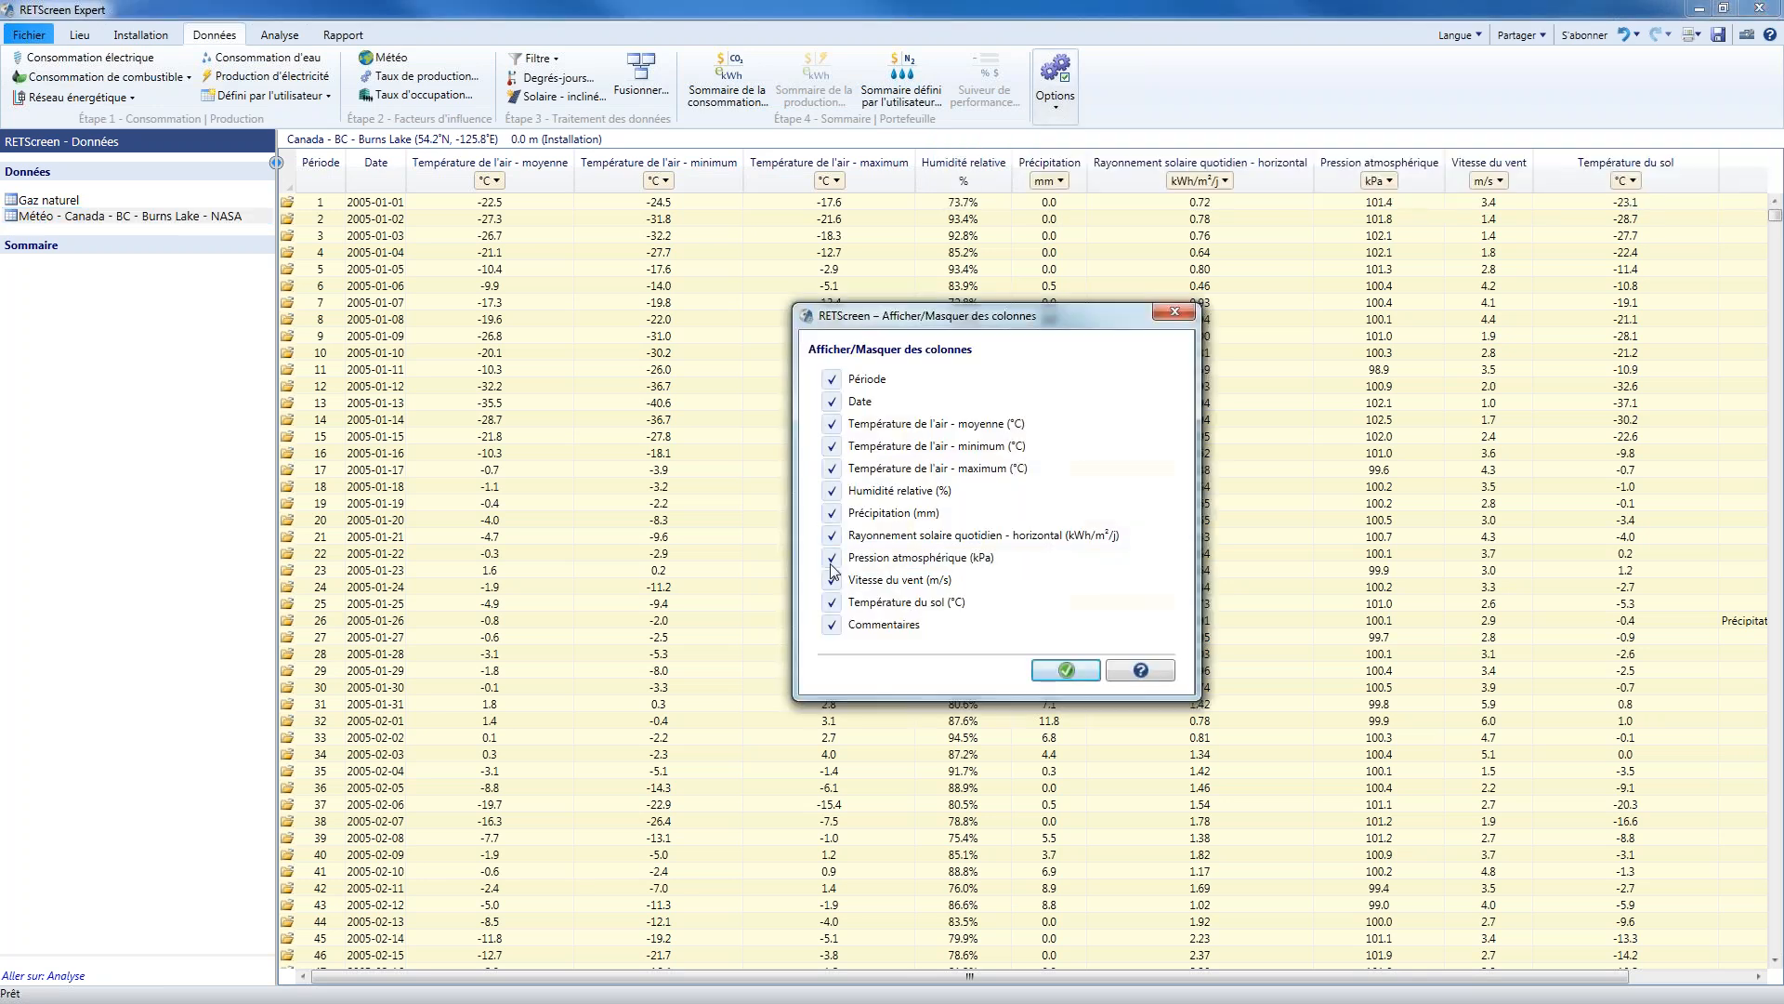
click(832, 493)
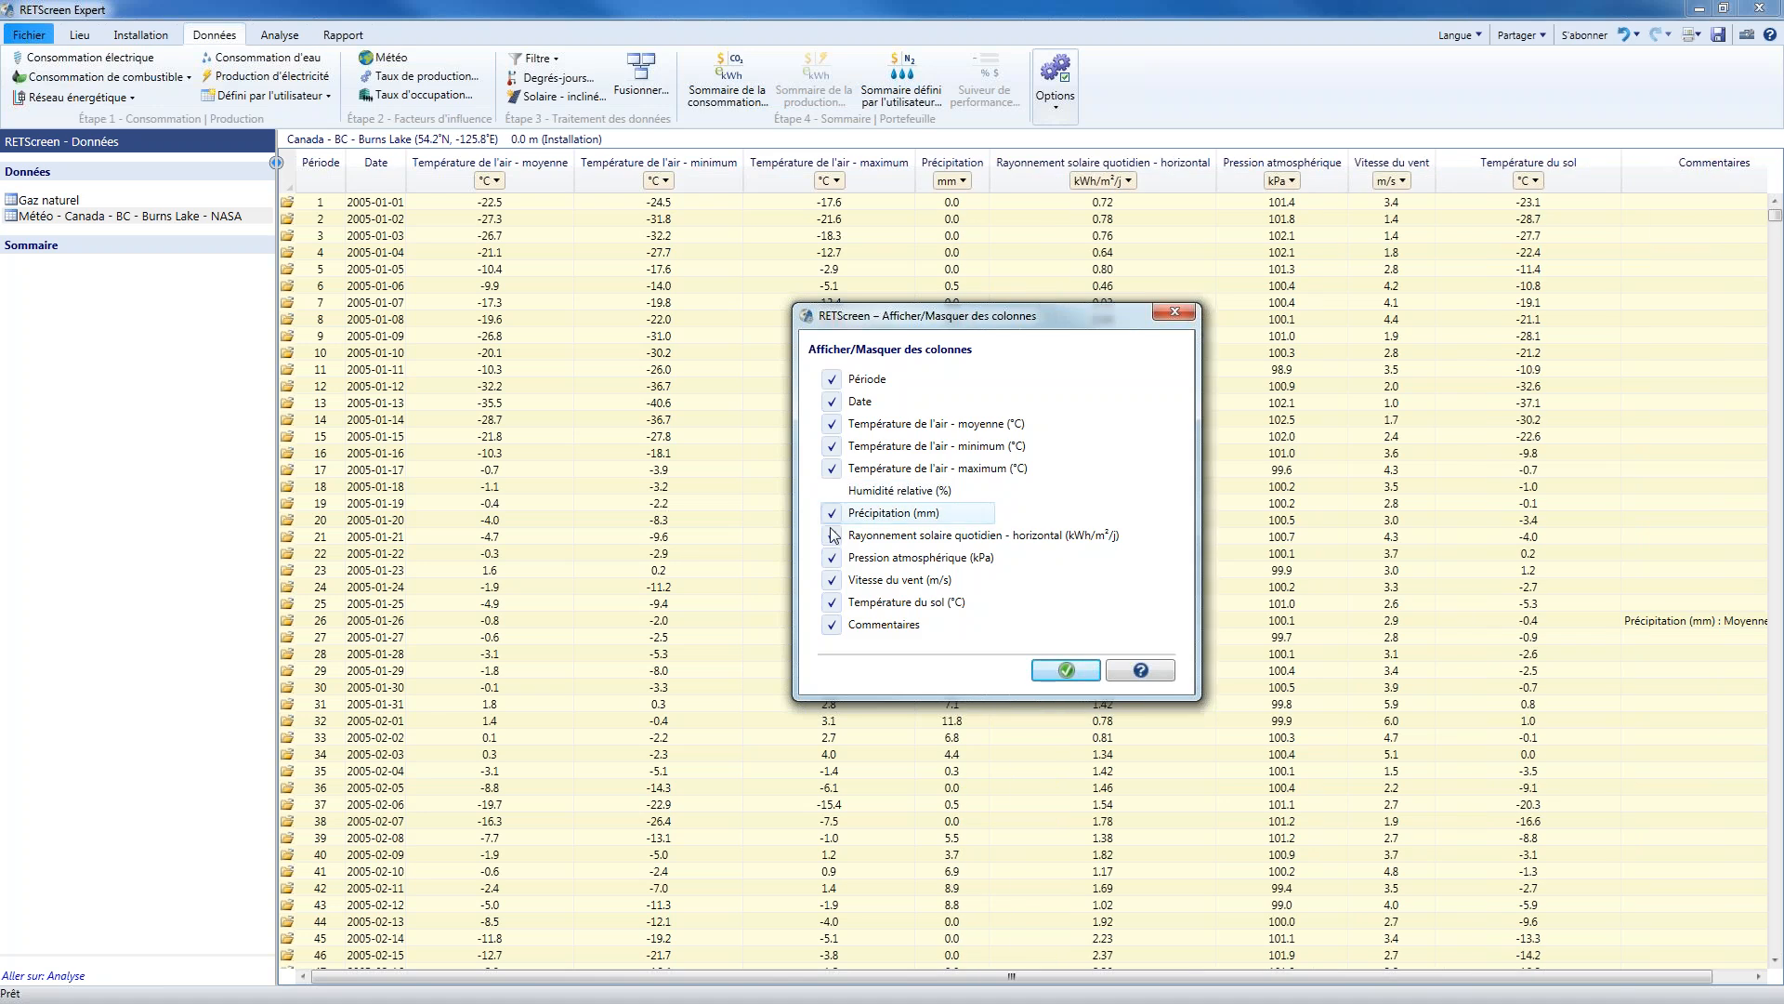
click(832, 513)
click(833, 535)
click(832, 557)
click(833, 581)
click(832, 604)
click(833, 625)
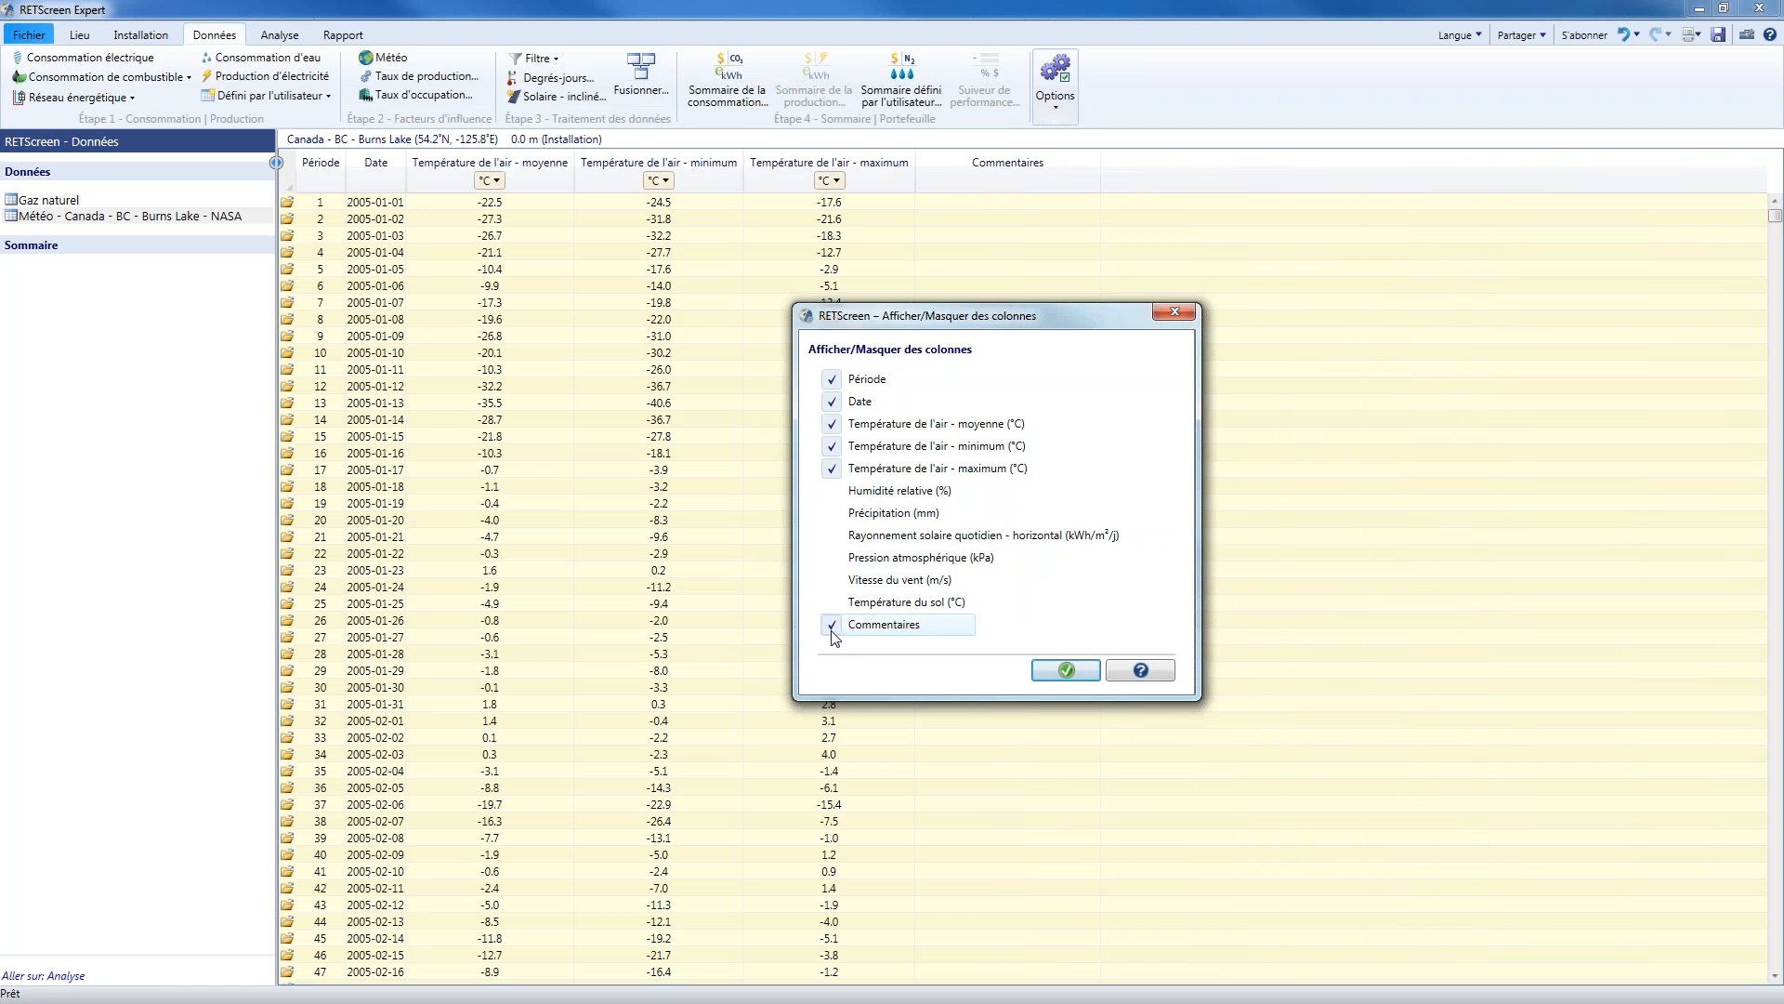
click(832, 447)
click(833, 470)
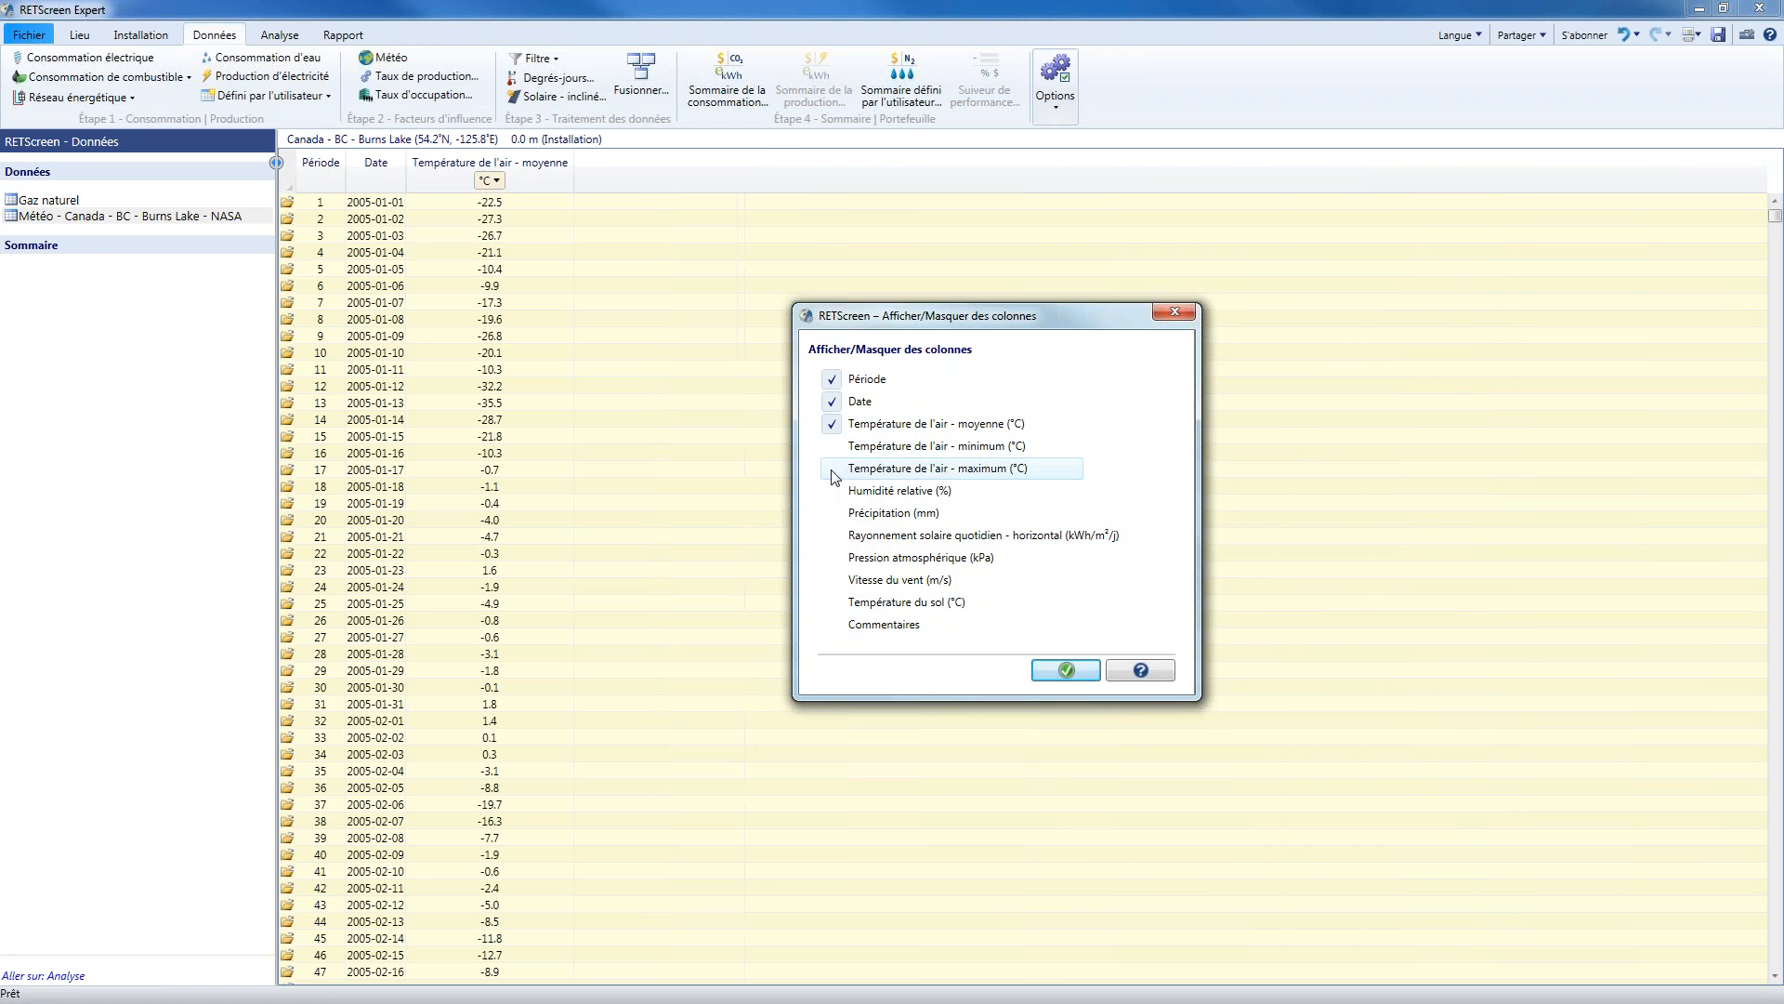
click(1057, 672)
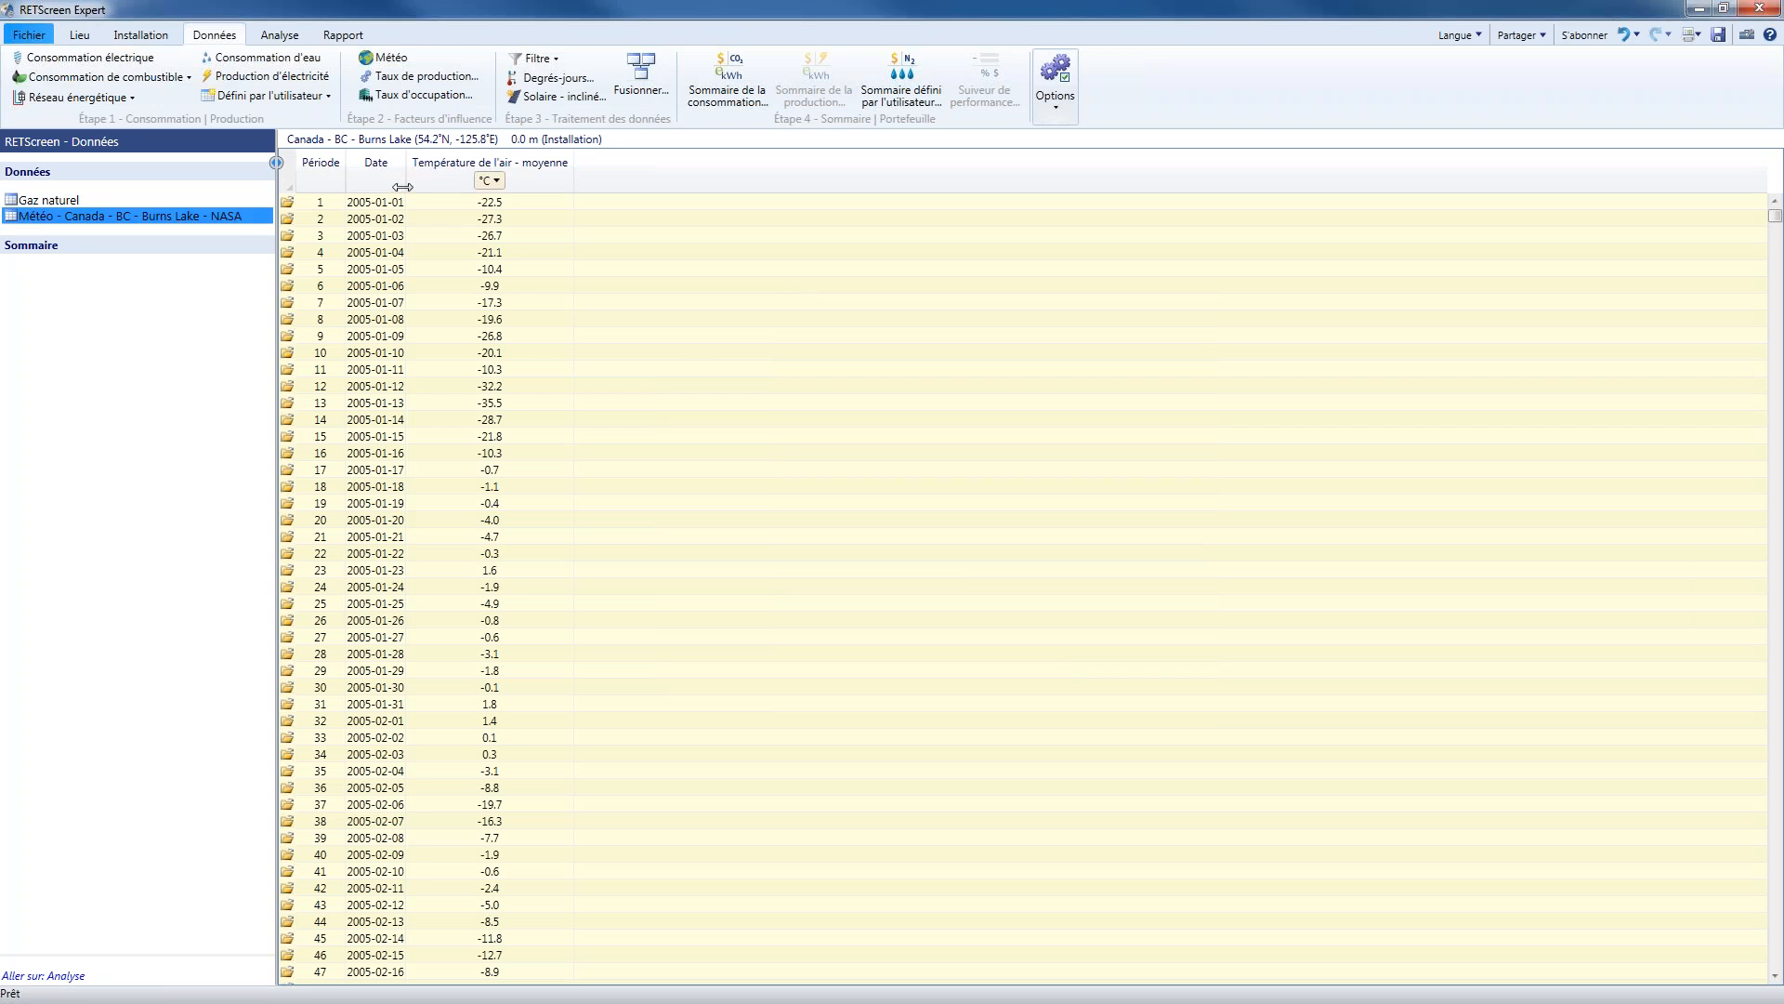
drag(404, 188, 453, 188)
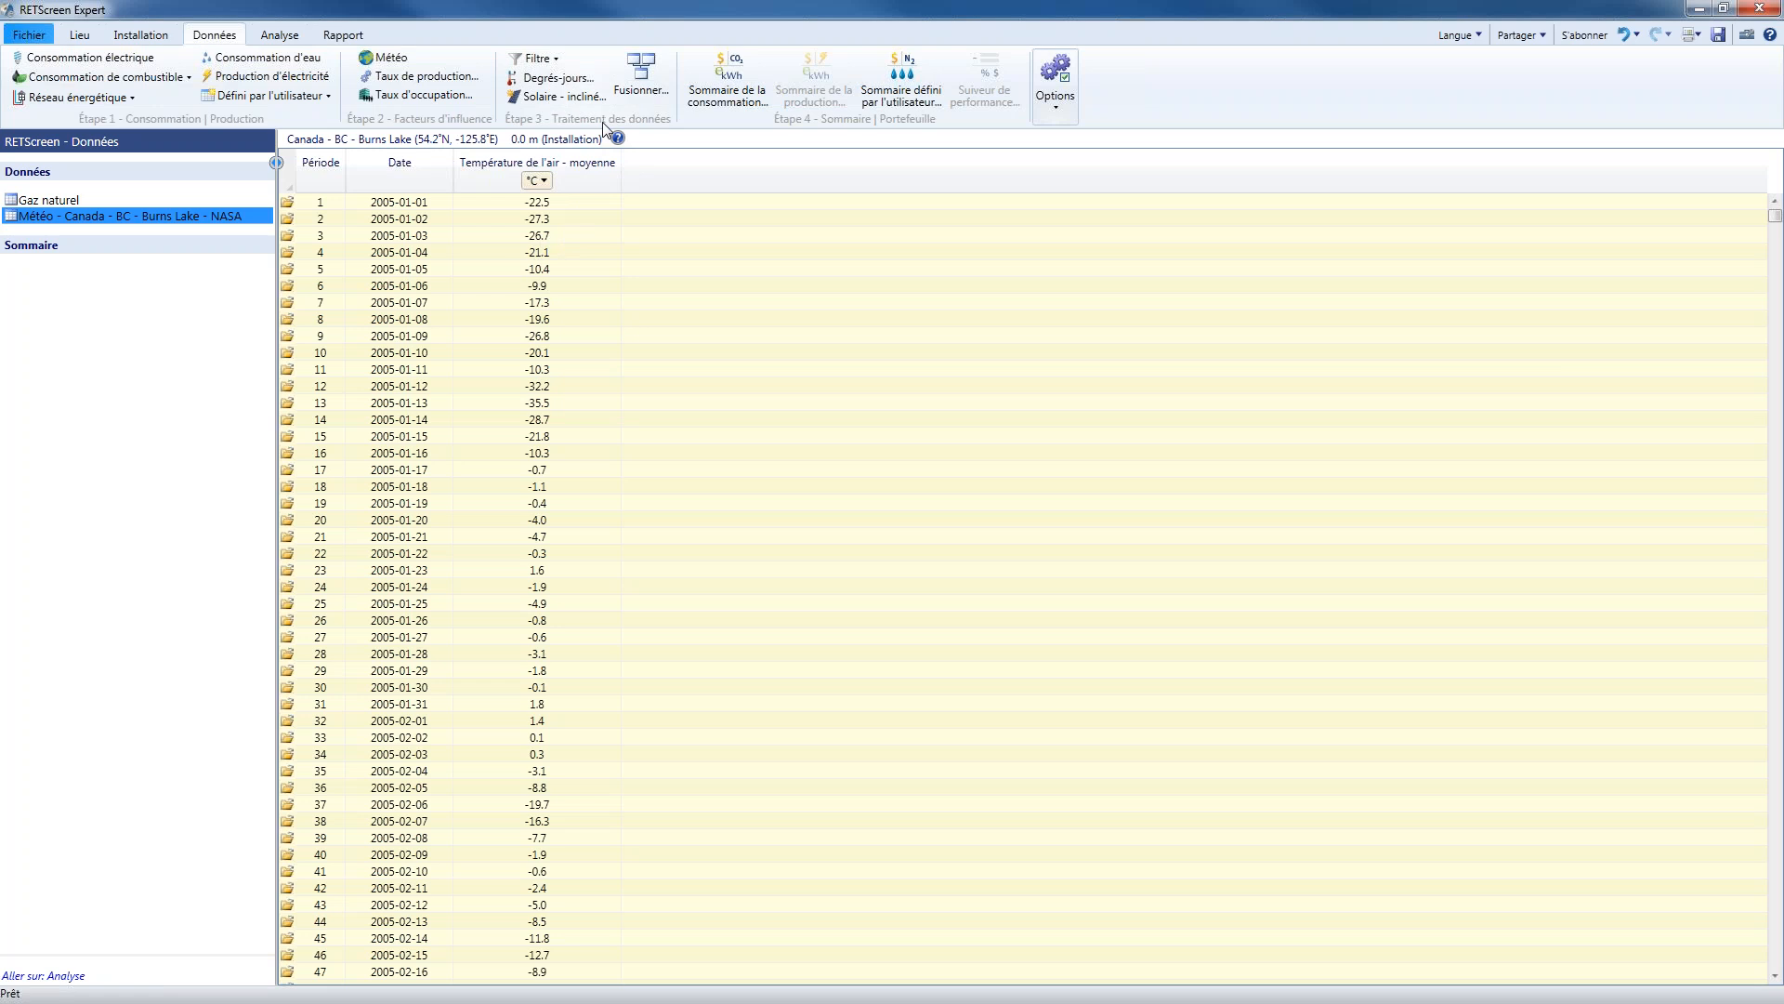
Consult the degree-day help, add heating degree-days to the NASA weather table using Méthode 1 and a 16 °C reference, and widen the new column
click(568, 83)
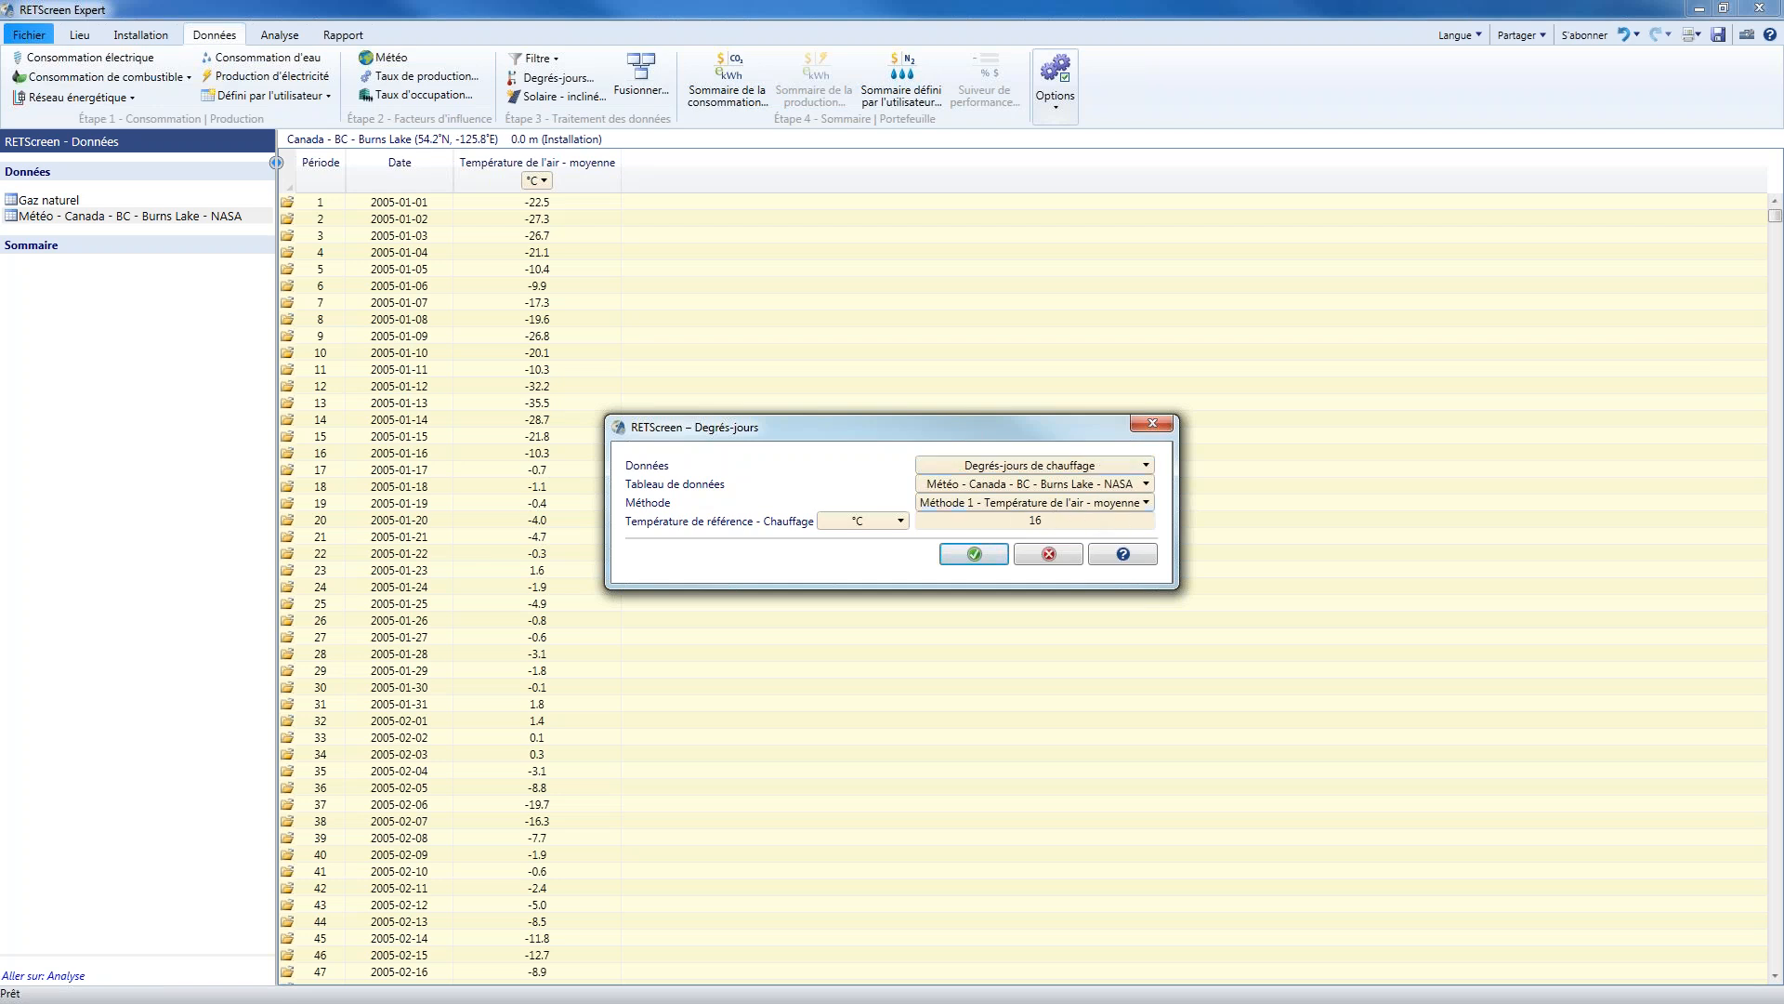
click(1140, 560)
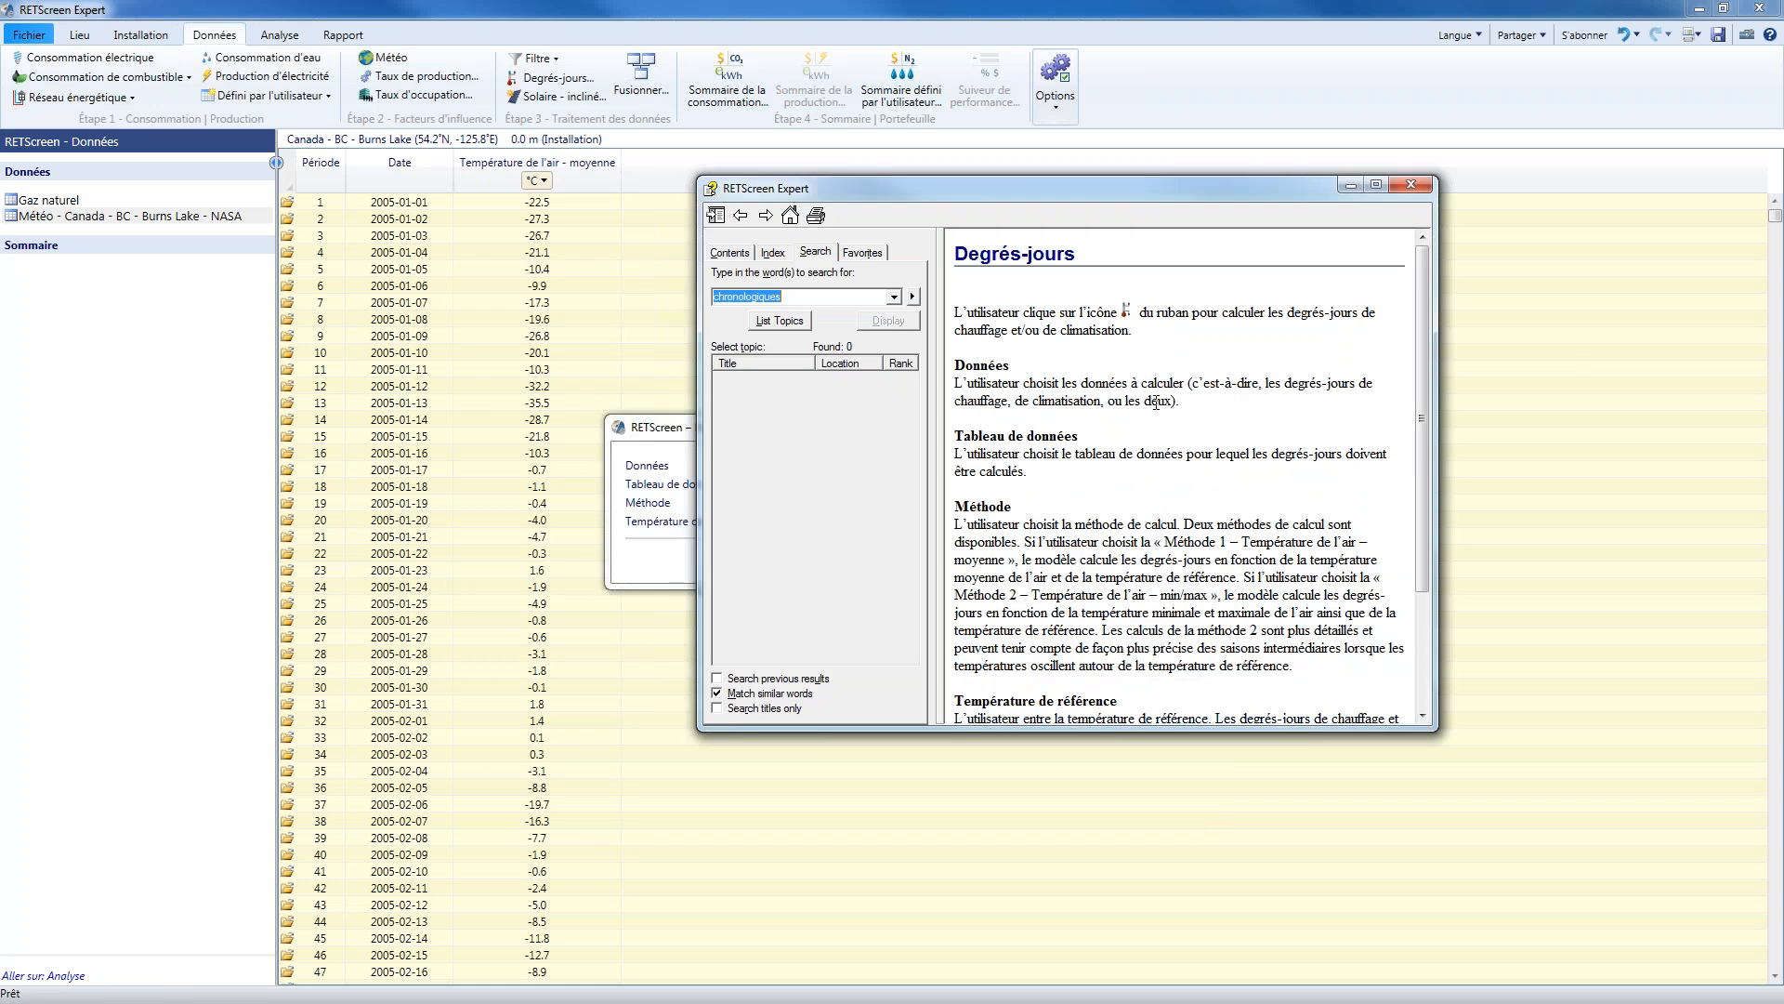
click(1180, 490)
scroll(1120, 457, down, 3)
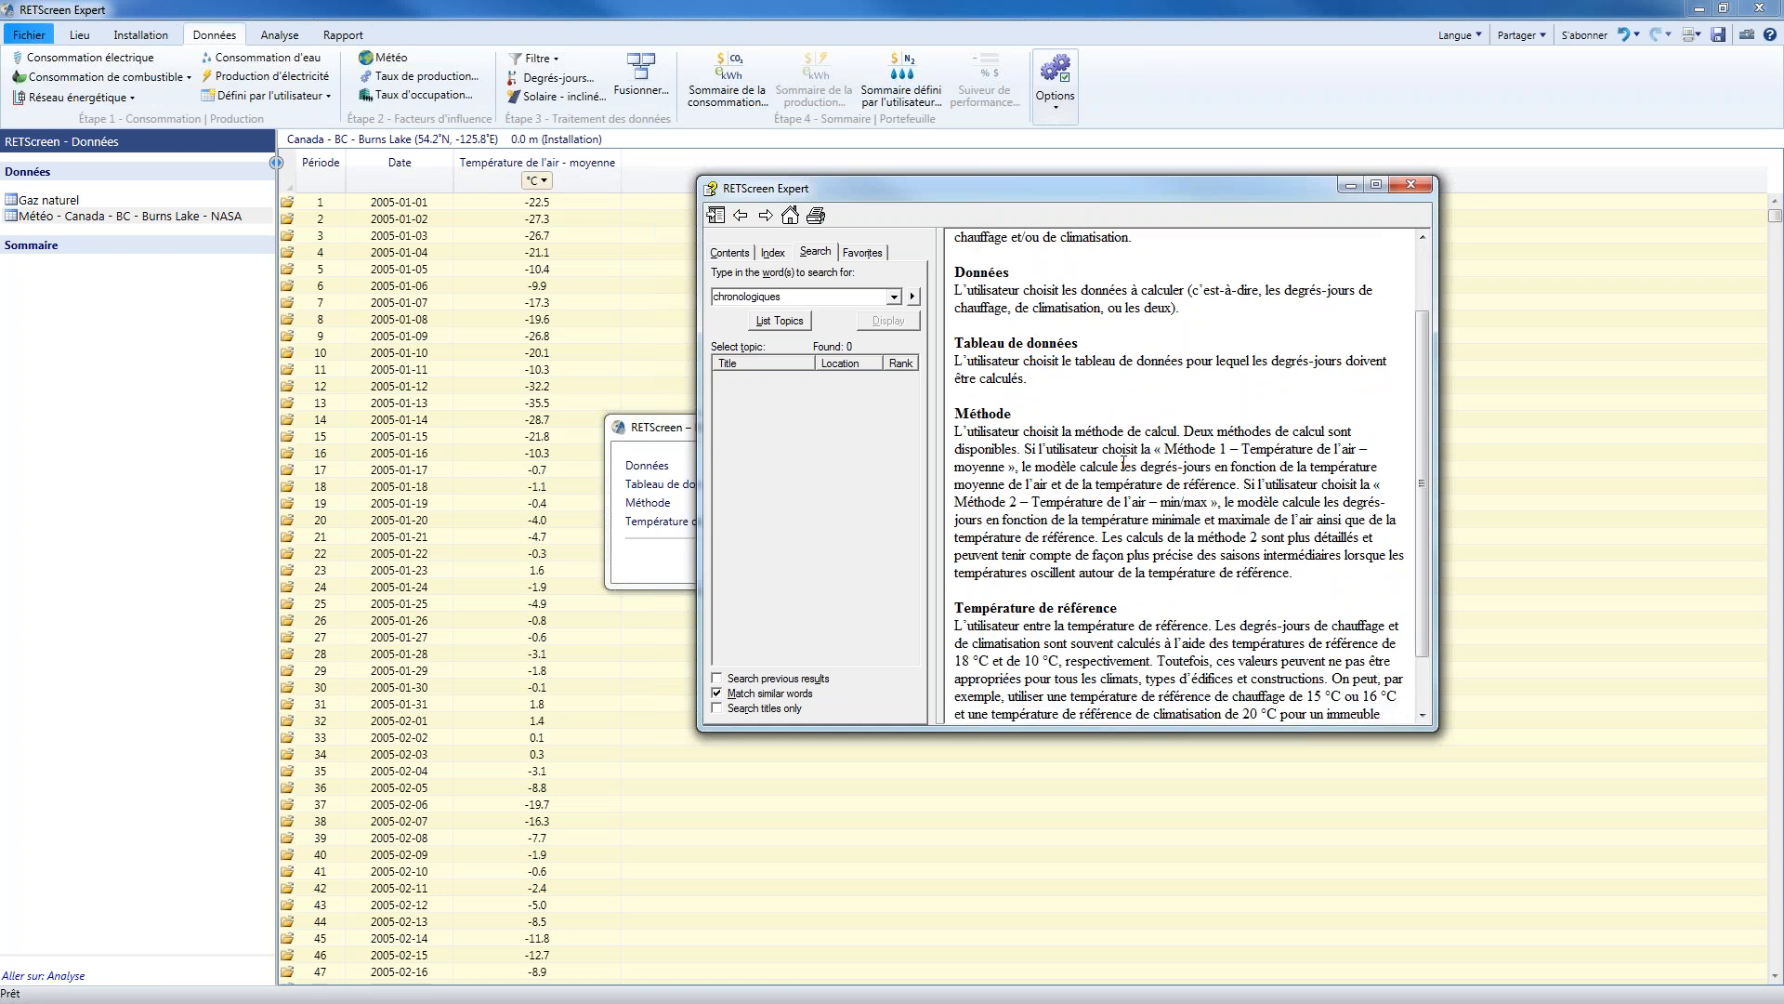
click(1409, 189)
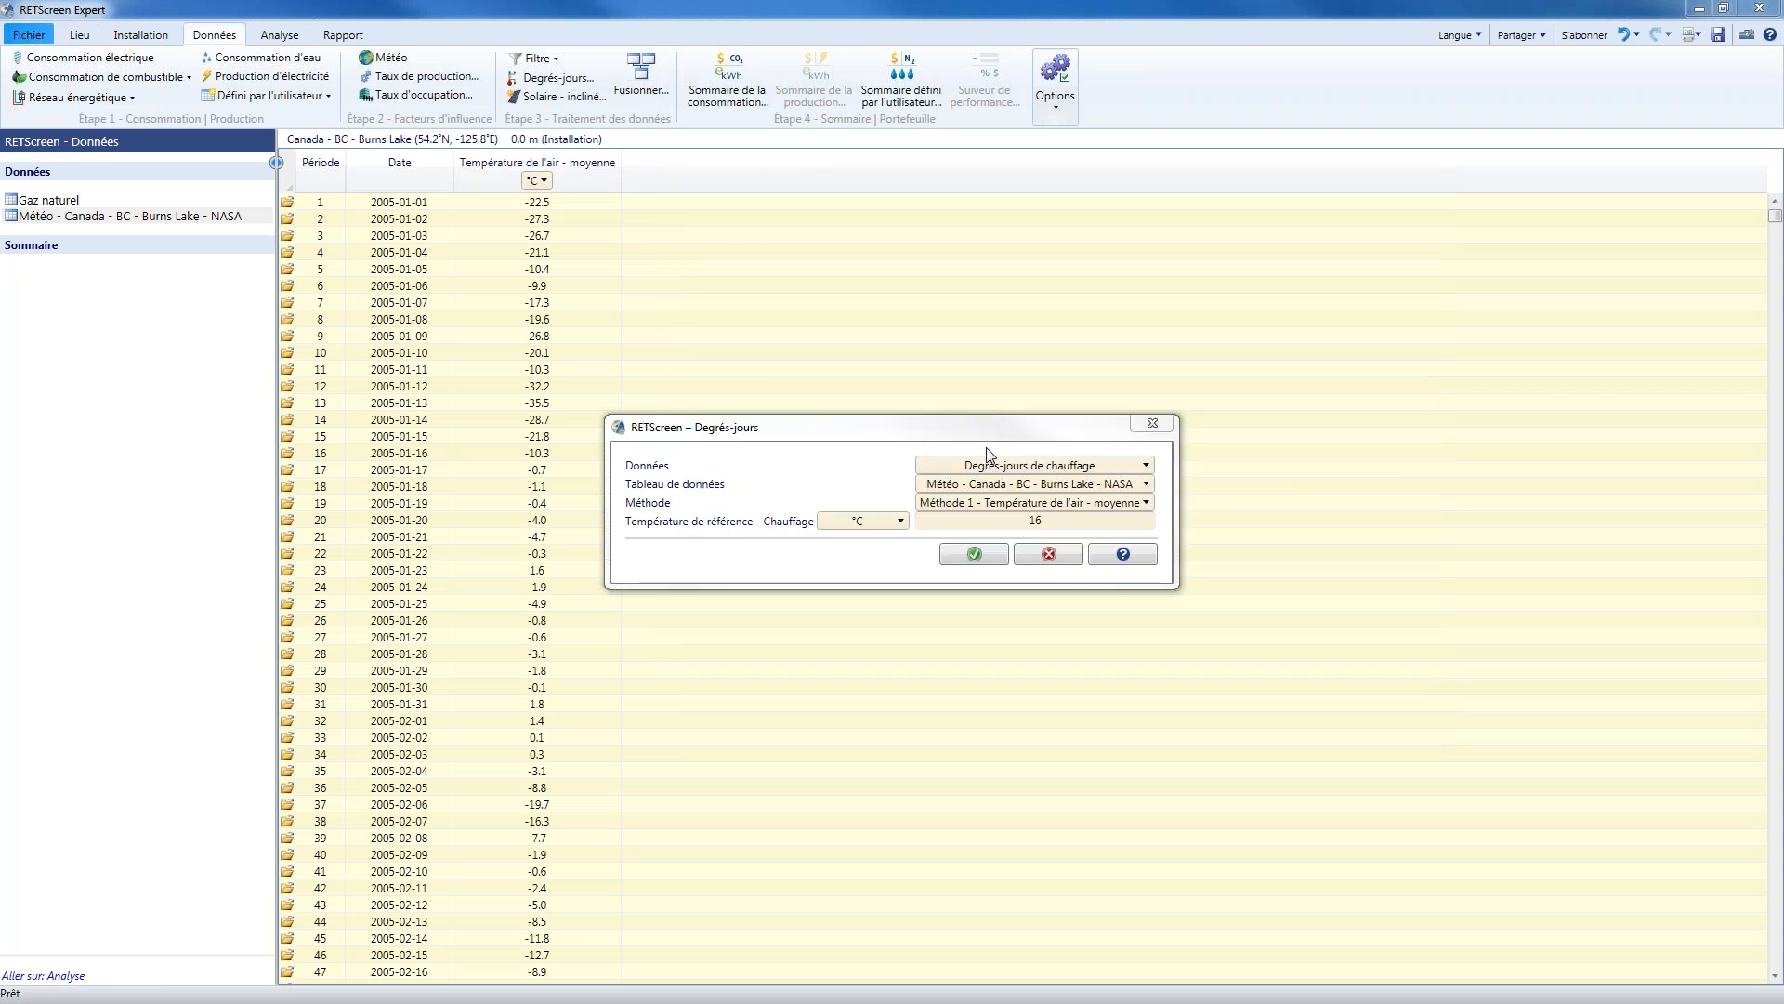
click(977, 561)
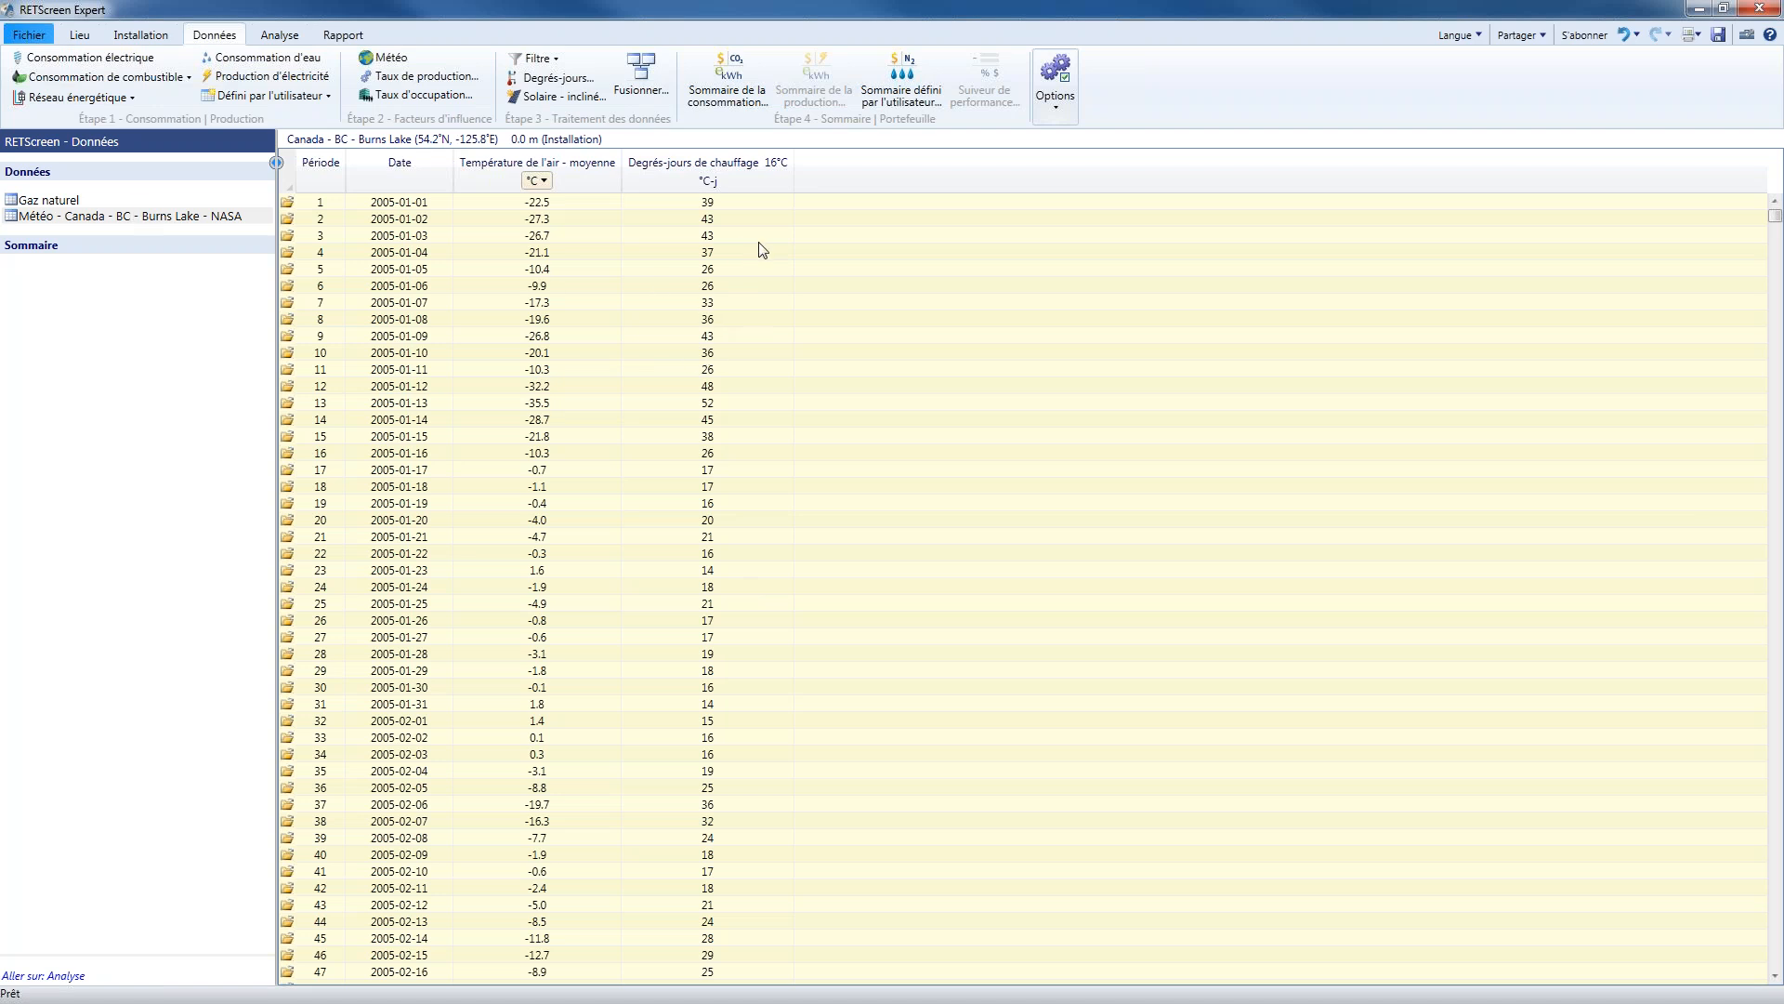
drag(794, 181, 818, 180)
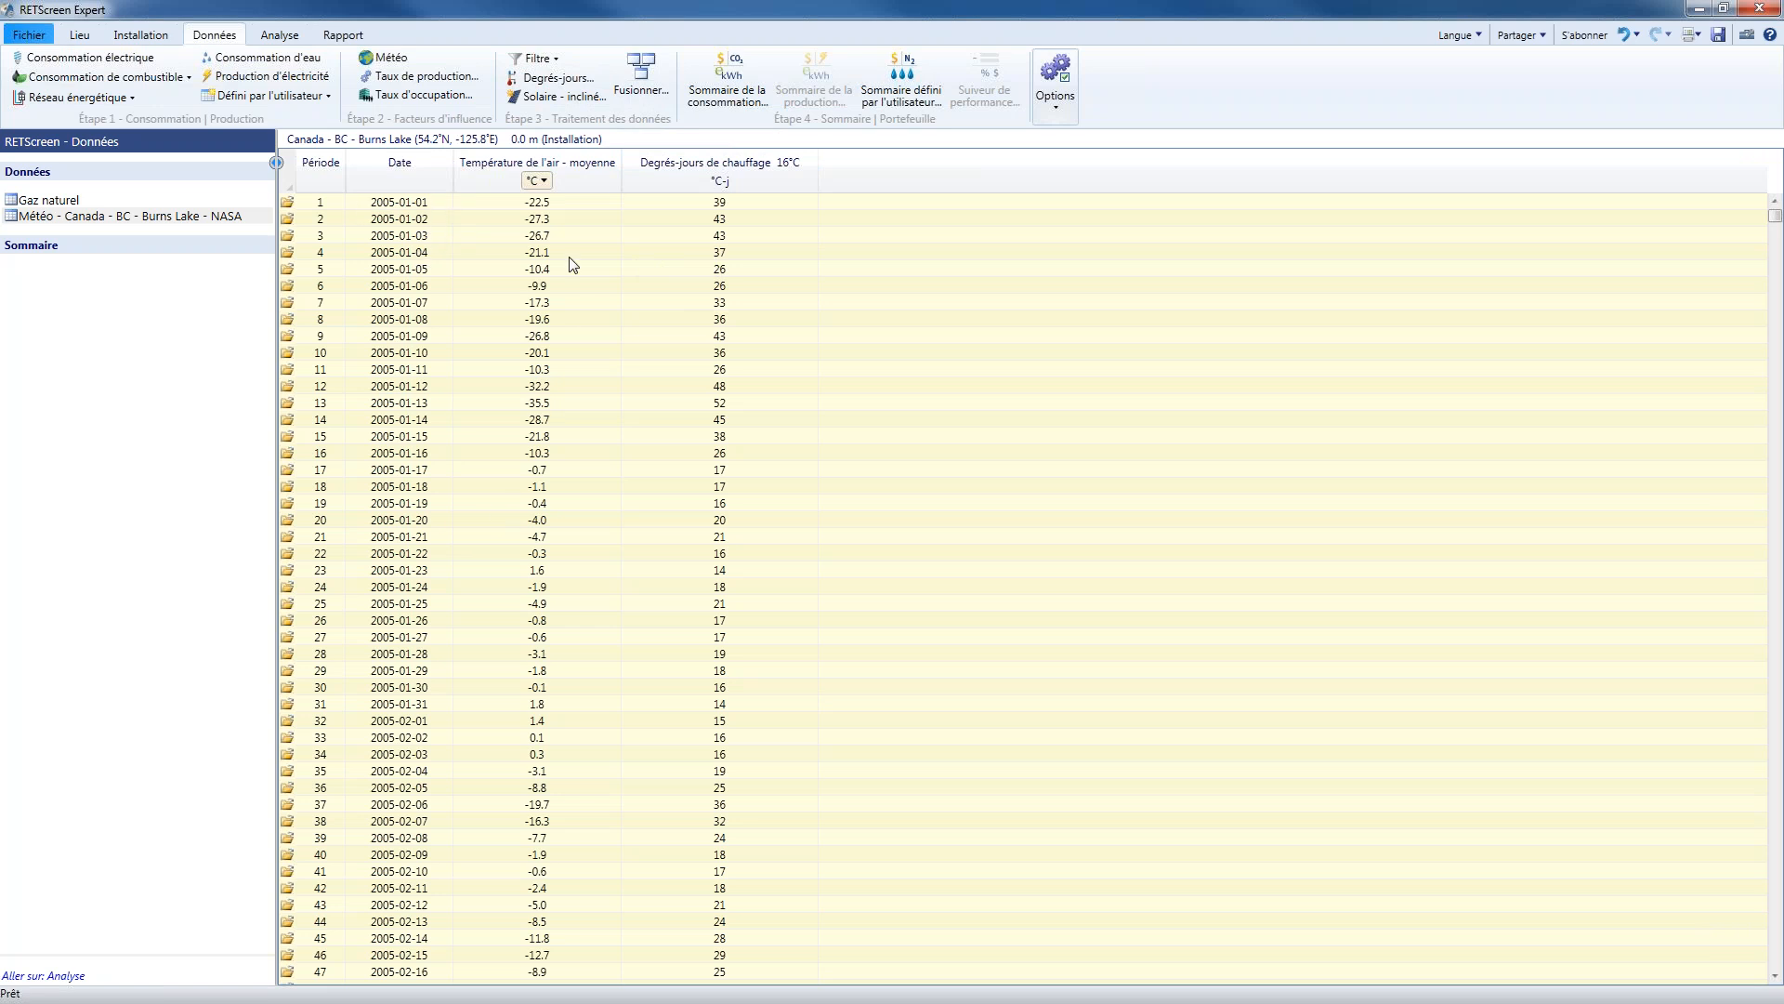
Examine the daily heating degree-days in the weather table and the period durations in the Gaz naturel table
click(760, 218)
click(755, 235)
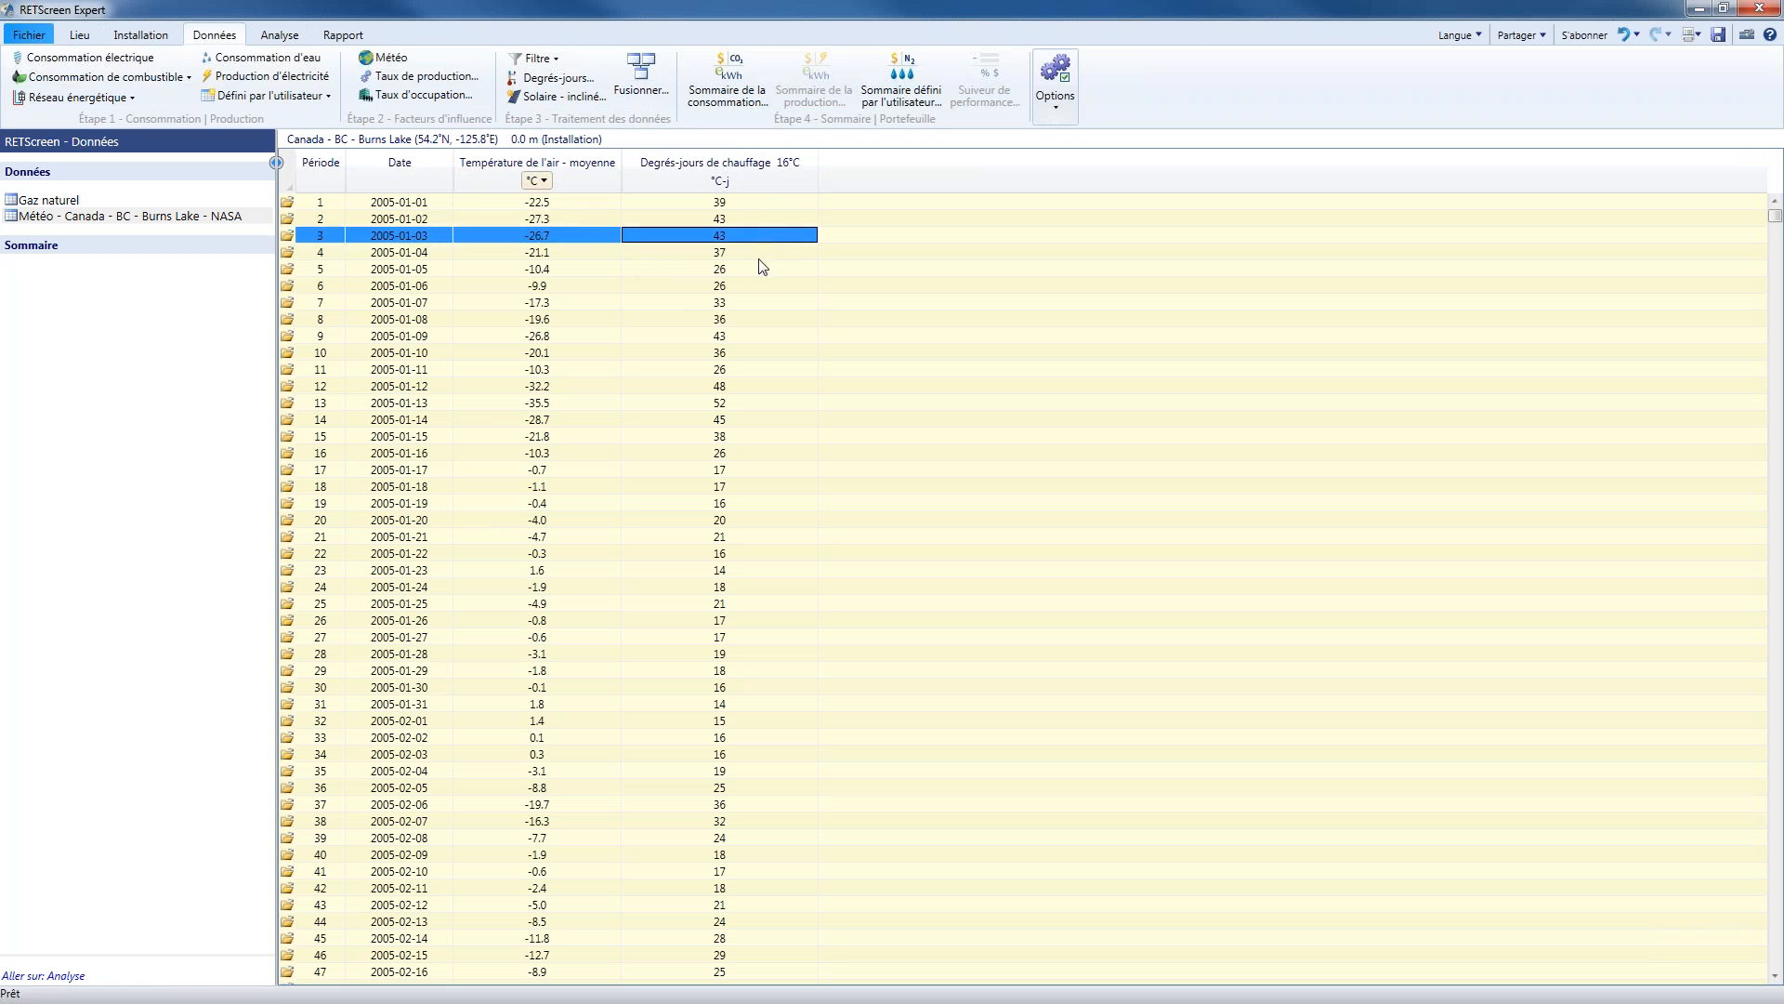
click(759, 258)
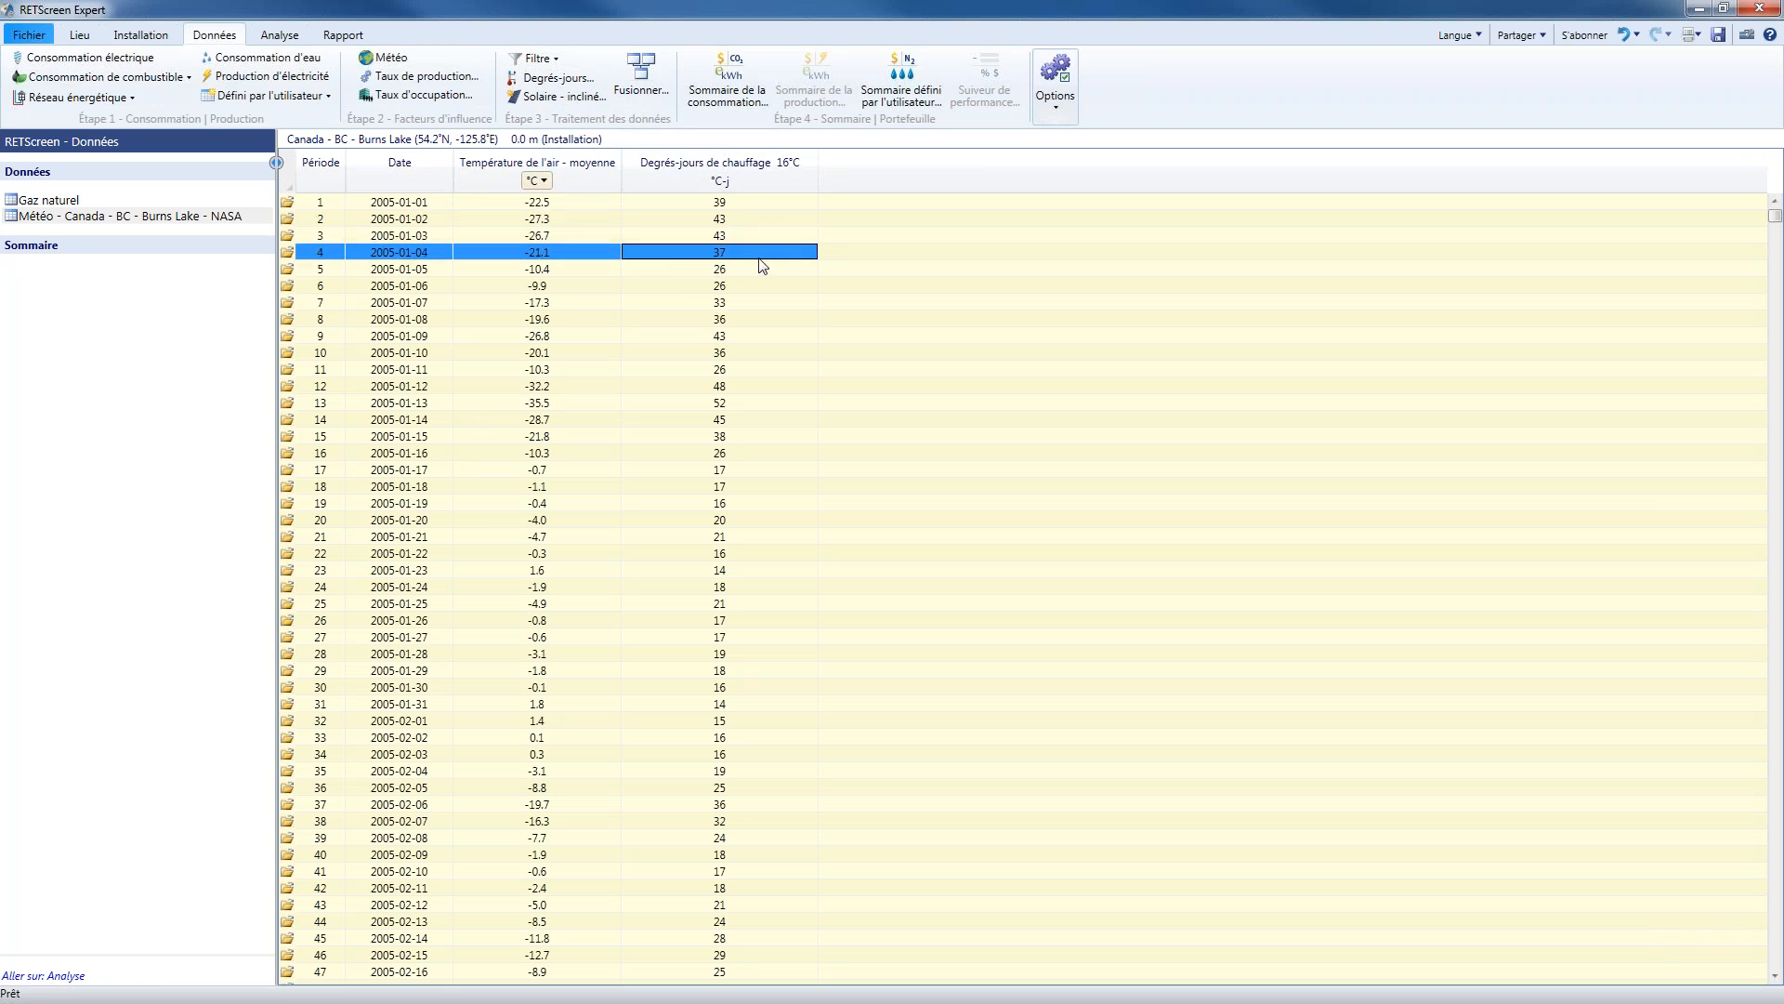
click(50, 202)
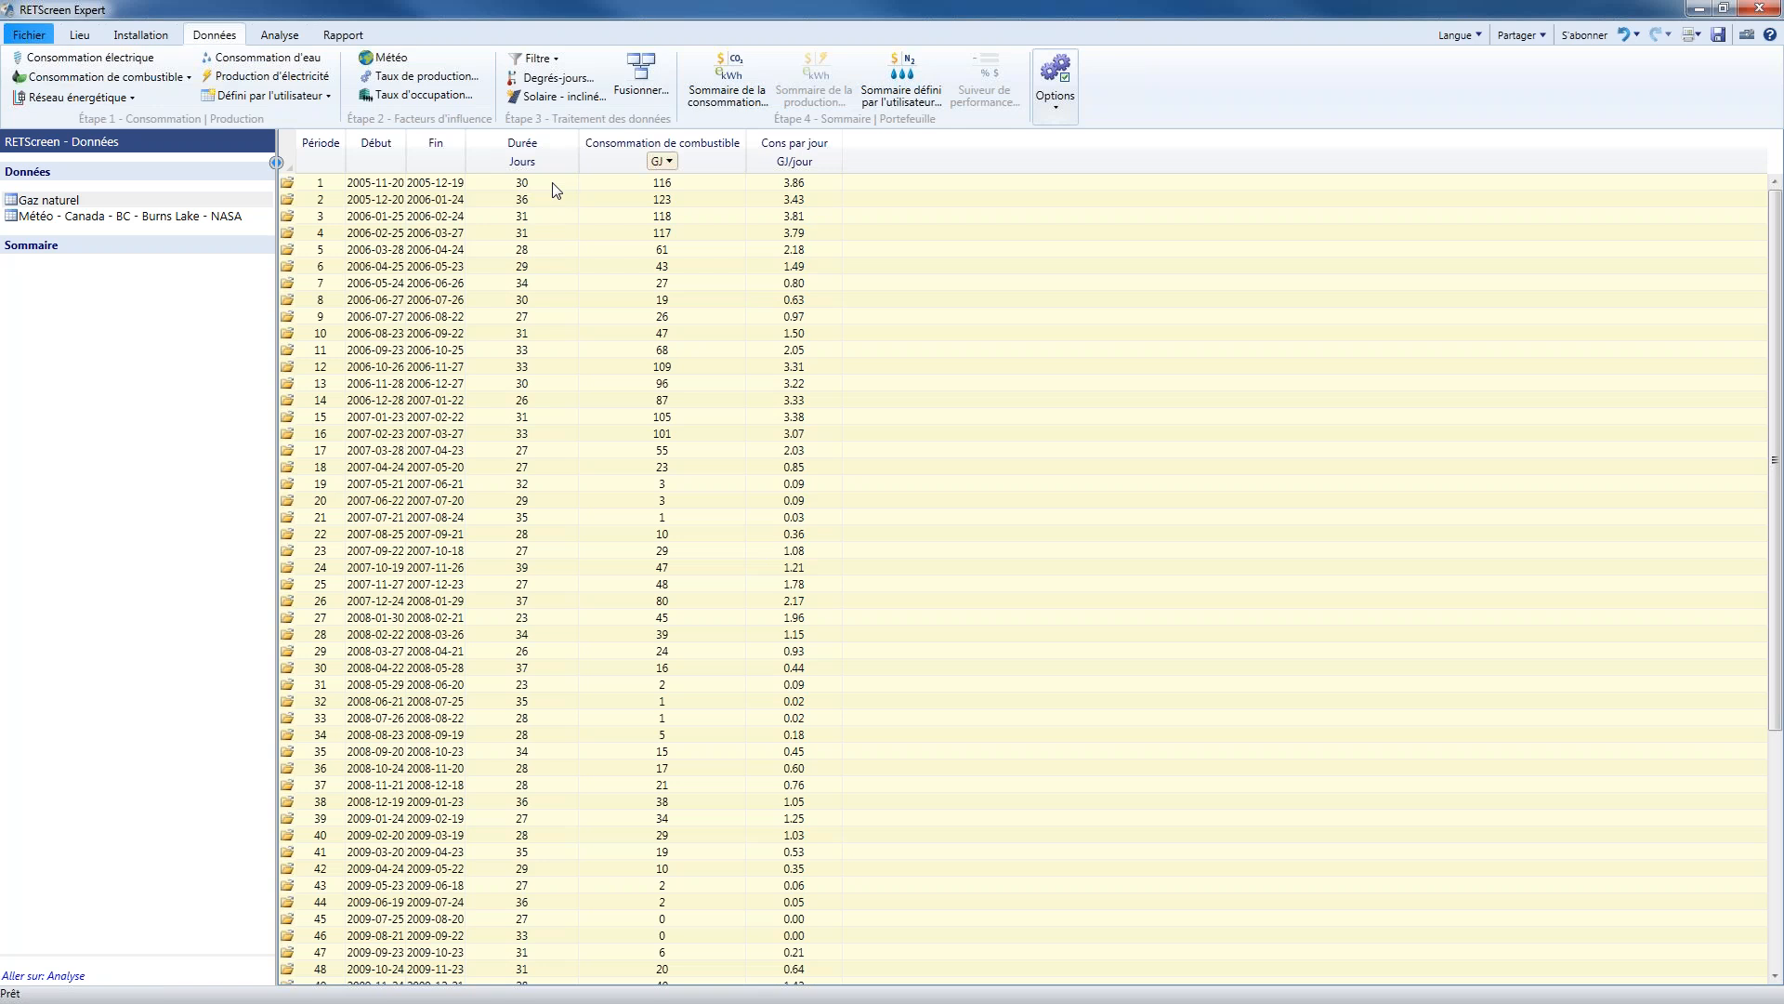
click(555, 189)
click(552, 202)
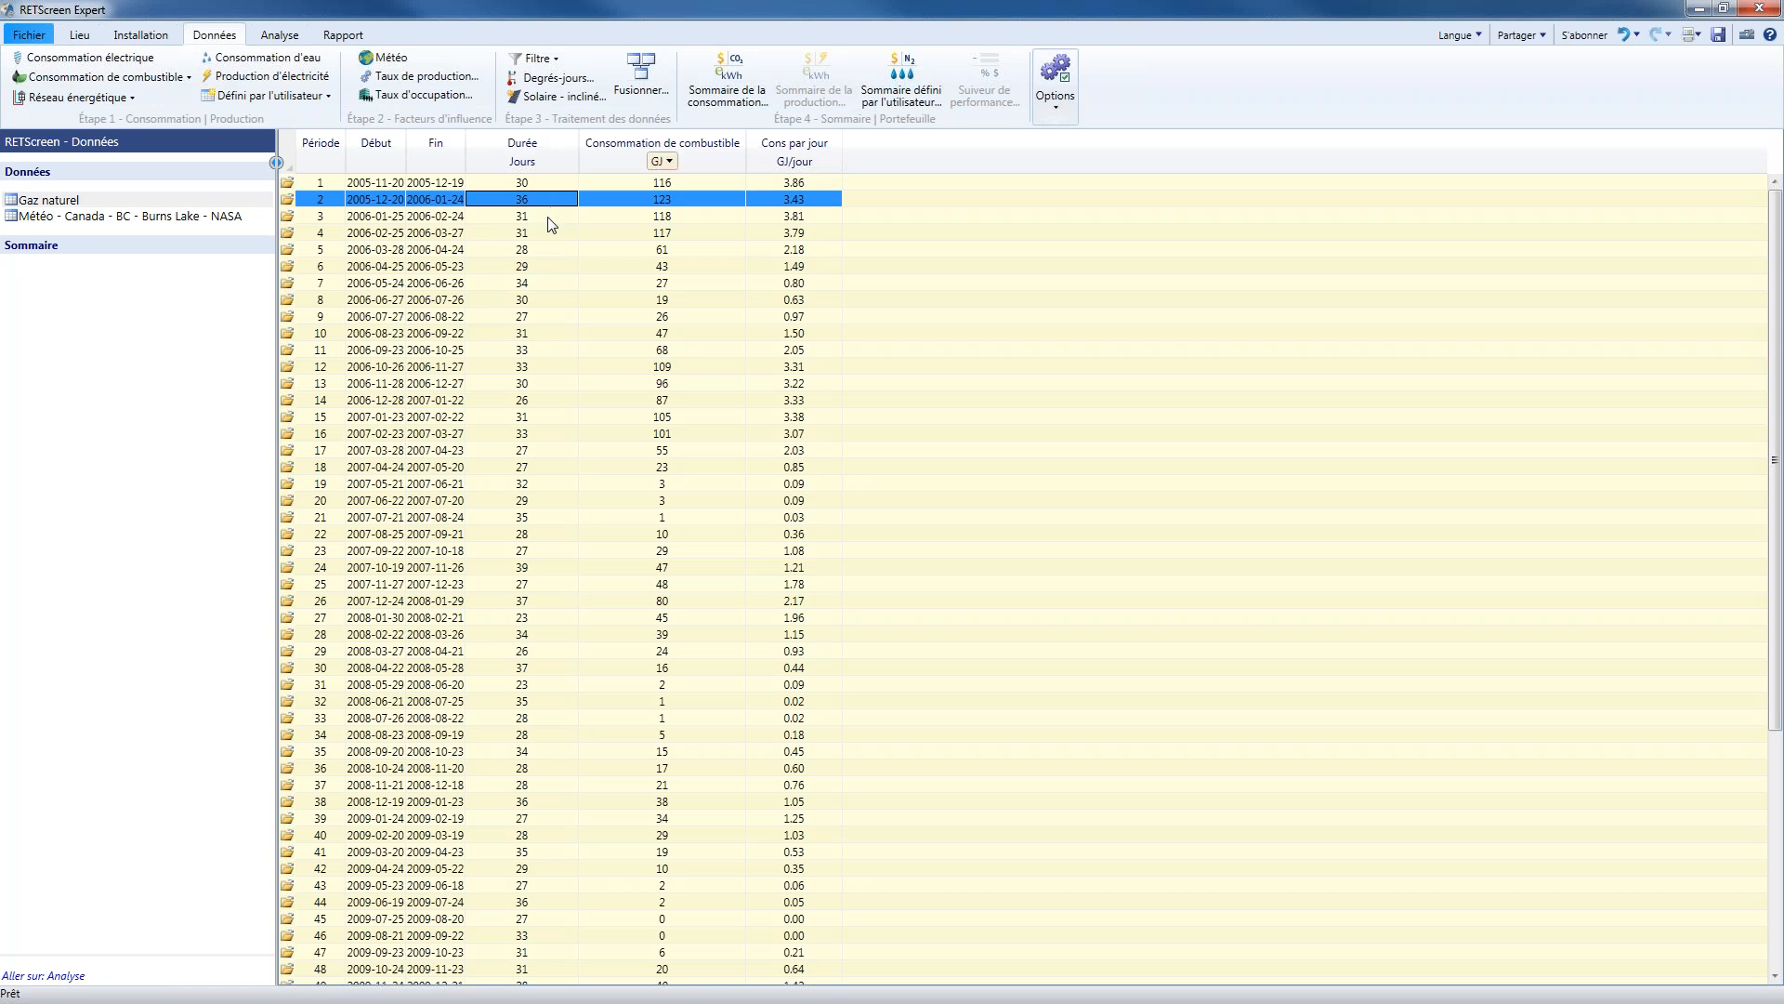
click(549, 221)
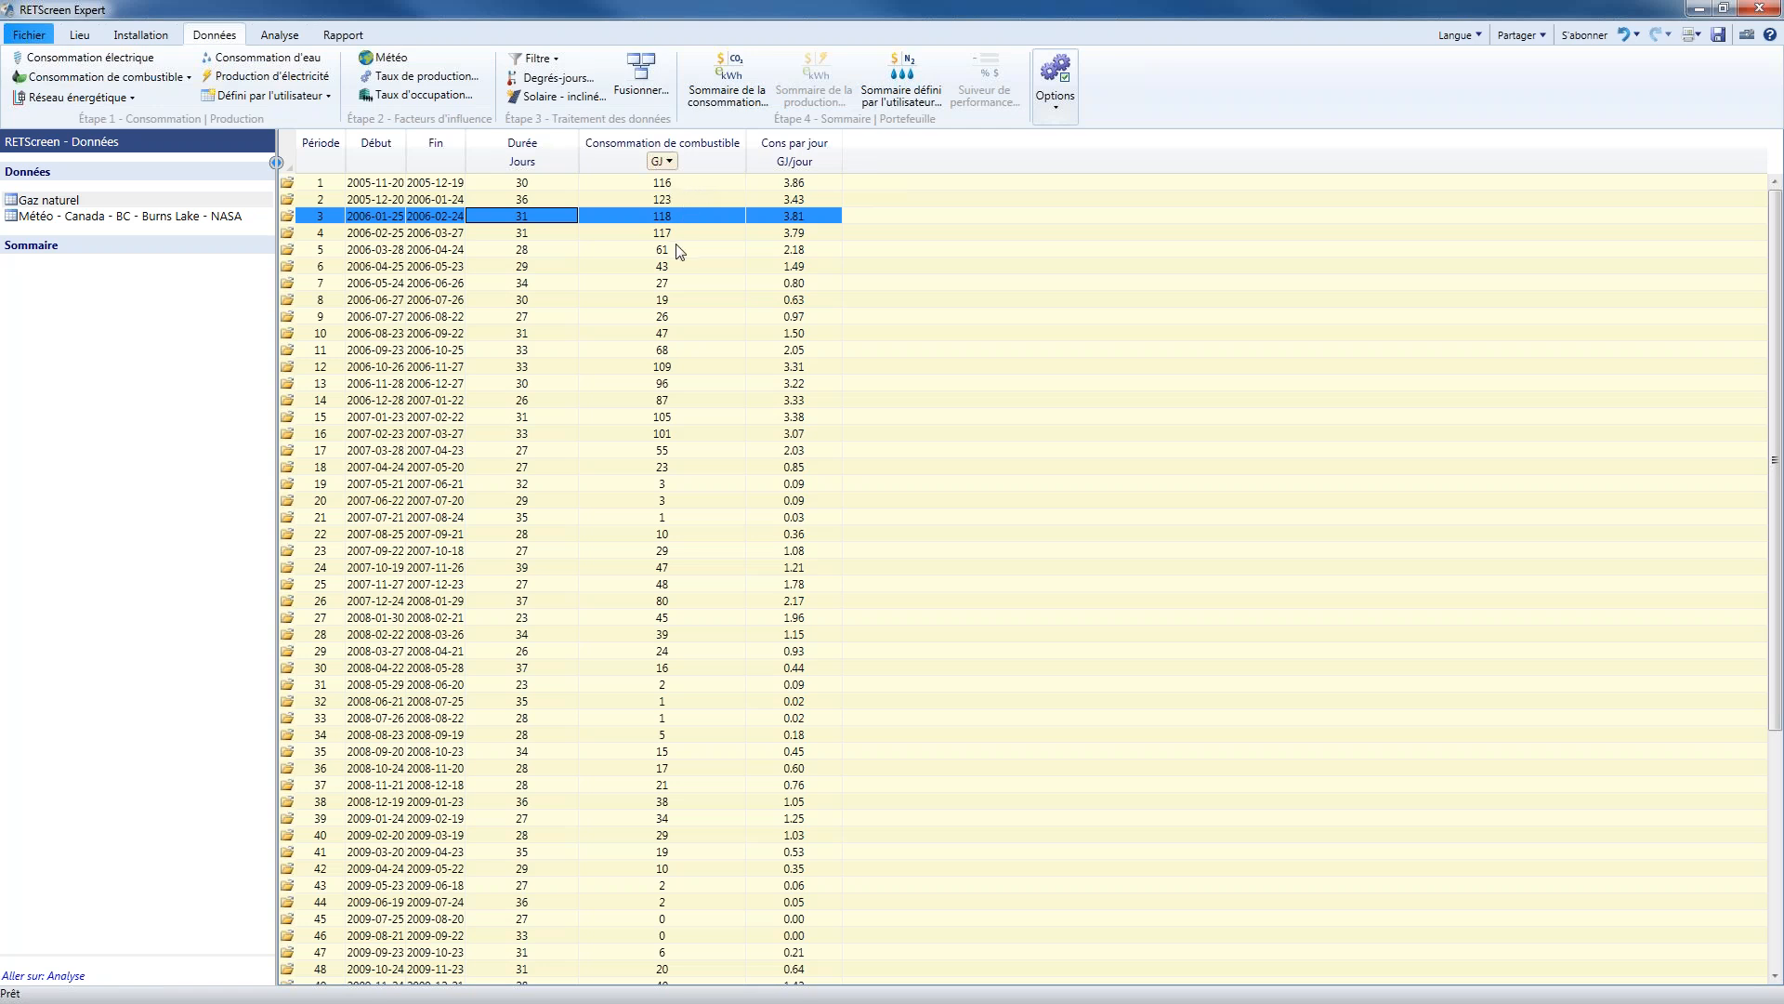
Merge the Degrés-jours de chauffage 16°C data from the Burns Lake NASA weather table into the Gaz naturel table
click(643, 78)
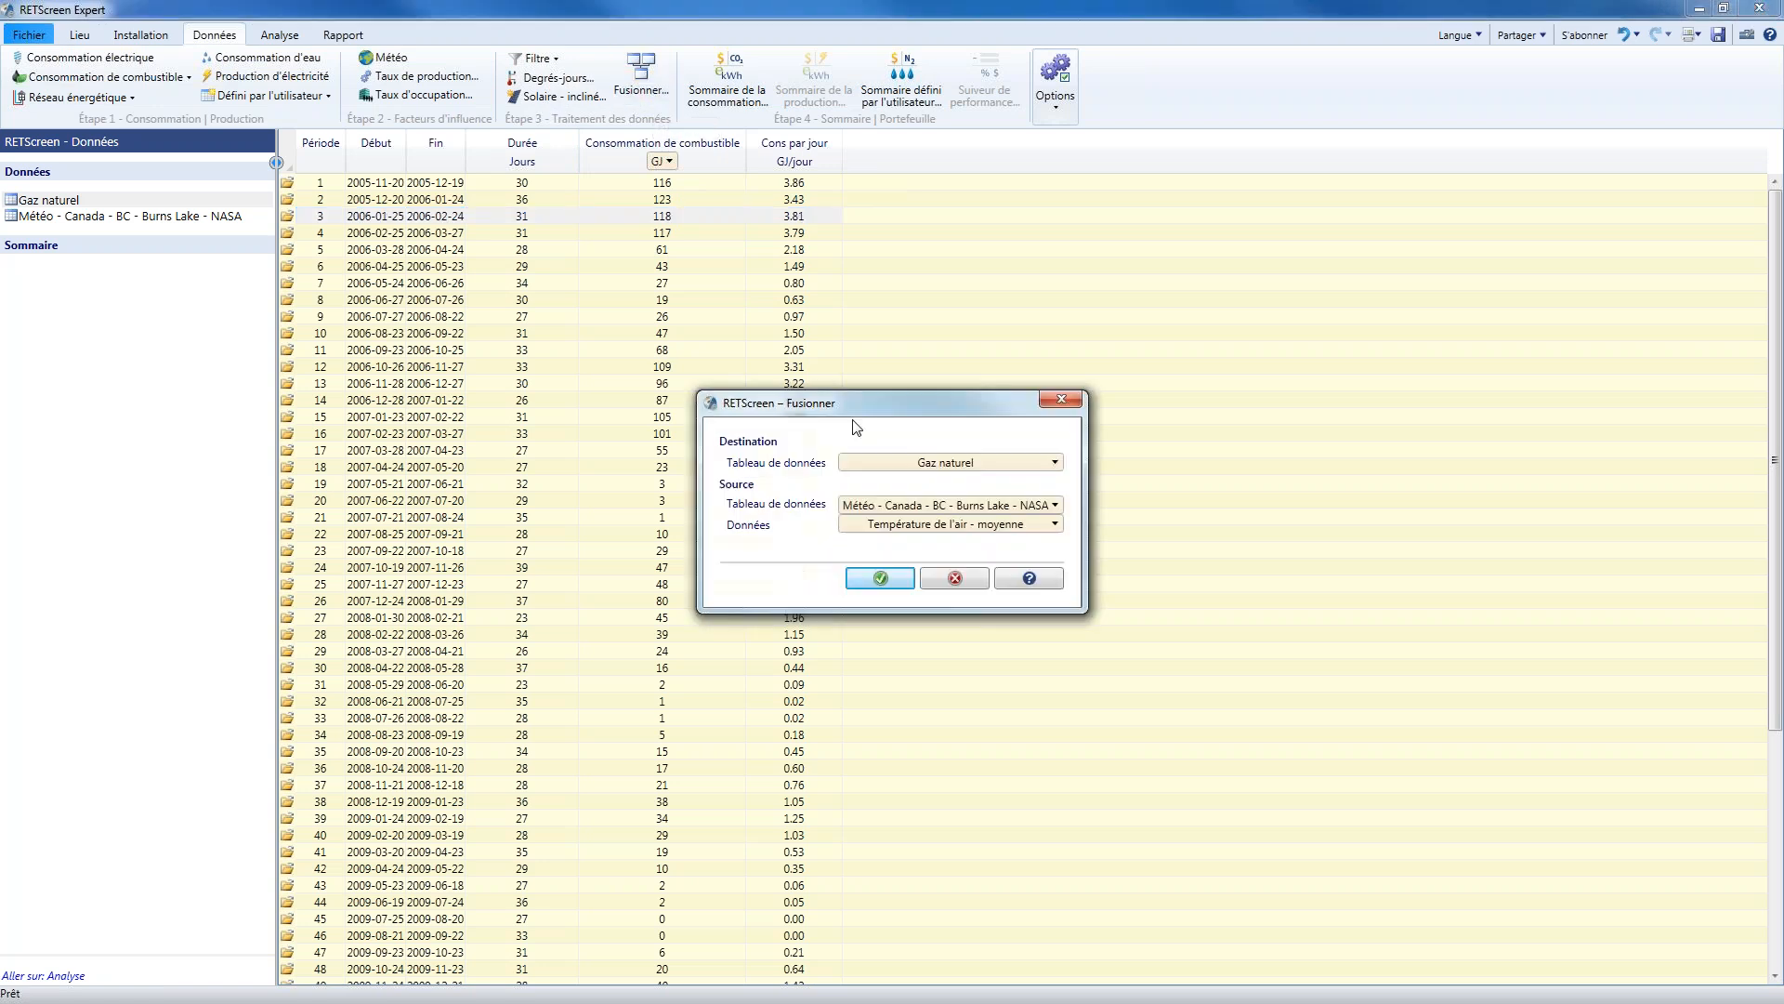
drag(848, 403, 790, 299)
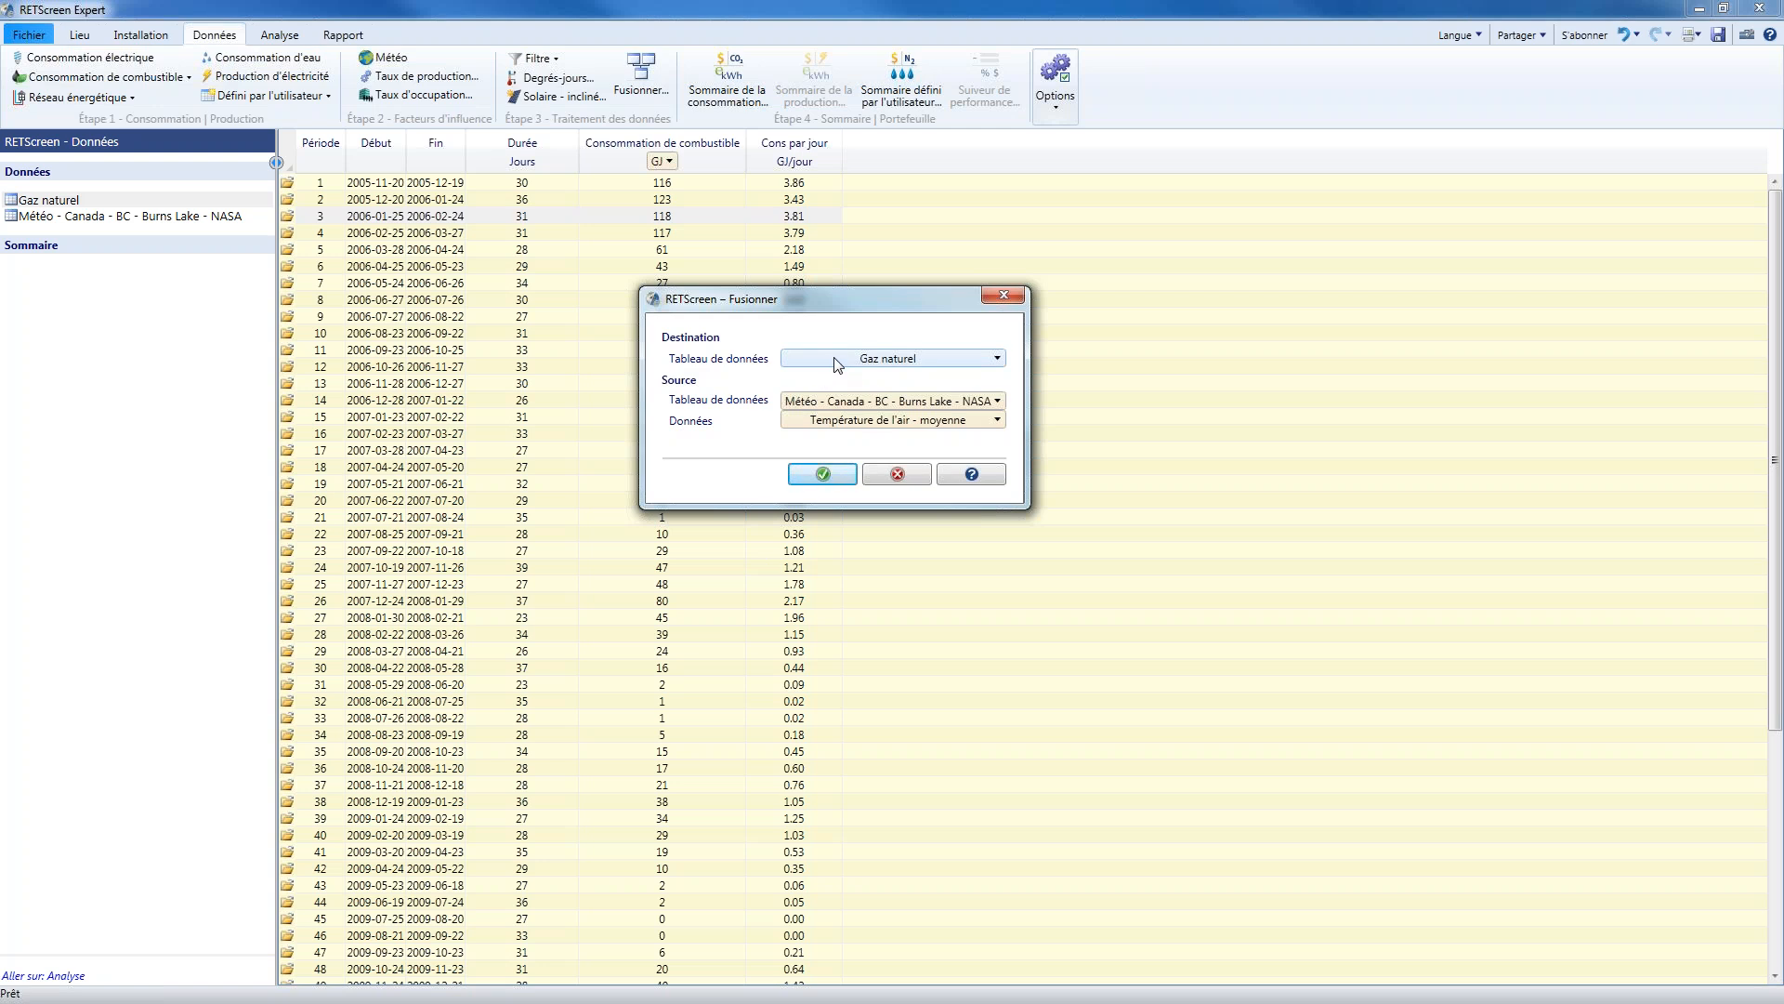
click(883, 422)
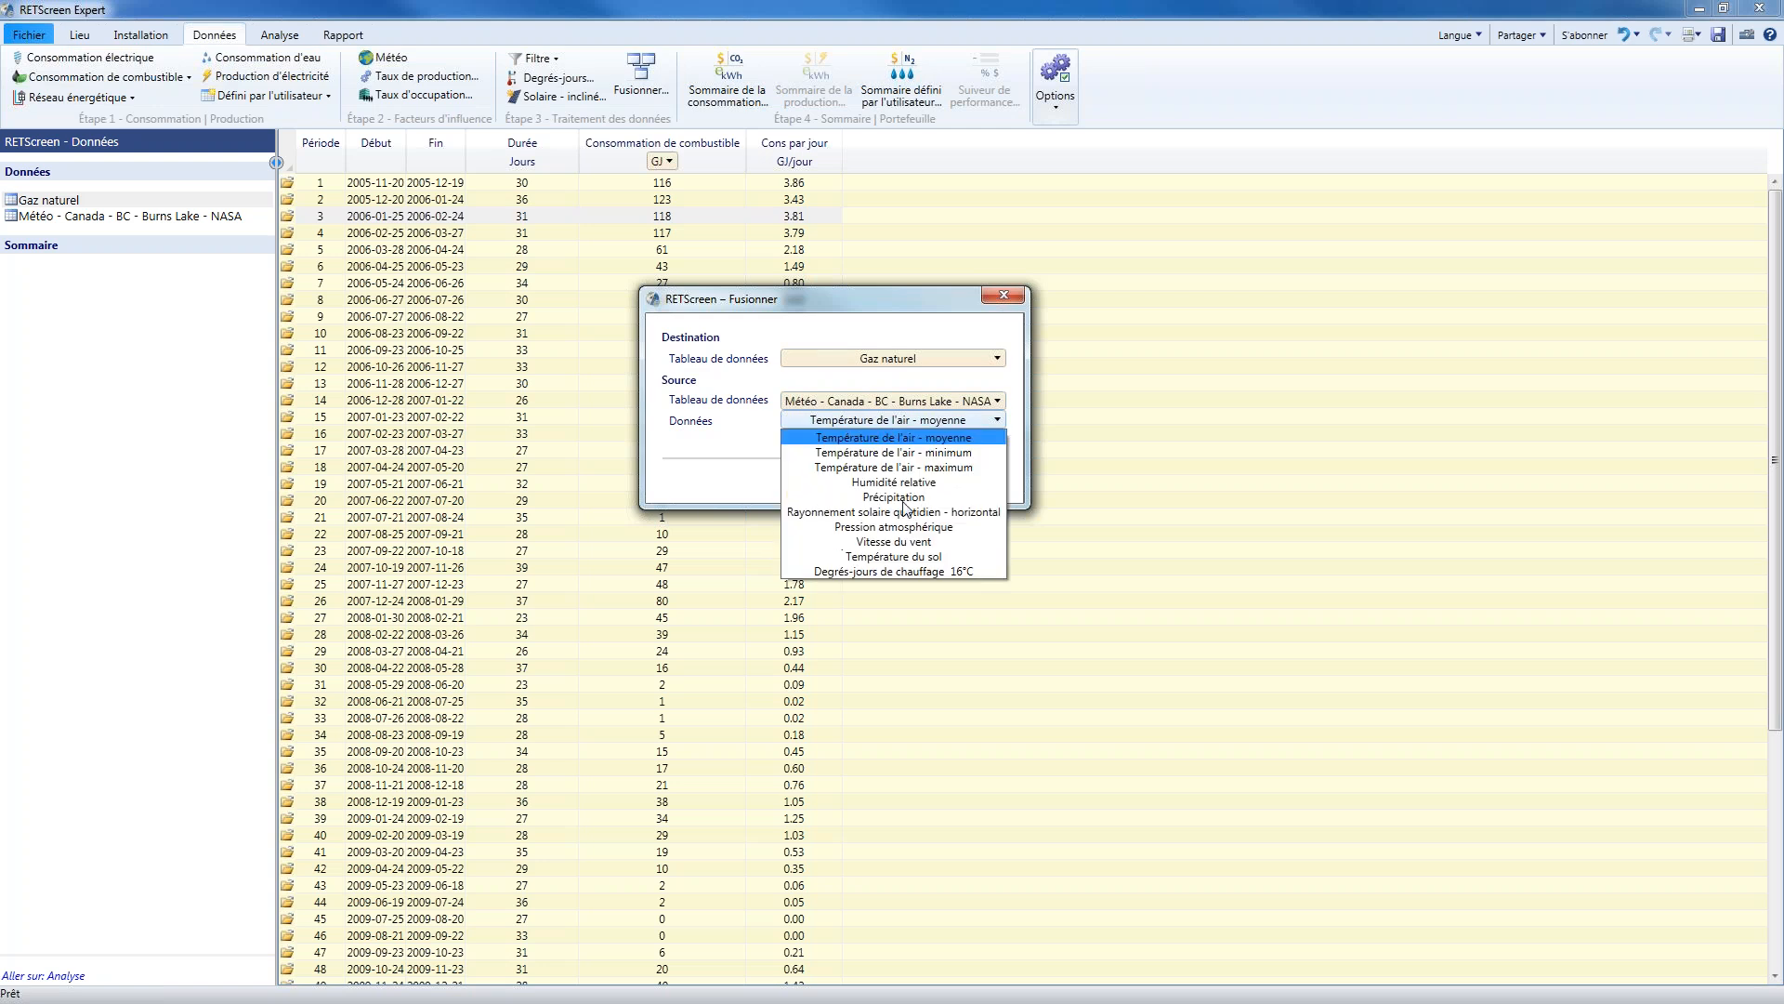
click(938, 571)
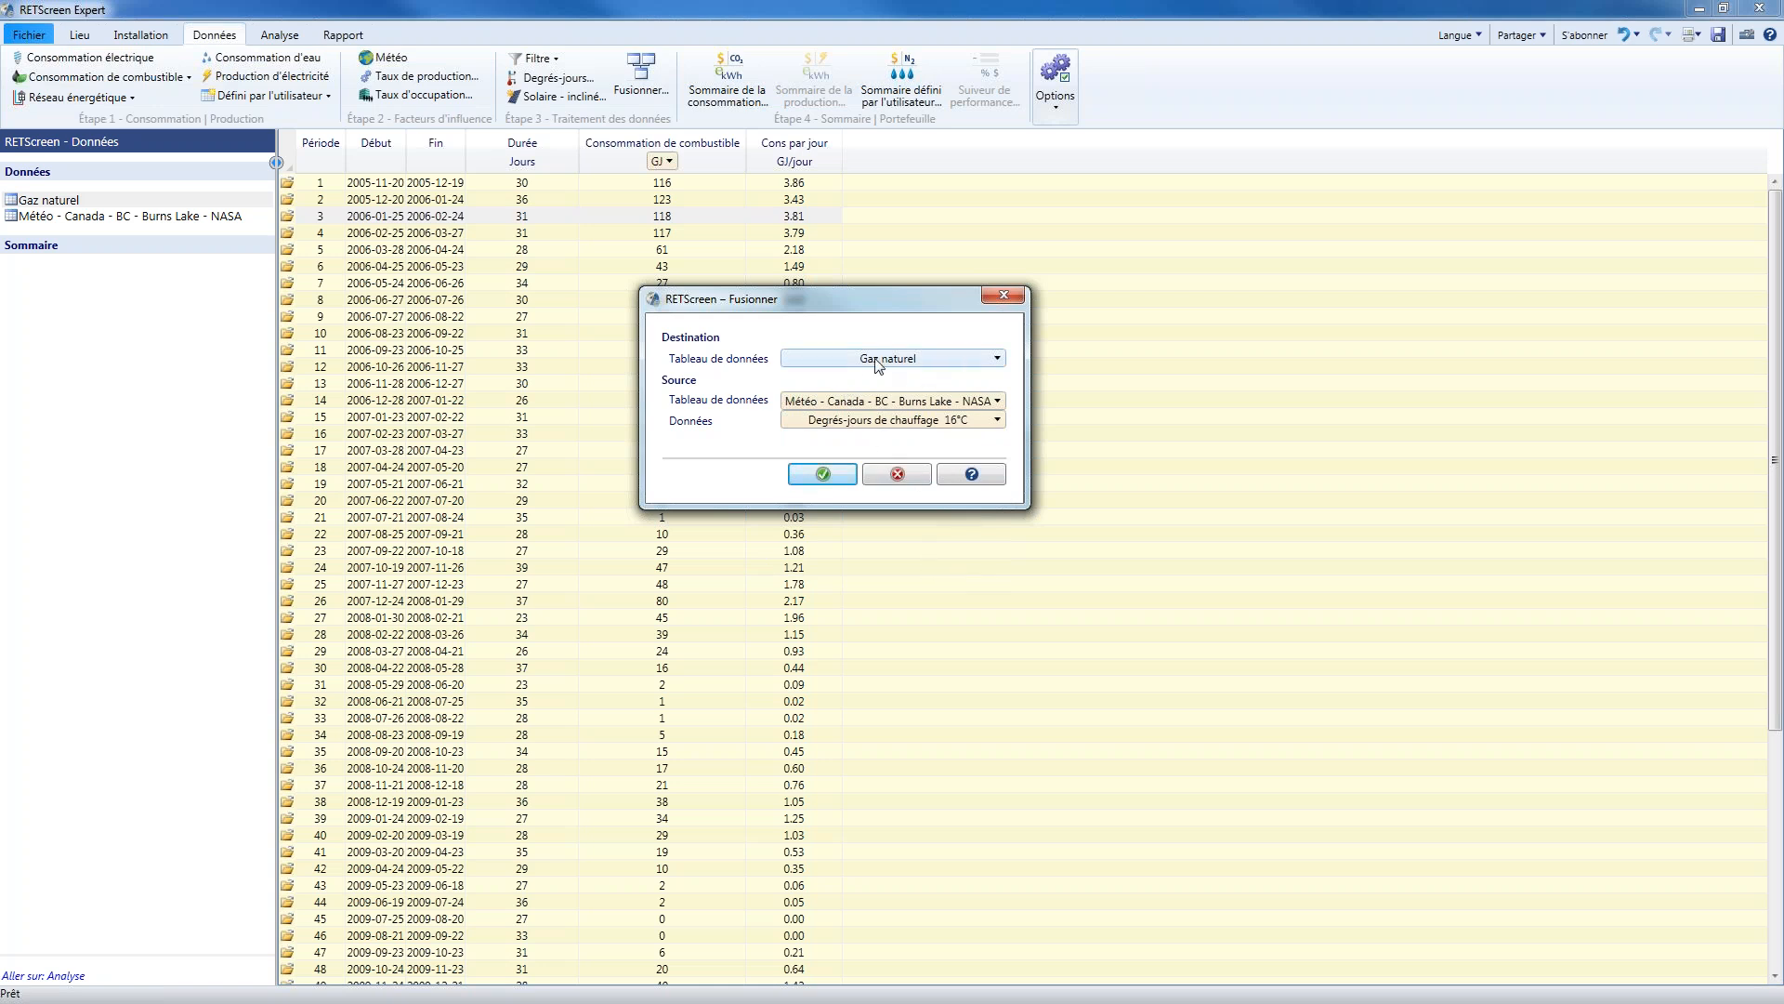
click(822, 475)
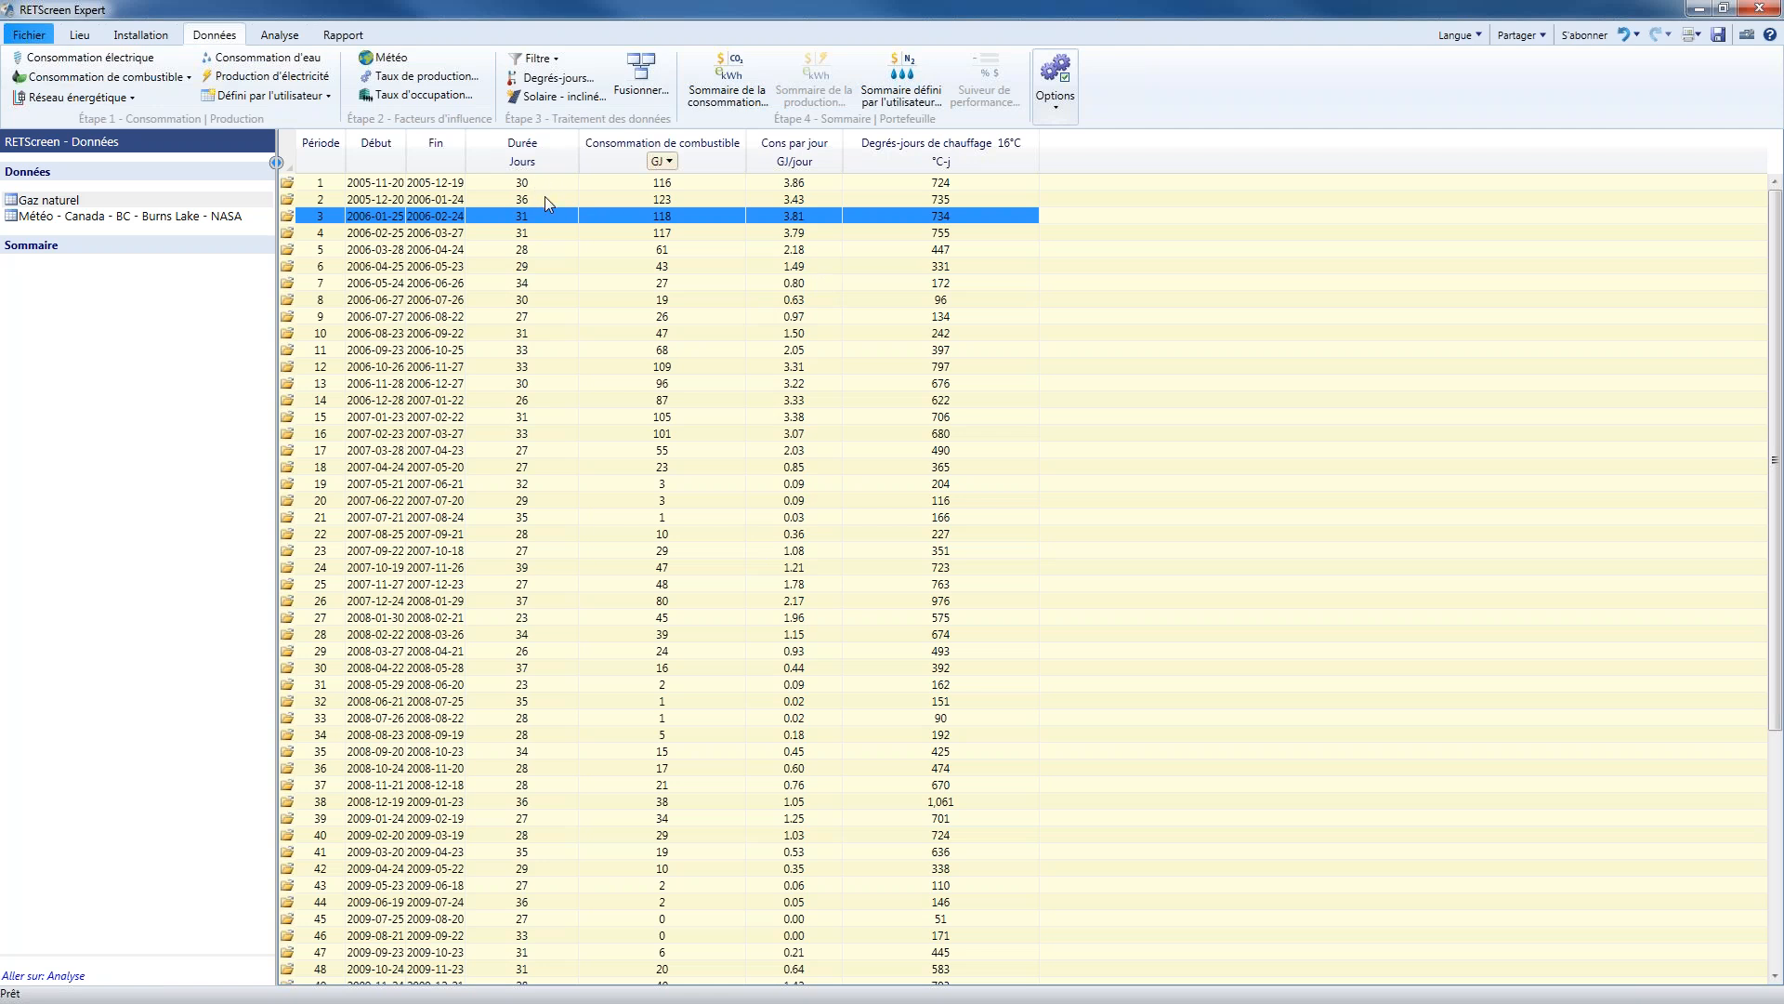
click(541, 253)
click(543, 267)
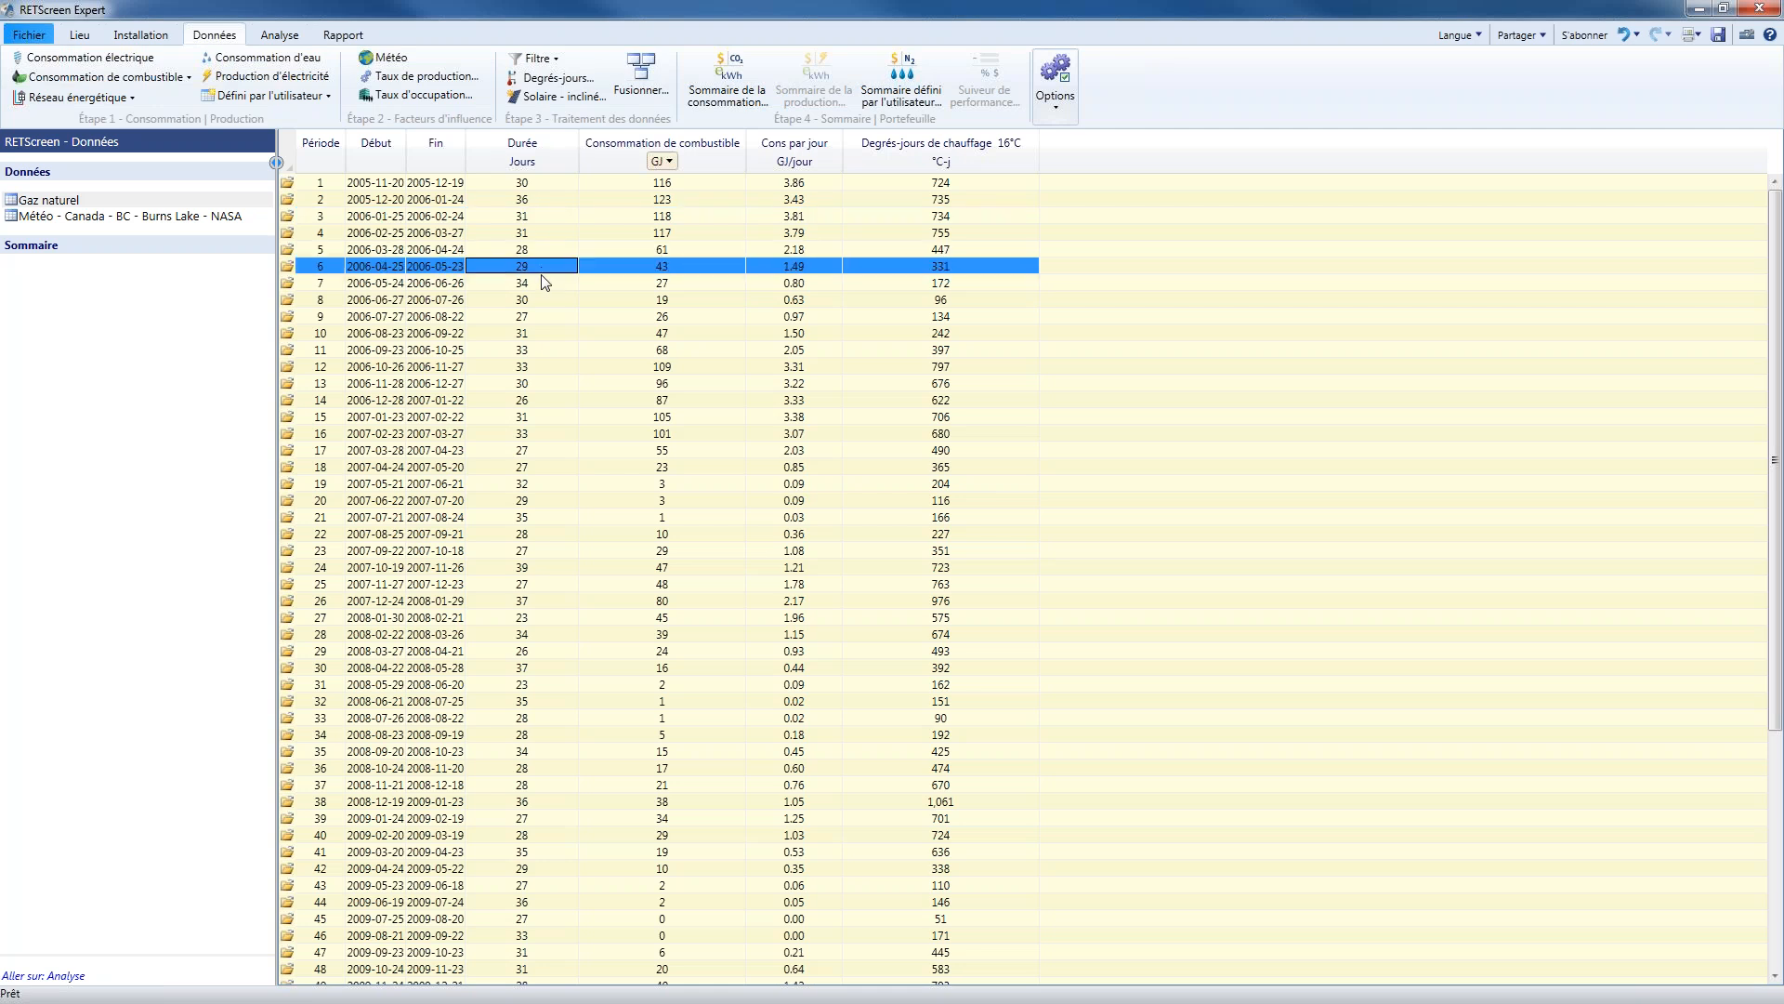
click(543, 283)
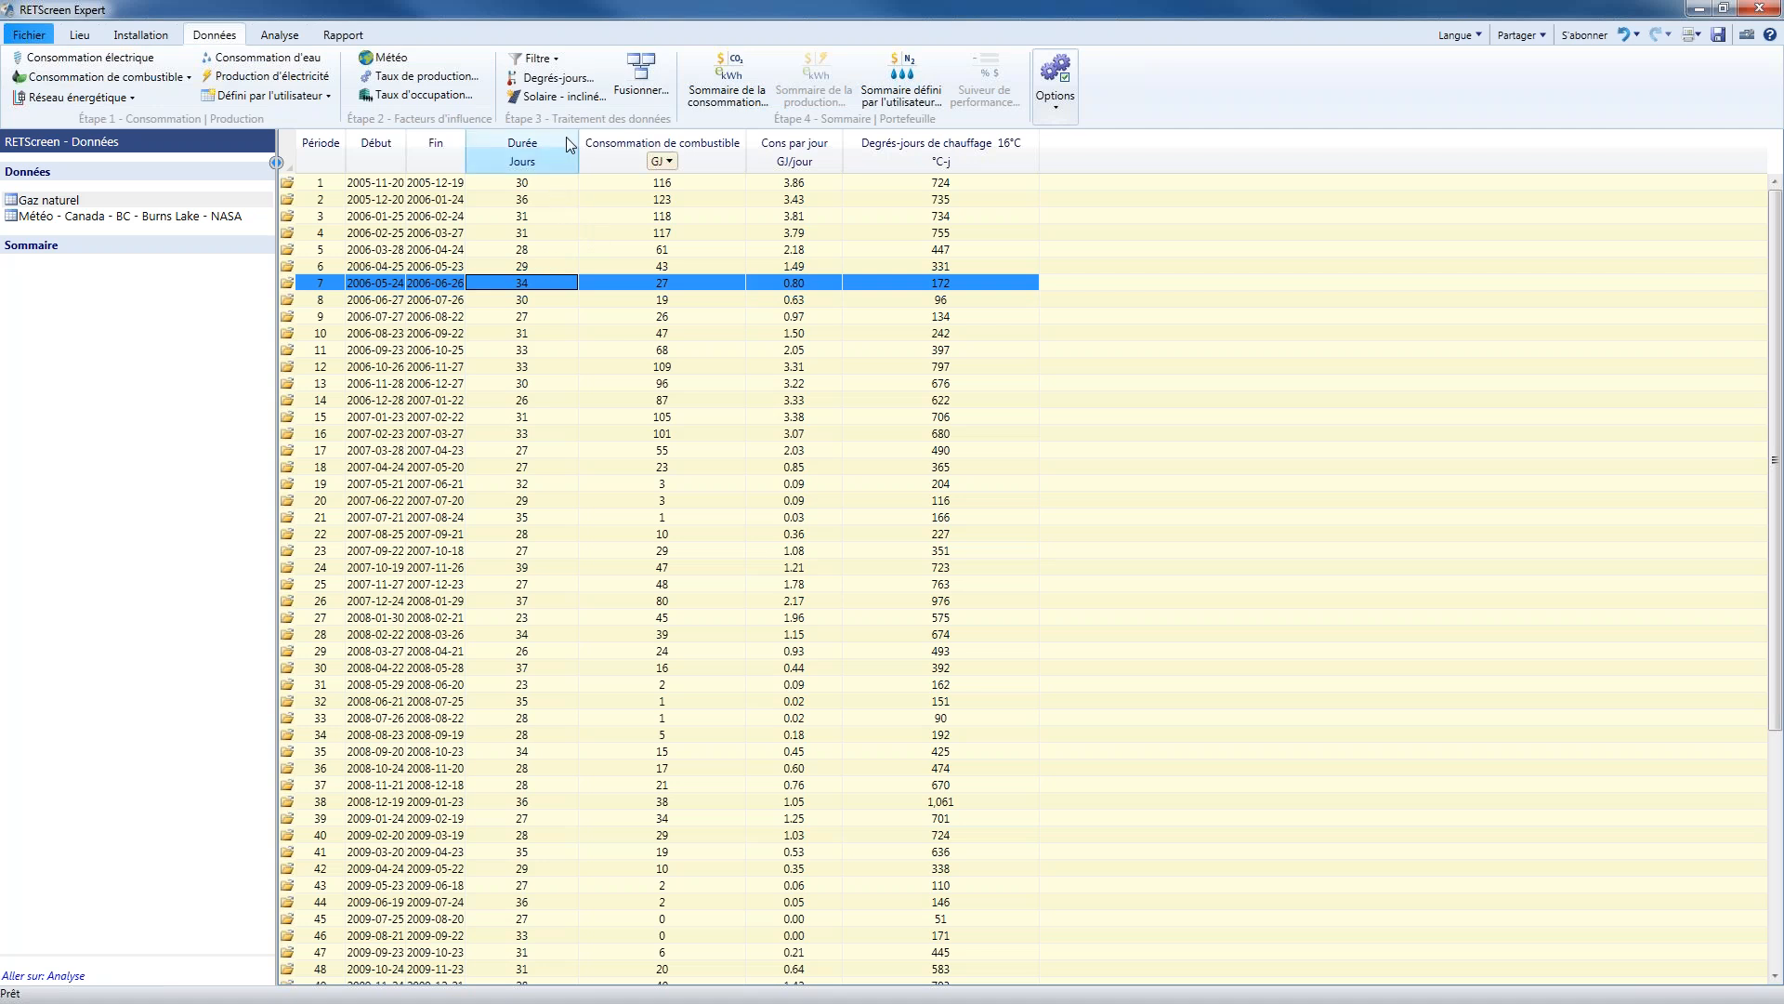
Group the Gaz naturel data by calendar year (An, Année civile) and open the yearly table
click(553, 61)
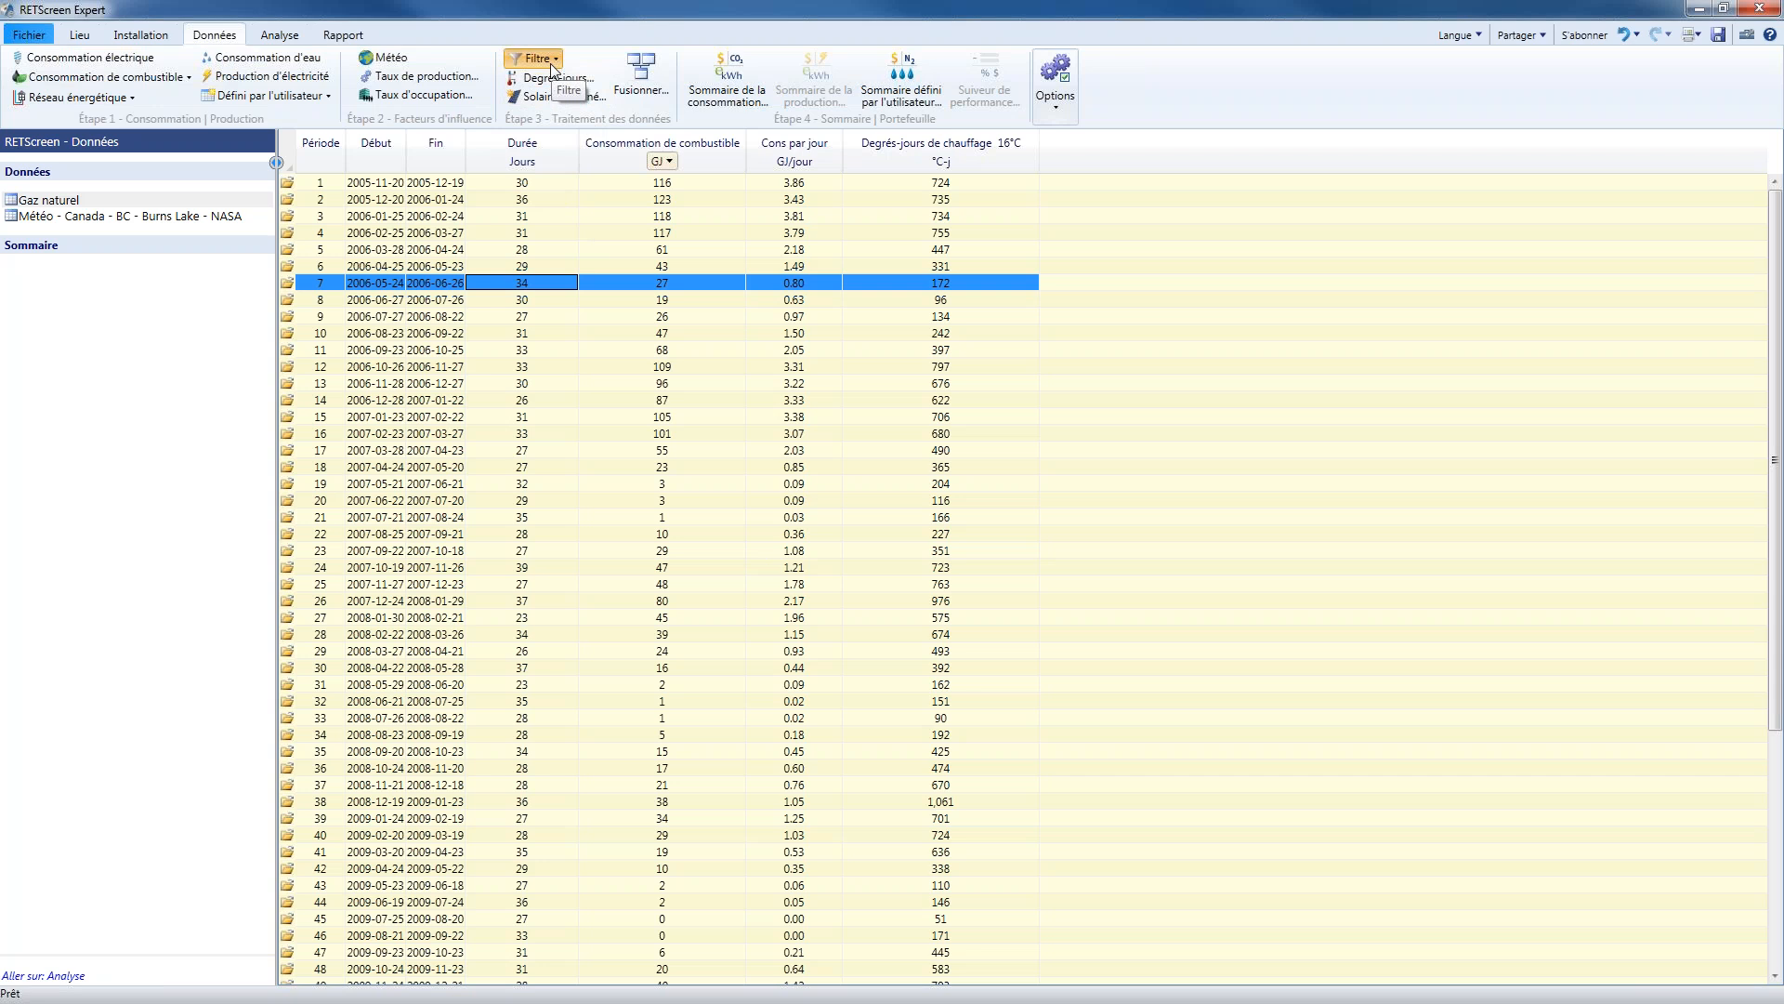
mouse_move(598, 102)
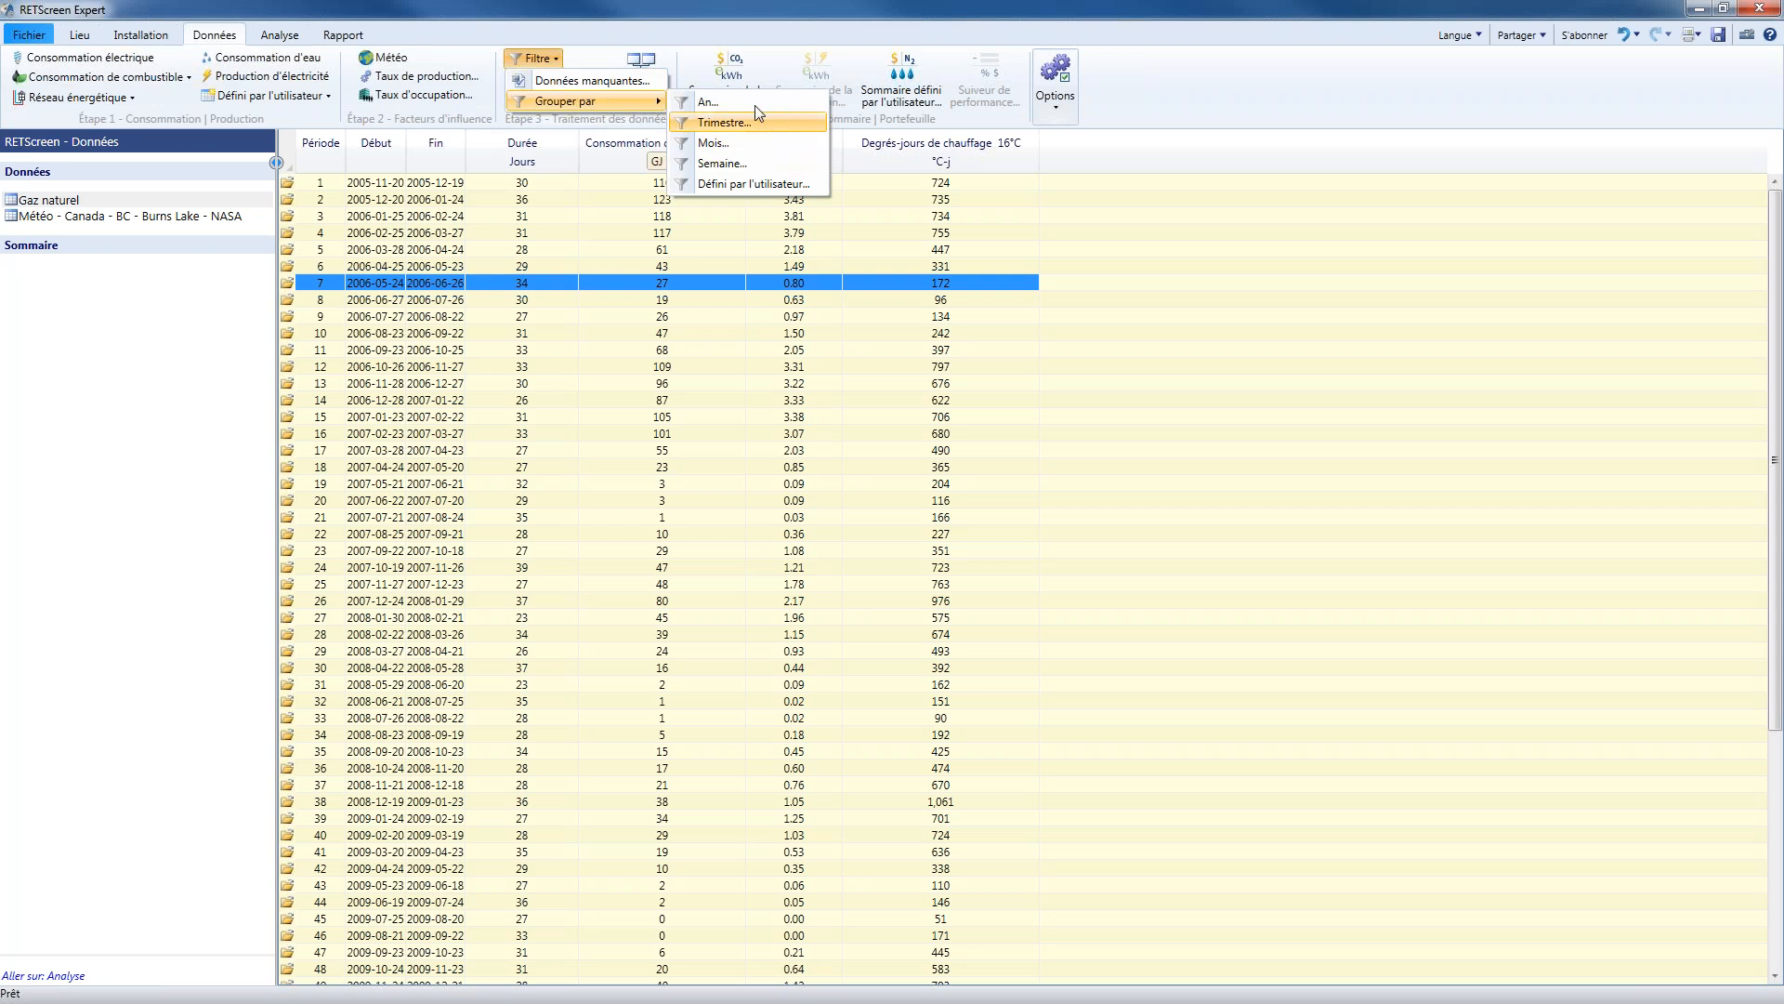
click(711, 107)
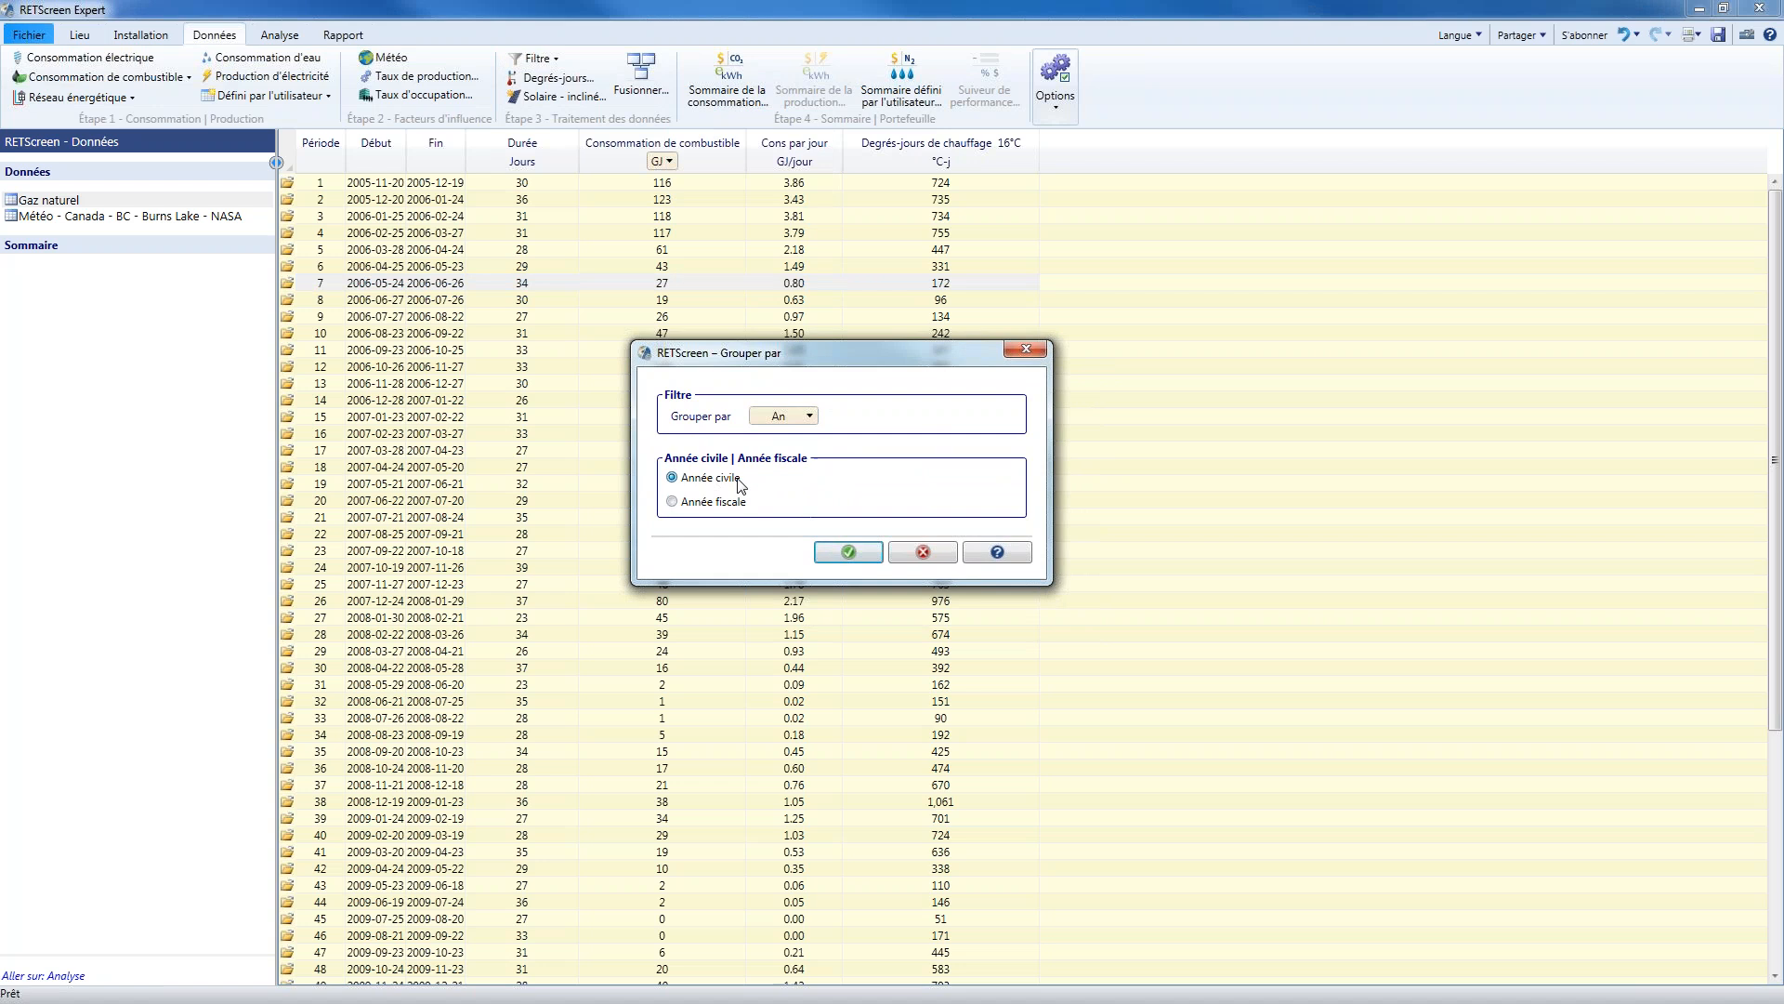
click(843, 554)
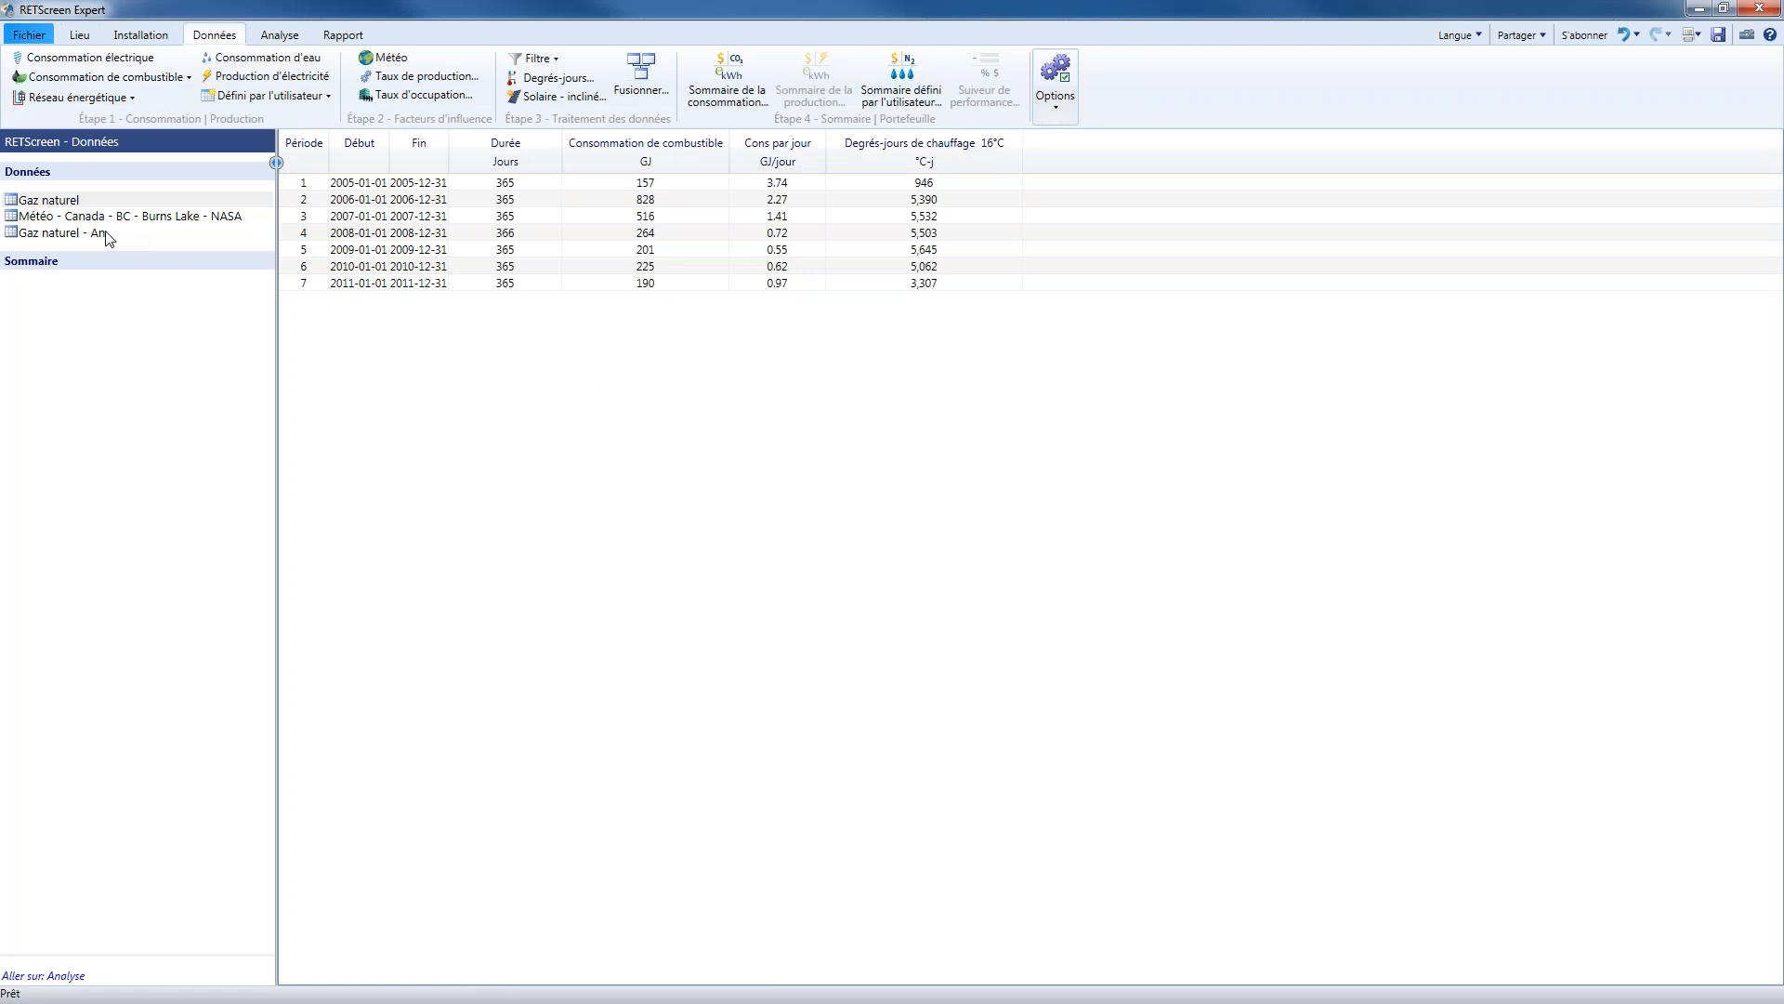
click(80, 234)
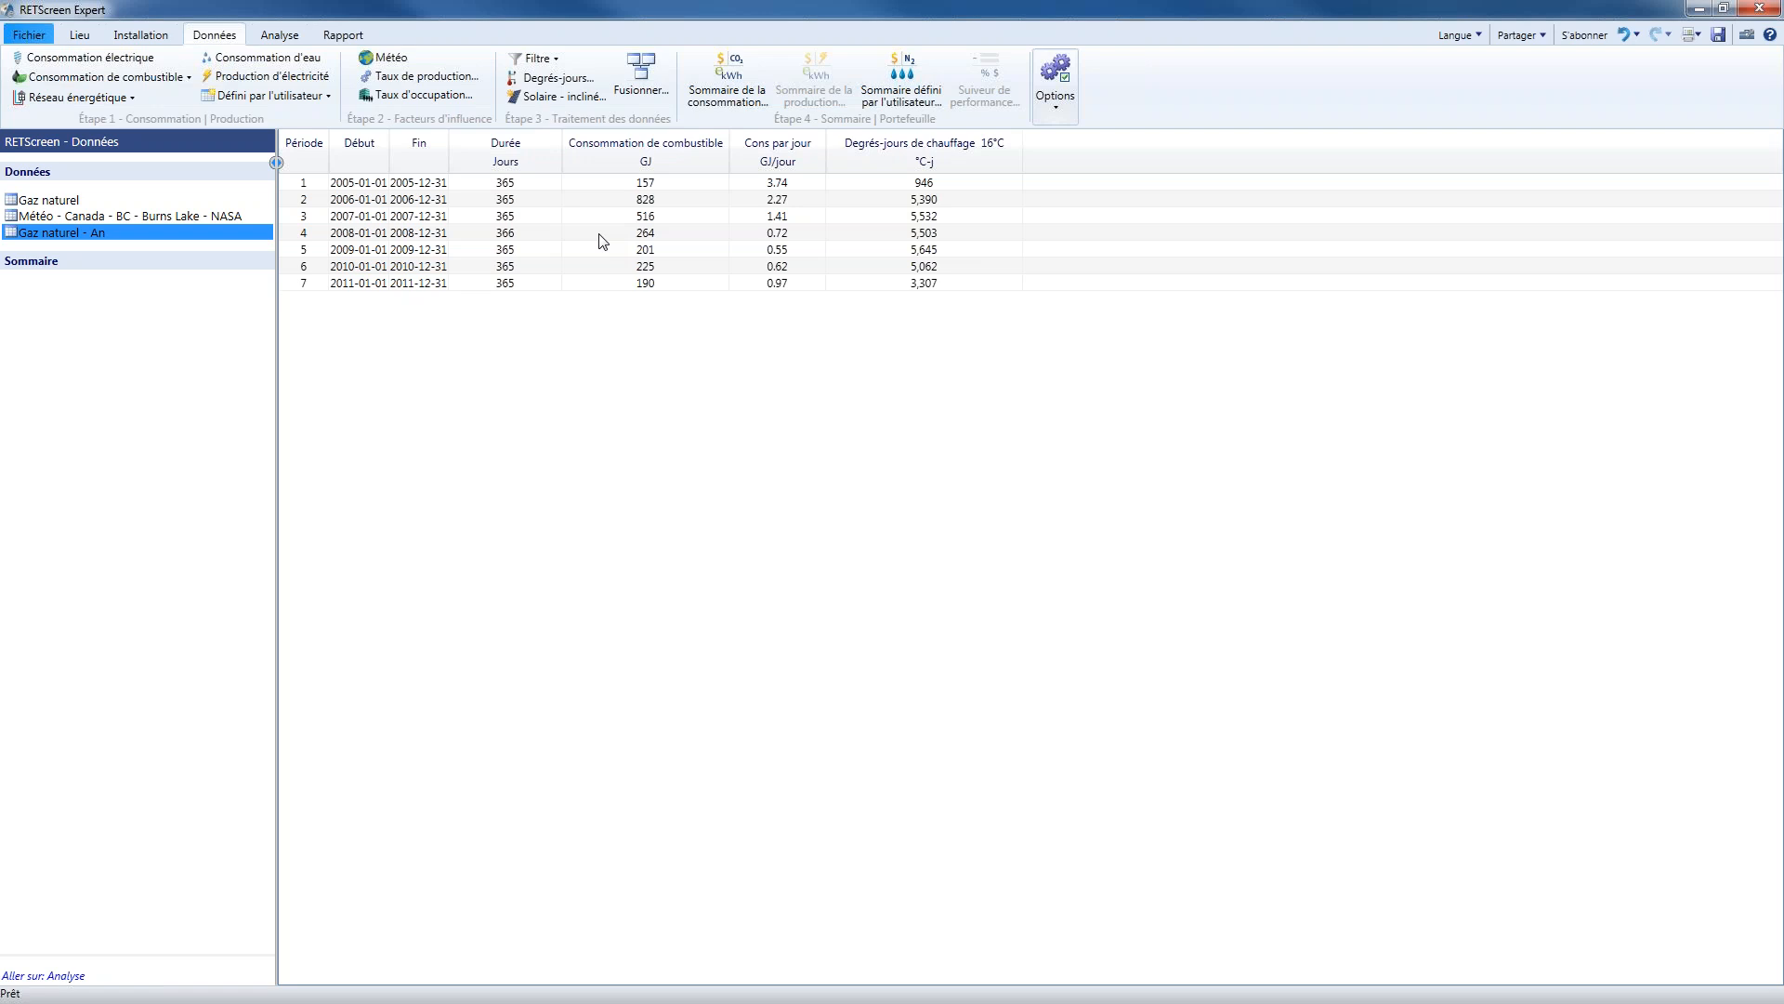
Return to the Gaz naturel table, switch to the Analyse worksheet and widen its navigation pane
click(52, 204)
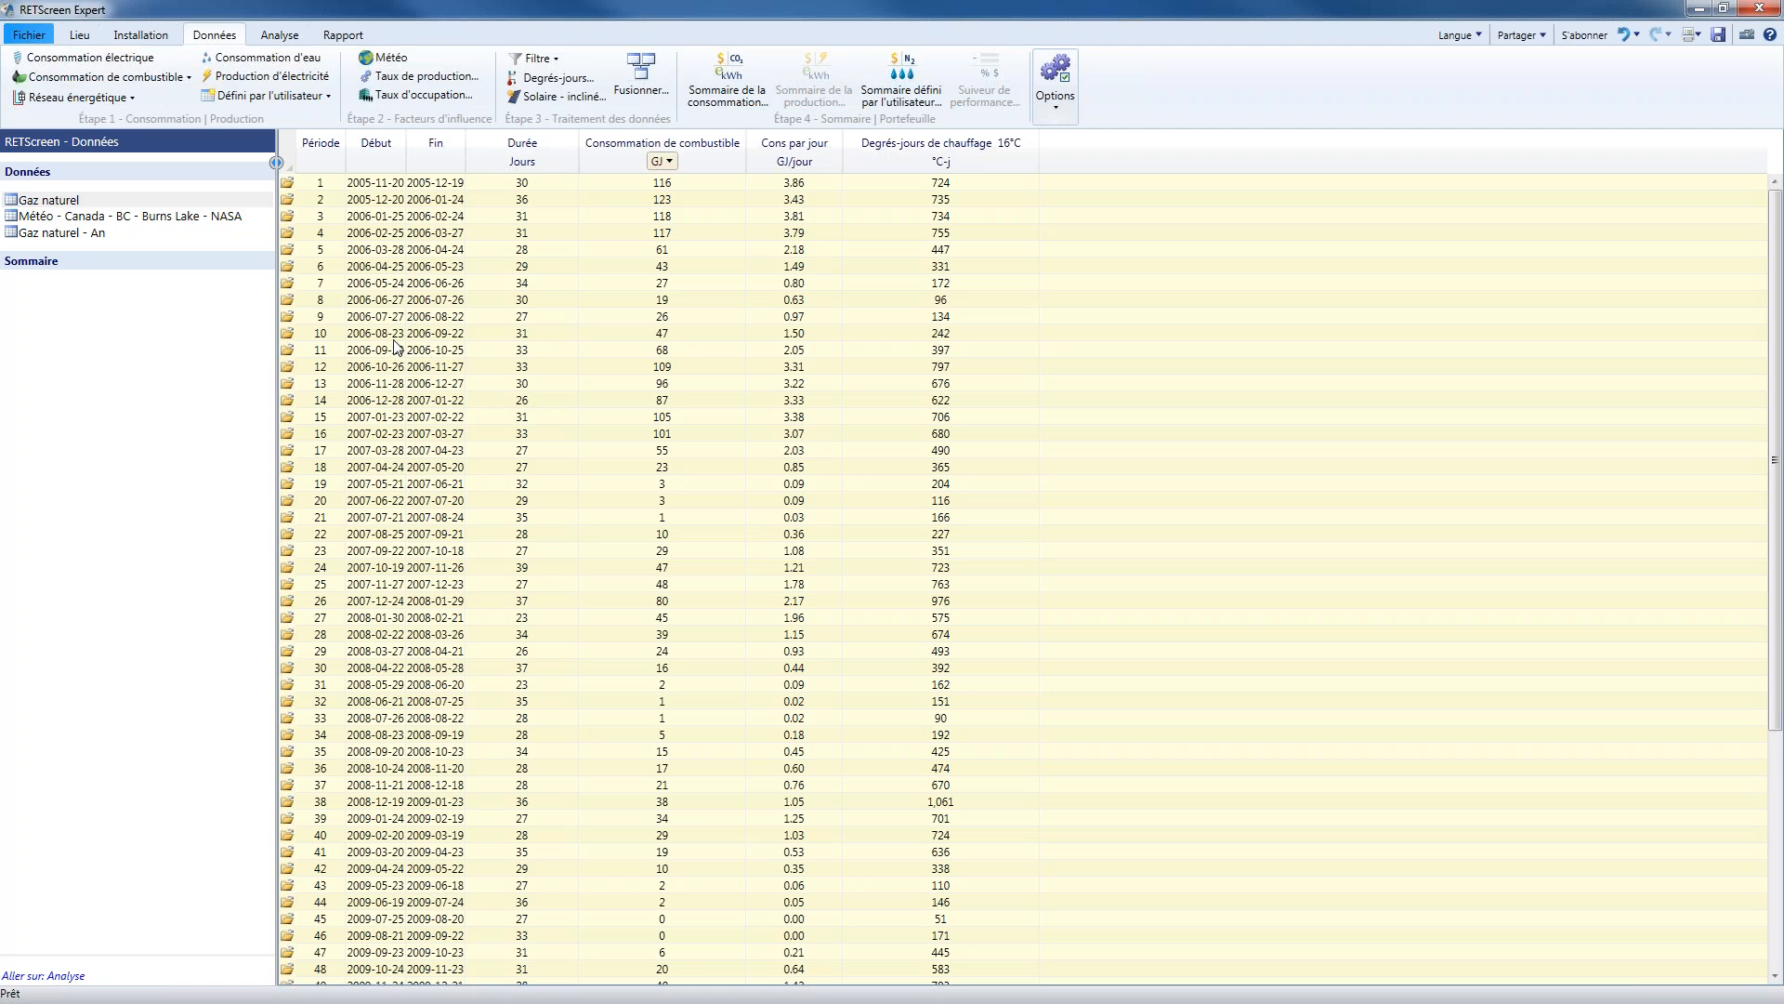
click(280, 36)
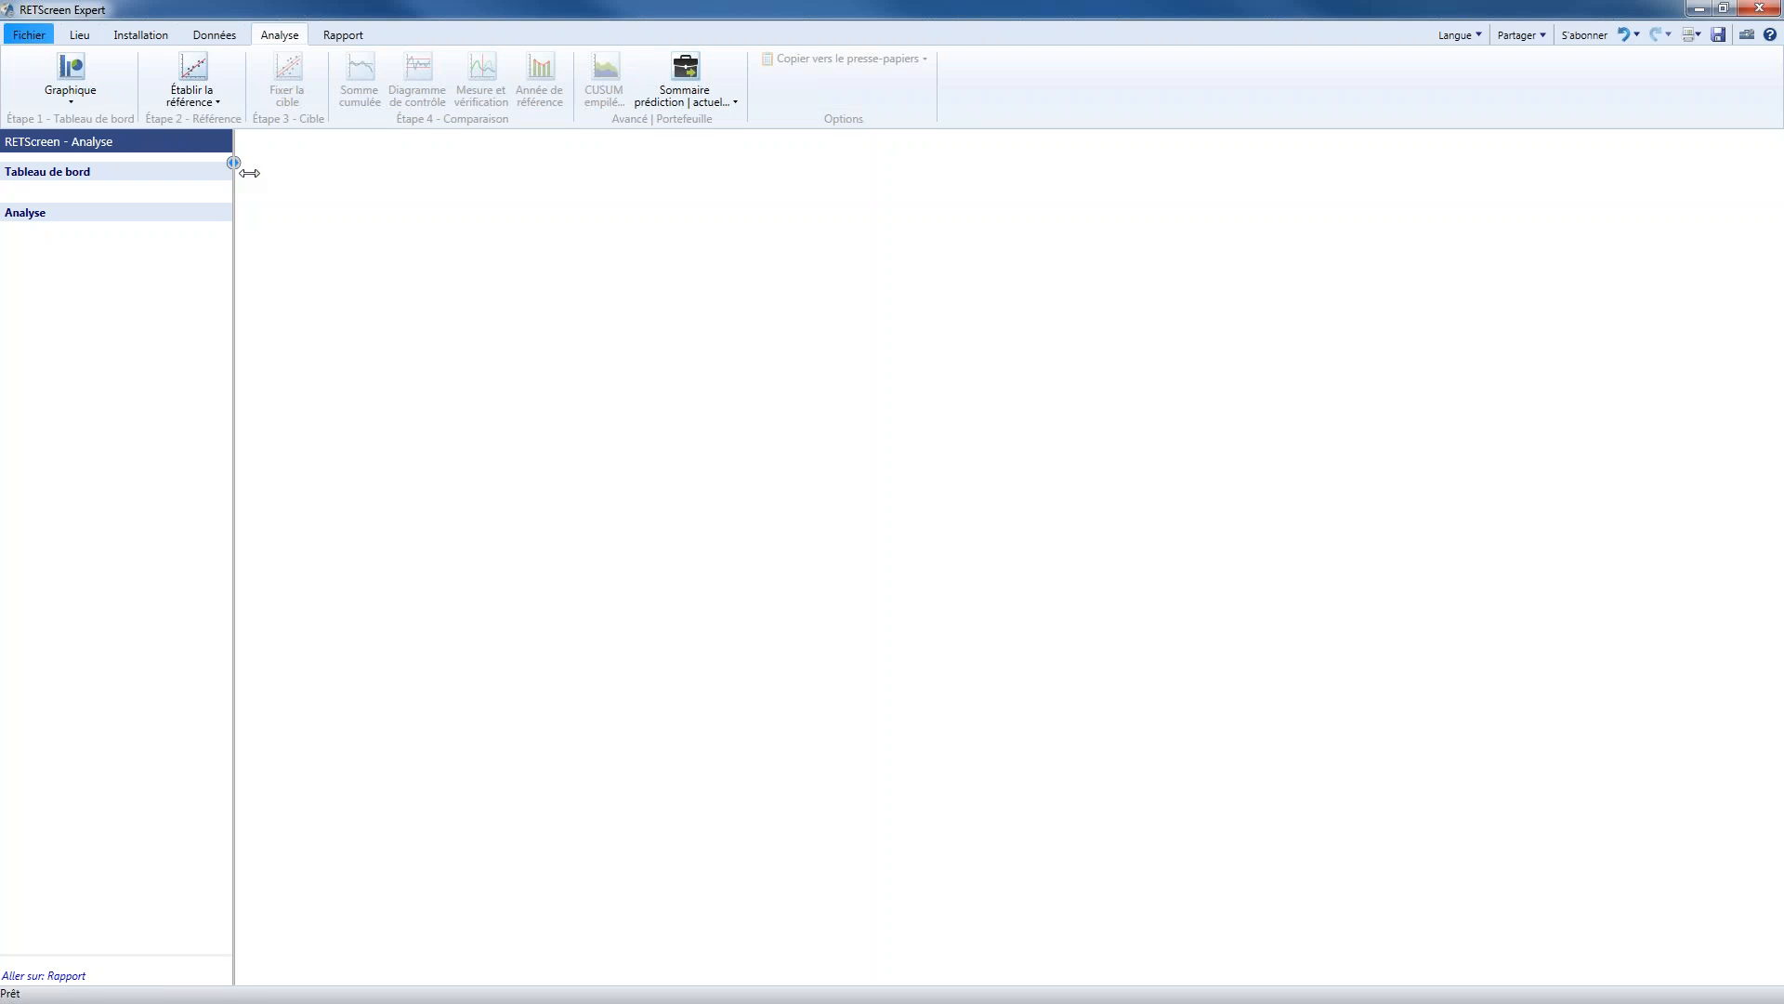
drag(237, 168, 290, 168)
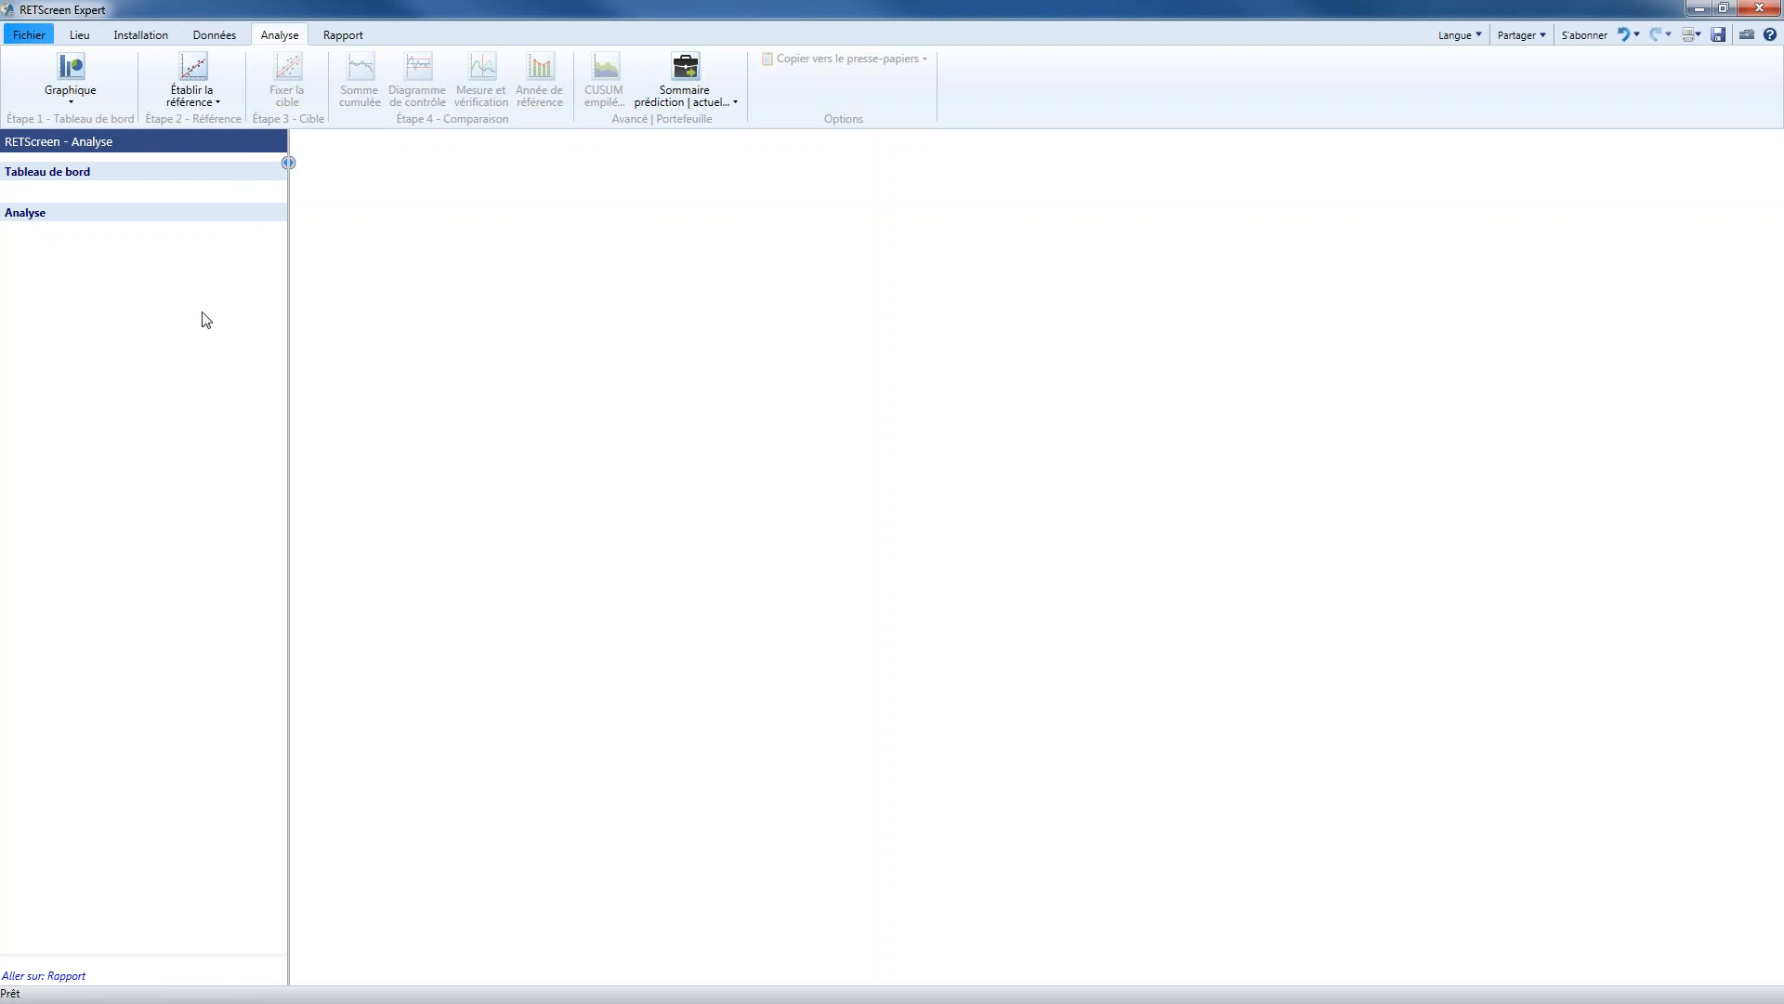
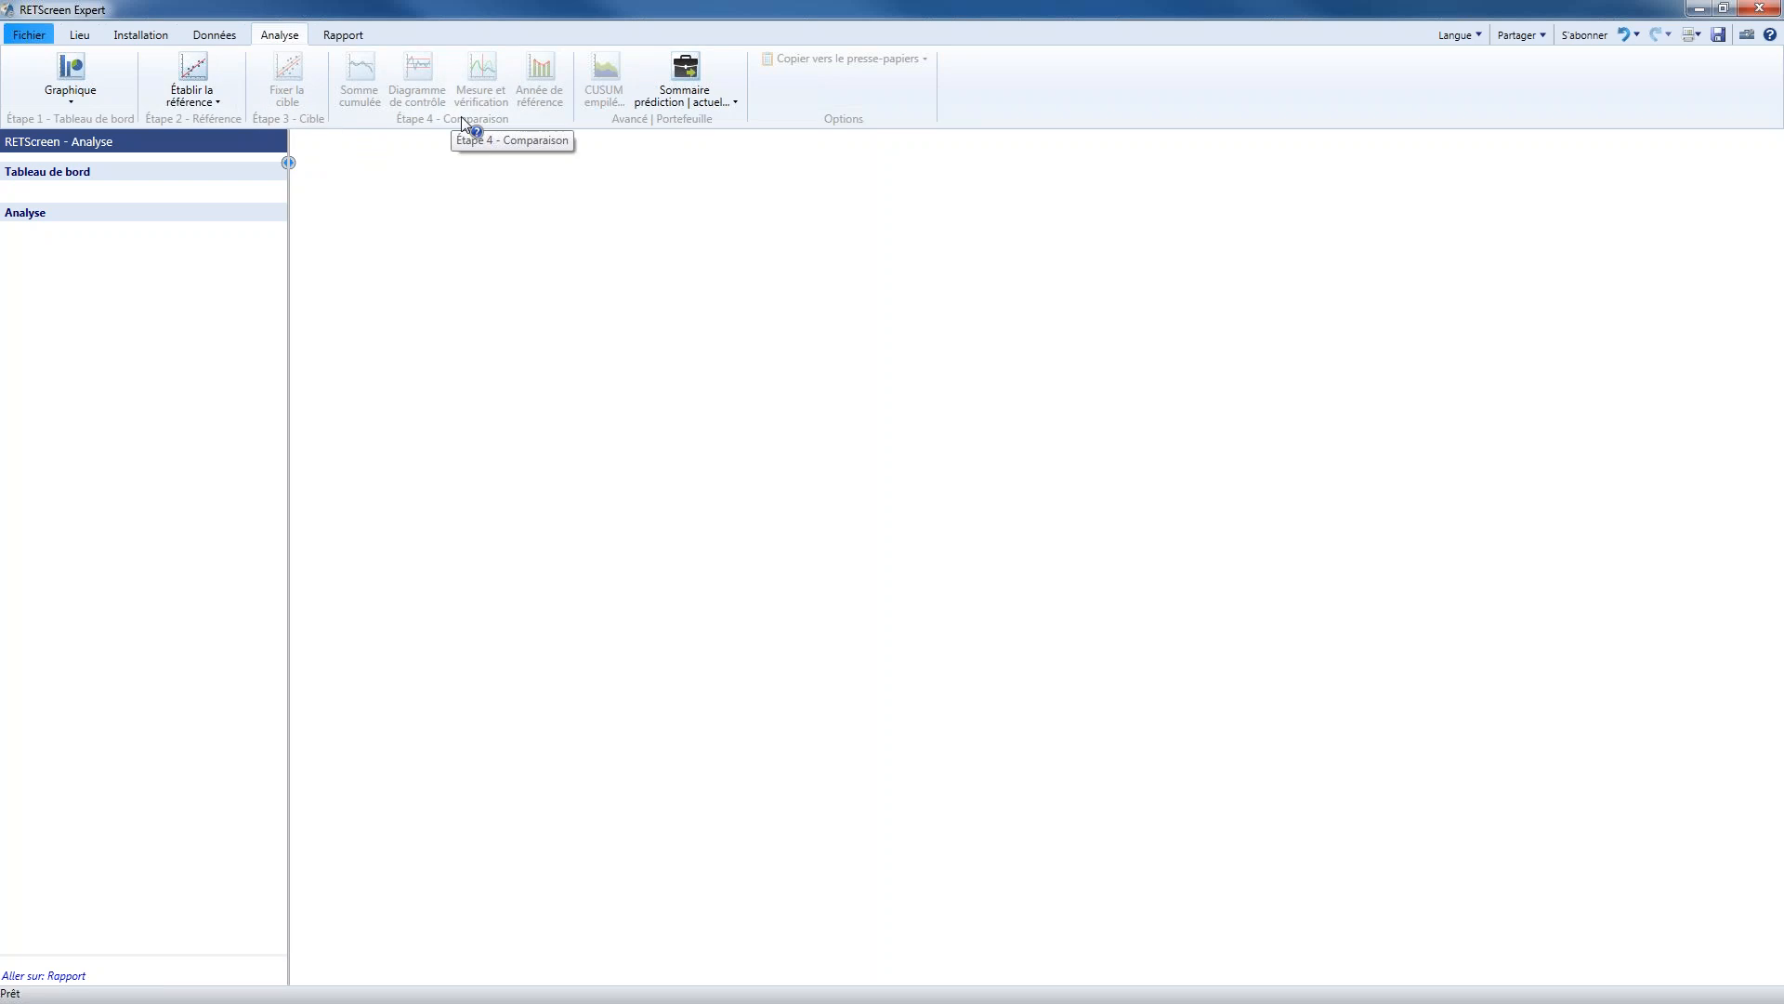
Start an annual bar chart (Graphique à barres annuel) using Consommation de combustible from the Gaz naturel table
click(75, 100)
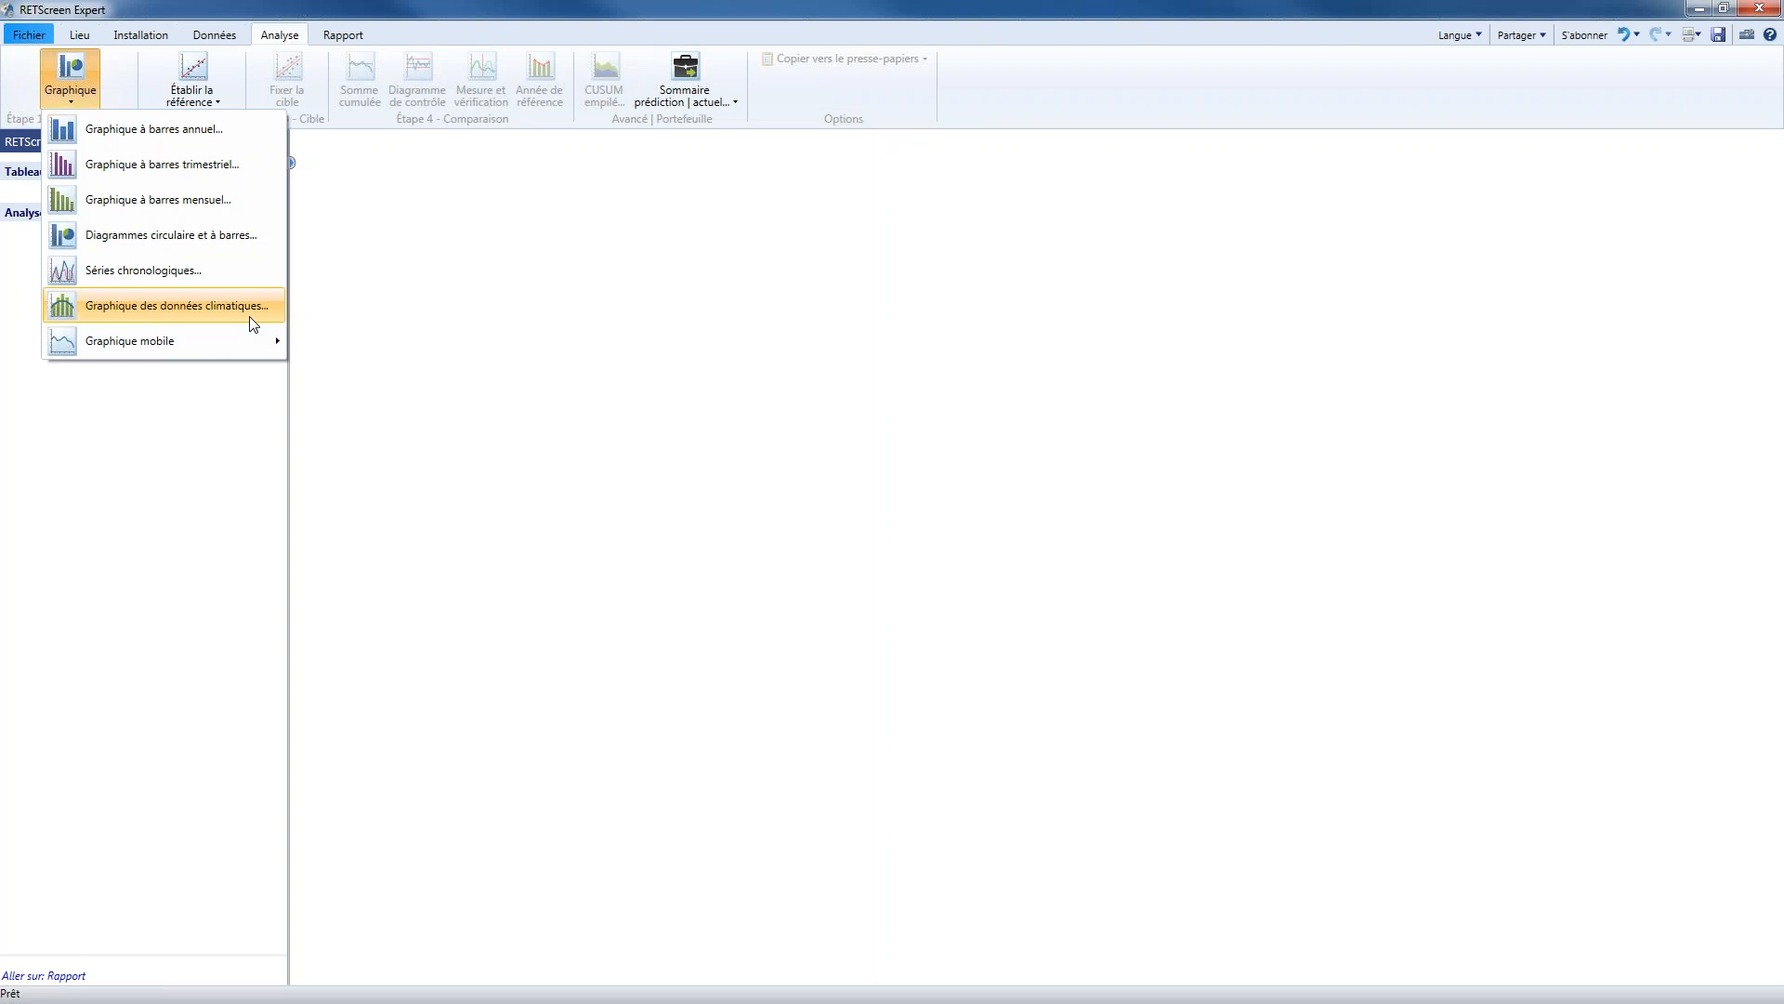
mouse_move(261, 341)
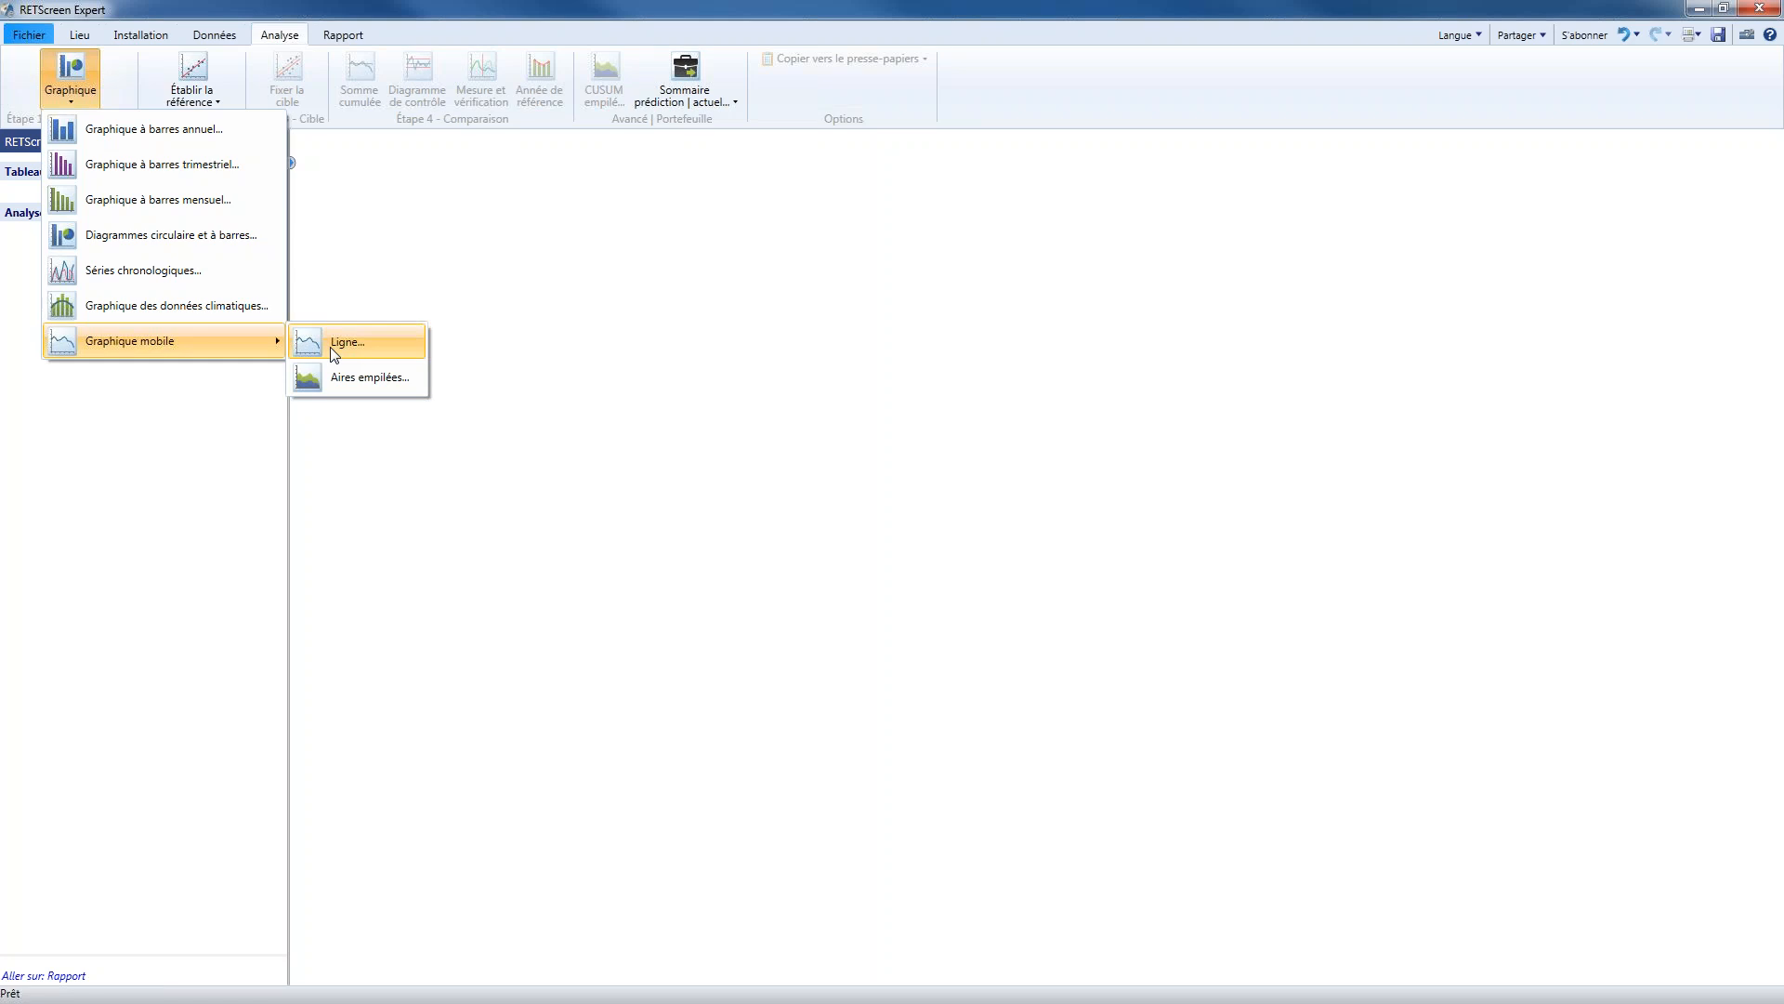
click(130, 145)
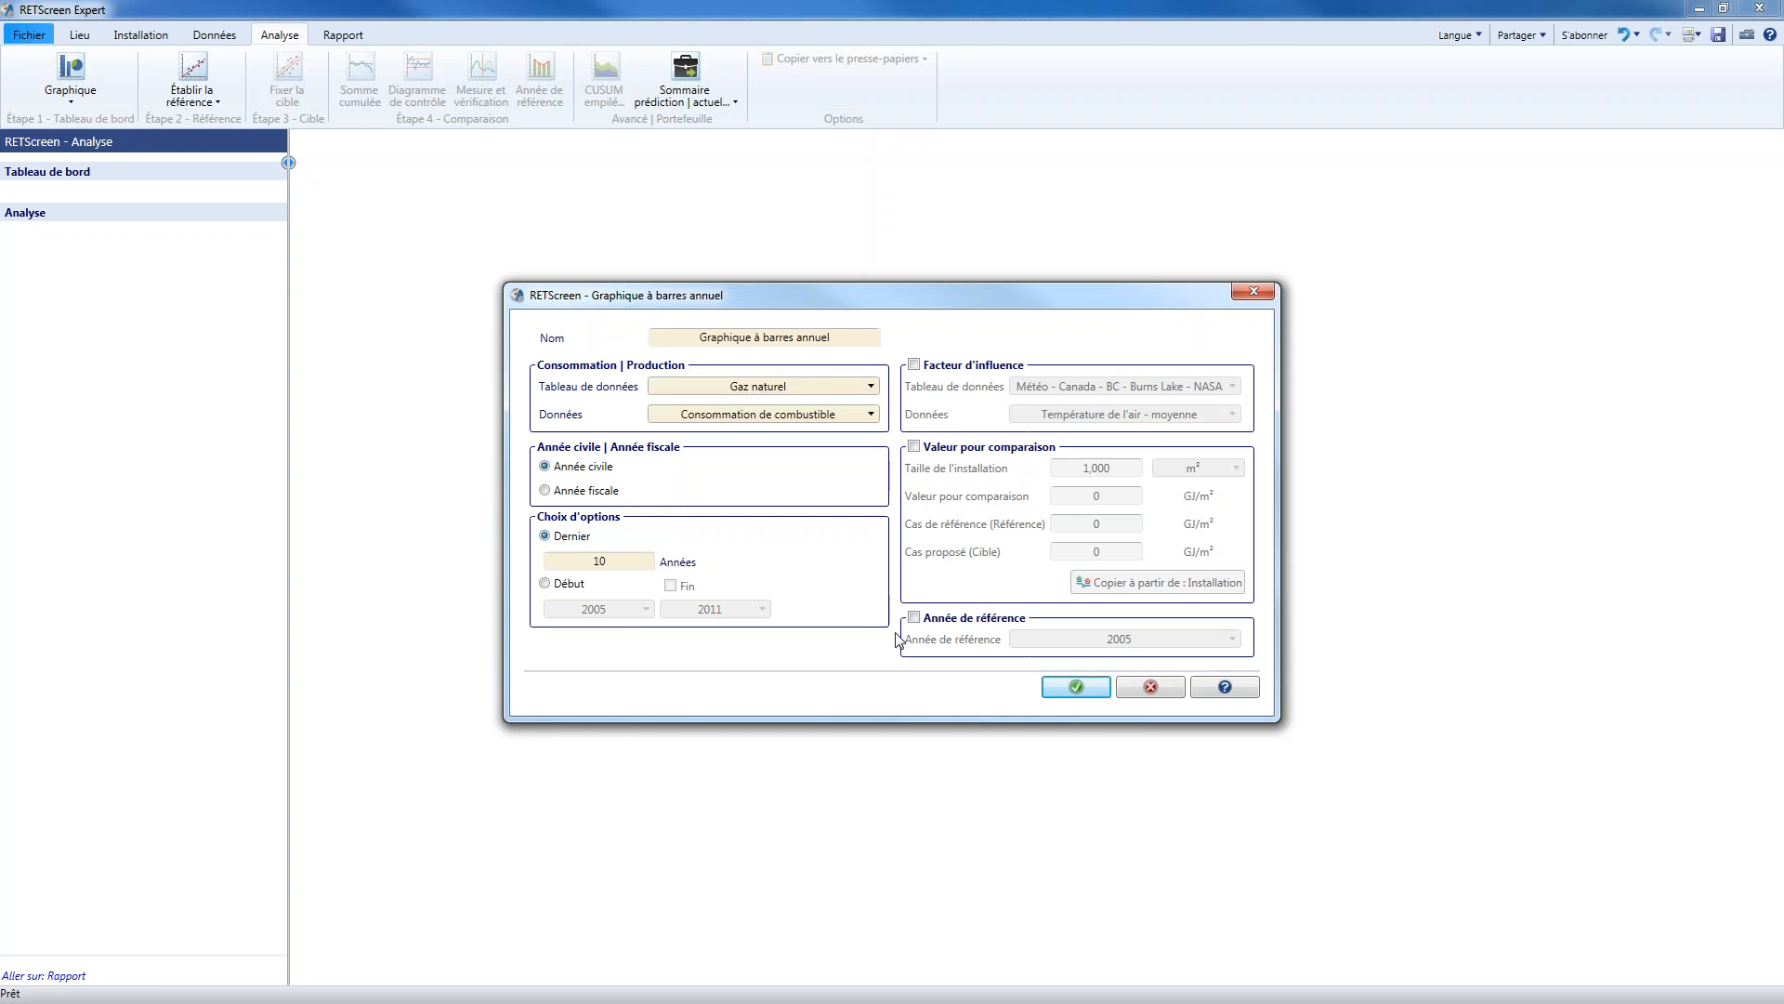
click(688, 394)
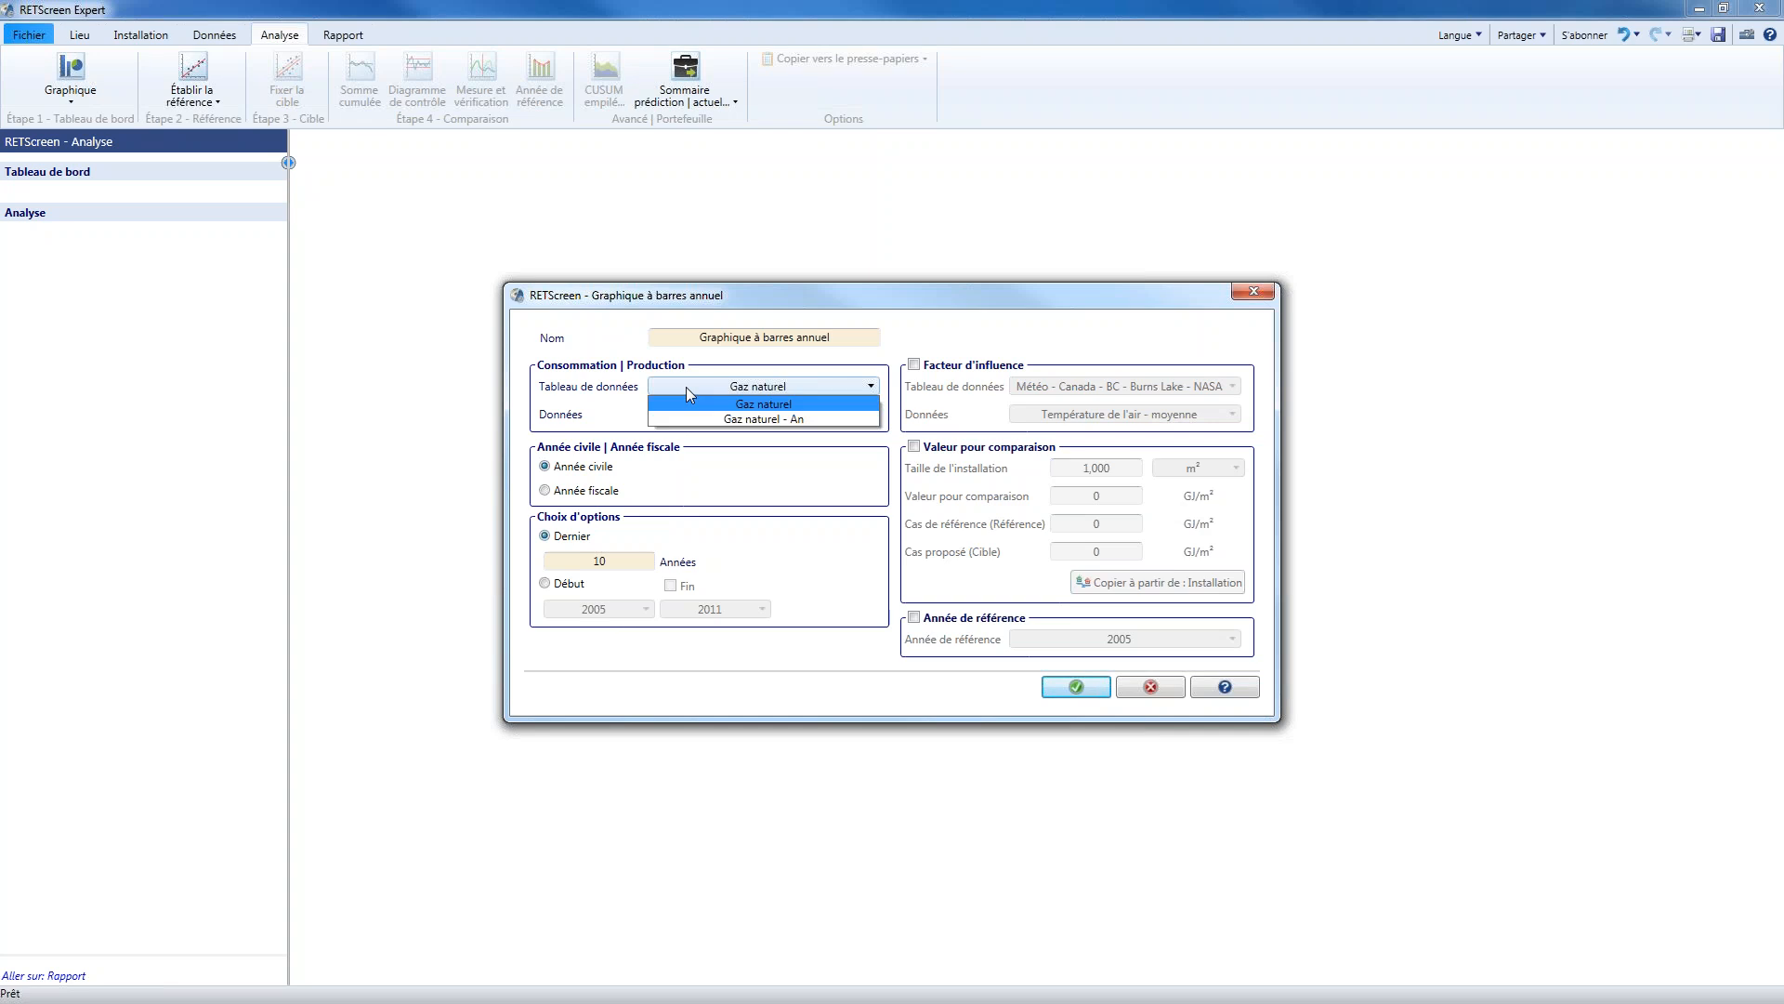
click(688, 403)
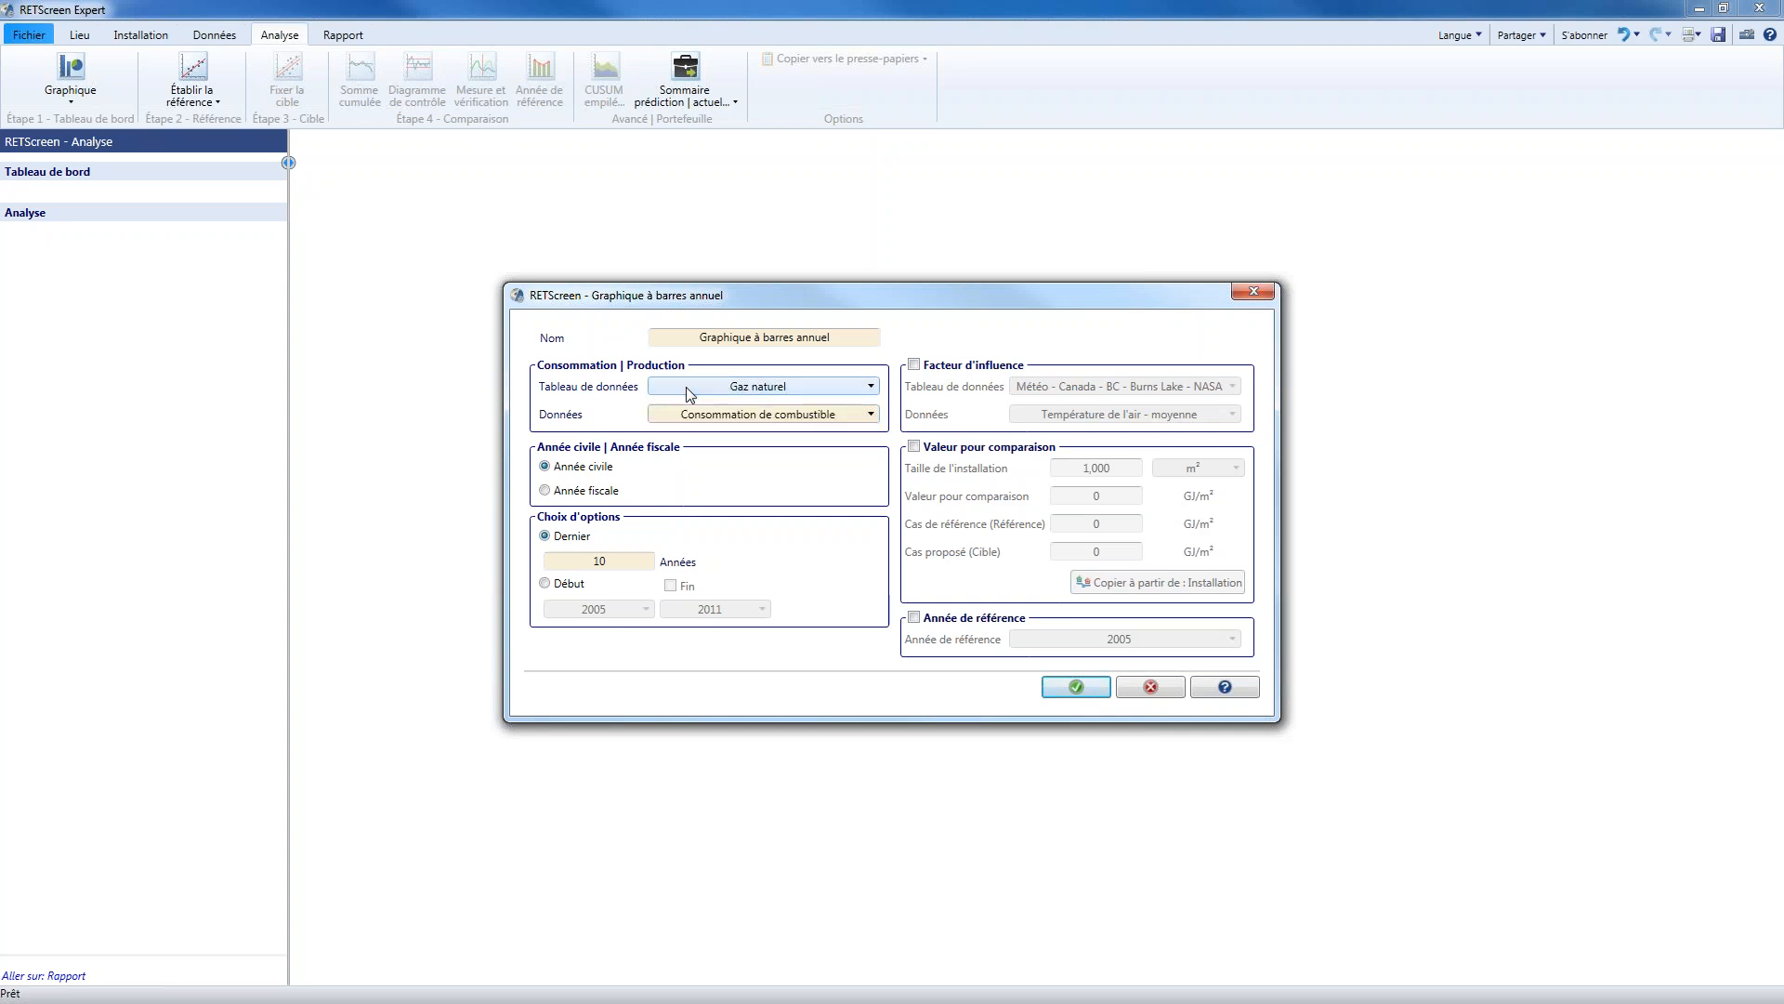
click(696, 415)
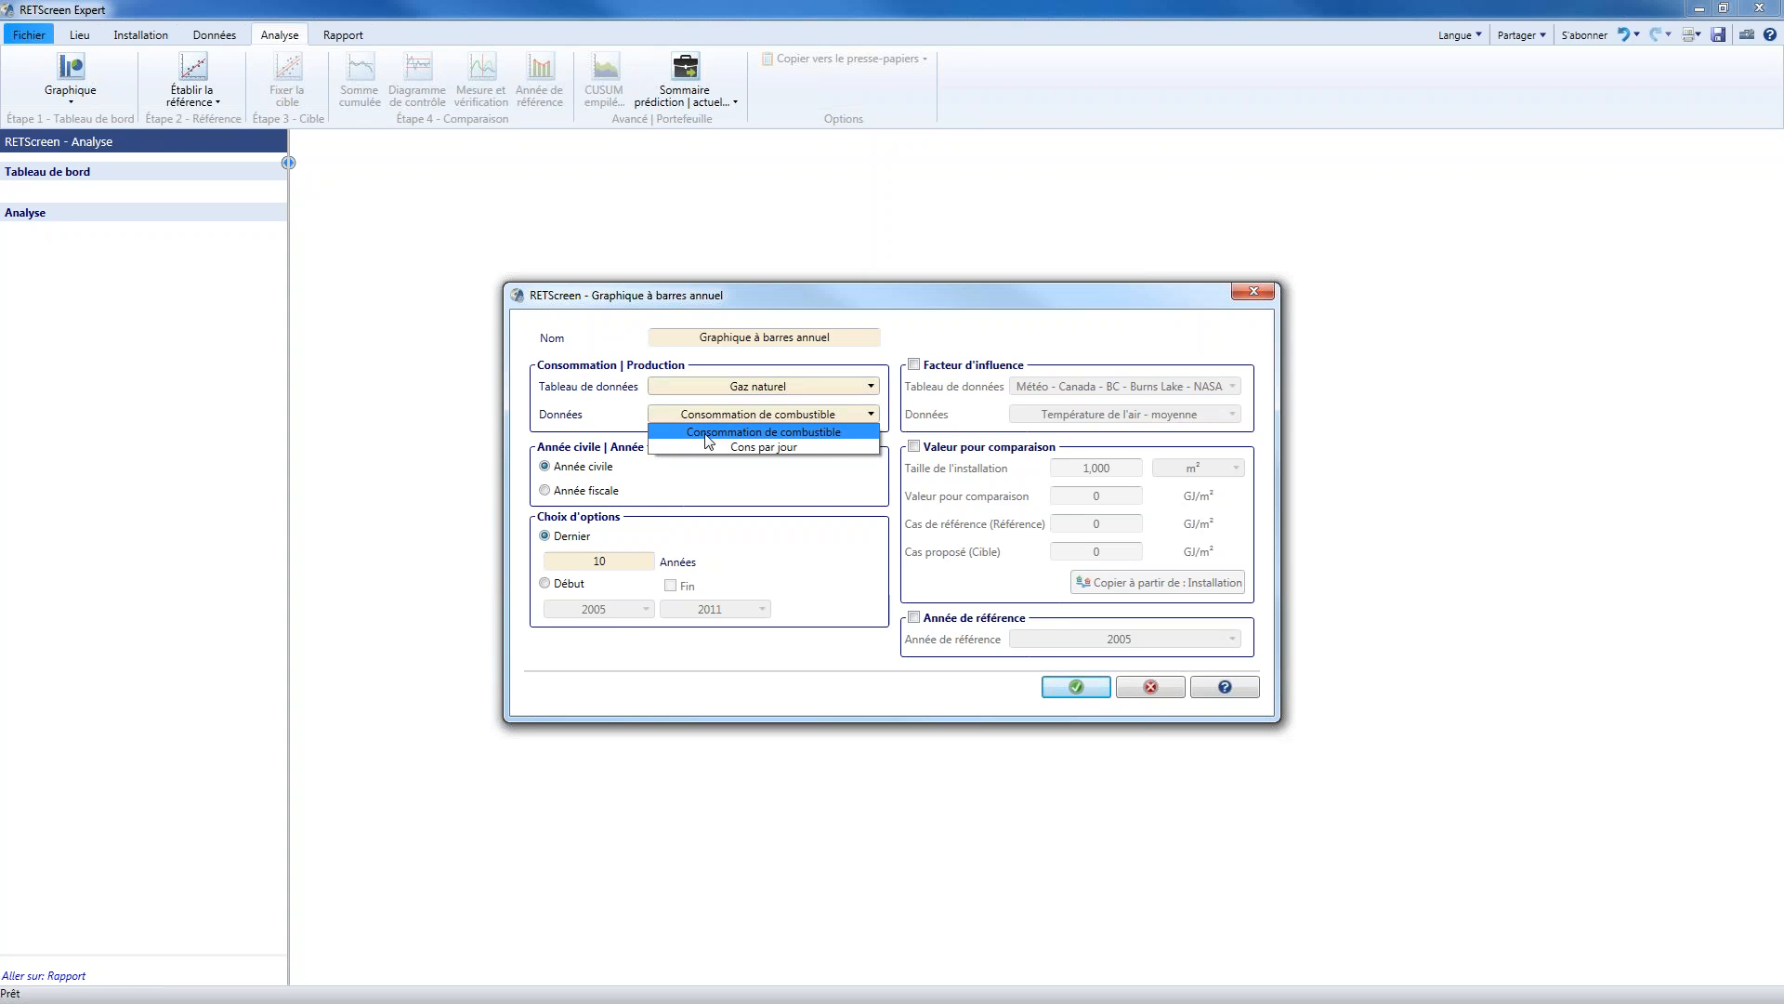
click(707, 433)
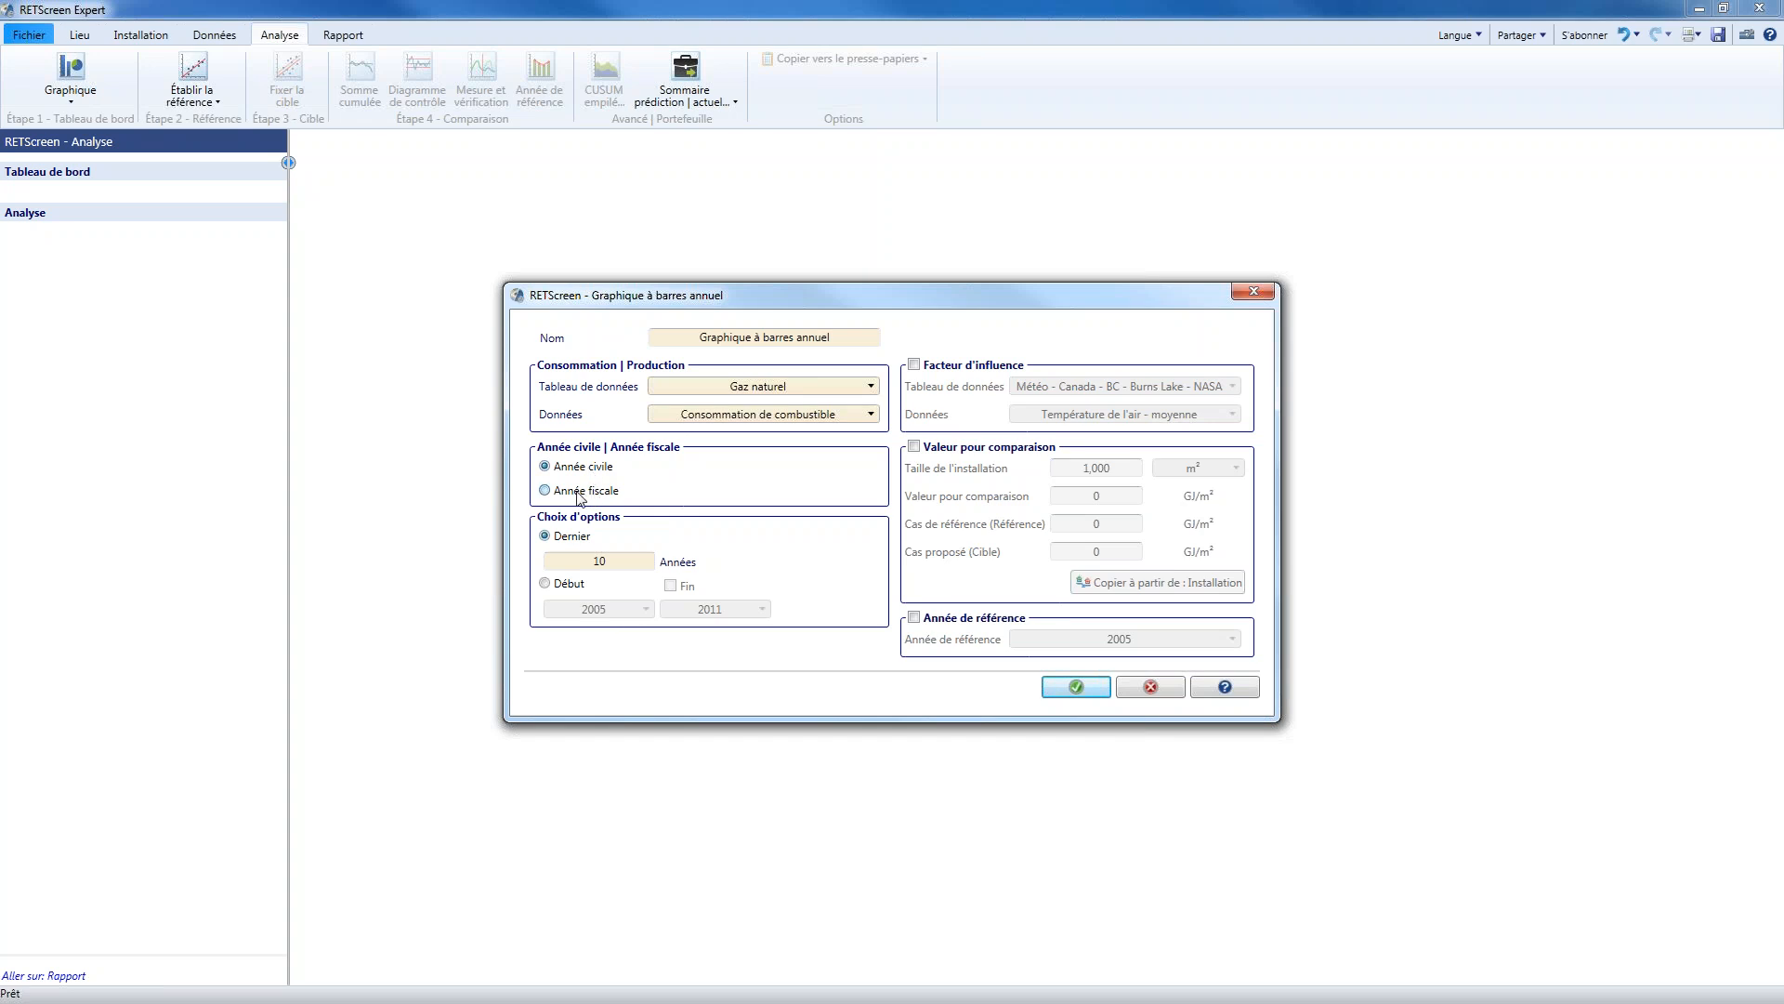
Try a fiscal year starting 1 April for the chart, and restore the January start and calendar year
click(578, 493)
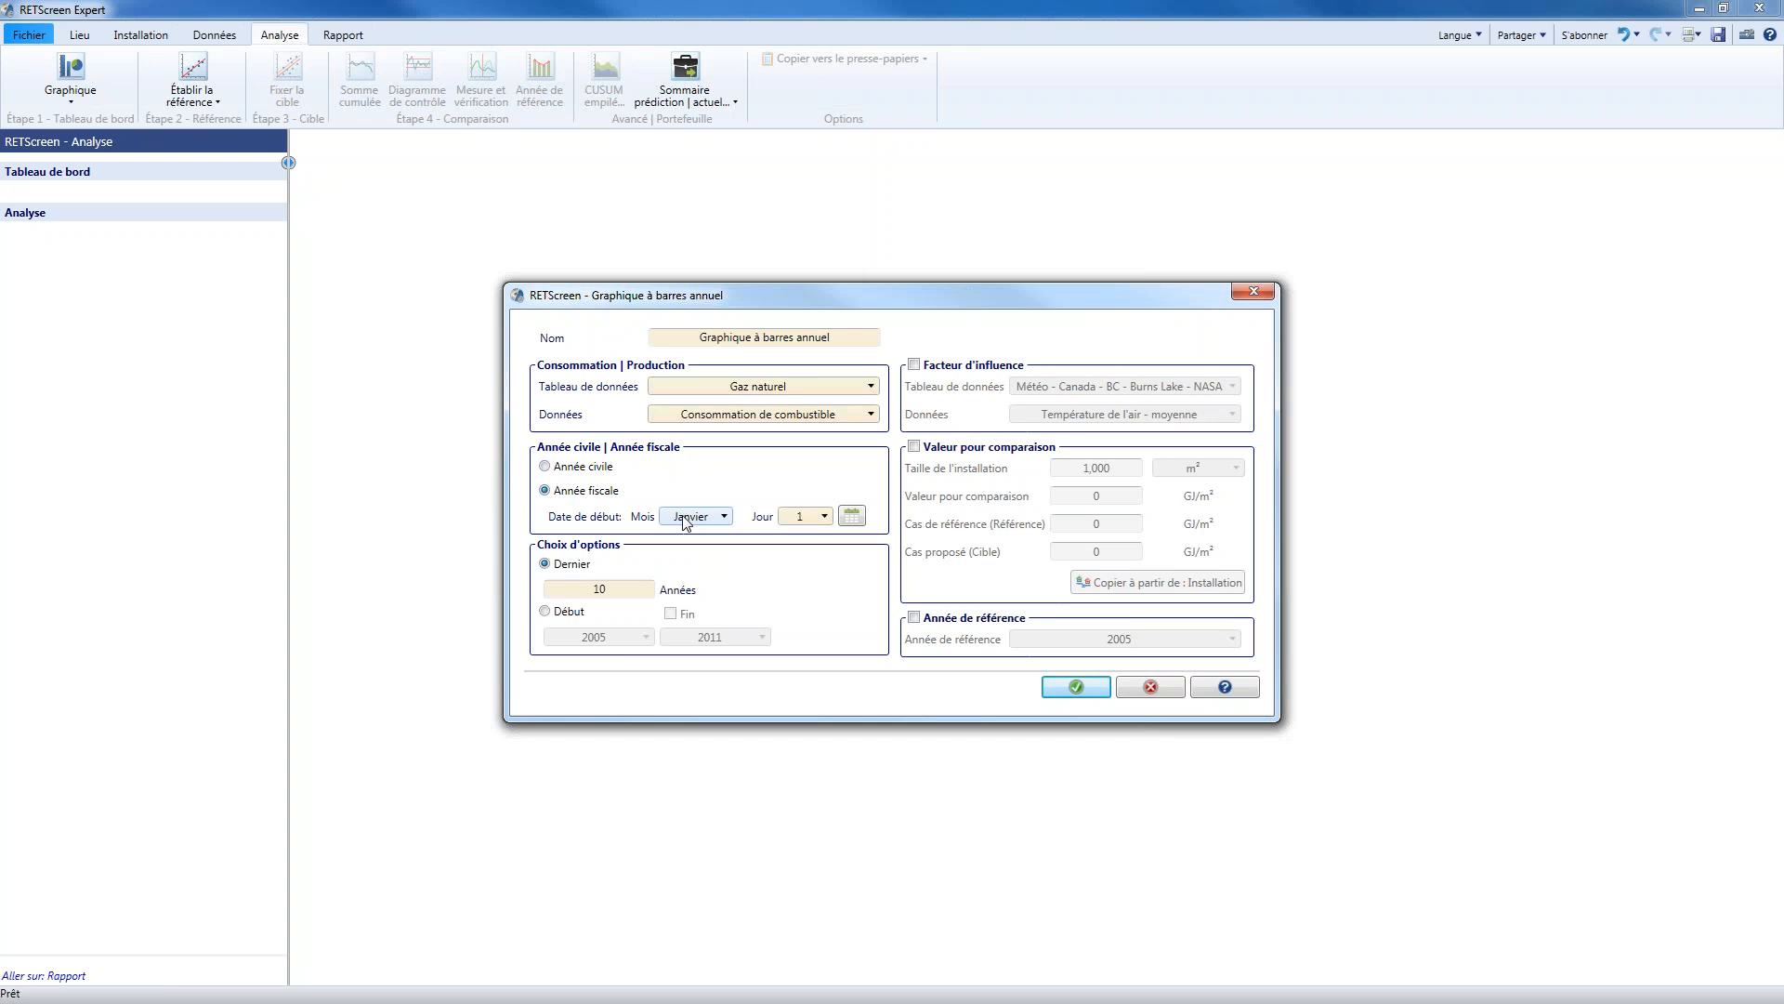
click(685, 521)
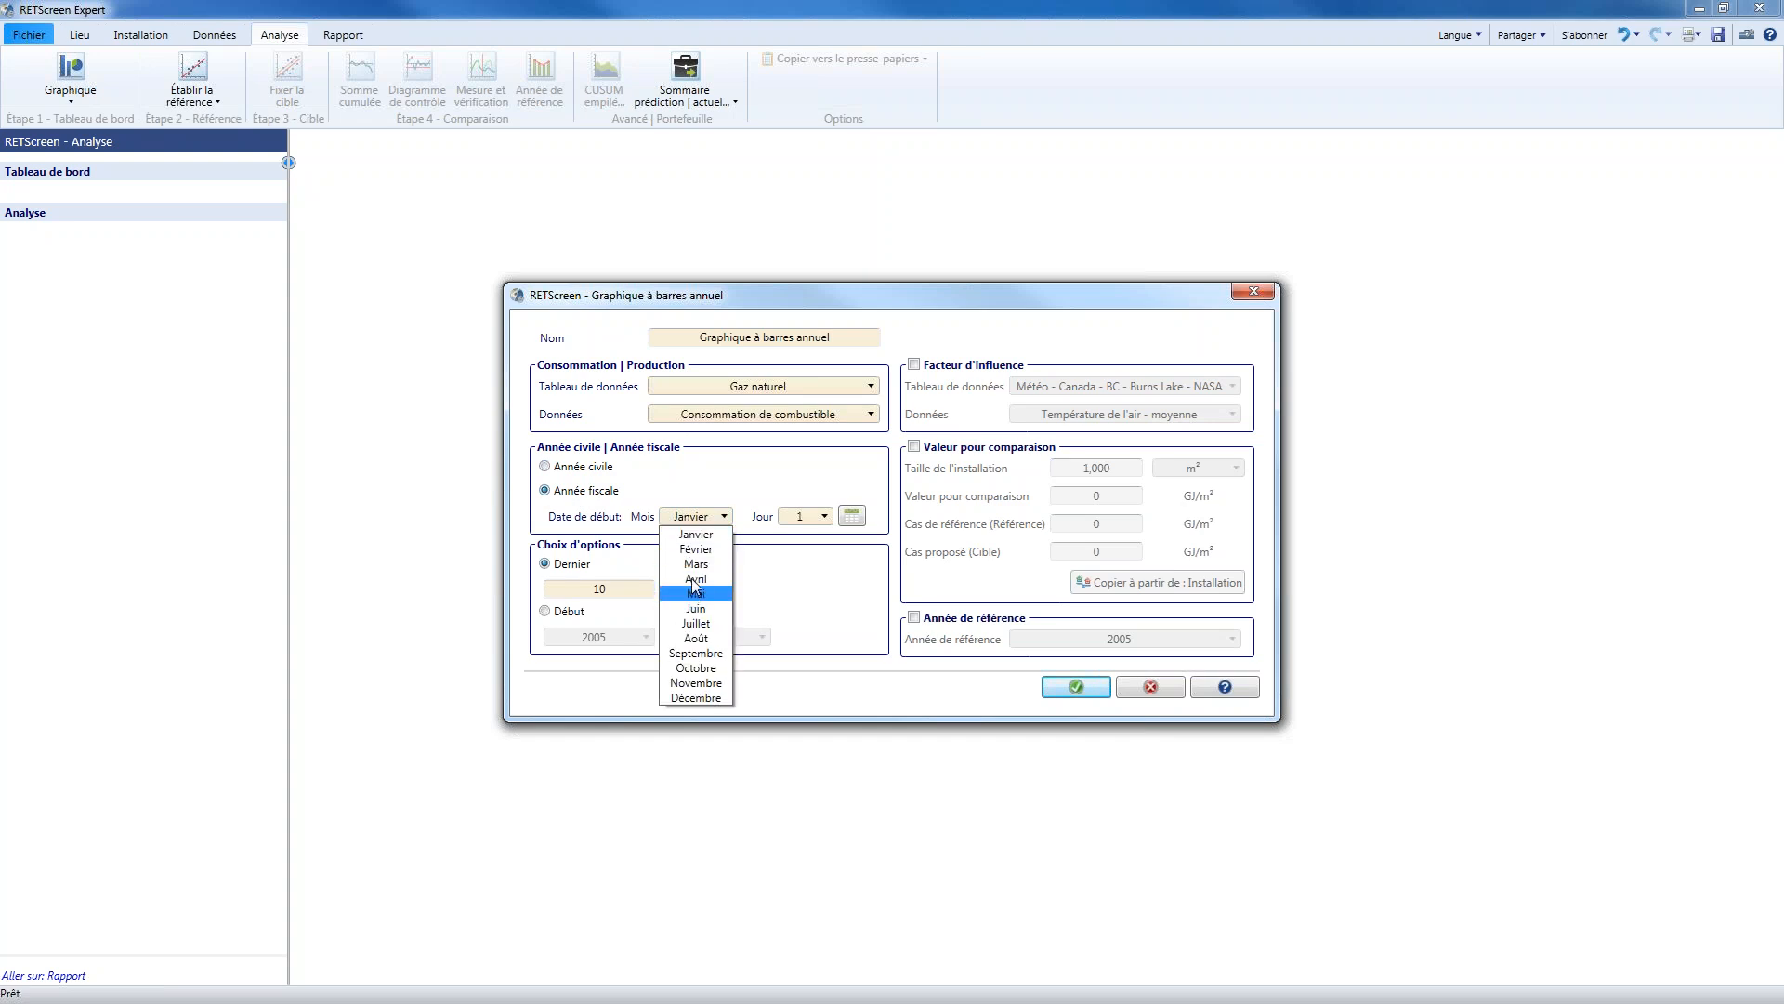
click(695, 579)
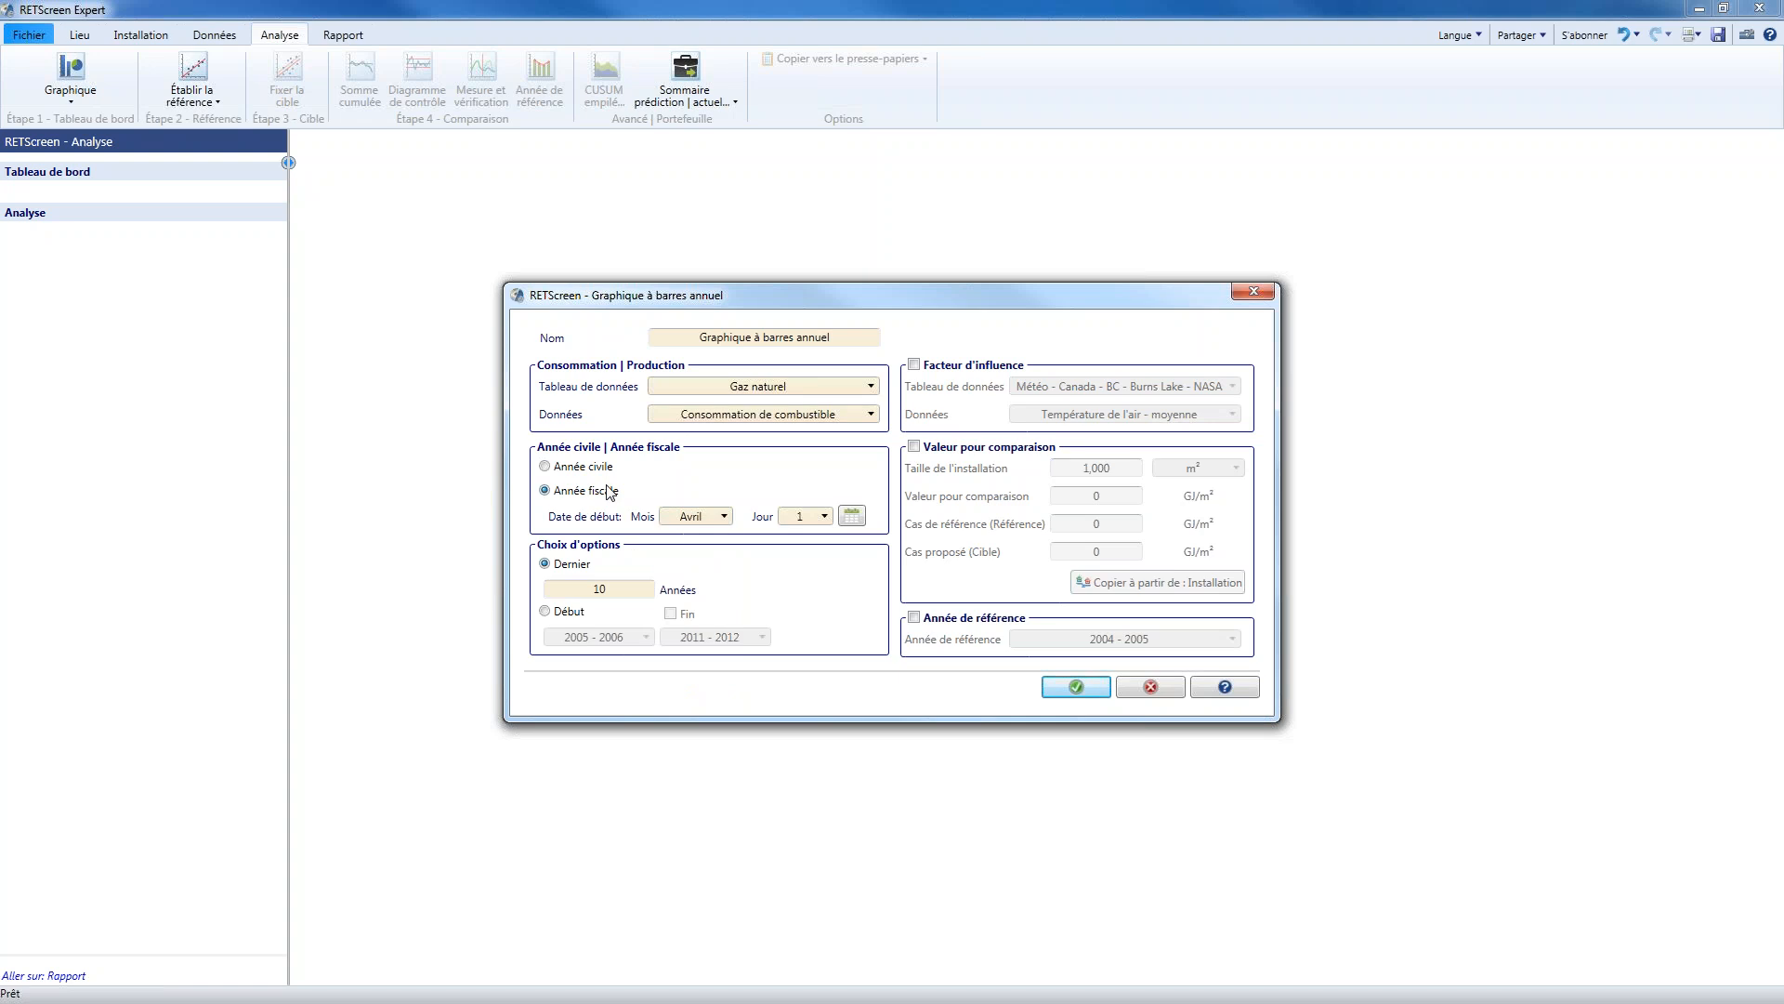
click(706, 517)
click(693, 532)
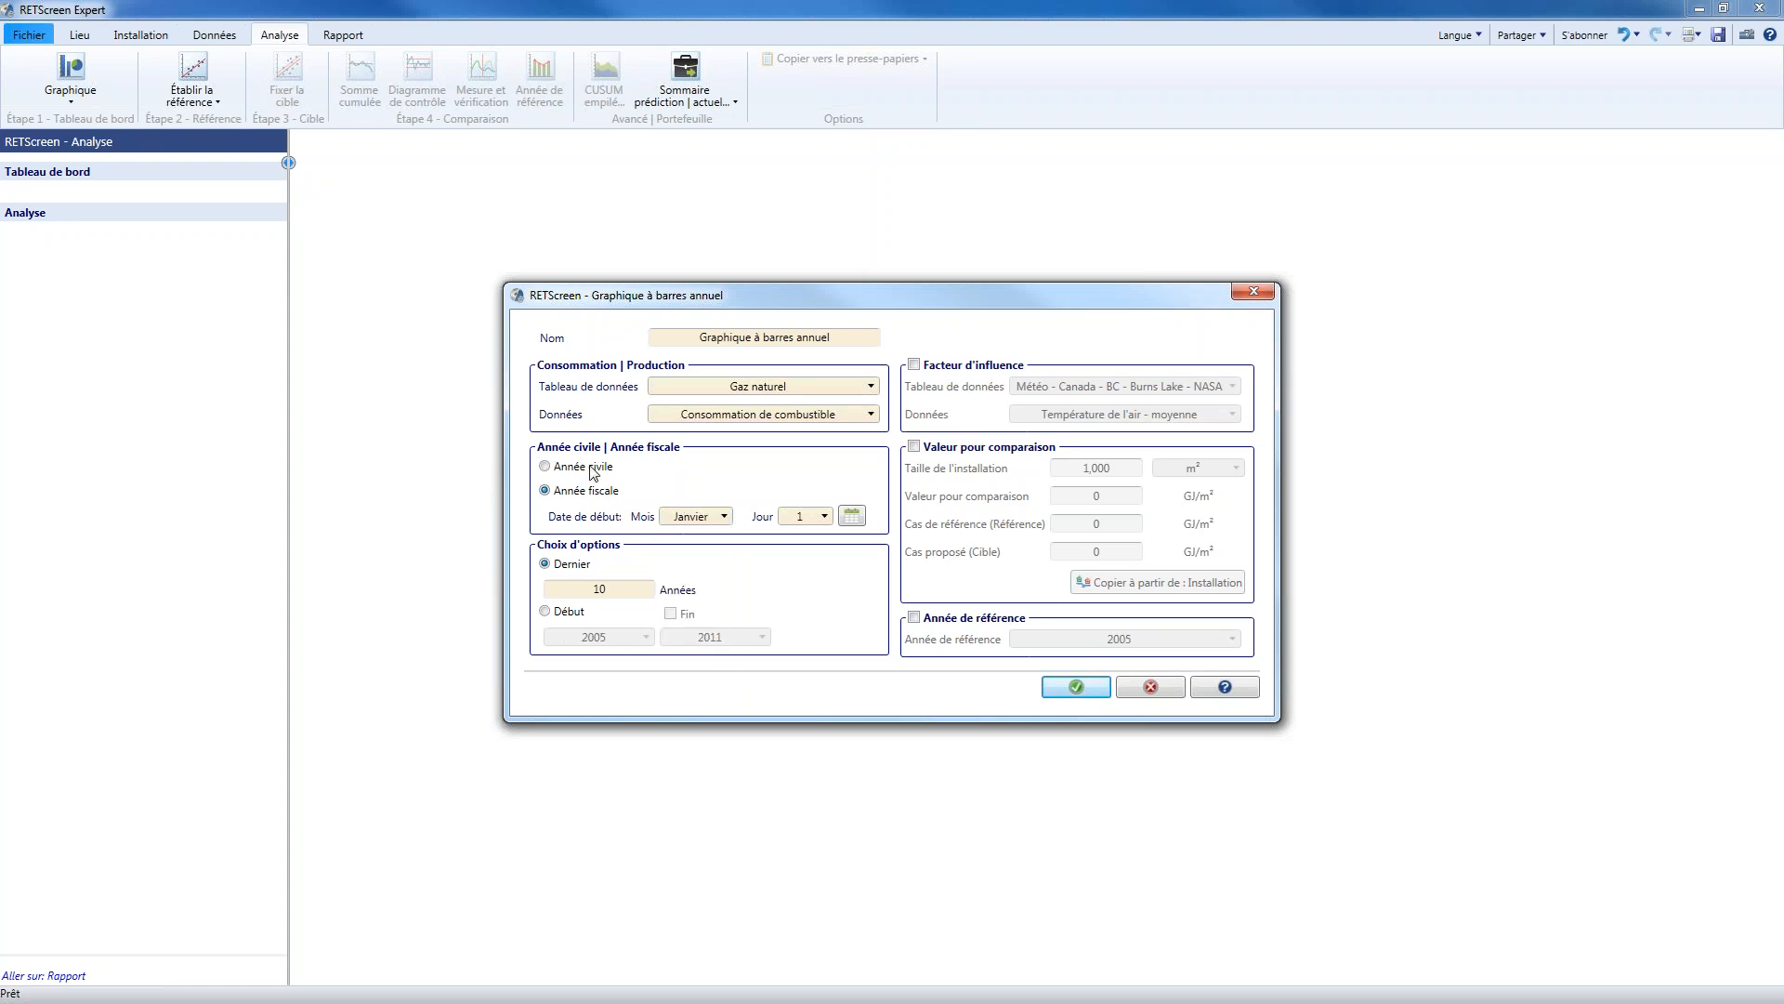
click(592, 469)
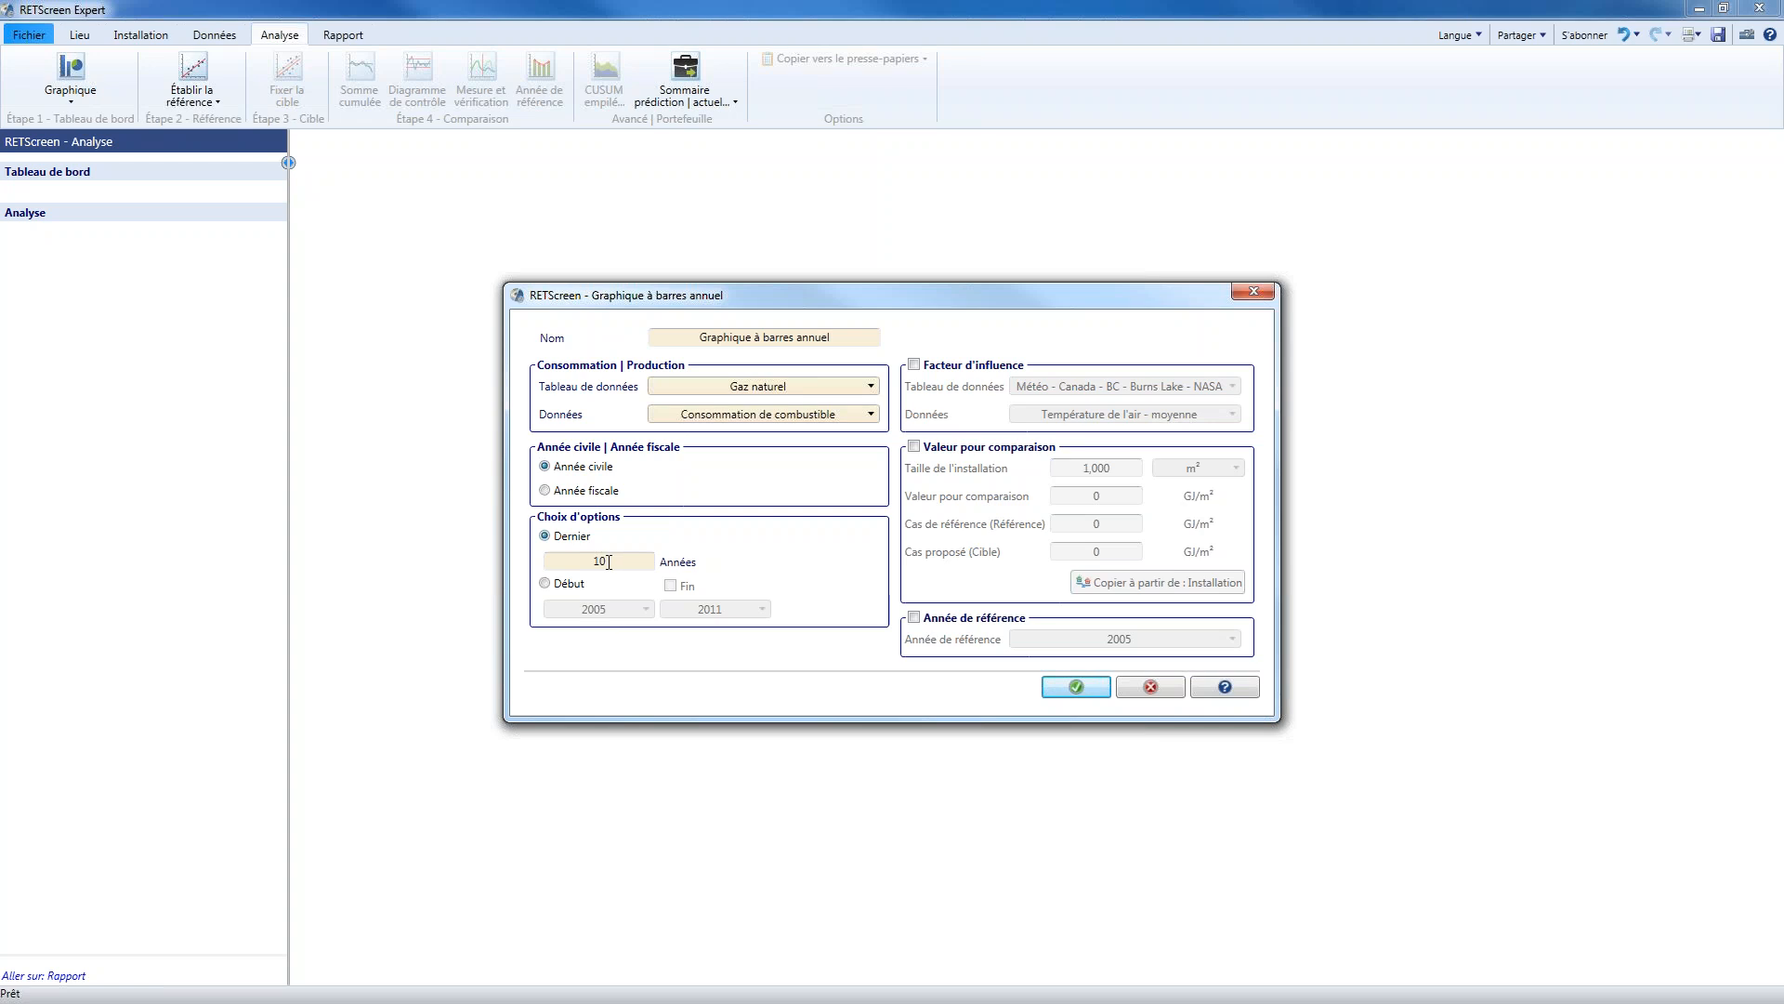
Try limiting the annual bar chart to a start year of 2007 and an end year of 2010
click(545, 584)
click(626, 613)
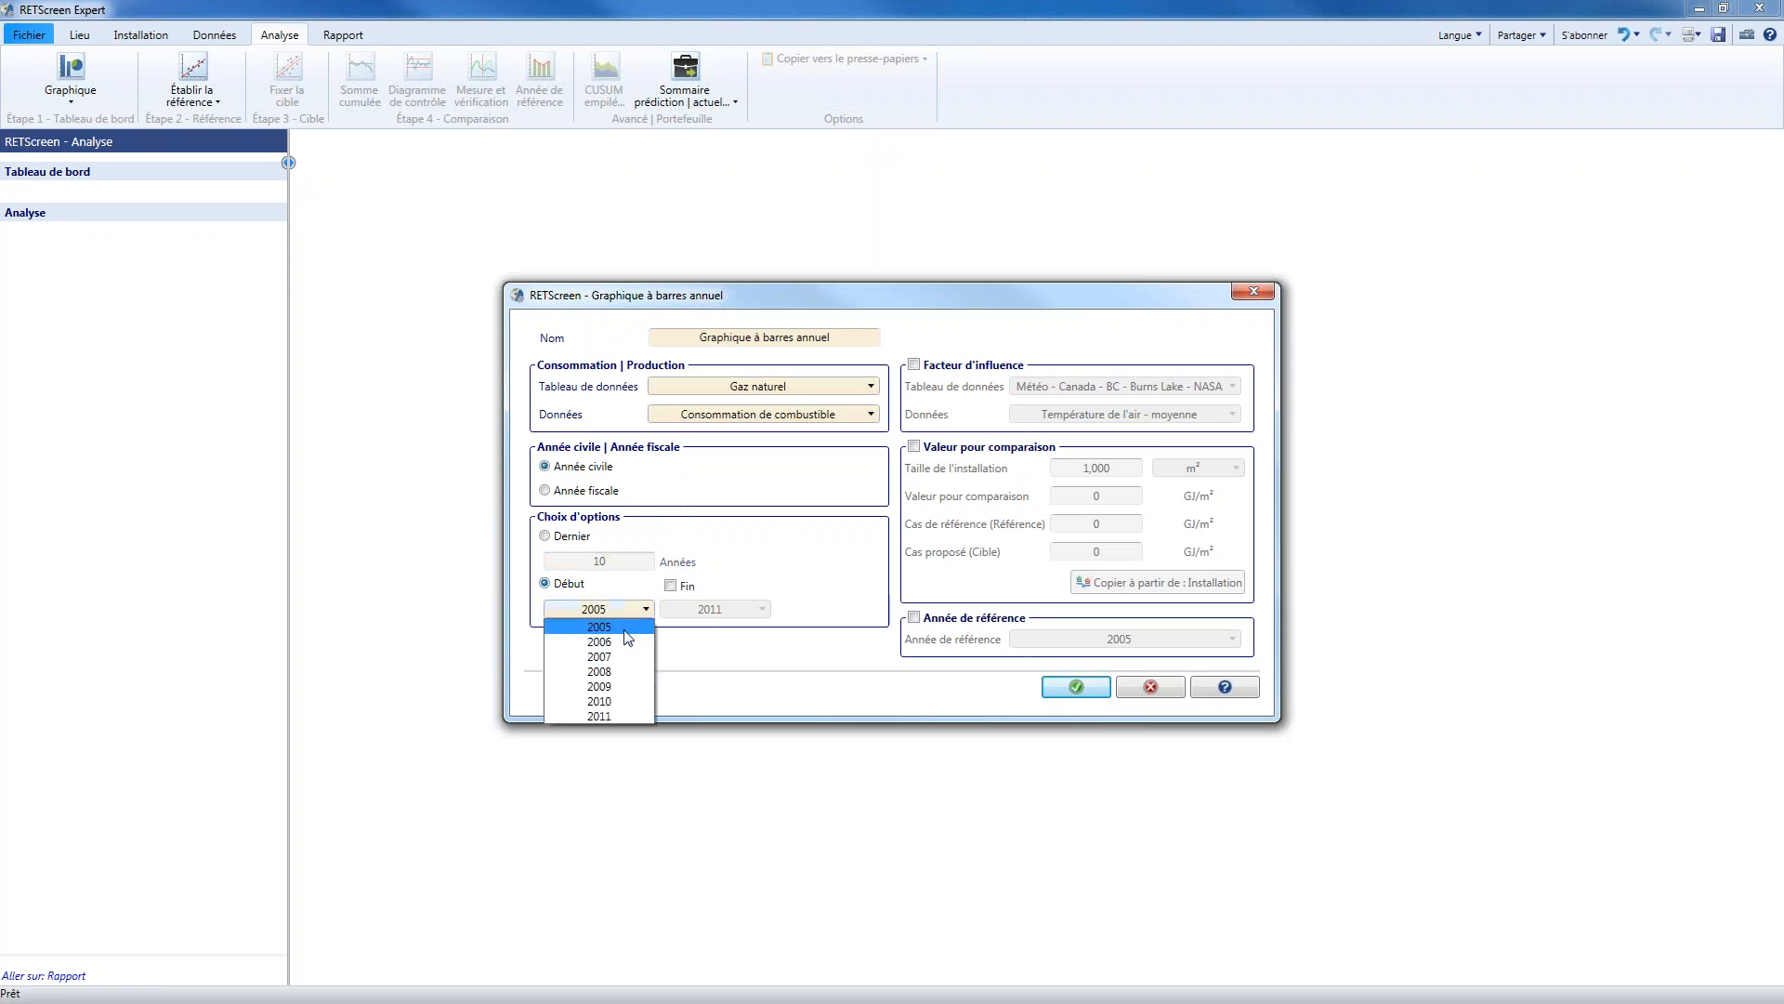
click(606, 659)
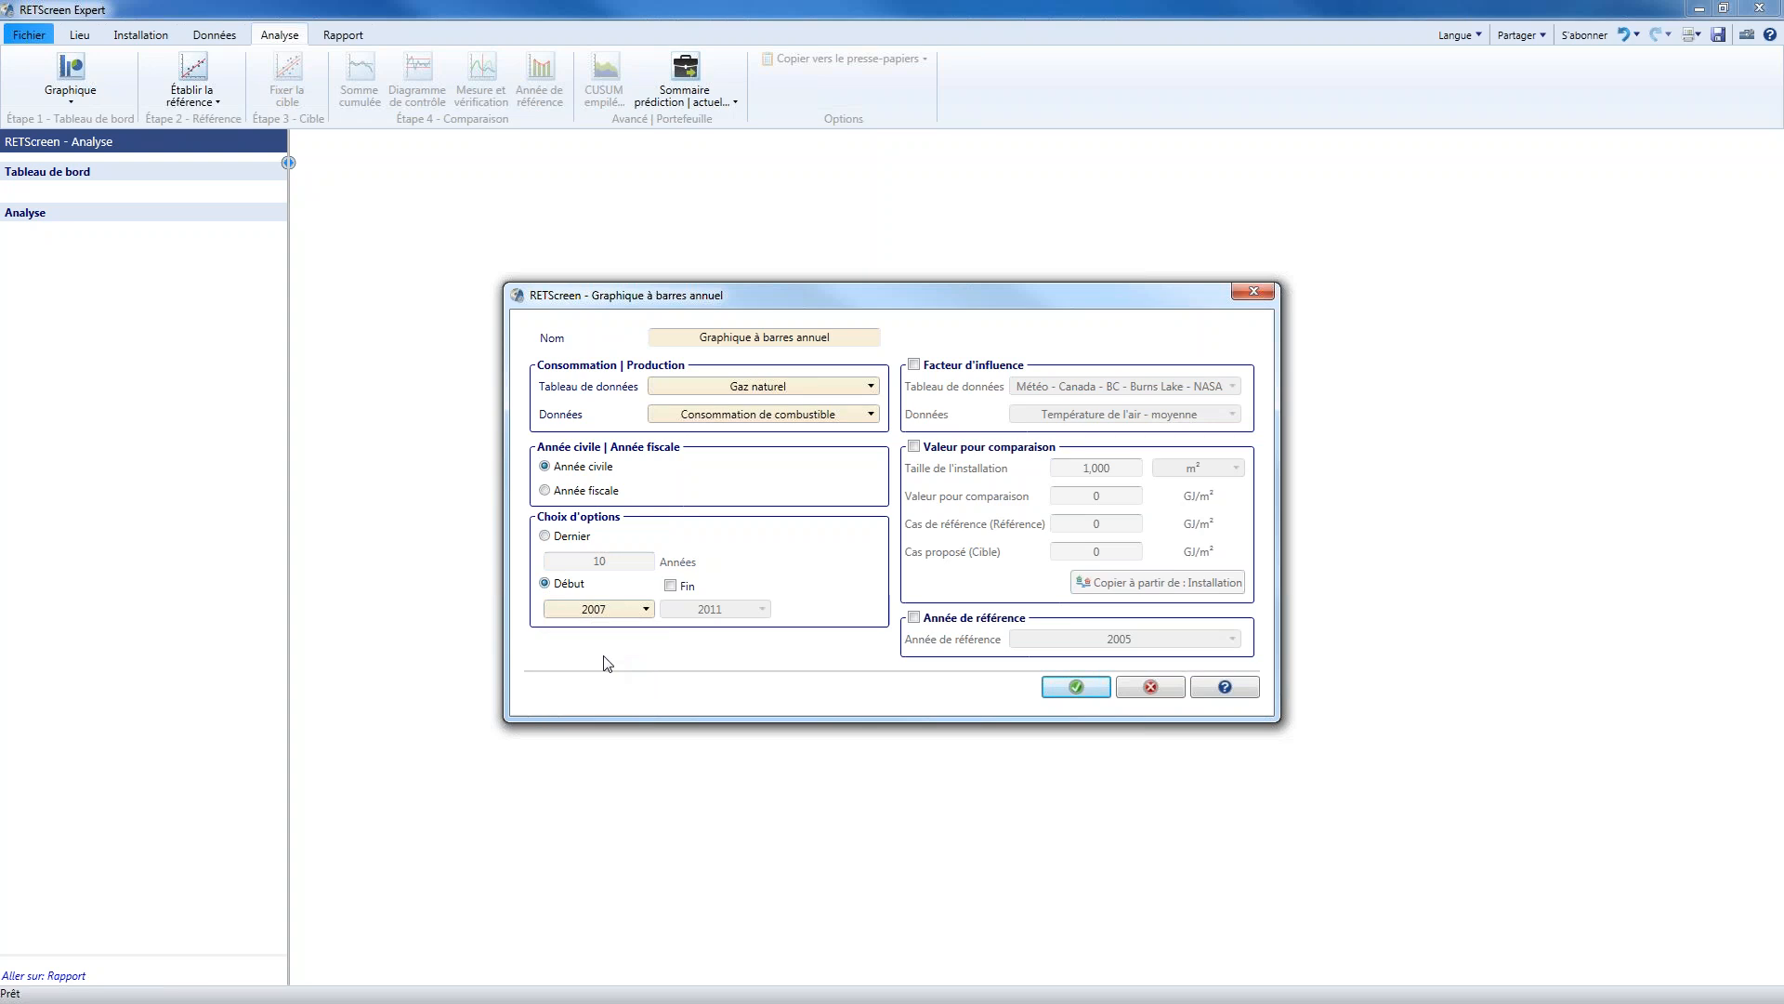
click(671, 587)
click(711, 610)
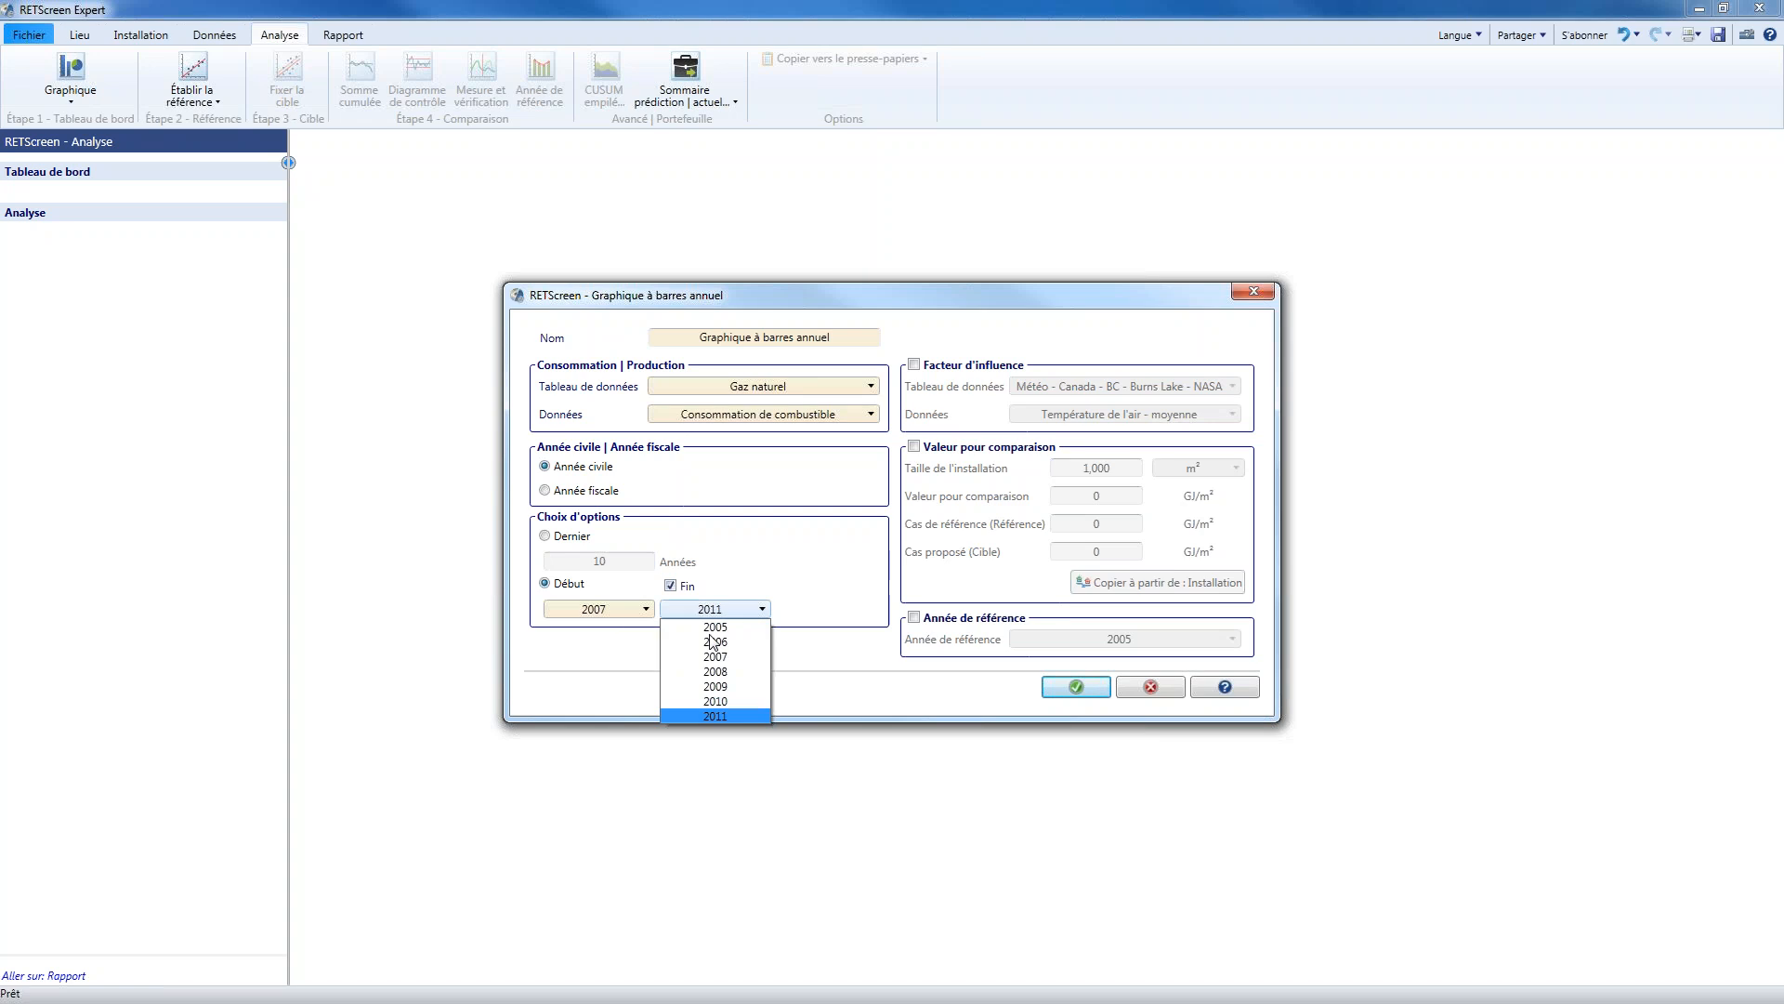
click(733, 703)
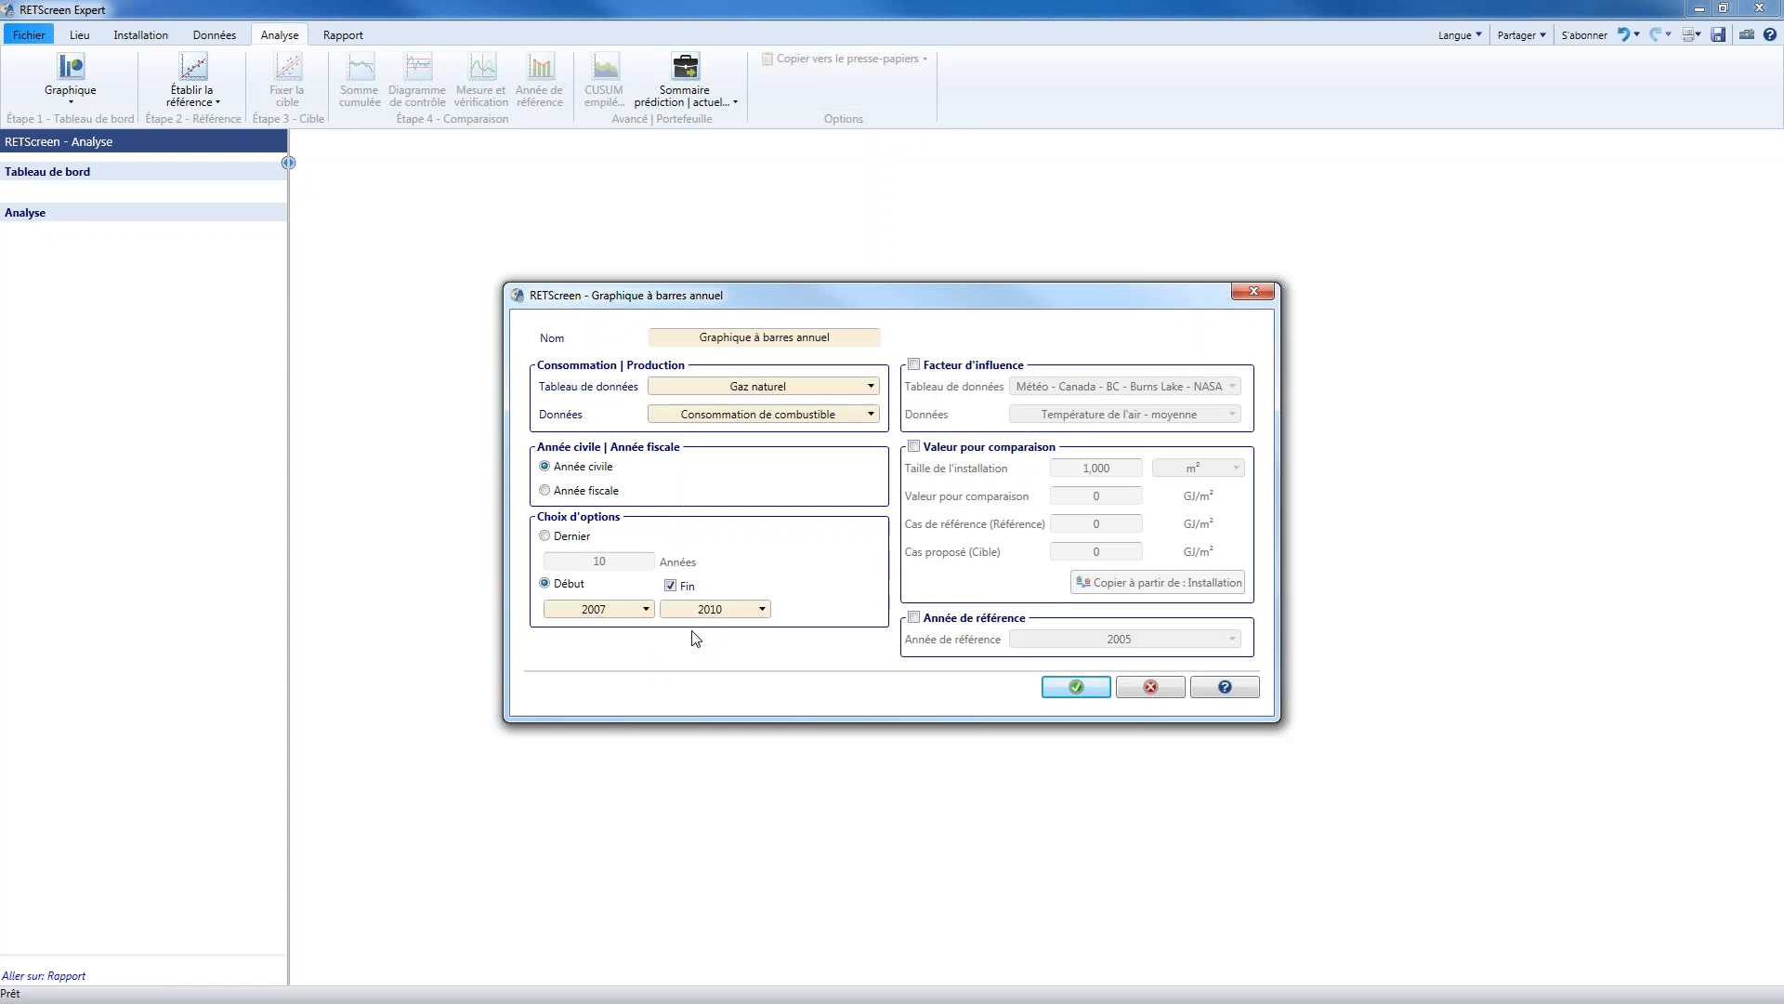
Create the annual bar chart for the last 7 years and widen the An column in its data table
click(546, 537)
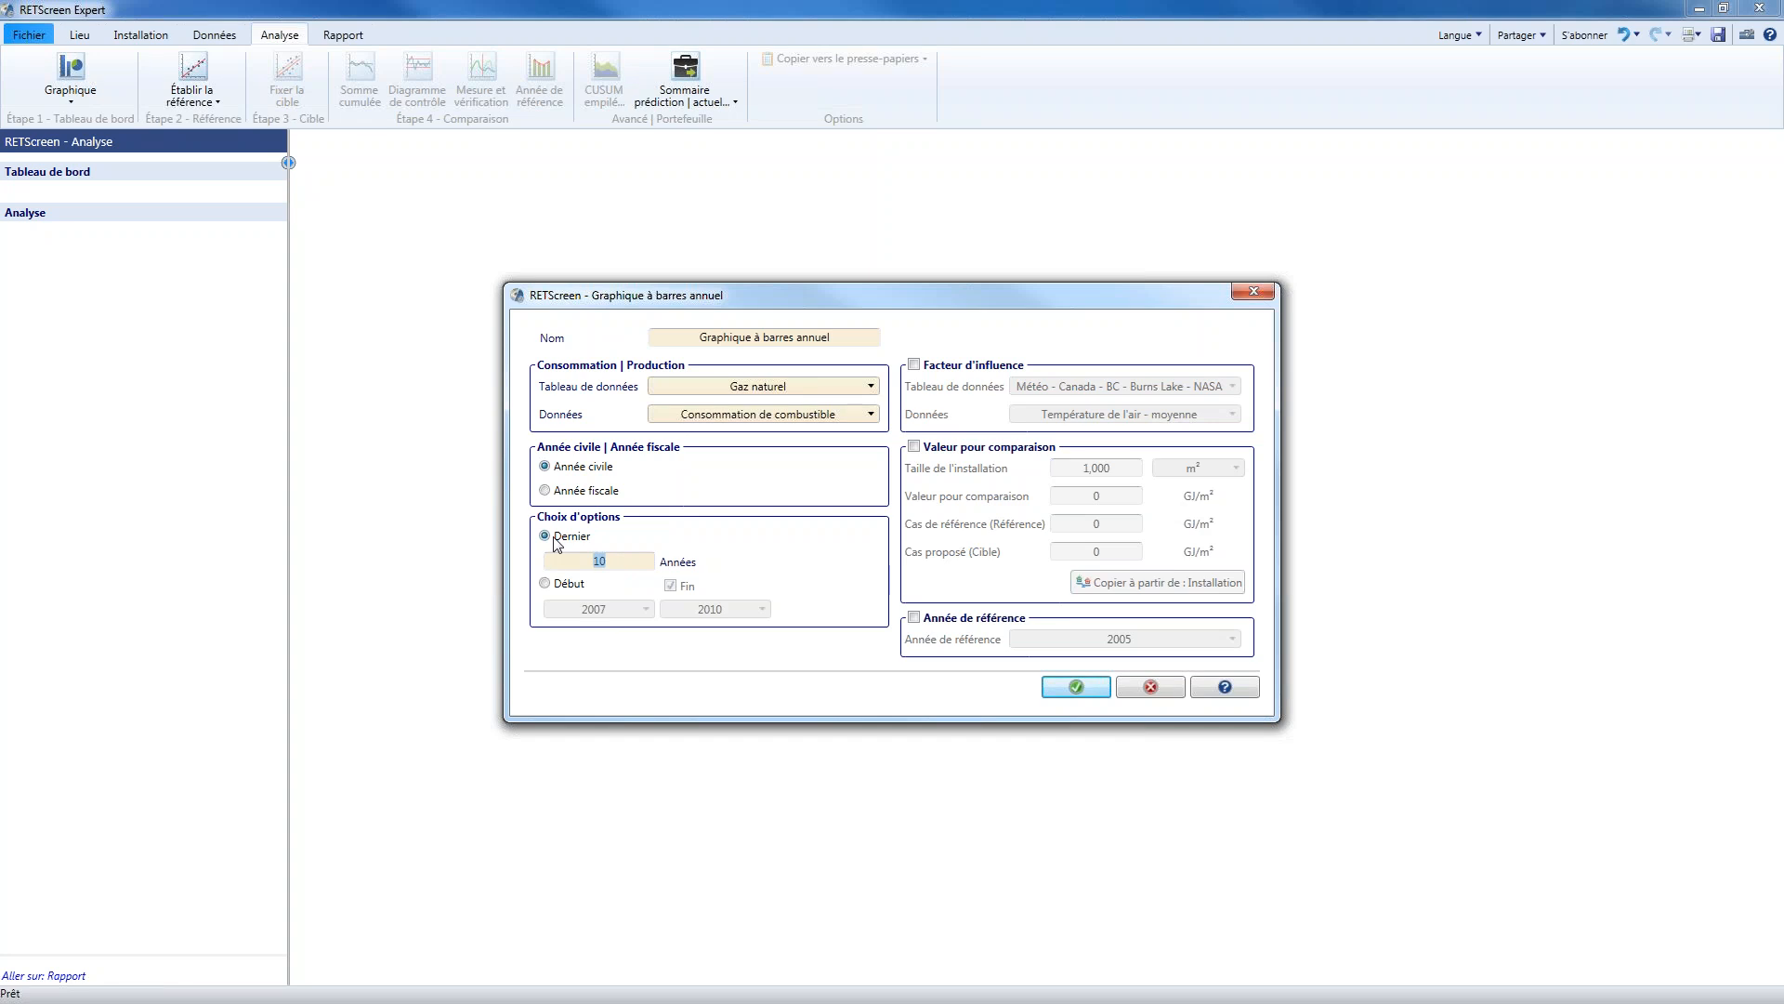
text(7)
click(1076, 687)
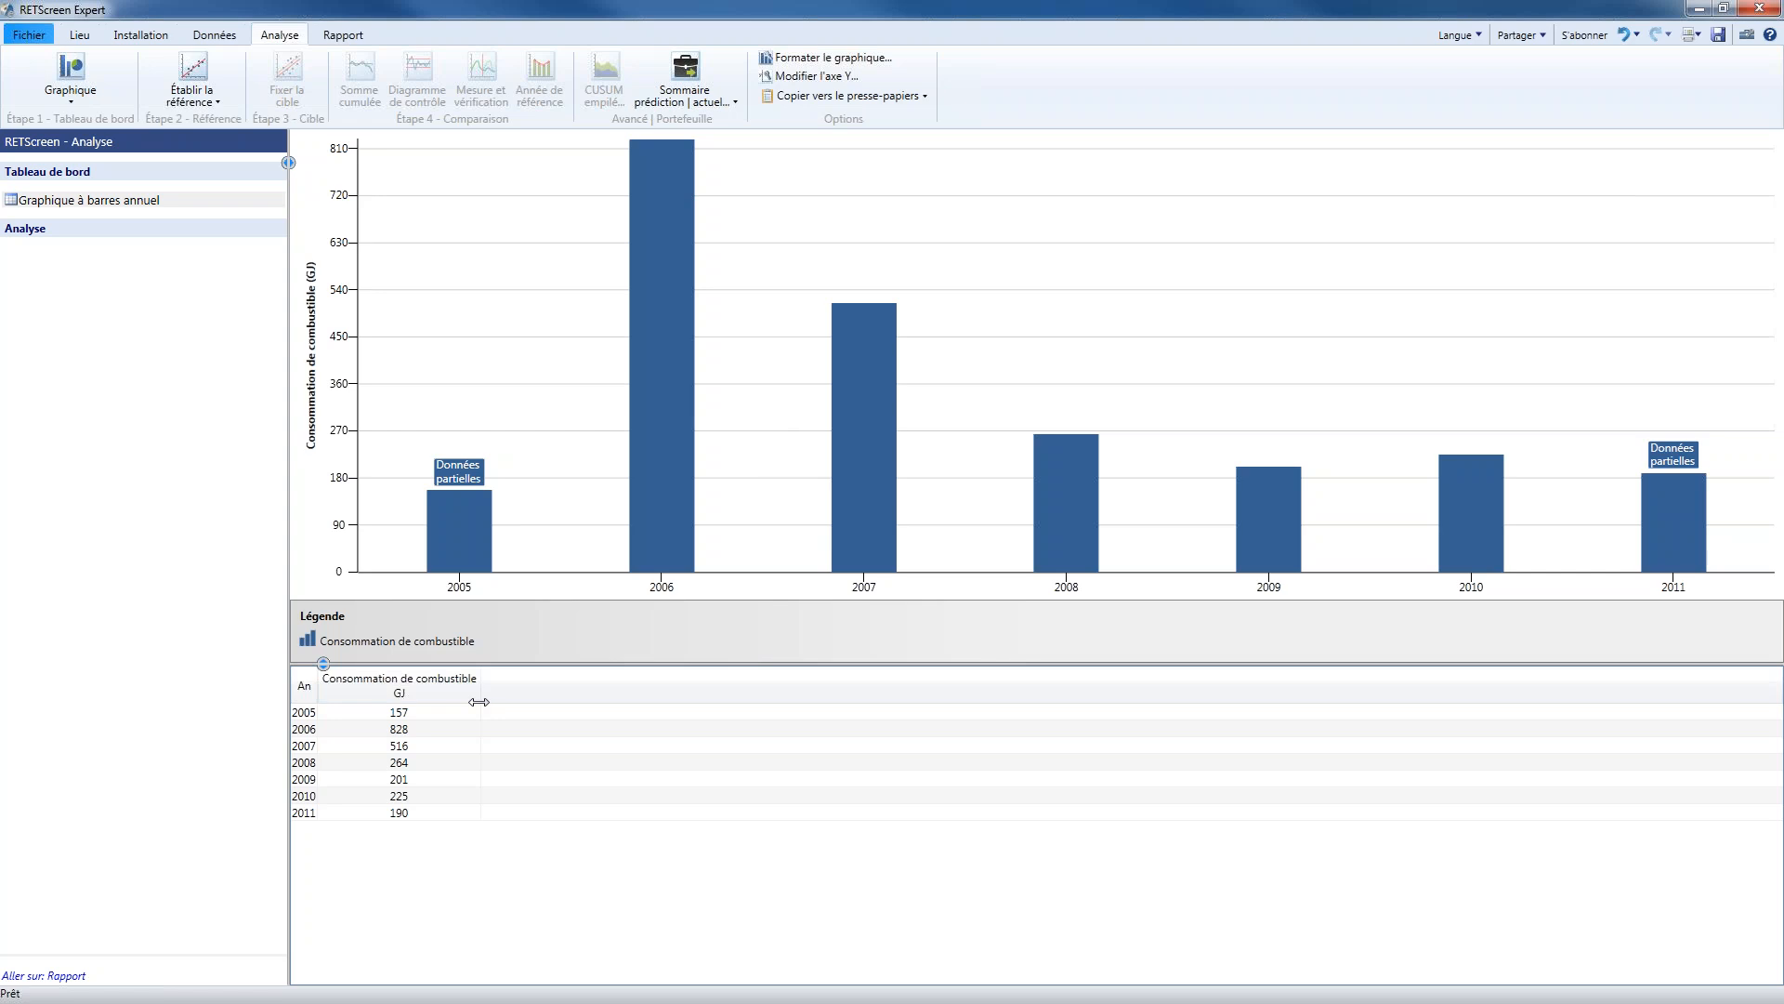
drag(318, 702, 358, 700)
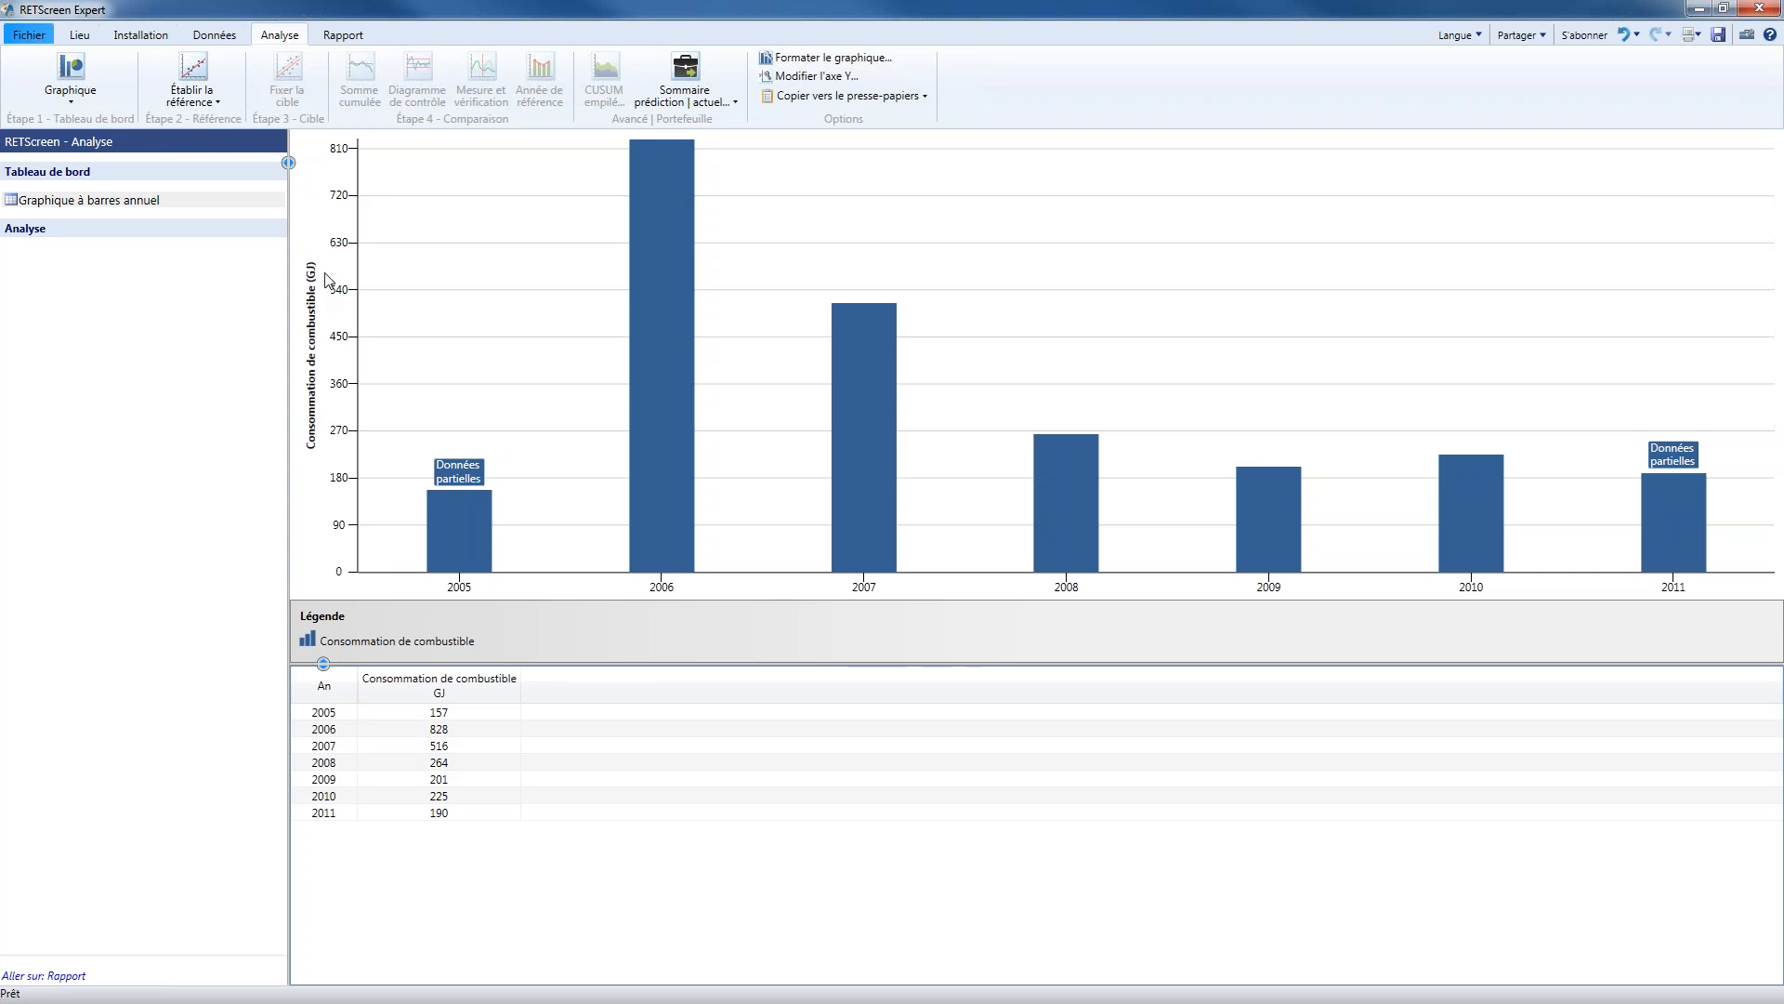
Open the format settings of the annual bar chart
mouse_move(639, 288)
mouse_move(875, 398)
right_click(845, 215)
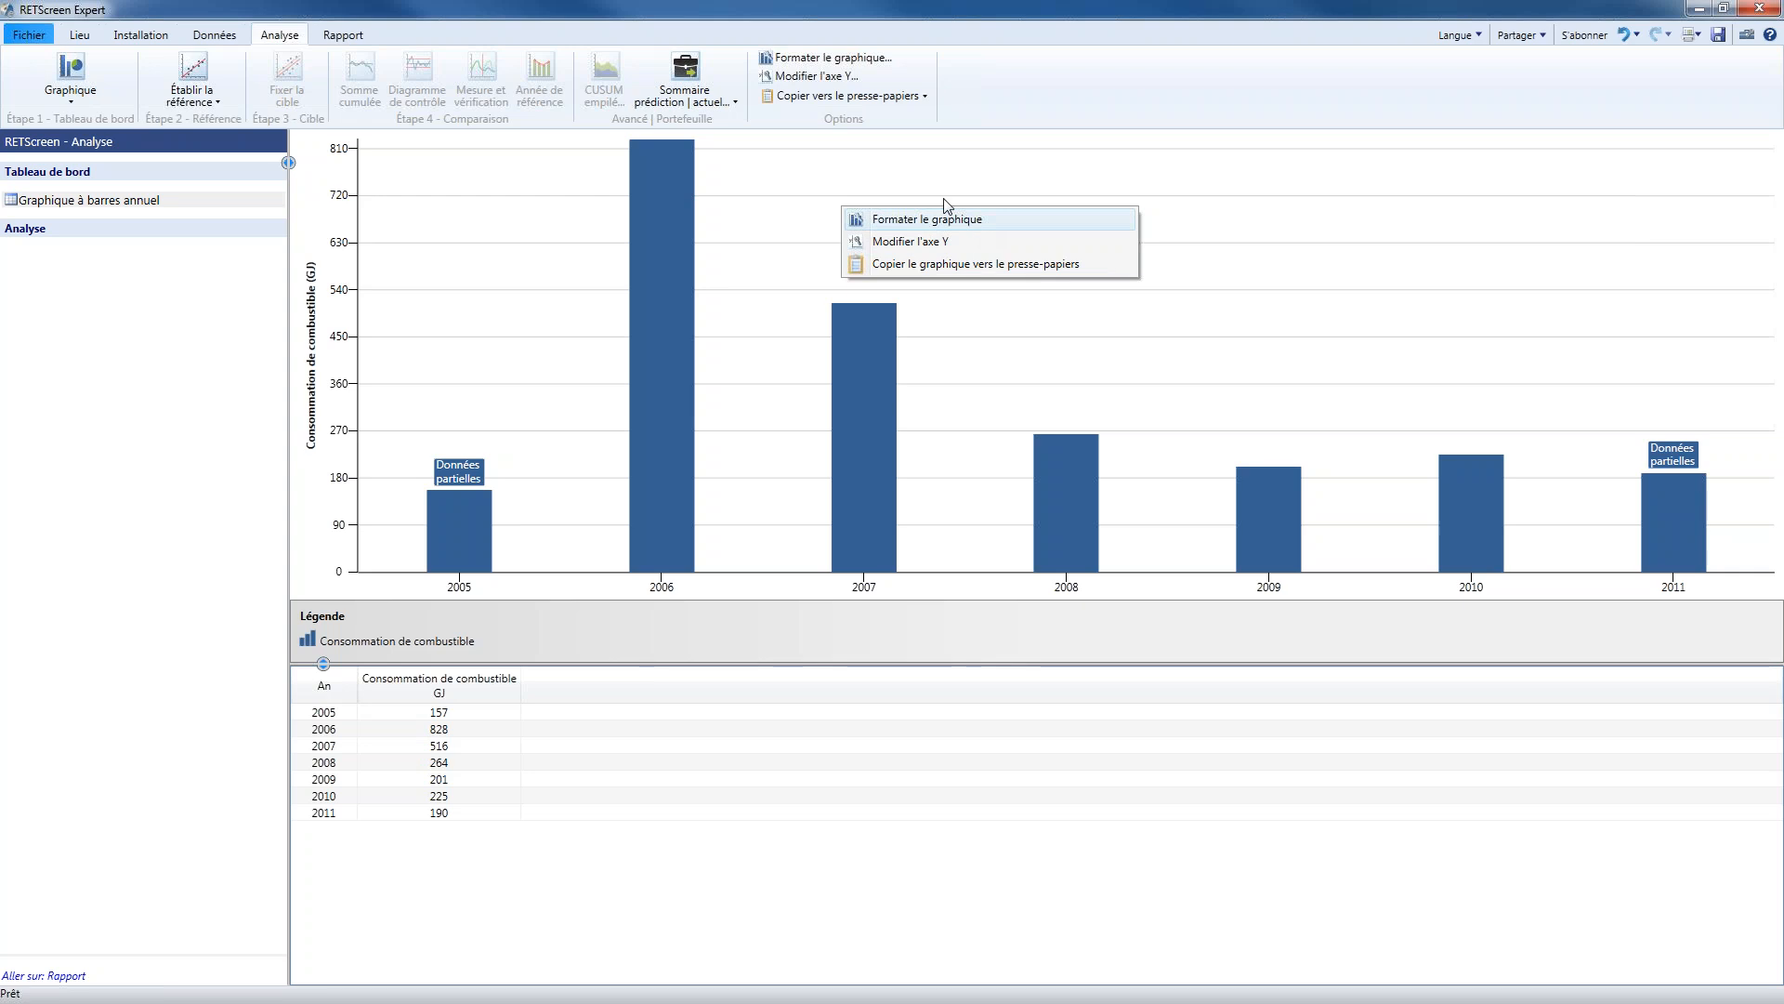
click(887, 55)
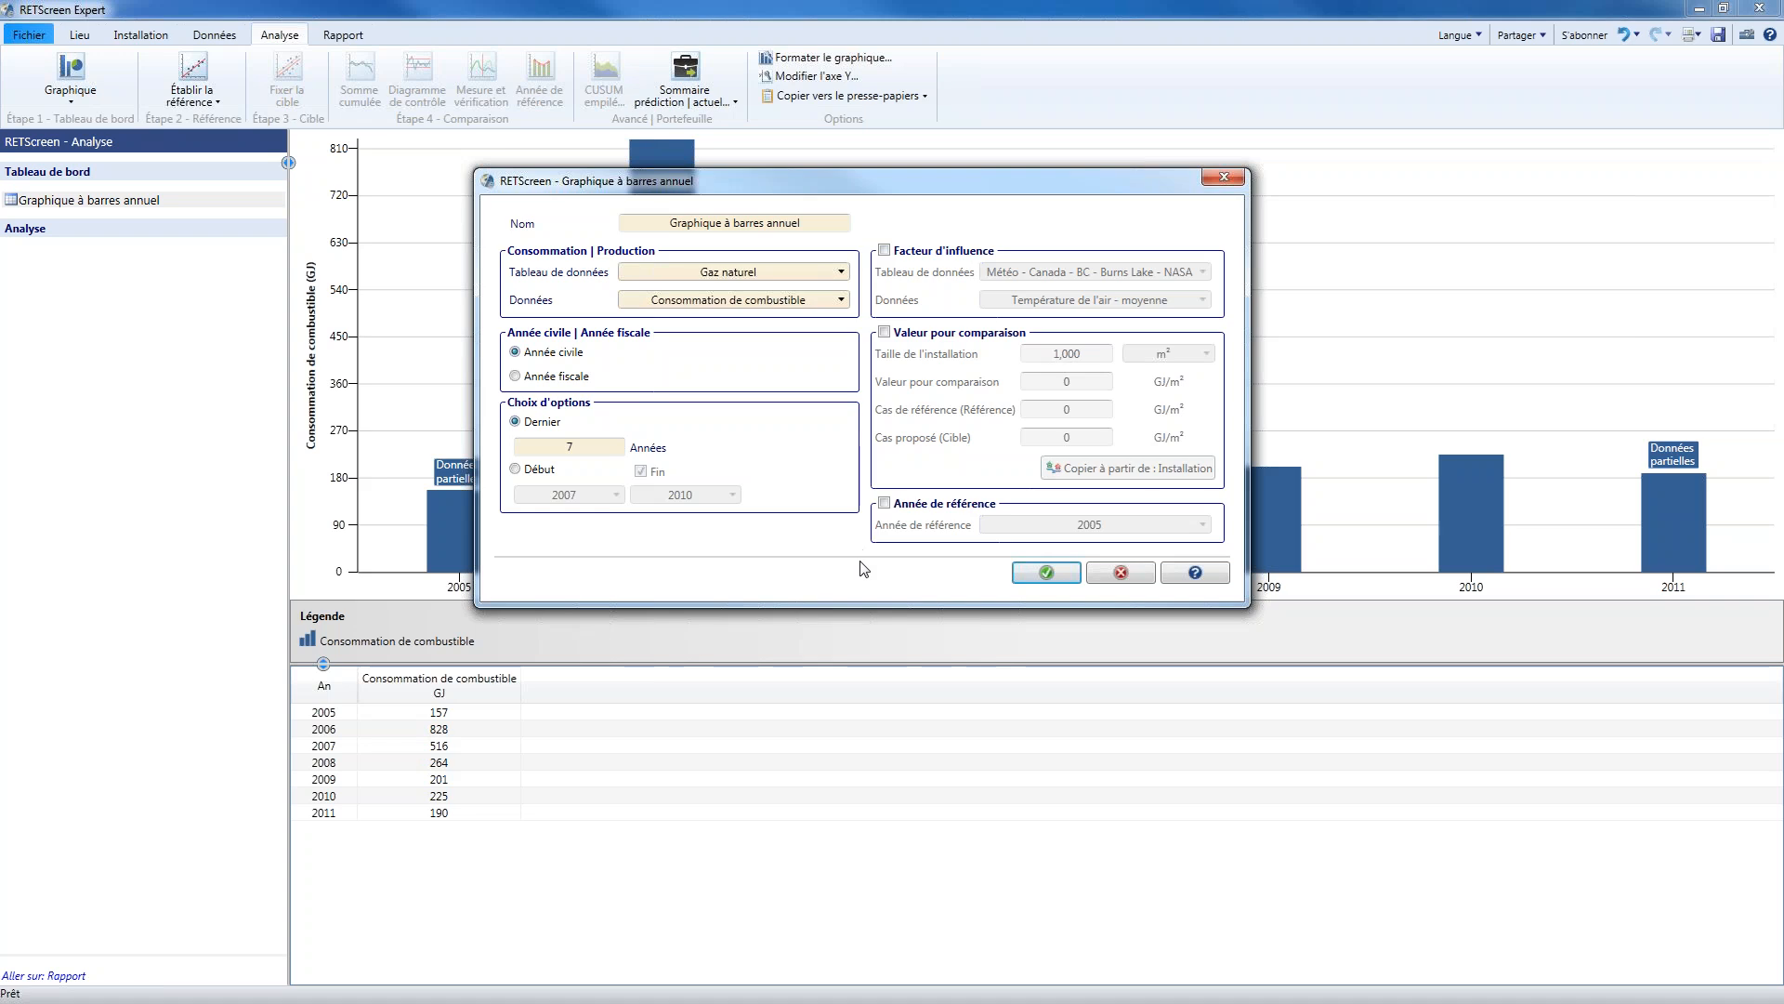
Try Degrés-jours de chauffage 16°C from the Burns Lake NASA weather table as the influence factor, and disable the factor again
click(956, 259)
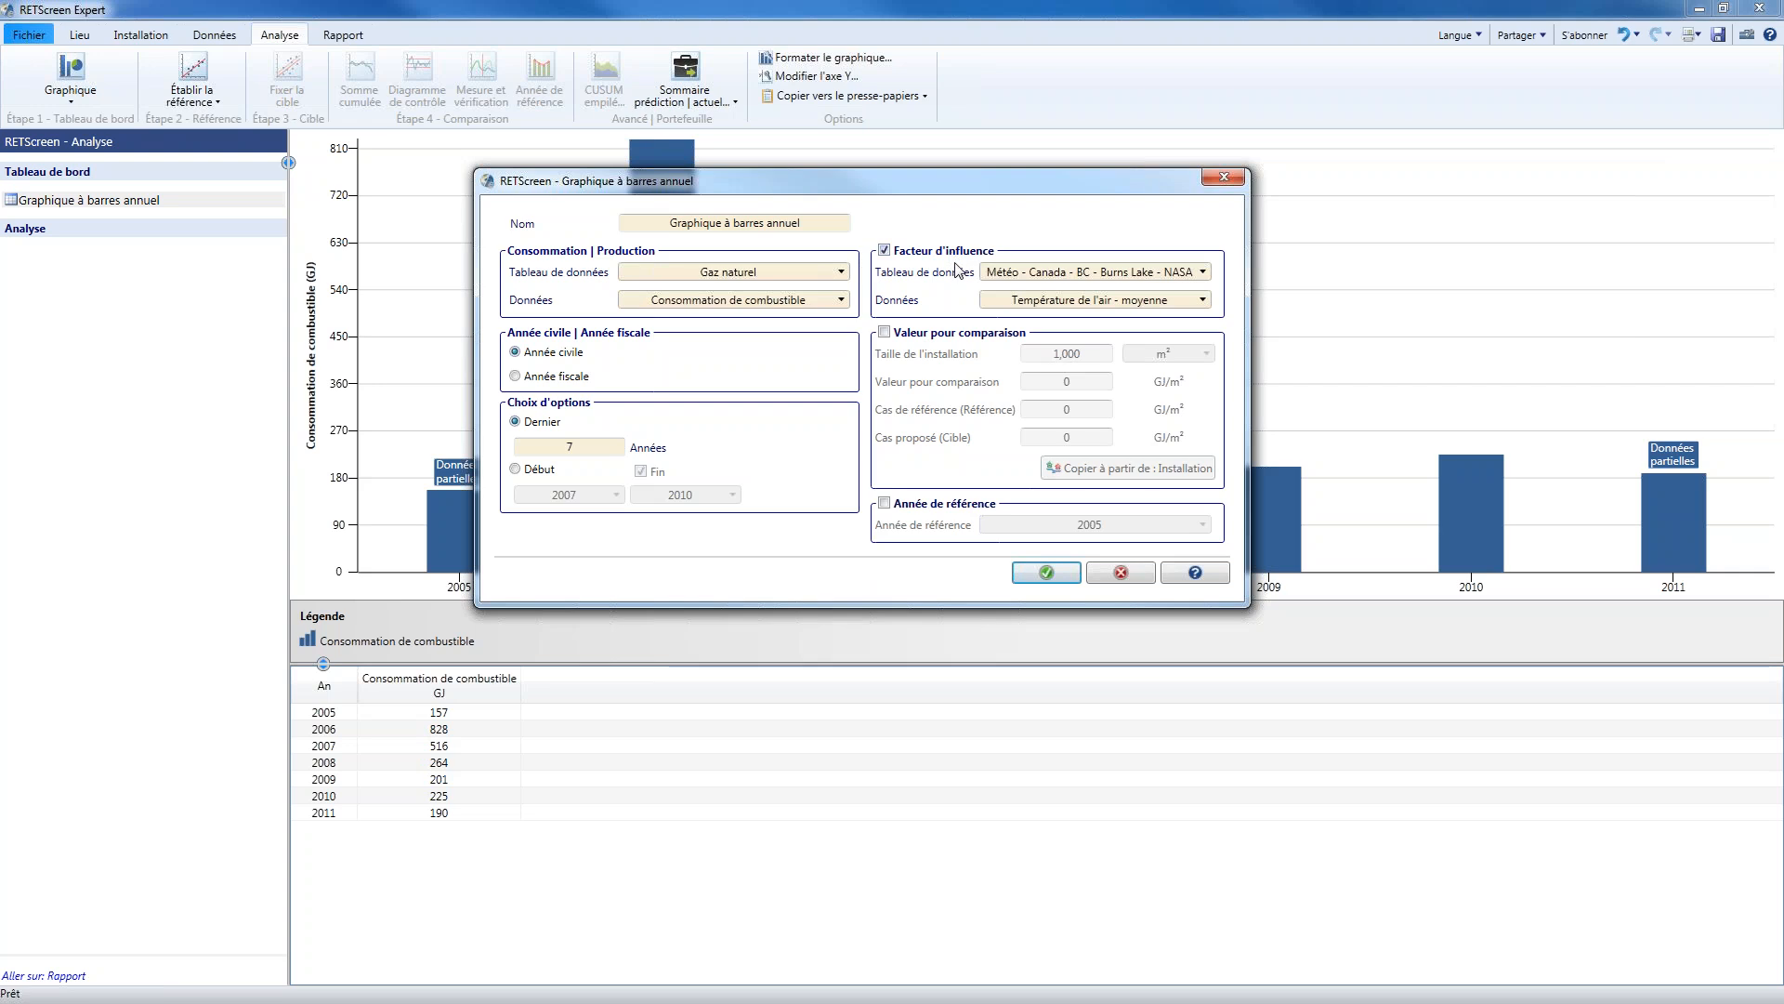
click(1033, 304)
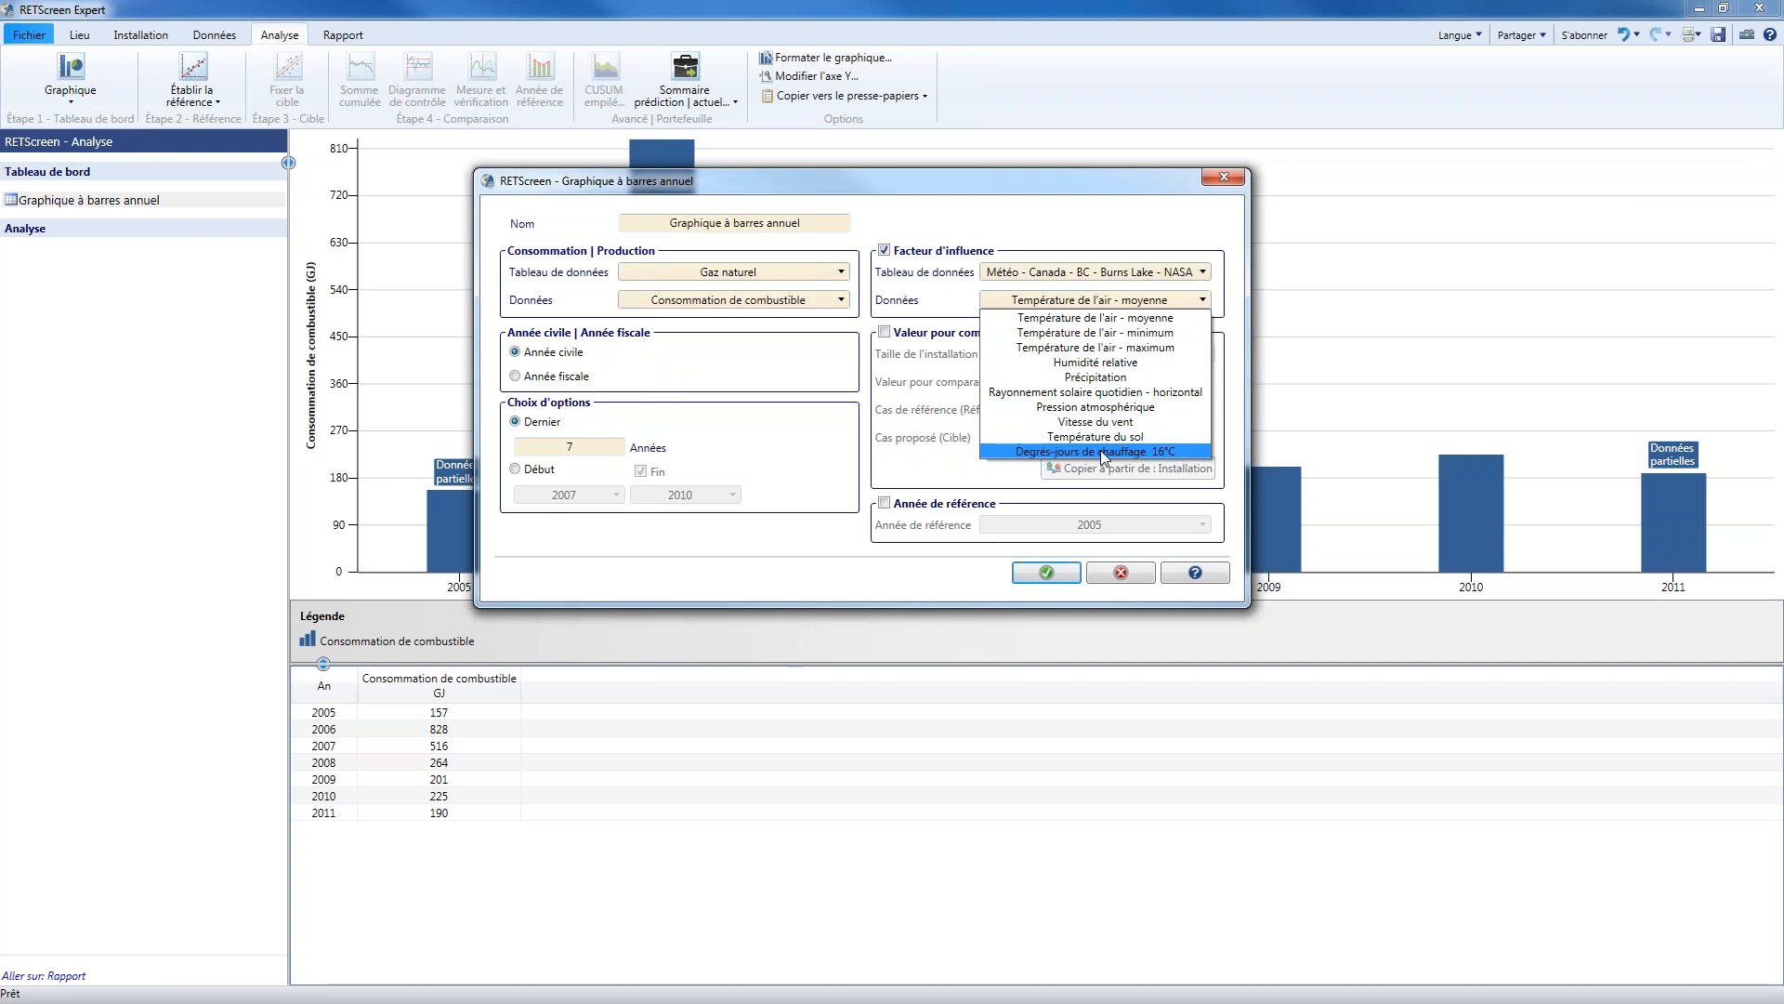
click(1103, 453)
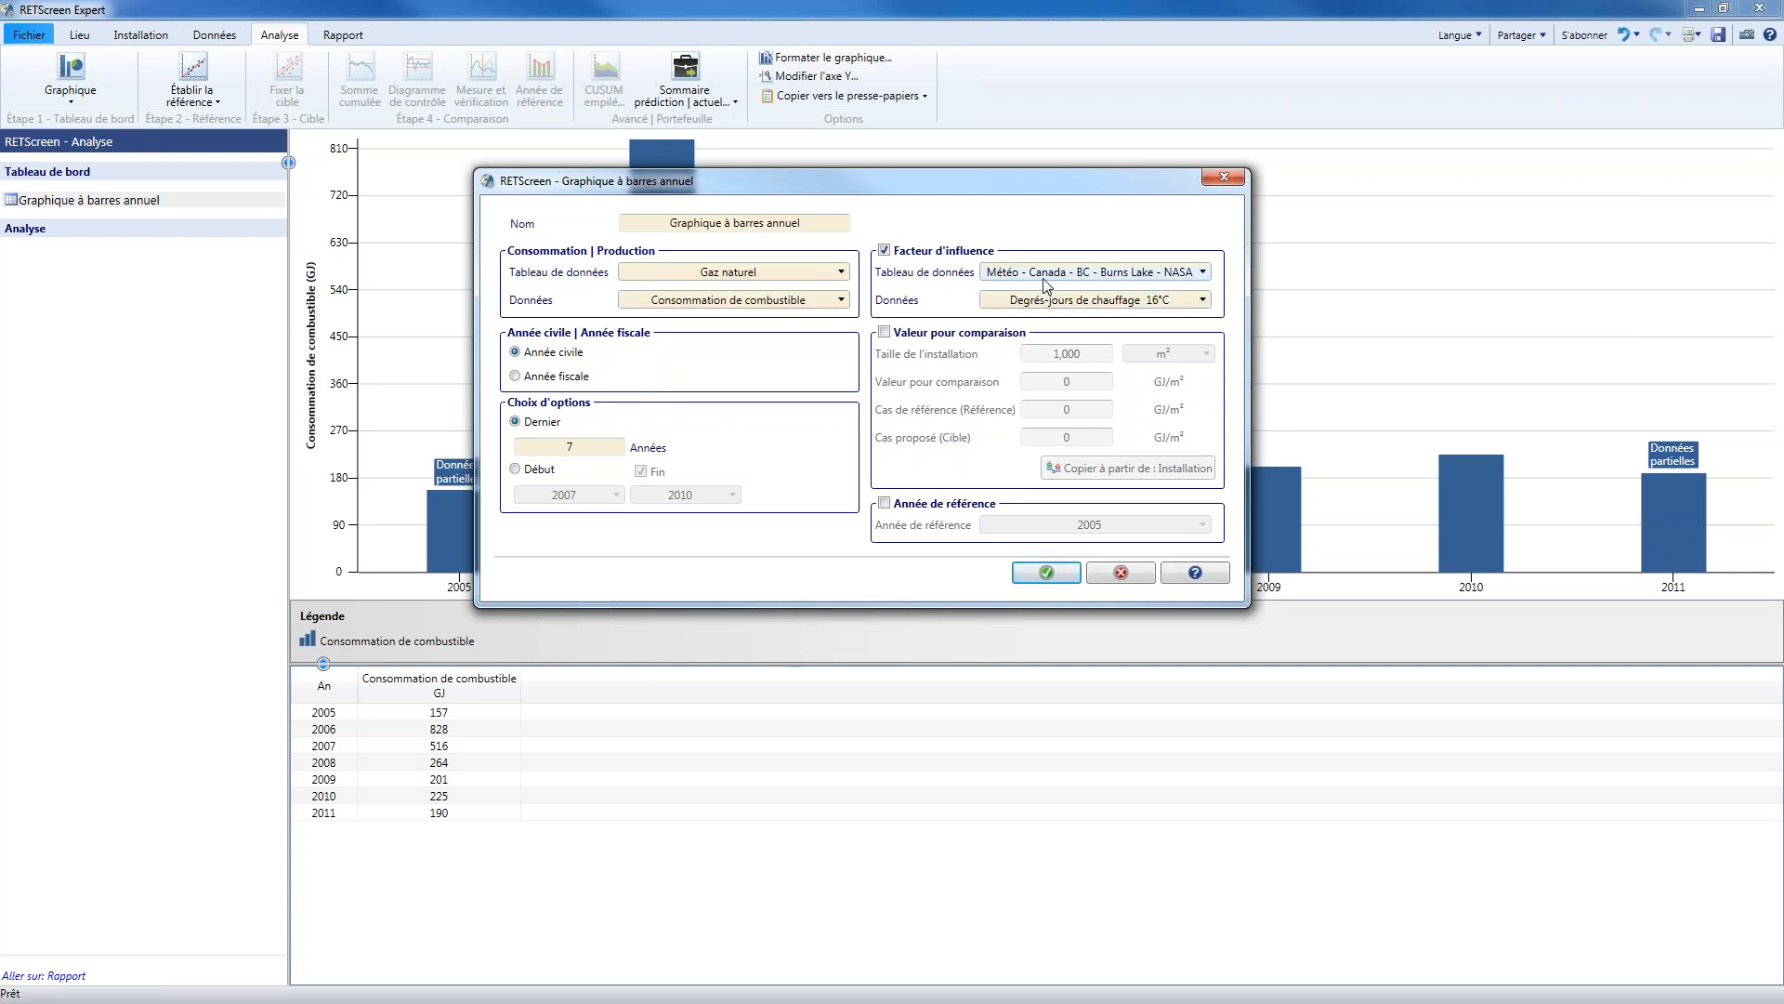
click(953, 253)
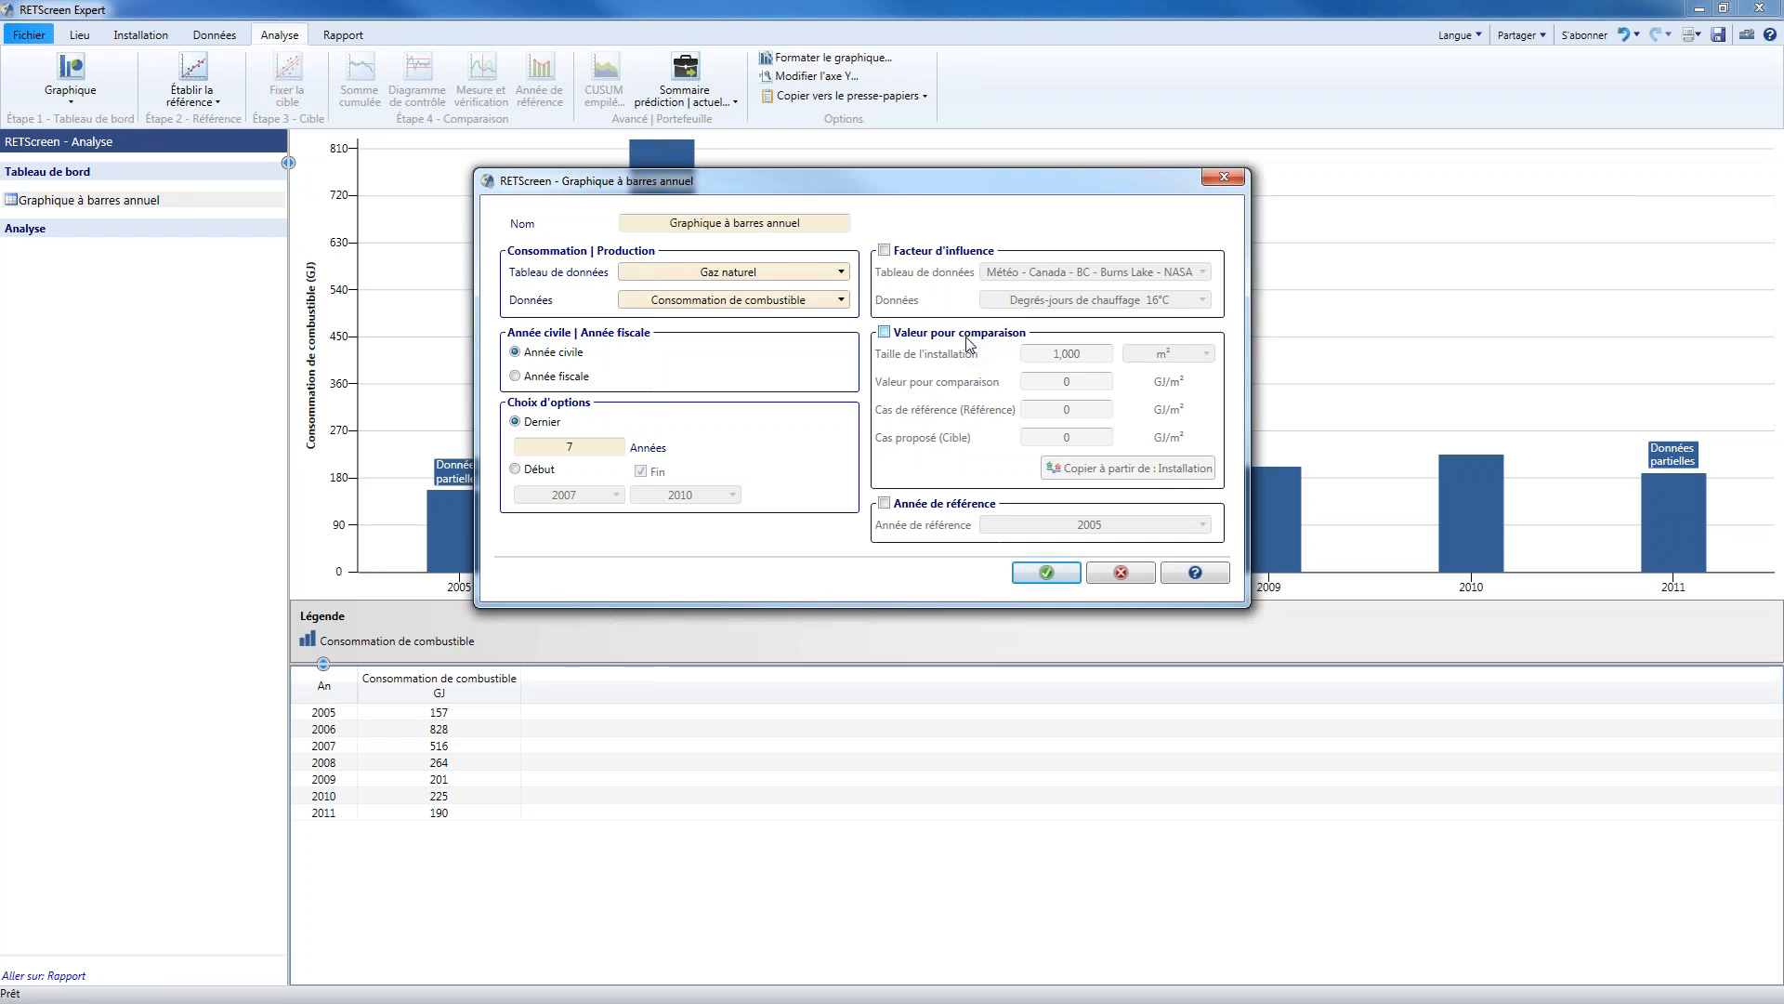
Add comparison values copied from the Installation worksheet and a 2006 reference year to the annual bar chart
click(967, 340)
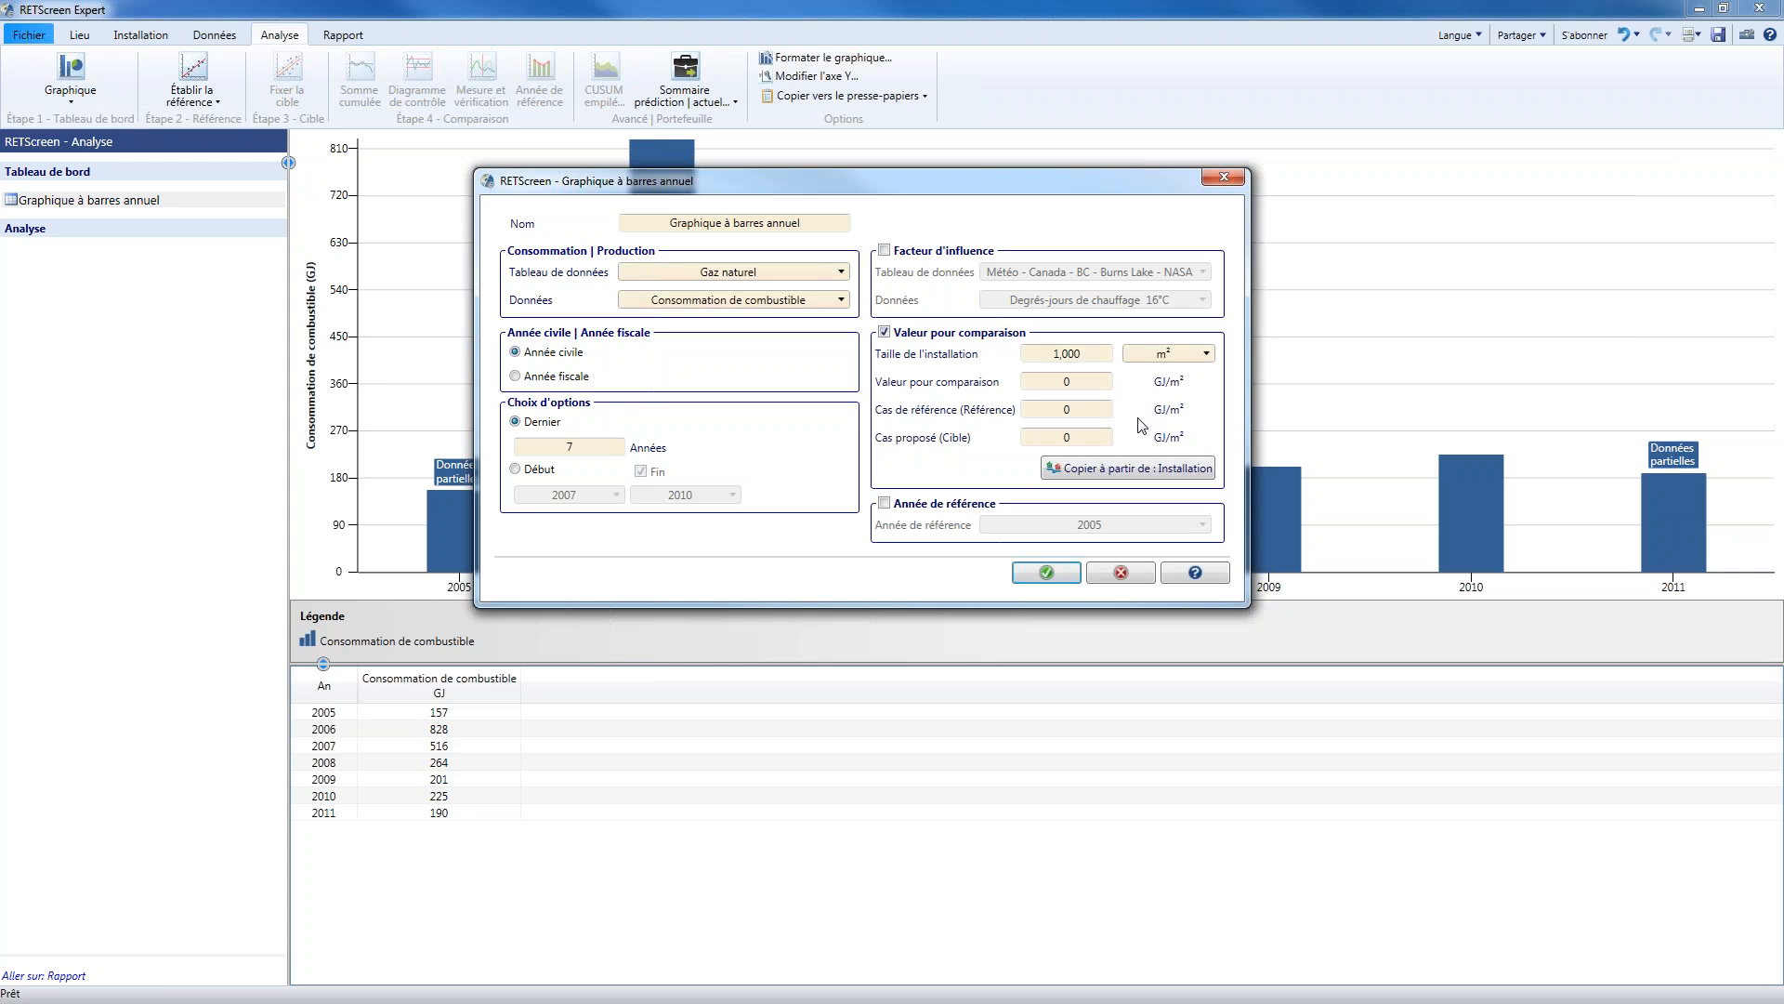
click(1149, 474)
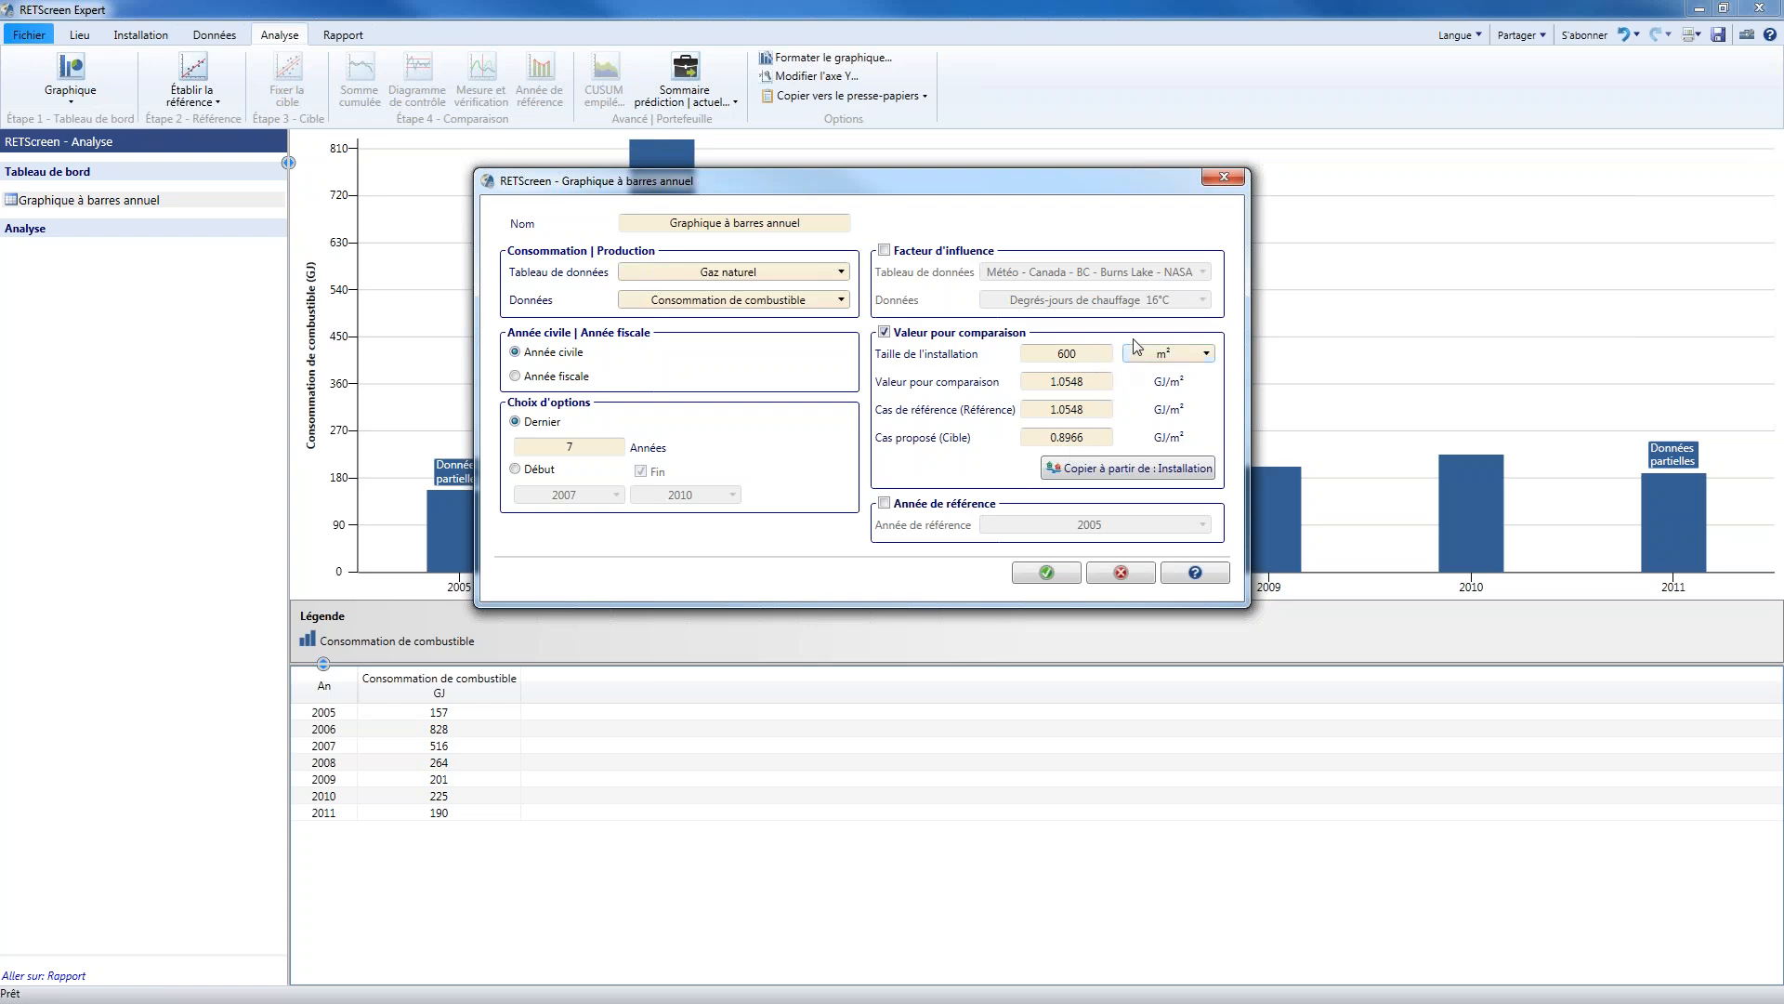
click(935, 506)
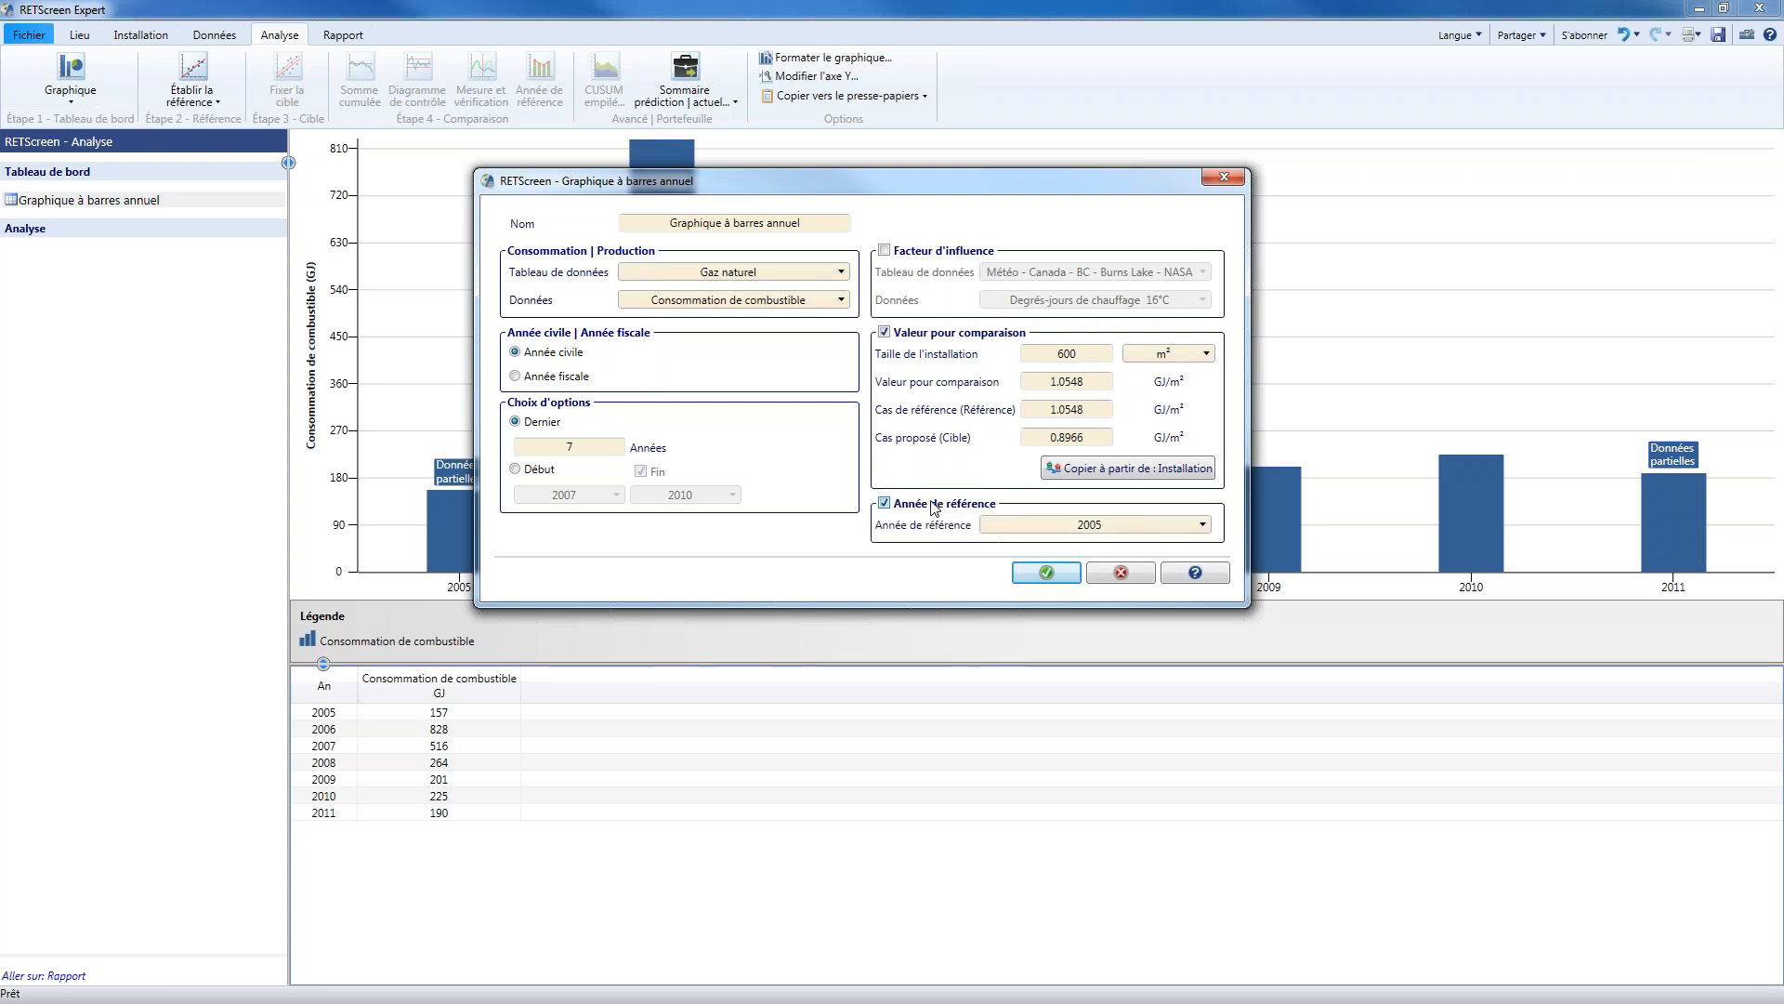
click(1034, 527)
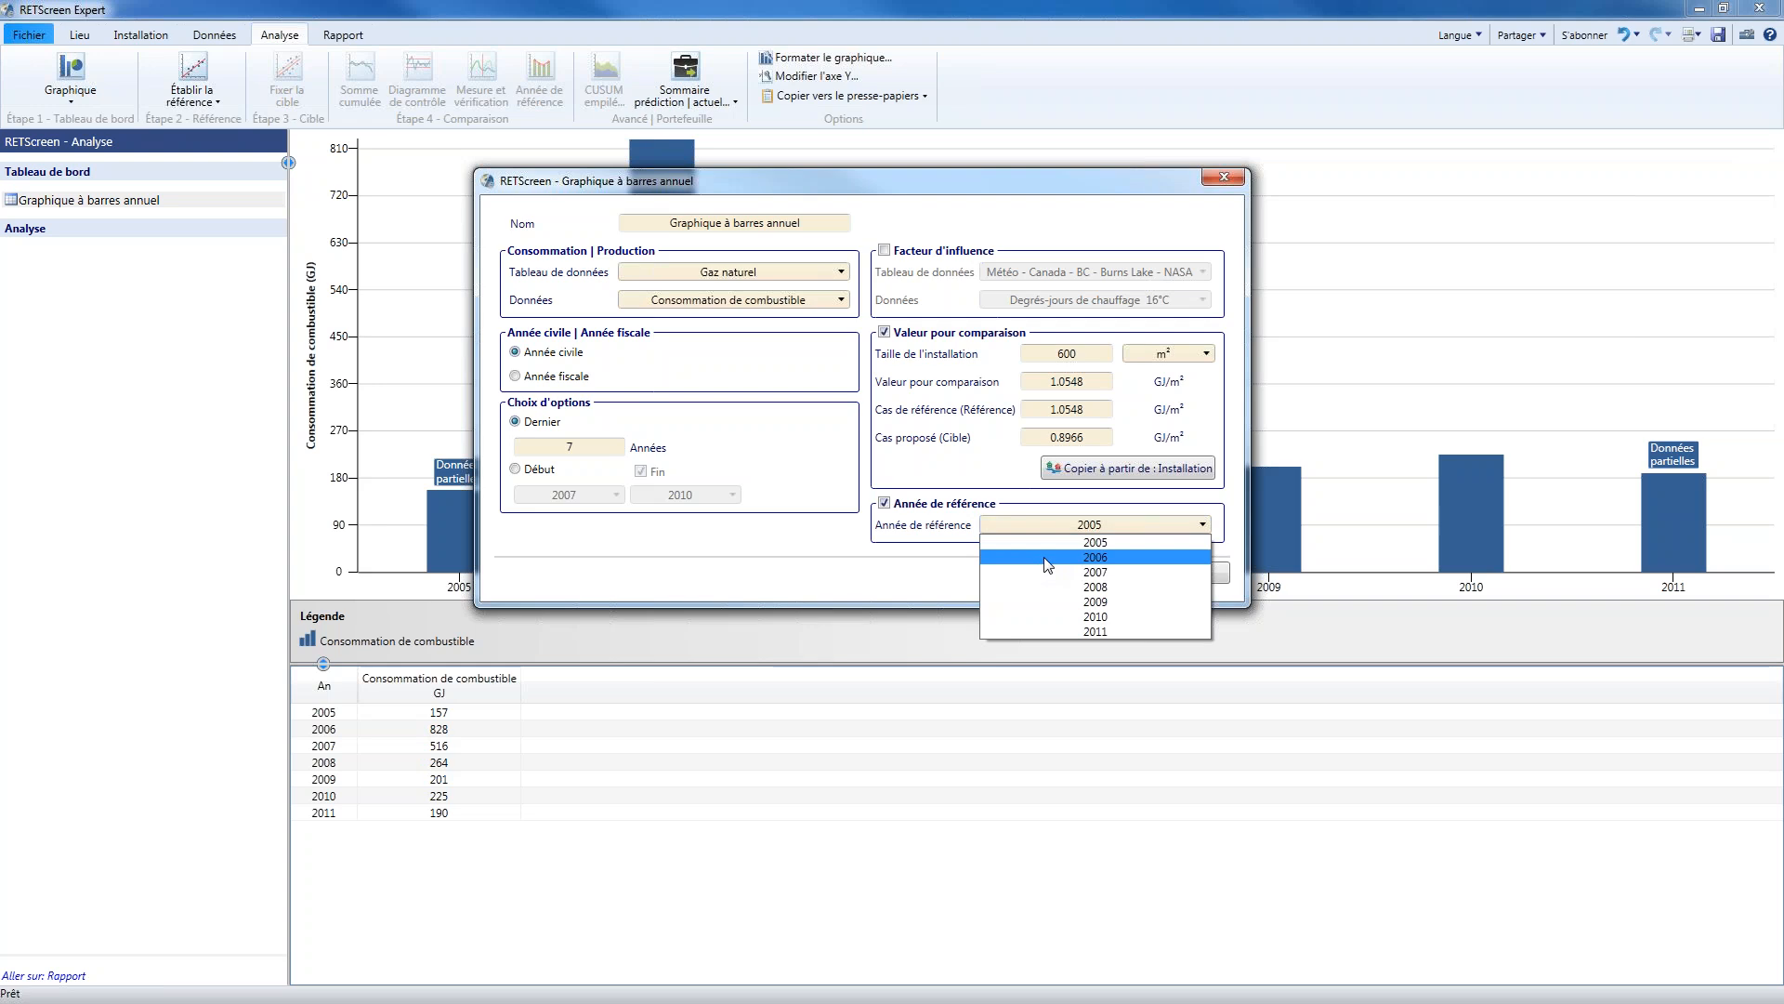
click(1048, 561)
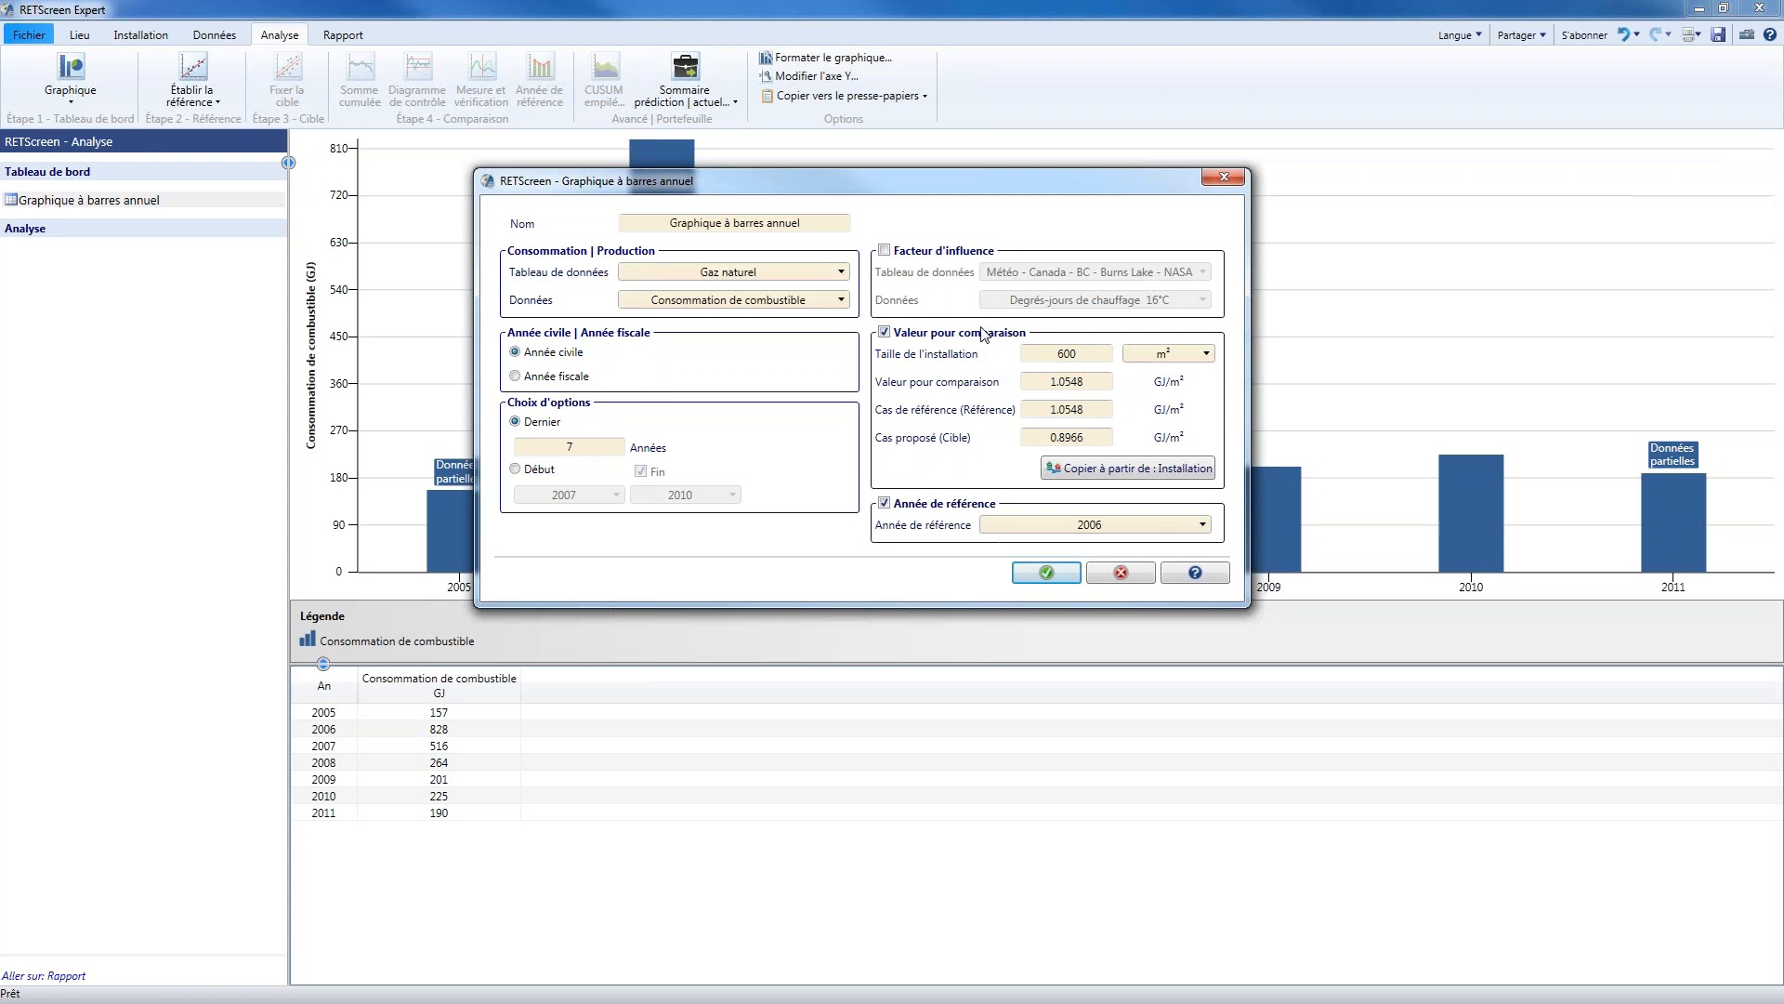
click(1049, 576)
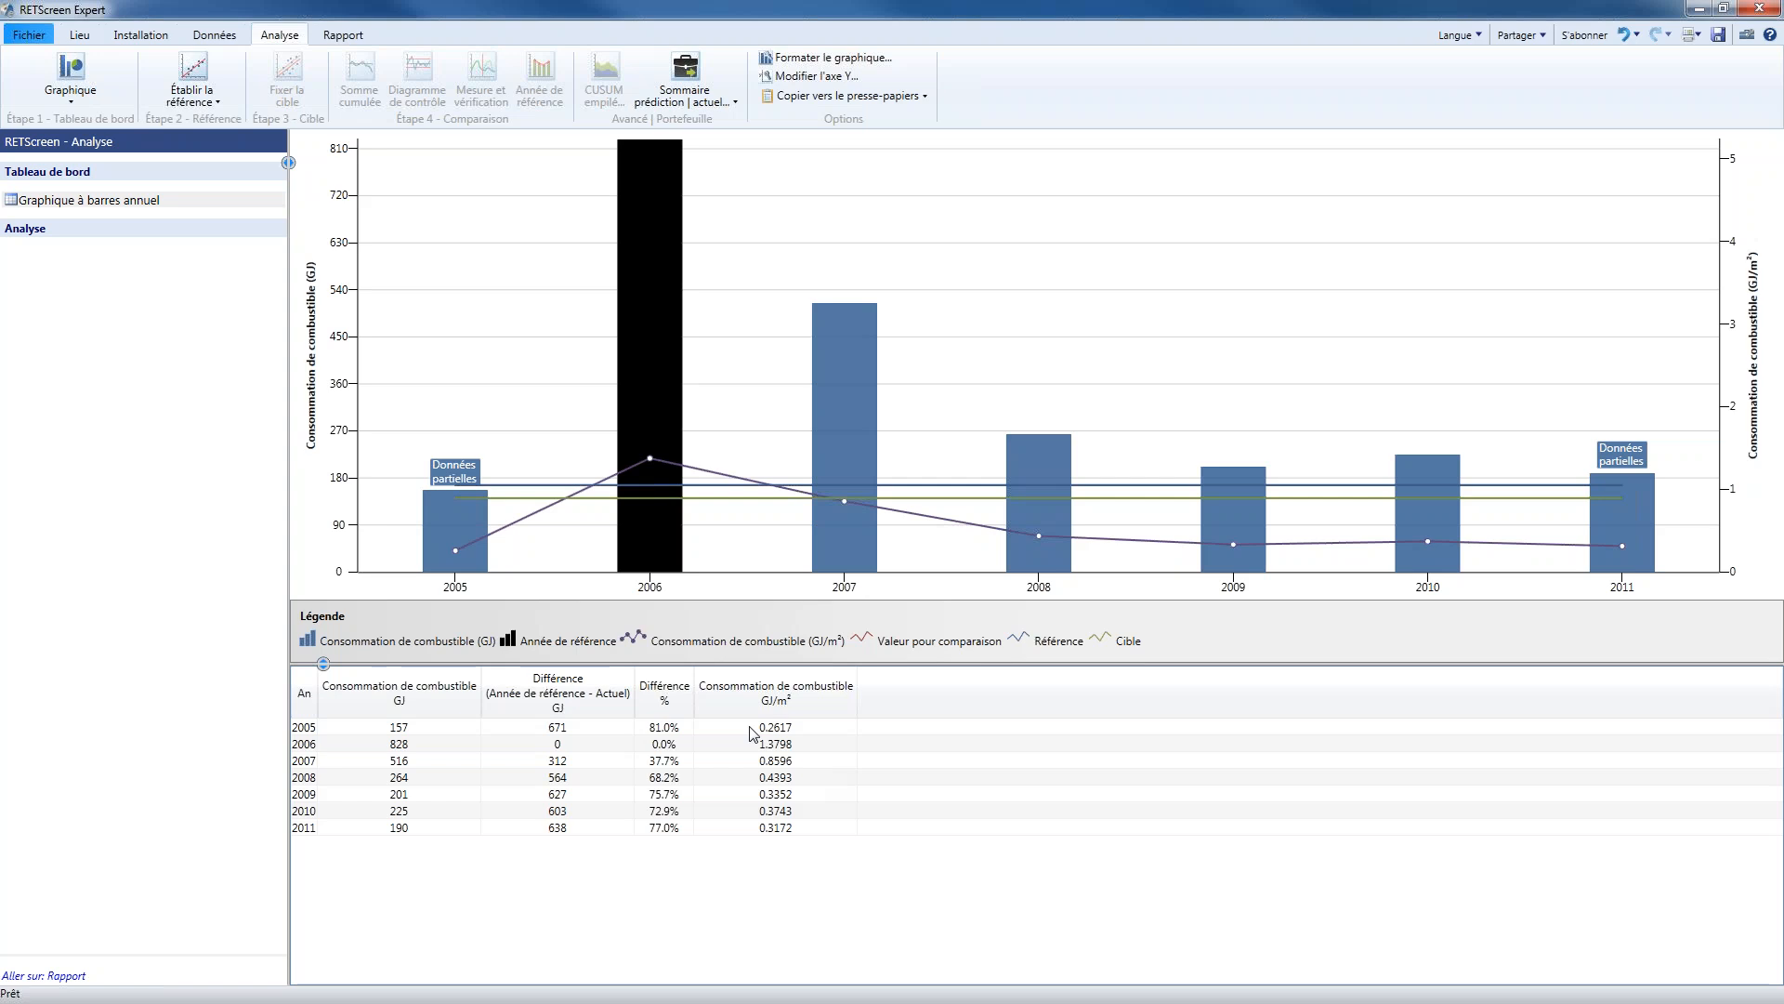
mouse_move(650, 195)
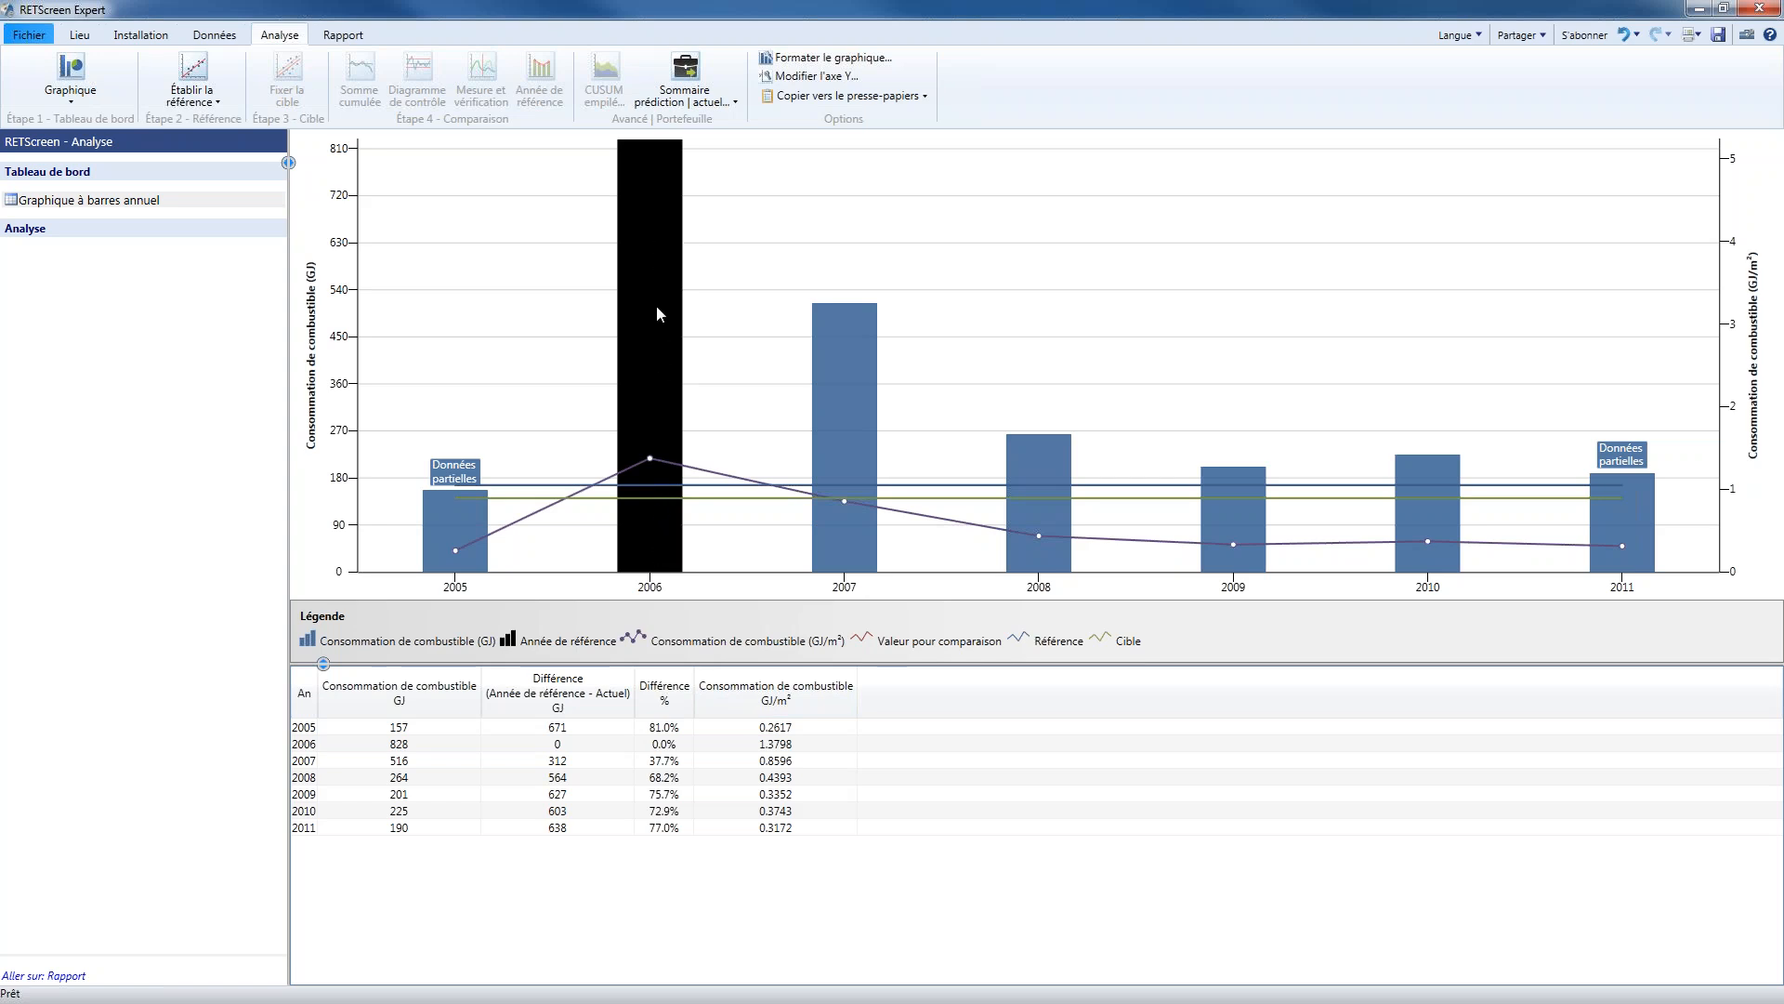
mouse_move(654, 257)
mouse_move(958, 505)
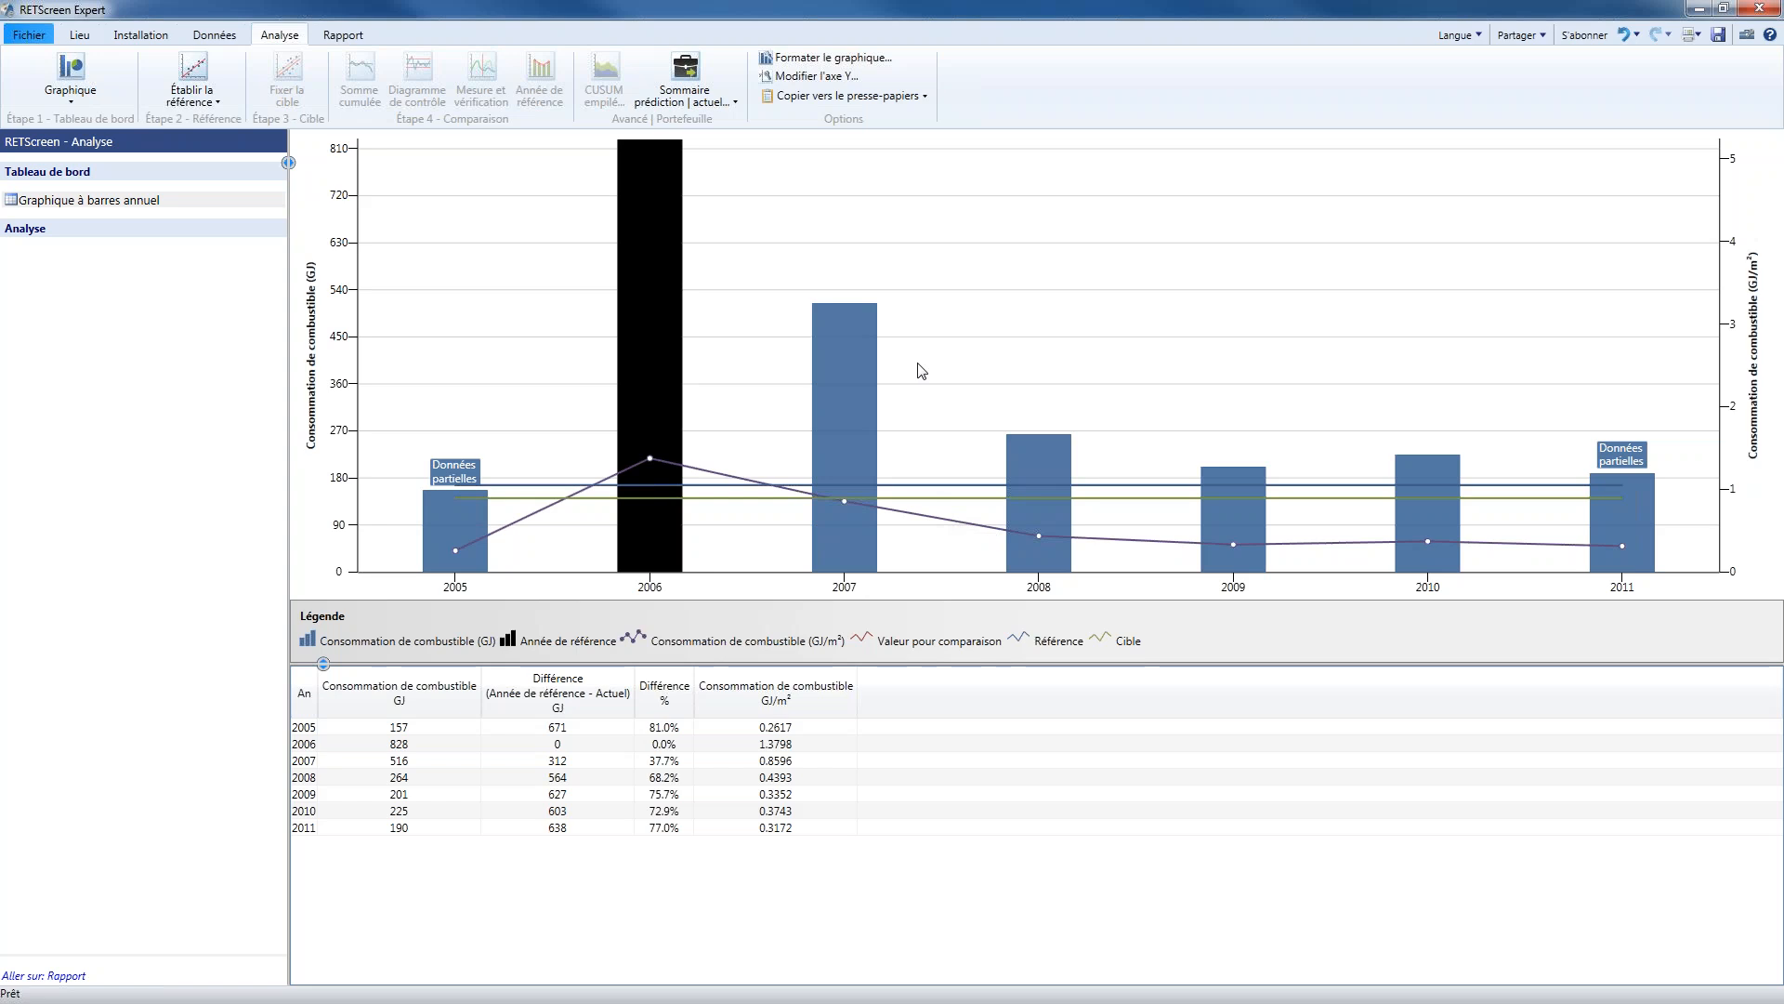
Examine the available chart types, including the Graphique mobile variants
click(60, 96)
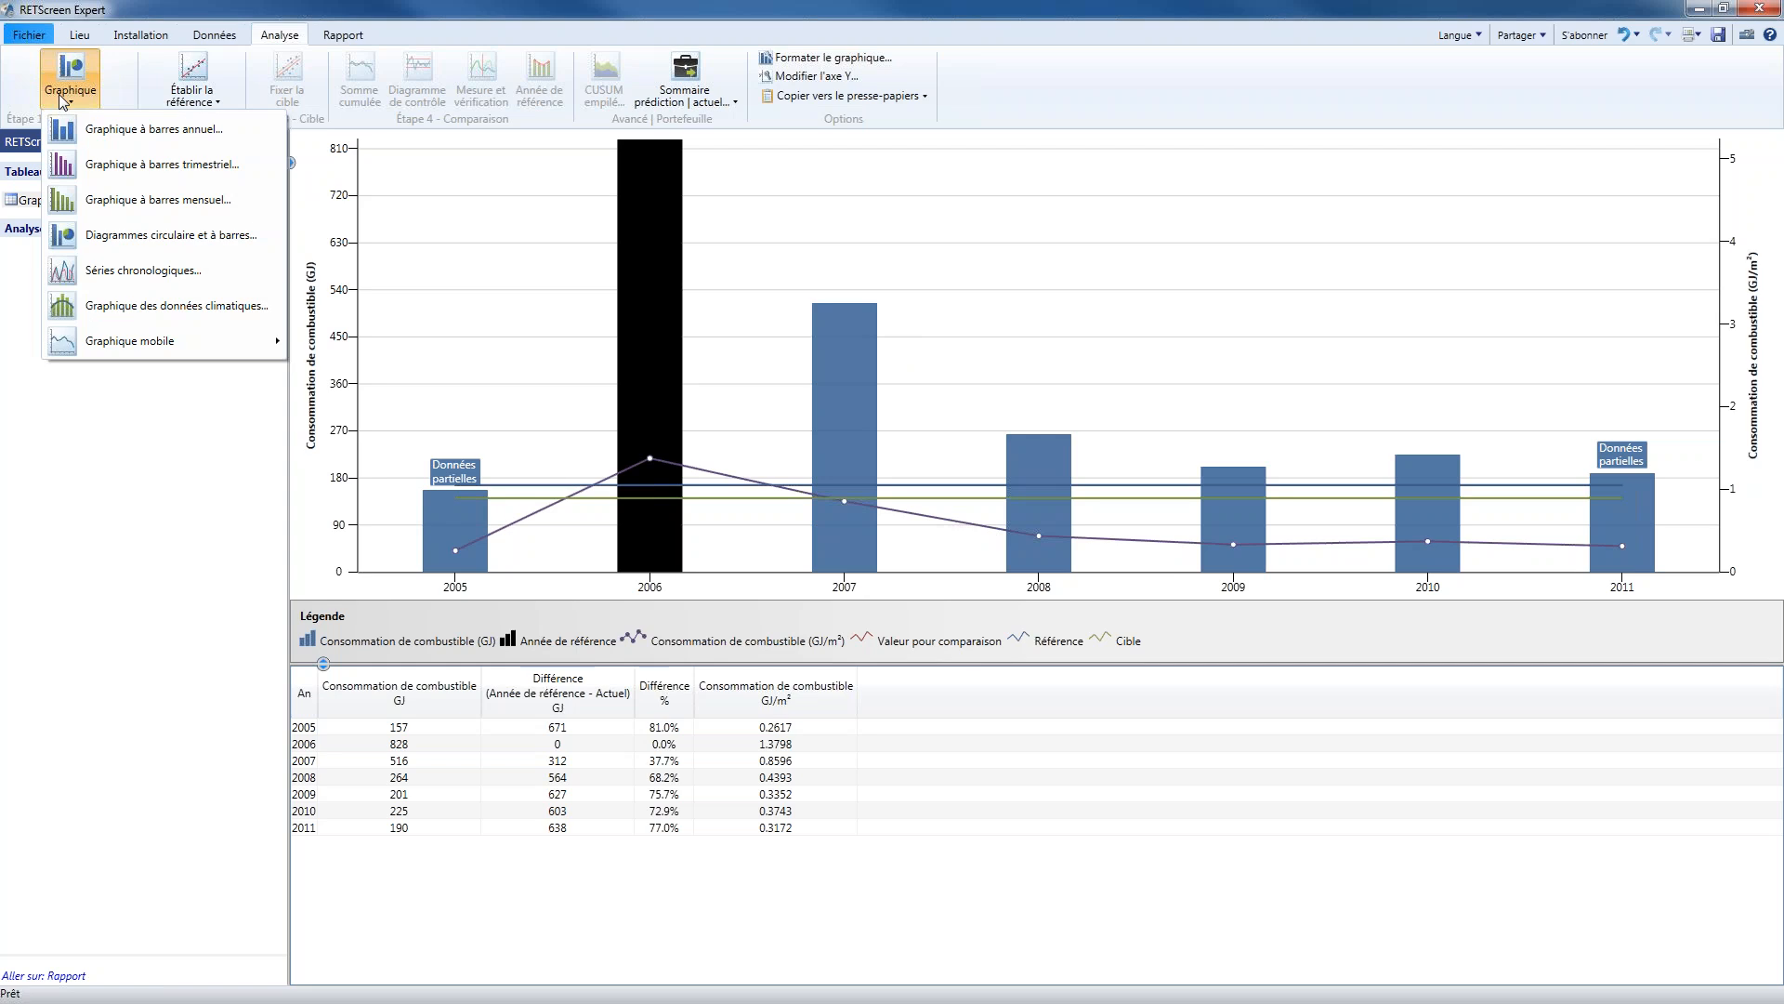
mouse_move(203, 343)
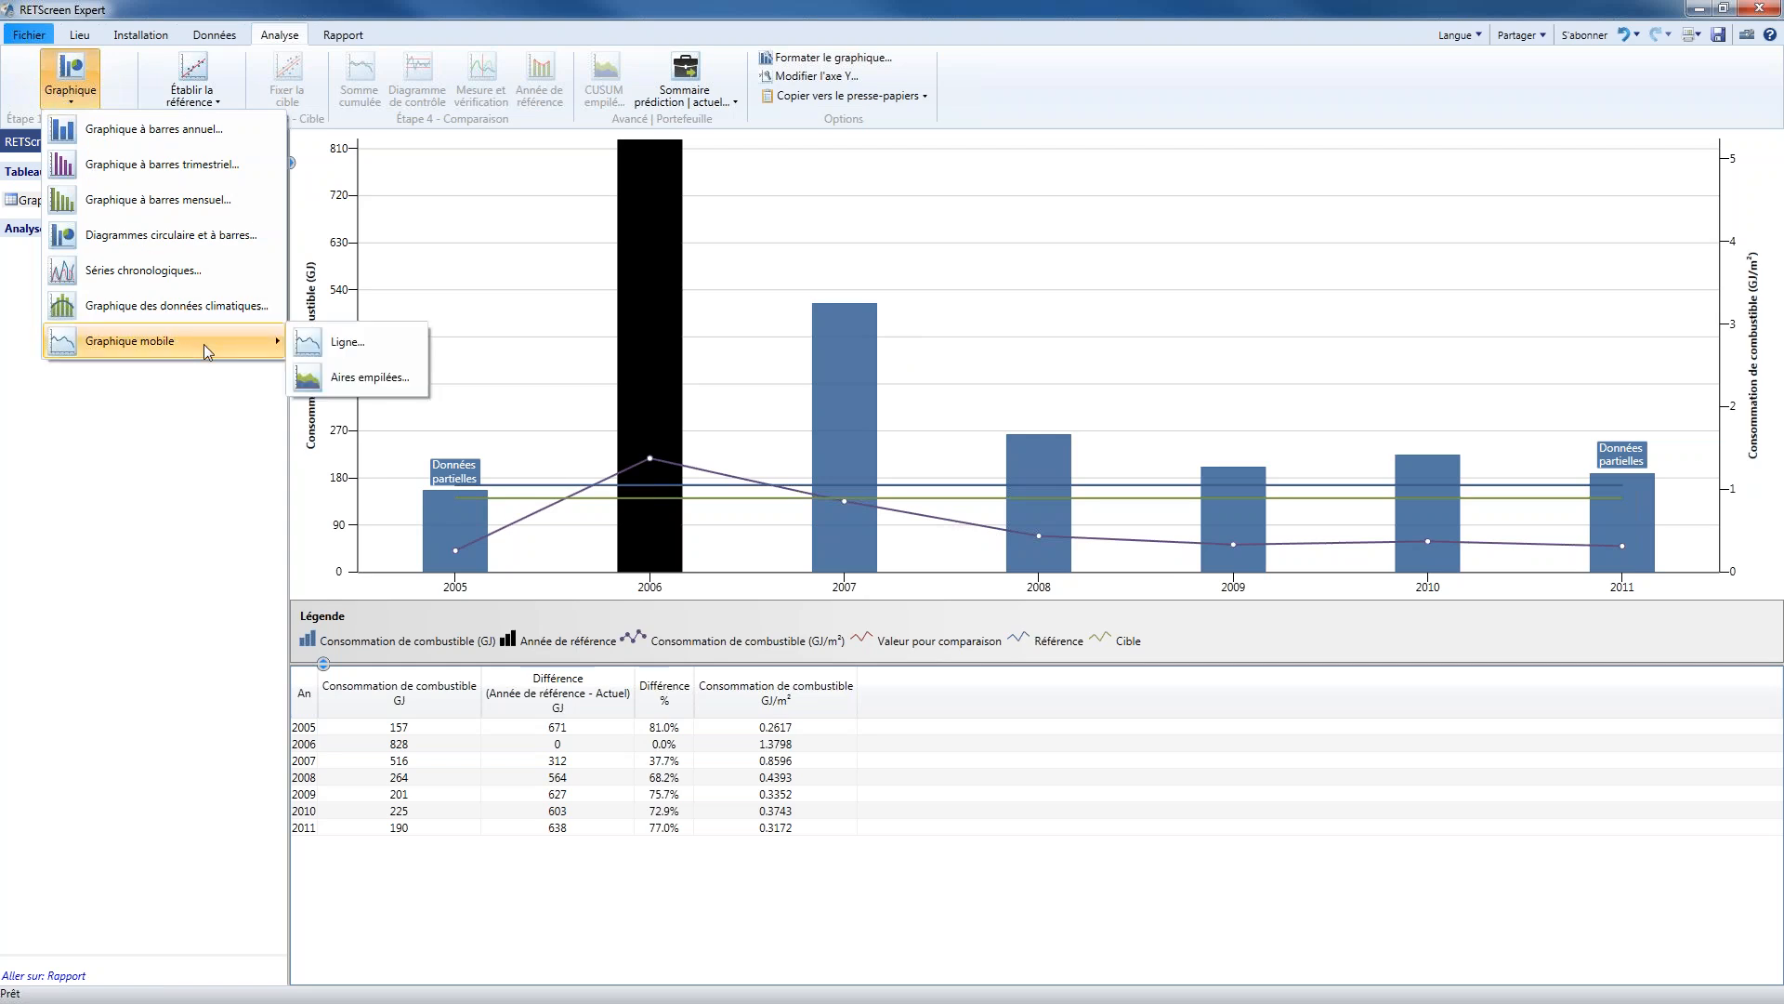
Create a daily regression reference from the Gaz naturel table, with Consommation de combustible as dependent and Degrés-jours de chauffage 16°C as independent variable
click(388, 8)
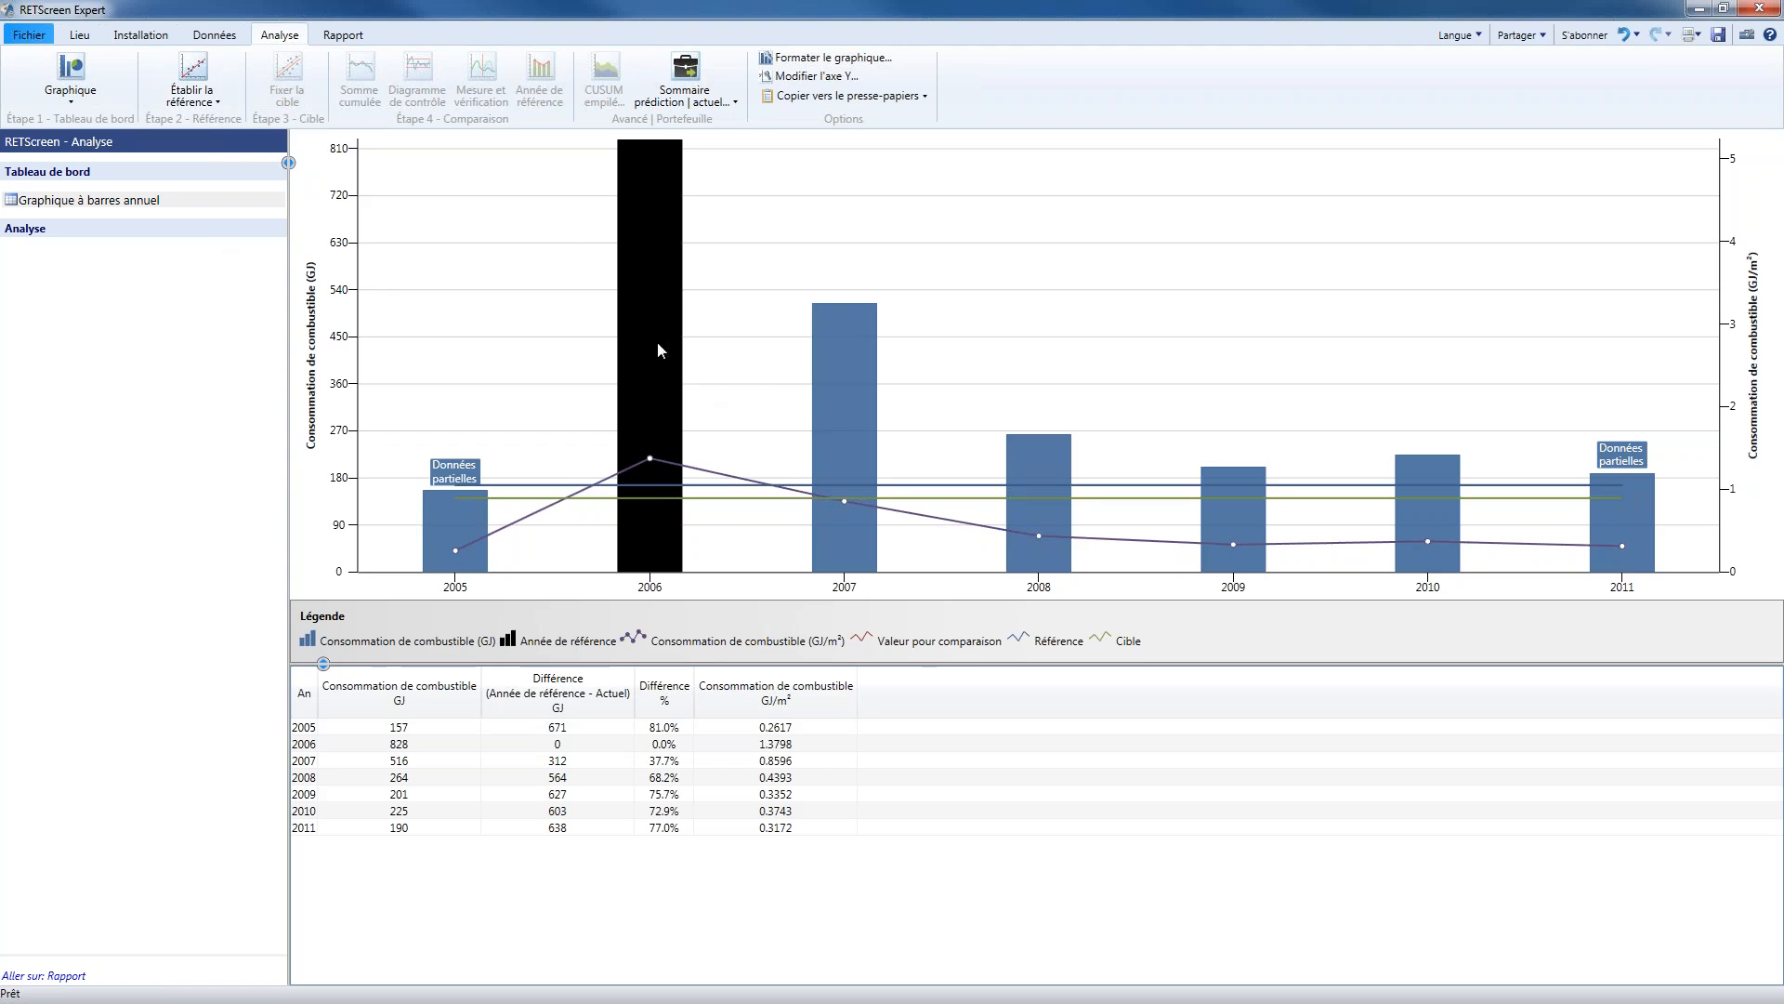
click(204, 105)
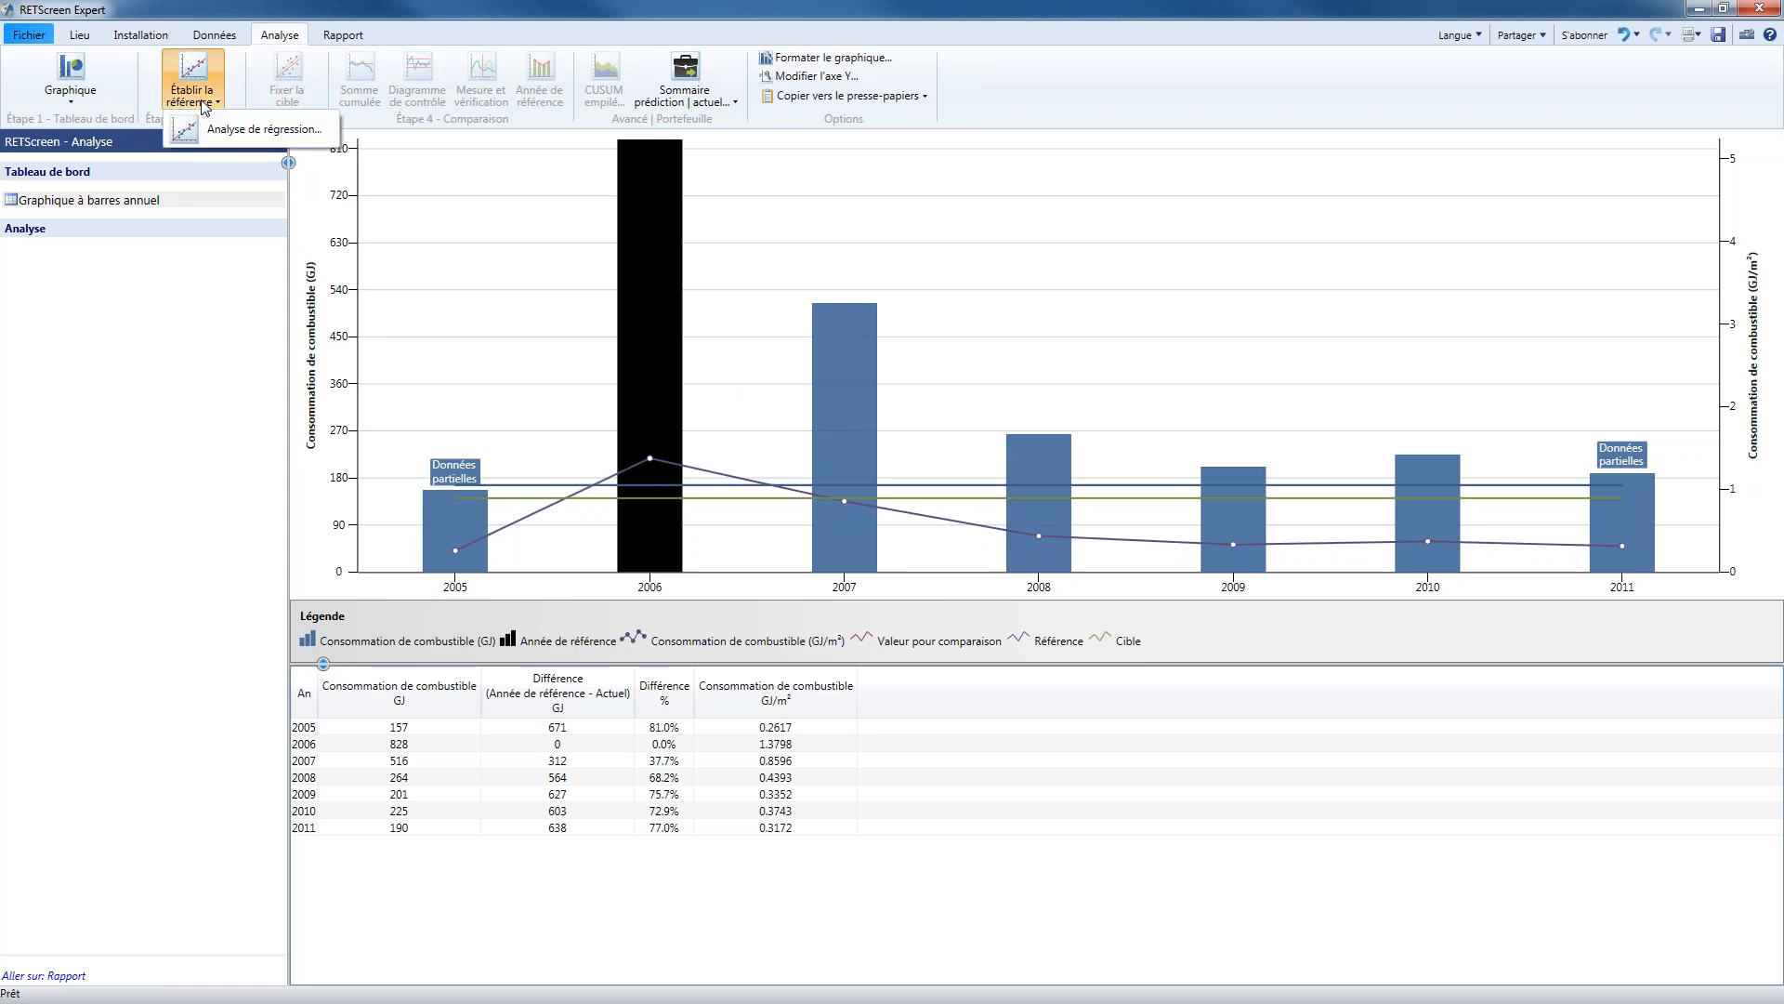
click(277, 144)
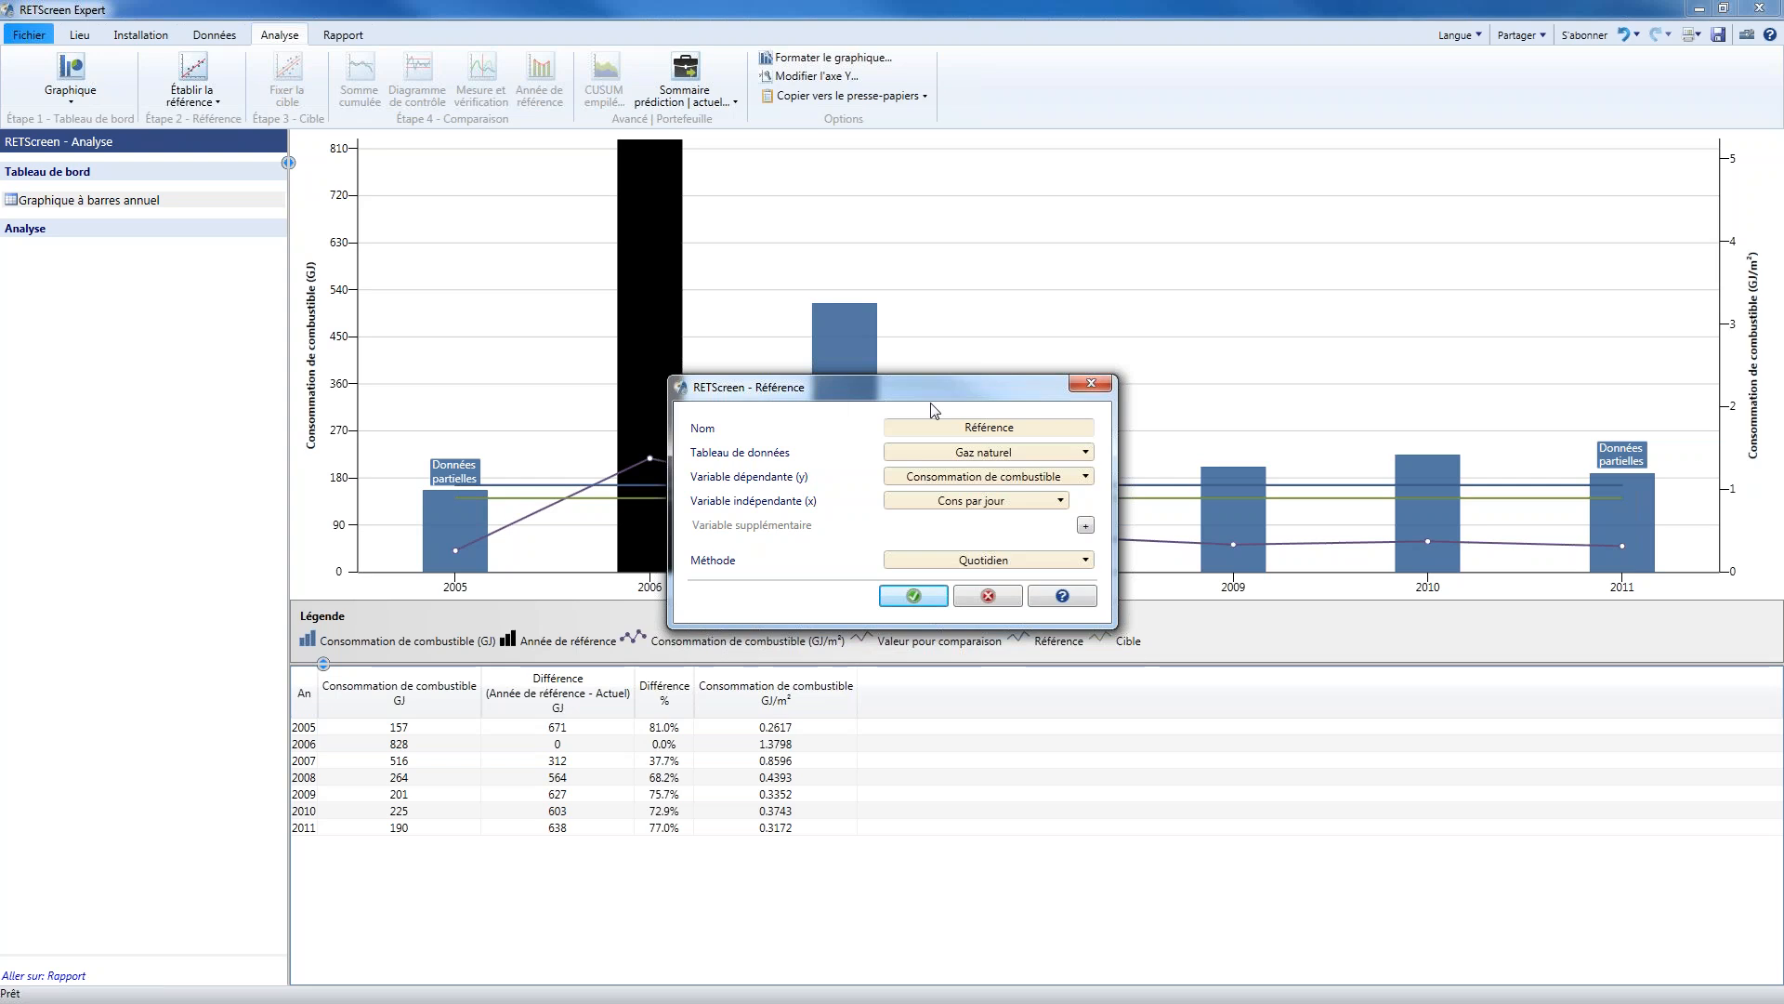
click(1017, 450)
click(1027, 477)
click(1037, 479)
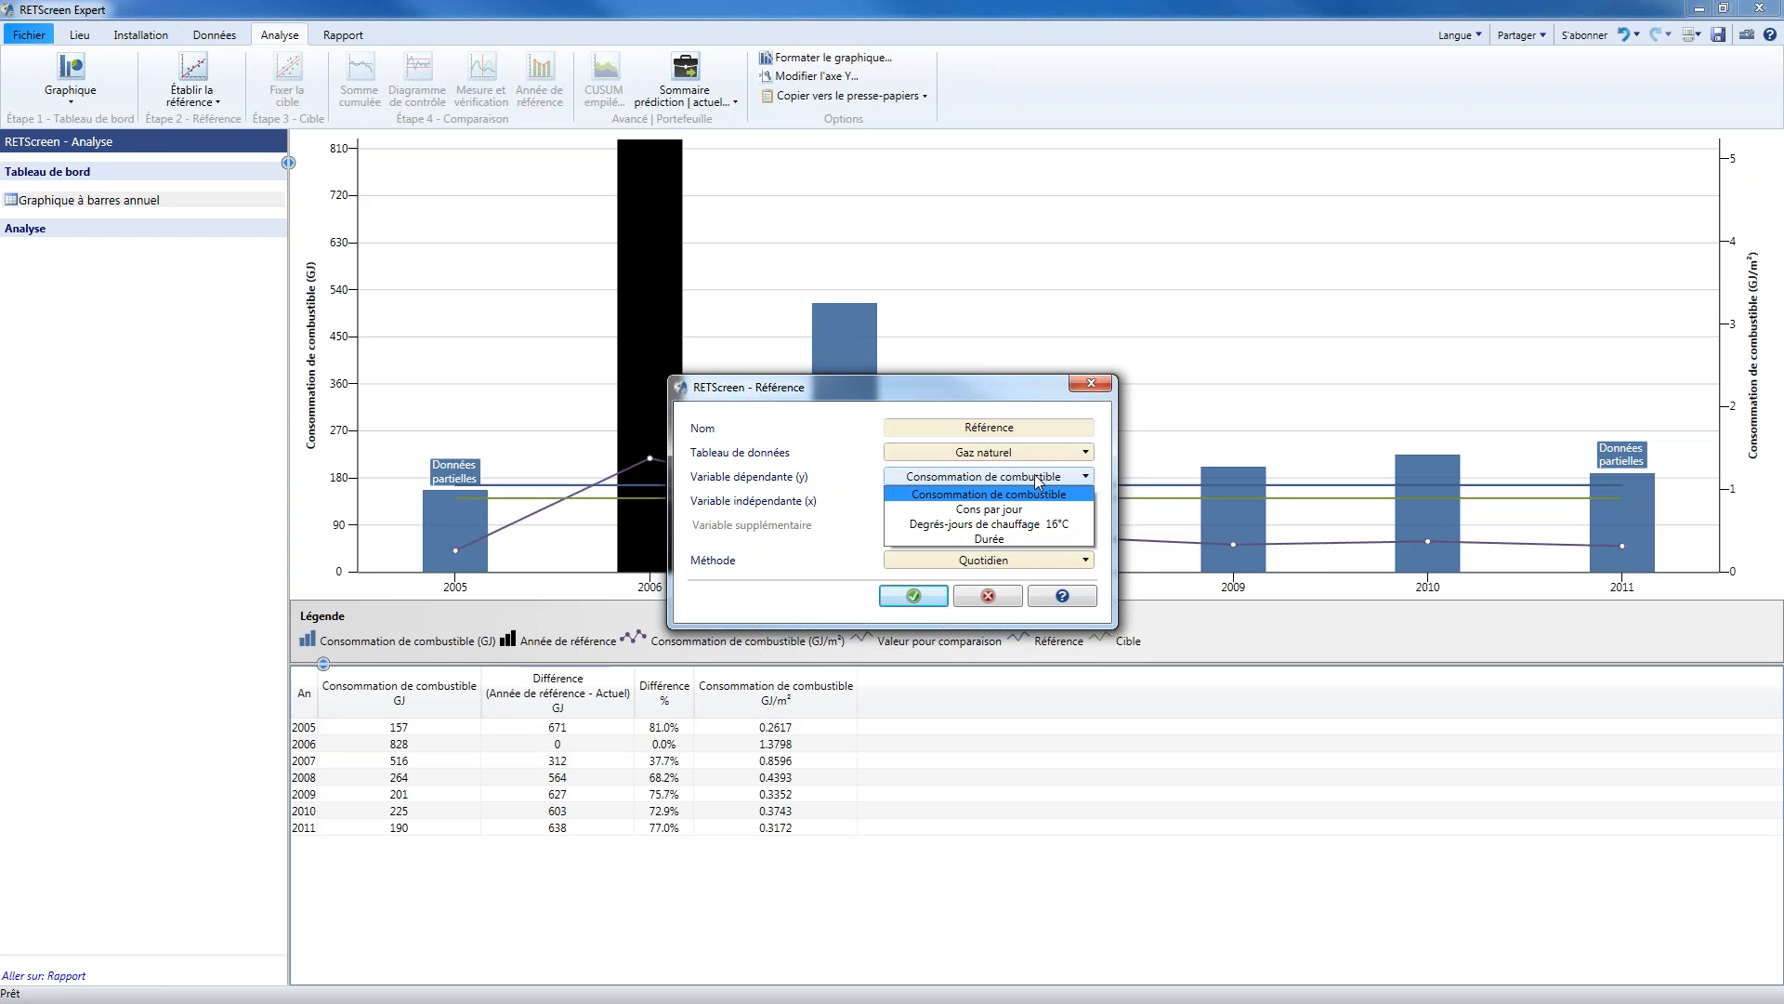
click(1037, 479)
click(1029, 503)
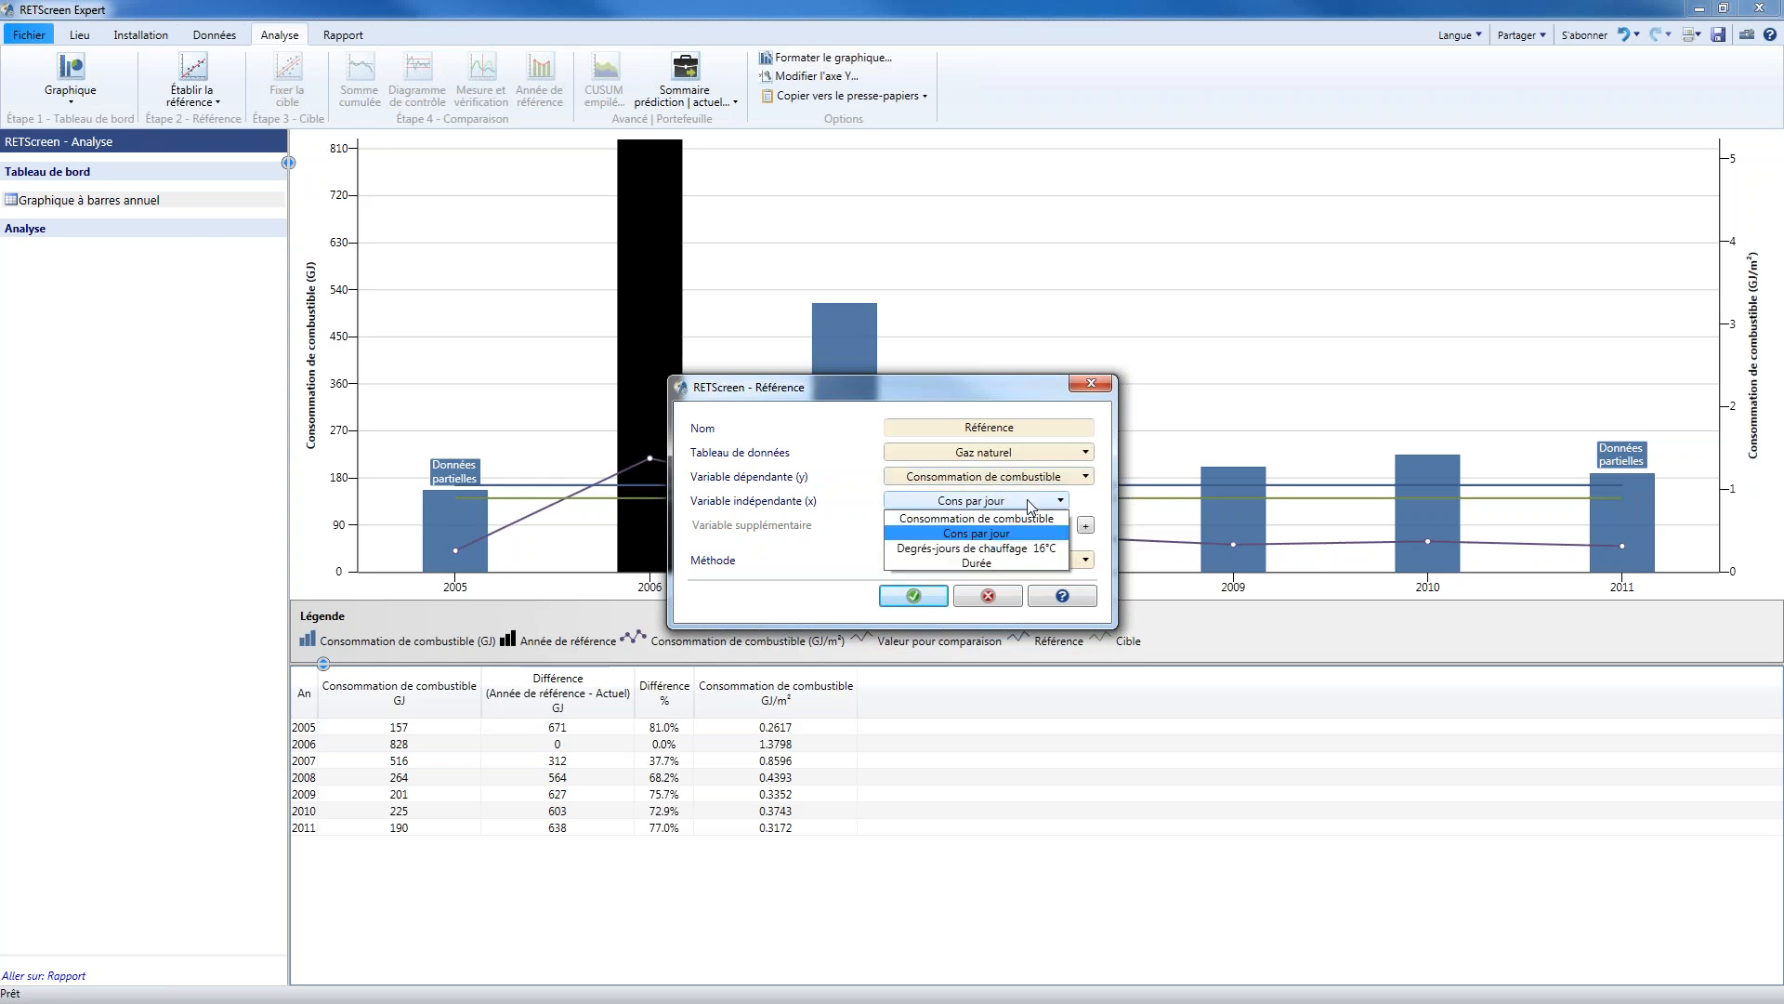
click(1016, 550)
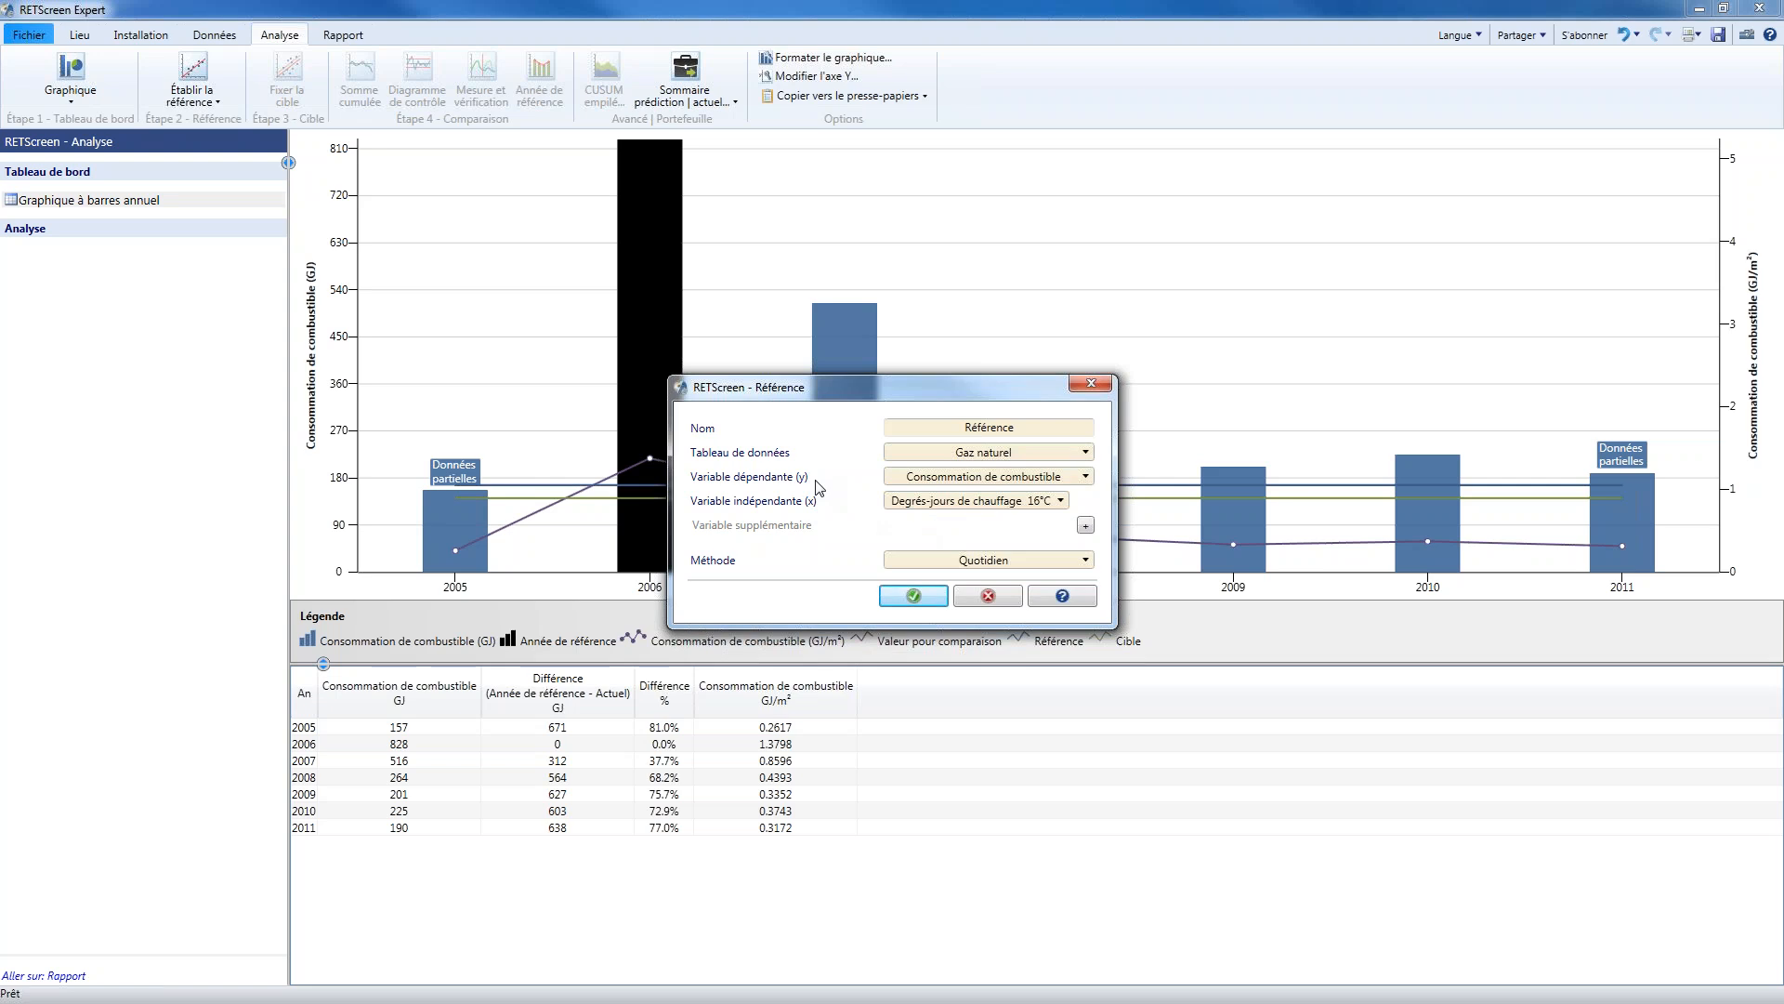
click(914, 598)
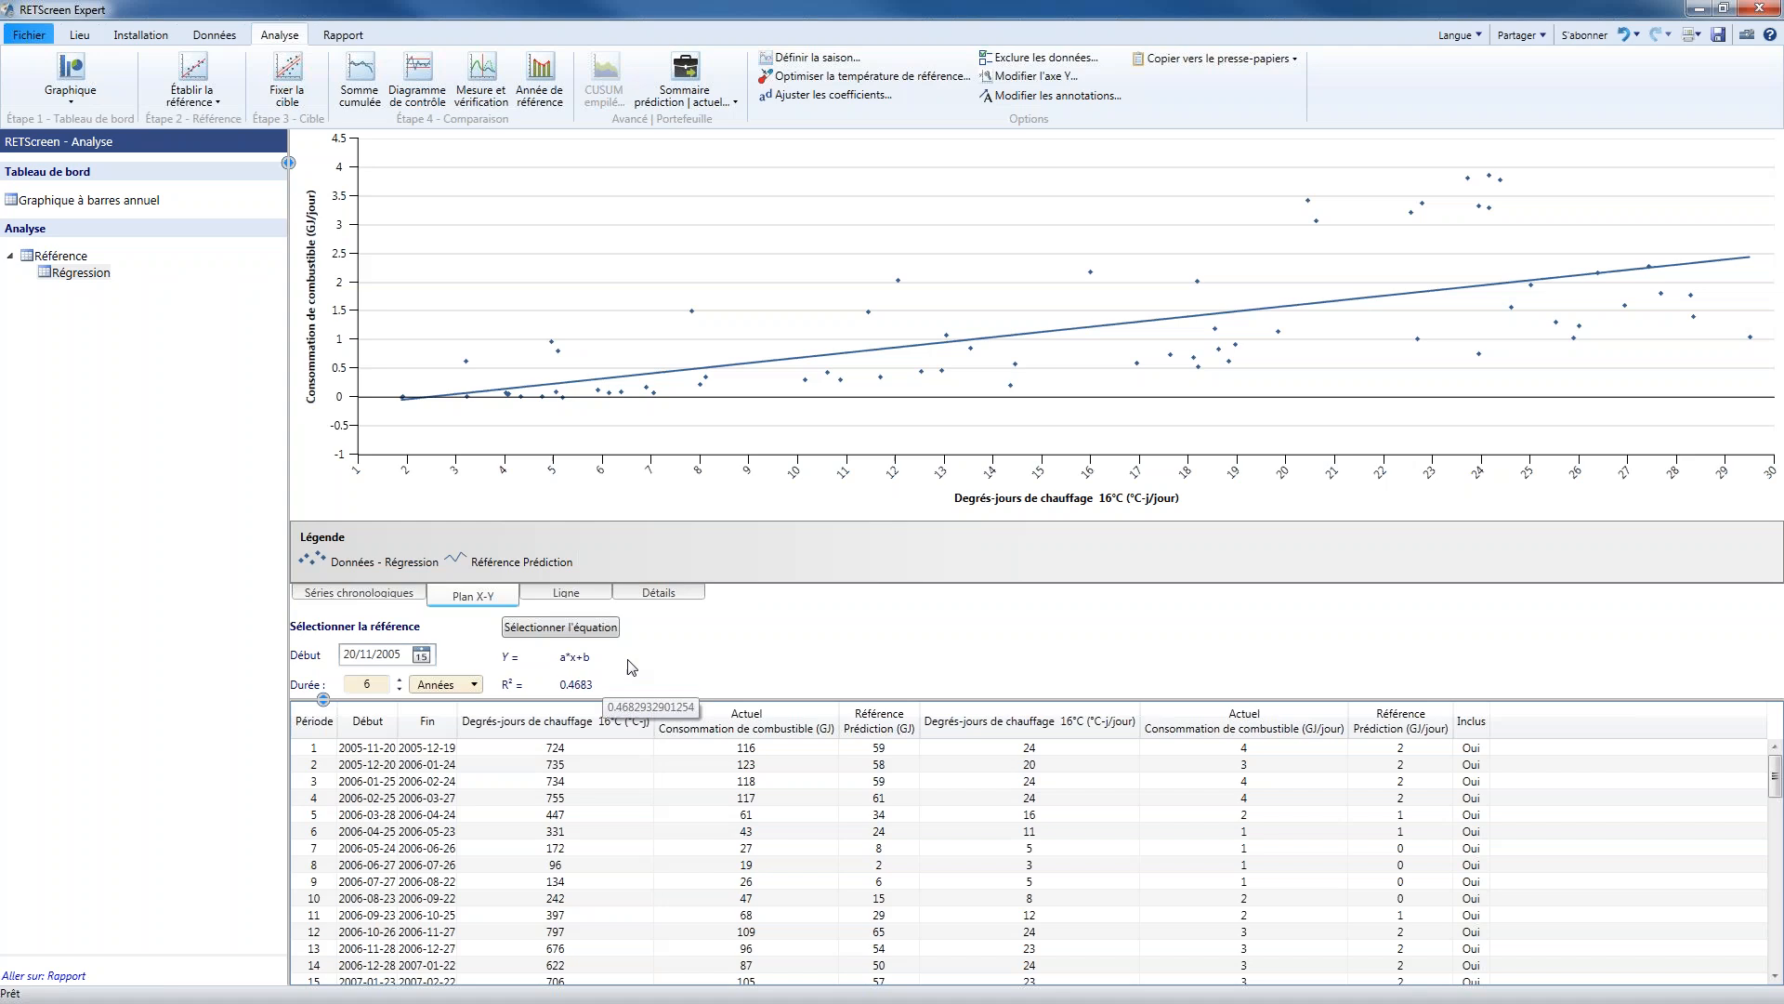
Examine the new regression as predicted versus actual lines and as time series, and check its start date options
click(562, 602)
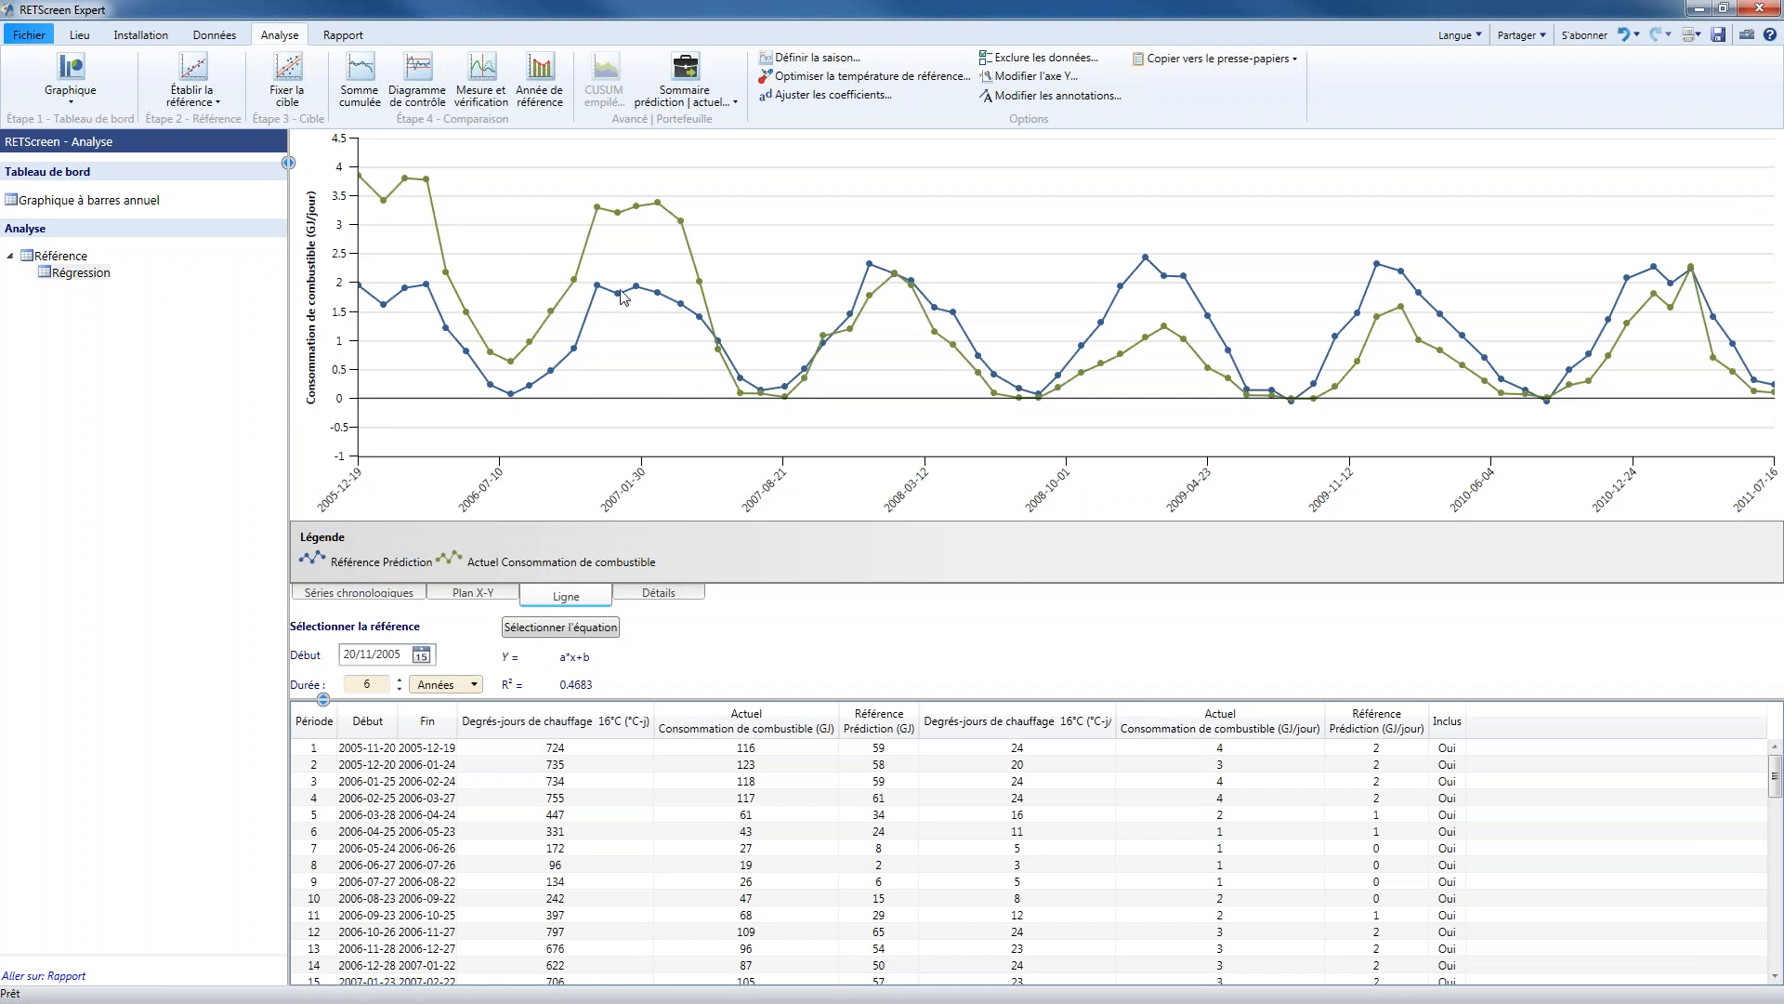
mouse_move(638, 299)
click(397, 592)
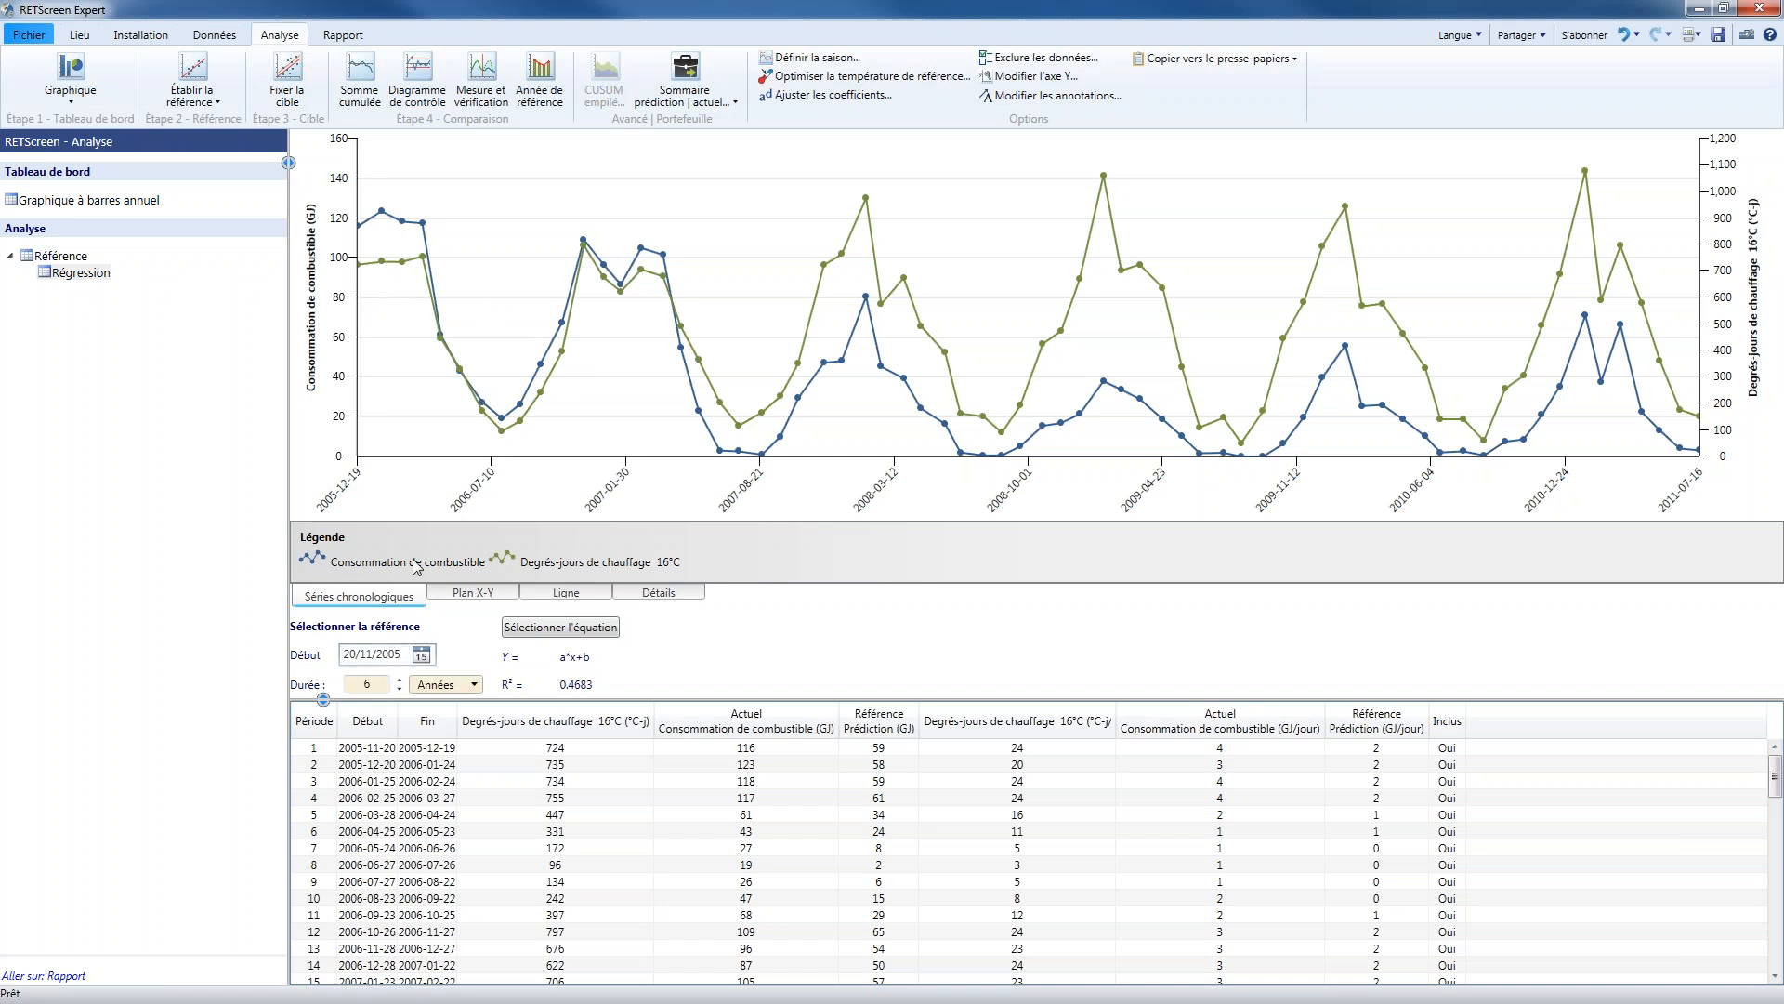
click(421, 655)
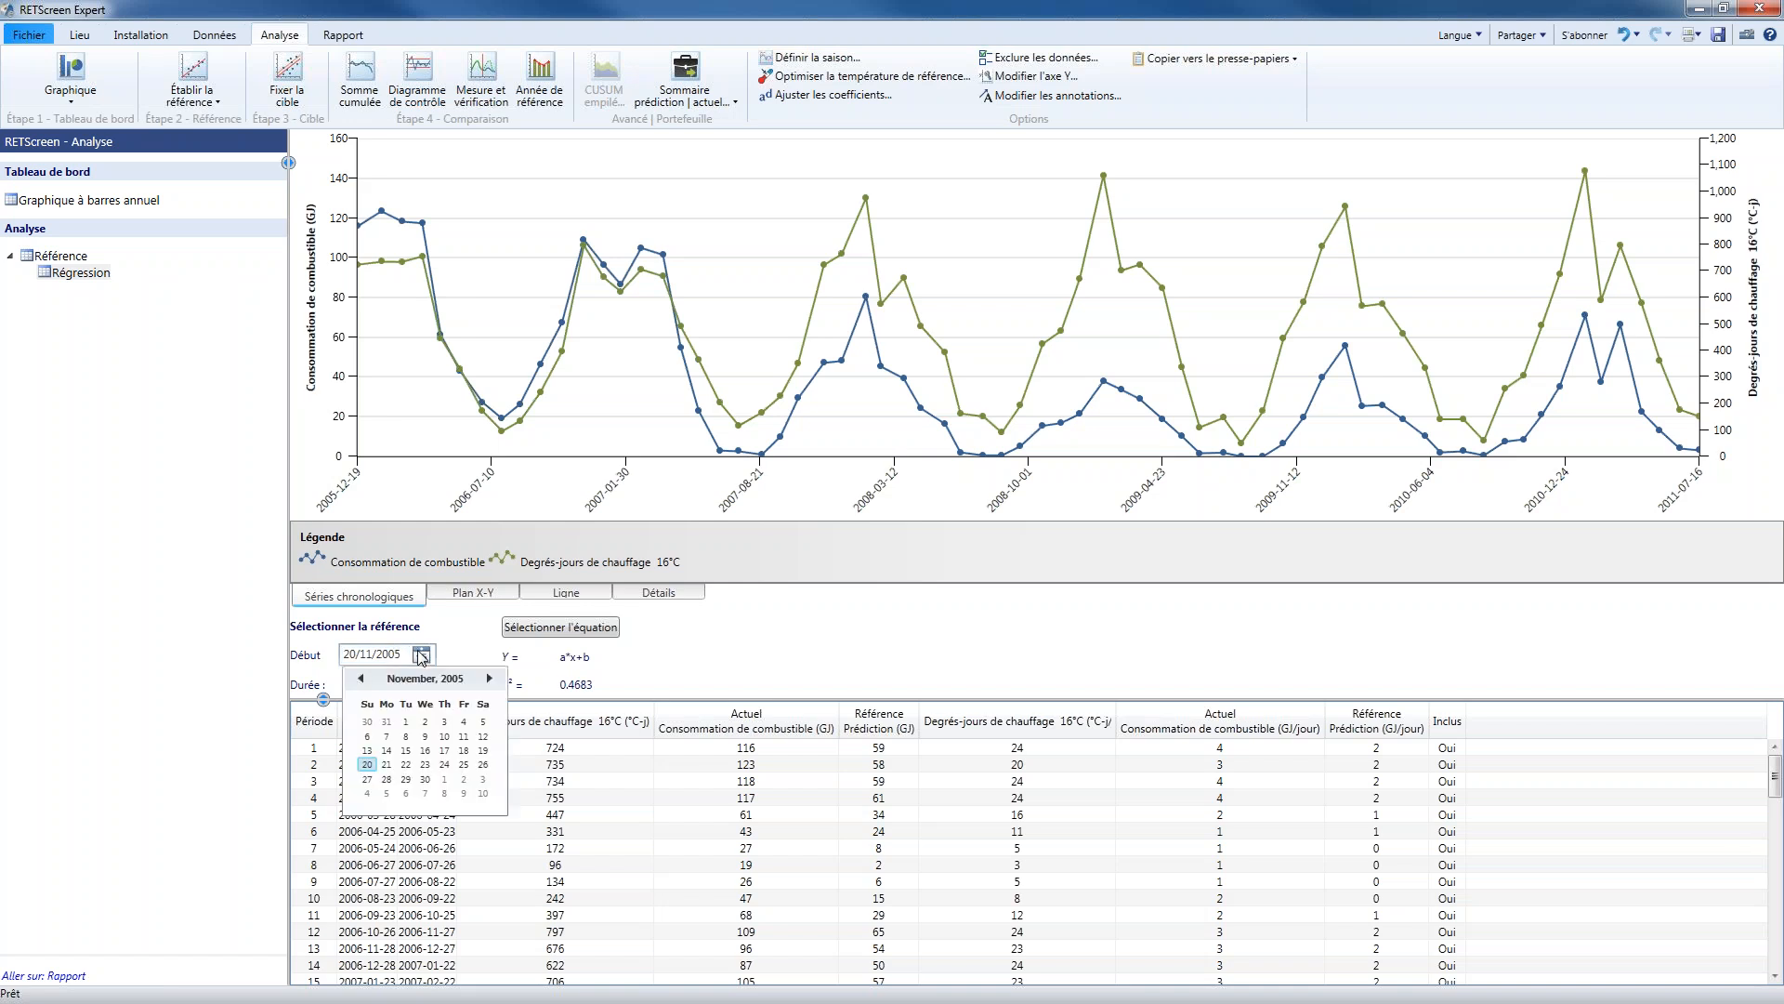
click(456, 646)
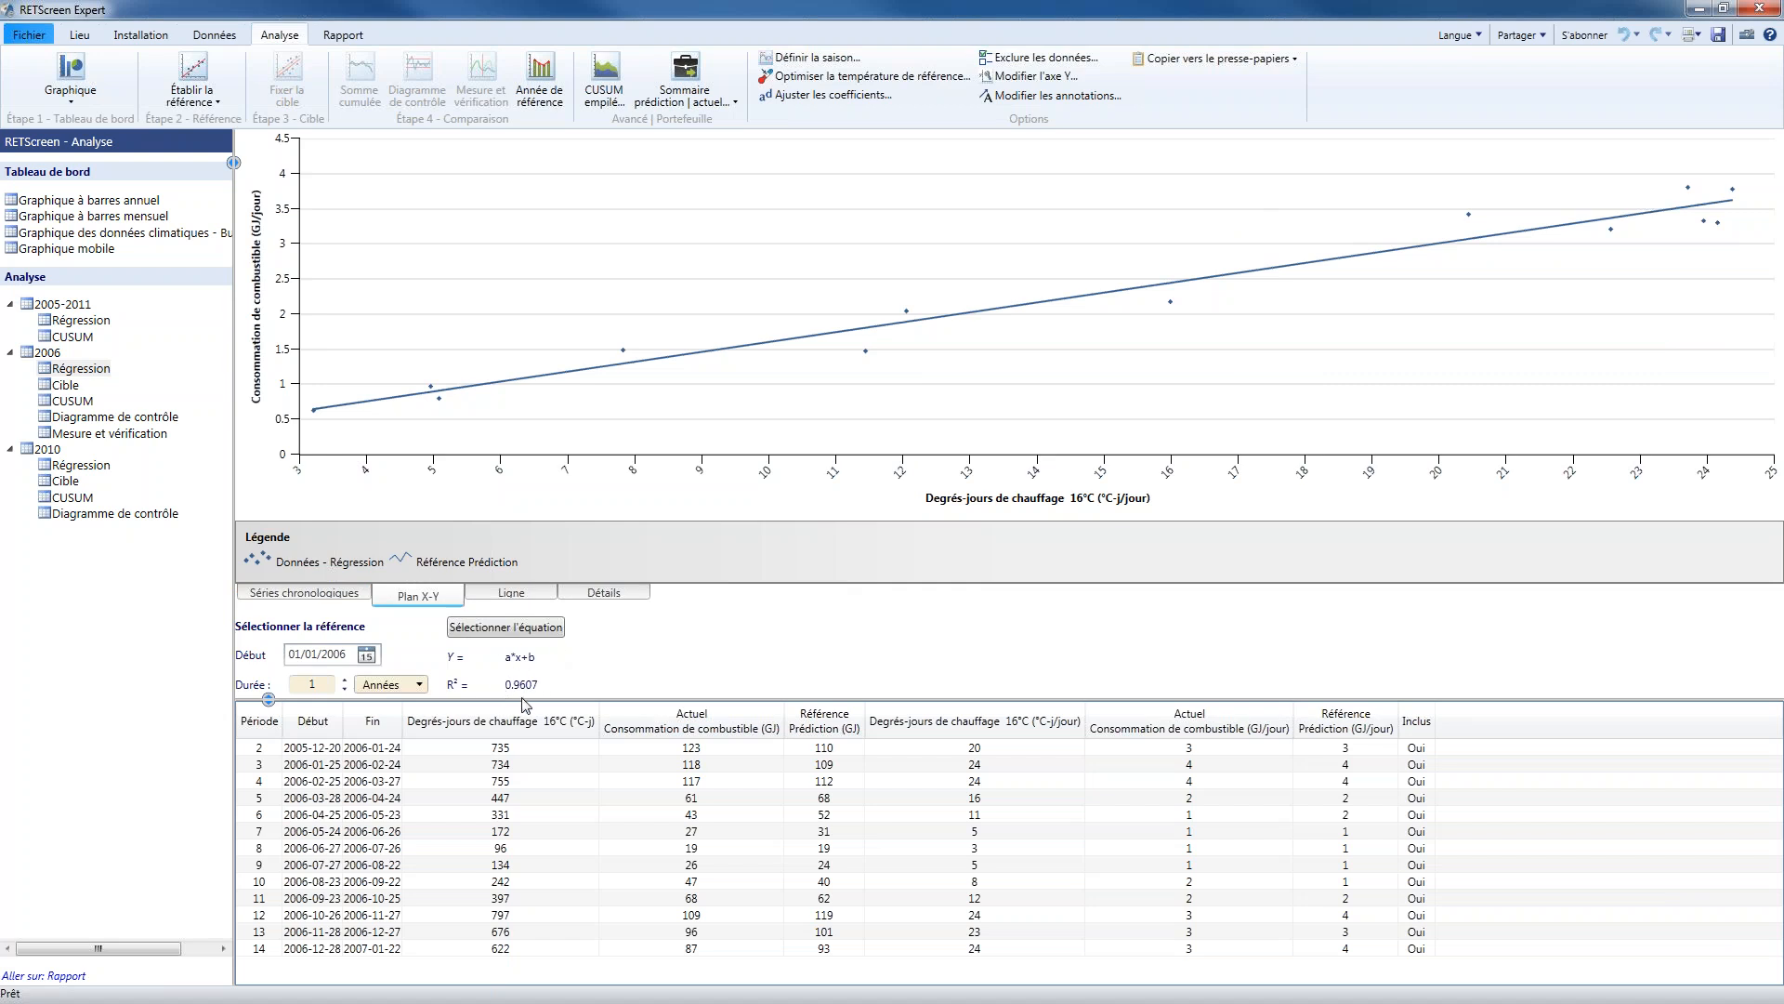
Examine the 2006 regression's X-Y fit, predicted versus actual lines and statistical details
mouse_move(563, 685)
click(512, 593)
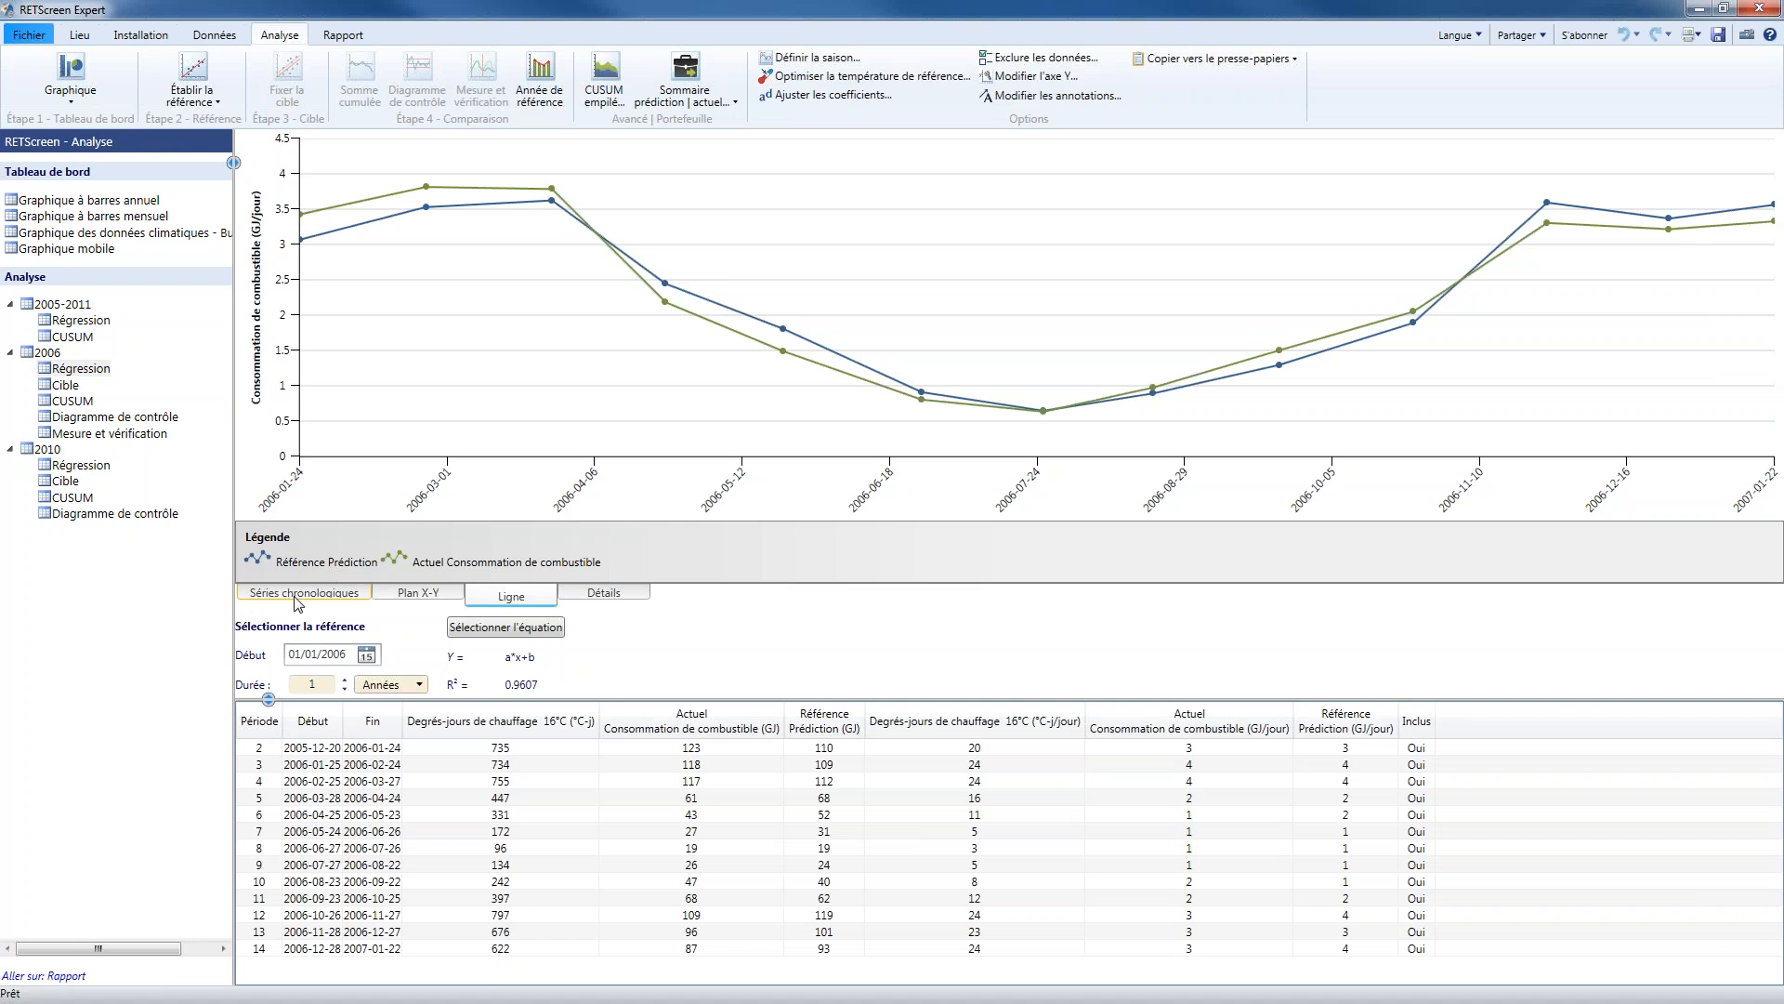
click(613, 597)
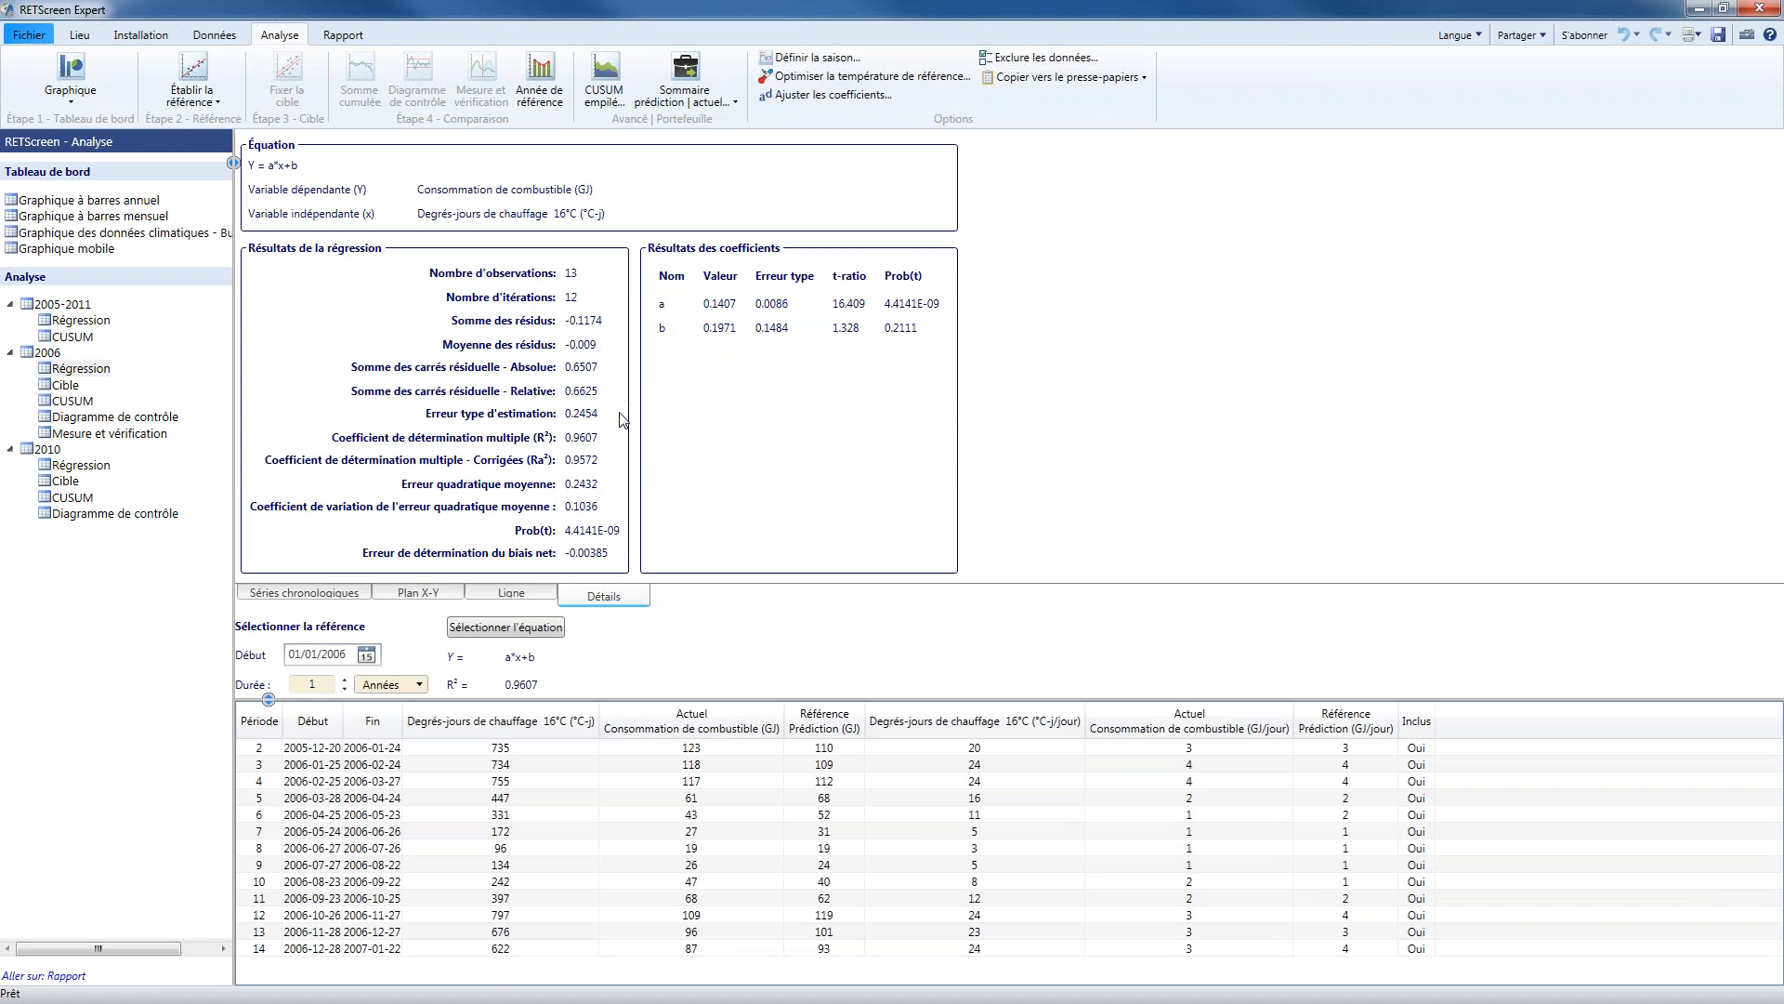
click(447, 596)
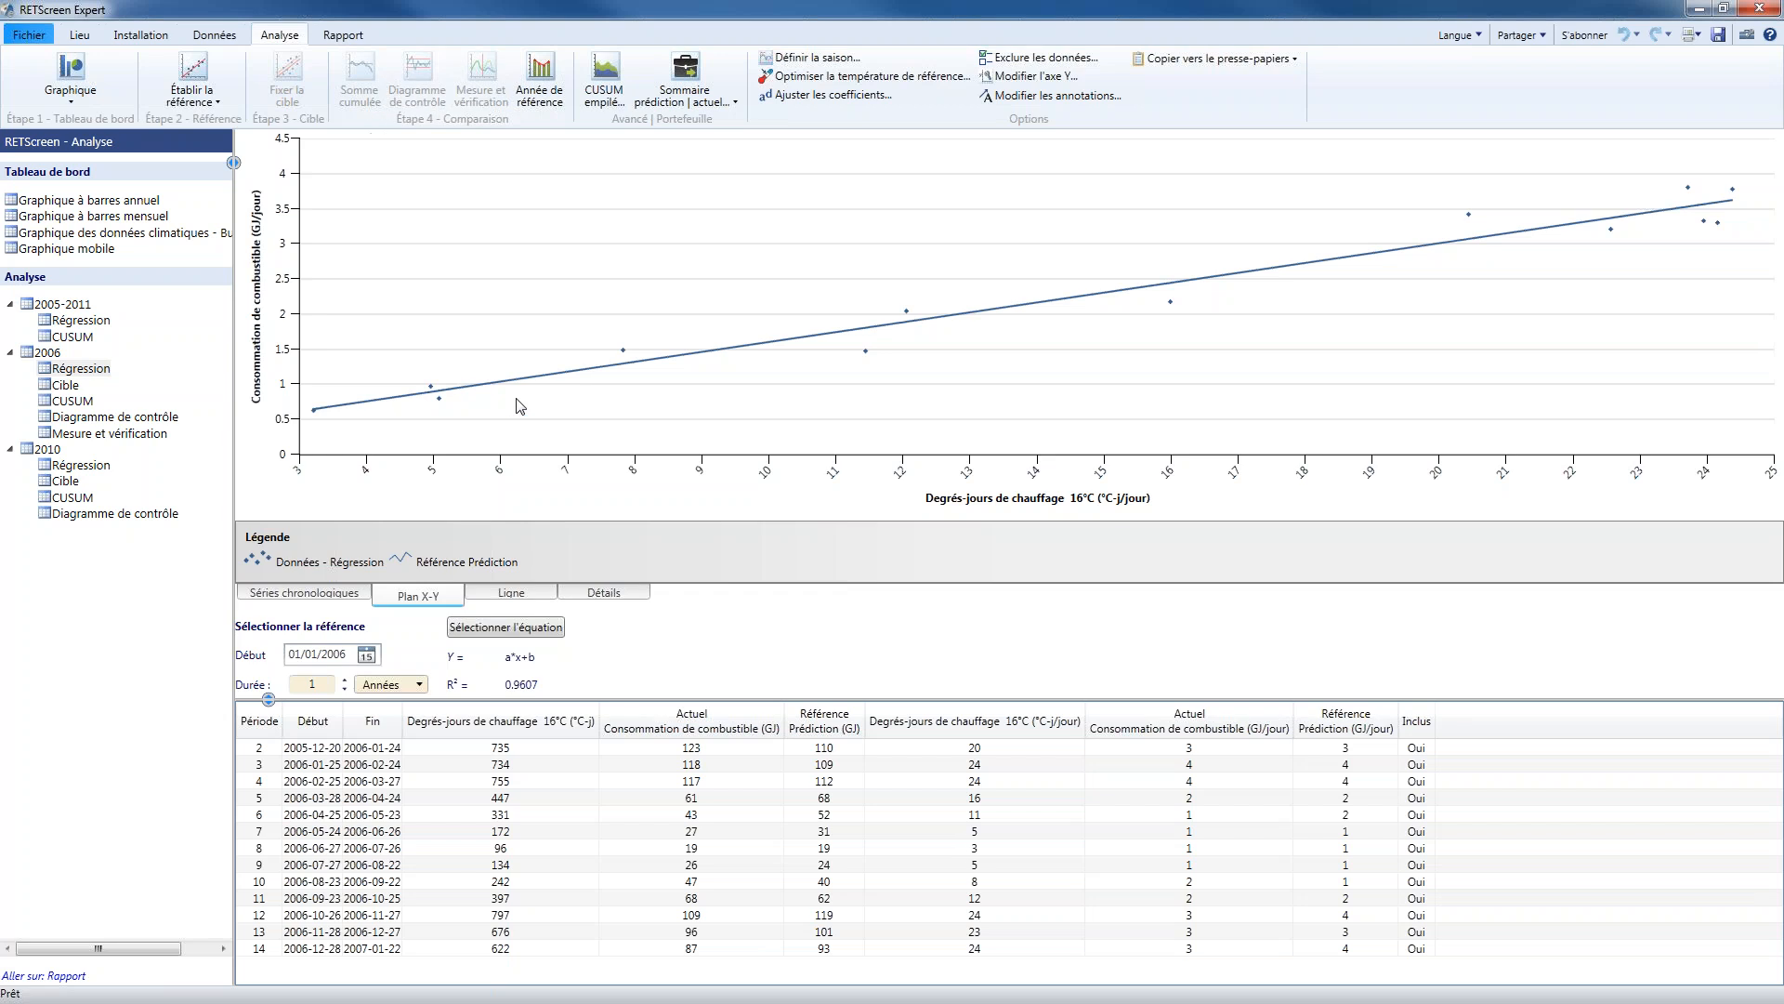
click(512, 595)
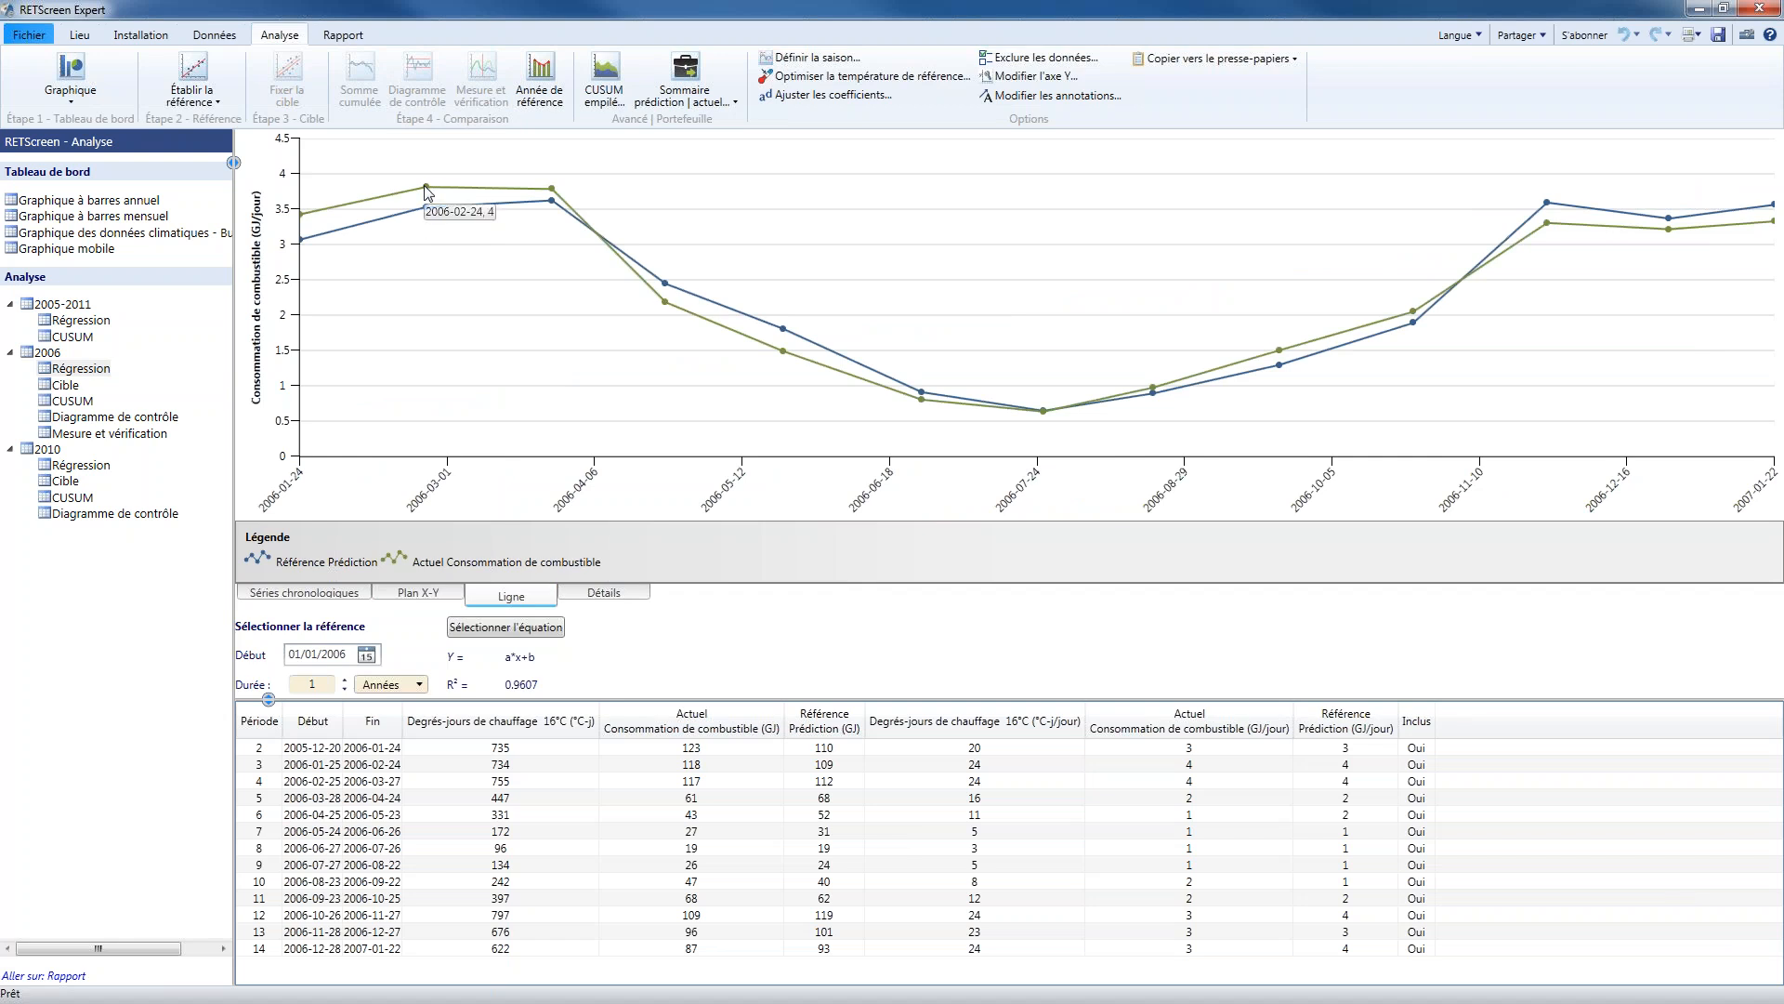
mouse_move(434, 195)
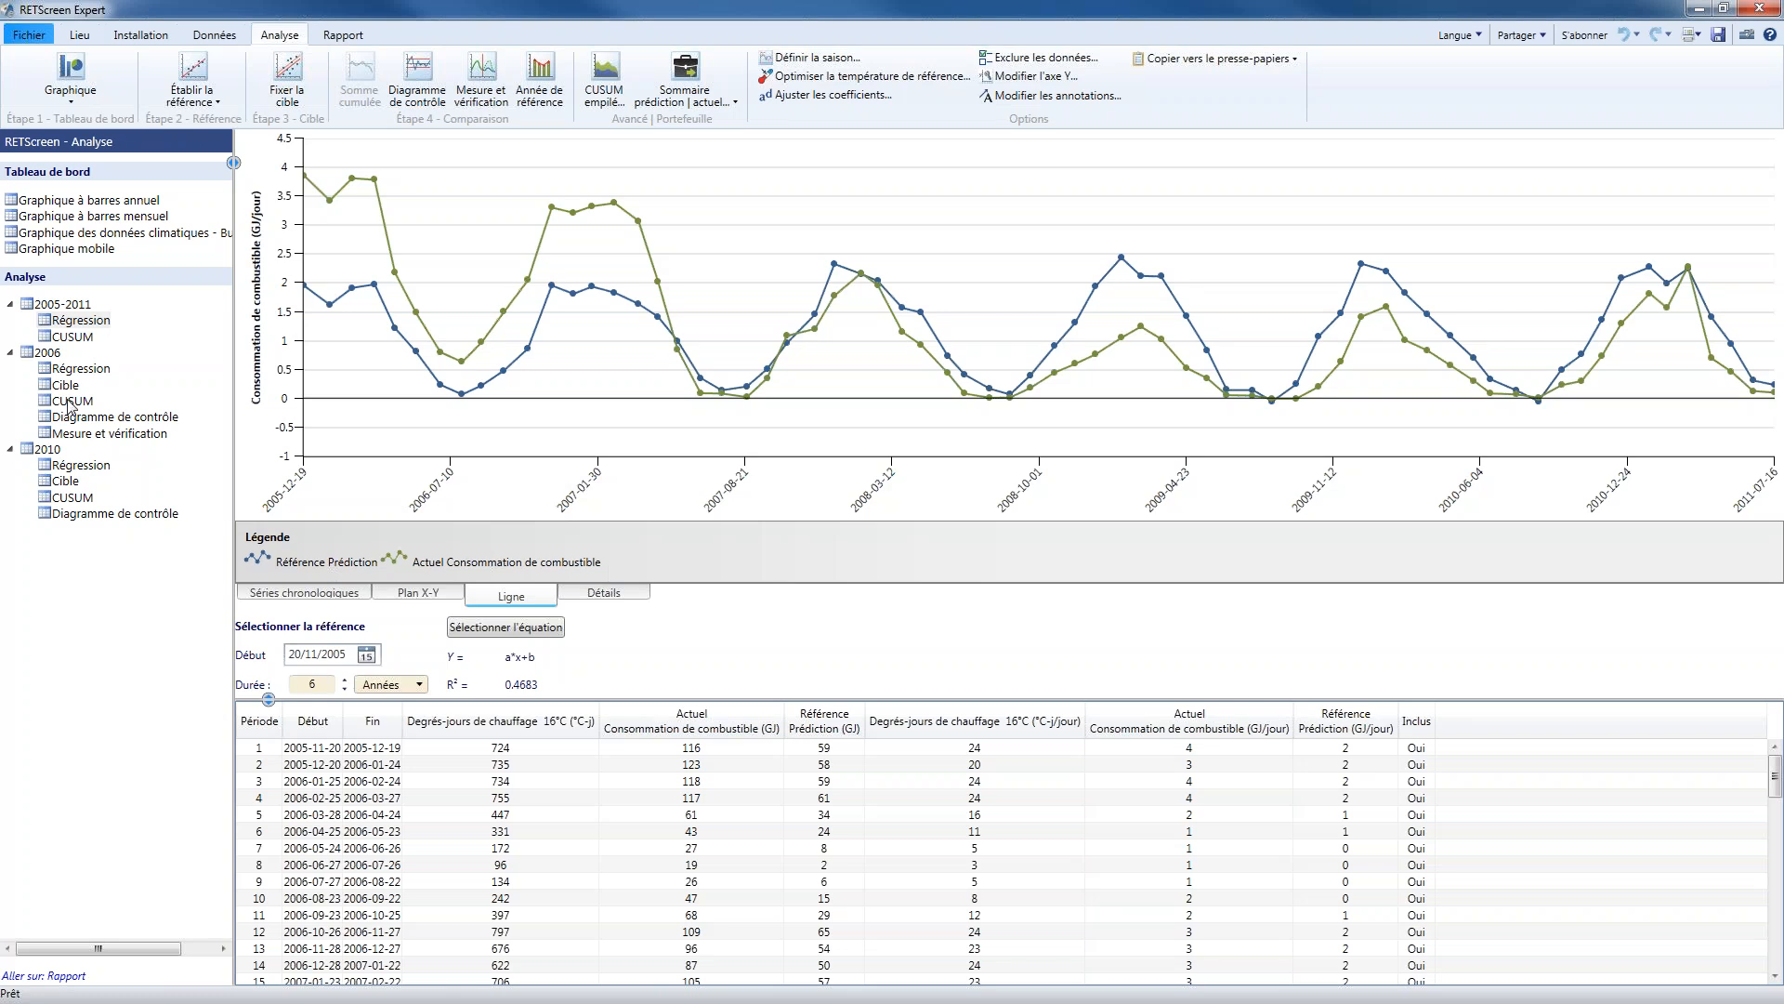
Examine the 2006 CUSUM chart and its data table through the last period
click(69, 401)
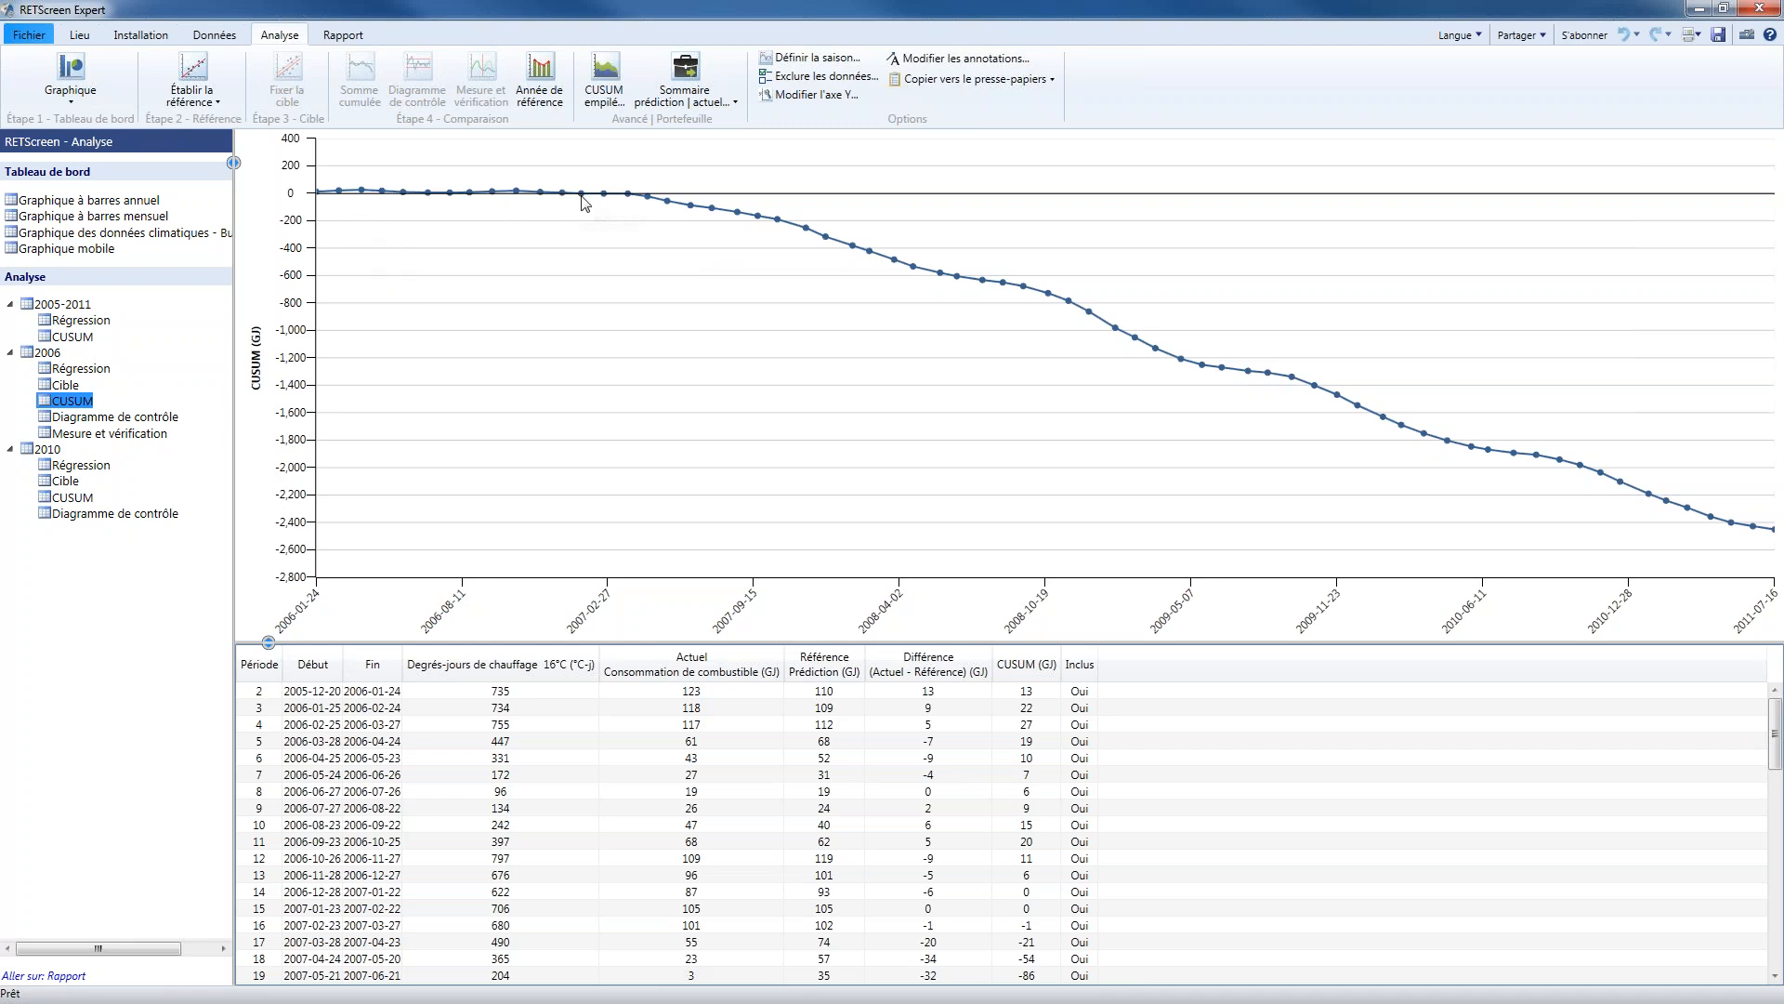
mouse_move(584, 203)
mouse_move(646, 197)
mouse_move(1775, 533)
drag(1778, 734, 1029, 991)
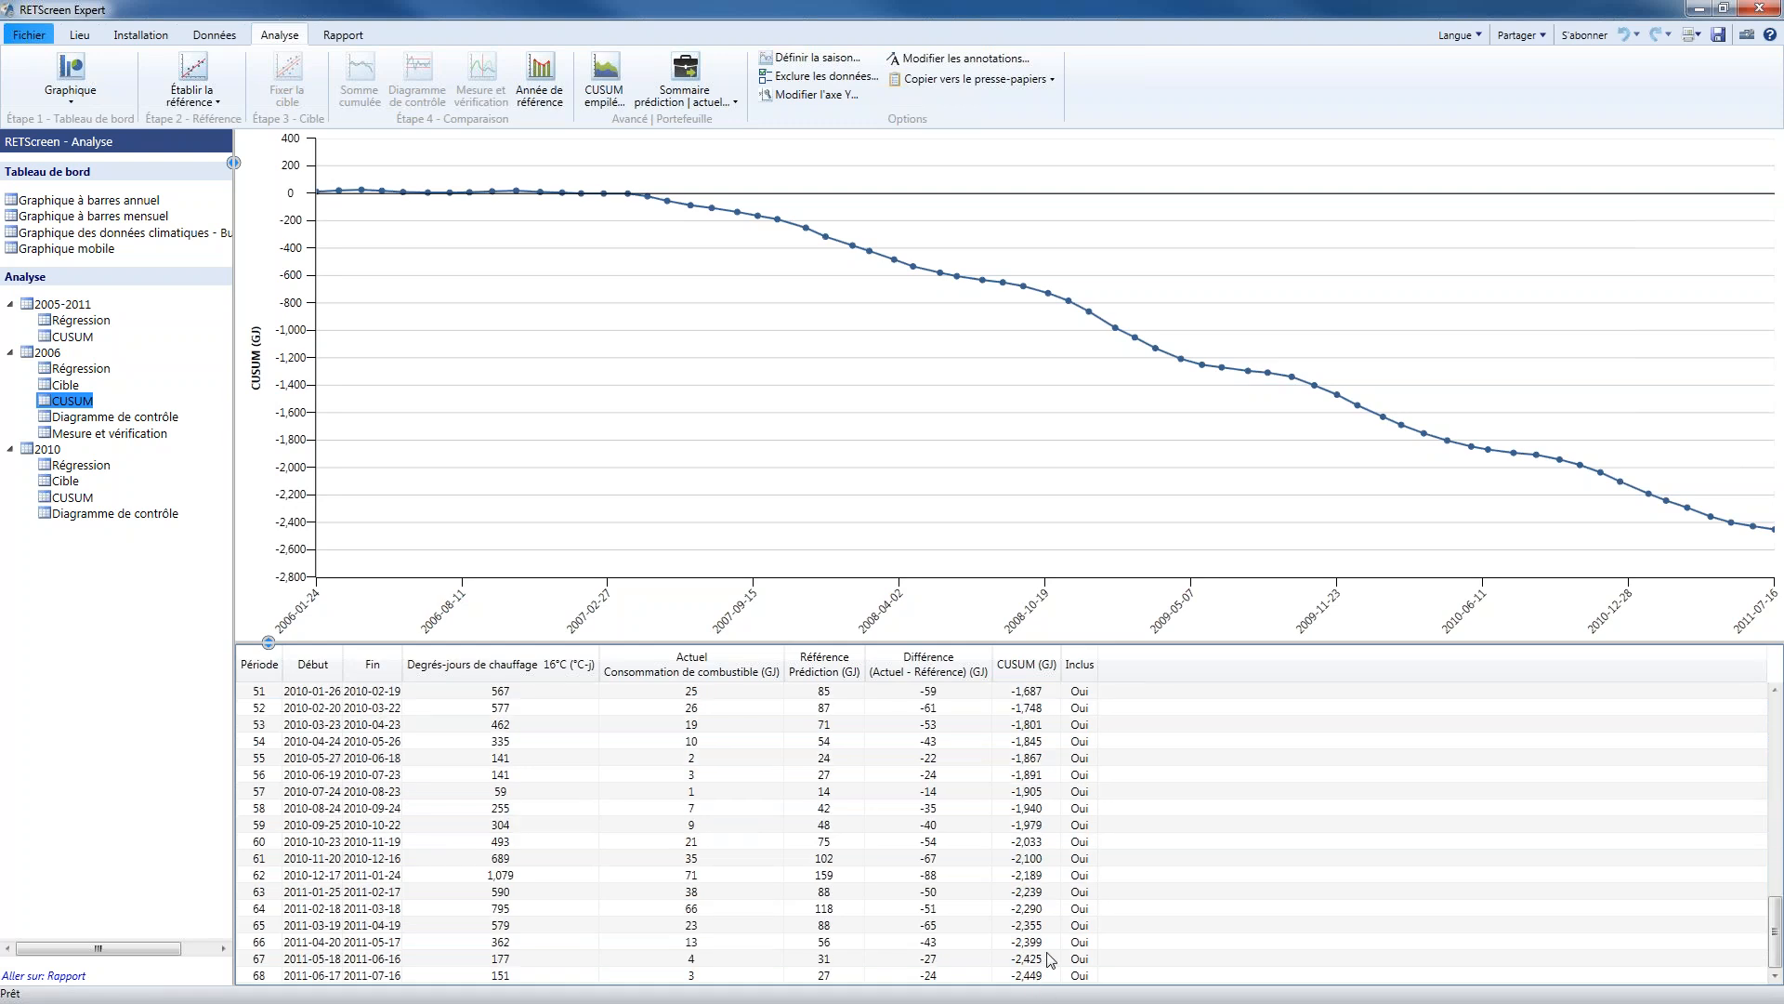
click(1045, 976)
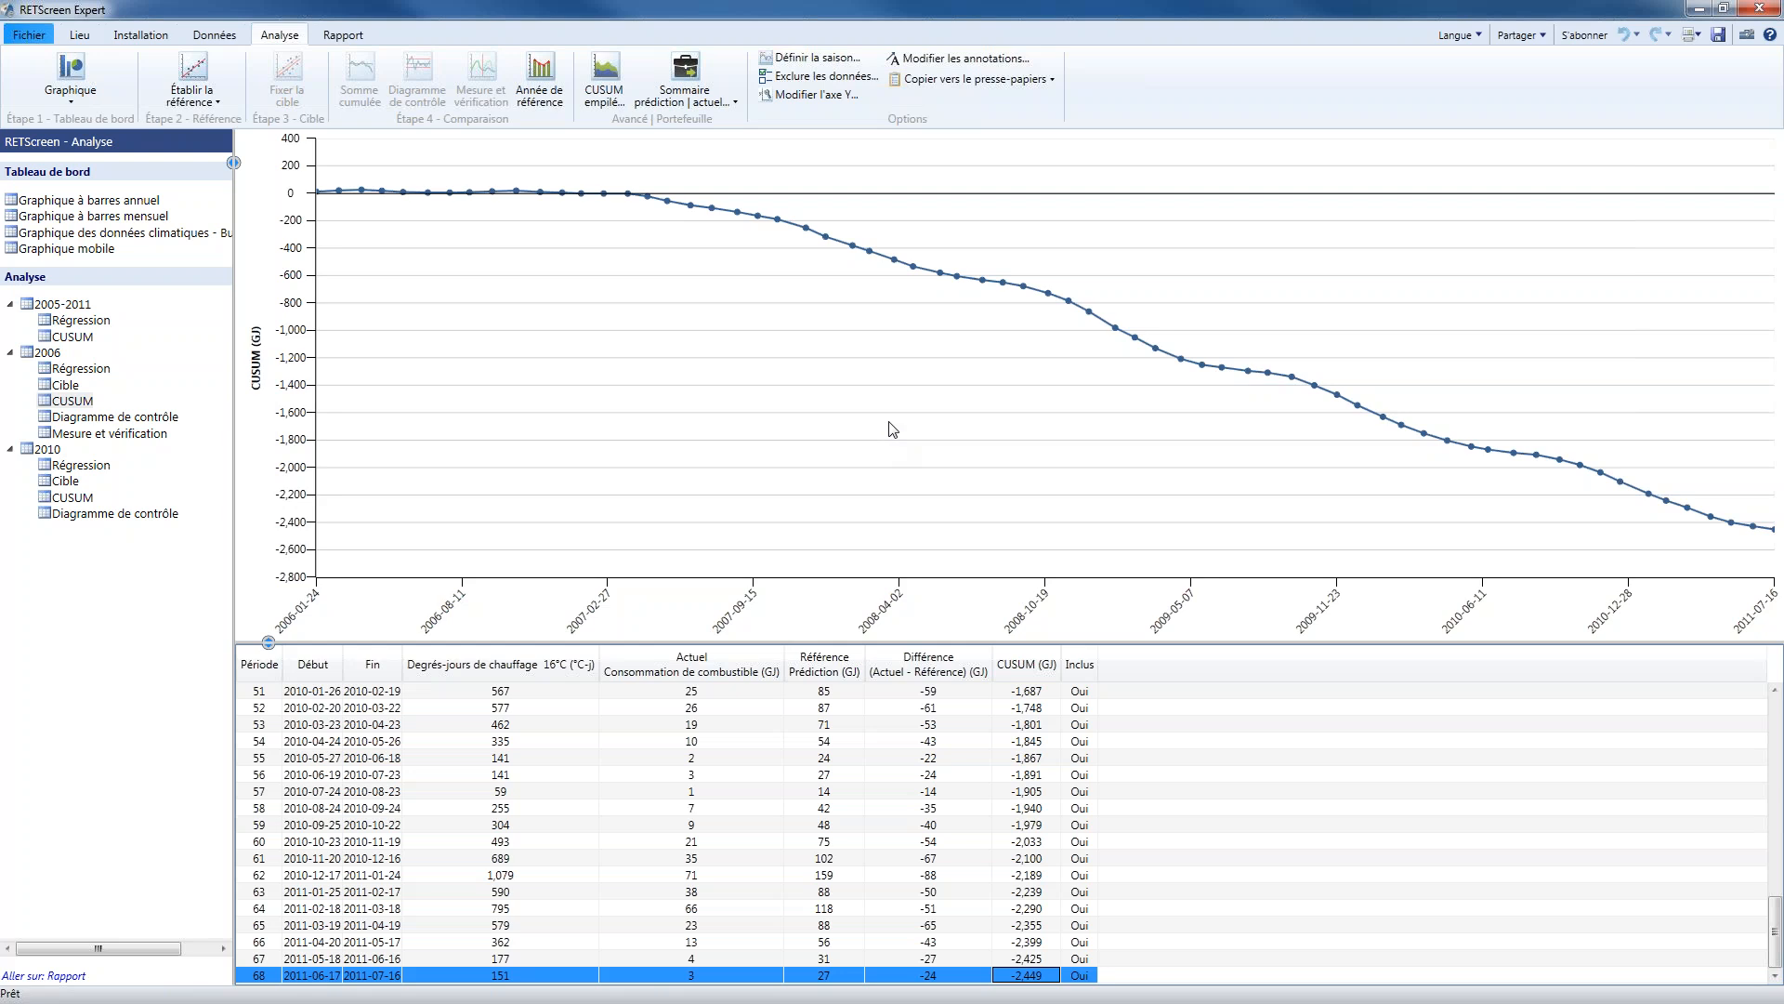
Examine the 2006 measurement and verification chart, comparing predicted and actual fuel consumption around the commissioning date
click(146, 434)
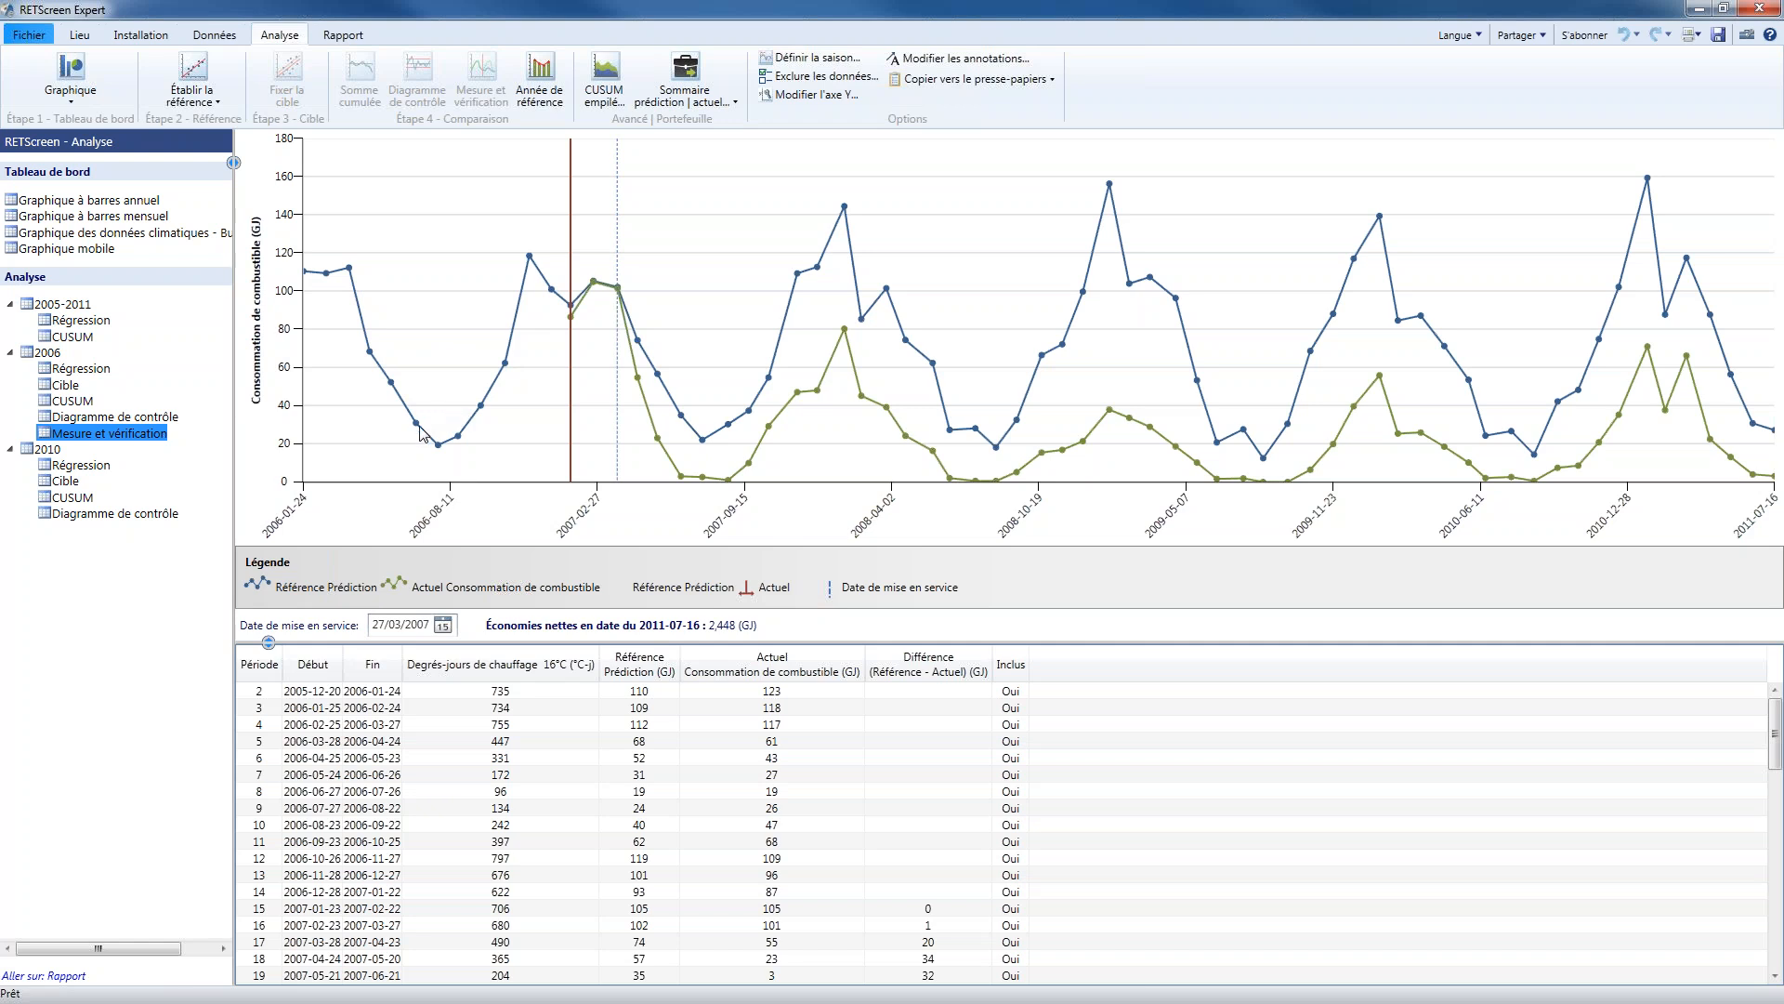
mouse_move(421, 433)
mouse_move(1433, 336)
mouse_move(641, 345)
Examine the 2010 regression, CUSUM and control chart for deviations in early 2011
click(79, 464)
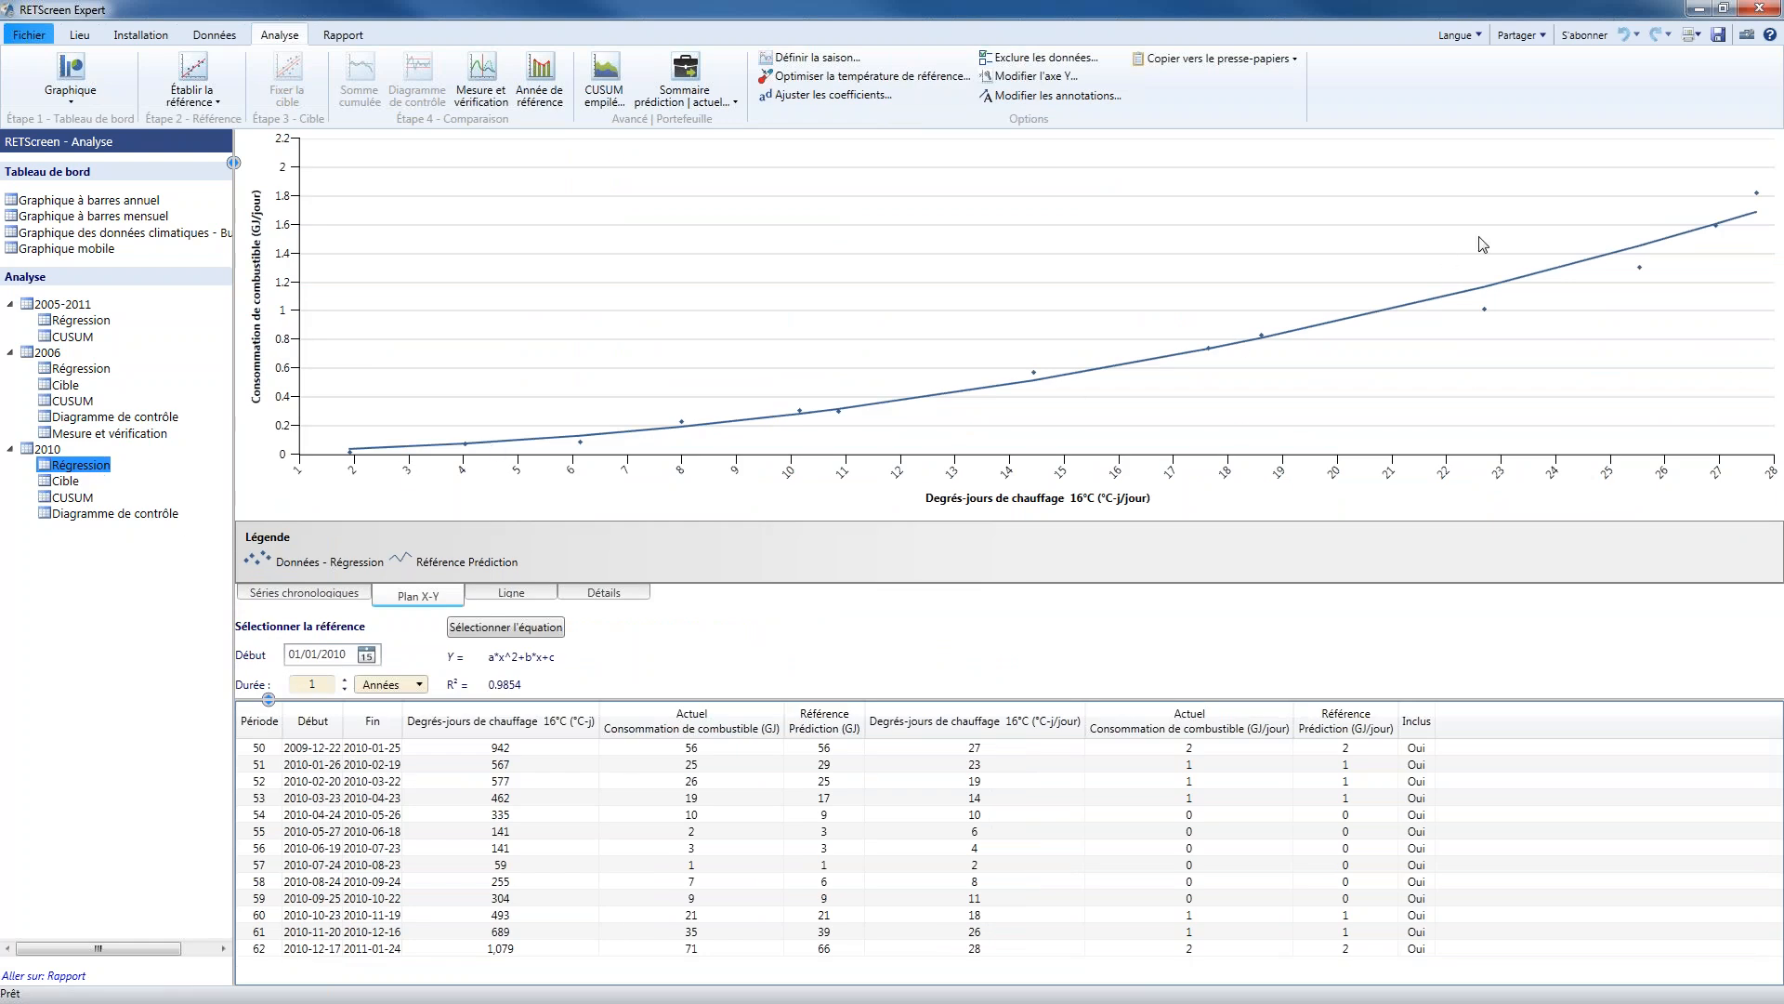
click(69, 500)
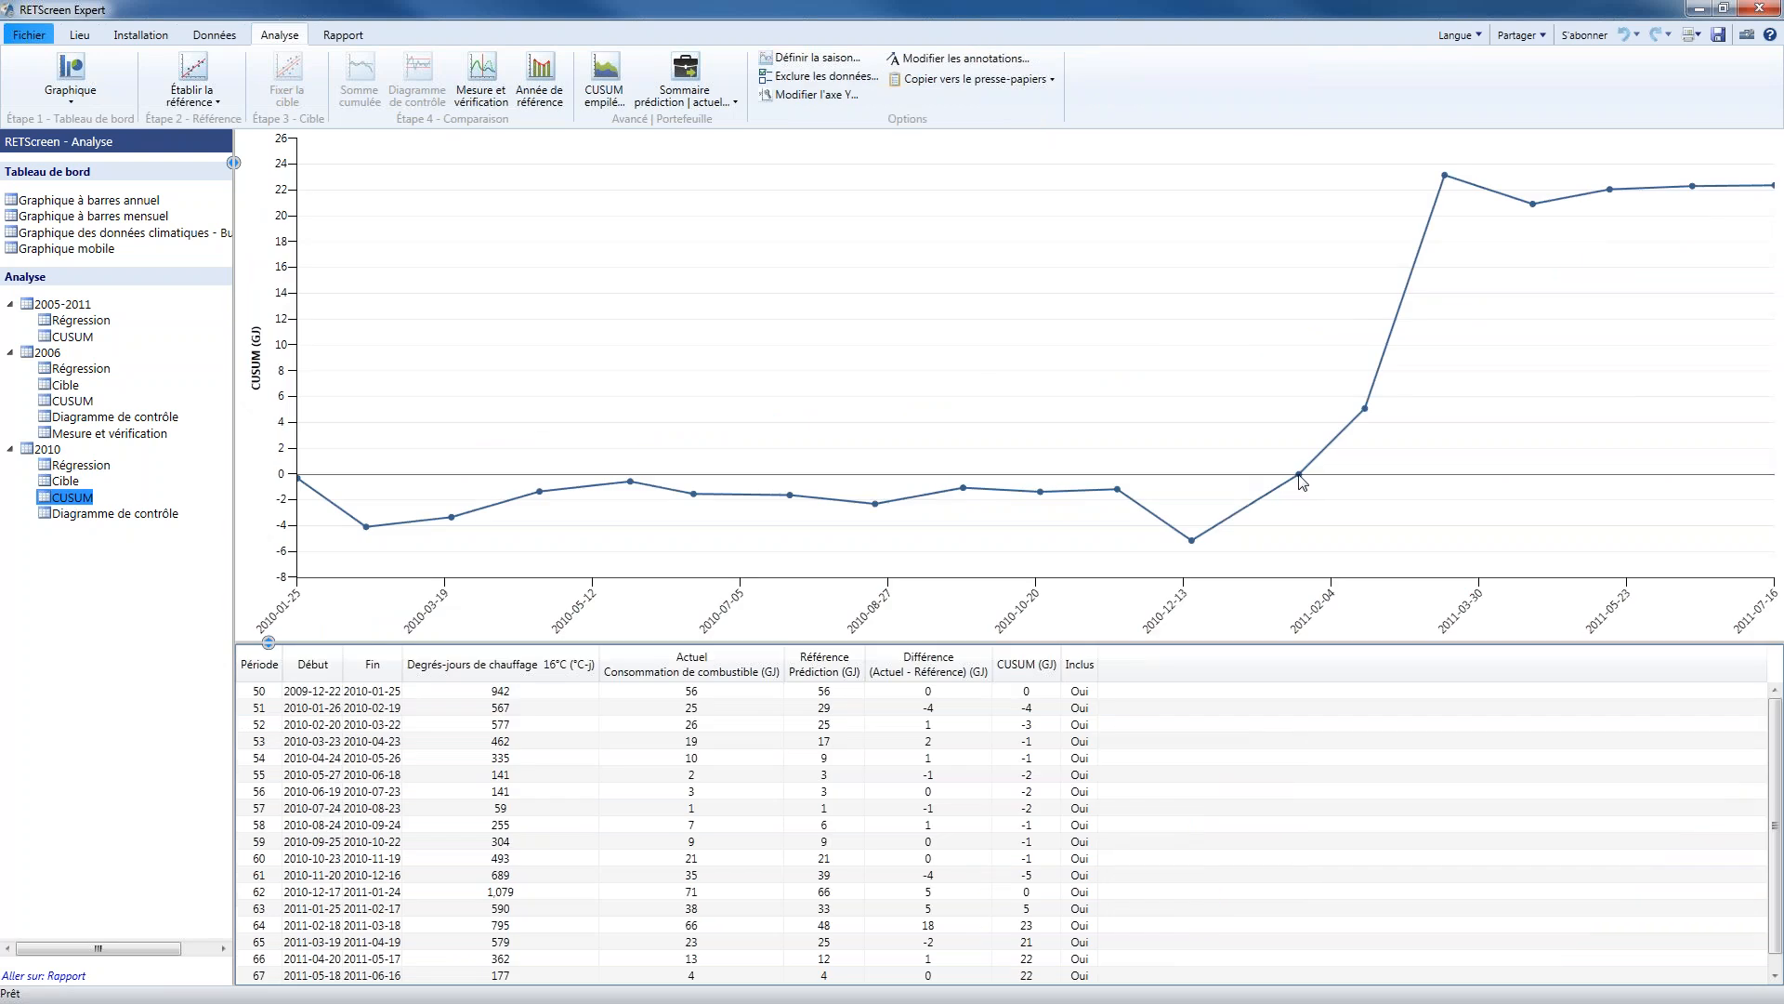
mouse_move(1443, 183)
click(106, 517)
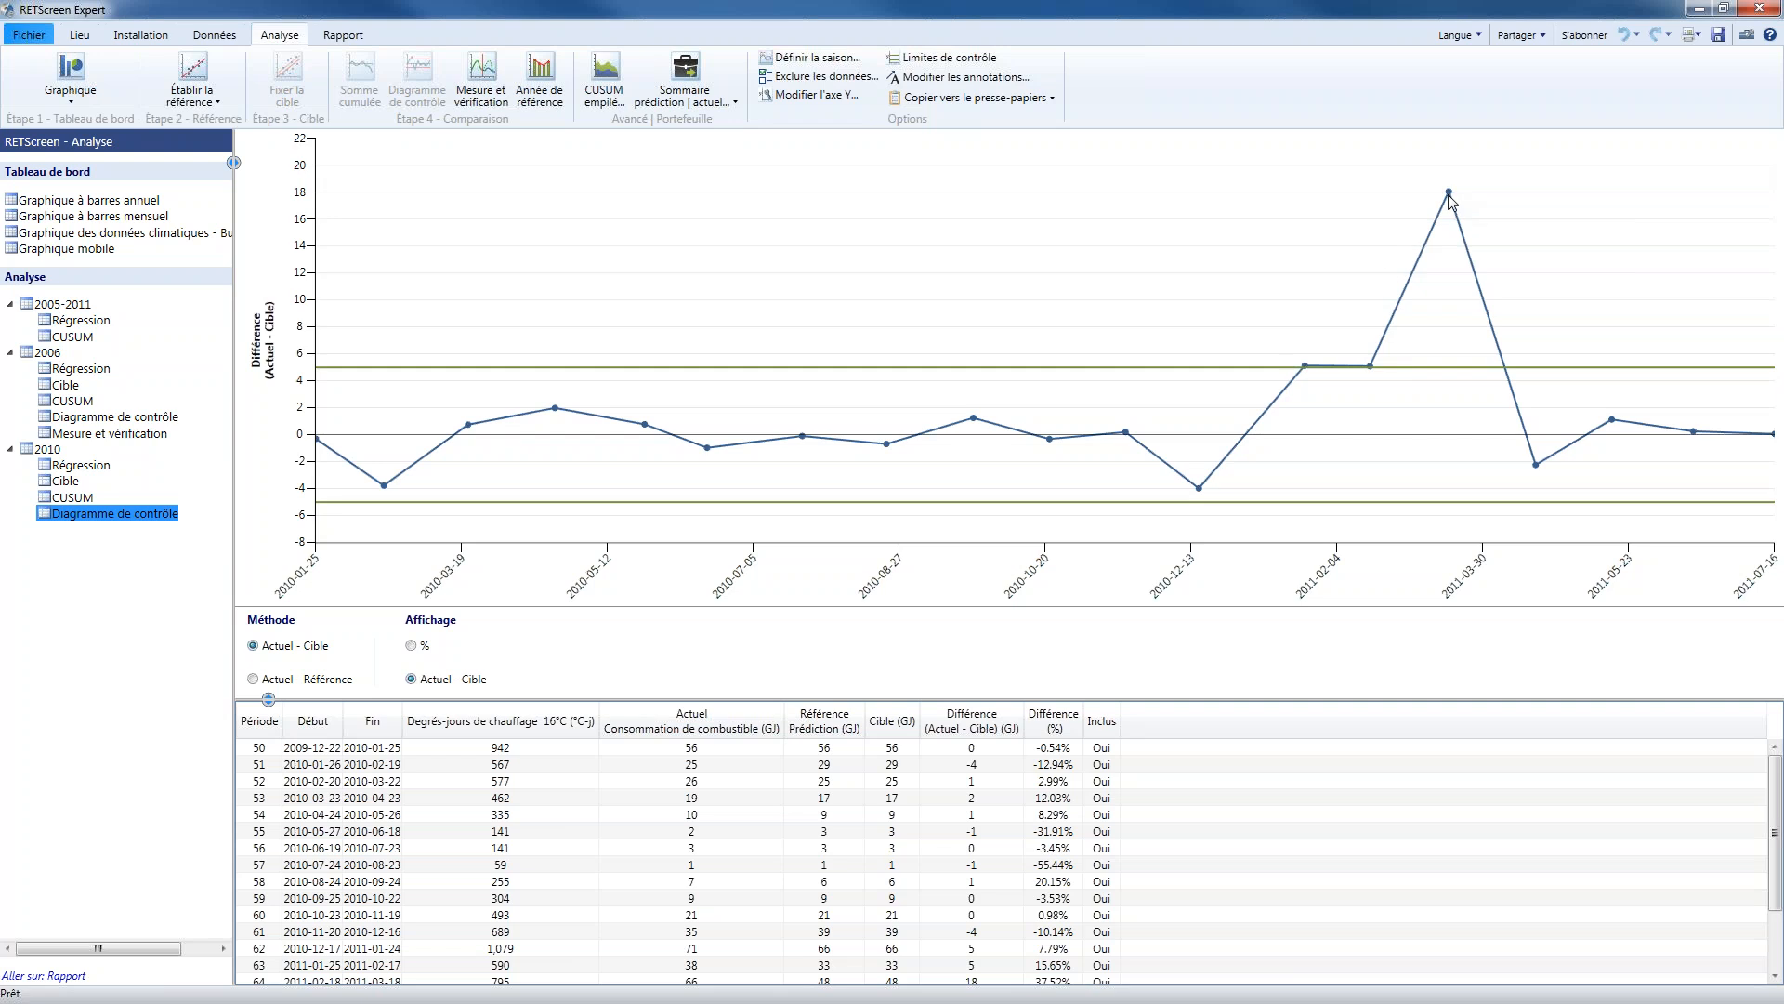
Review the report types offered when creating a new report, and cancel the creation
mouse_move(1450, 193)
click(344, 35)
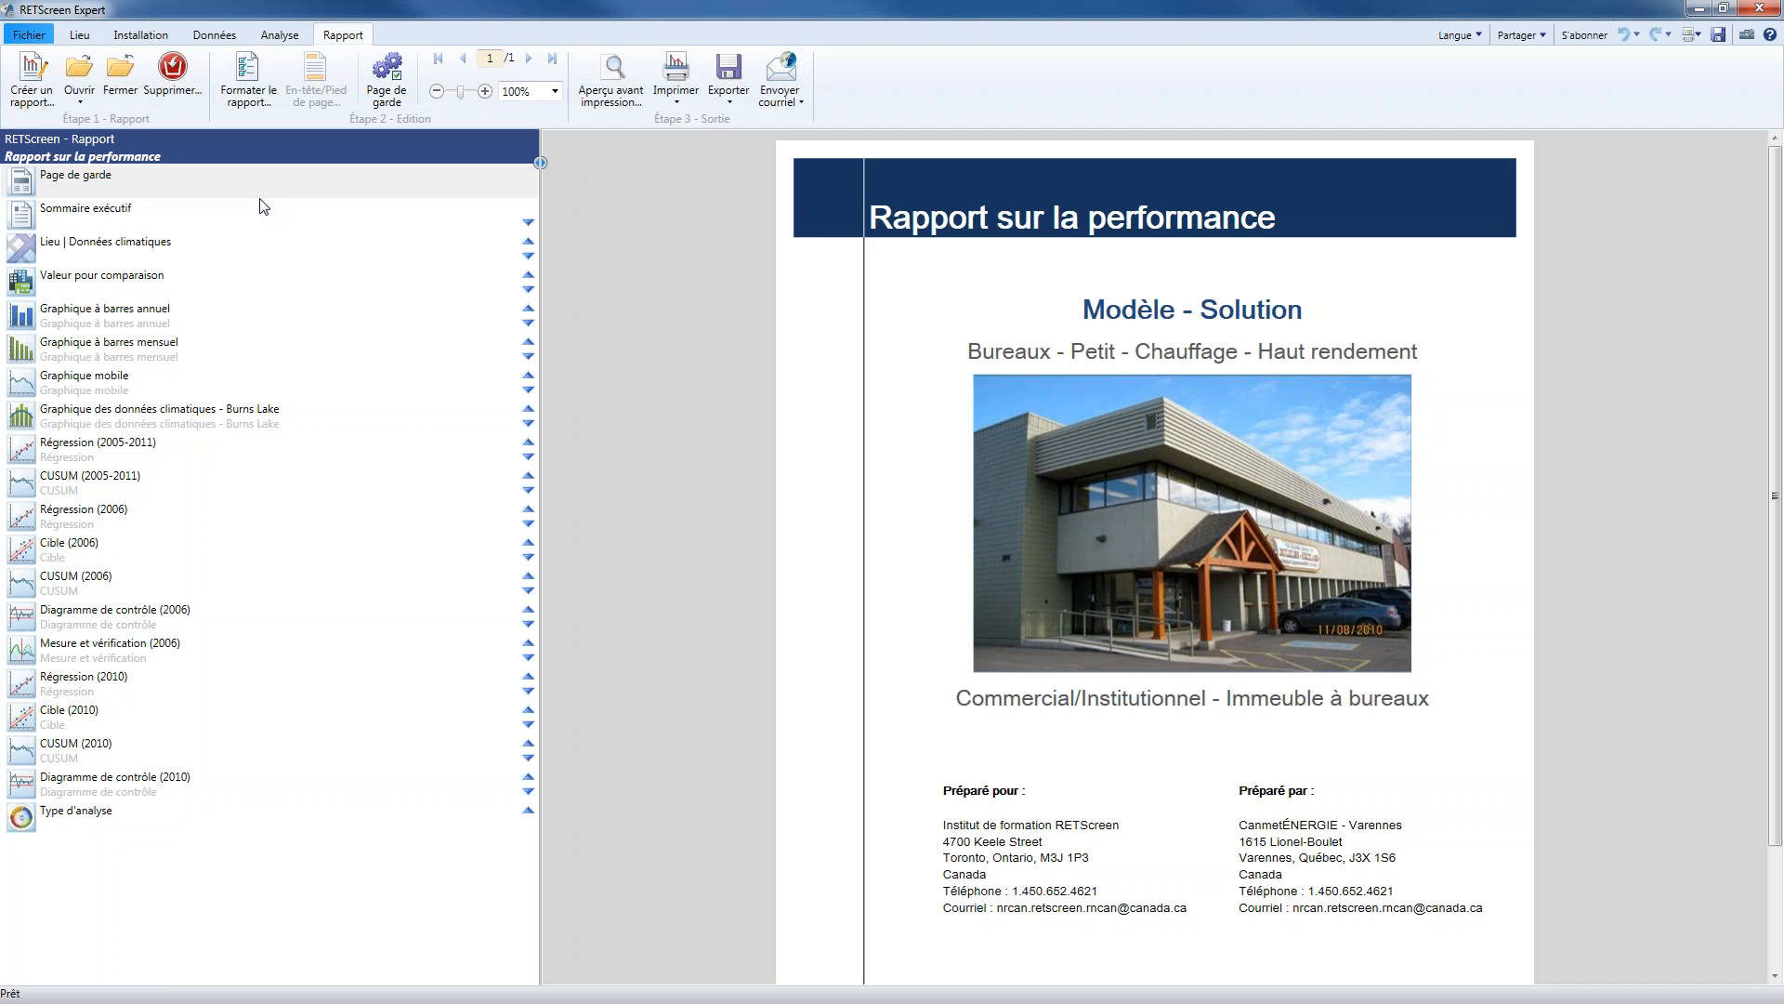
click(31, 91)
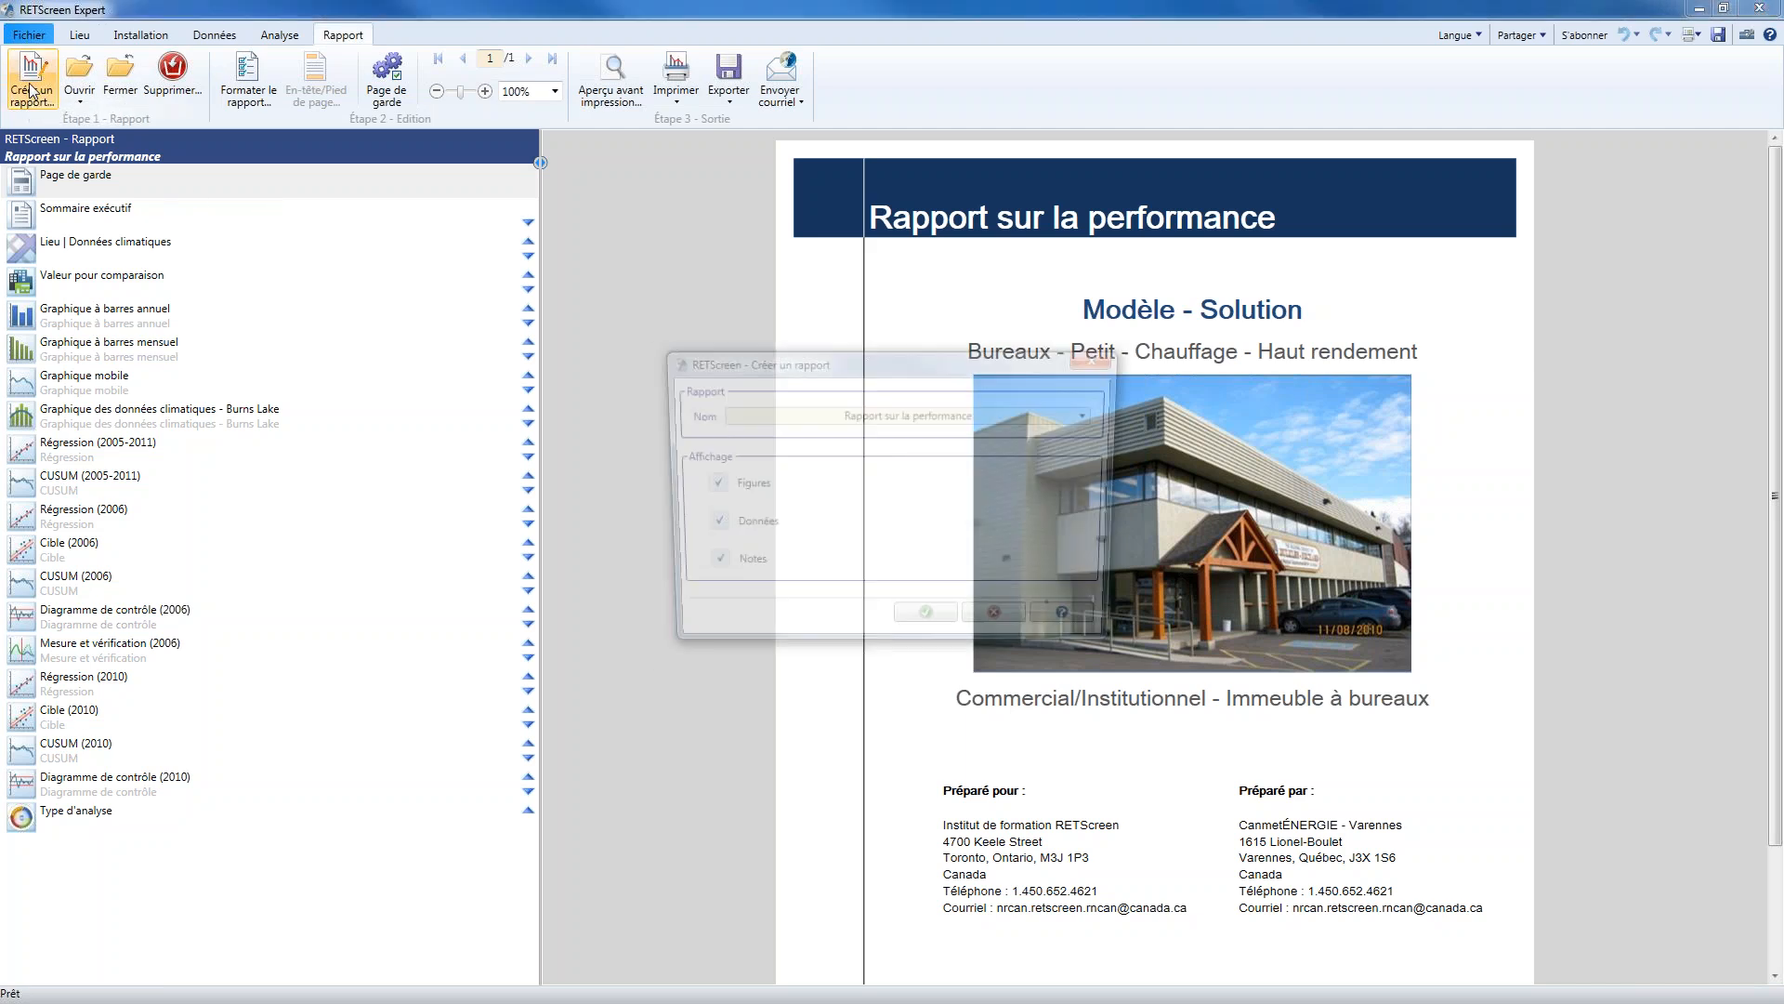
click(1098, 418)
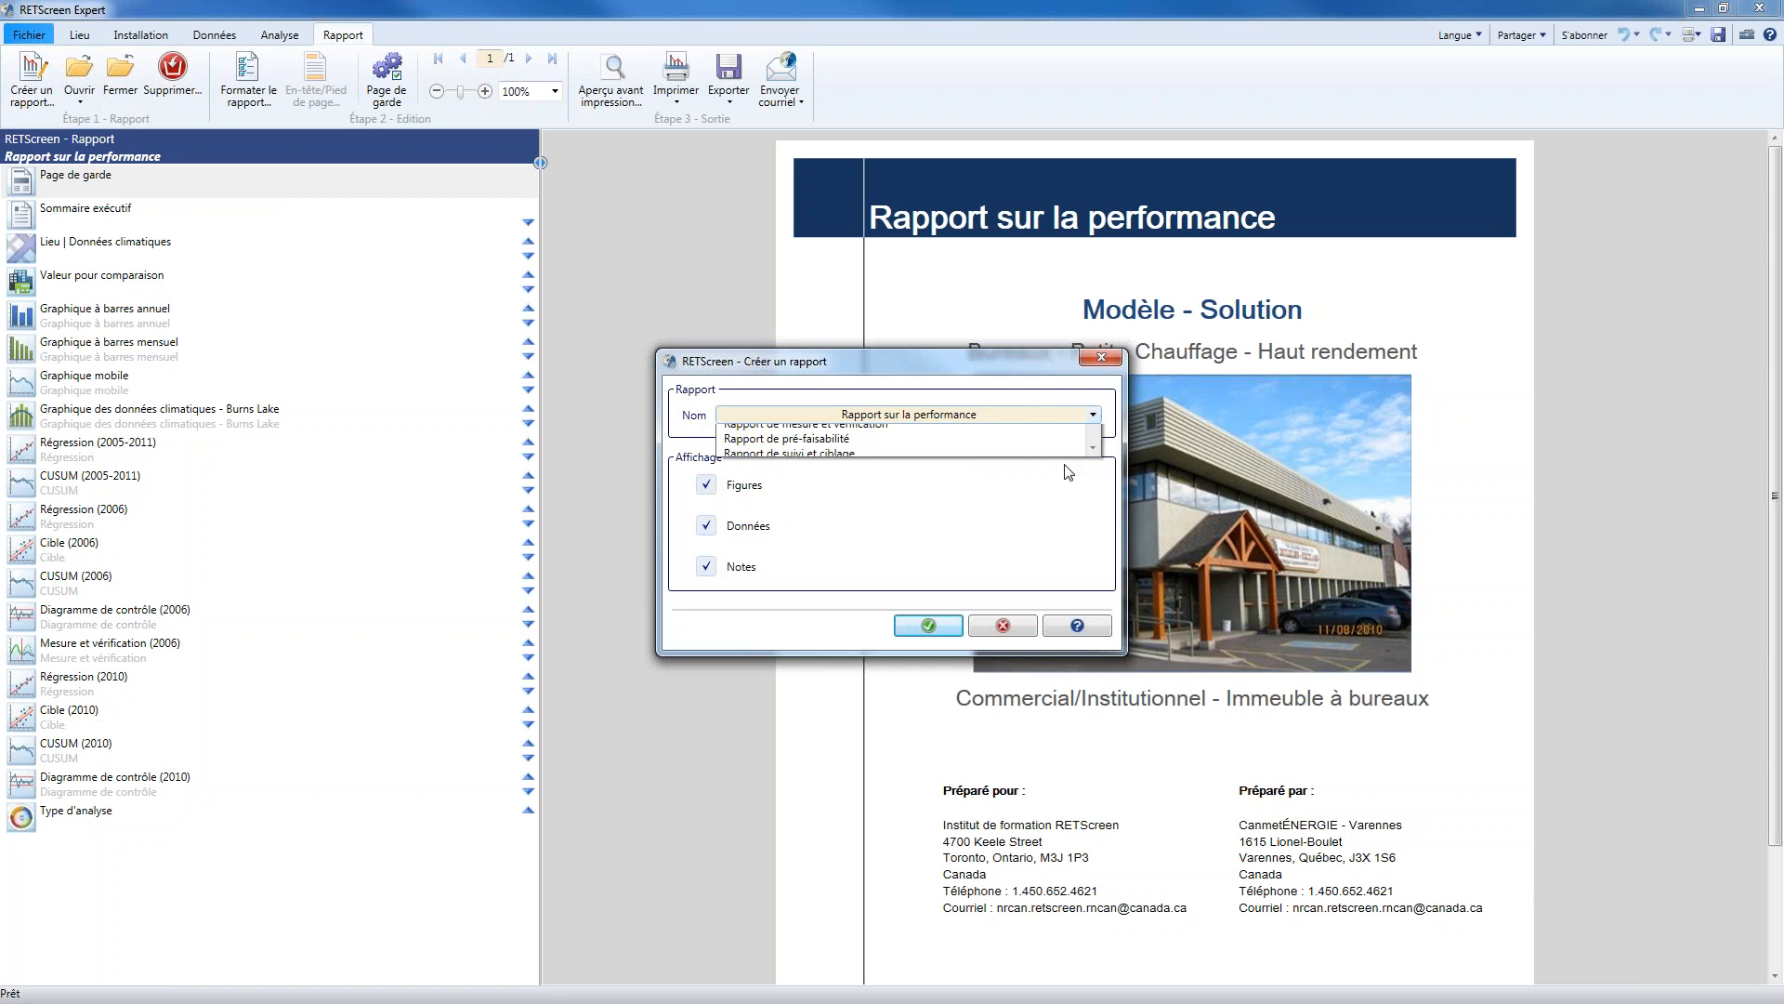
click(1046, 383)
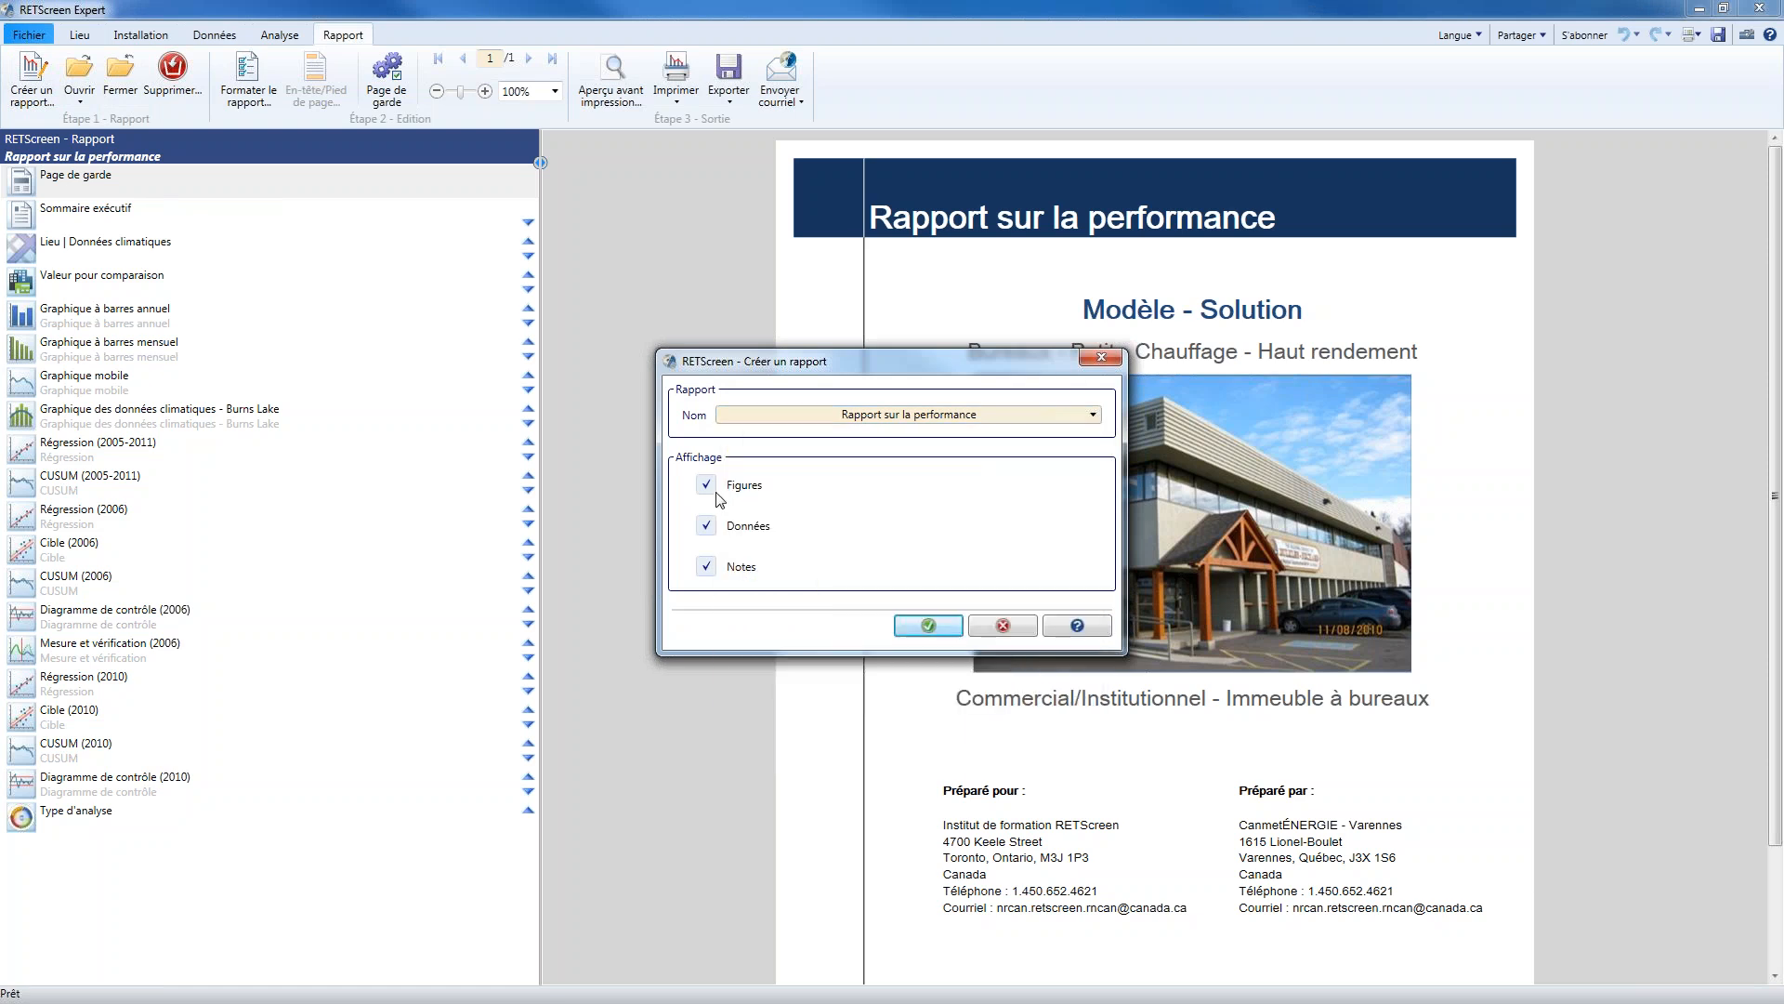
click(1001, 625)
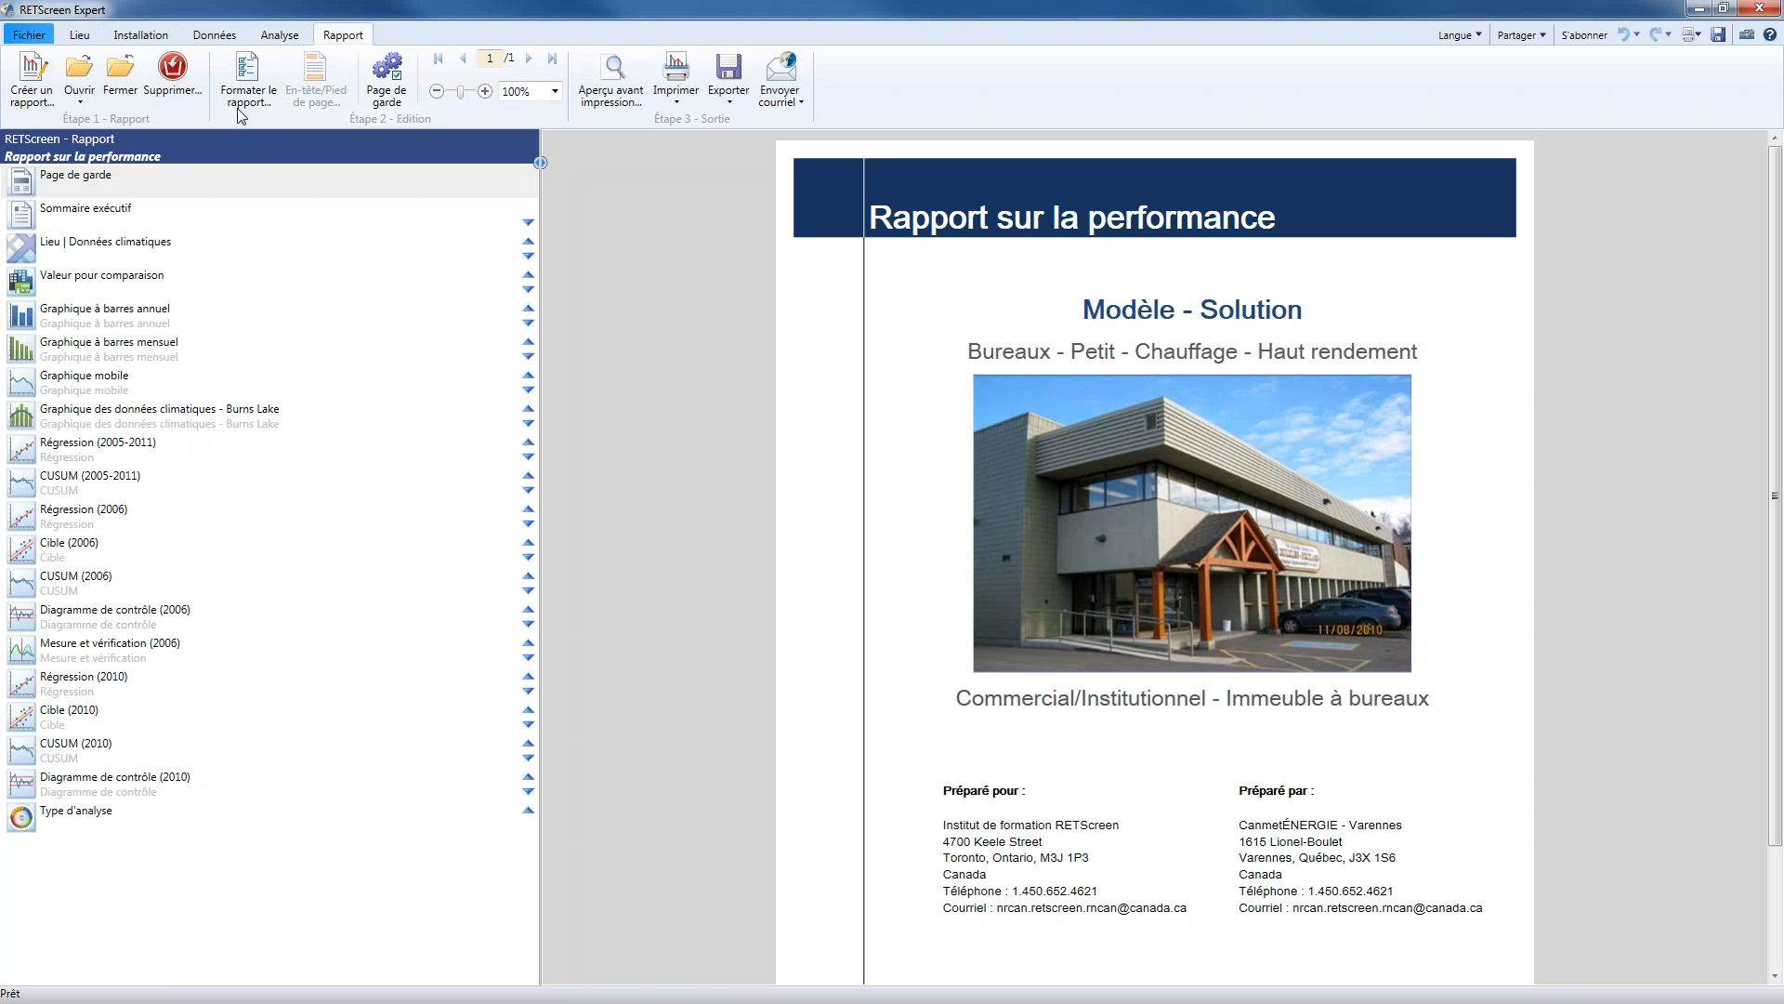
Review which worksheets and performance charts the performance report can include, leaving the format settings without saving
drag(0, 241, 721, 204)
drag(898, 316, 898, 446)
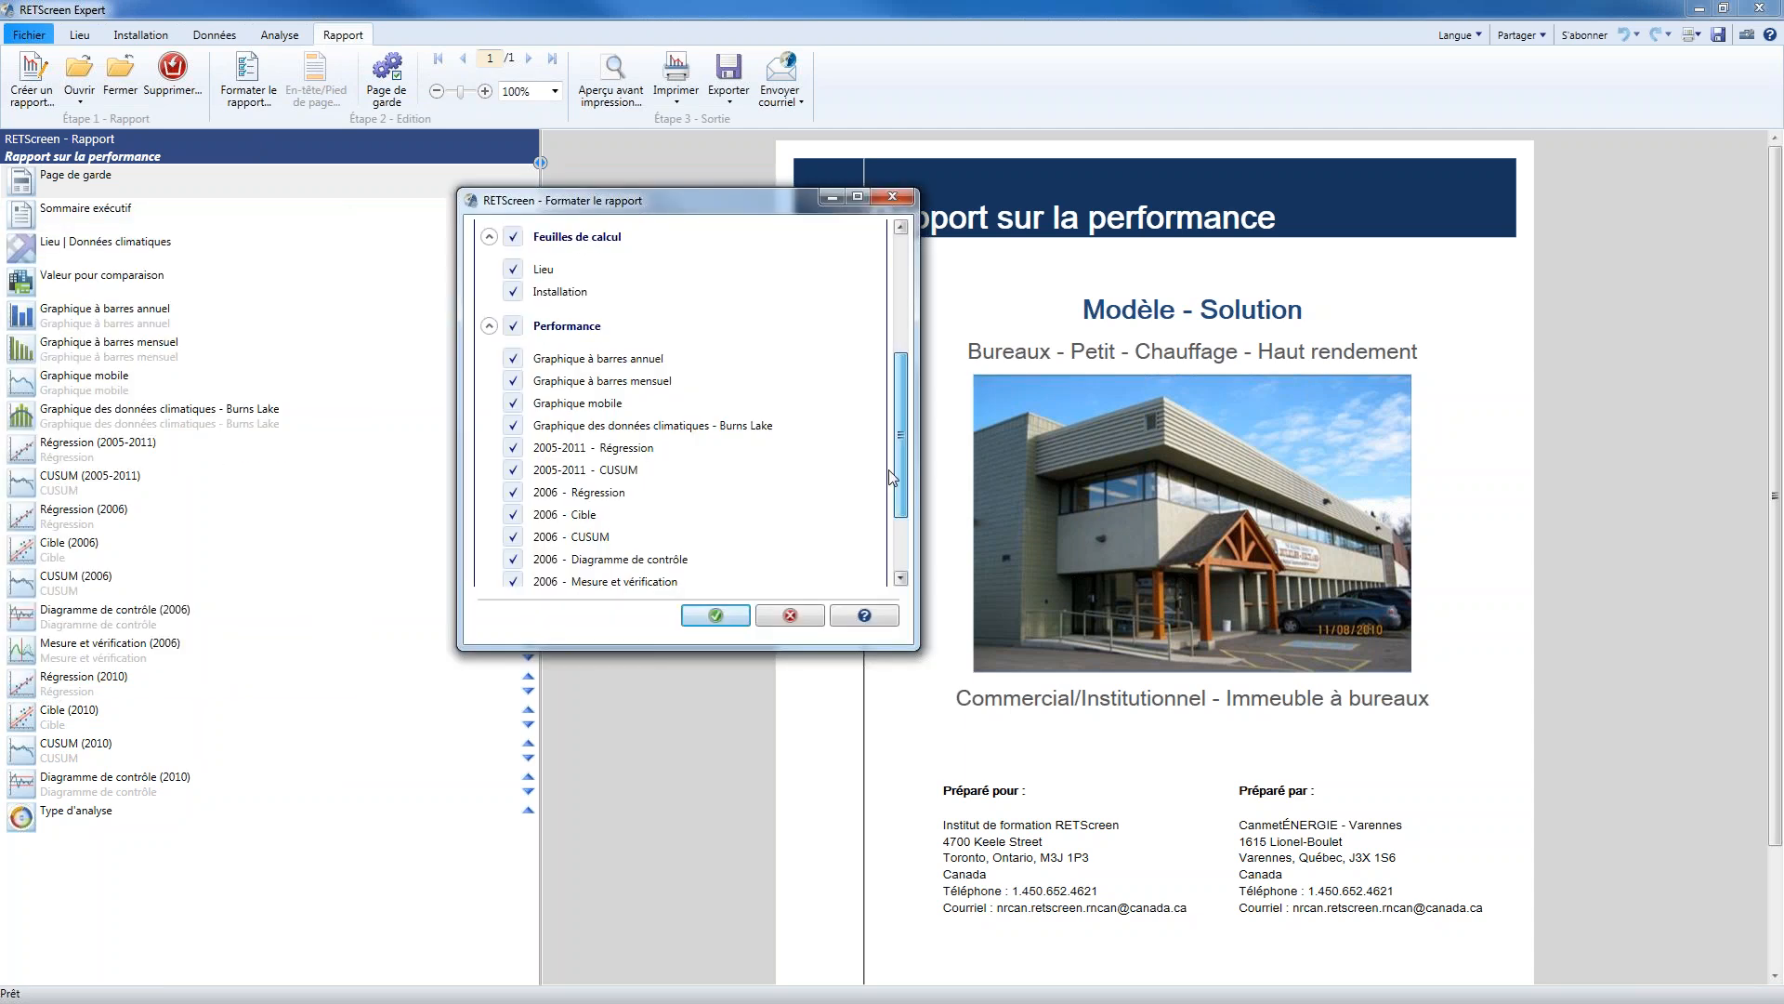
click(787, 613)
Review the executive summary's figures, try 2005-2011 - CUSUM as Figure 2, and cancel the edits
click(39, 222)
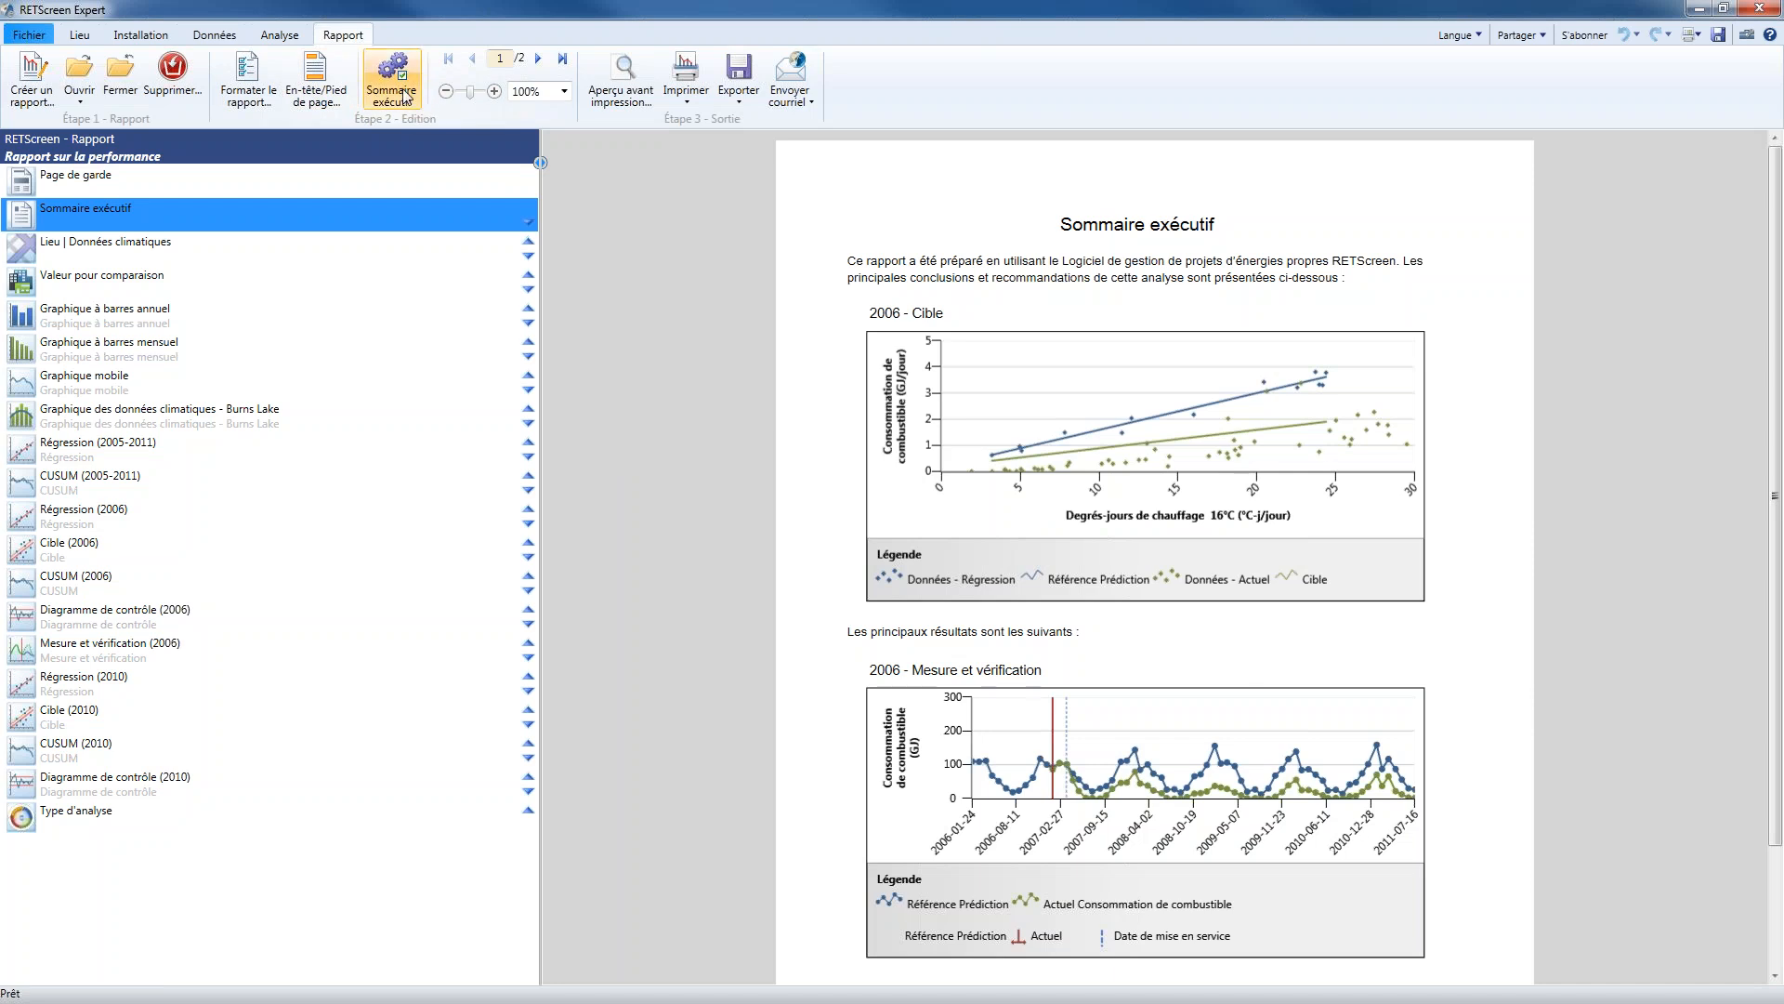
click(404, 93)
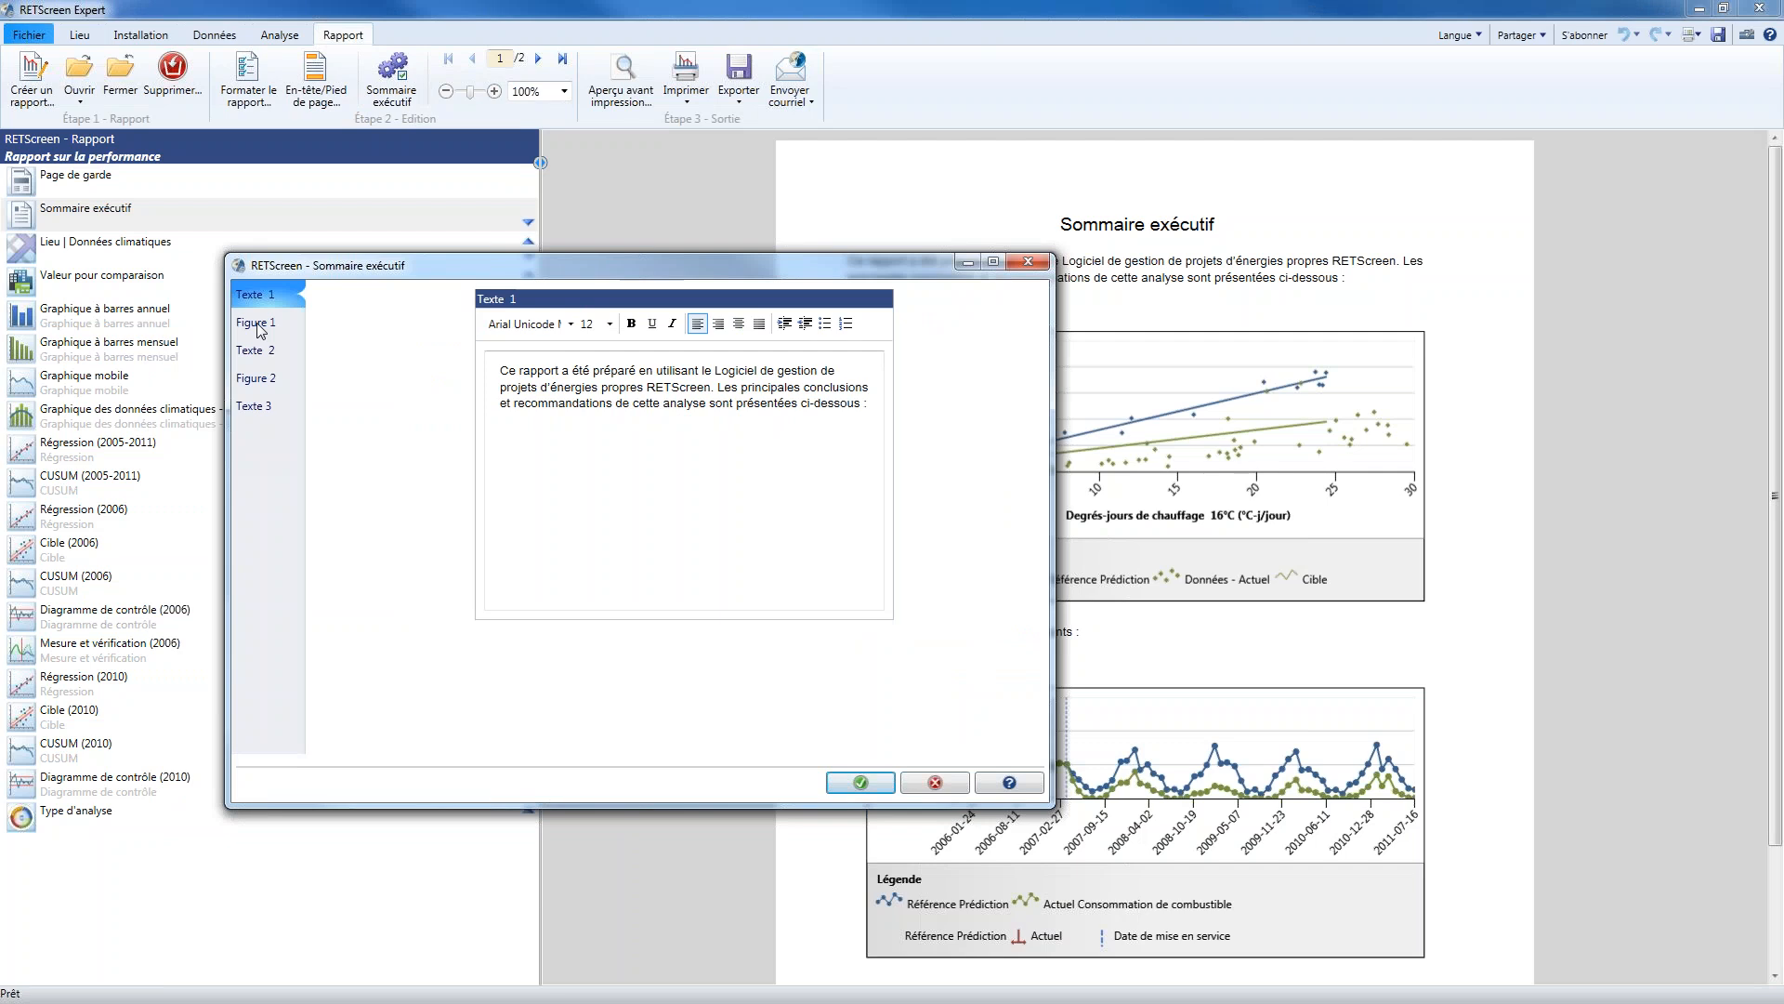
click(258, 325)
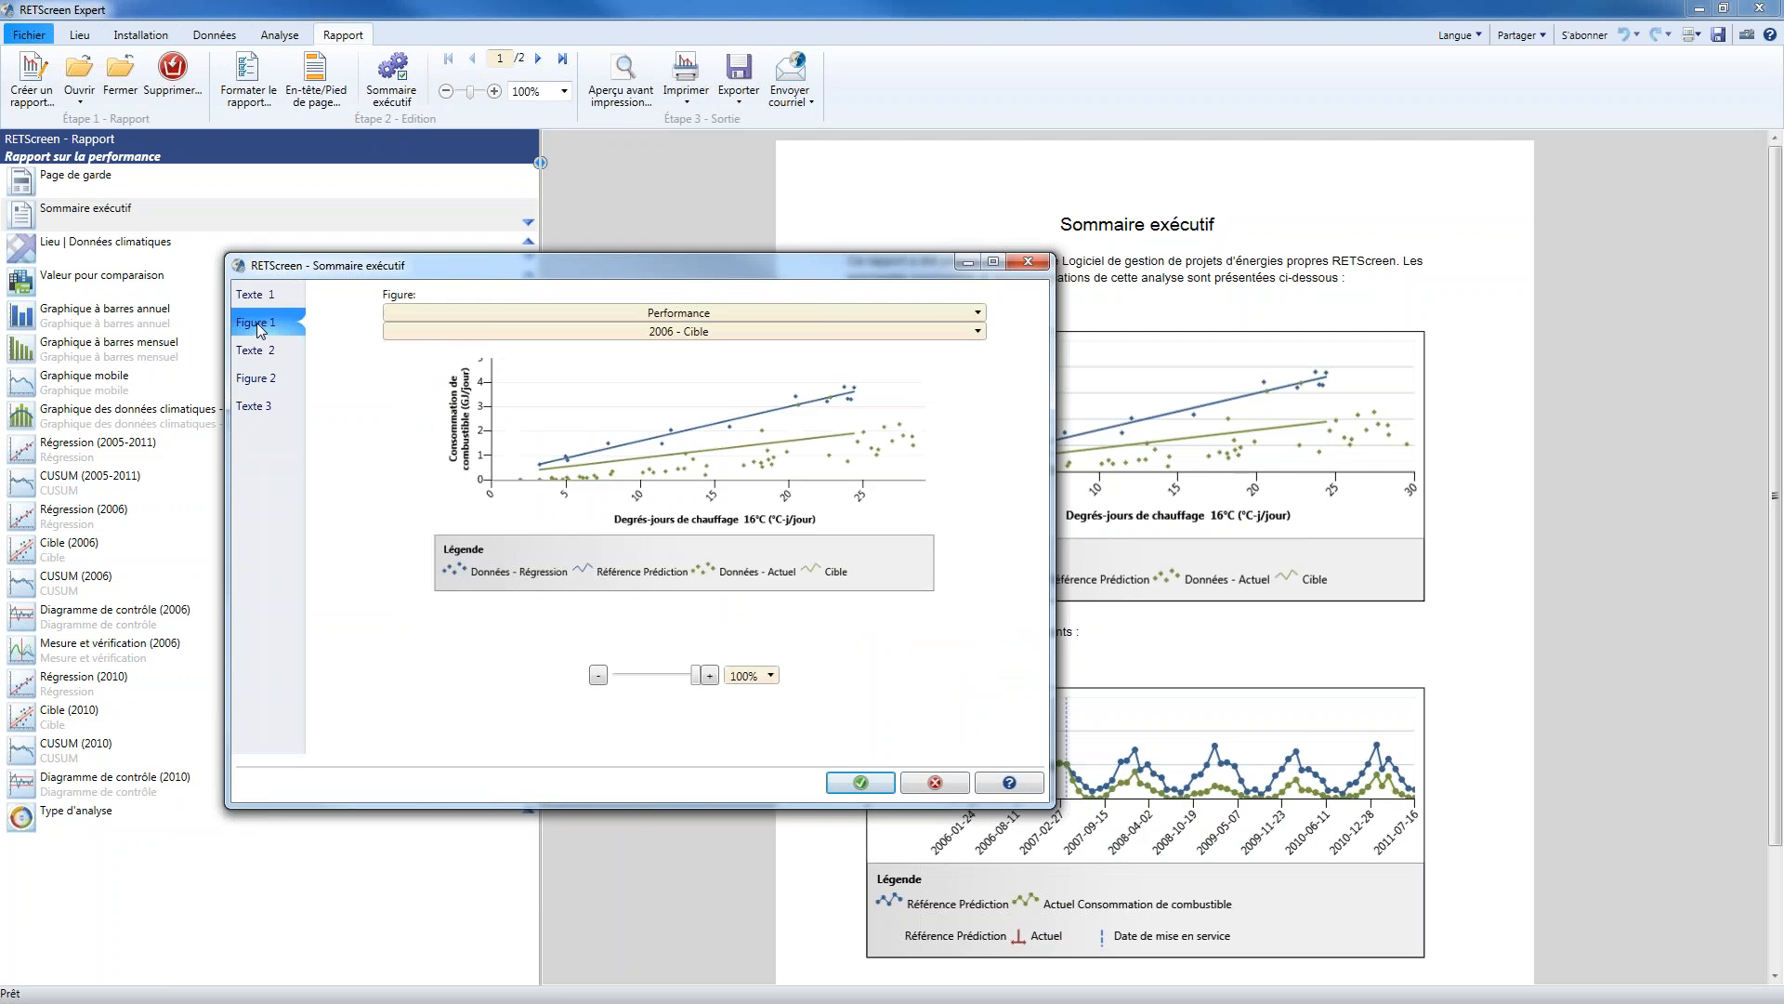
click(600, 676)
click(267, 378)
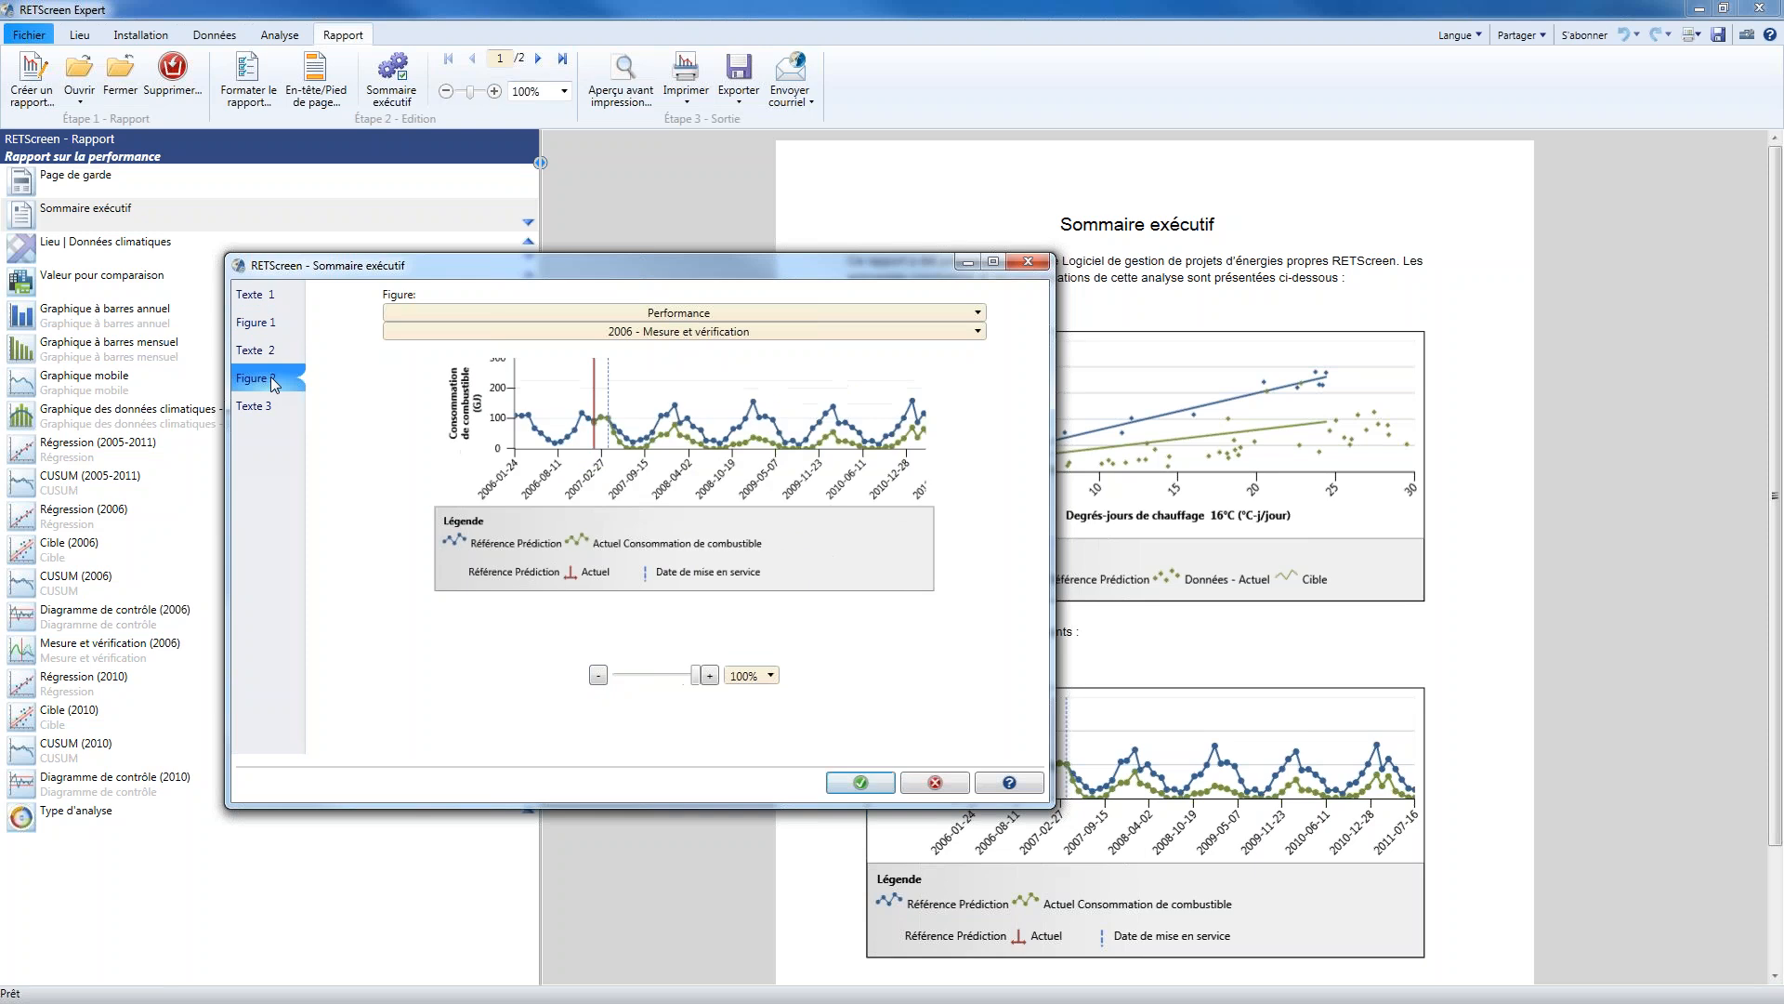
click(890, 334)
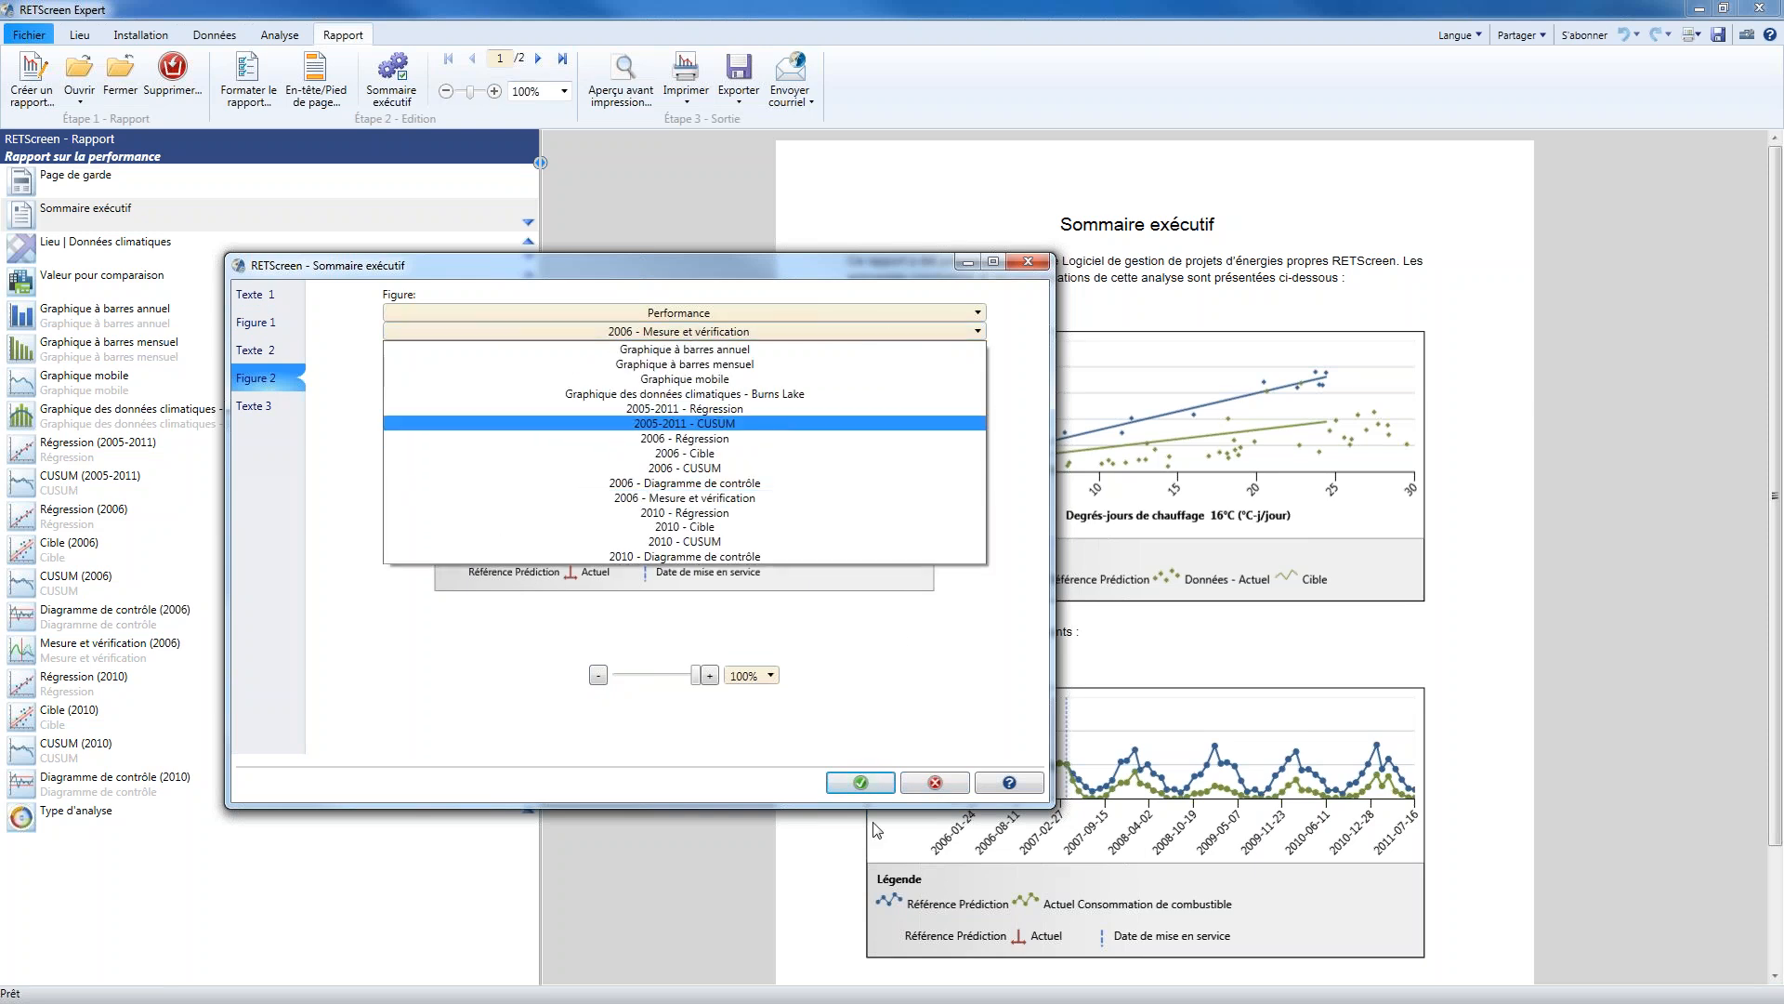
click(934, 784)
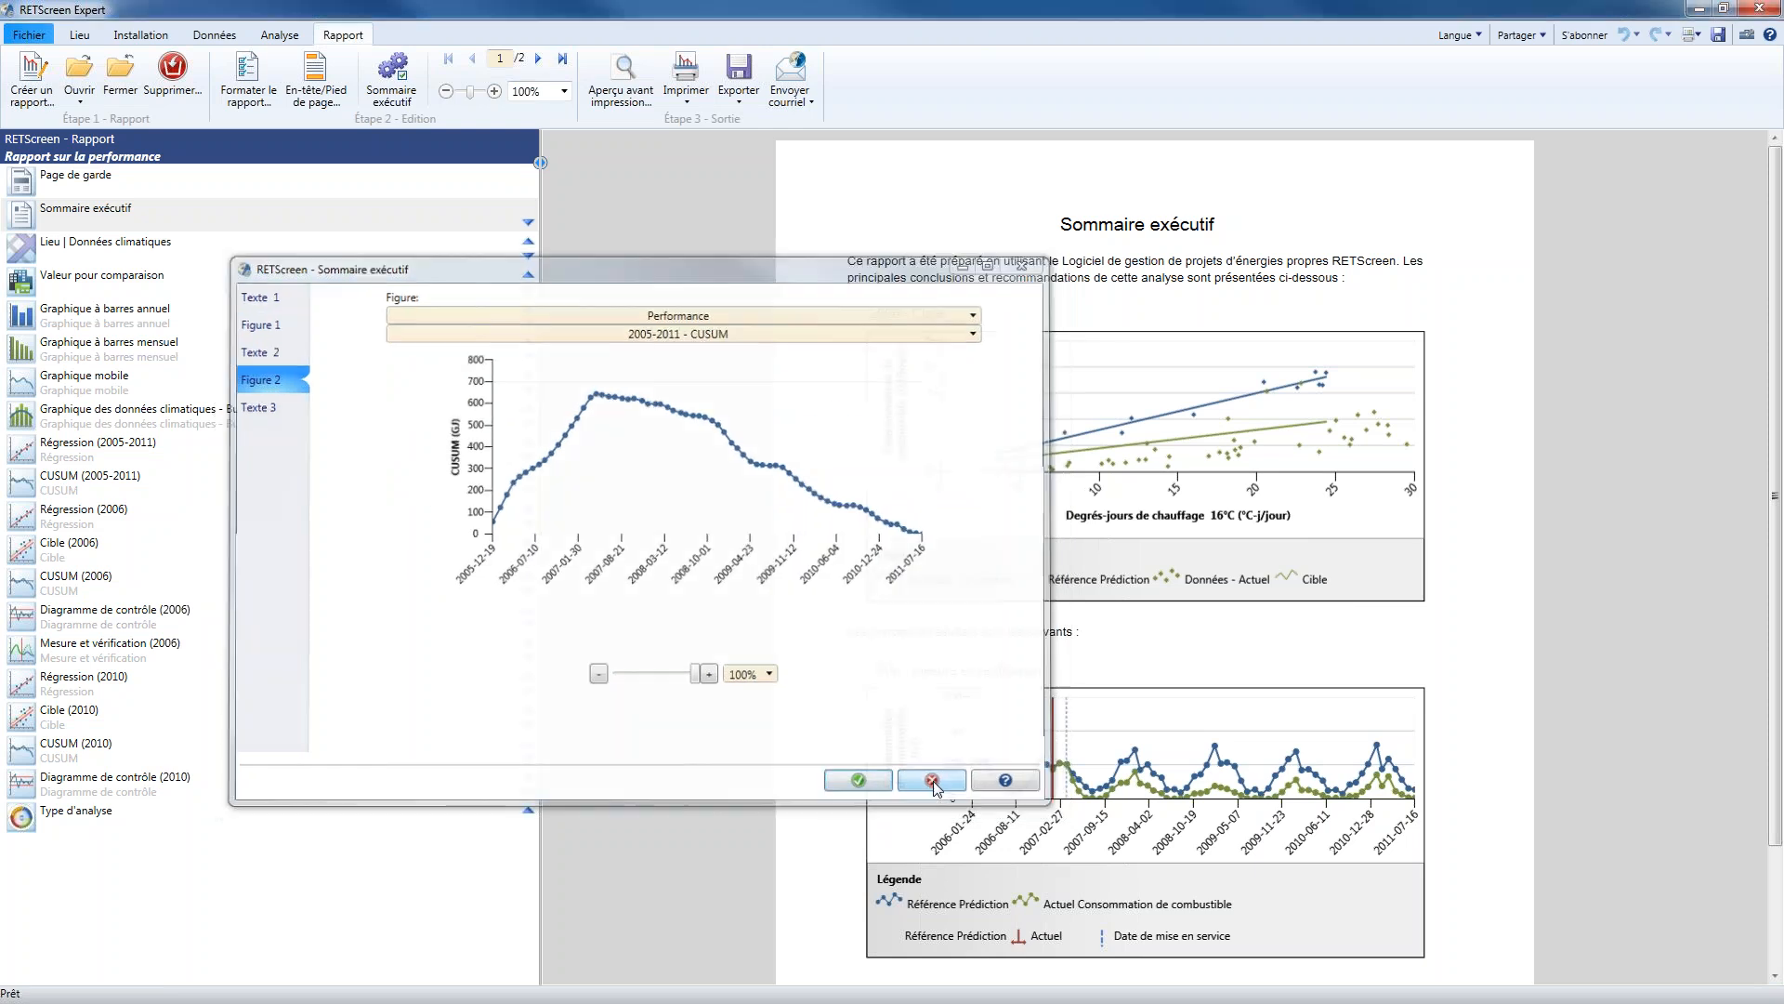
View the Mesure et vérification (2006) report section and the analysis page in Chinese, and restore French as the interface language
click(175, 655)
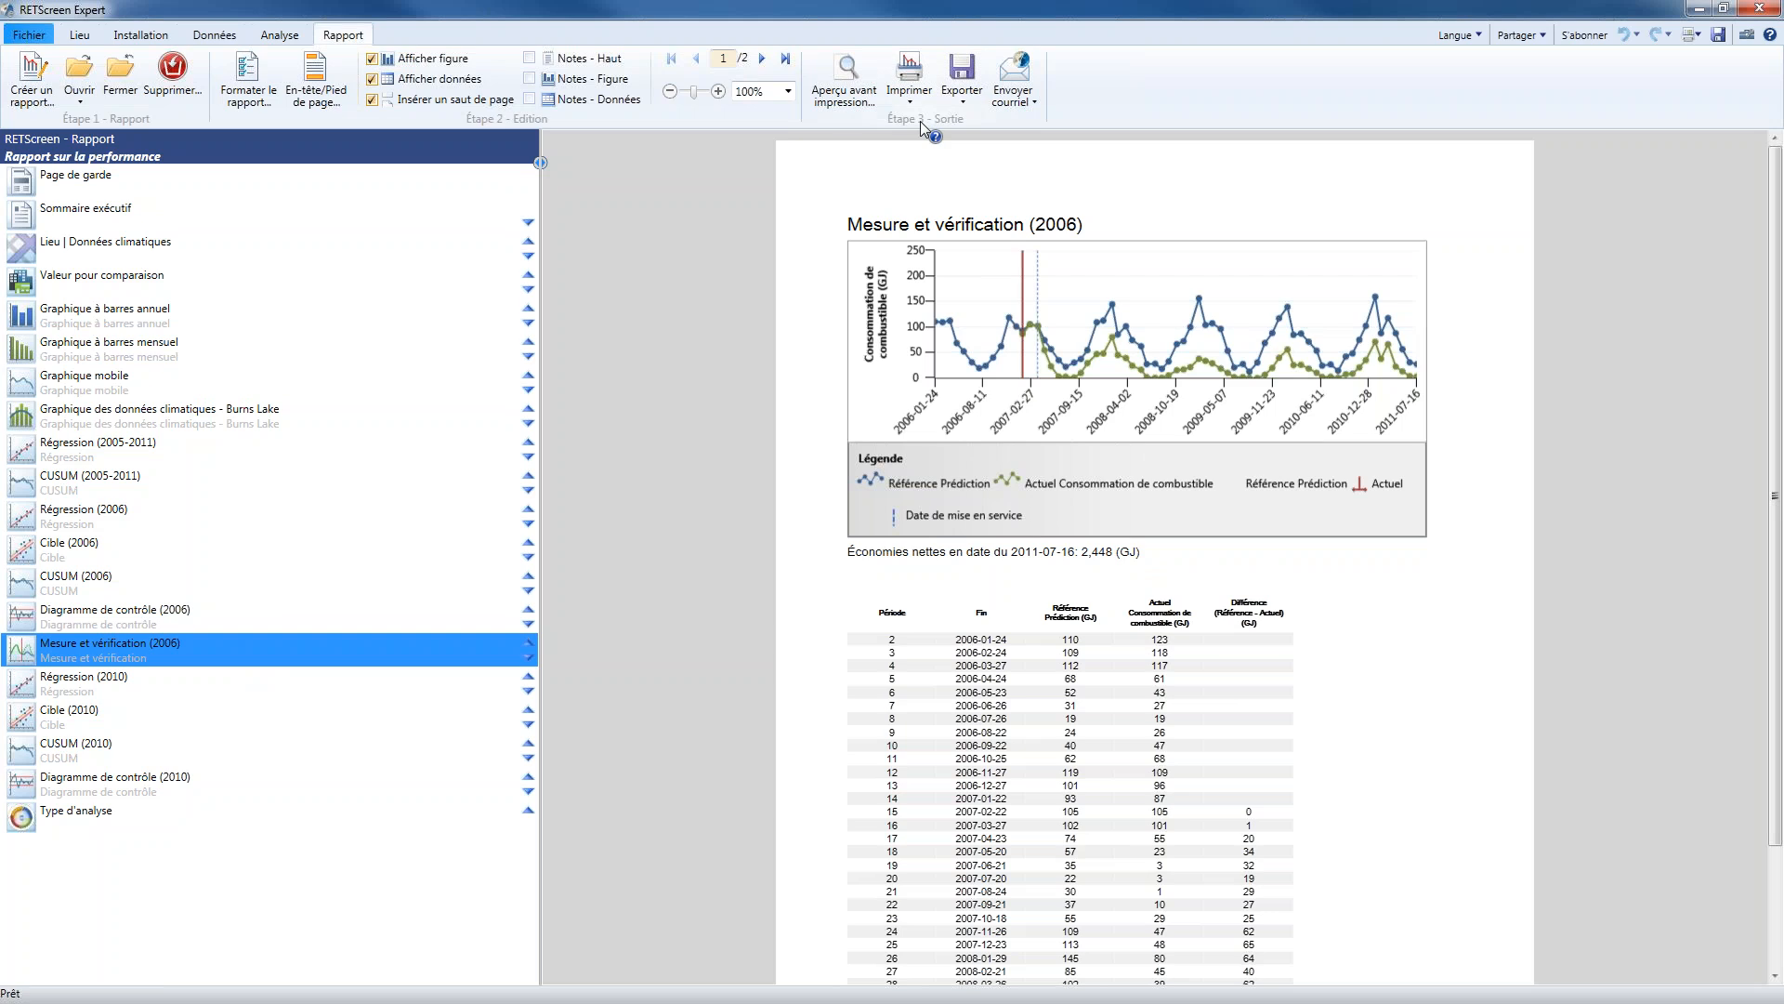
click(1472, 37)
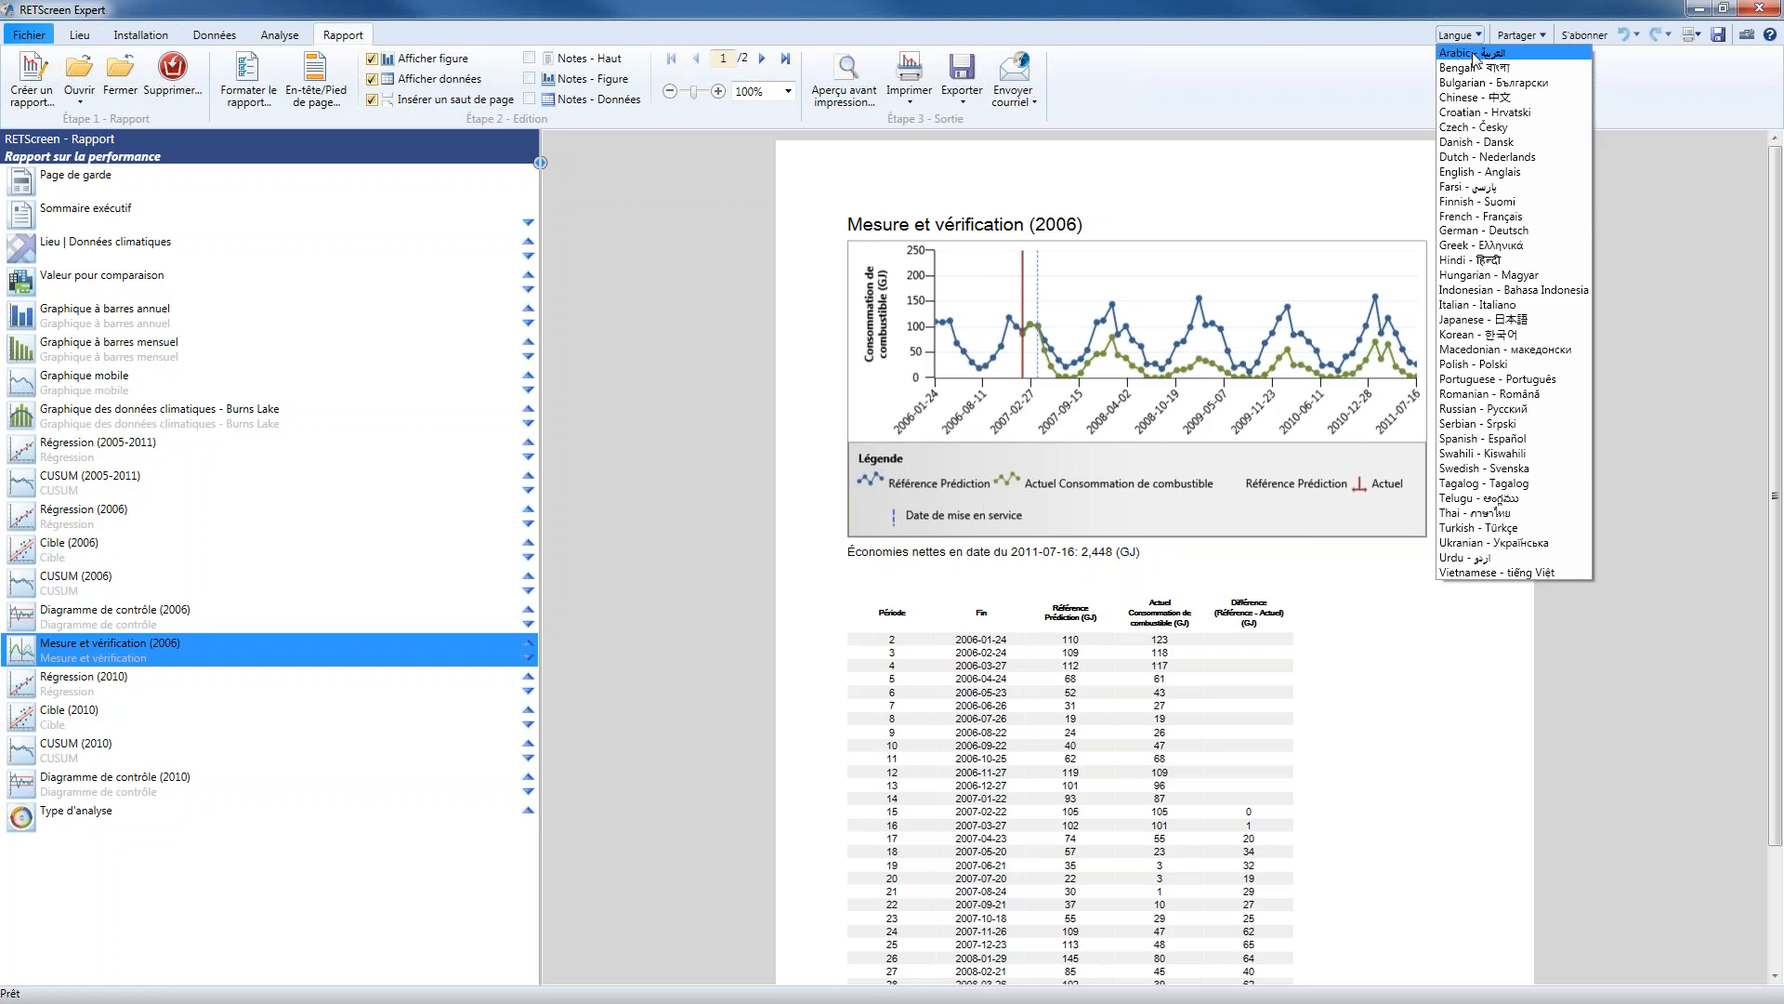
click(1498, 99)
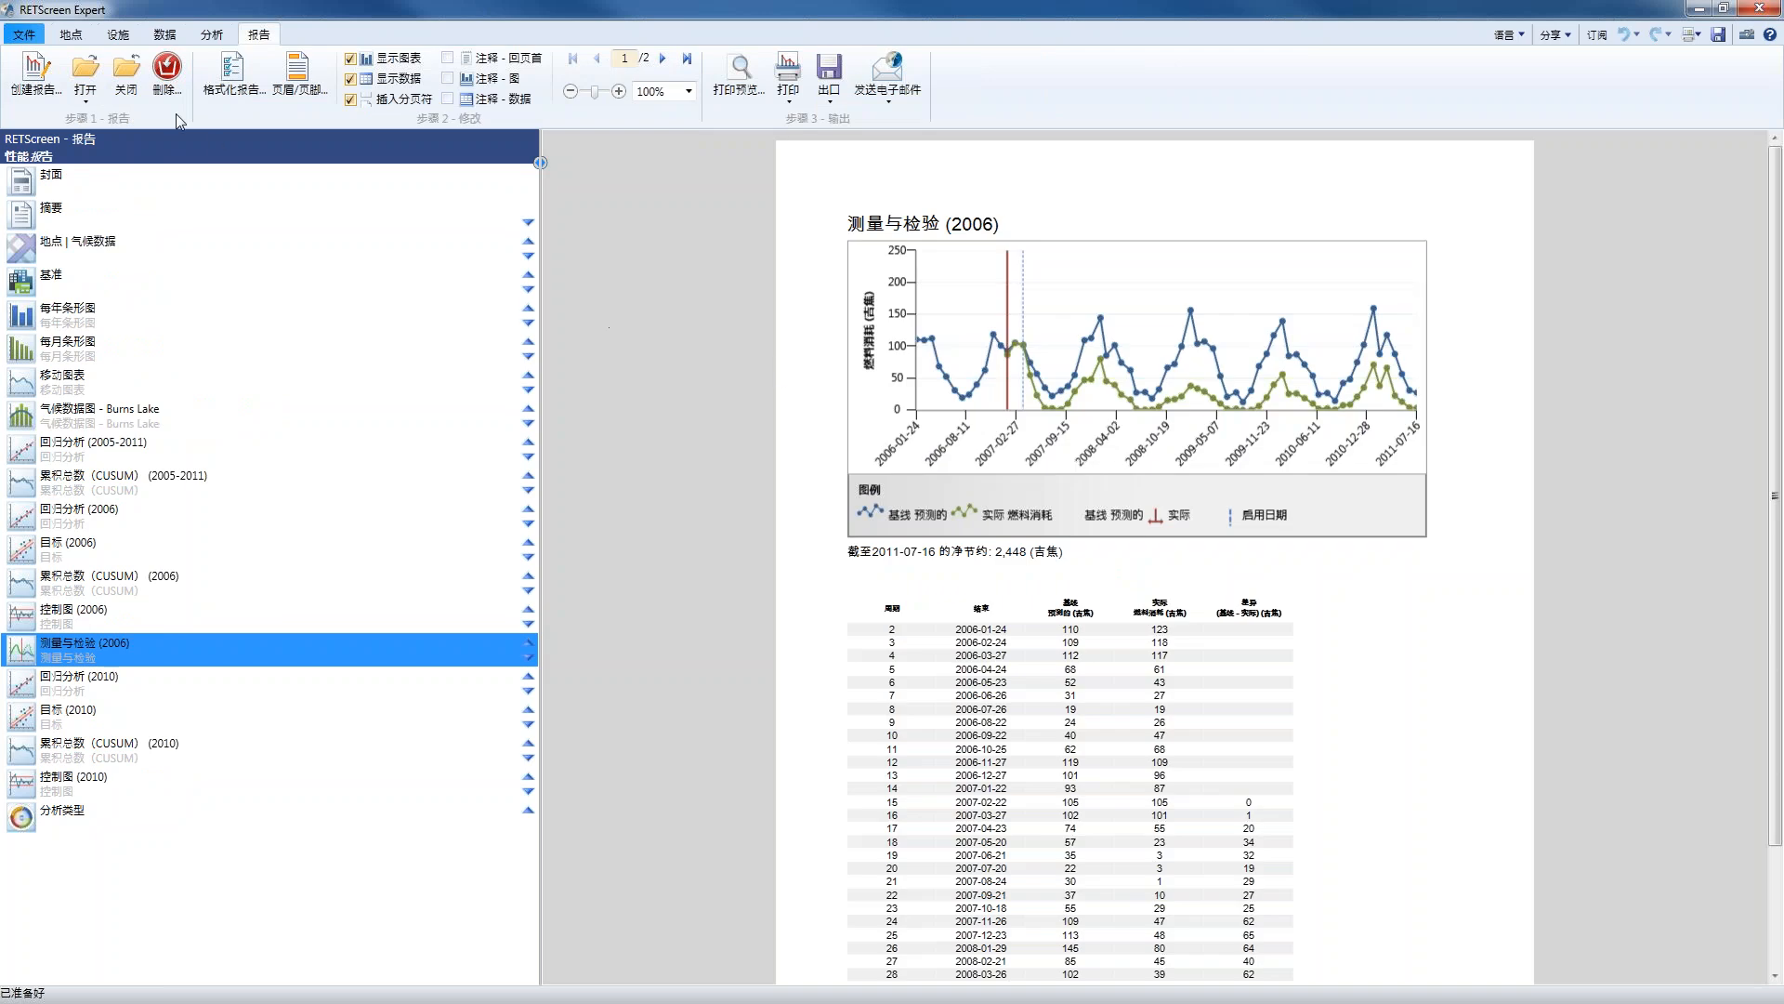
click(211, 37)
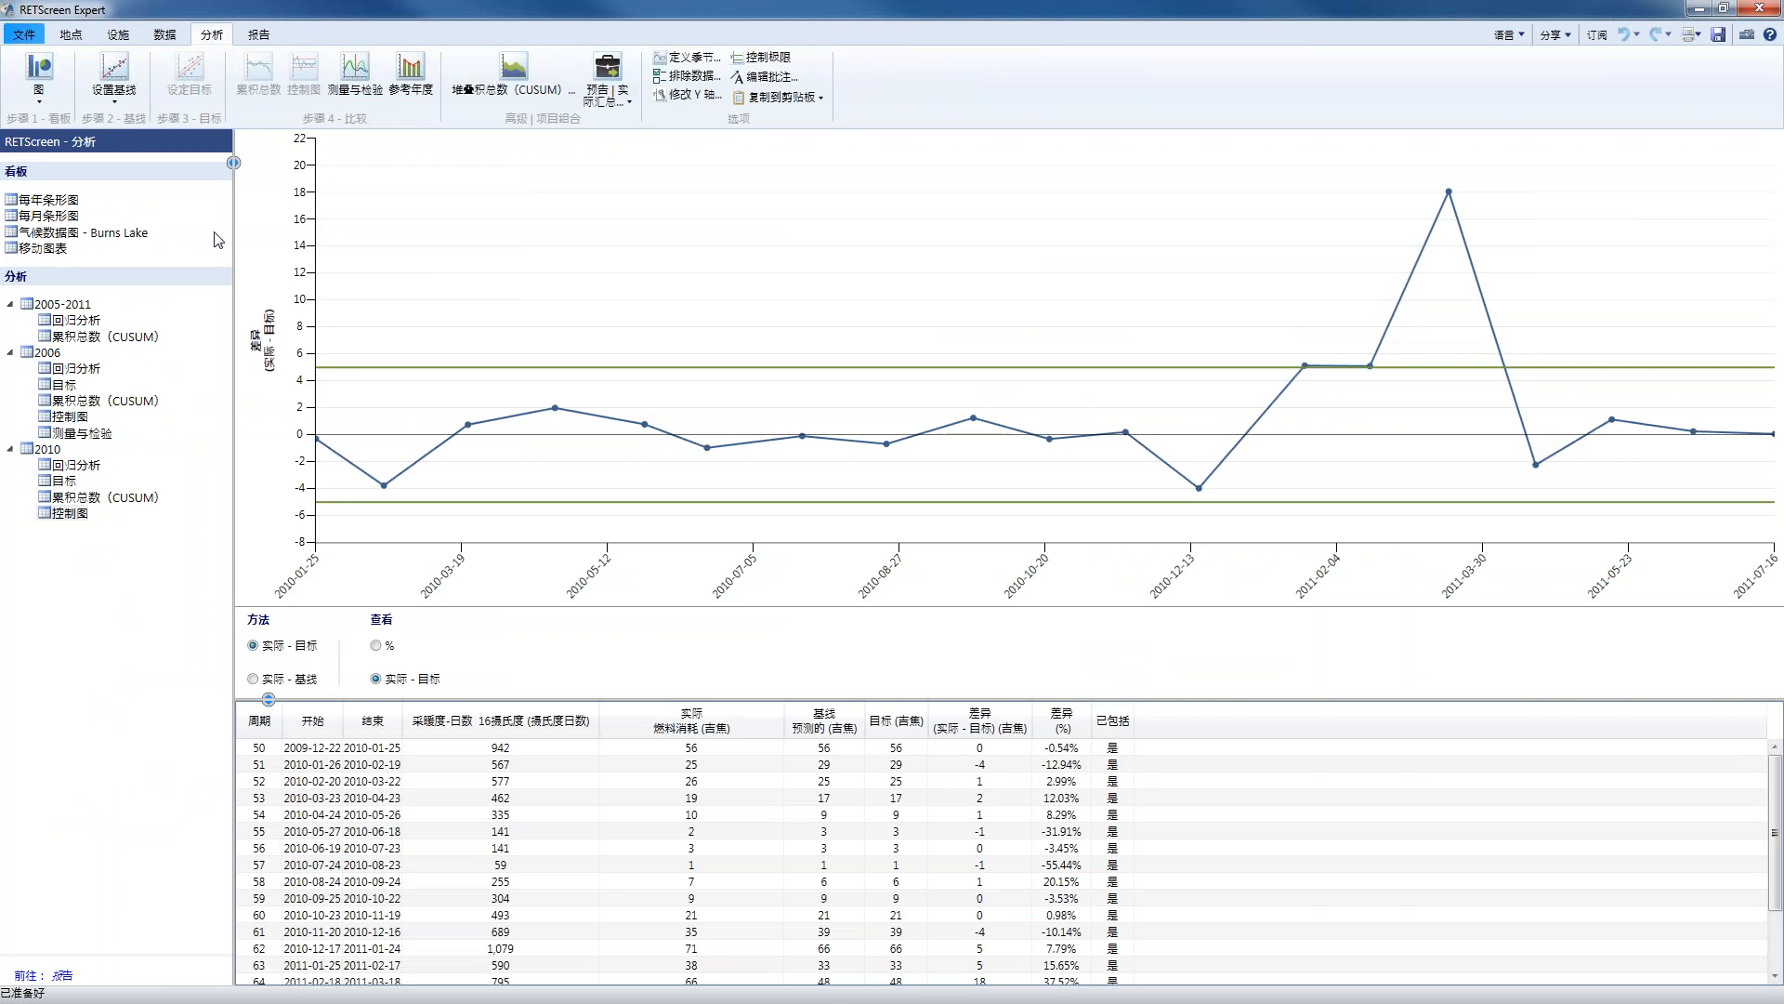
click(275, 39)
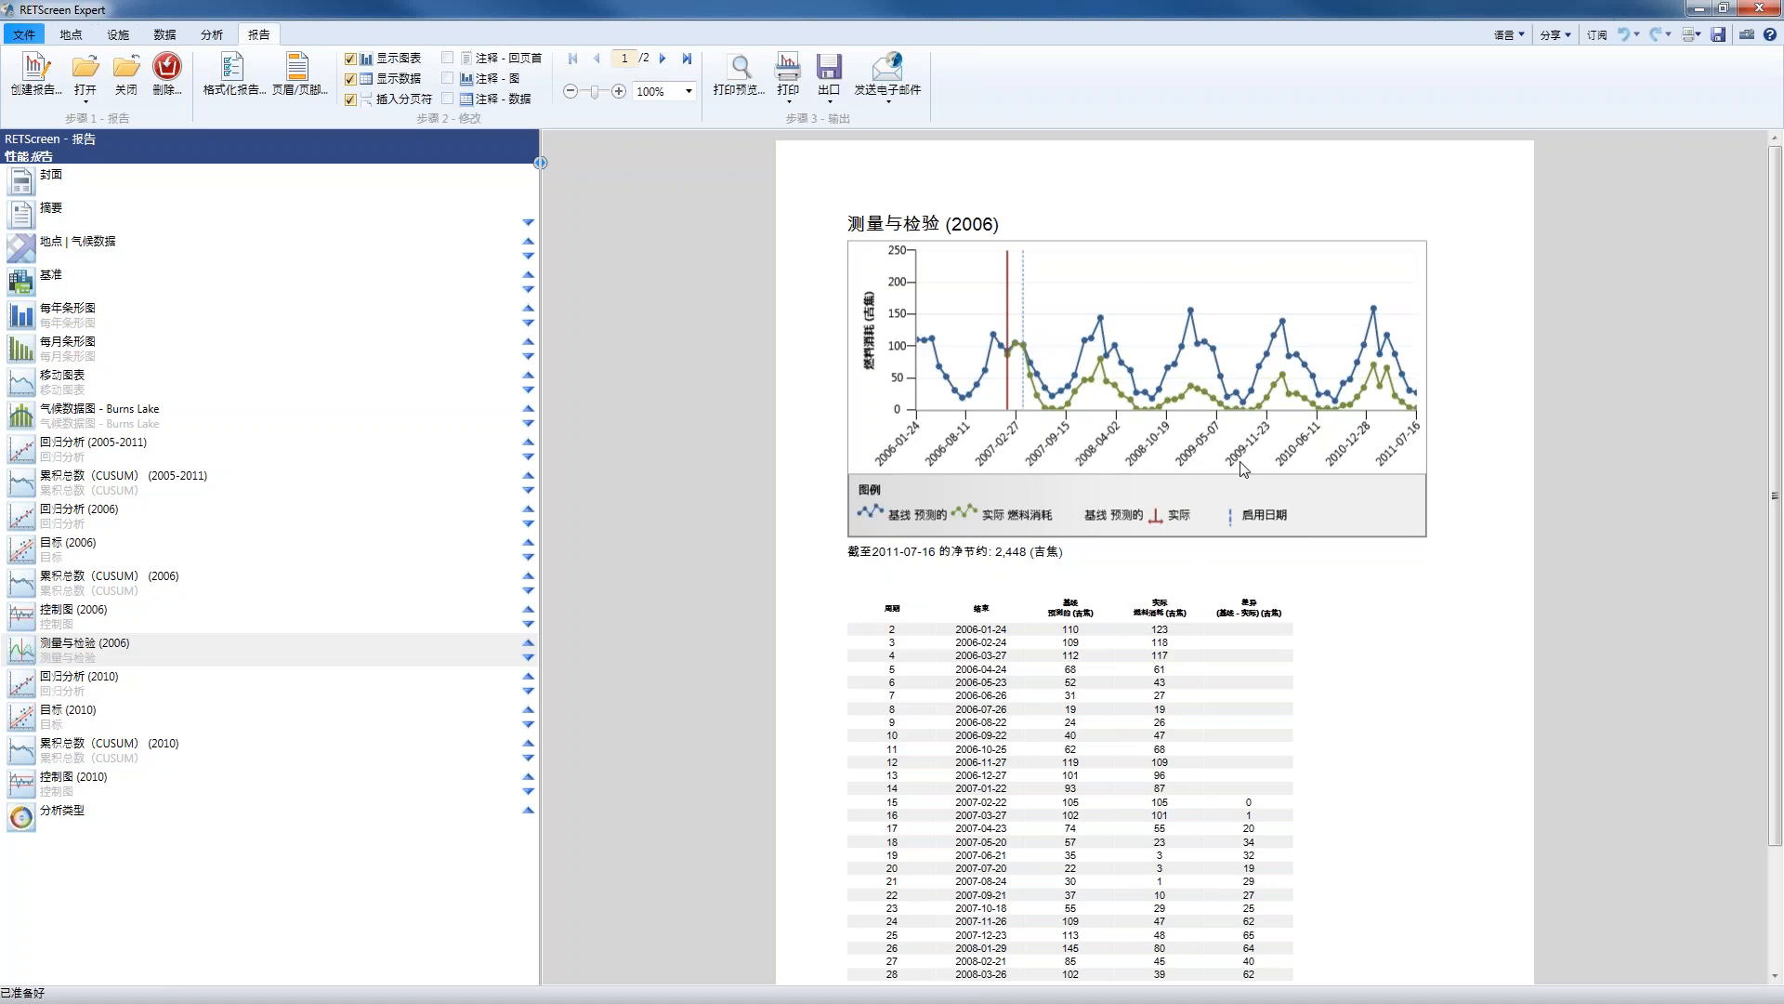
click(1515, 35)
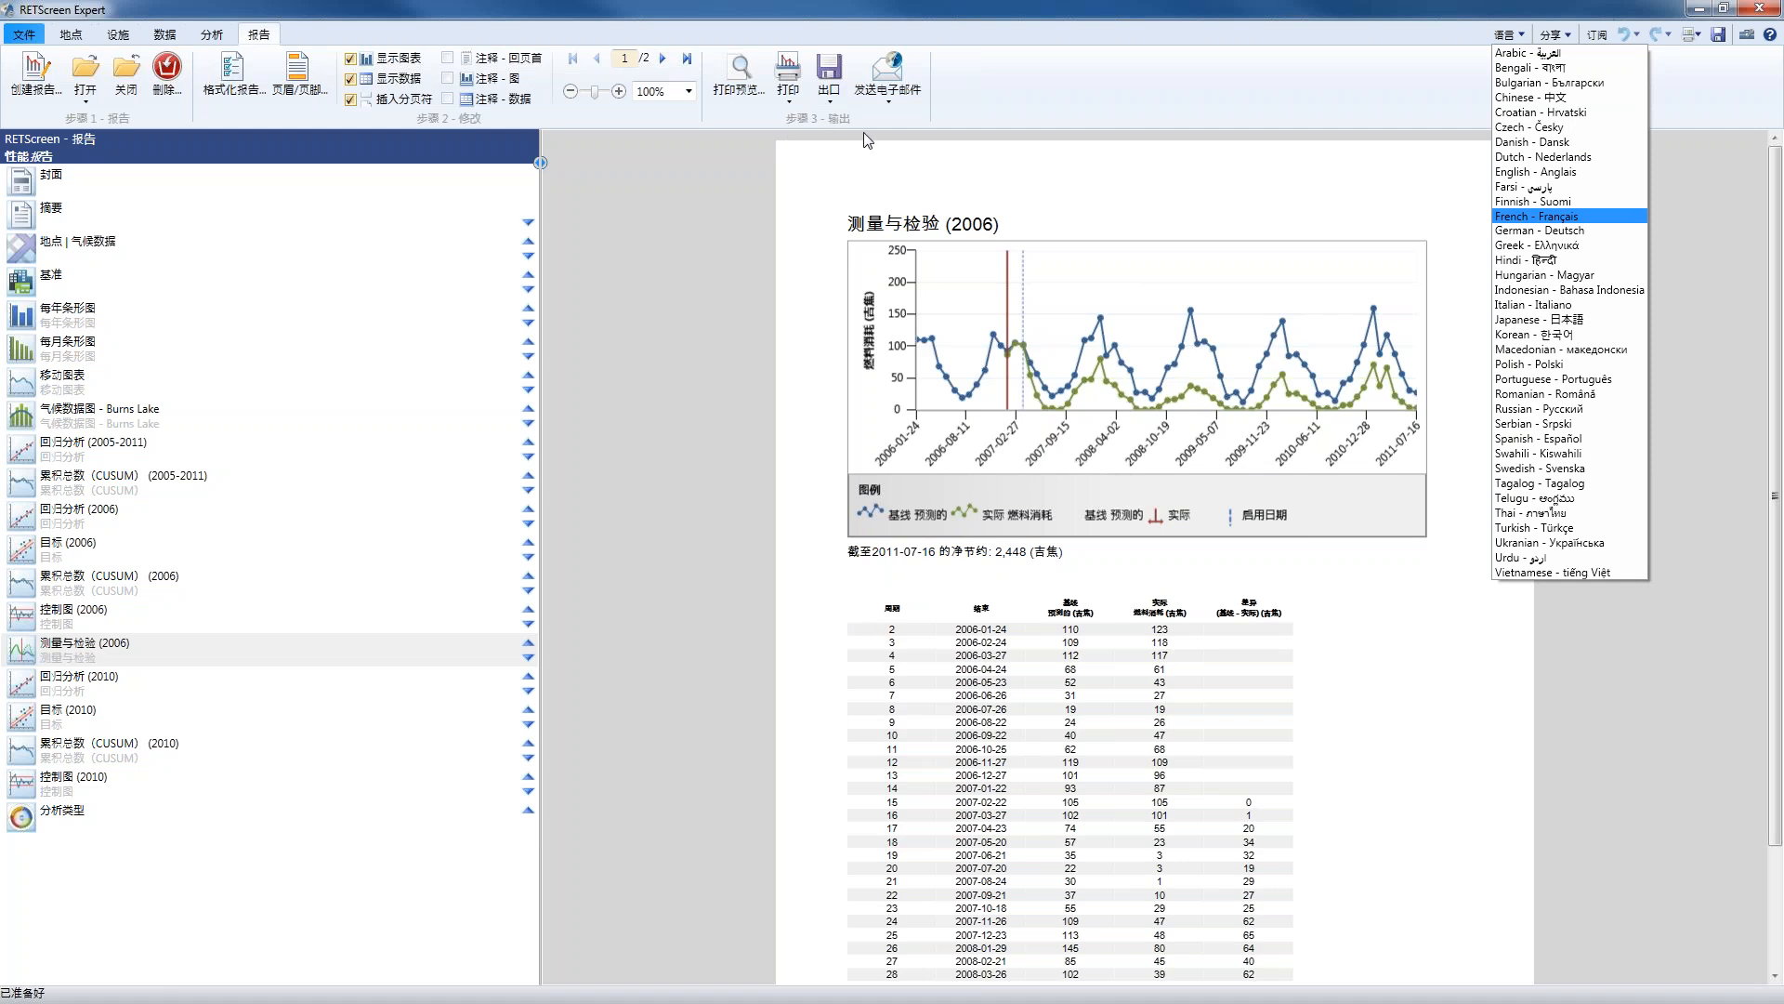
key(Return)
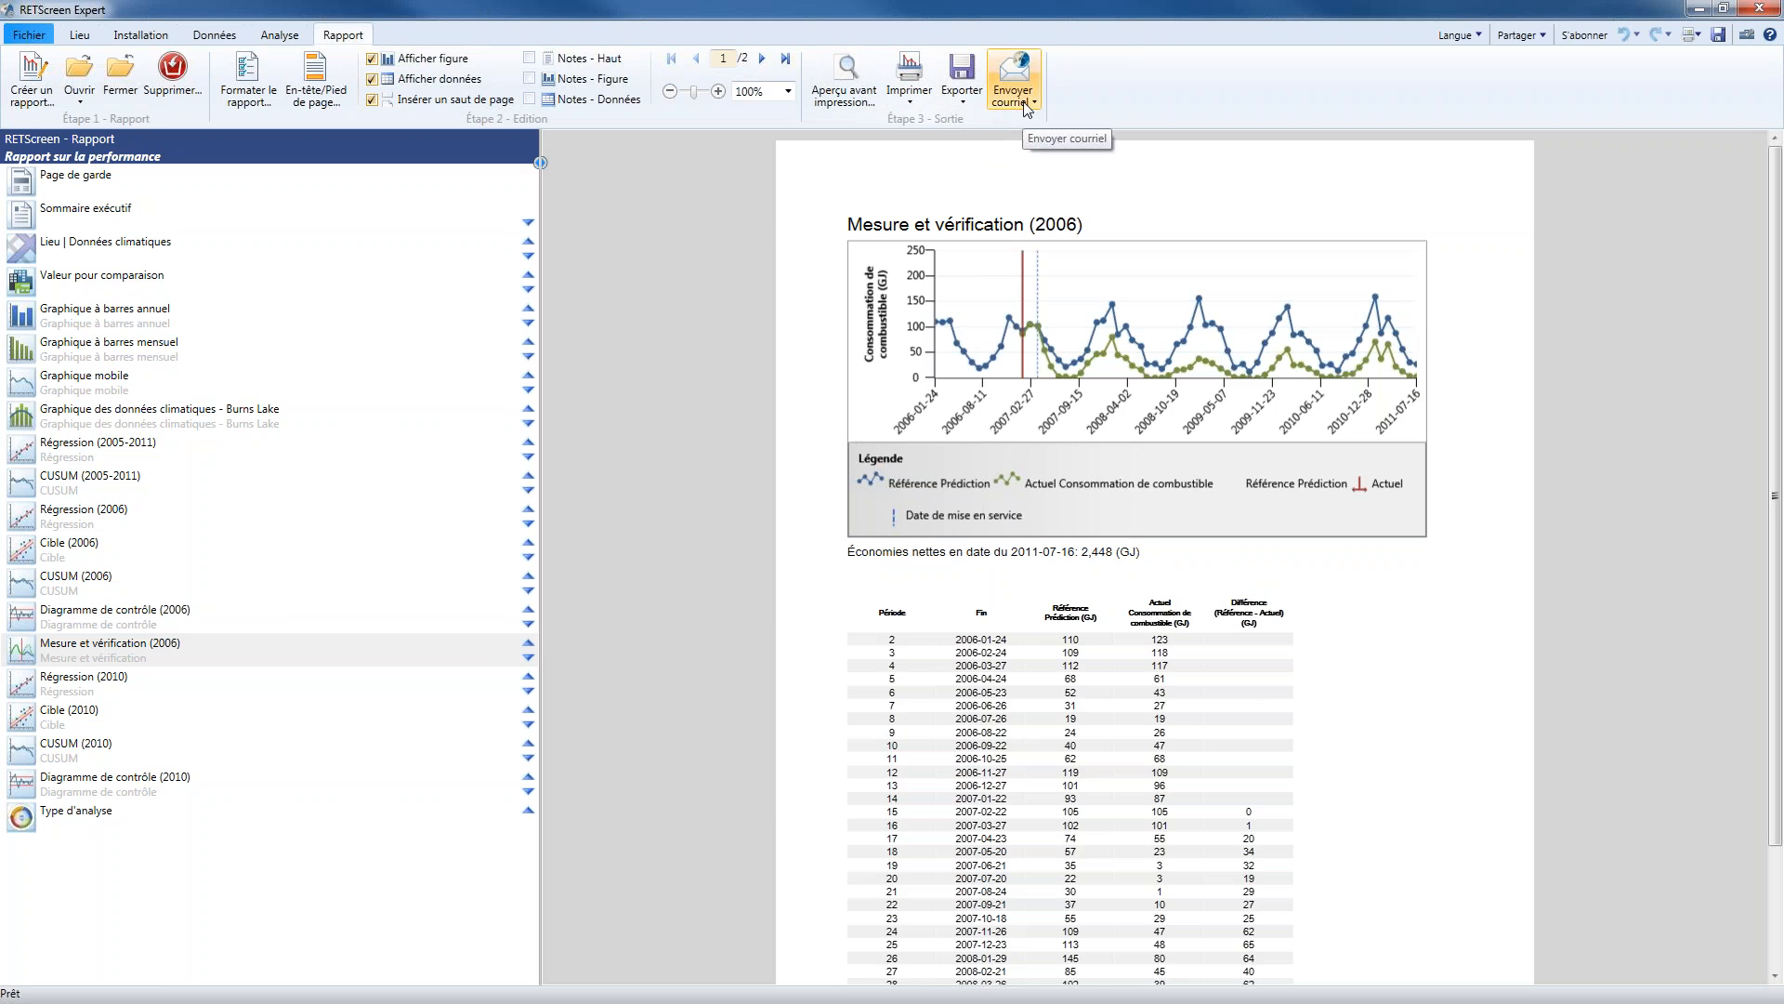
Review the output choices offered for emailing, exporting and printing the performance report, without producing any output
click(1026, 104)
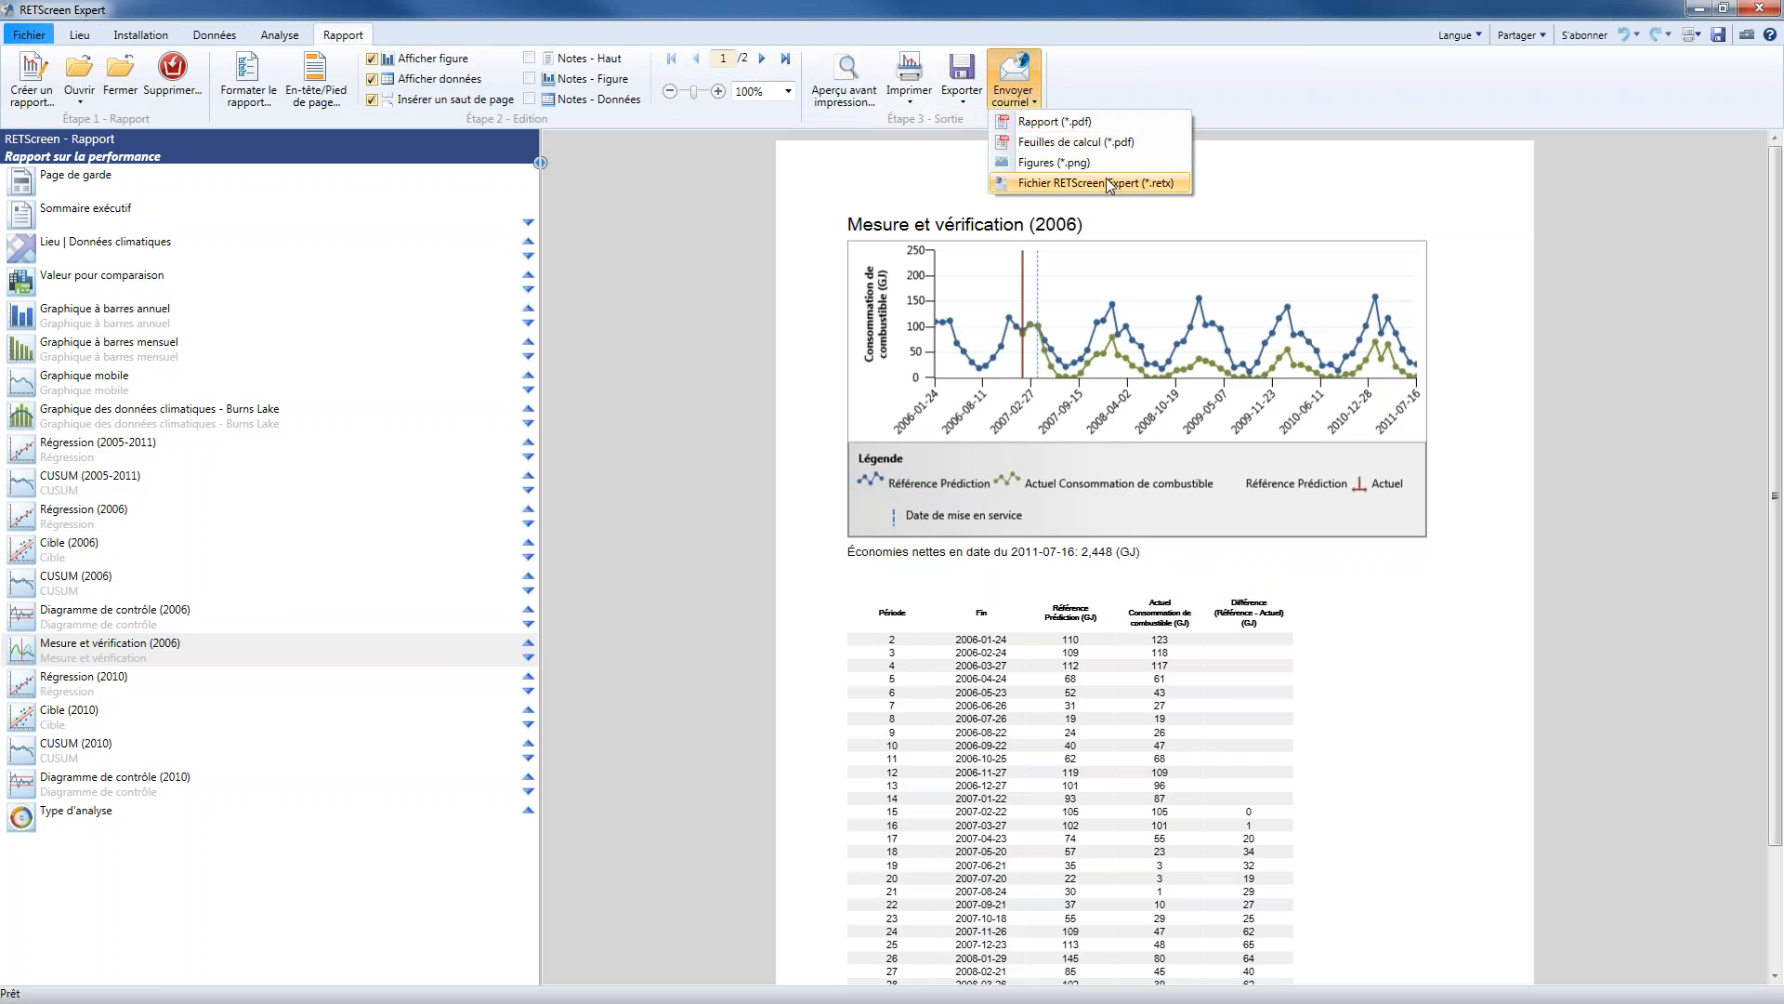
click(1102, 179)
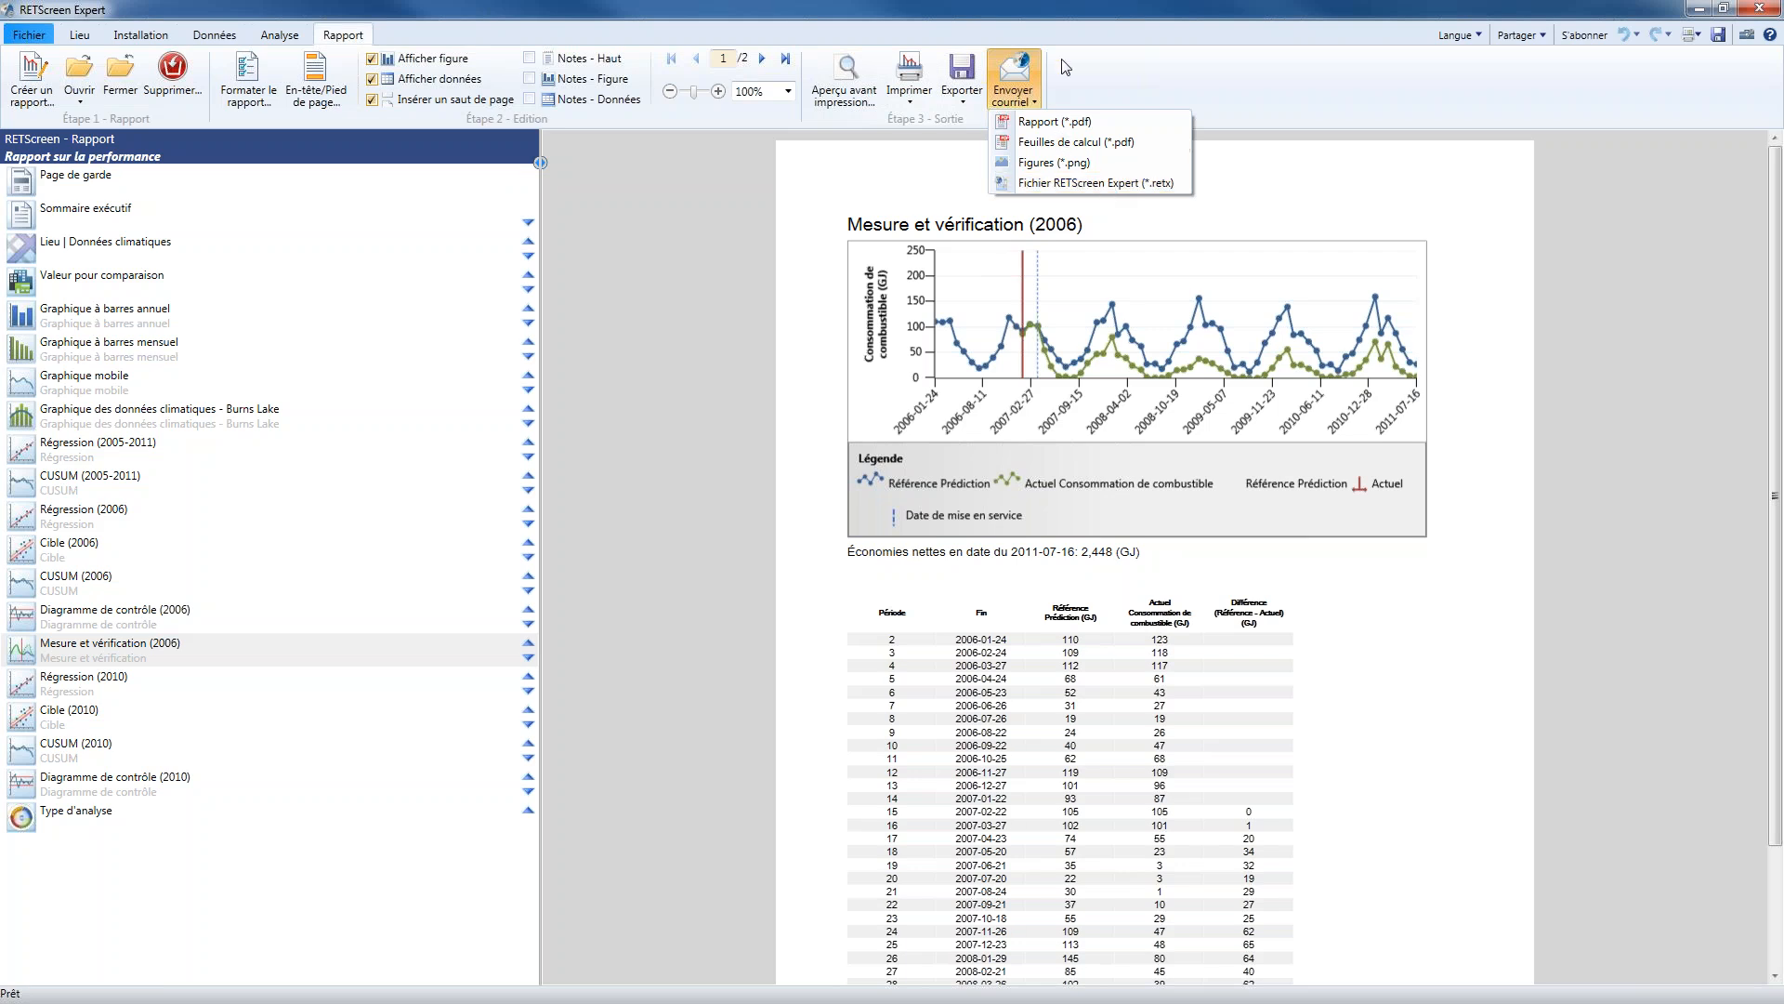
click(961, 94)
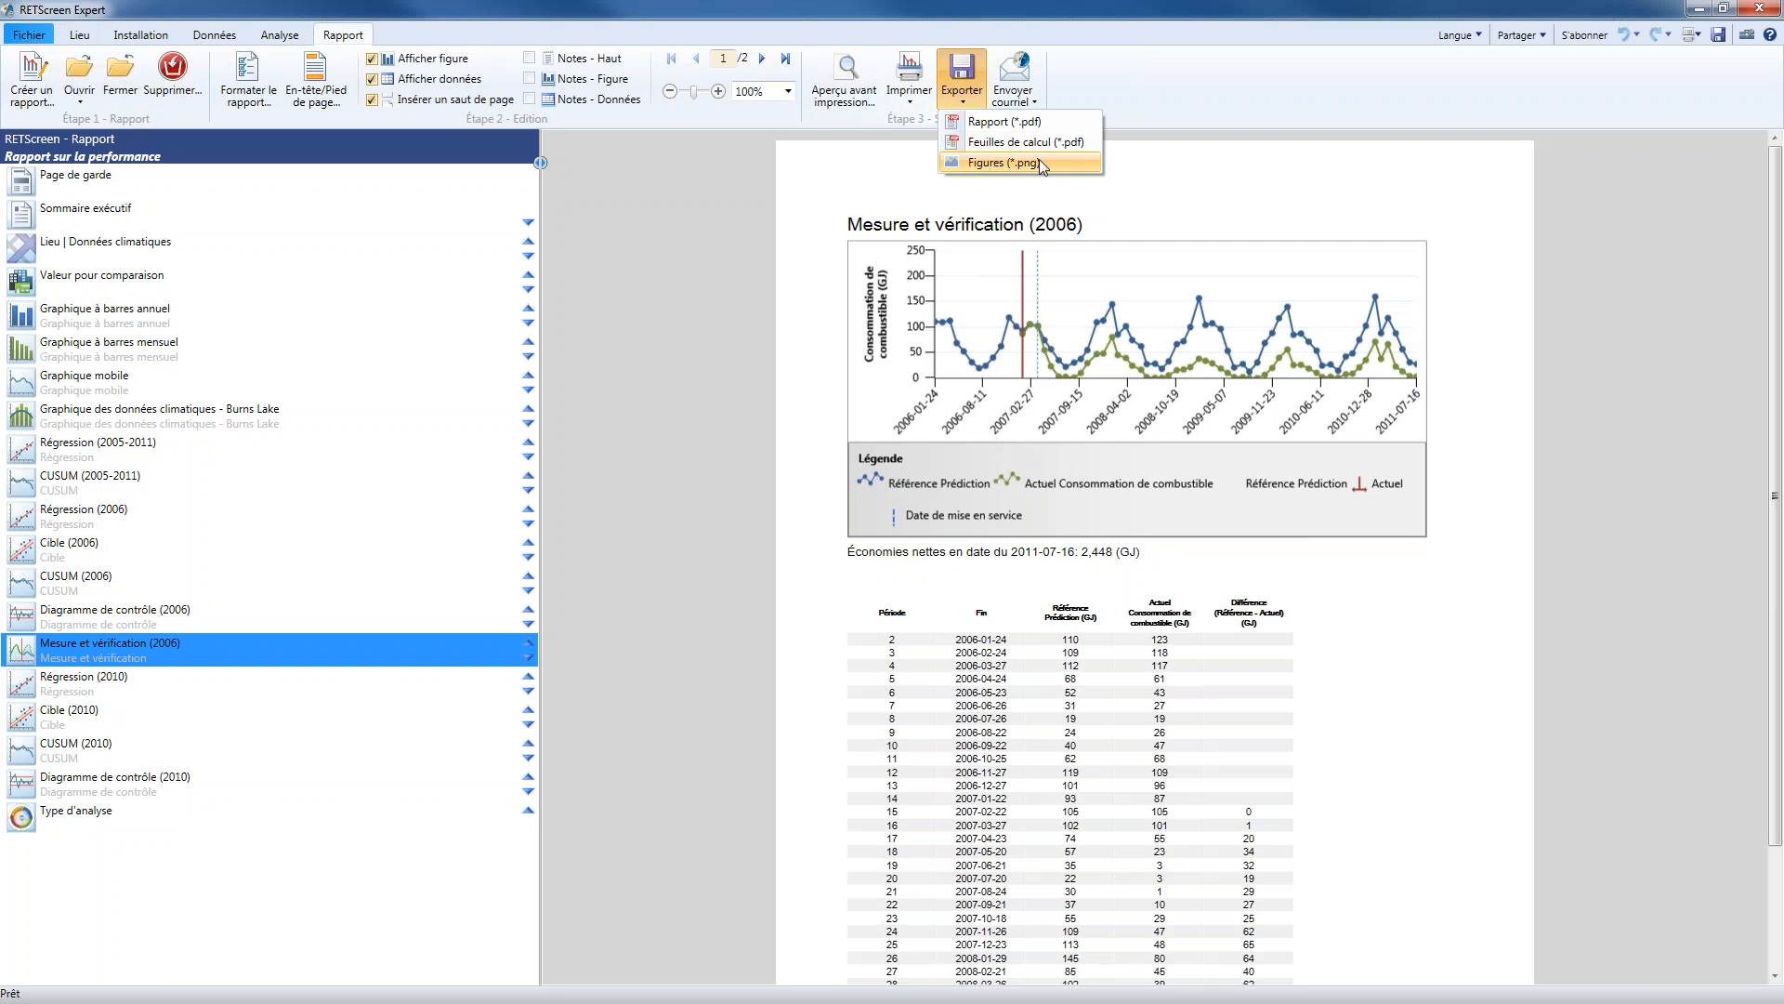
click(909, 93)
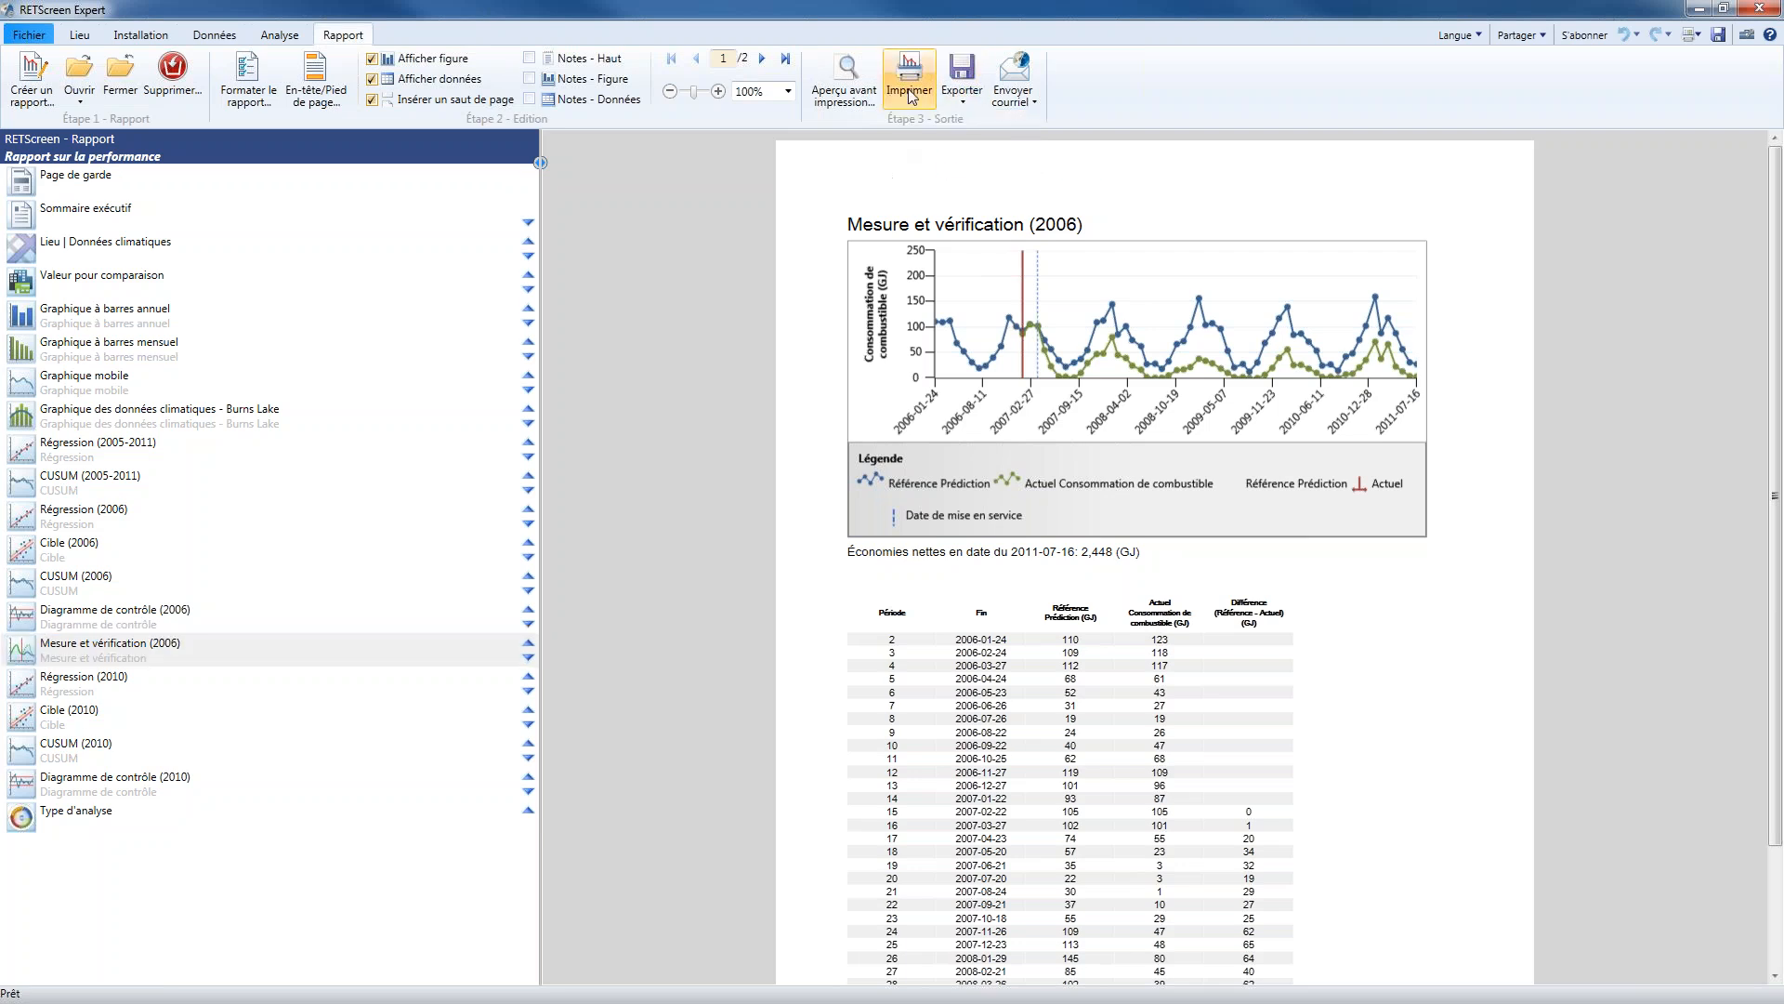
click(922, 100)
click(950, 144)
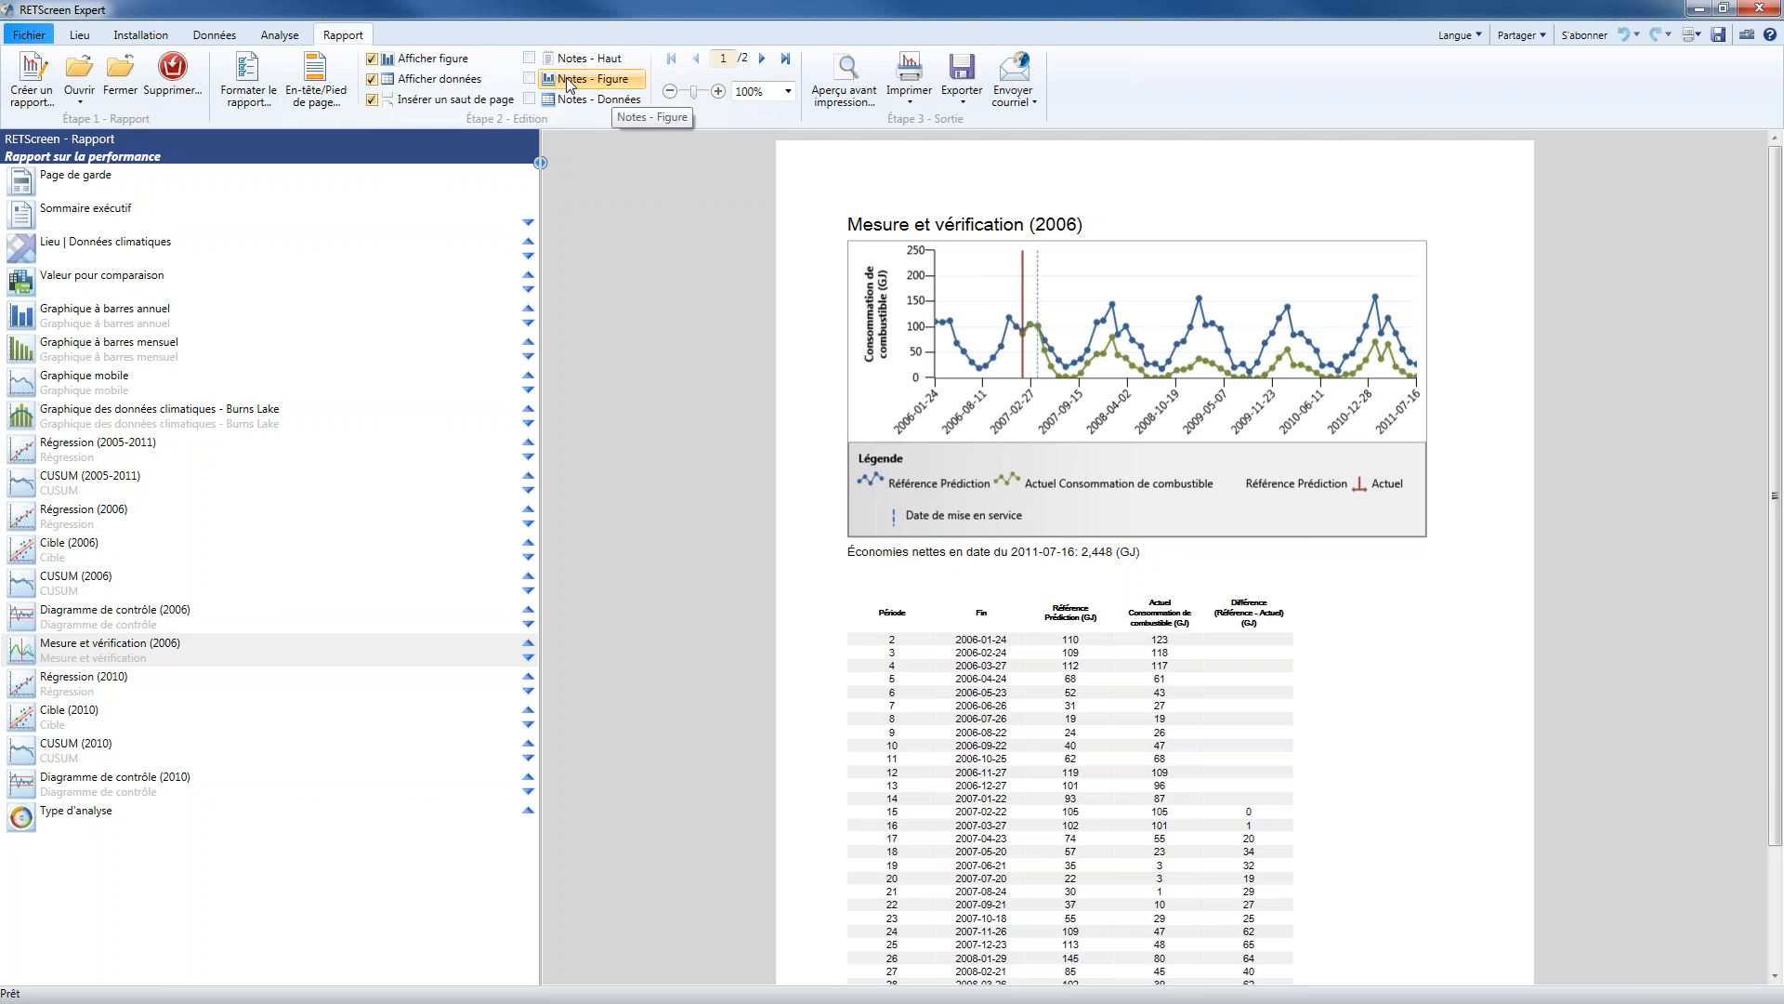
Return to the file page showing the case studies and templates
click(28, 38)
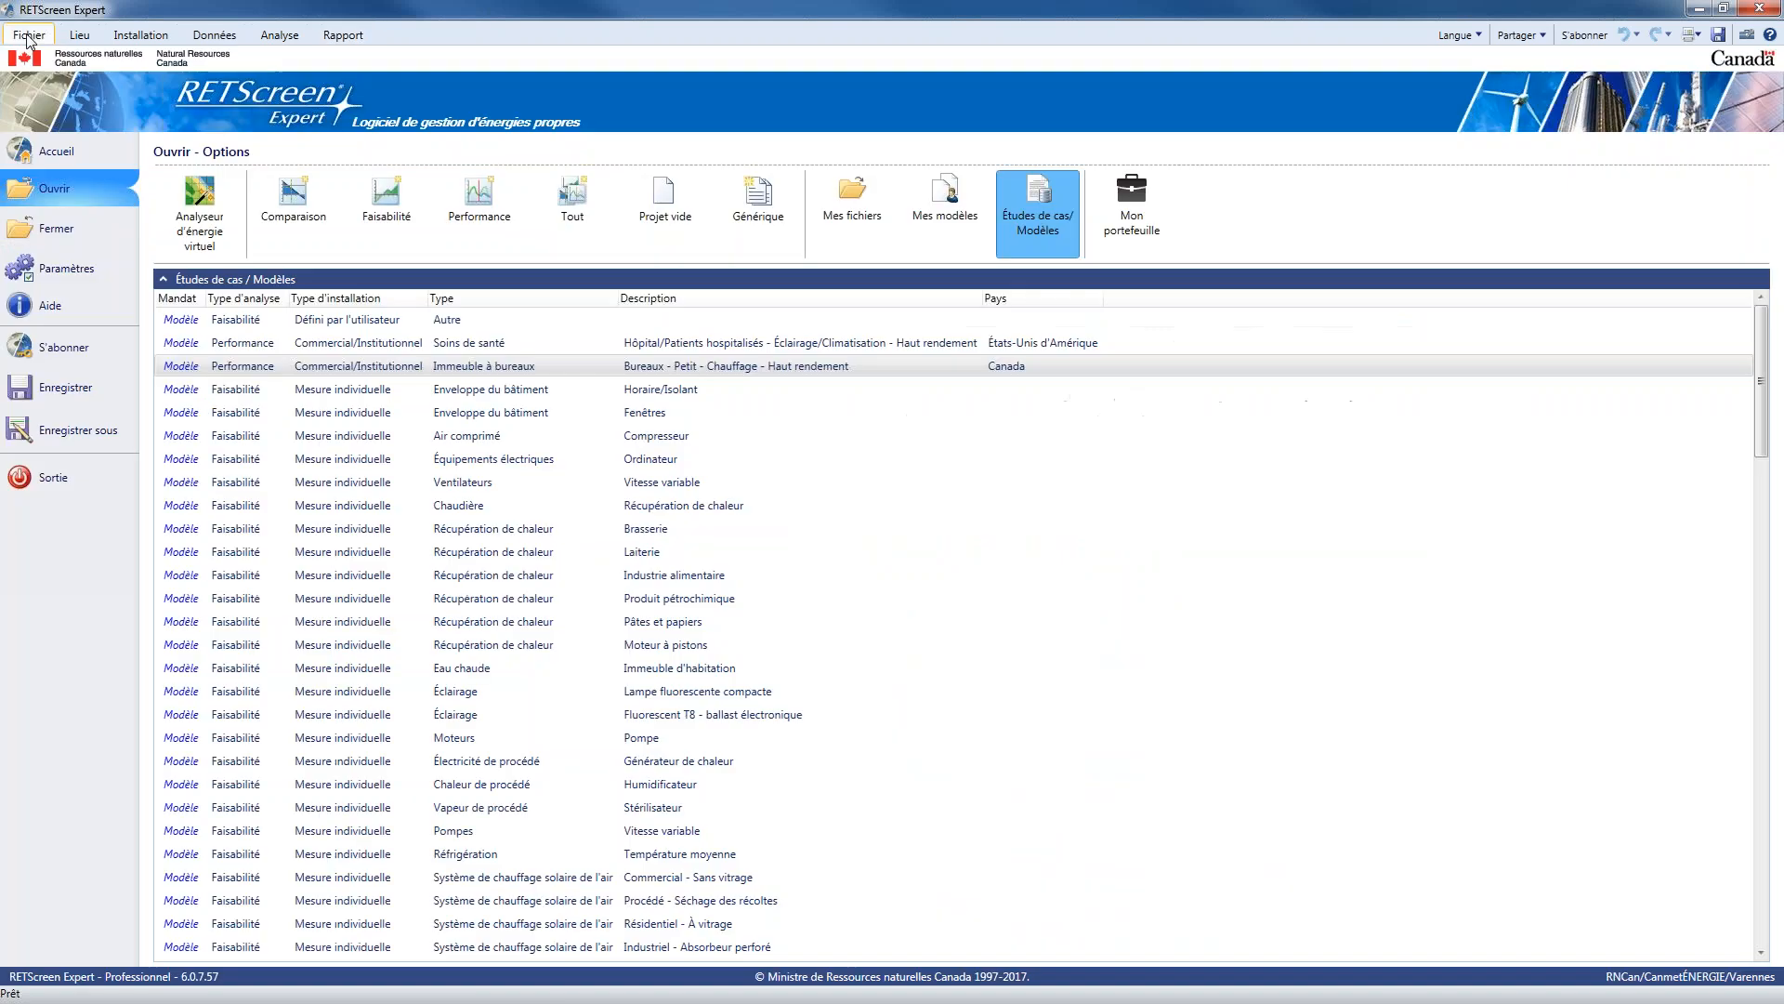
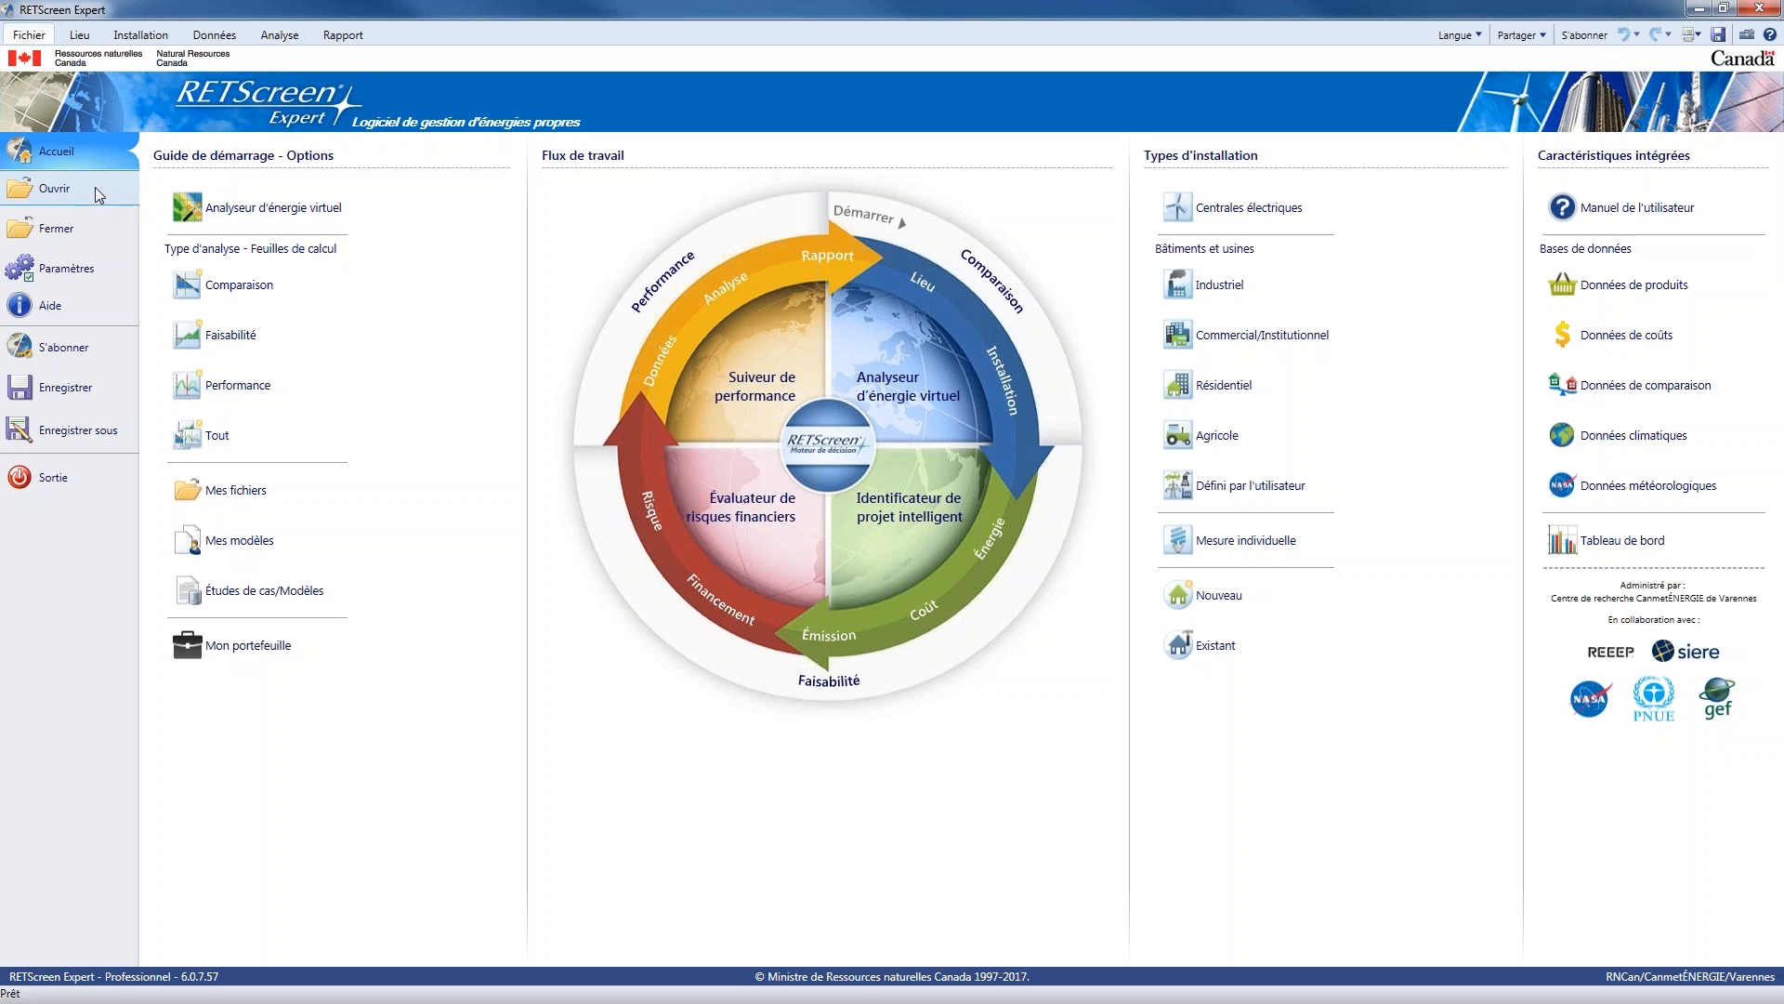
Read the mandate and explanatory notes of the Canadian small office high-efficiency heating performance template among the case studies and templates
click(93, 191)
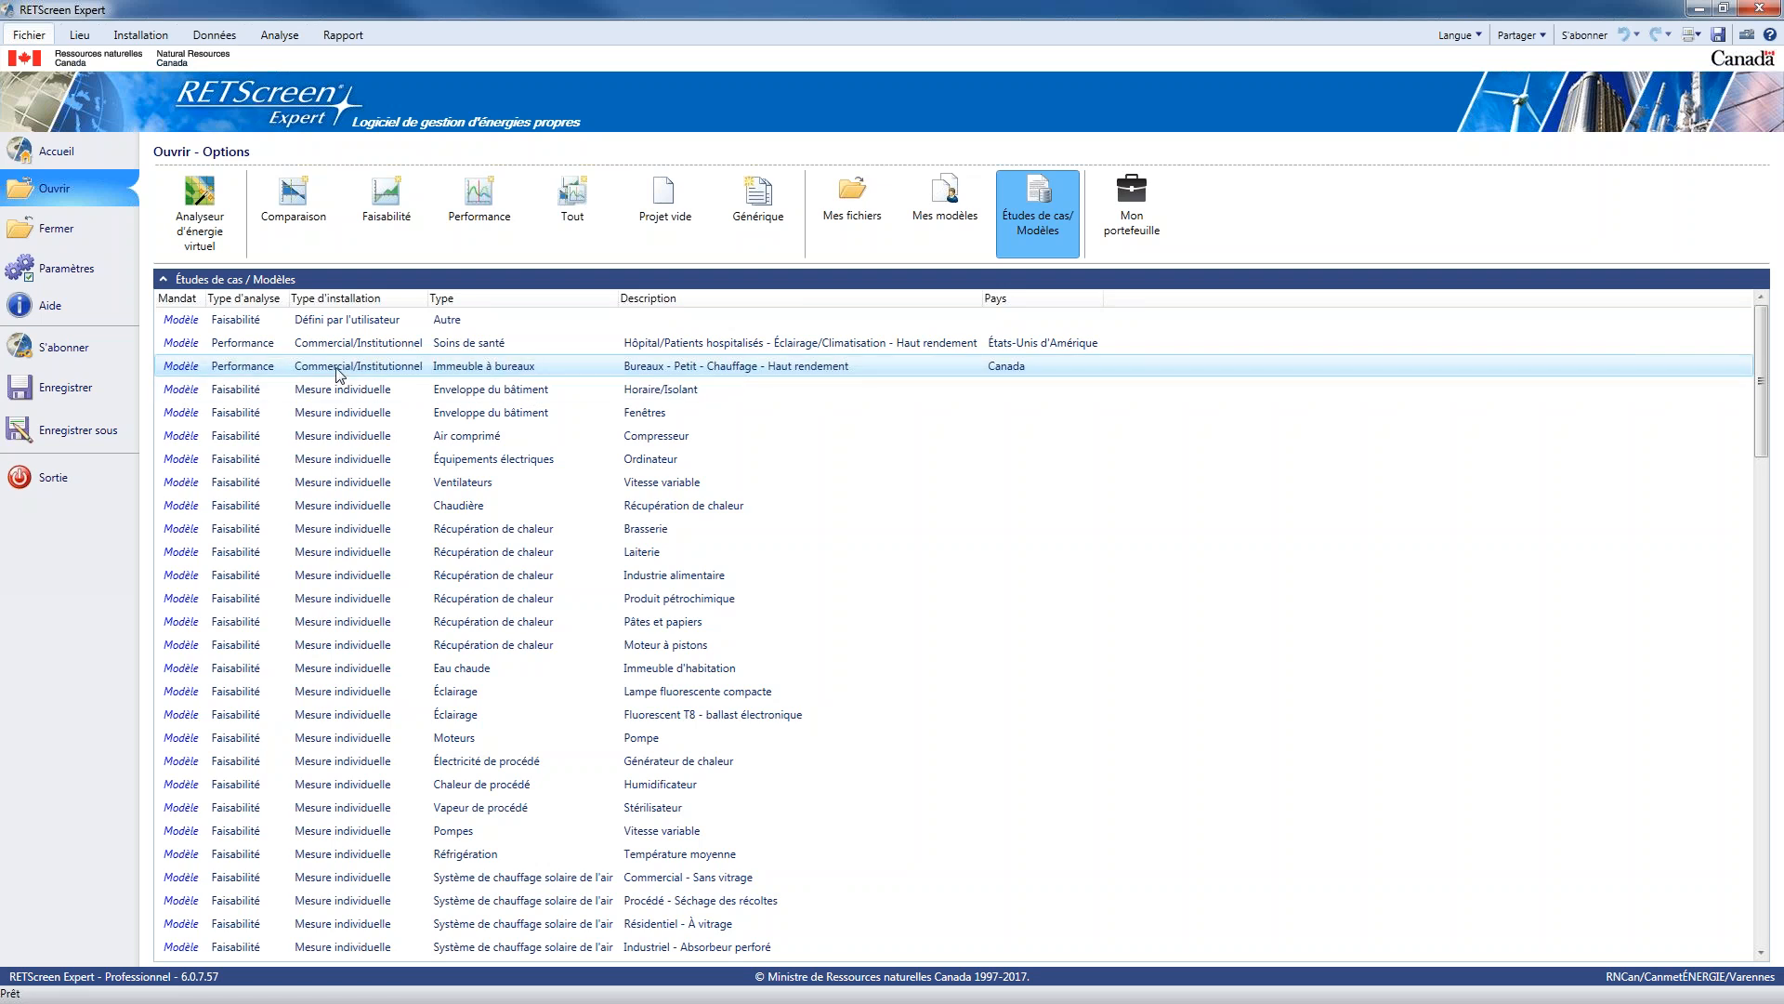
click(216, 374)
click(184, 370)
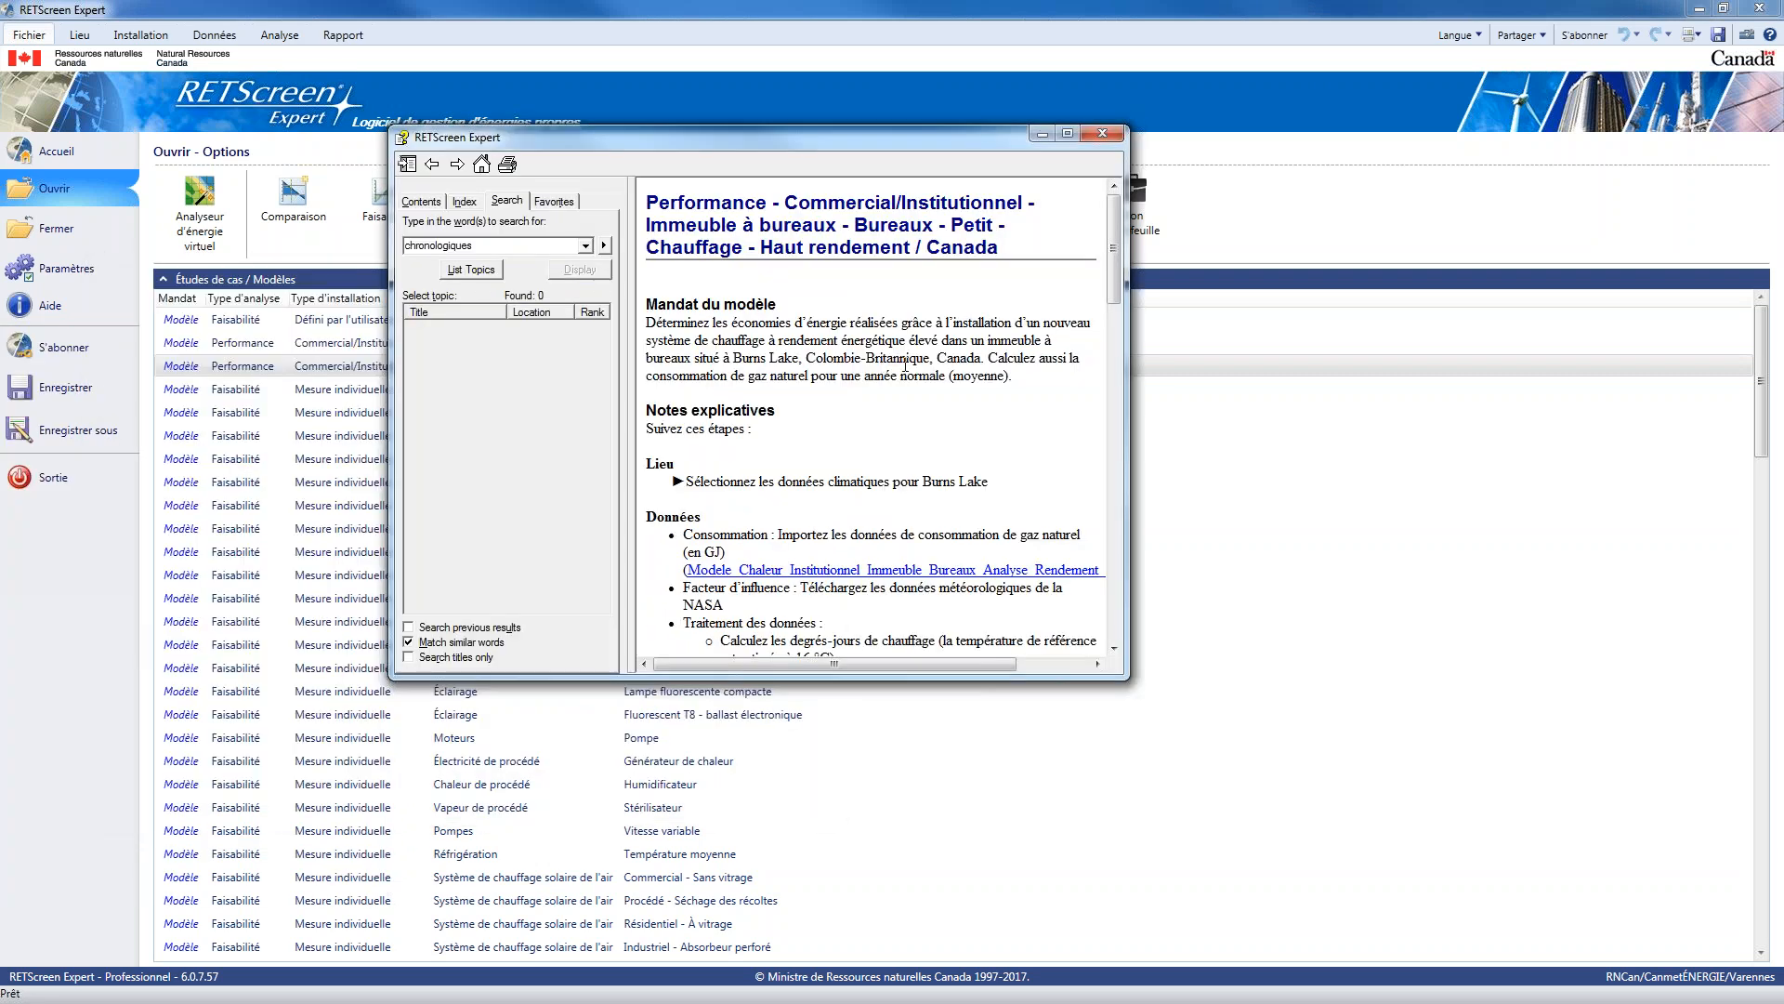
scroll(905, 365, down, 4)
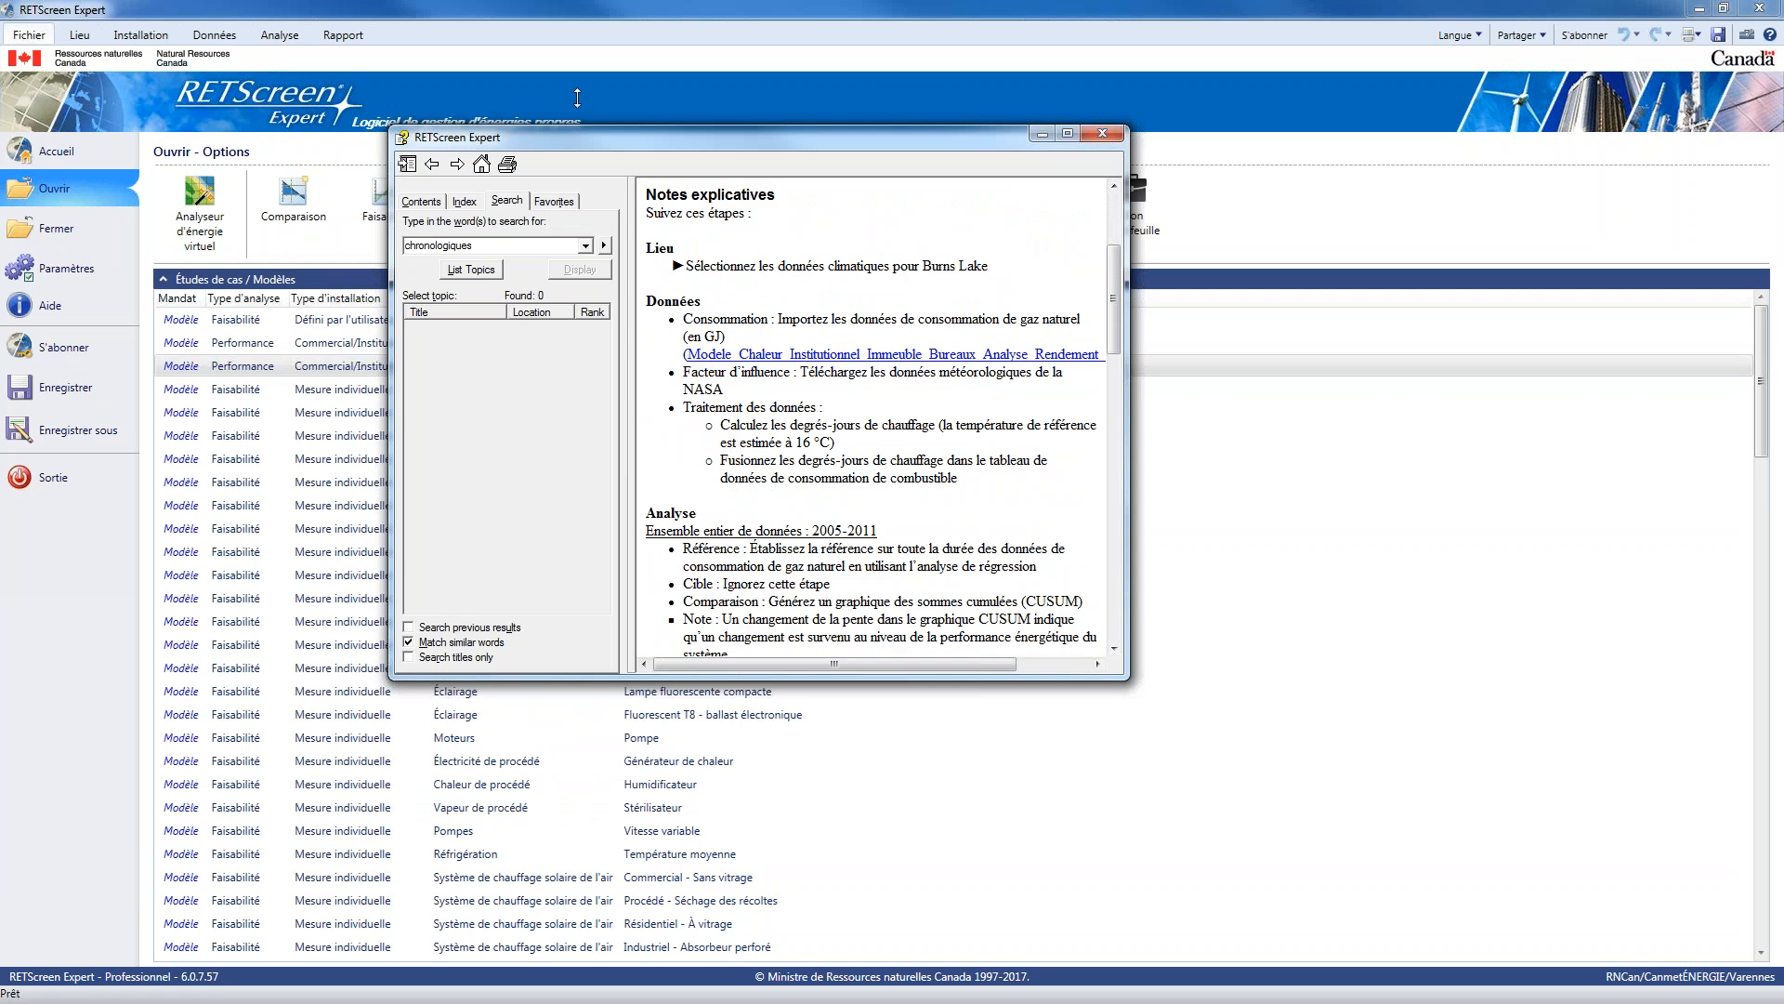
drag(577, 127, 577, 25)
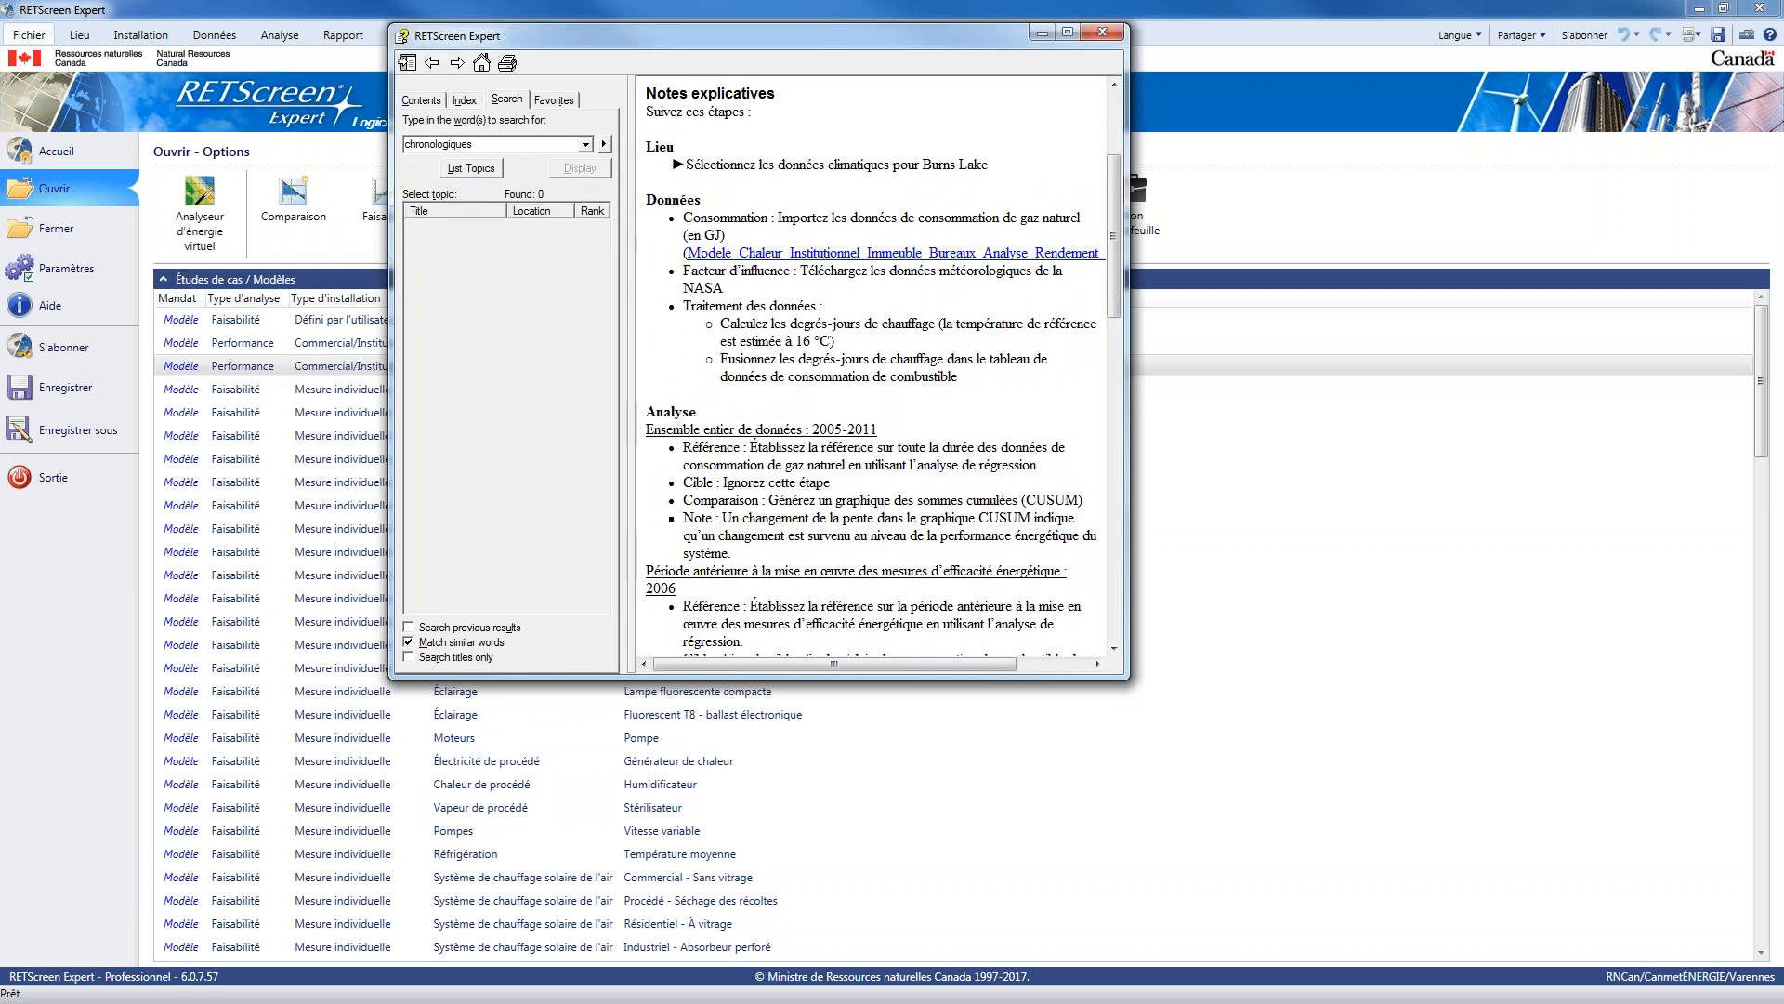
drag(844, 681, 844, 919)
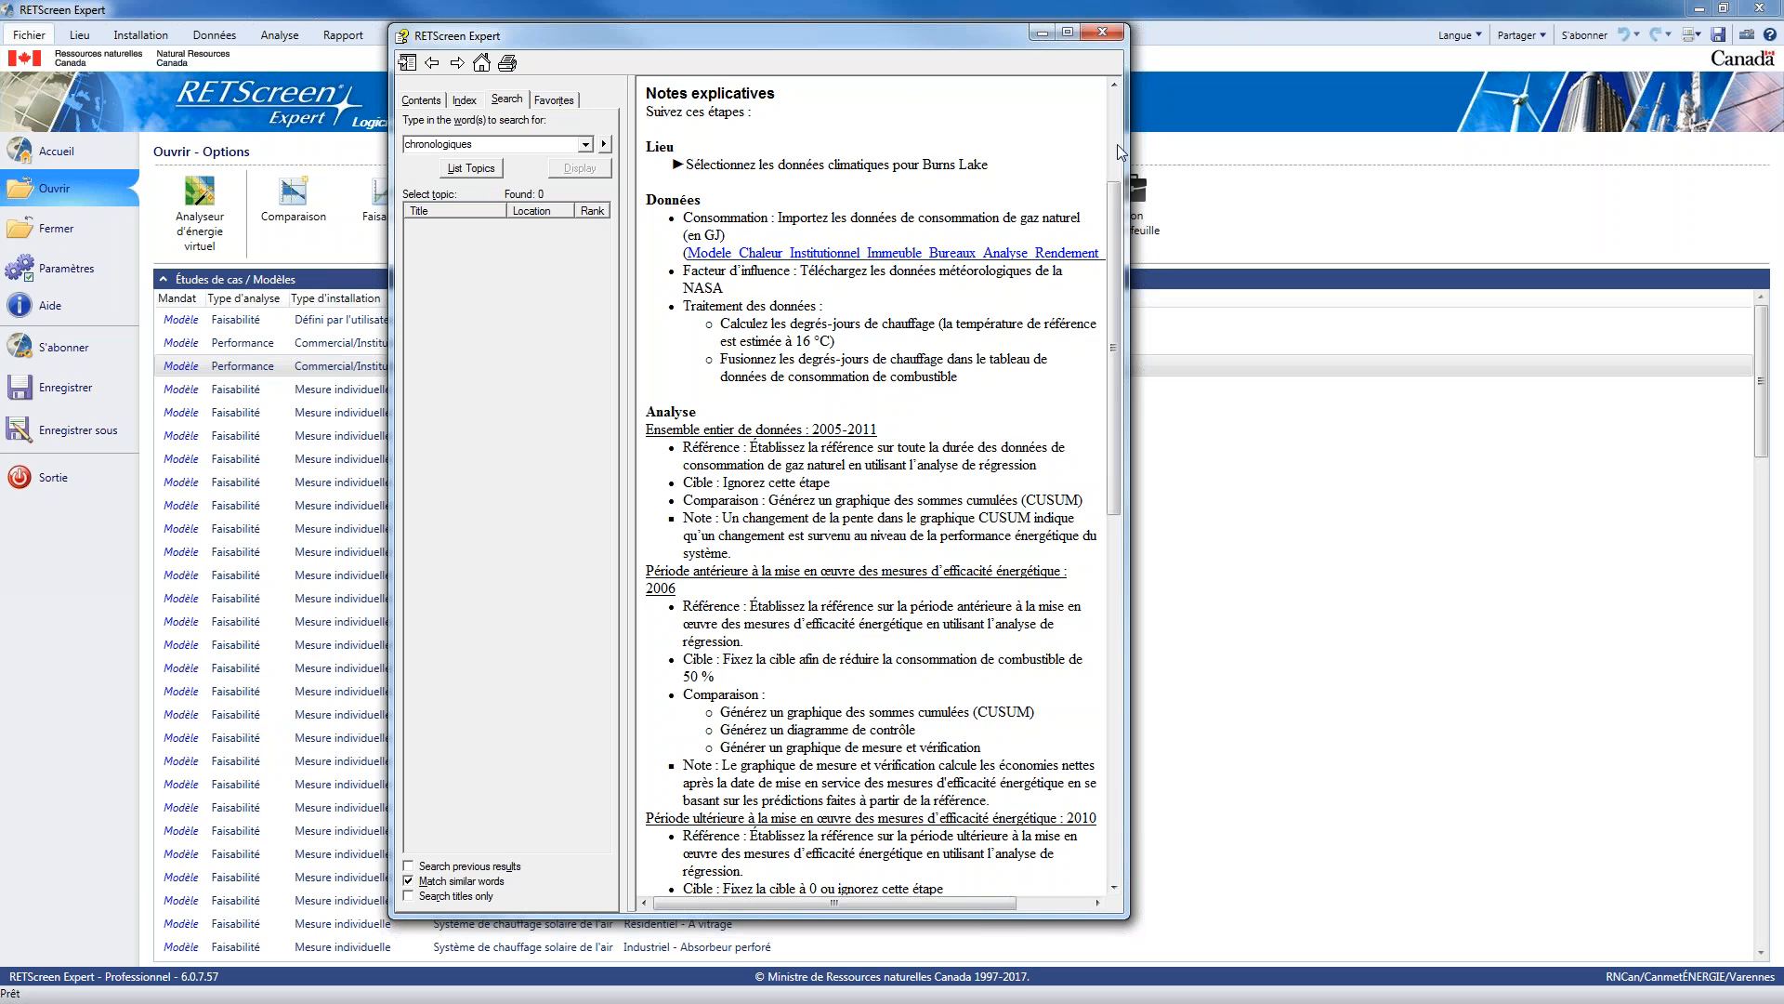
drag(1127, 151, 1135, 151)
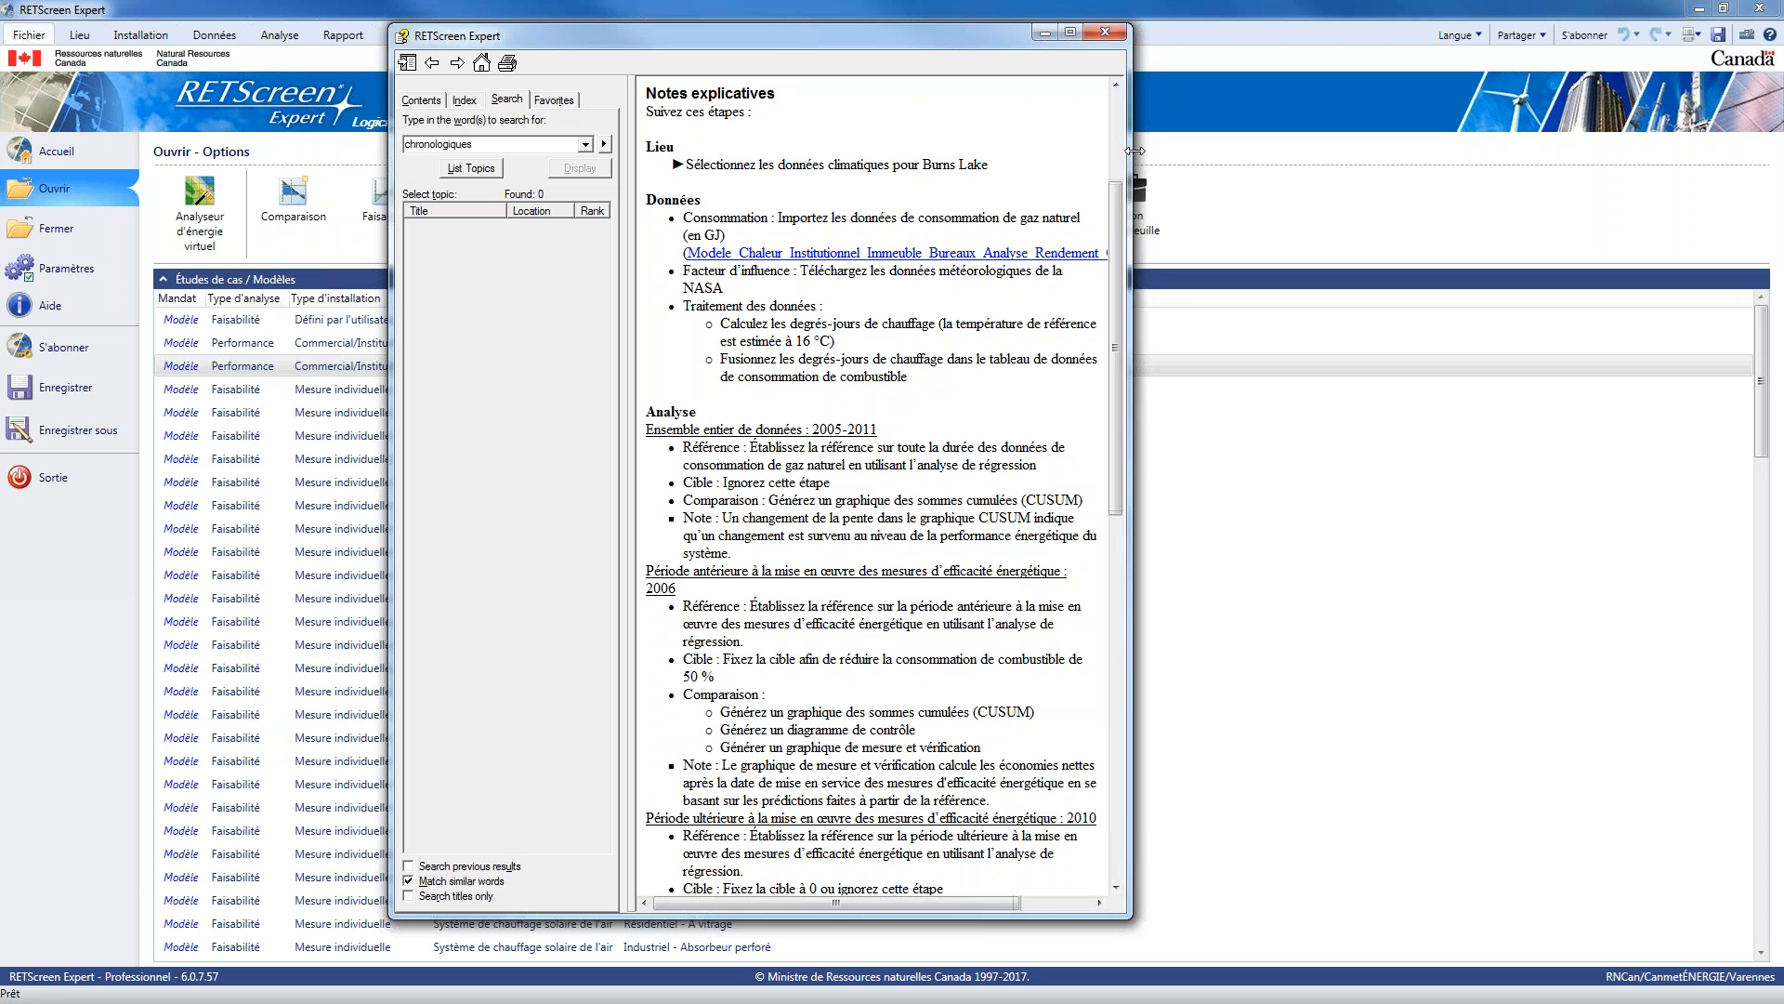
drag(1134, 151, 1213, 151)
drag(944, 38, 1178, 50)
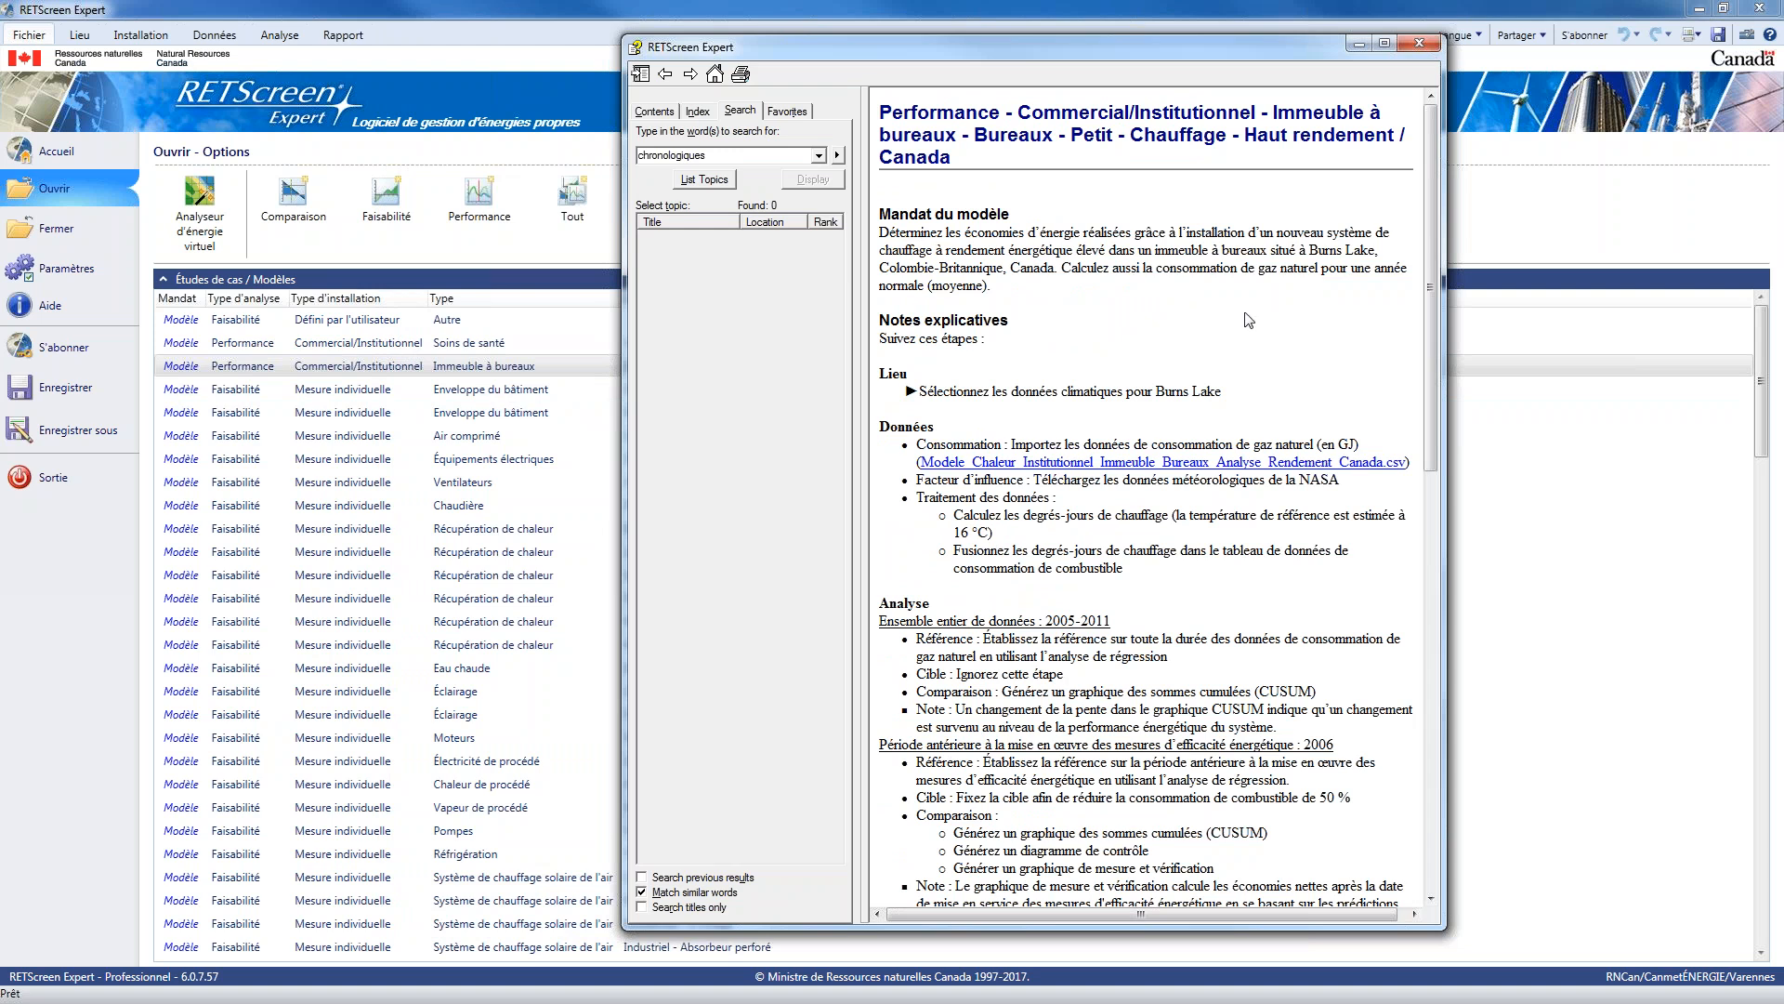
click(1418, 48)
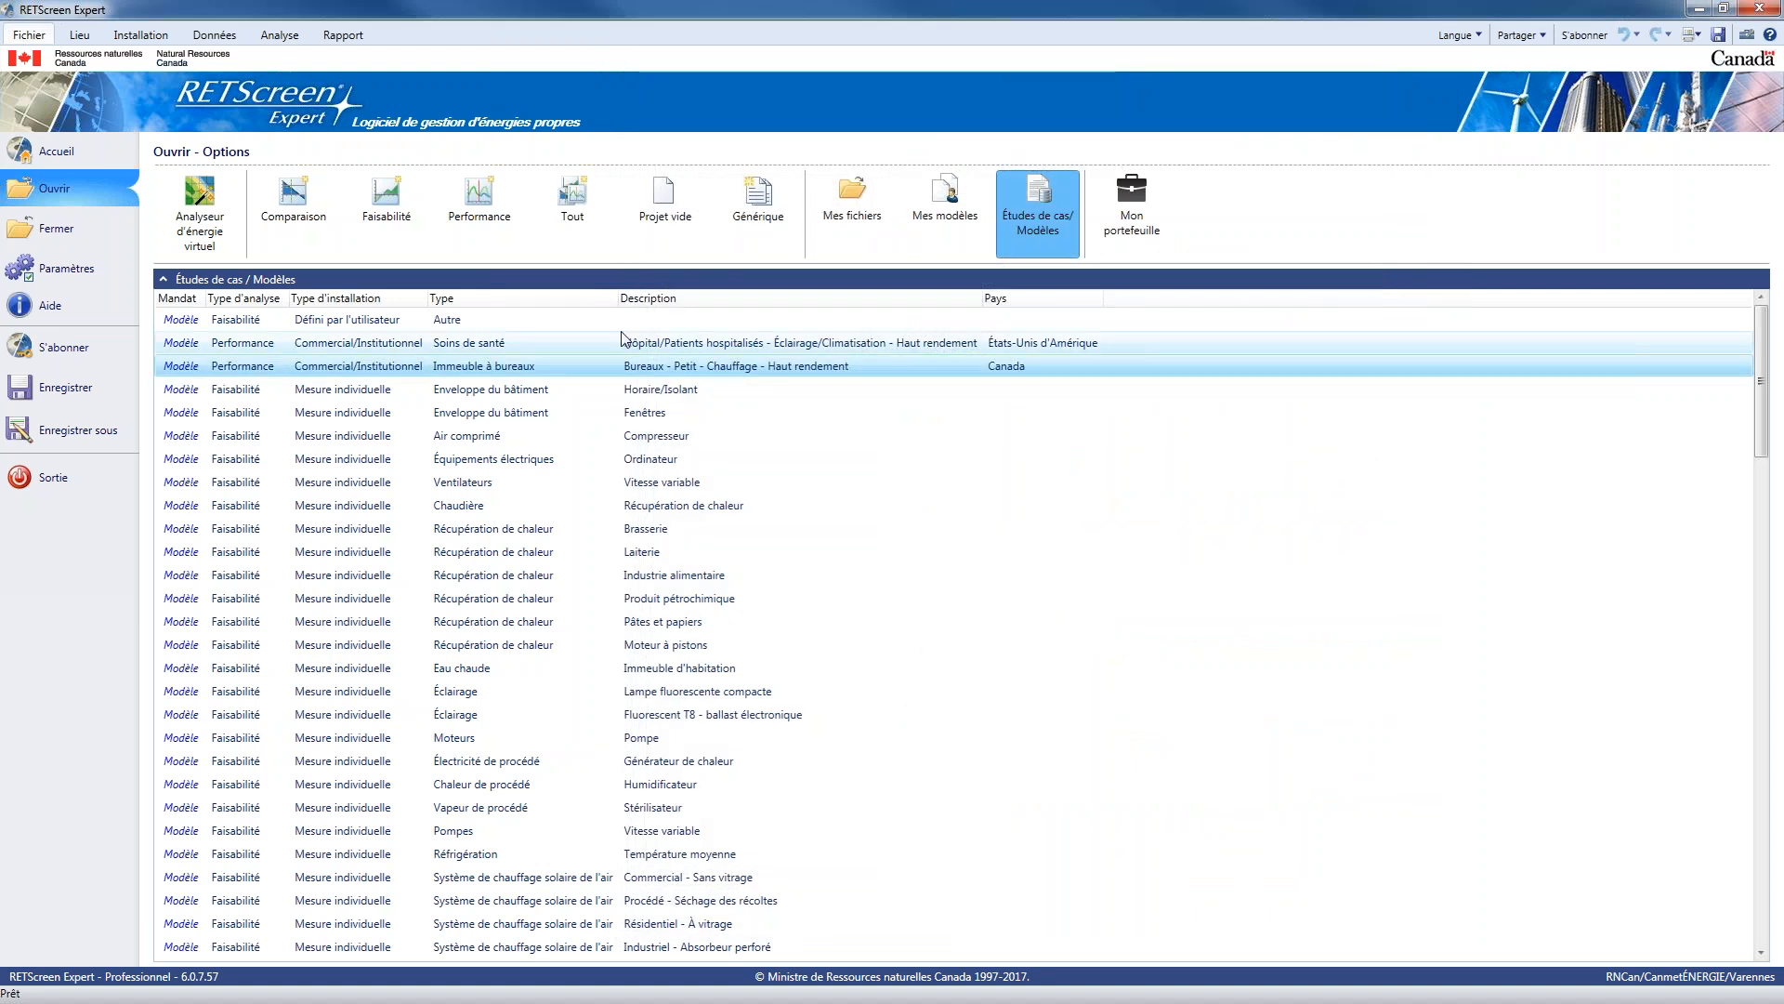
click(558, 462)
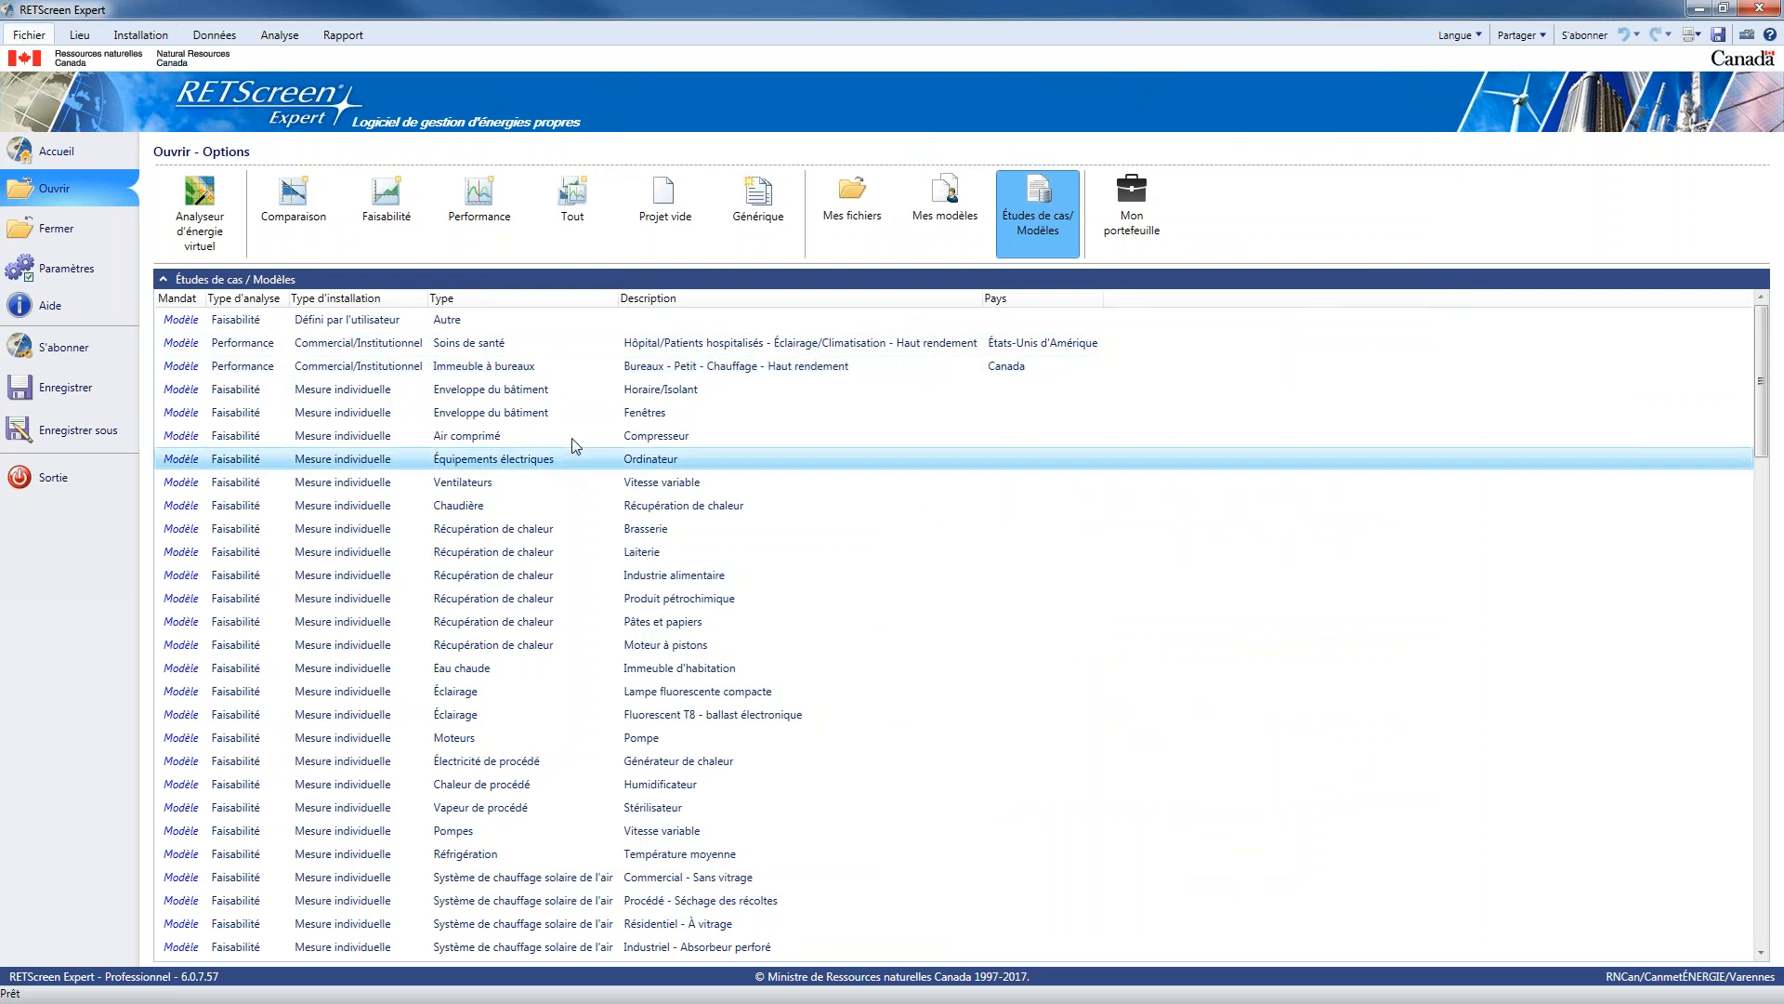
click(657, 373)
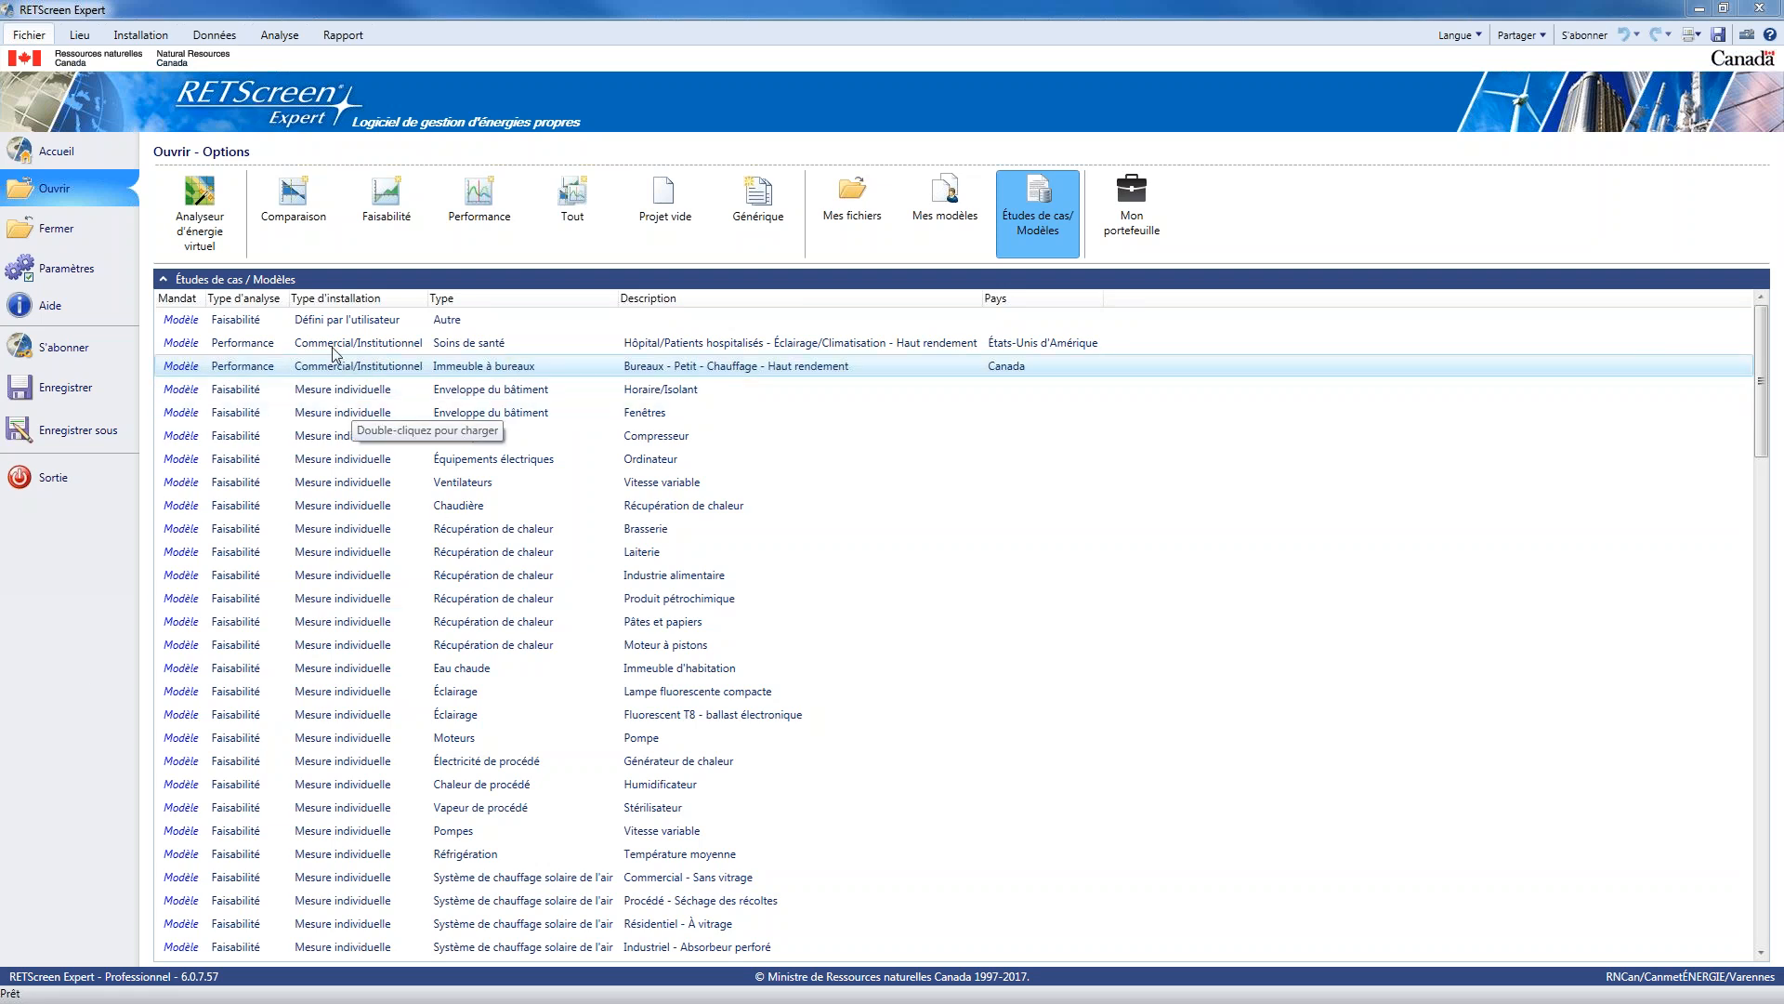
Group the natural gas consumption data by quarter, using a fiscal year that starts on April 1
click(212, 35)
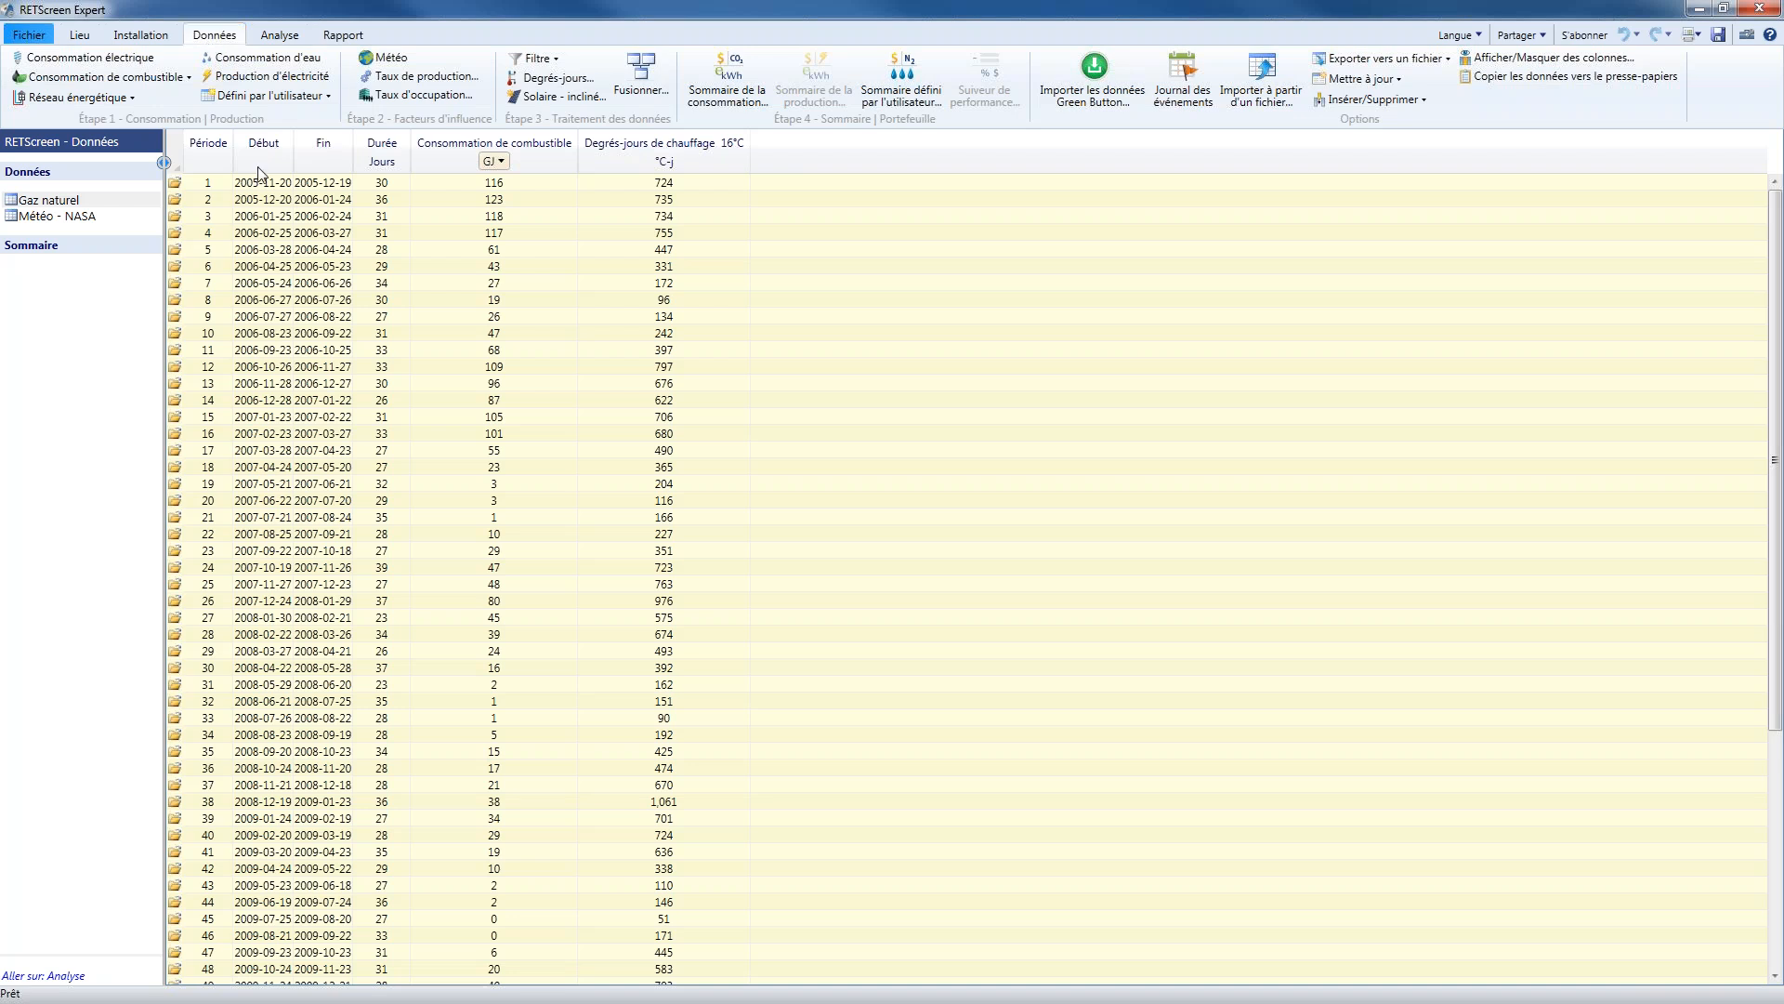
click(535, 58)
mouse_move(576, 100)
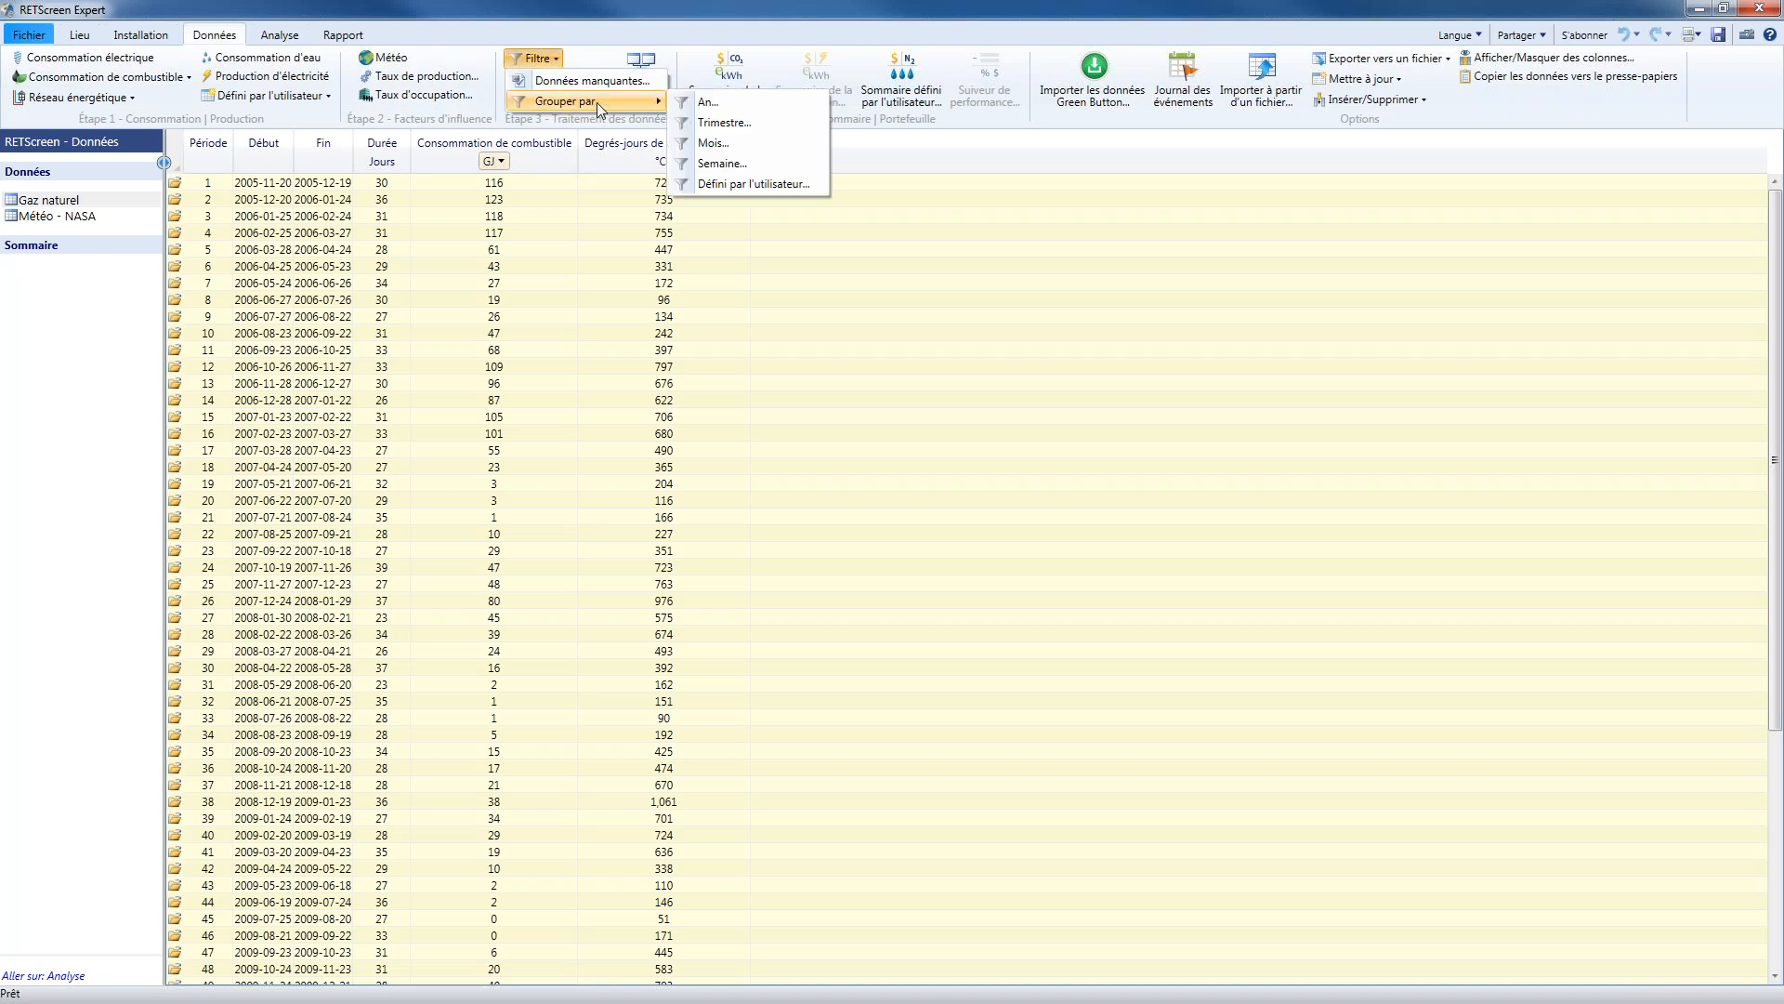
click(762, 125)
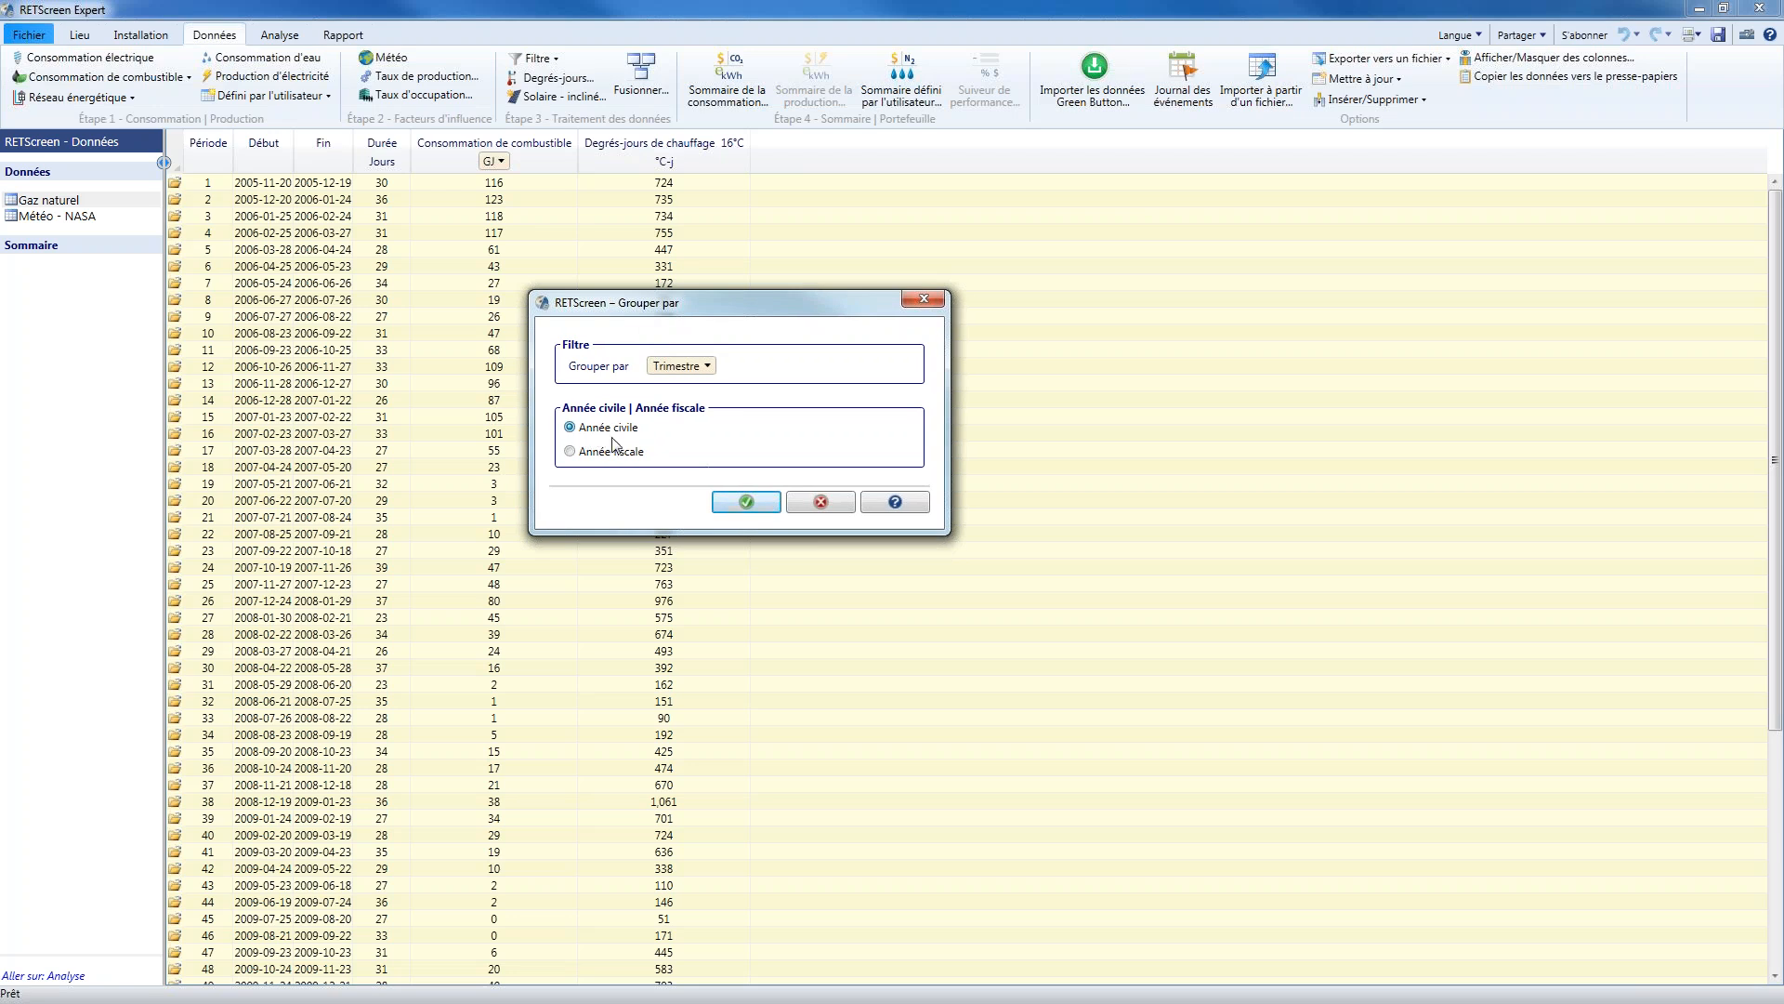
click(600, 453)
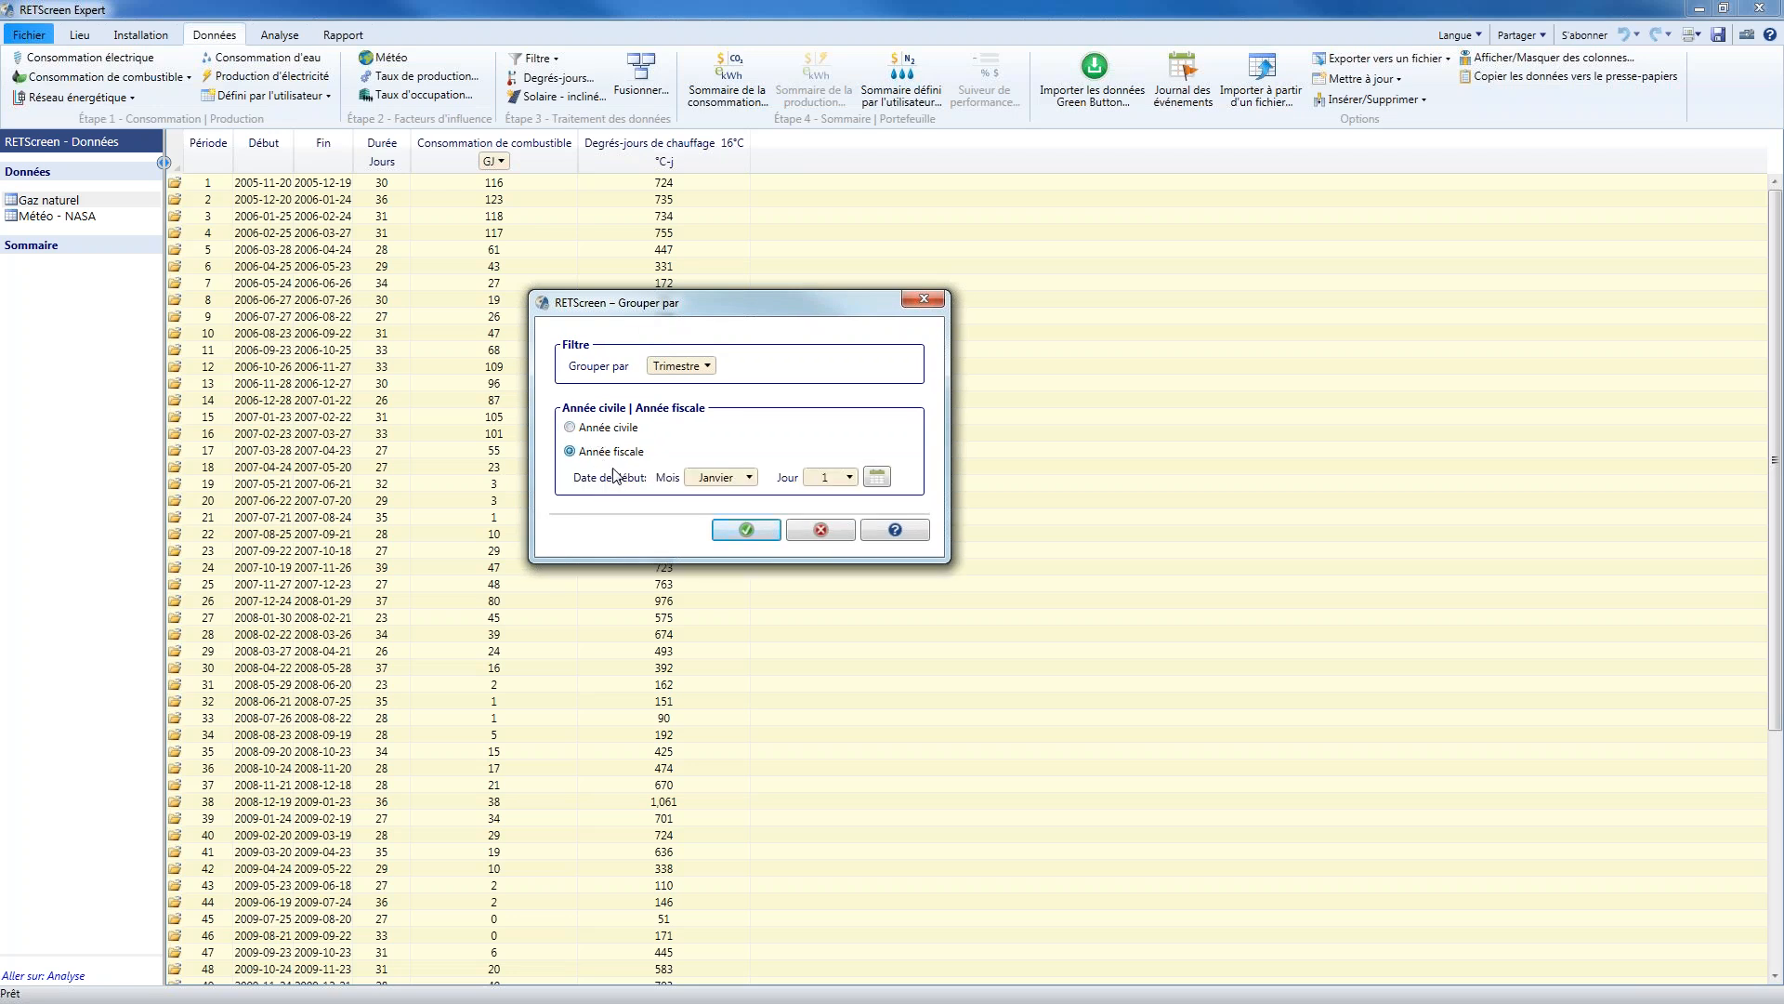
click(726, 478)
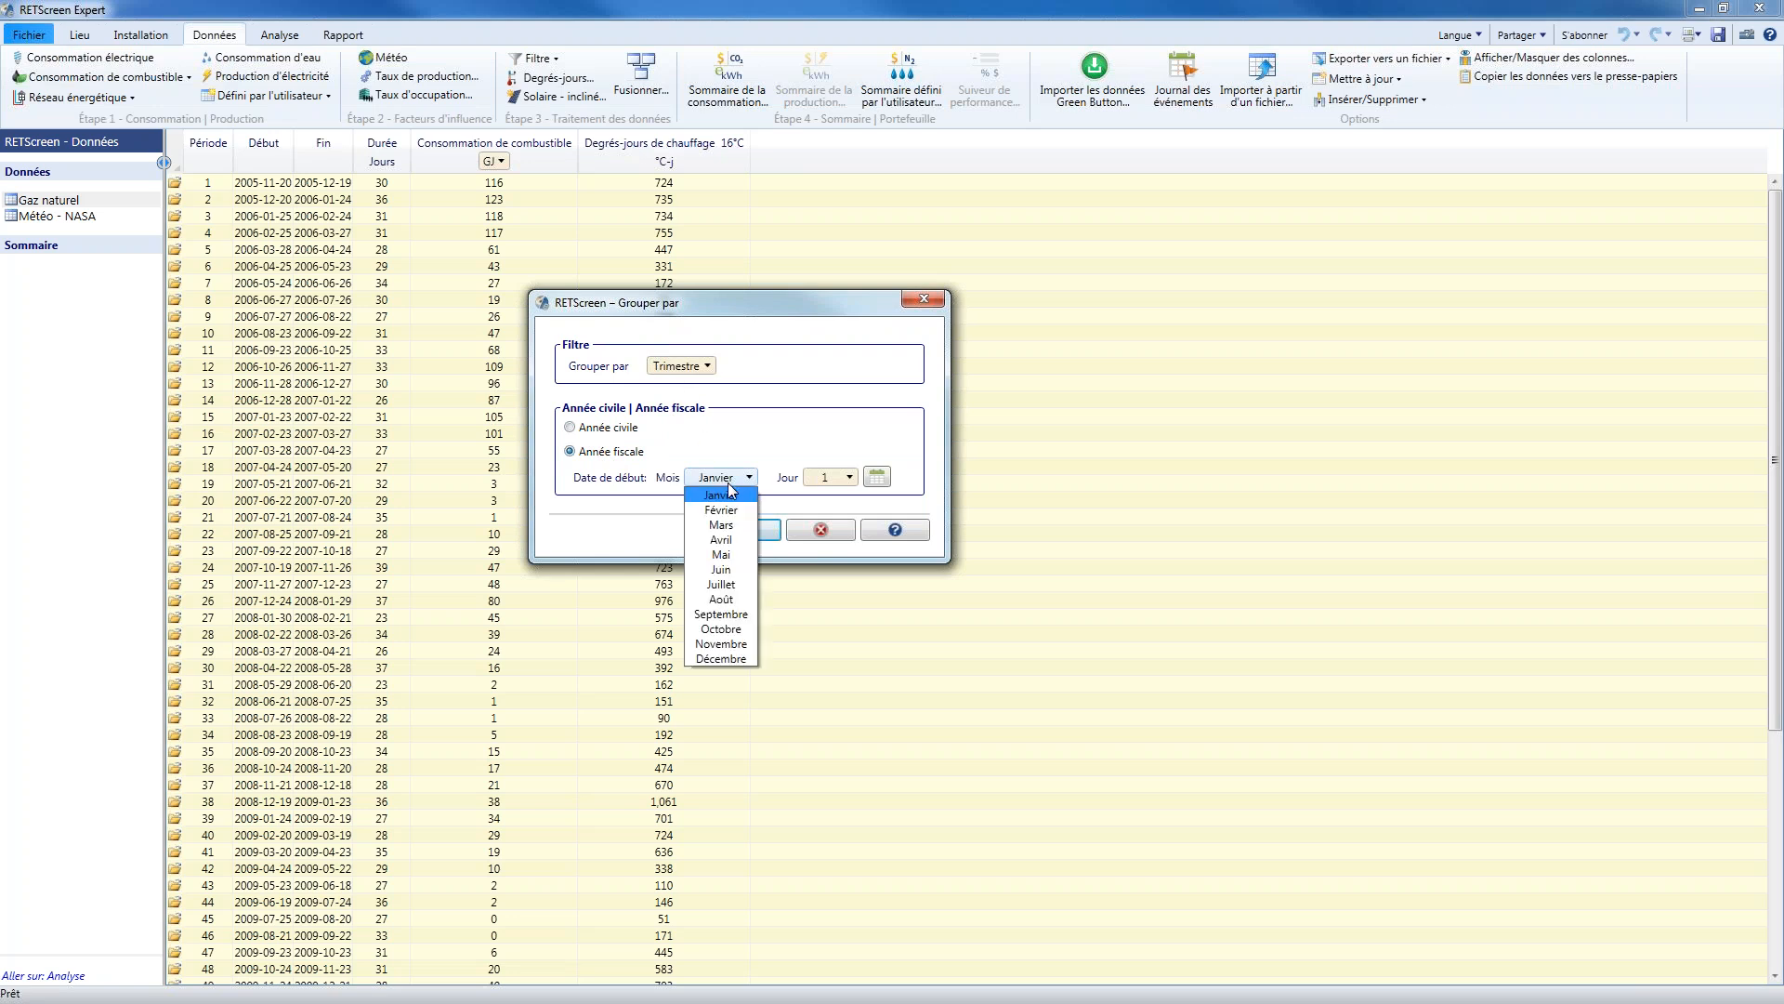
click(742, 541)
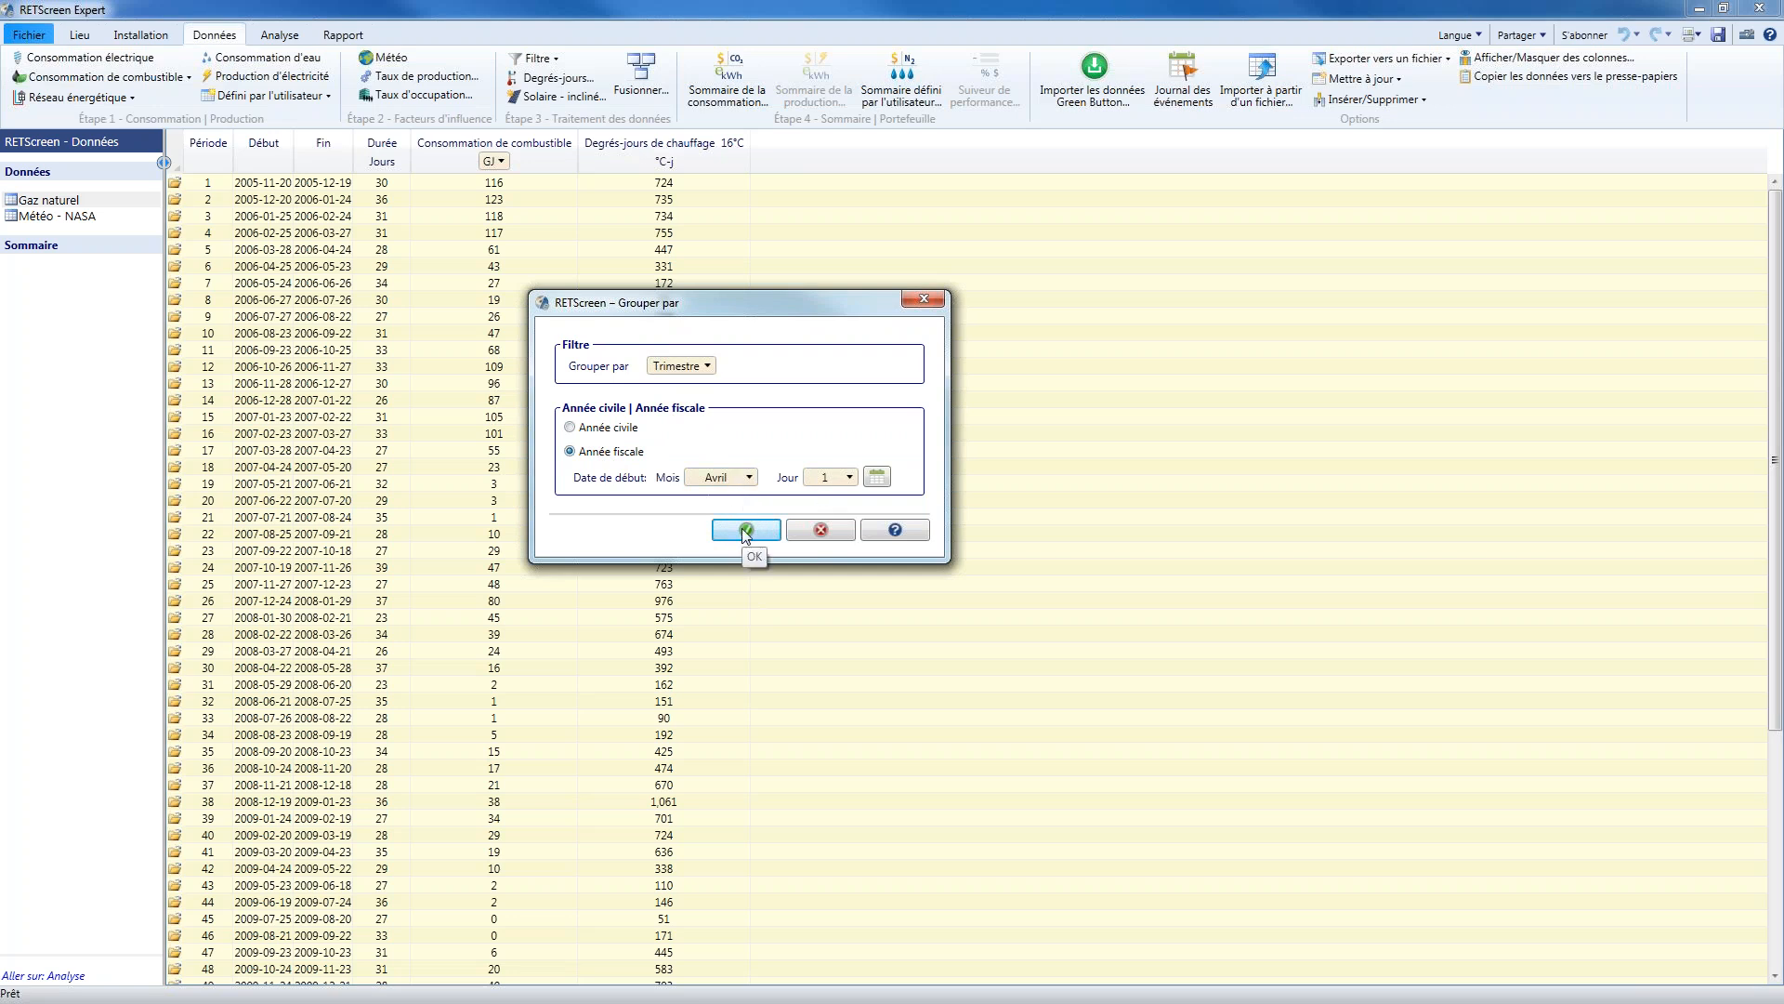
click(746, 532)
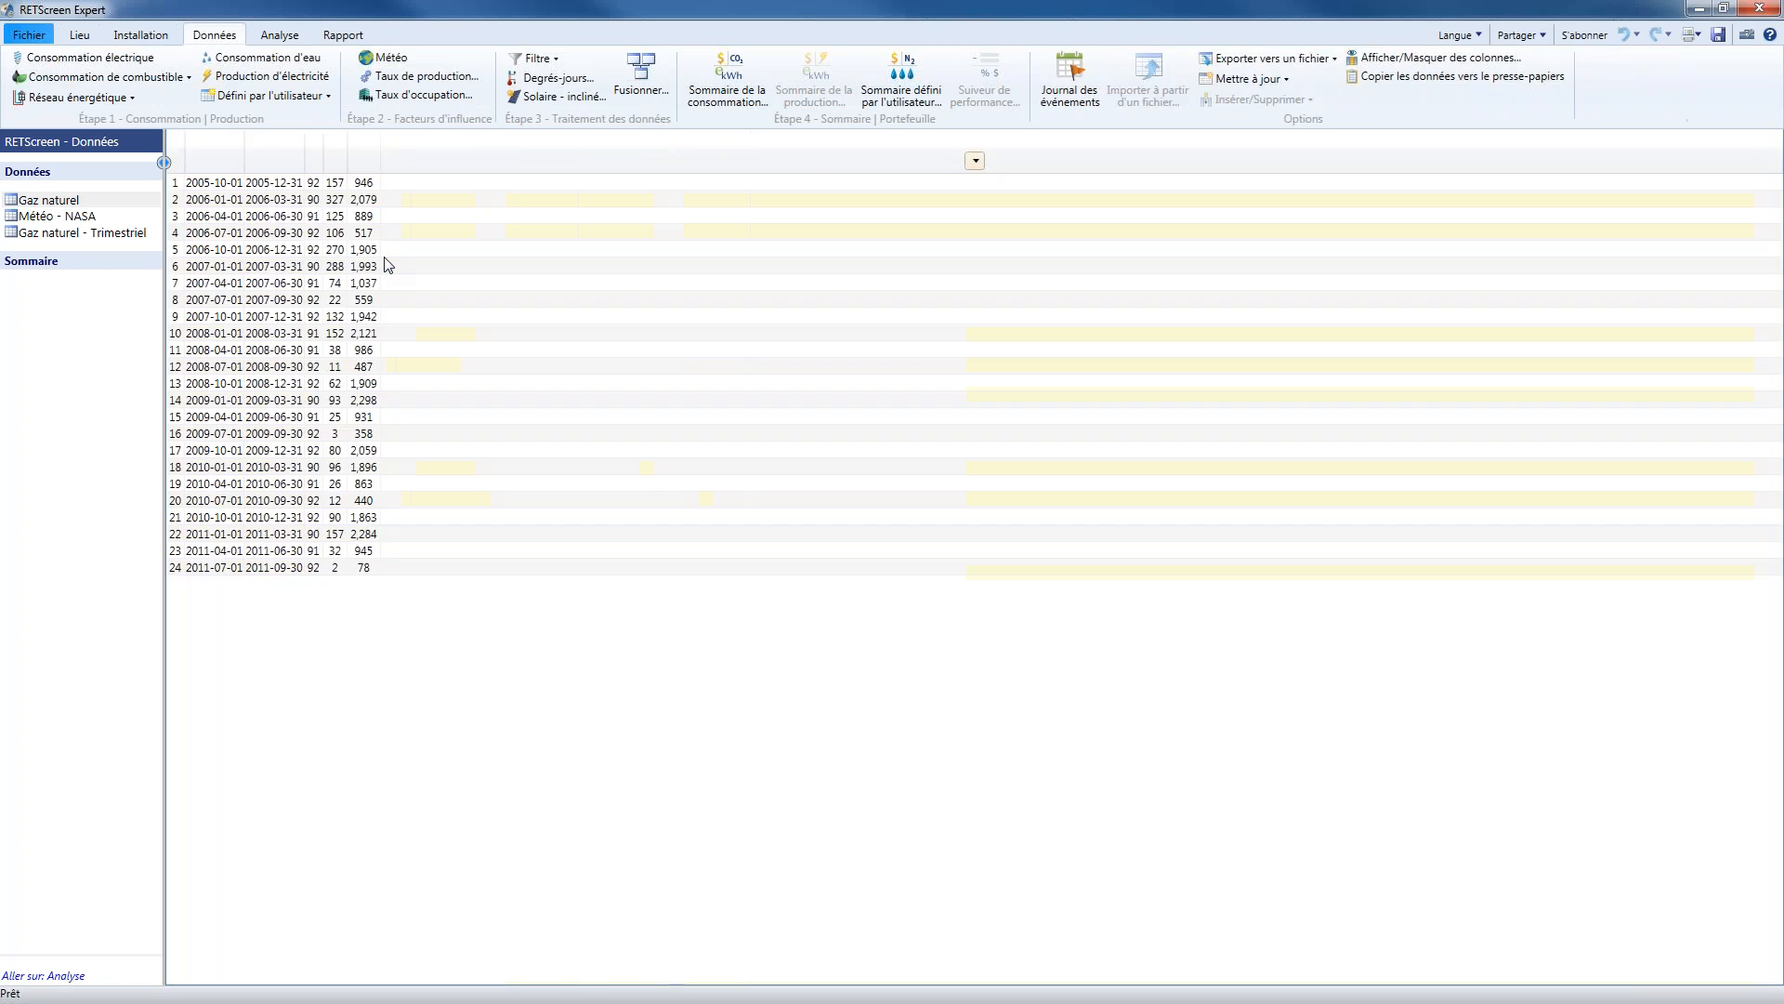
Examine the durations of the 2006 quarters in the grouped natural gas data table
drag(426, 165, 446, 169)
drag(337, 170, 387, 169)
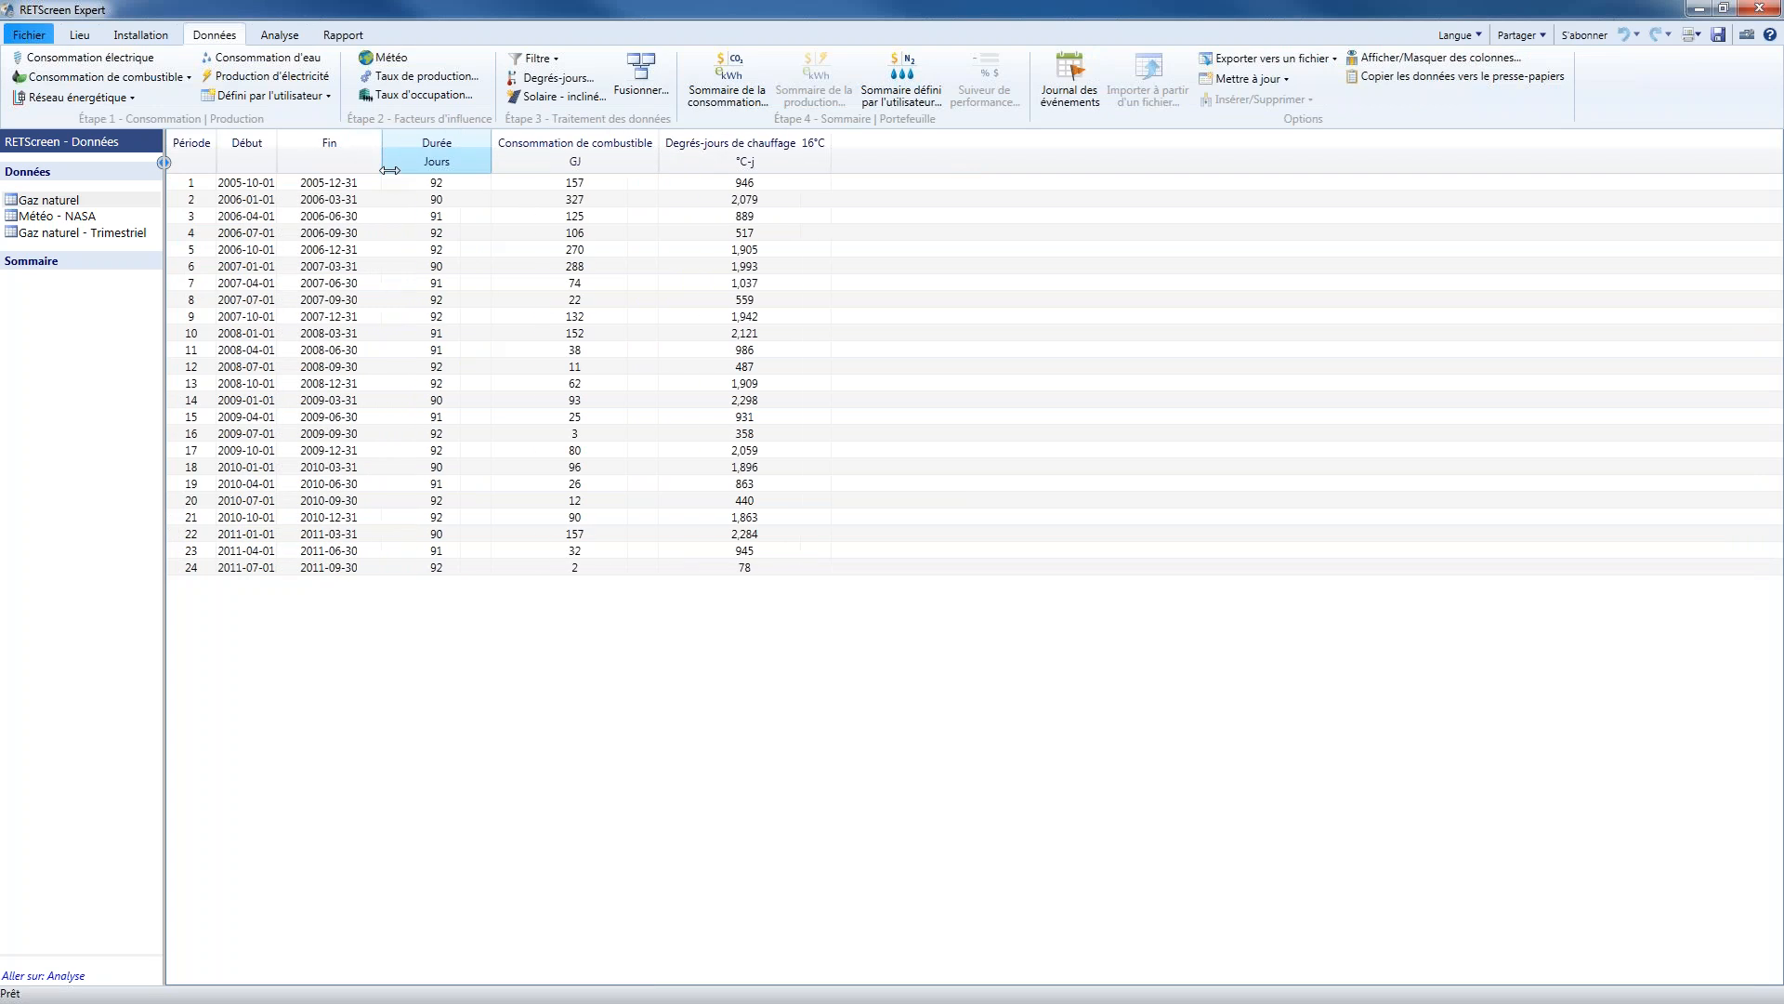
click(459, 200)
click(458, 220)
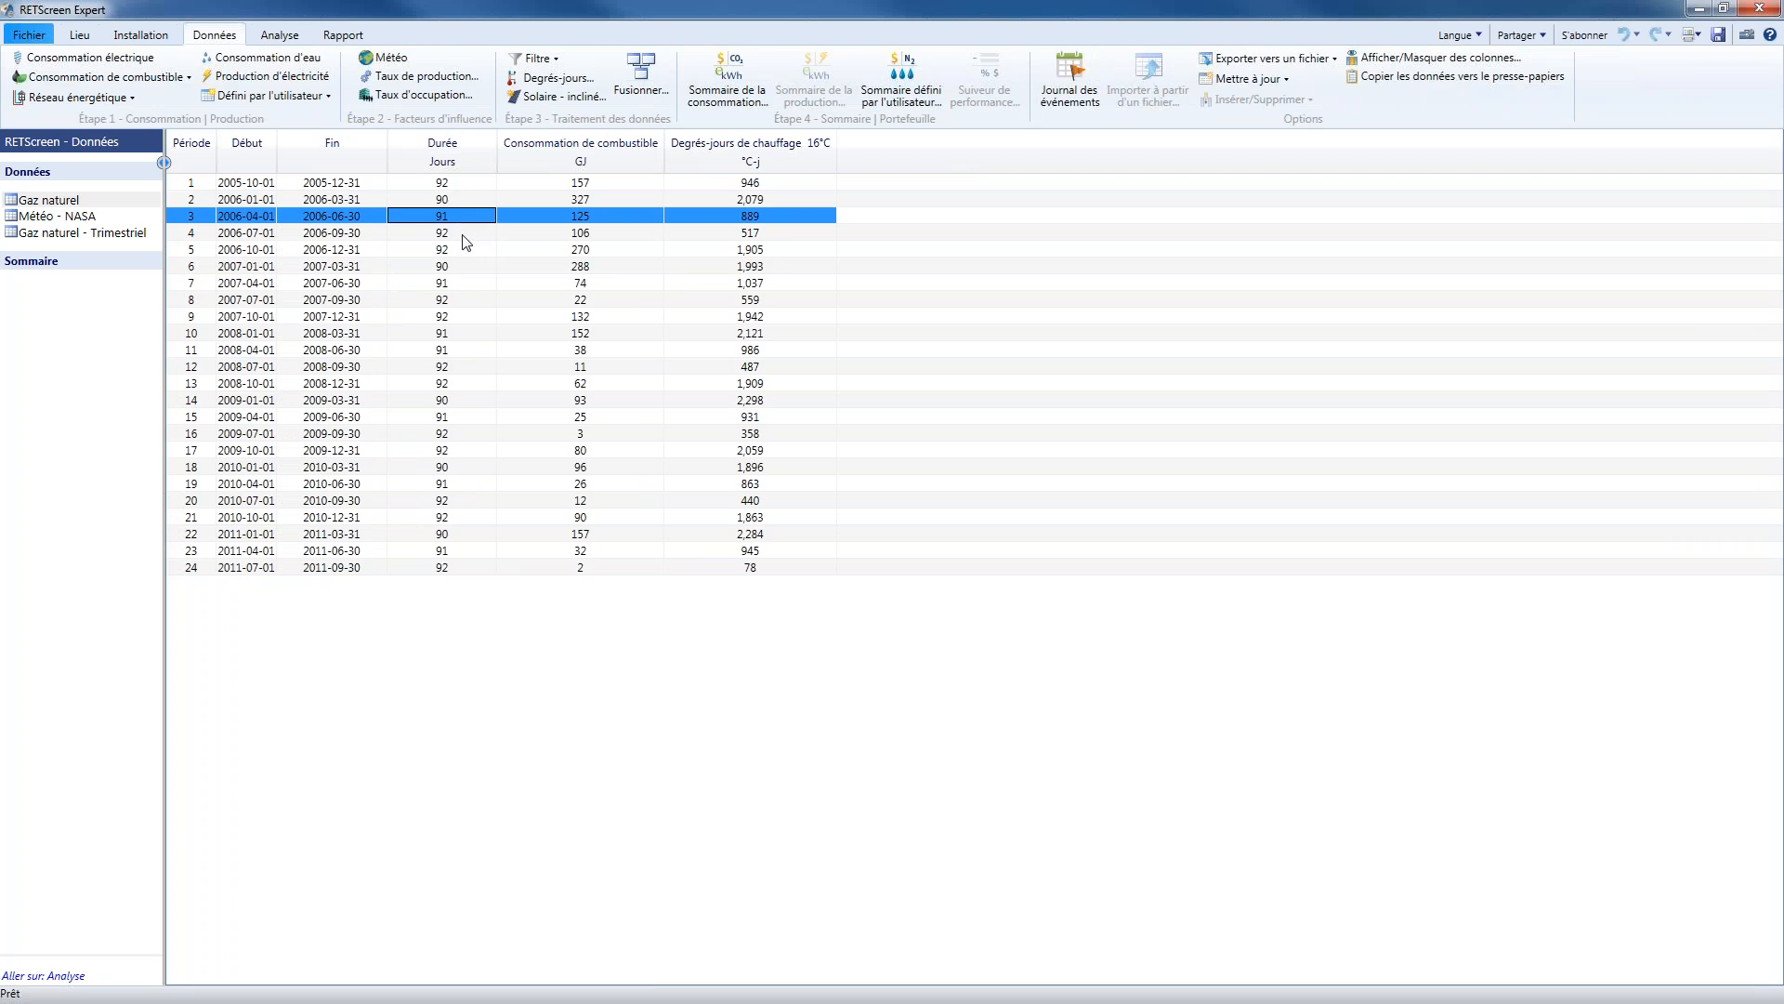
click(462, 234)
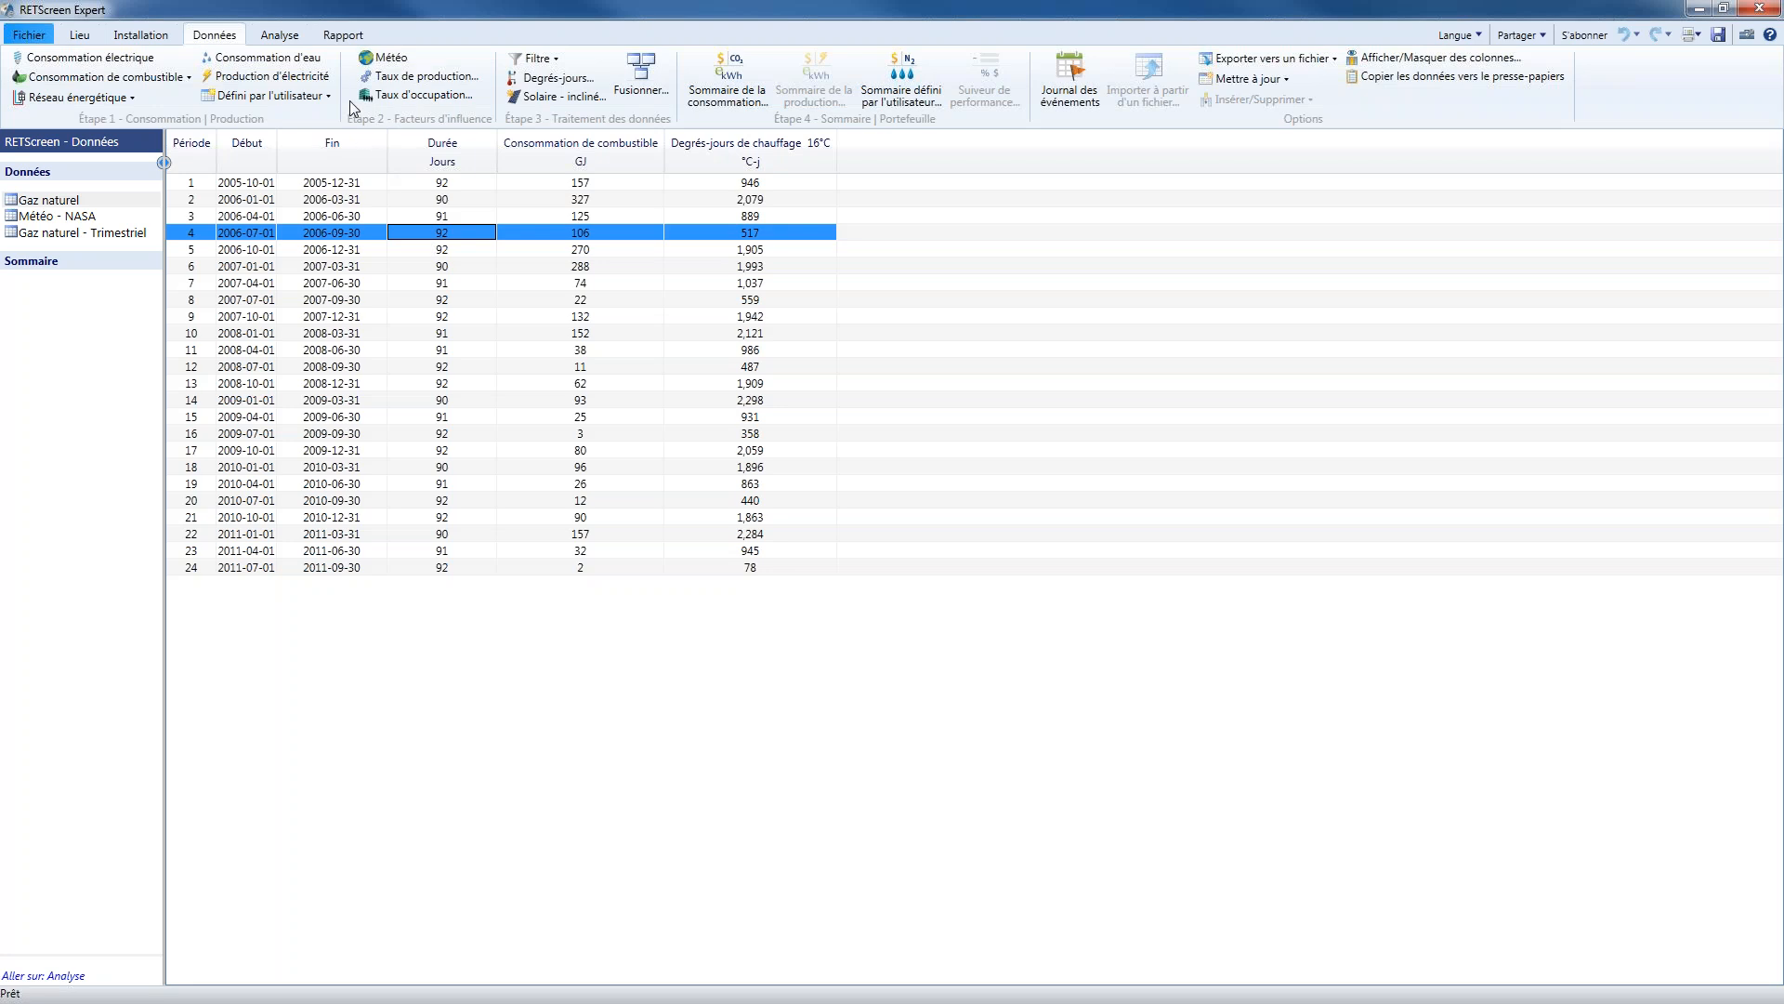
Create a quarterly bar chart of natural gas fuel consumption comparing calendar years 2007 and 2008
click(286, 36)
click(70, 76)
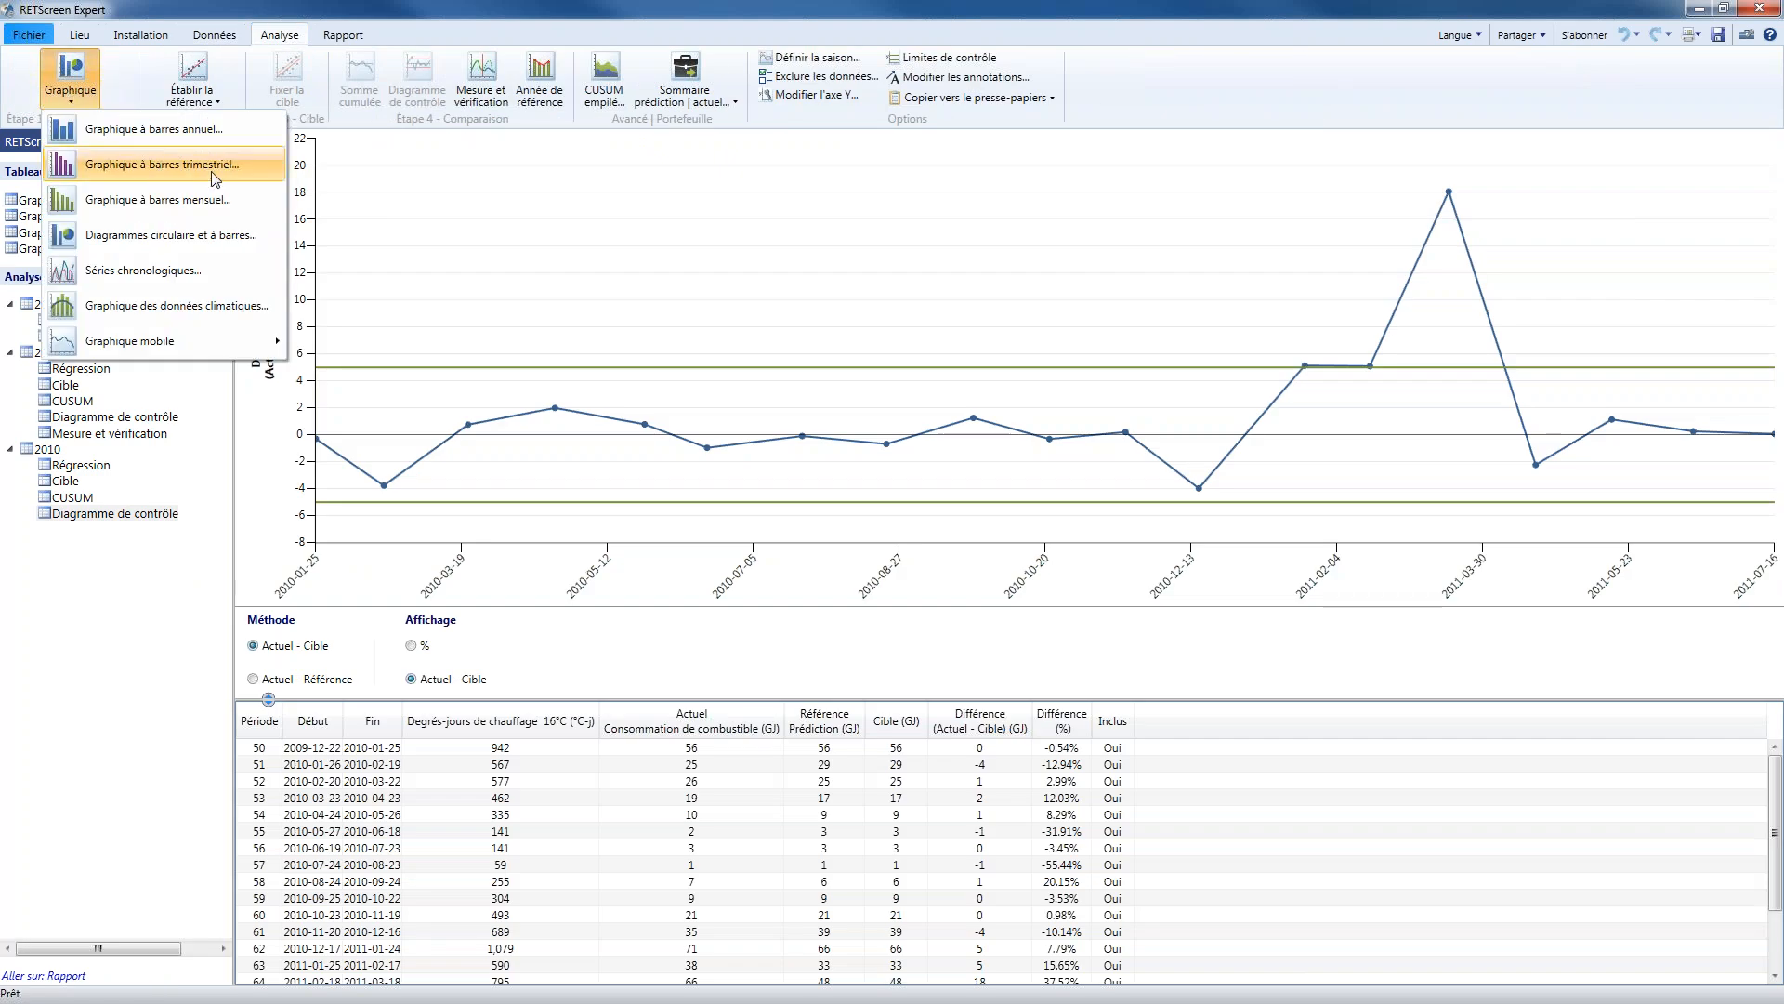
click(215, 177)
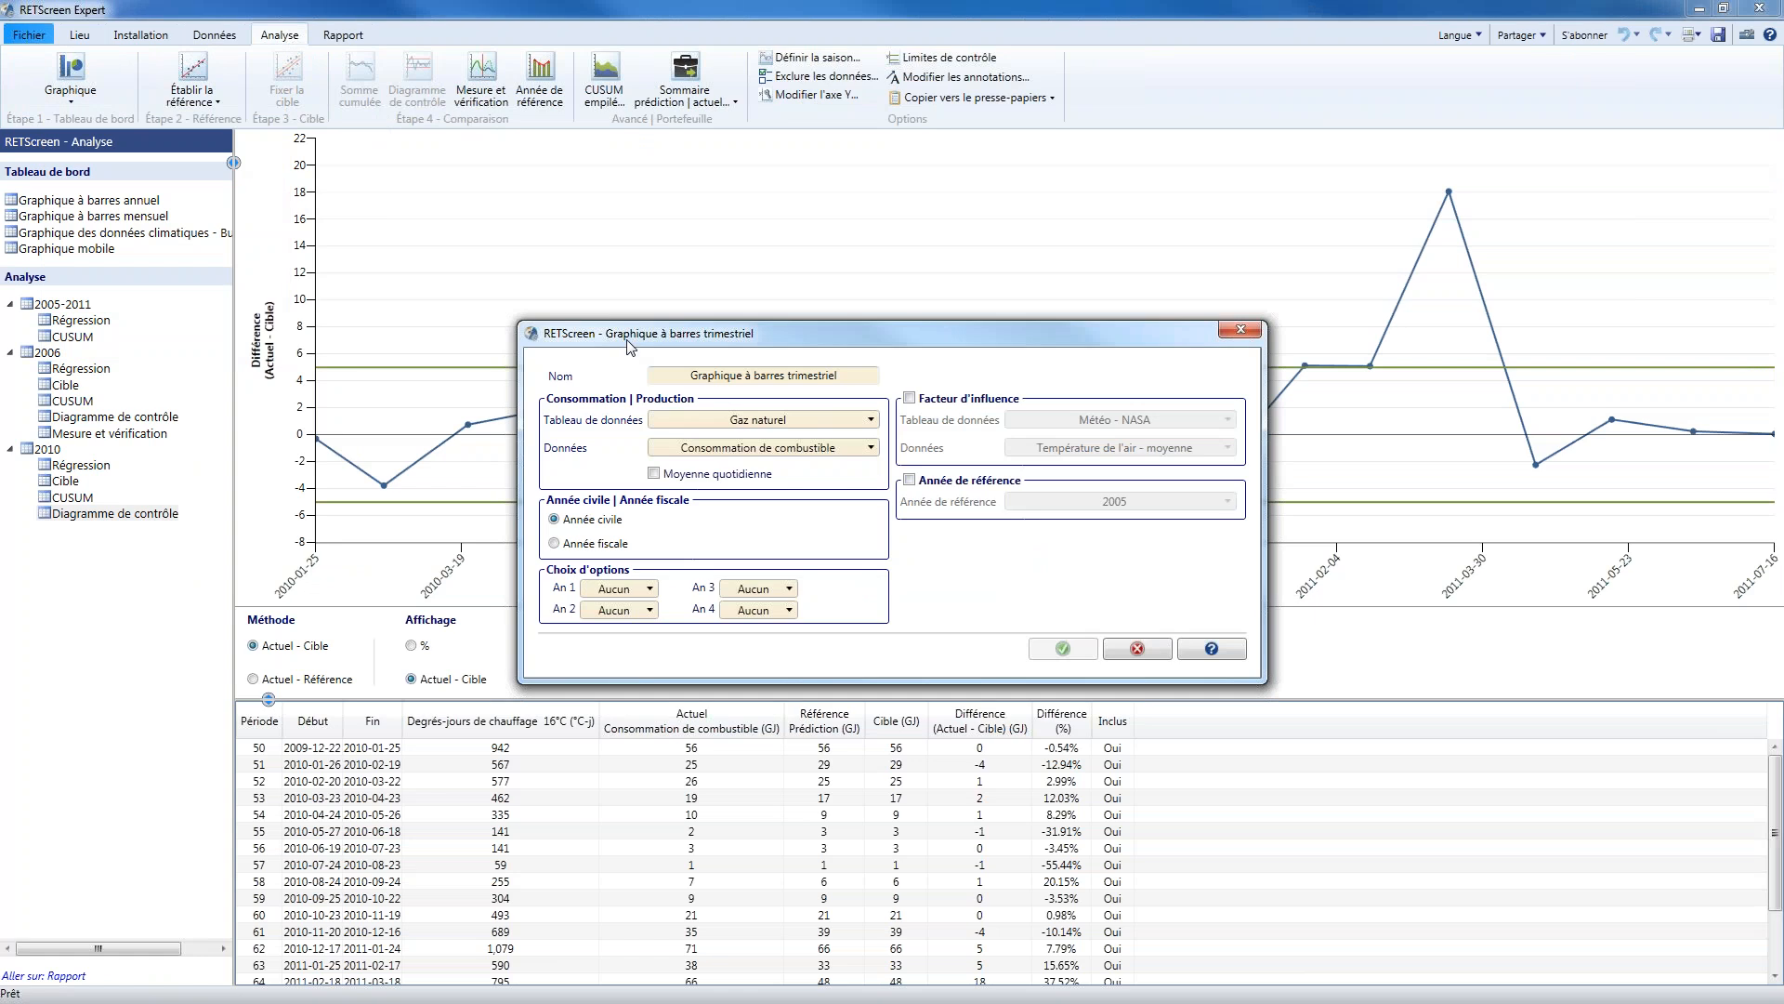
drag(619, 334, 414, 169)
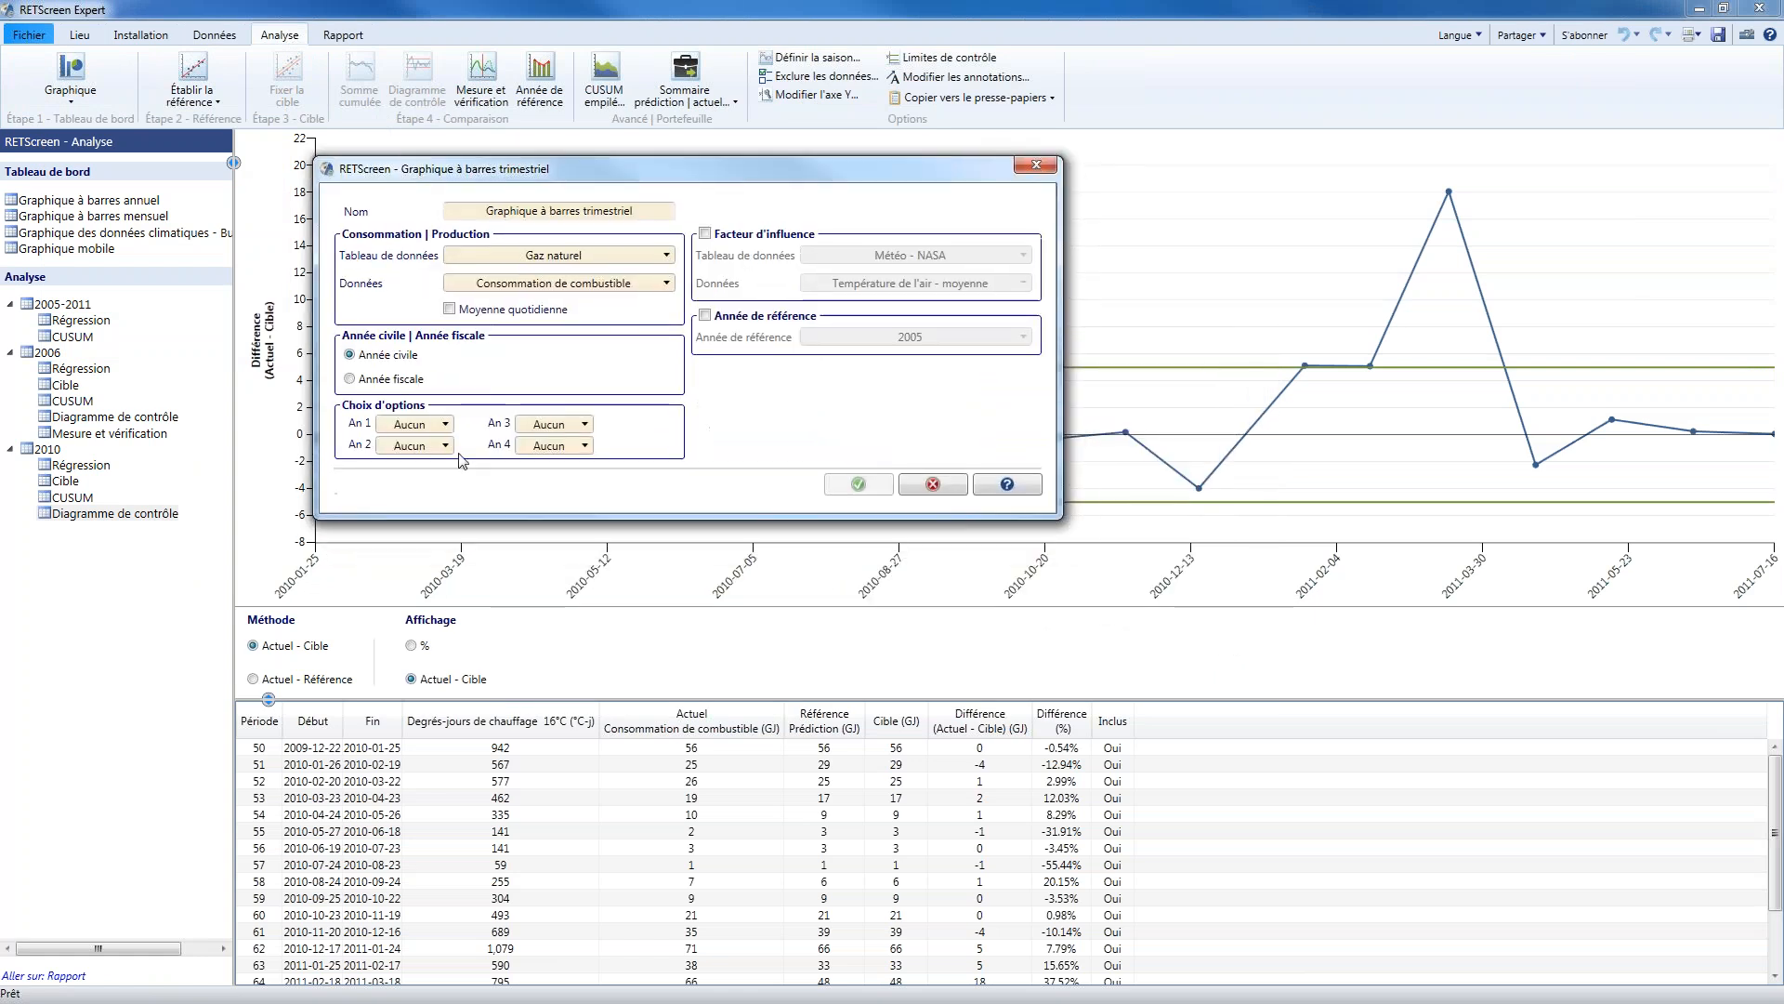
click(397, 381)
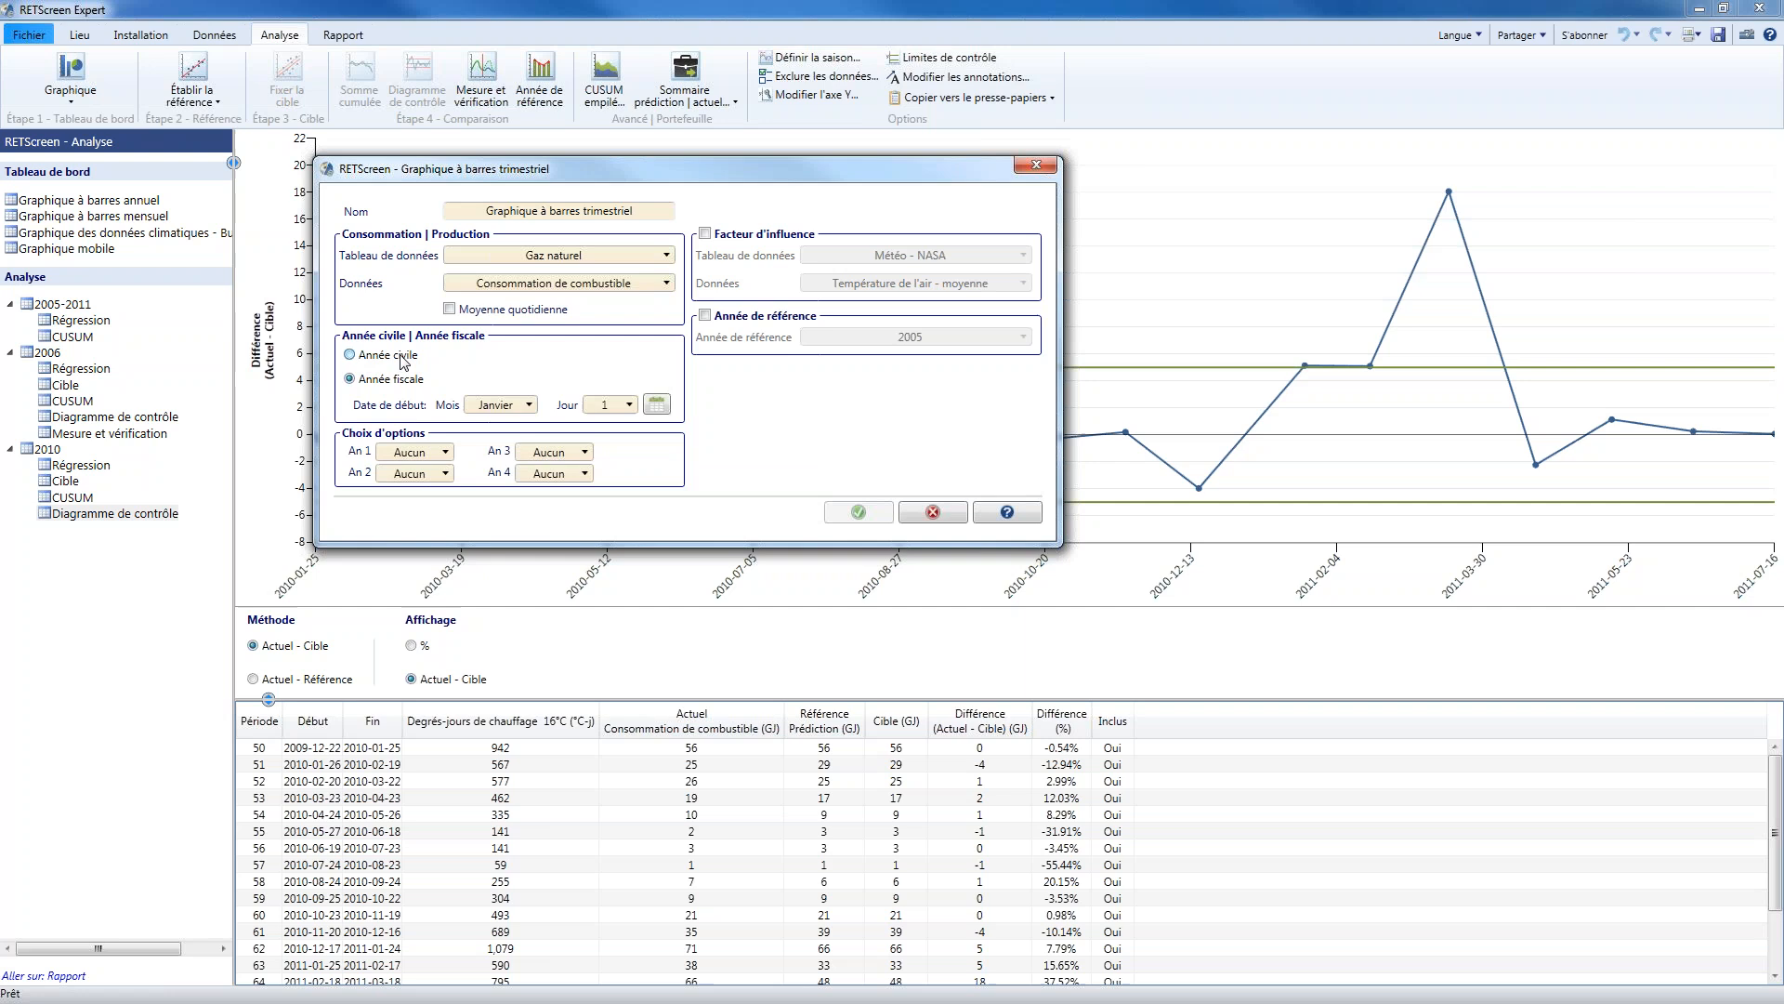
click(402, 363)
click(430, 427)
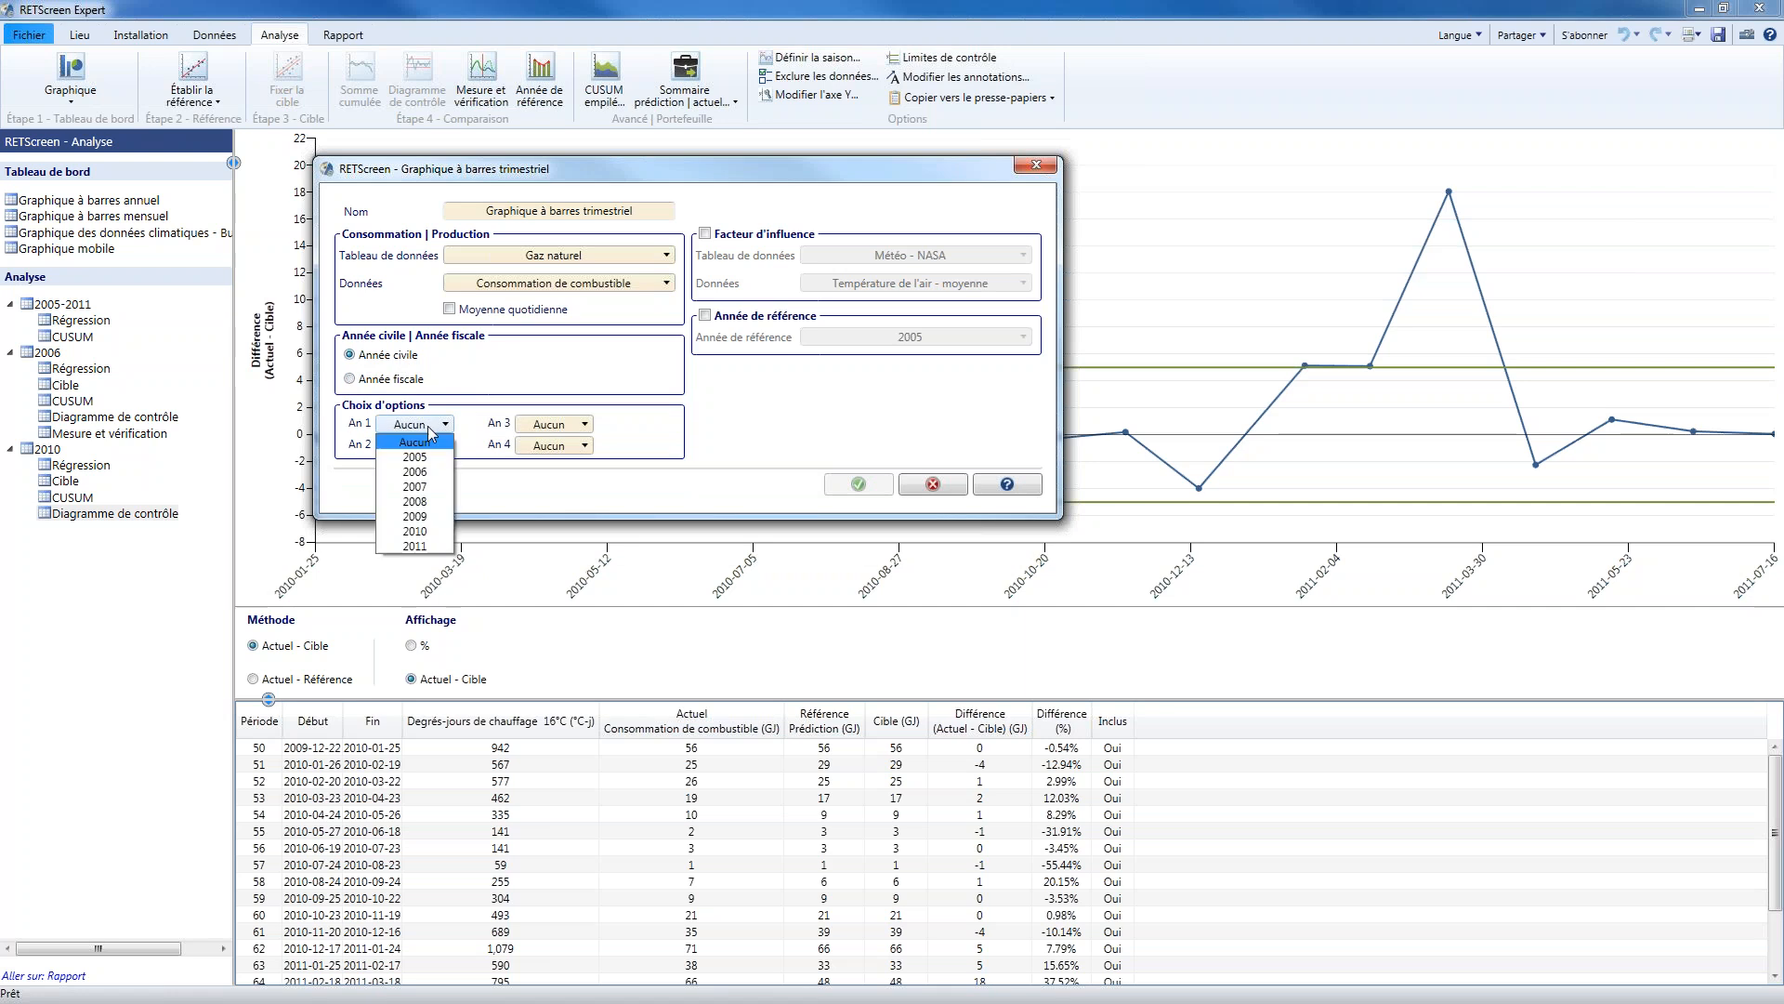
click(414, 486)
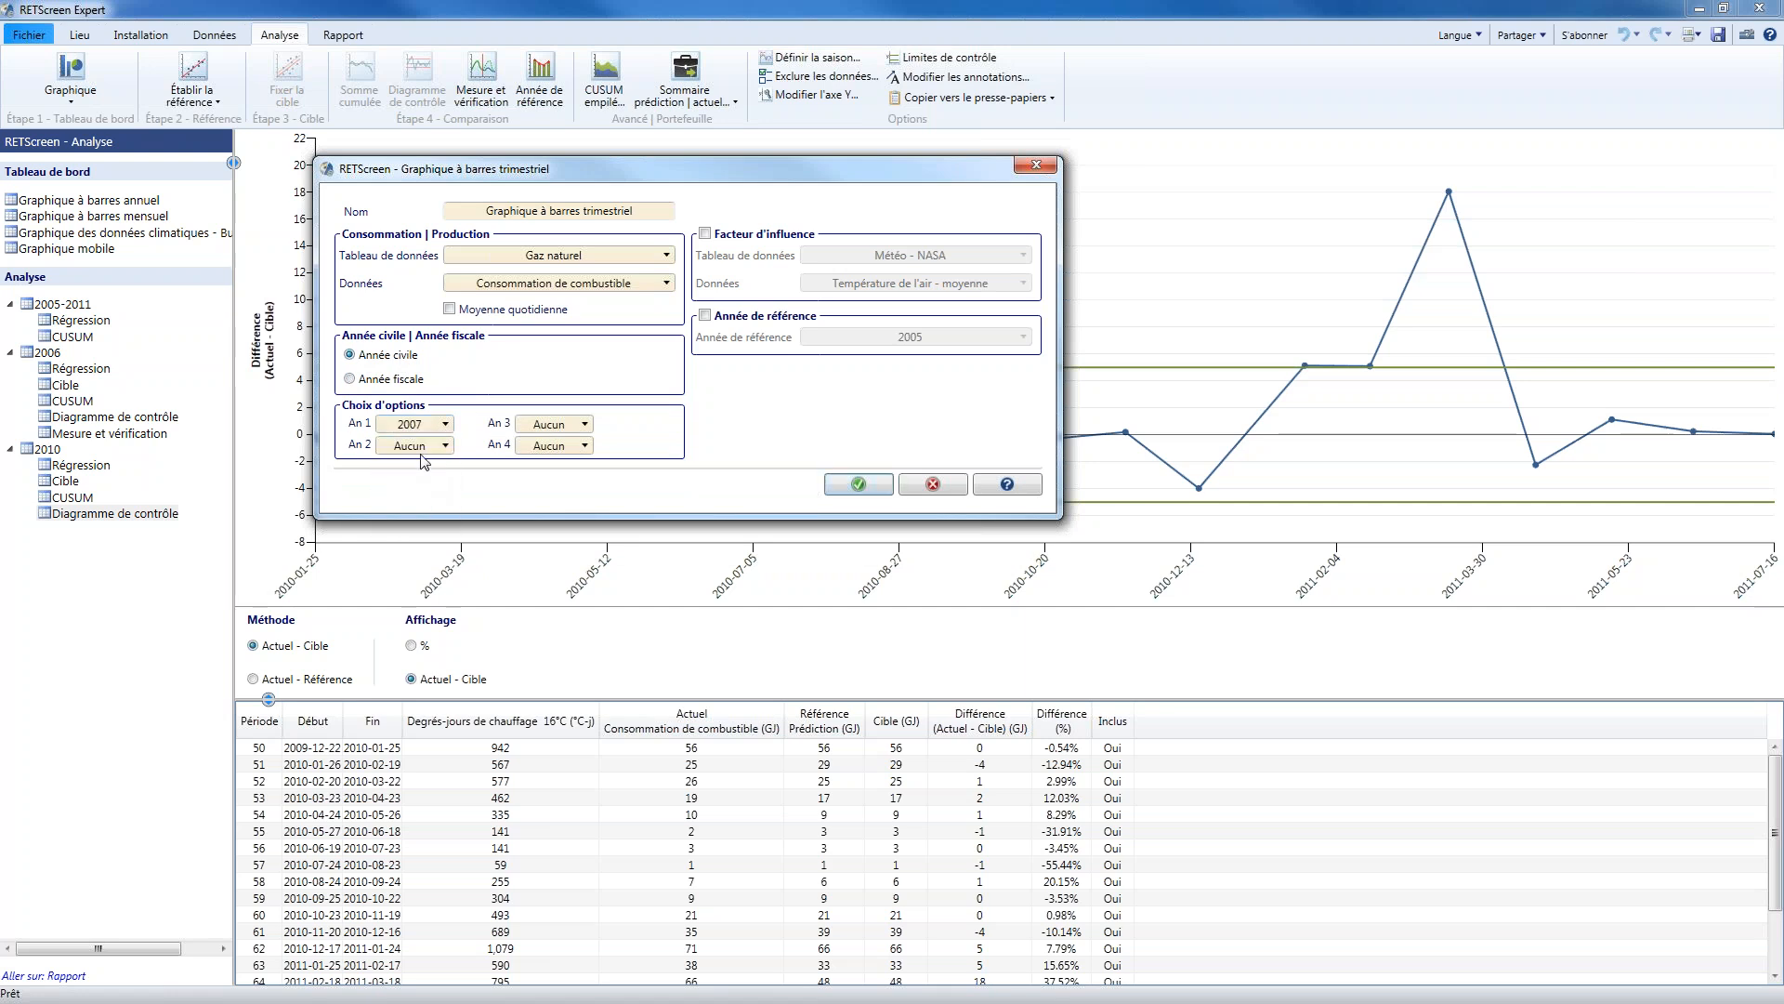
click(426, 446)
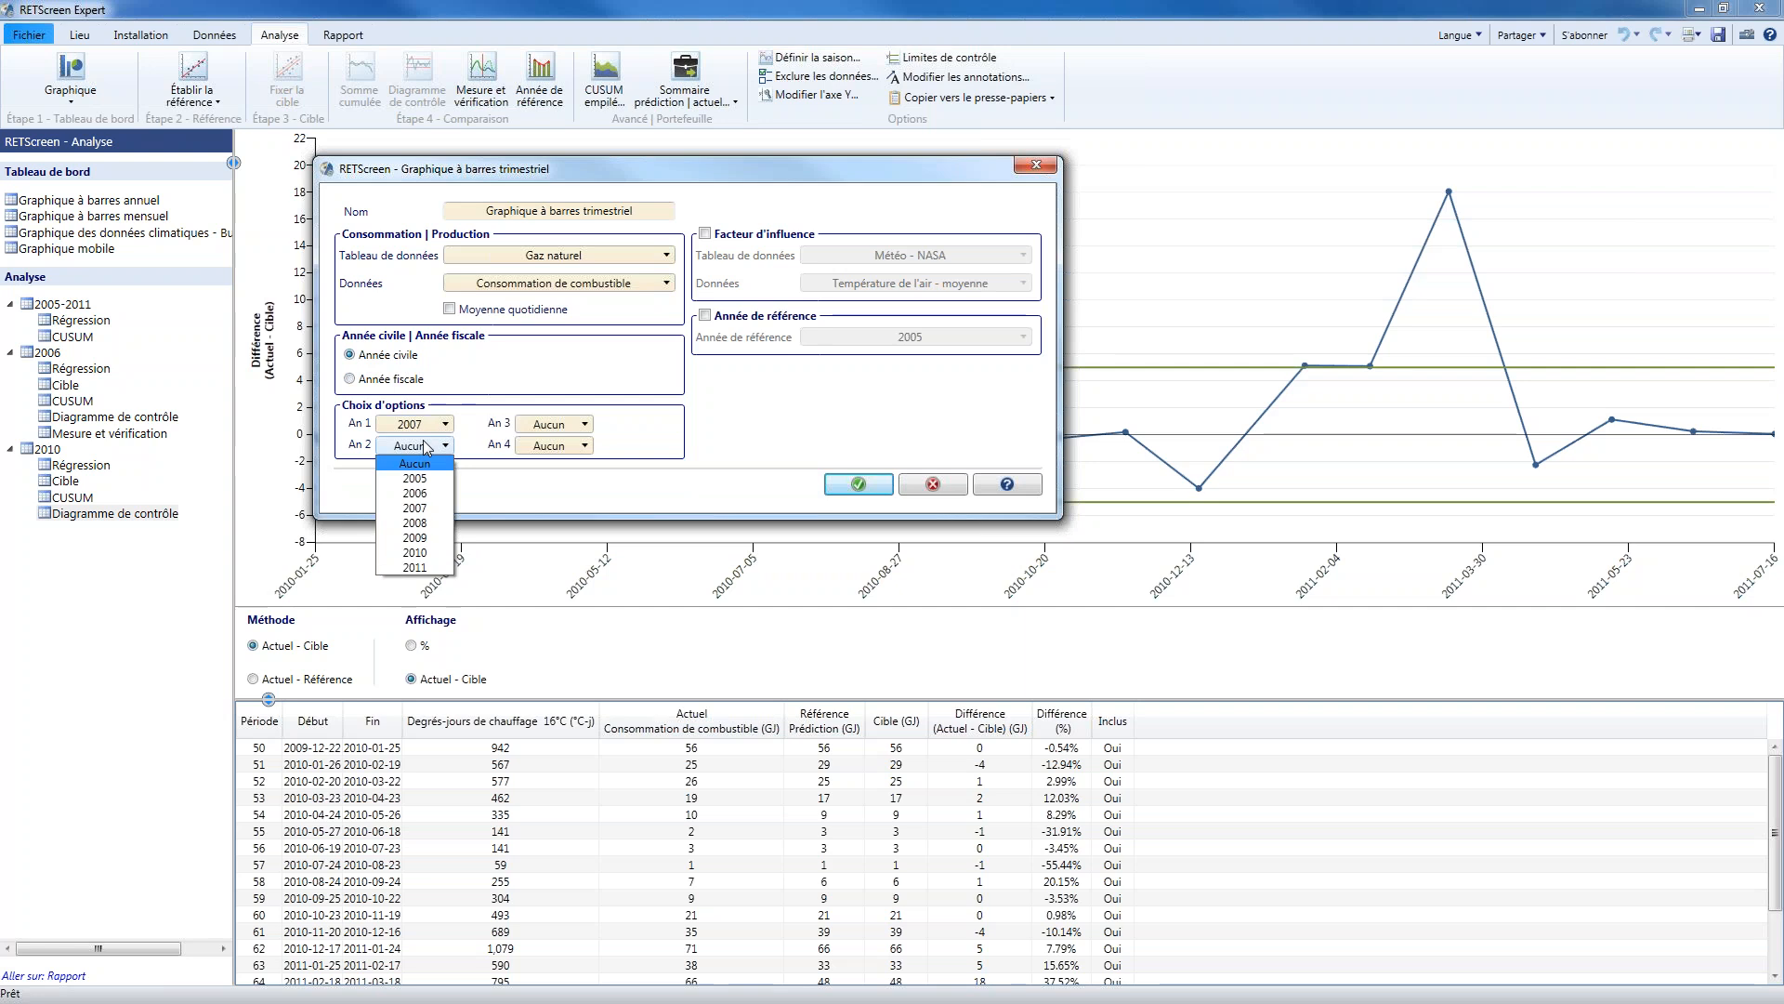
click(431, 526)
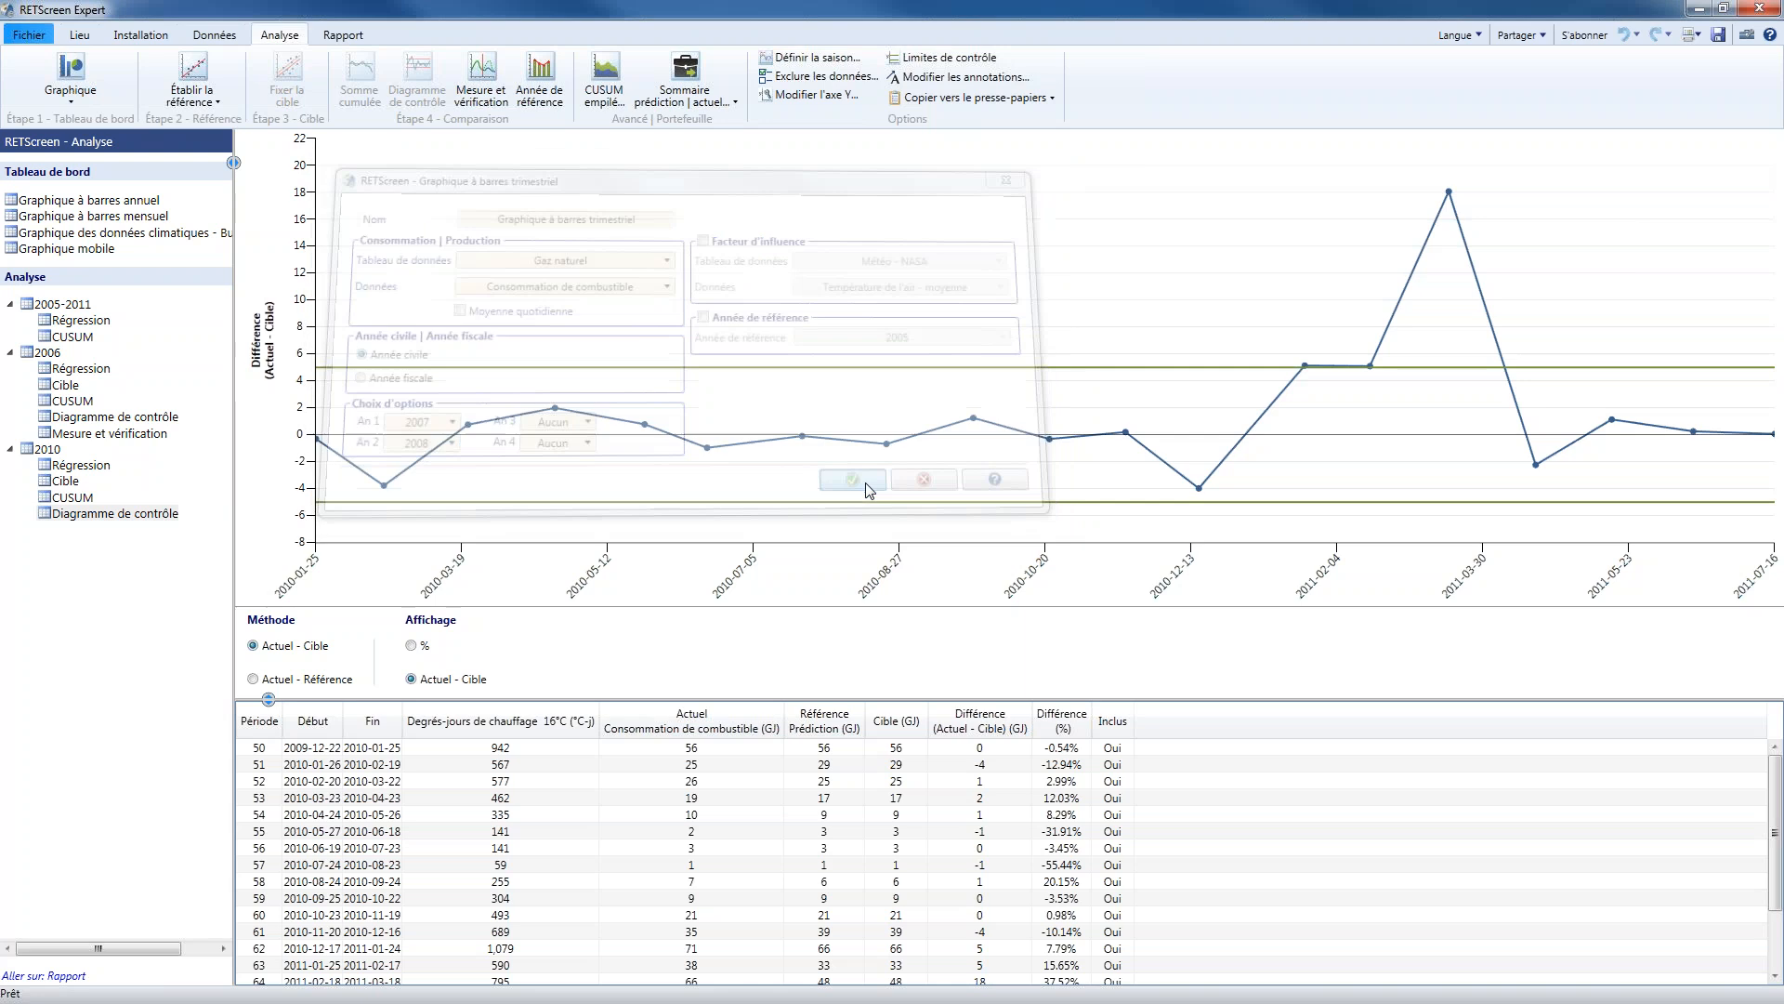
click(862, 484)
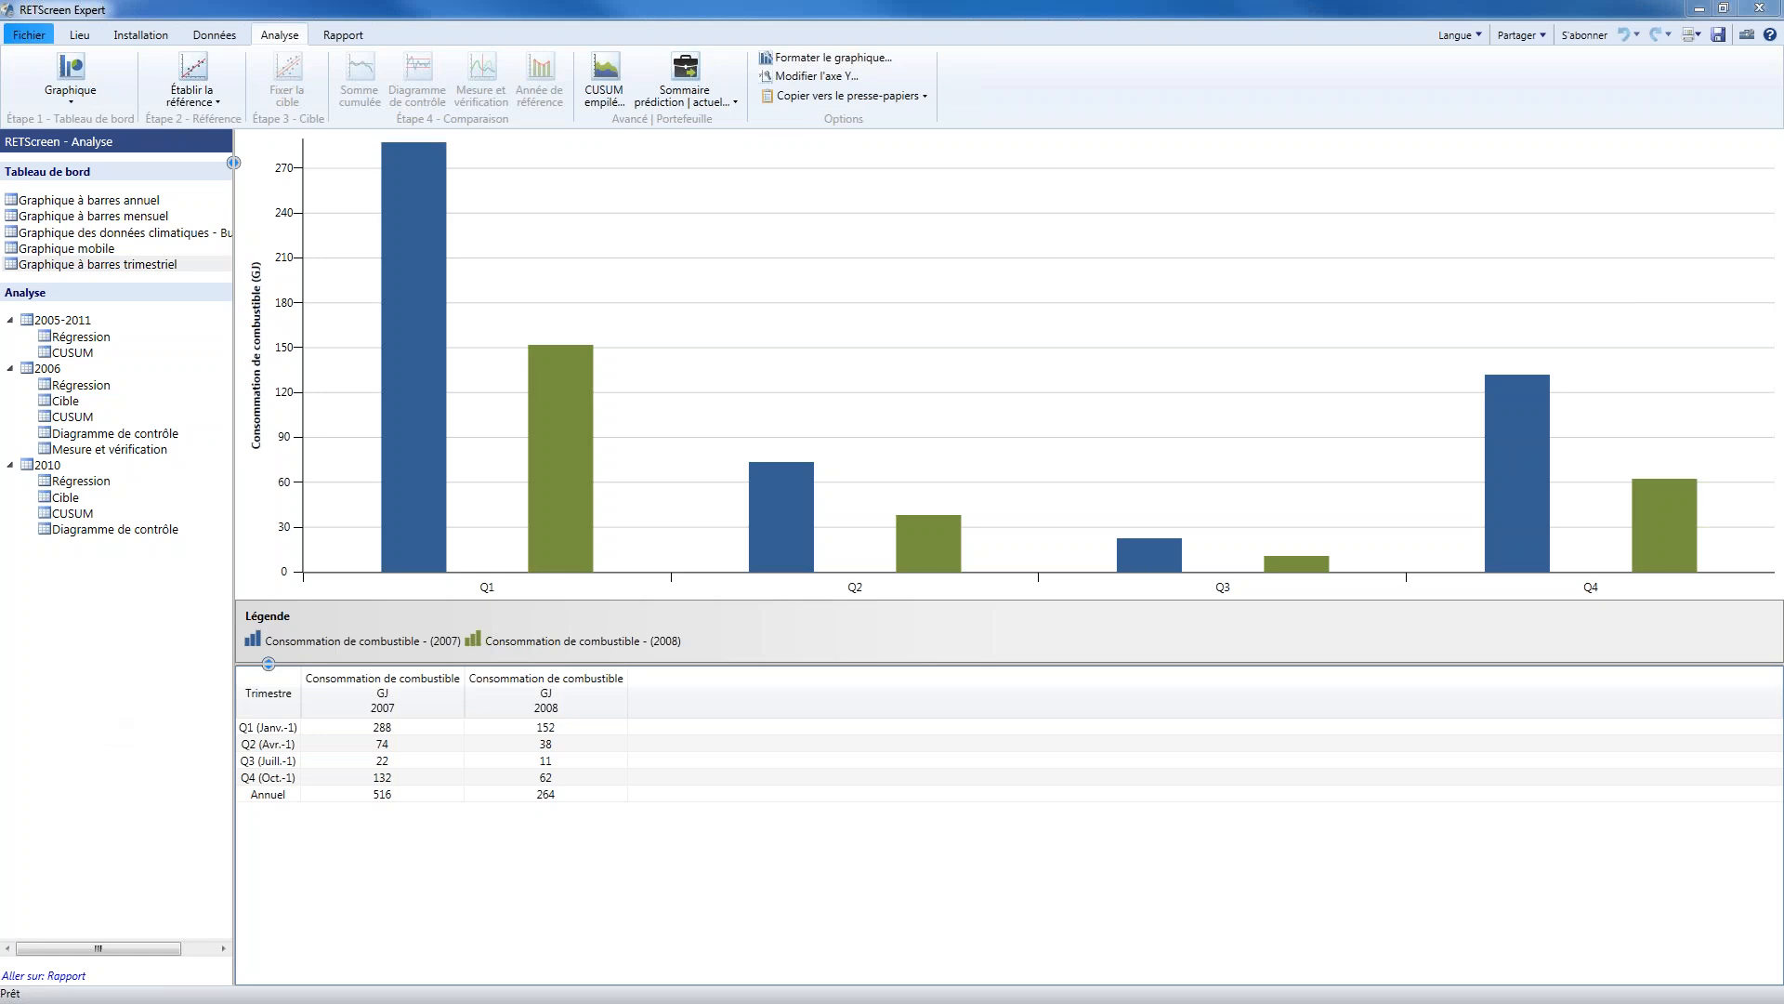
Examine the equations available for the 2006 regression, from the polynomial forms to the logarithmic and exponential ones
click(76, 387)
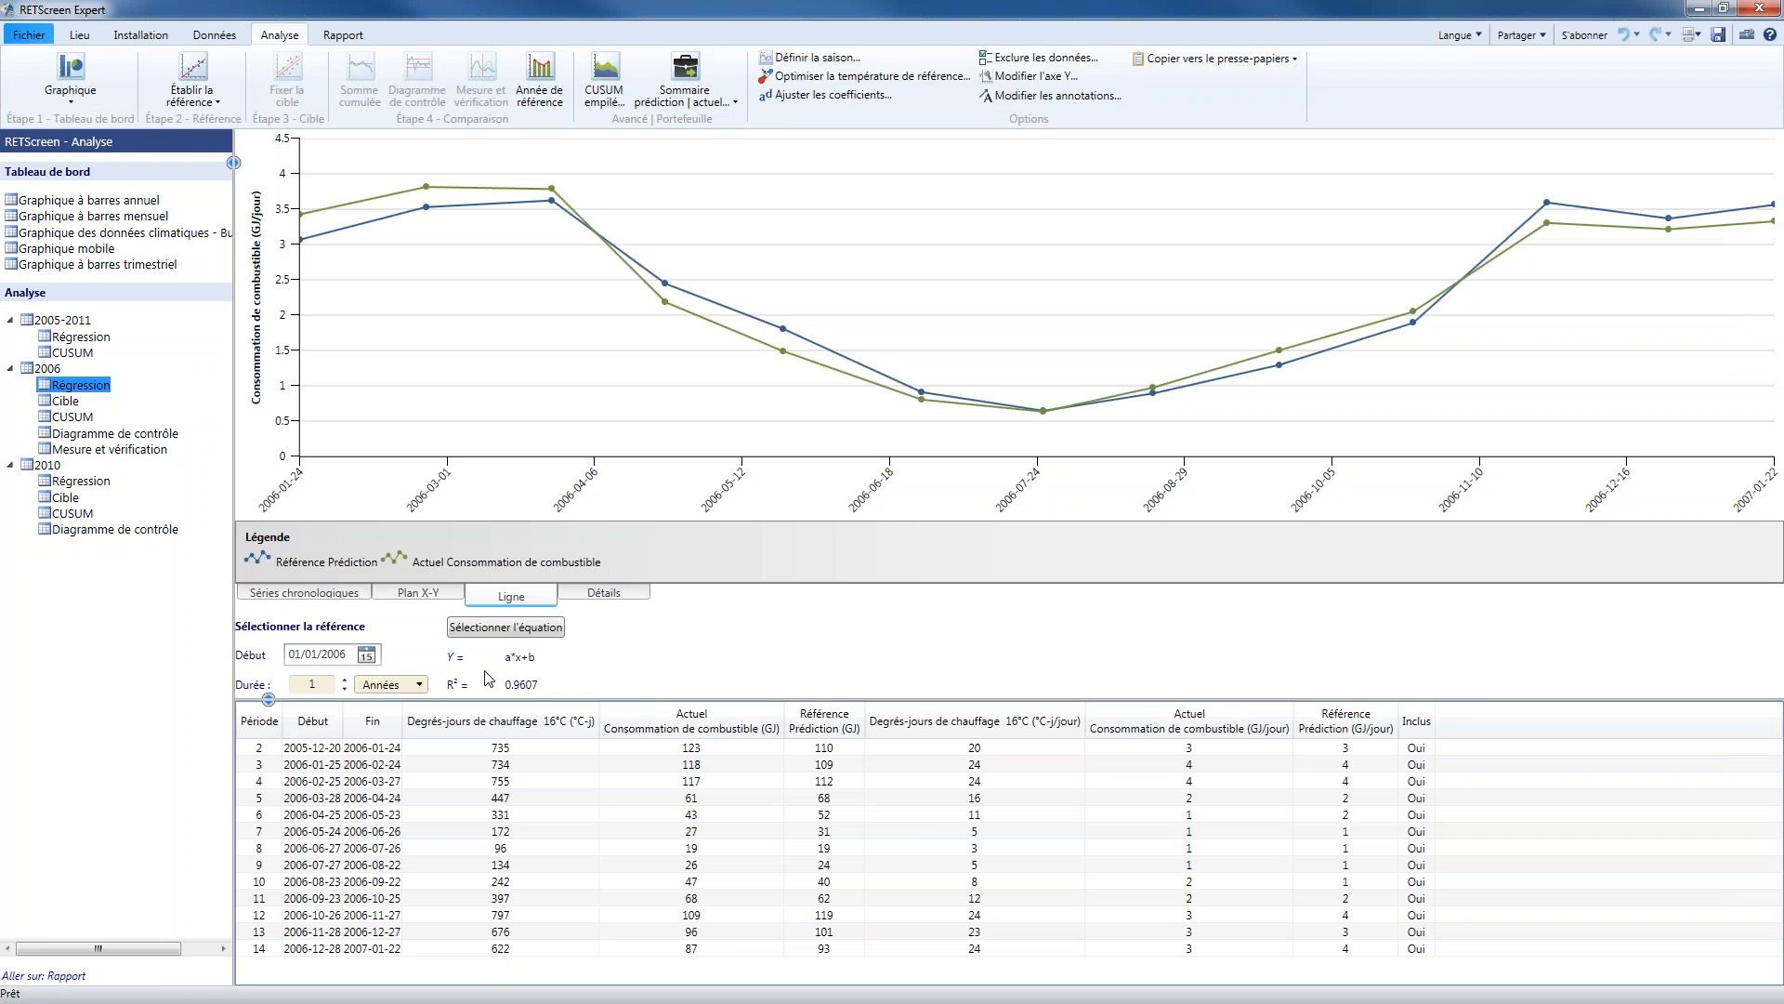
click(550, 632)
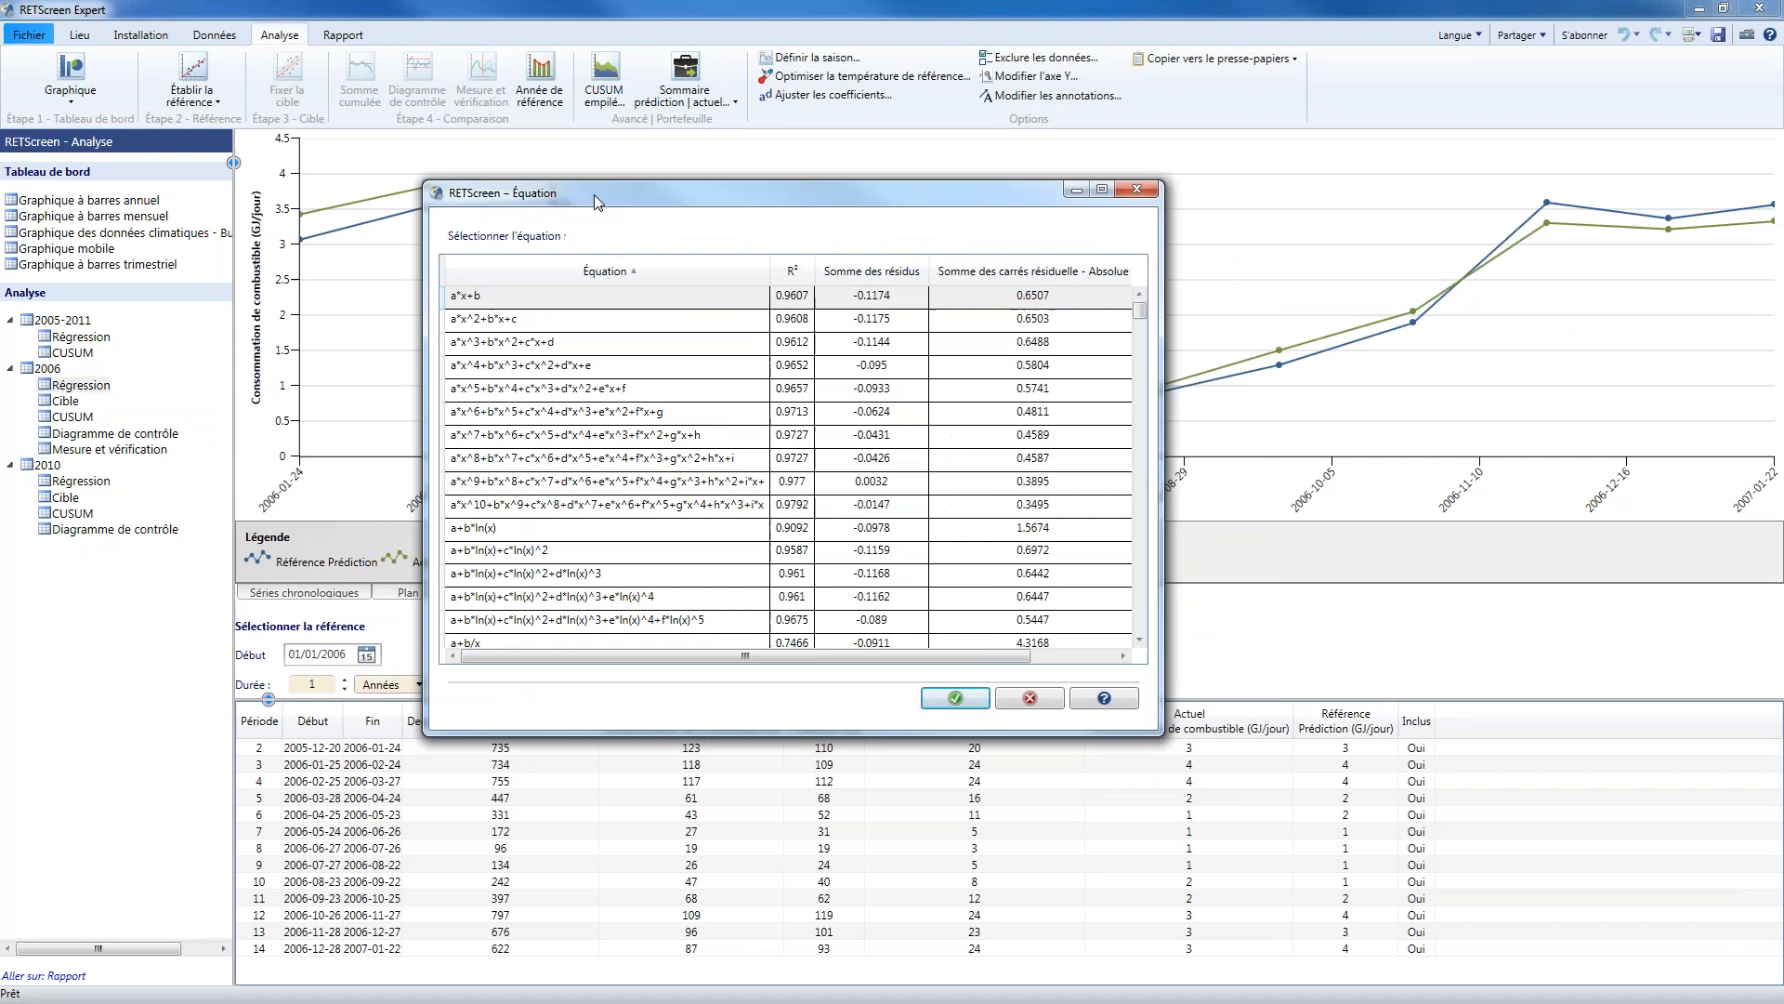
click(681, 370)
scroll(683, 386, down, 5)
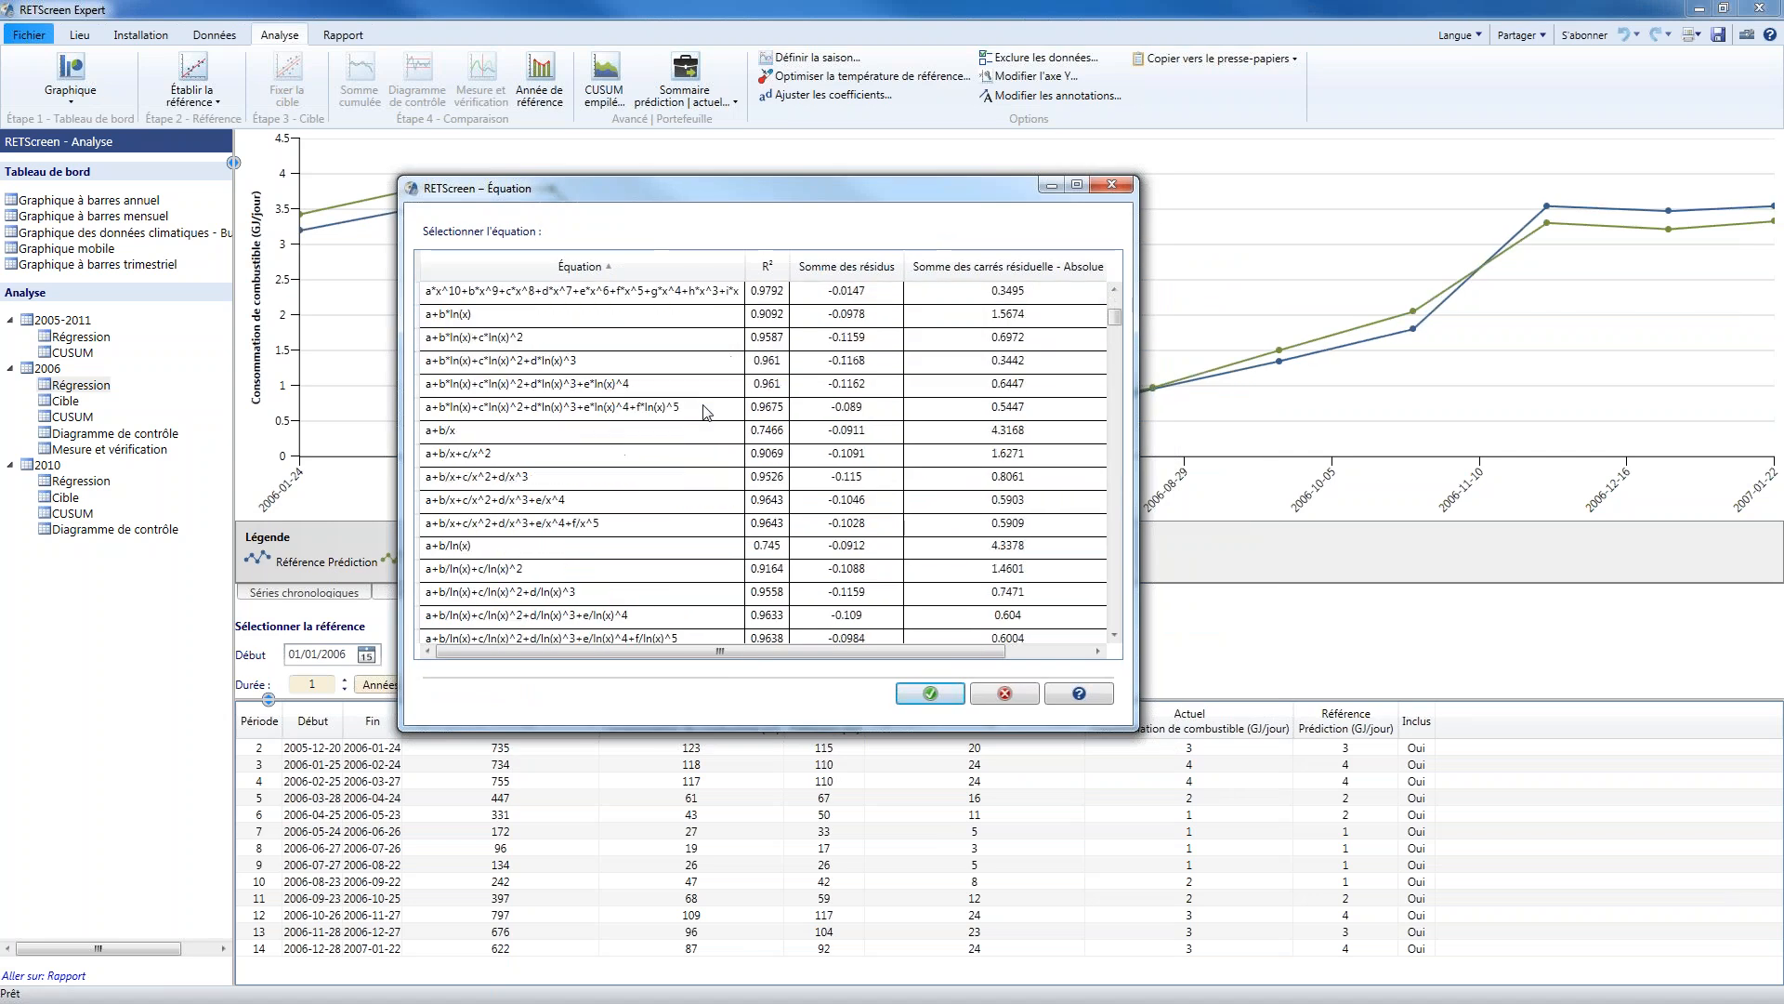
scroll(701, 413, down, 5)
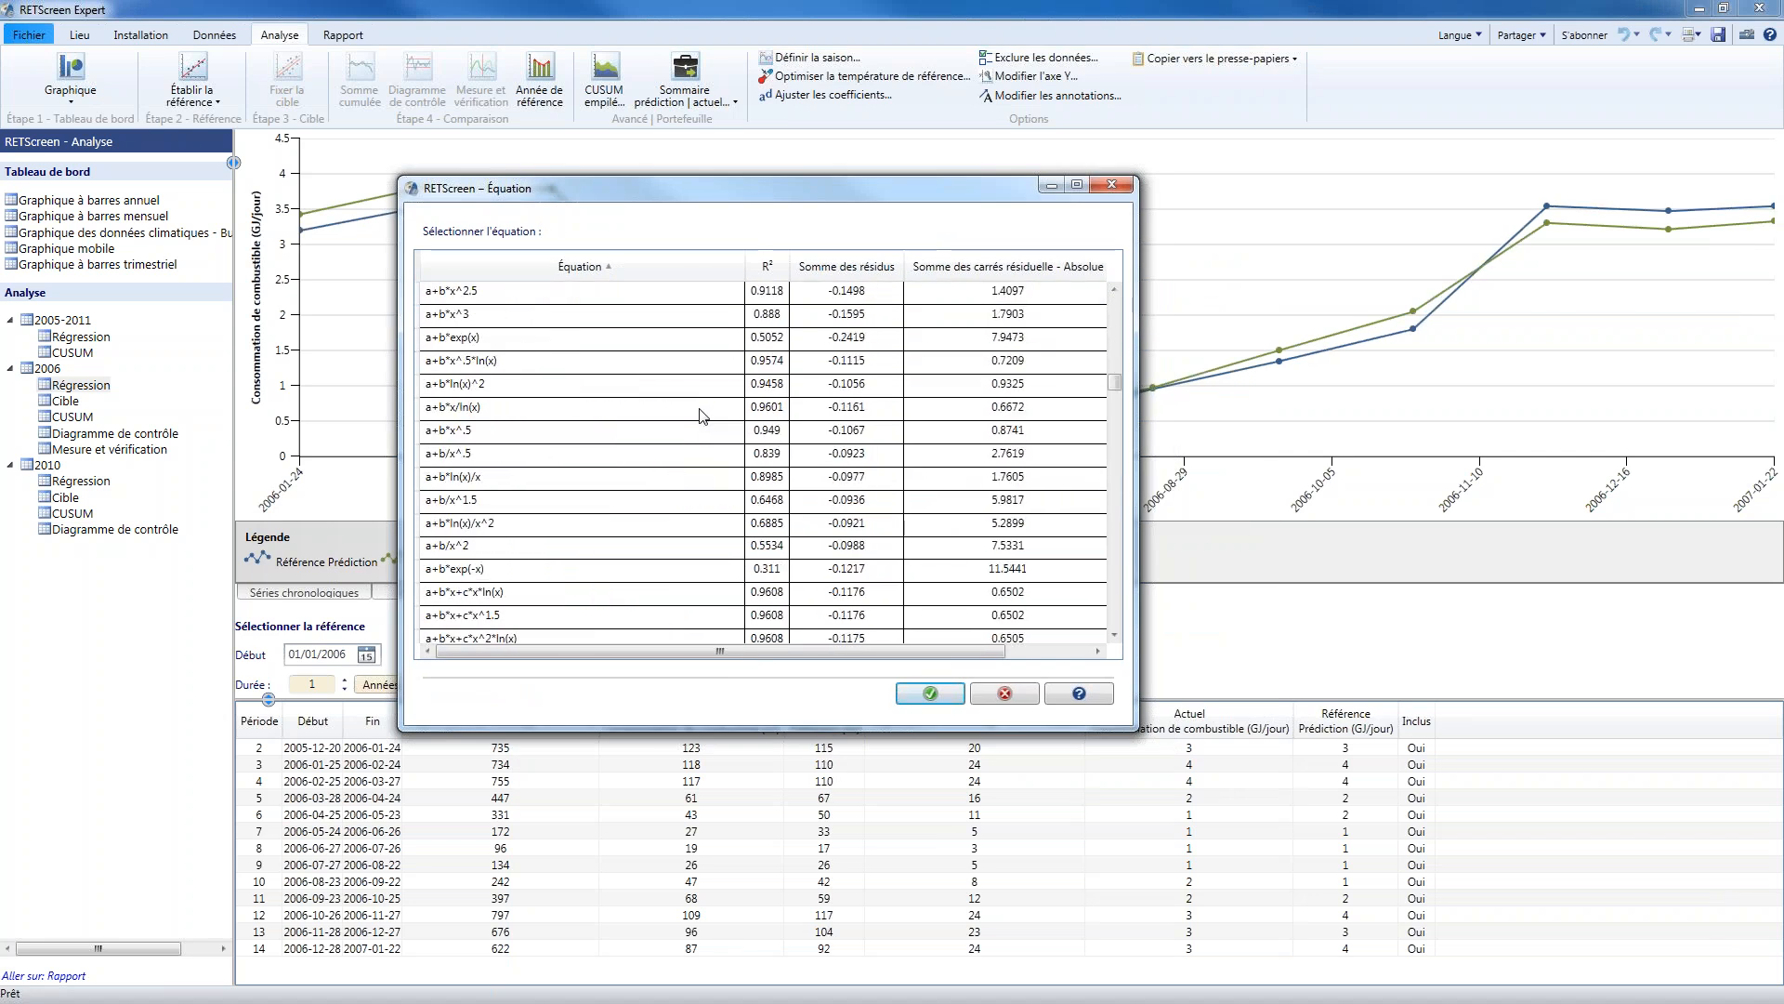
scroll(701, 418, down, 4)
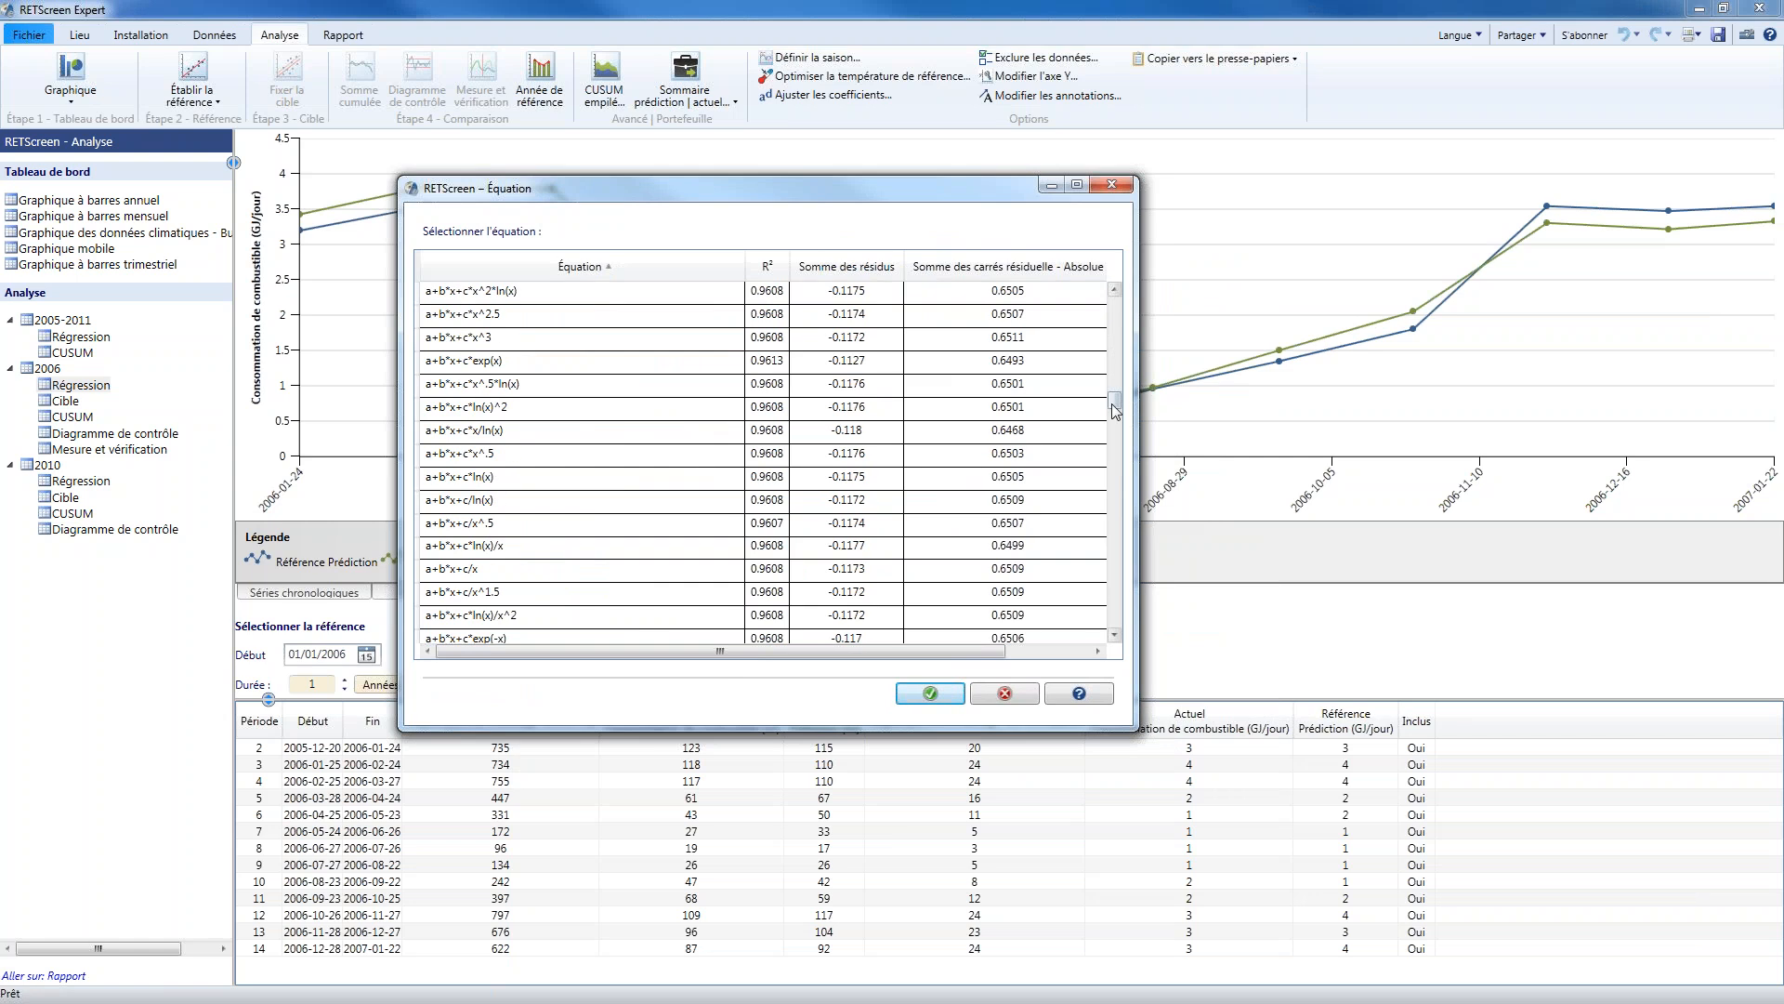
drag(1115, 409, 1107, 287)
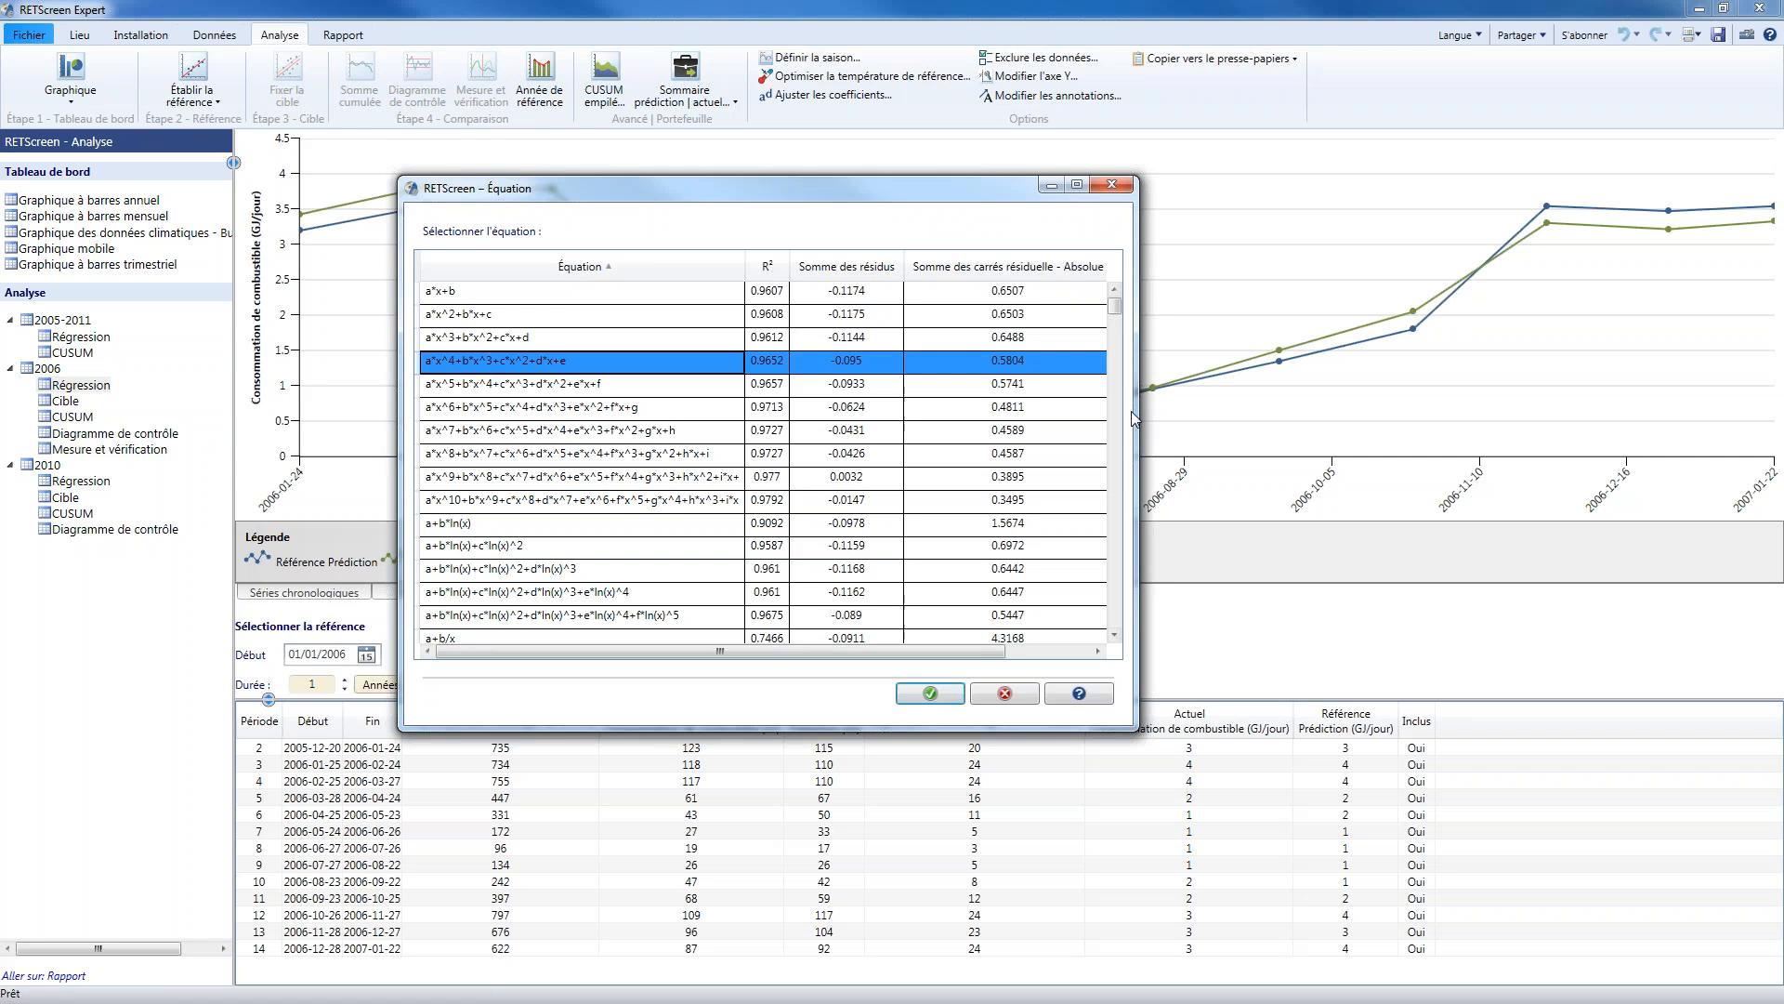
Compare the fits of a*x+b and a*x^5+b*x^4+c*x^3+d*x^2+e*x+f for the 2006 regression without changing the chosen equation
drag(1135, 419, 1295, 419)
click(863, 289)
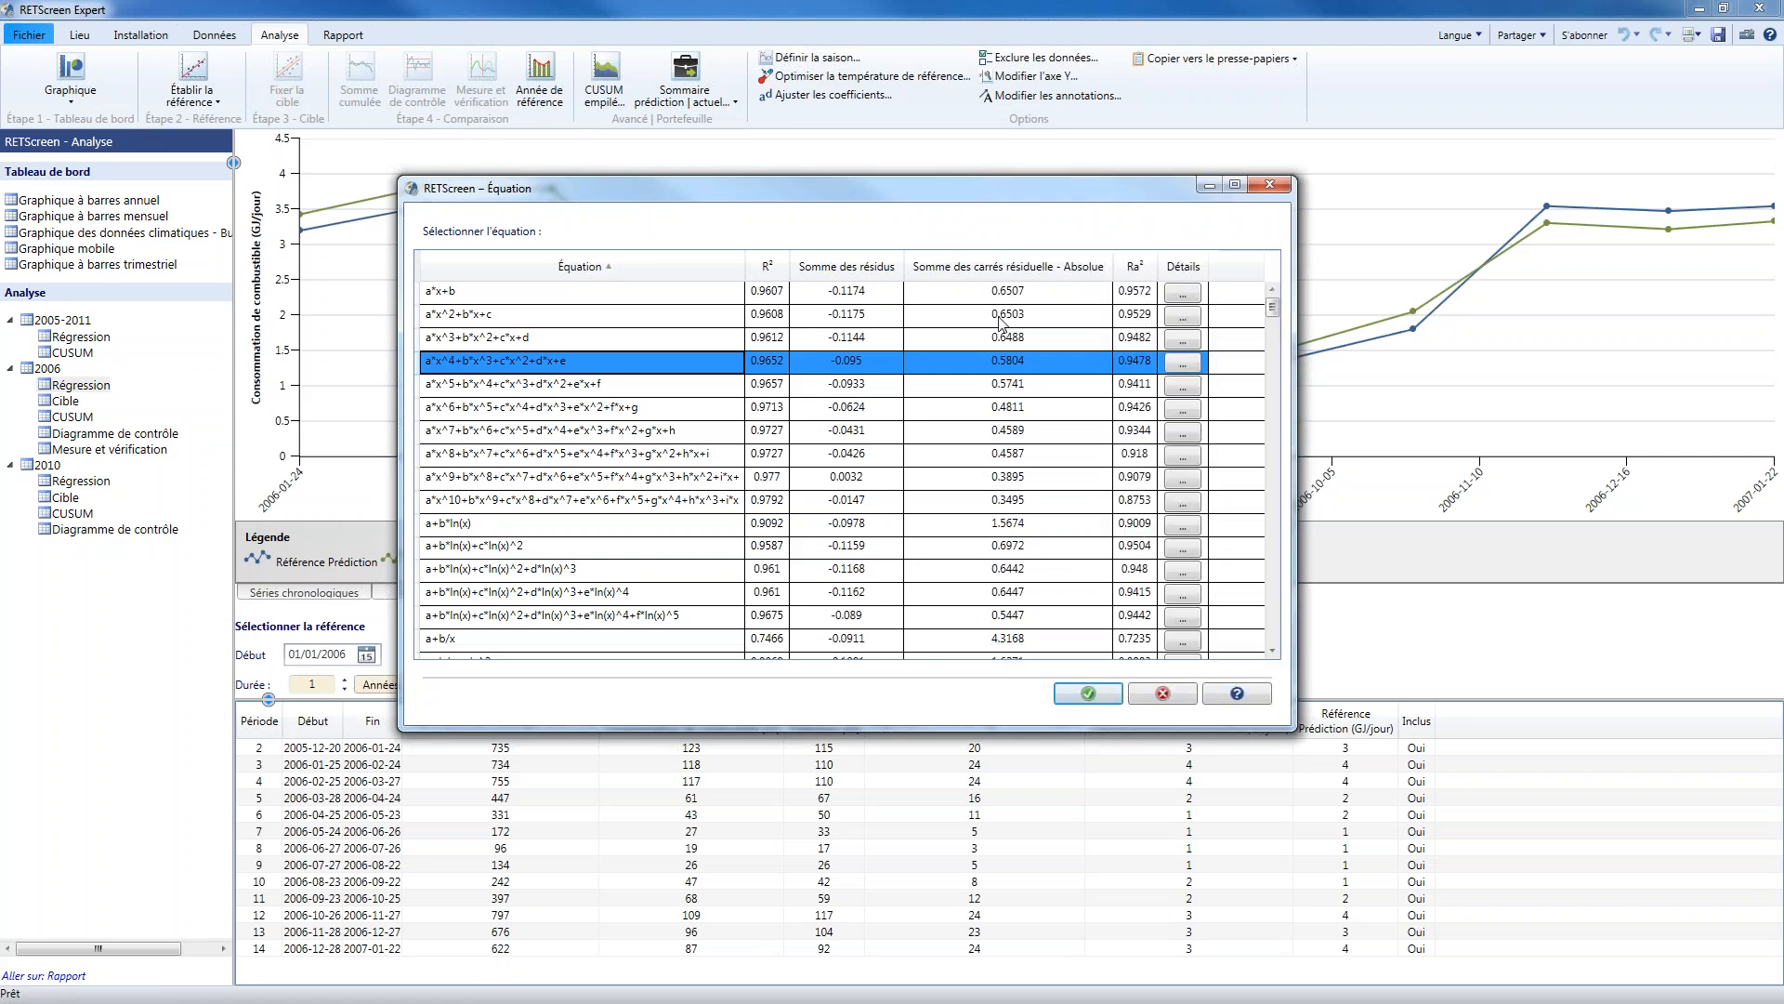
click(602, 381)
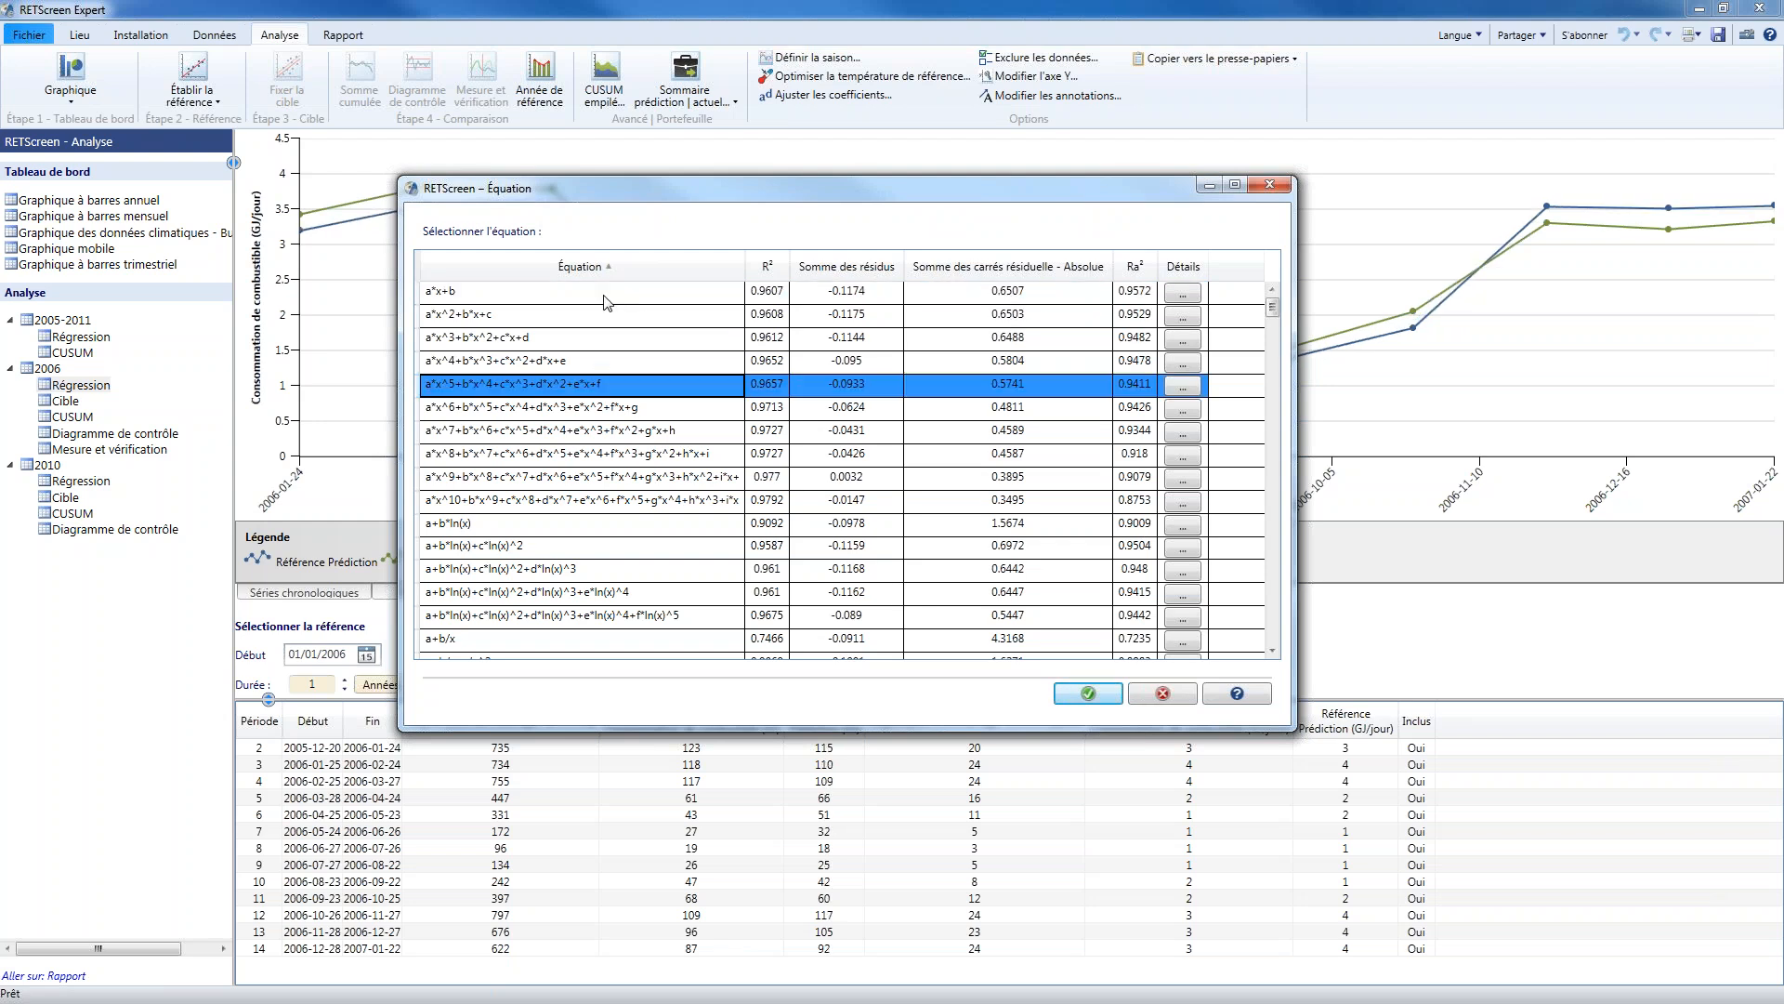
click(604, 295)
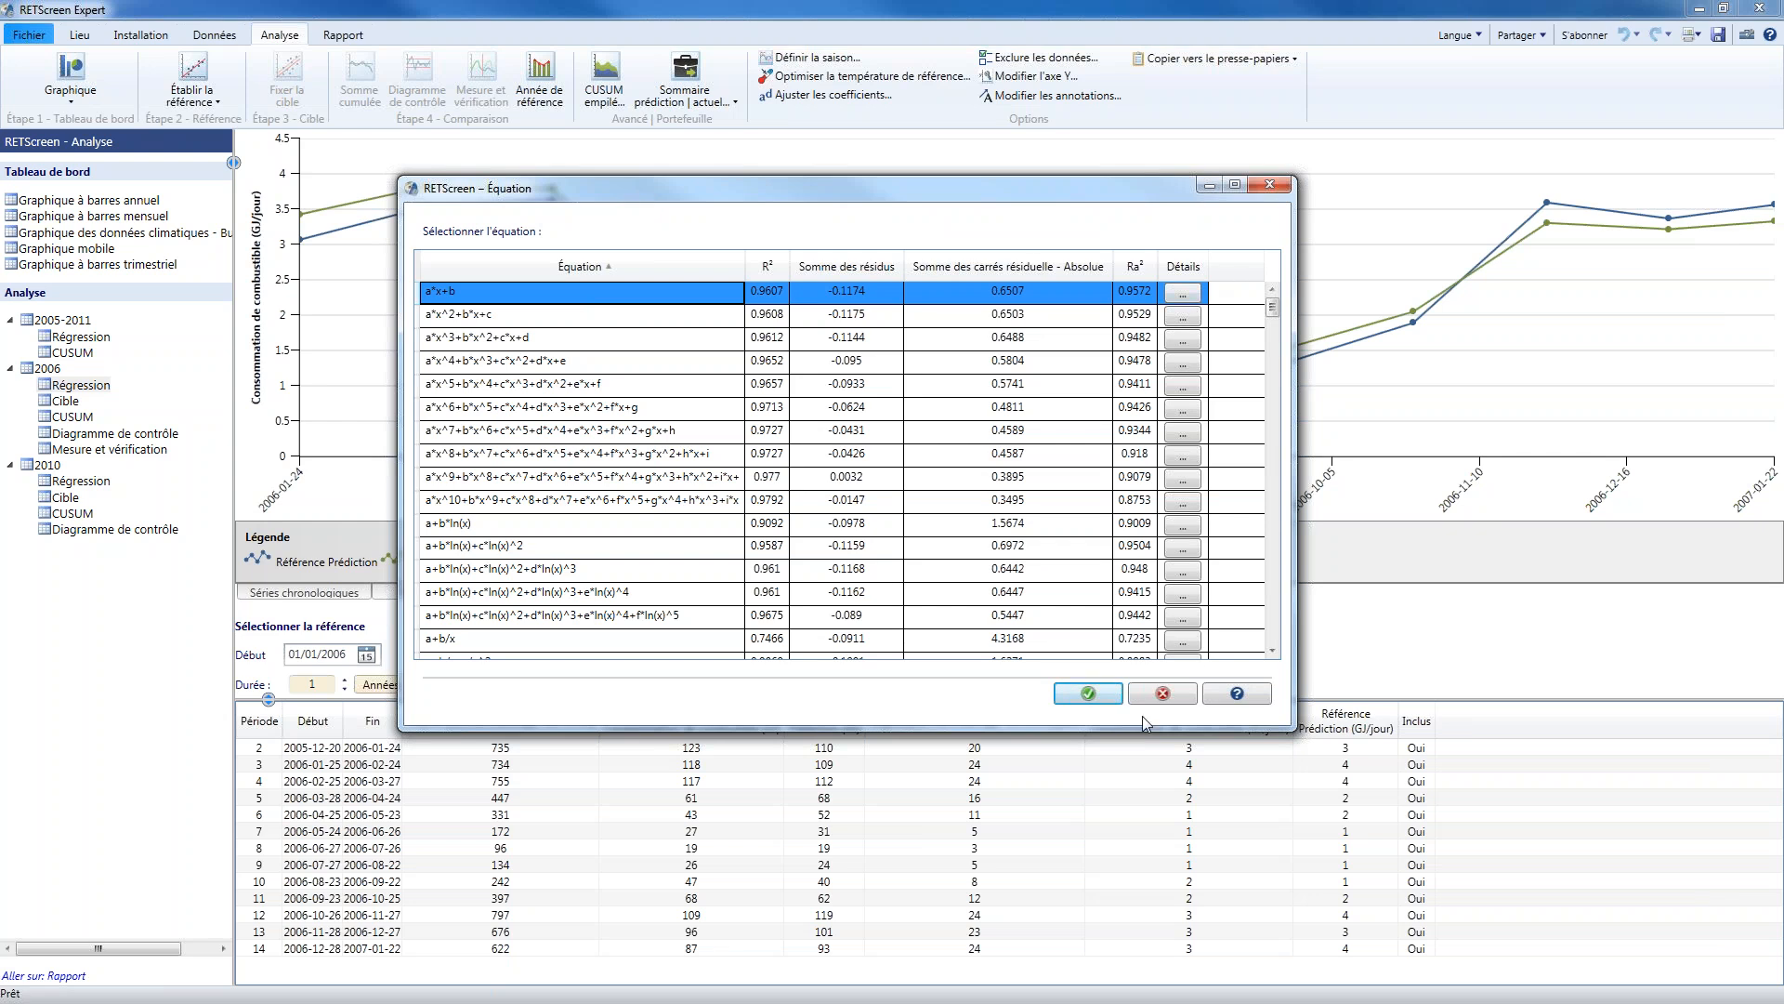
click(1167, 700)
click(1167, 700)
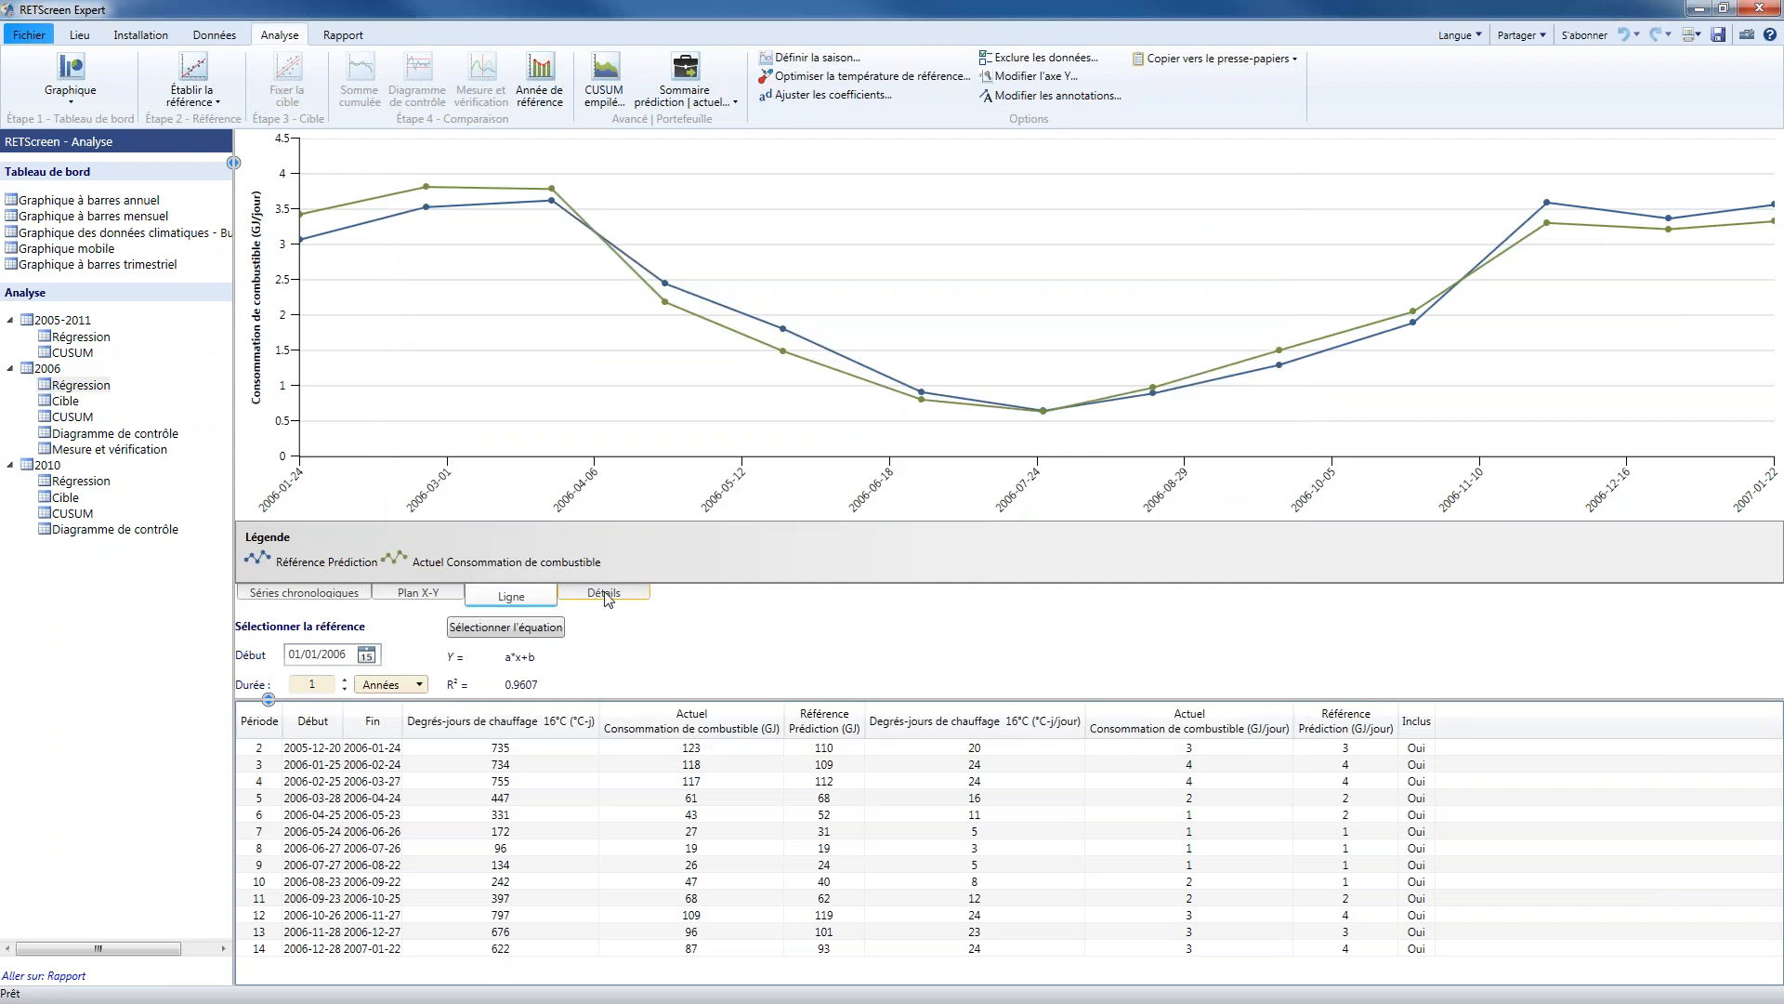
Review the 2006 regression's detailed statistics and its user-defined coefficient settings without changing them
click(606, 599)
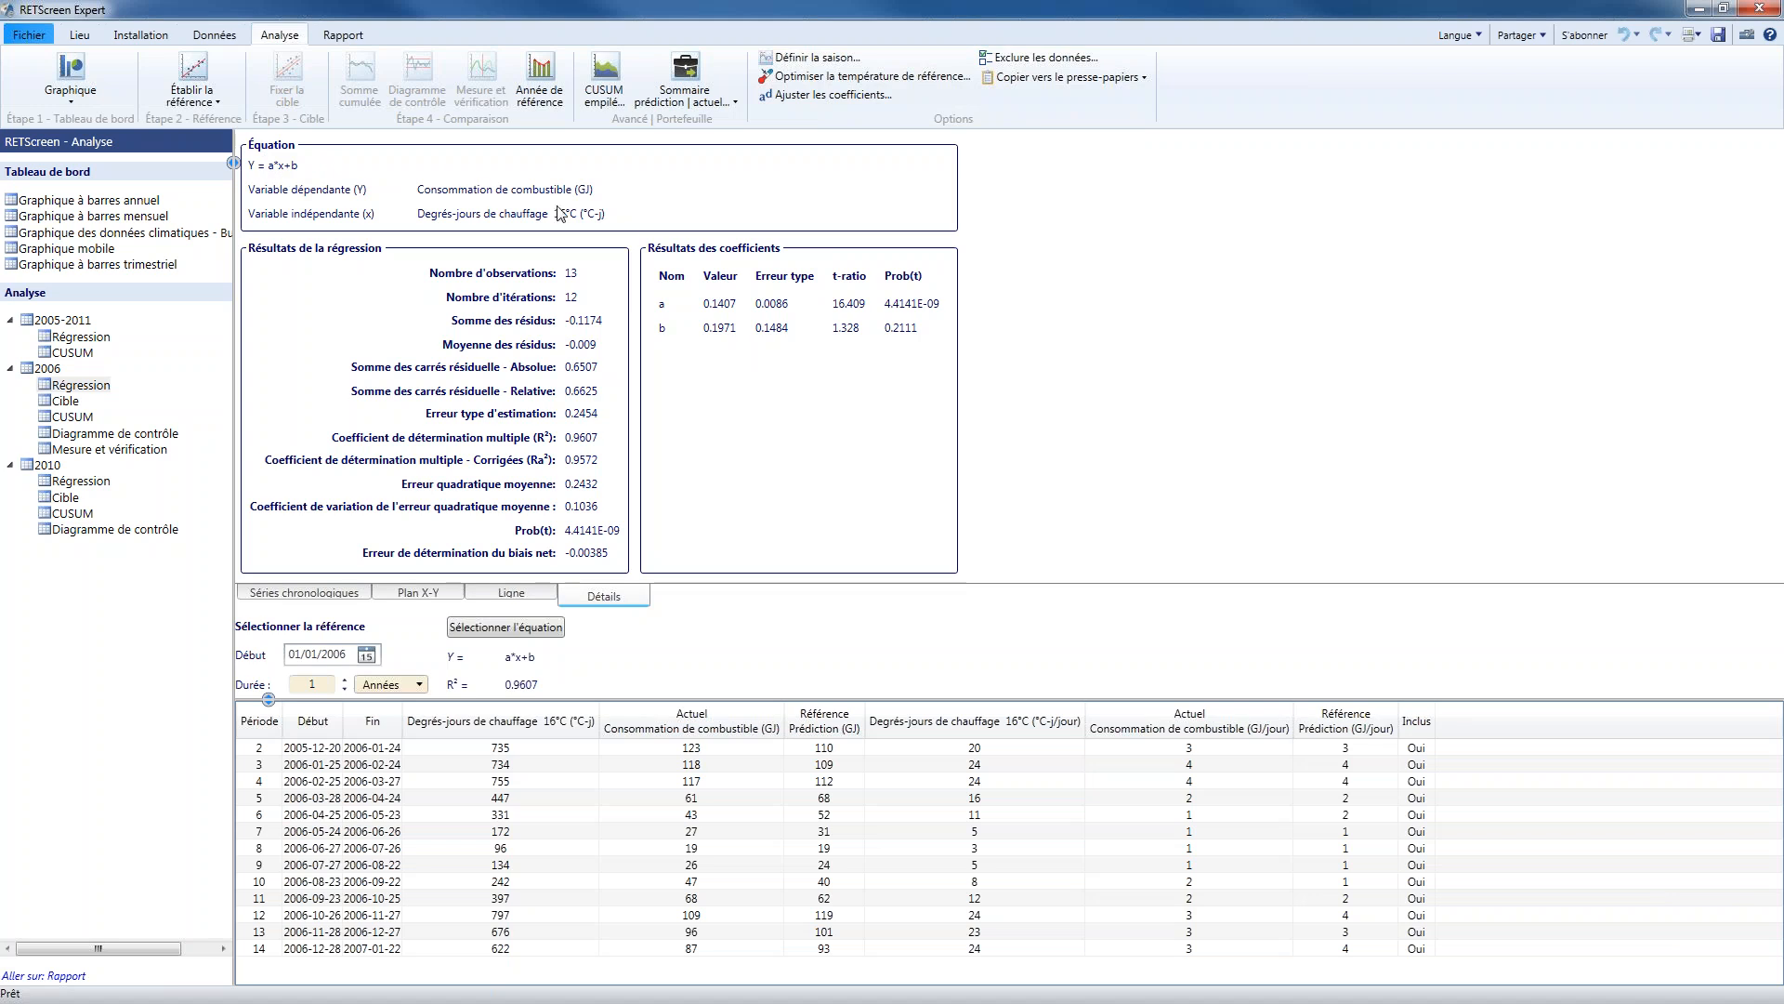
click(797, 96)
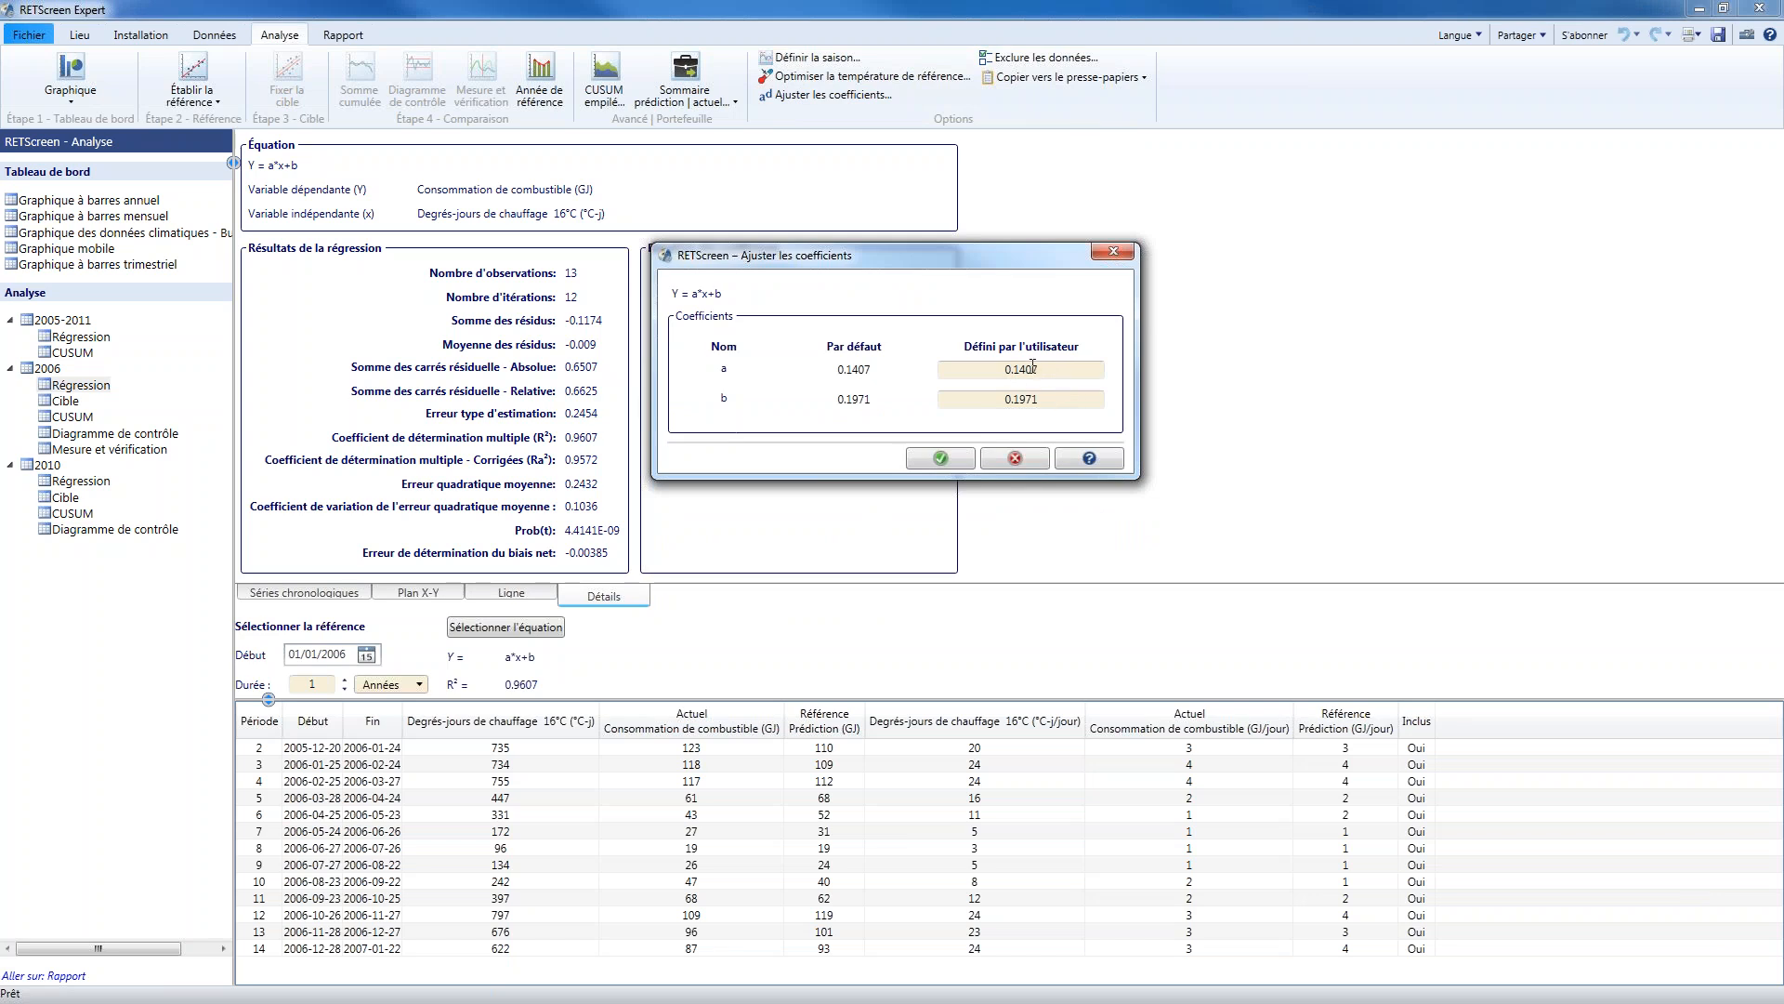
click(1014, 458)
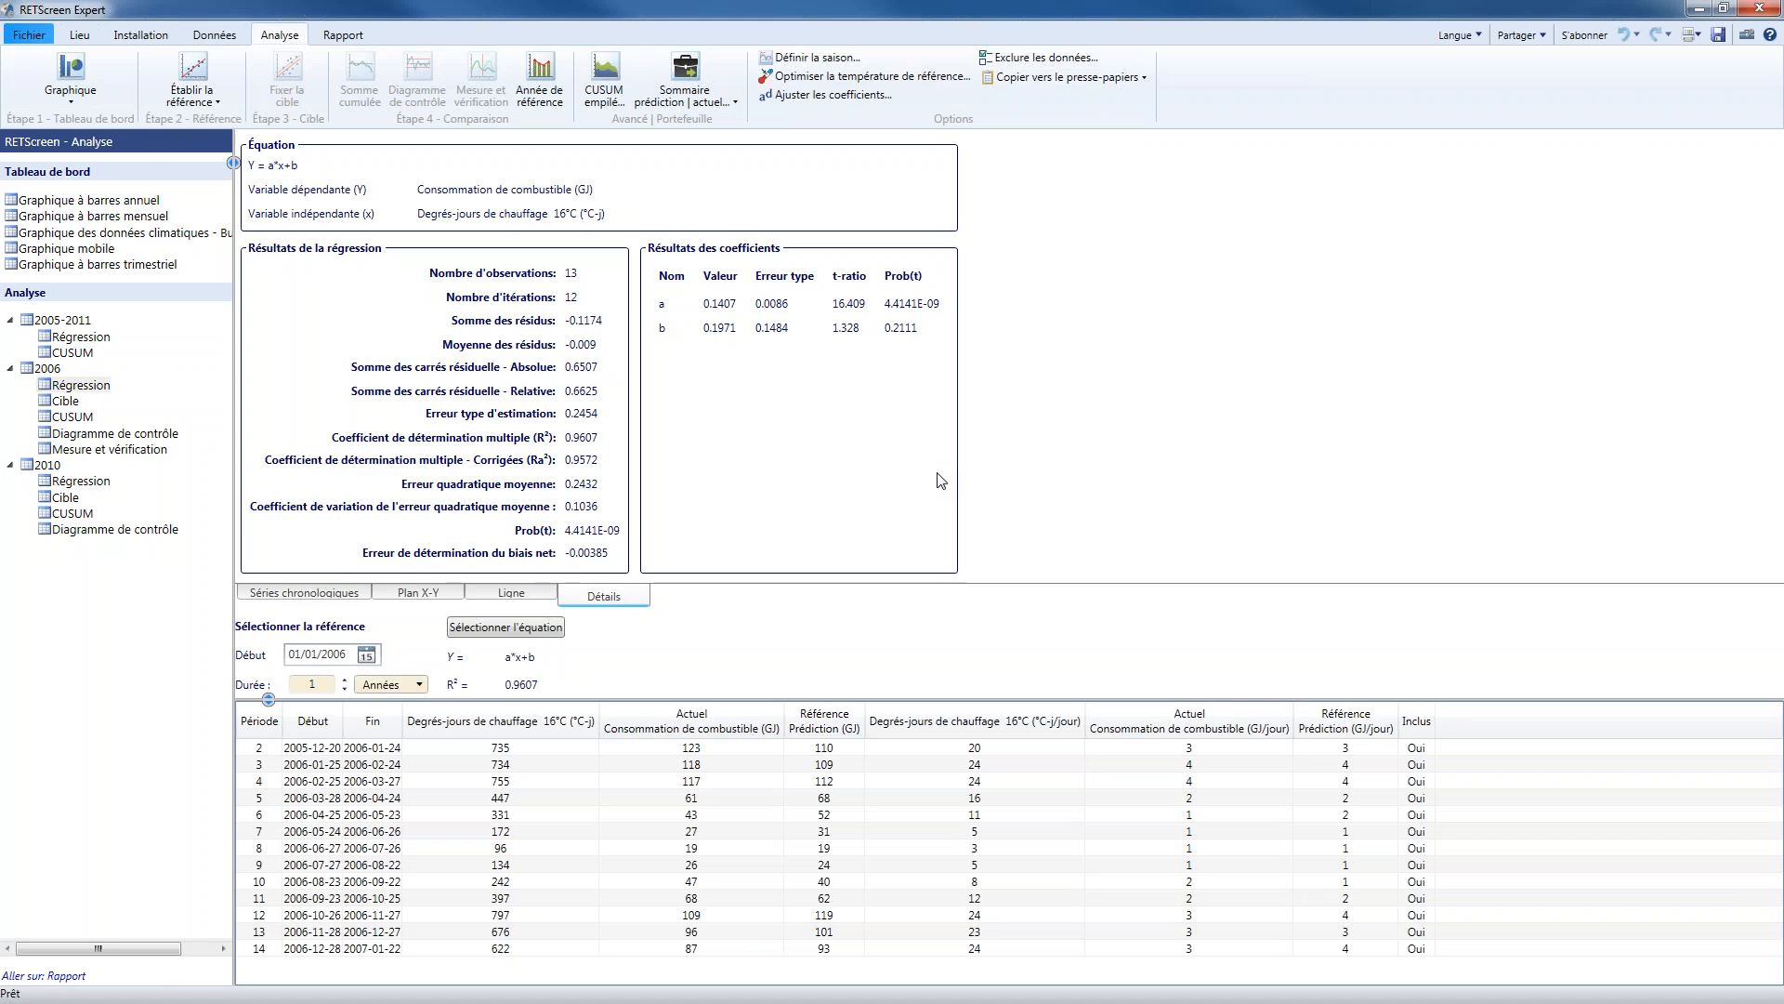
click(83, 387)
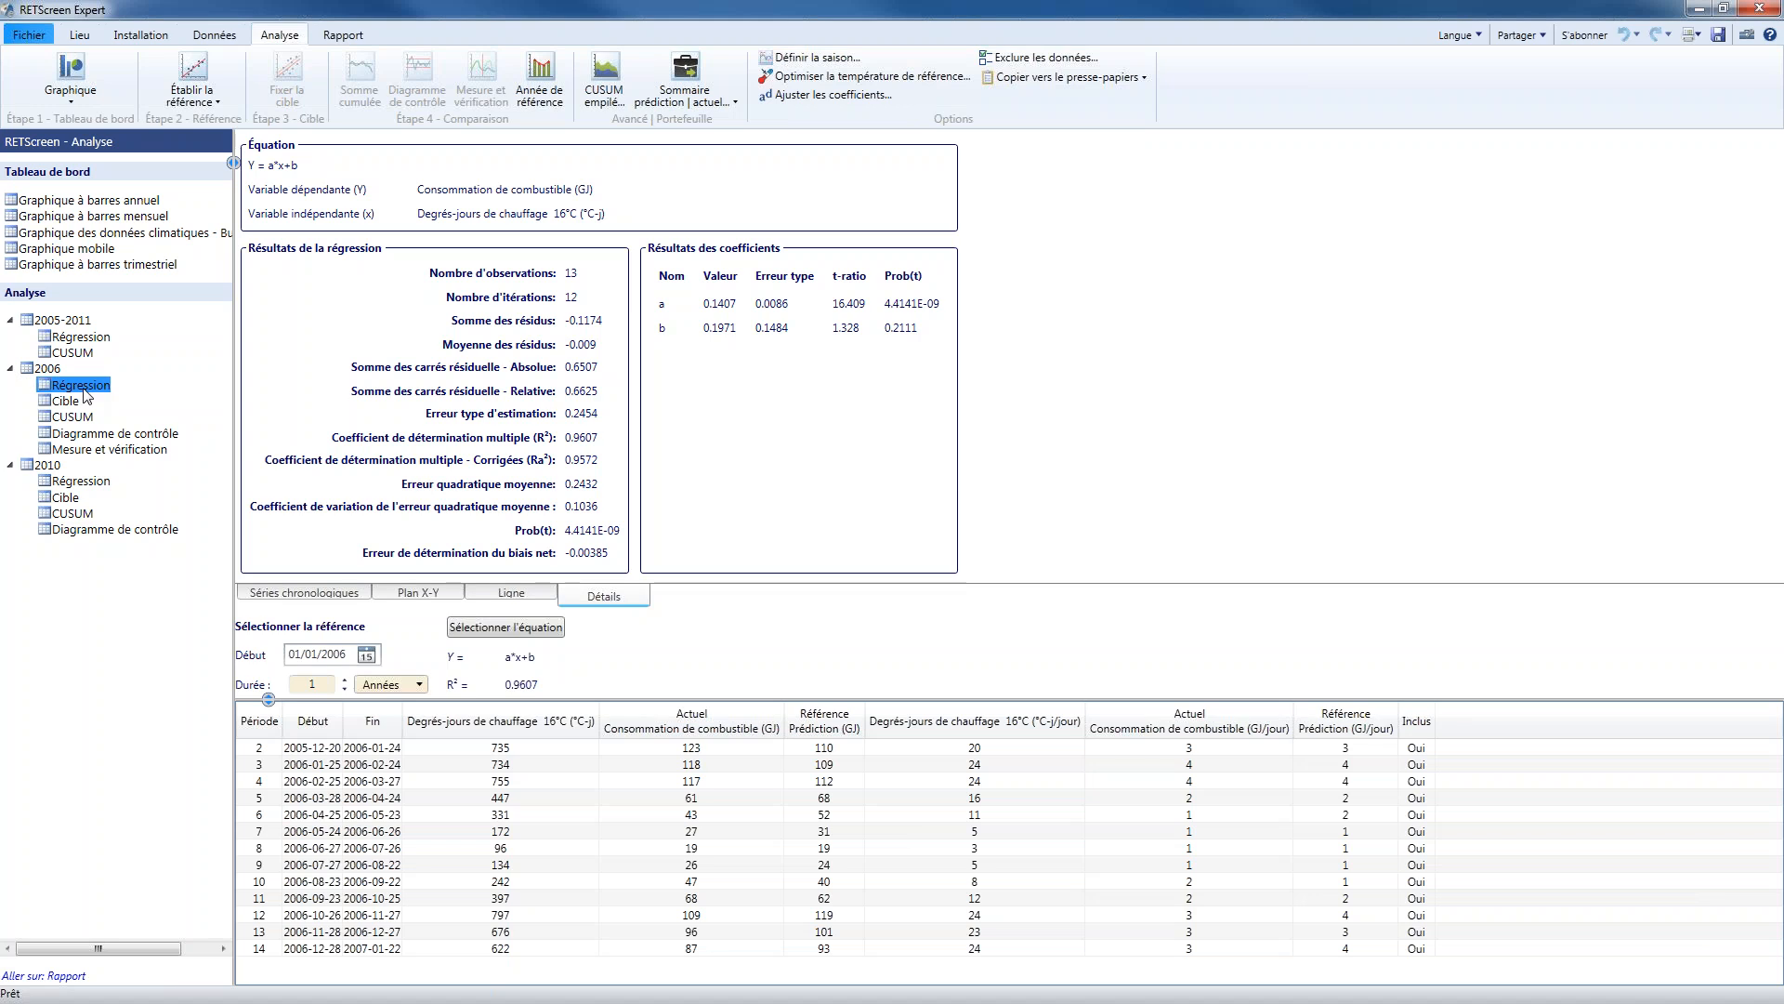
Review the natural gas consumption data table down to its last period
click(213, 36)
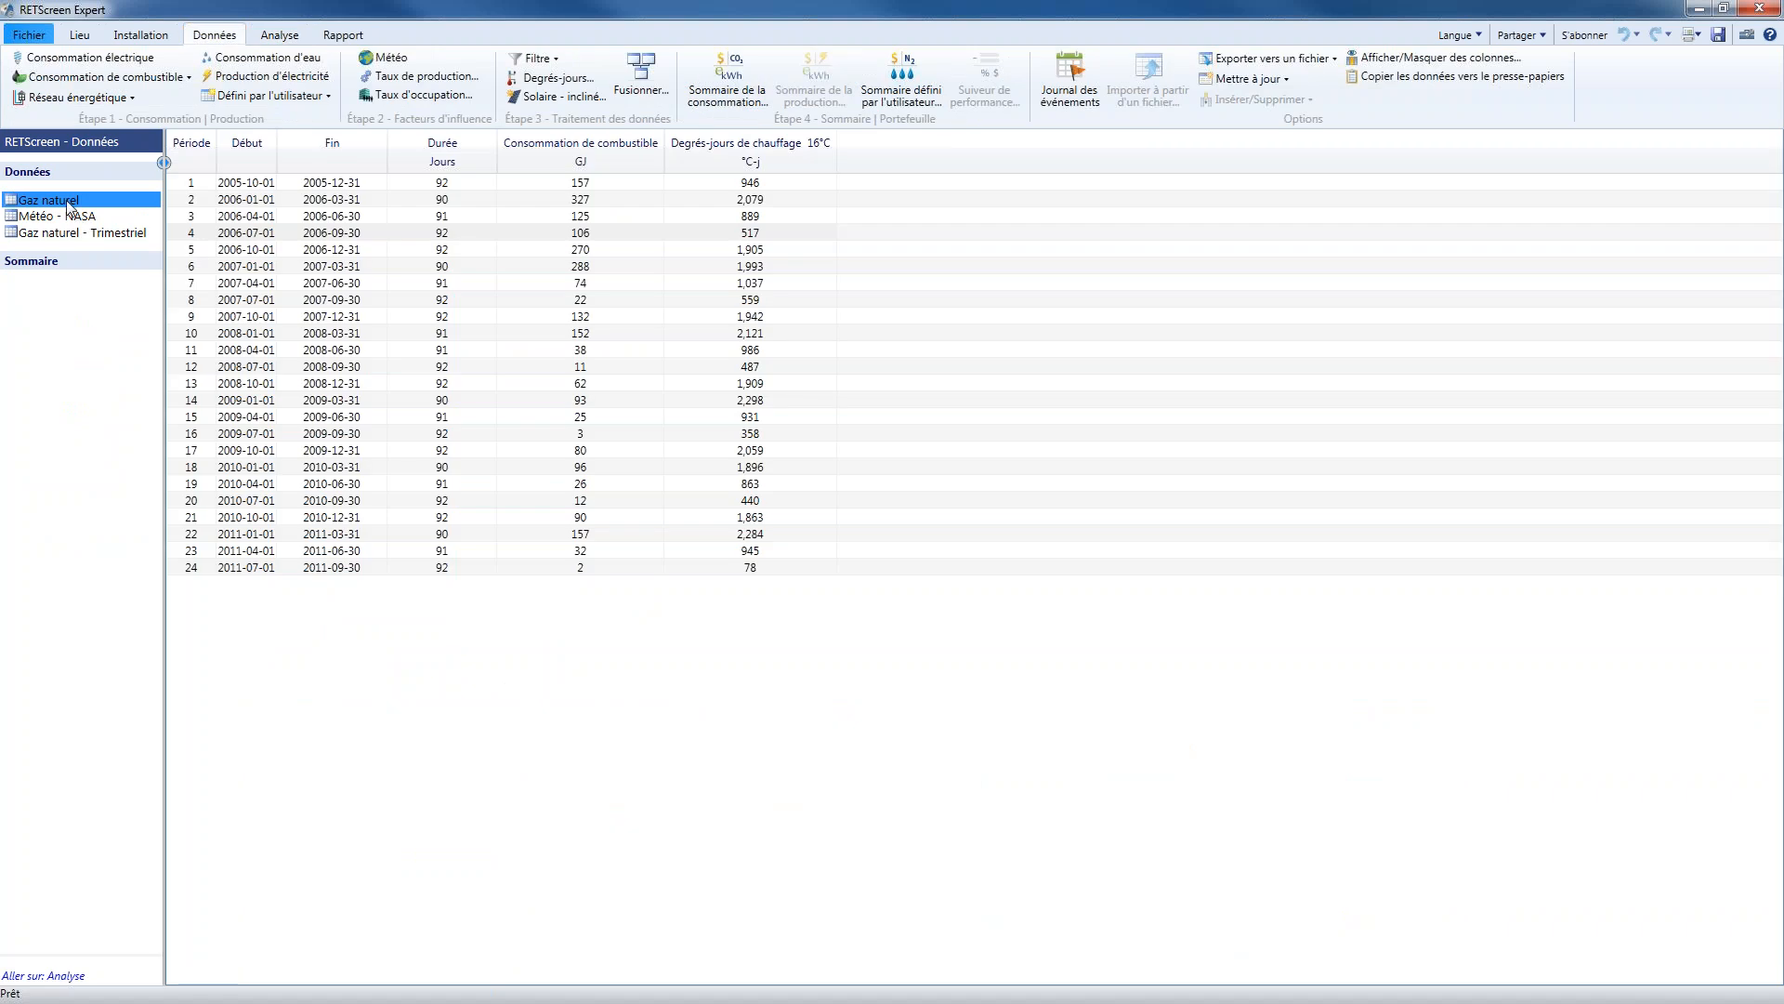
click(66, 202)
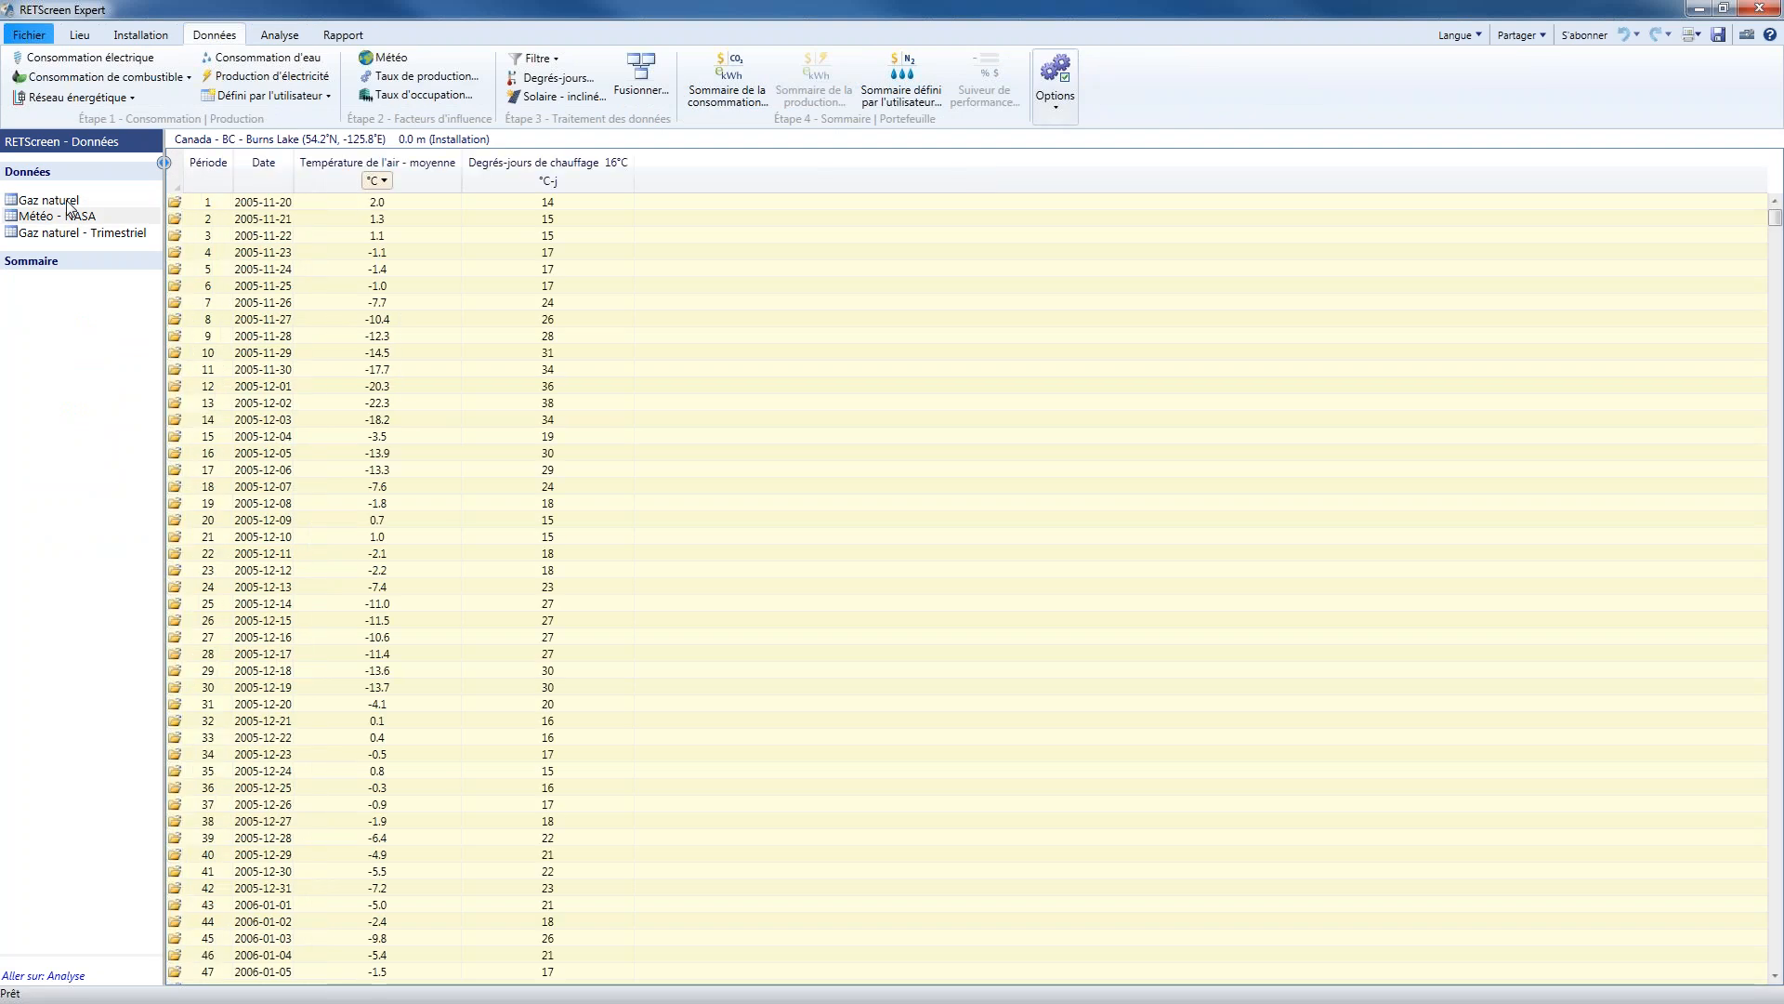
click(68, 204)
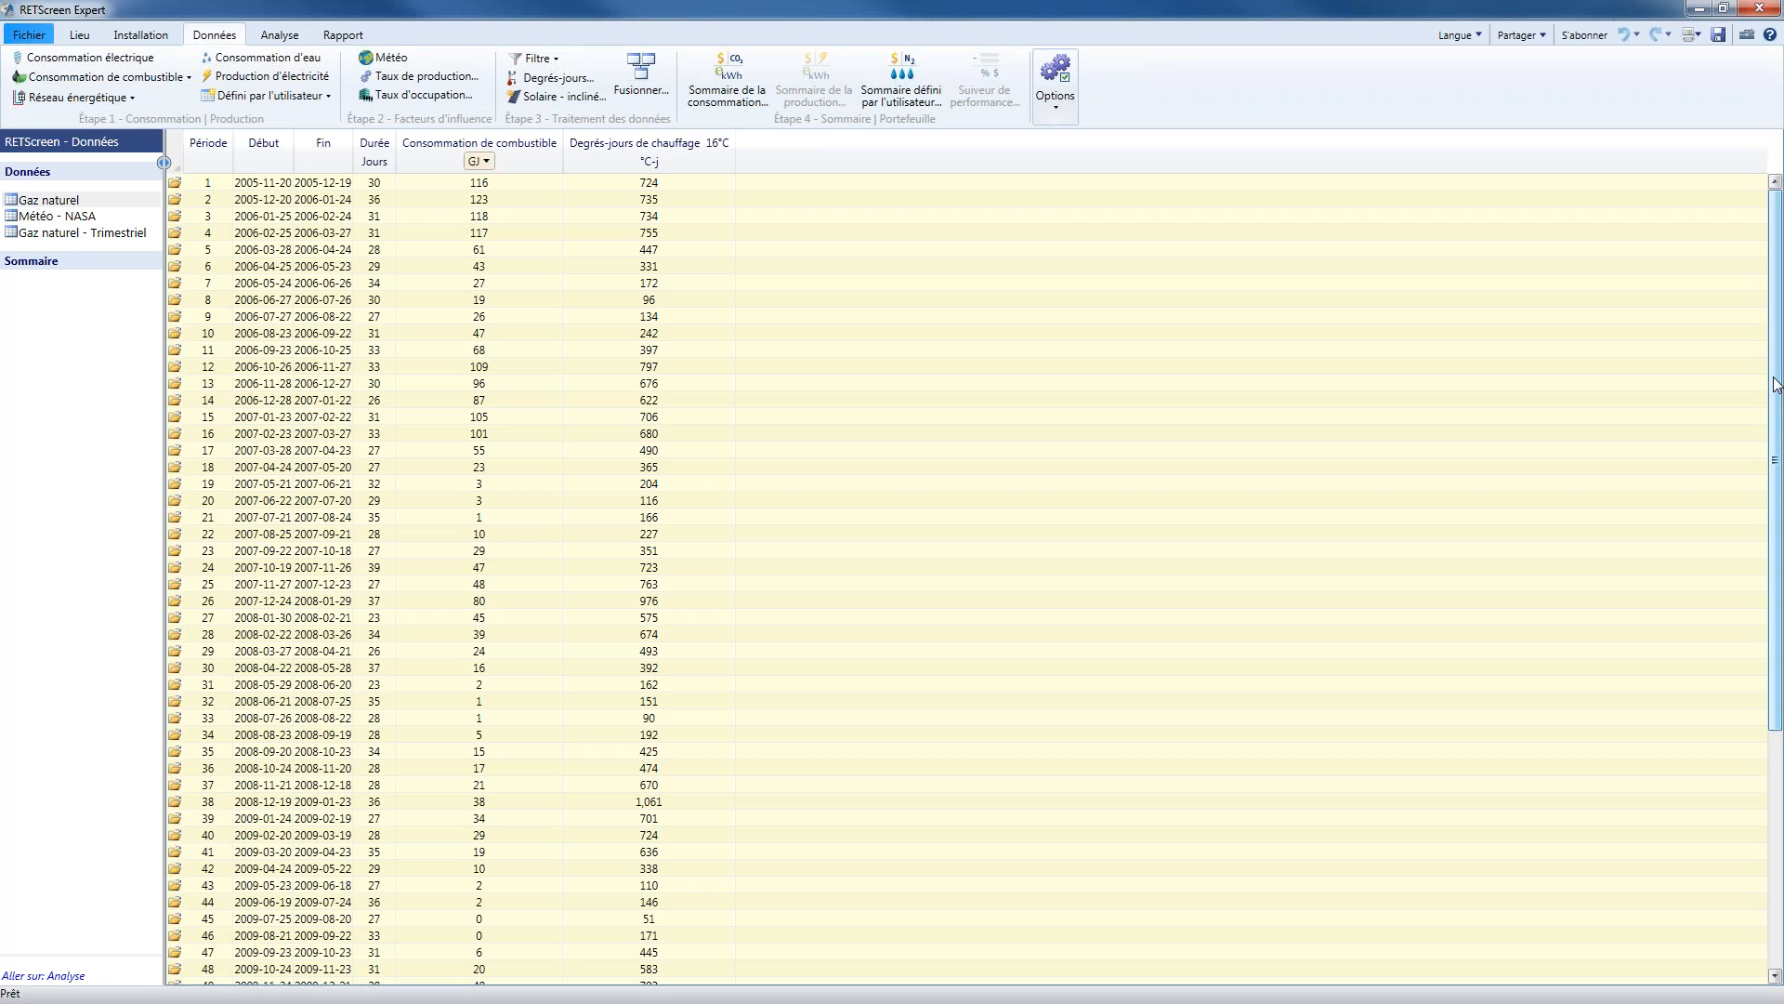
scroll(1768, 461, down, 1)
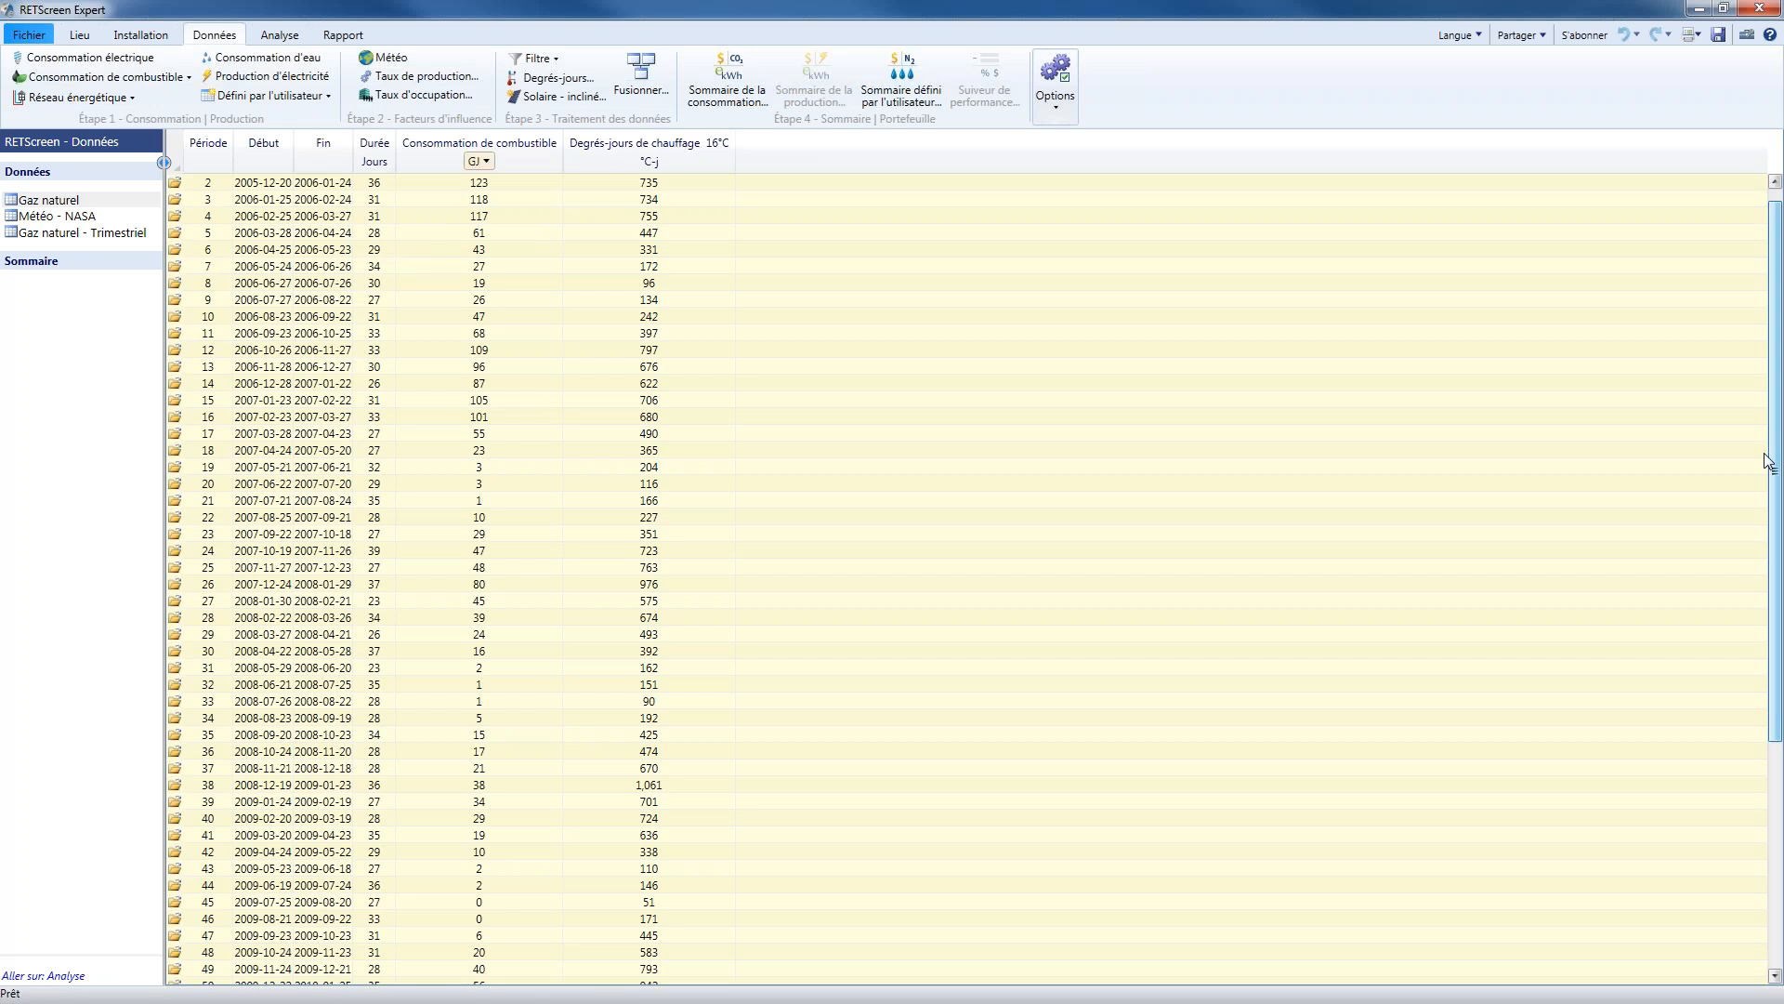
drag(1769, 461, 1770, 690)
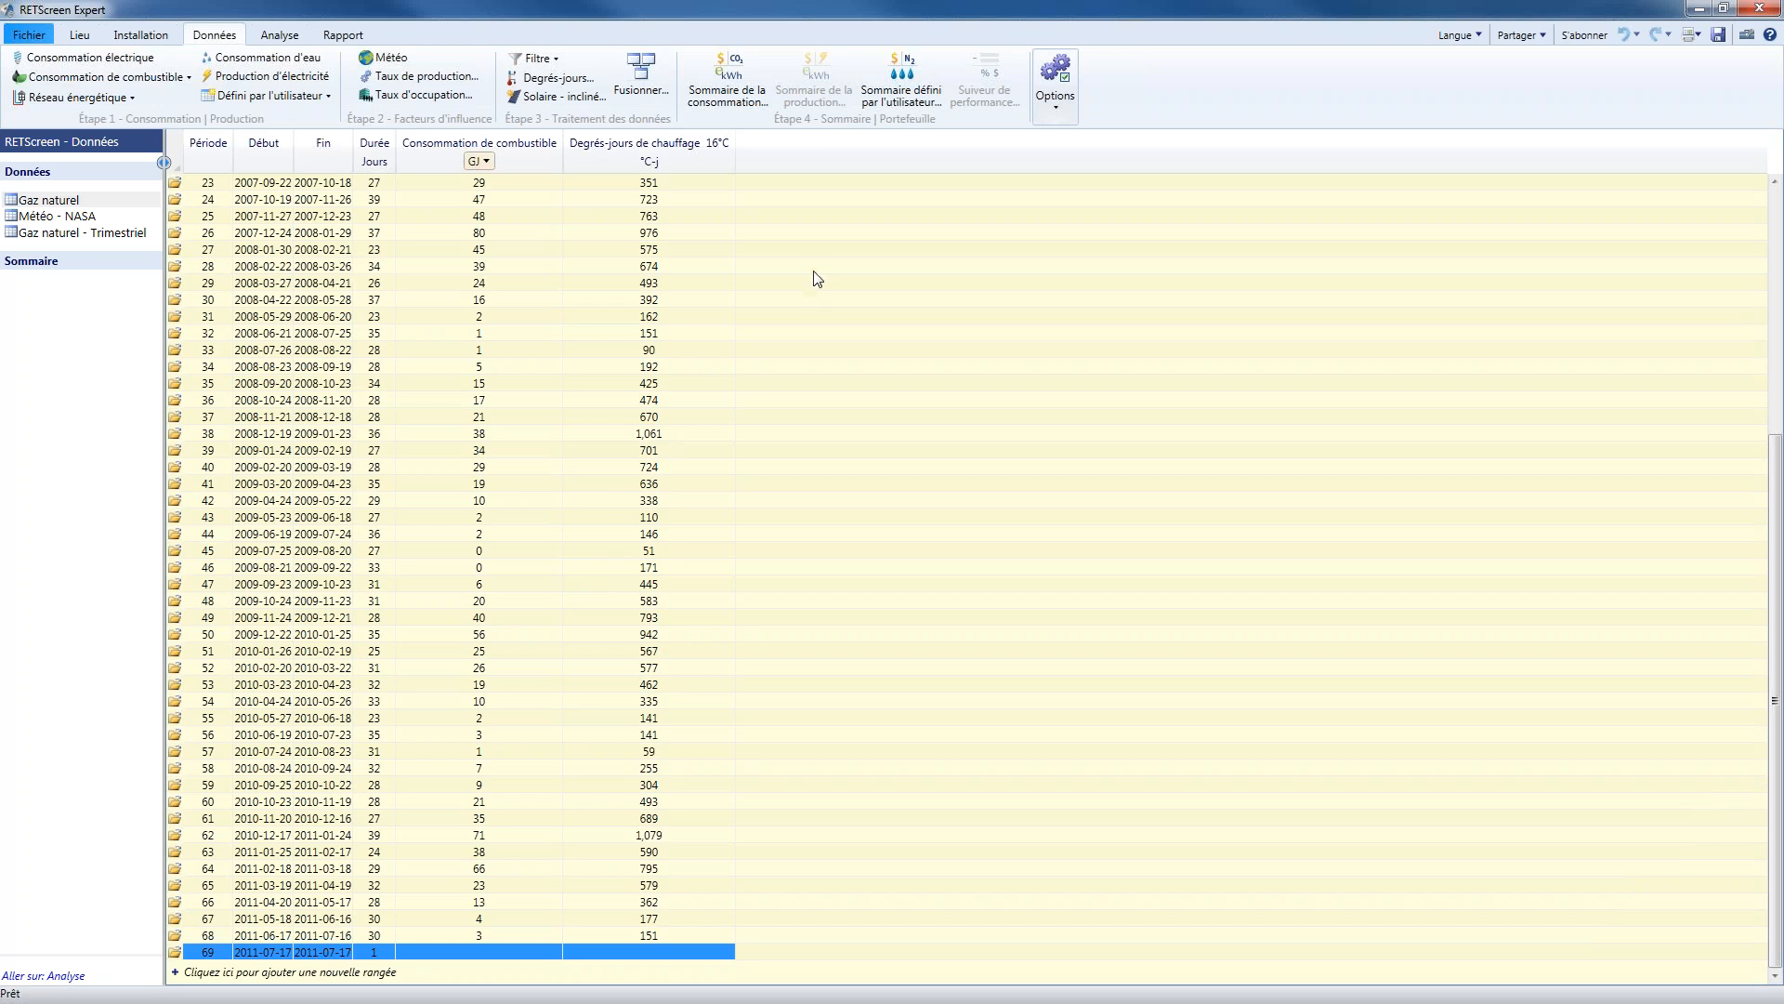
Preview the column mapping for importing the Modele_Chaleur_Institutionnel_Immeuble_Bureaux_Analyse CSV file into the natural gas data, without importing it
click(1058, 110)
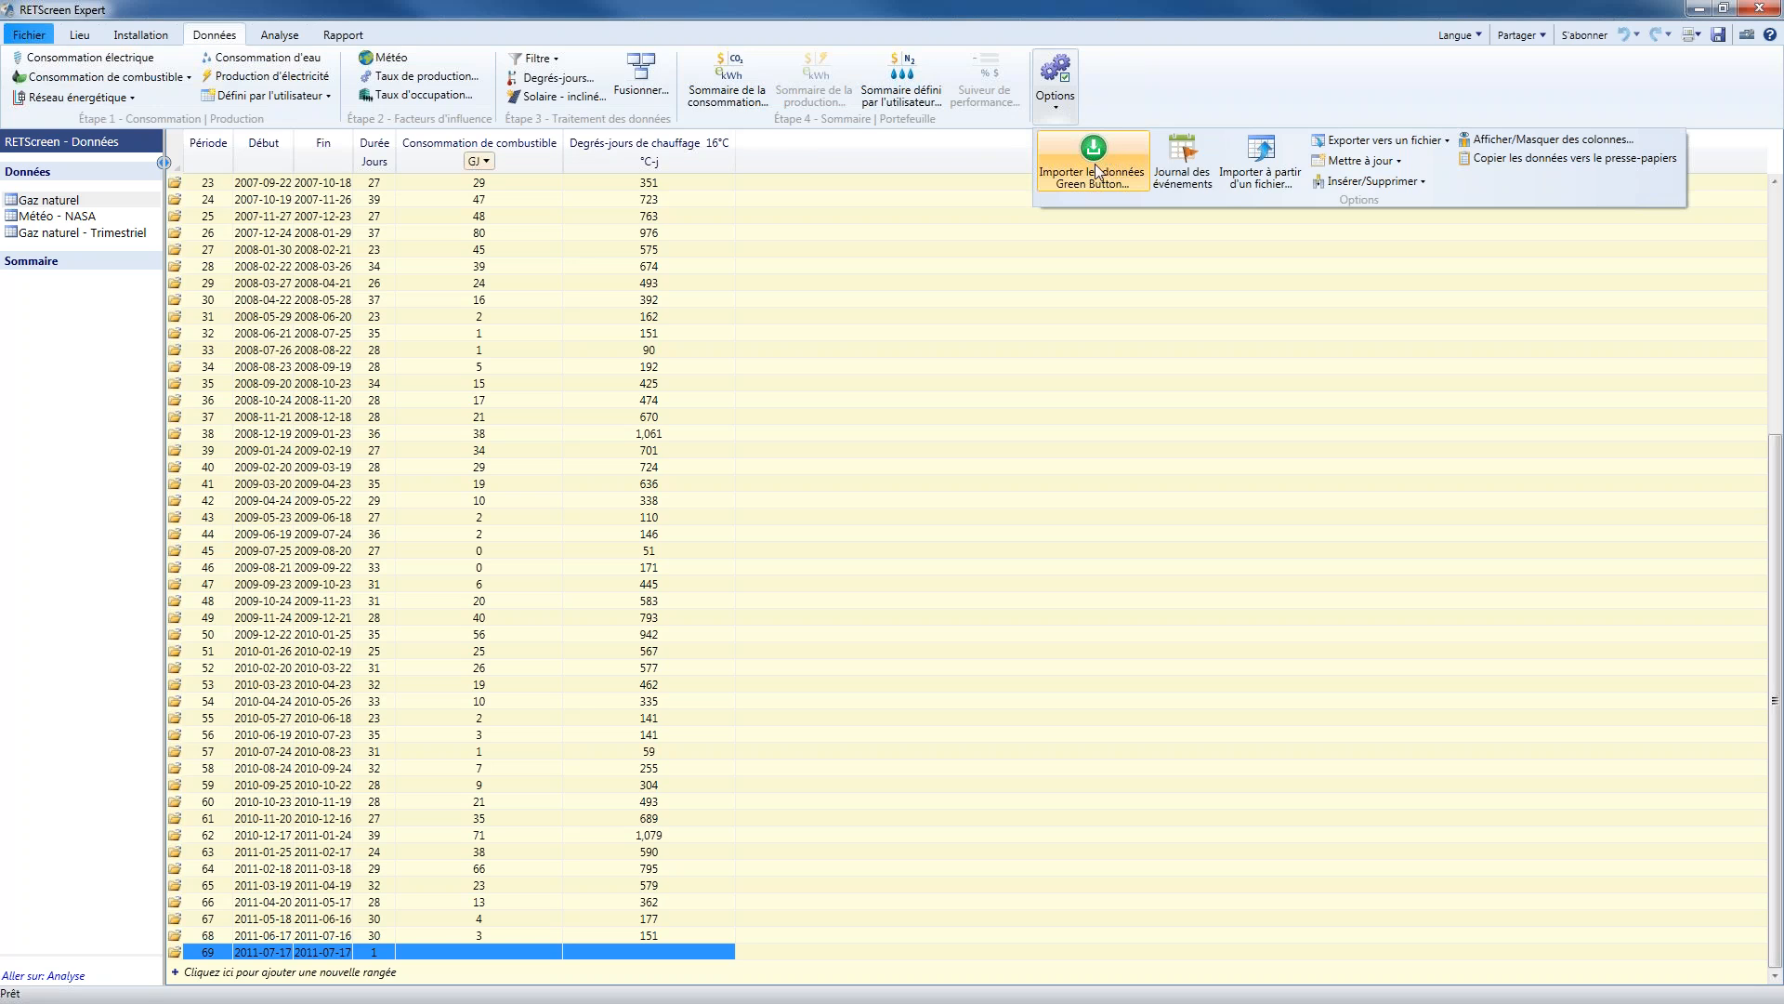
click(1287, 152)
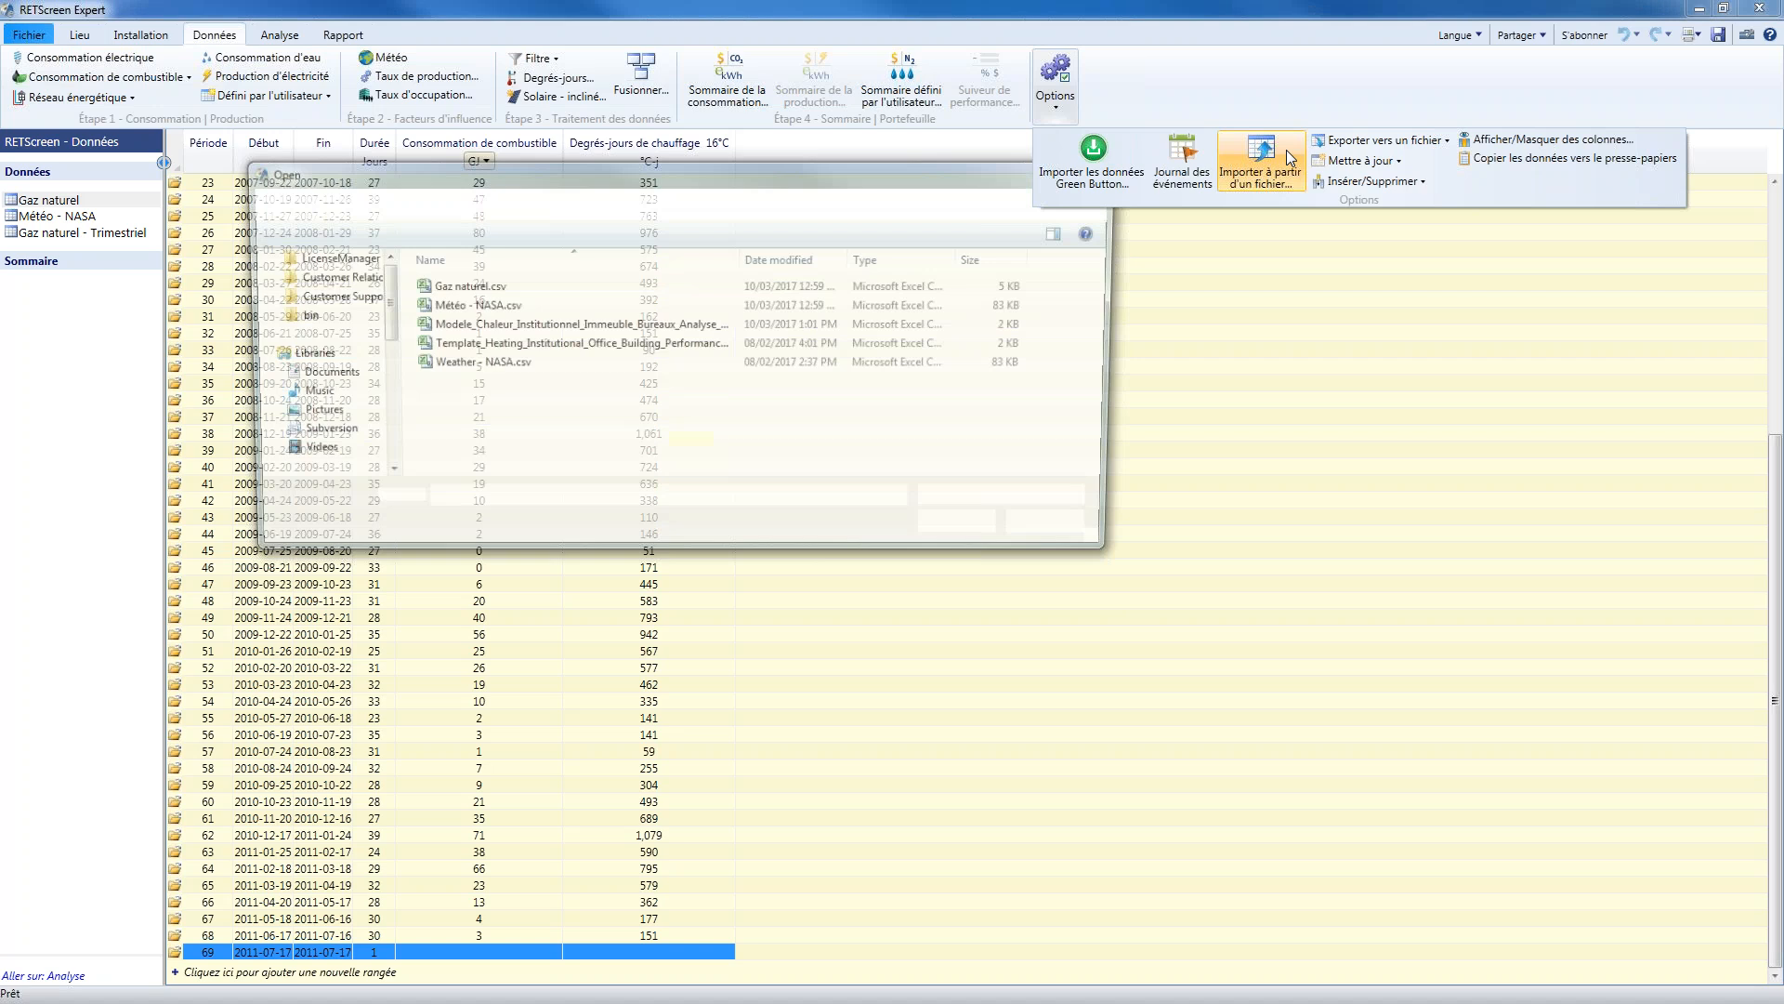
double_click(529, 332)
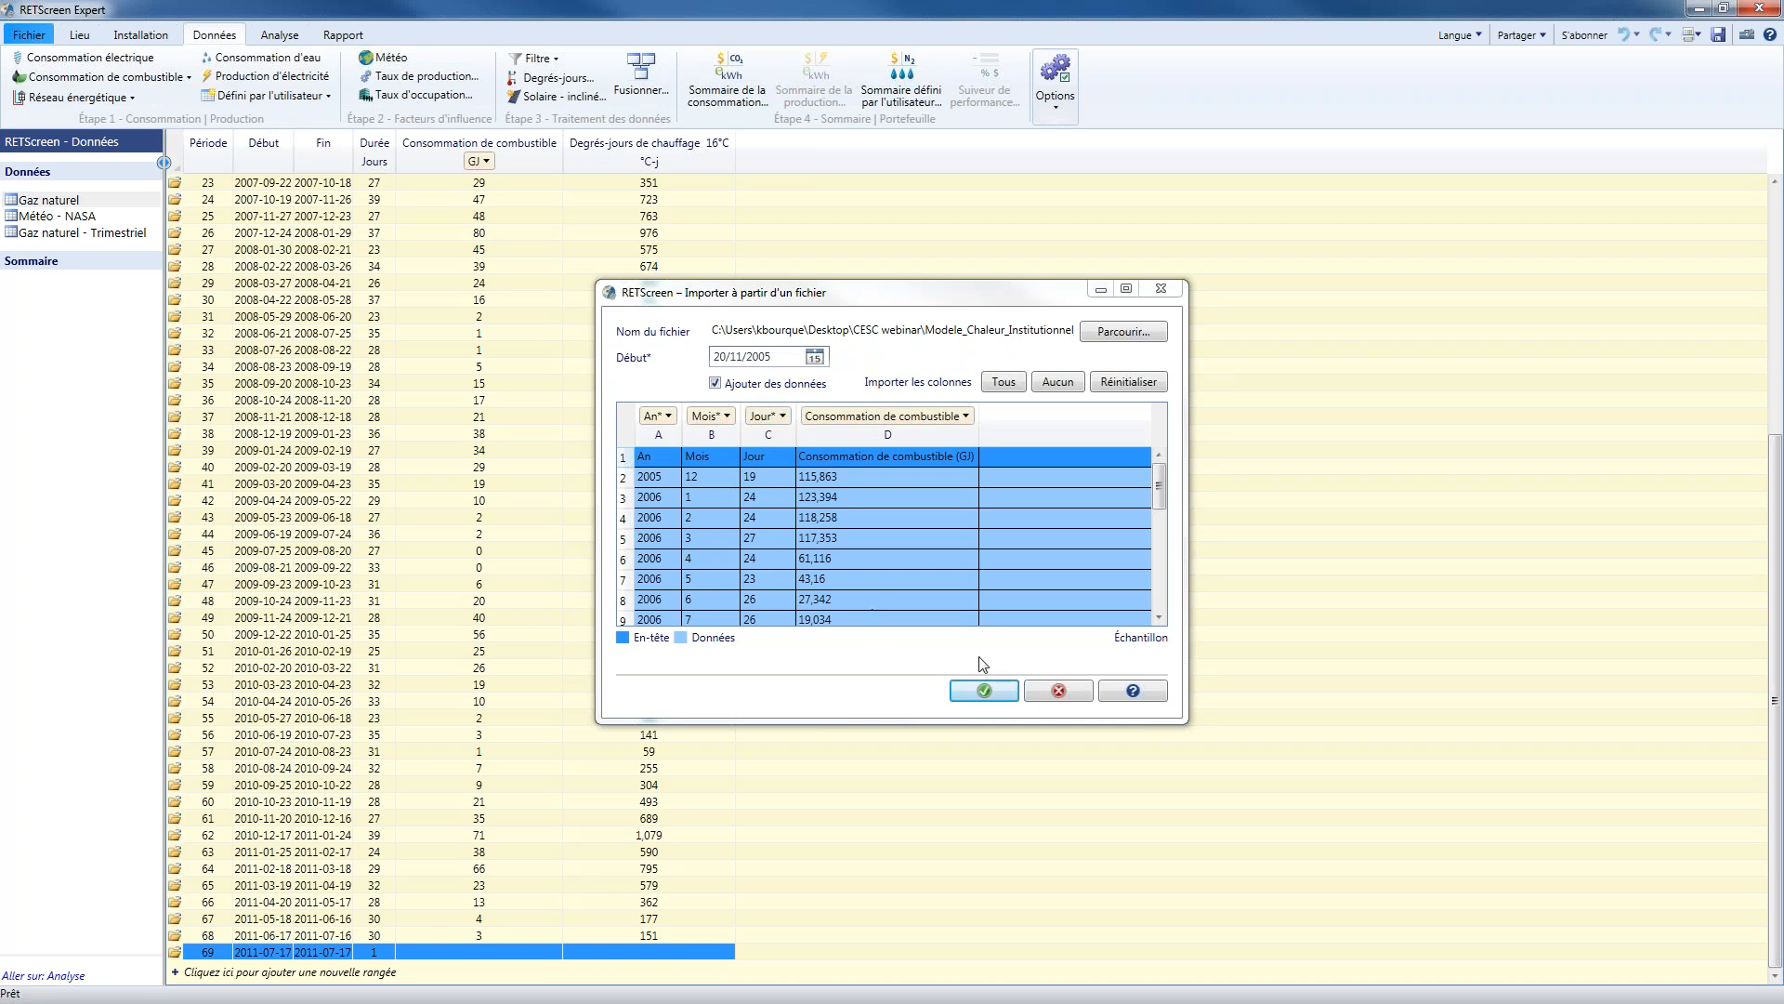
click(1060, 696)
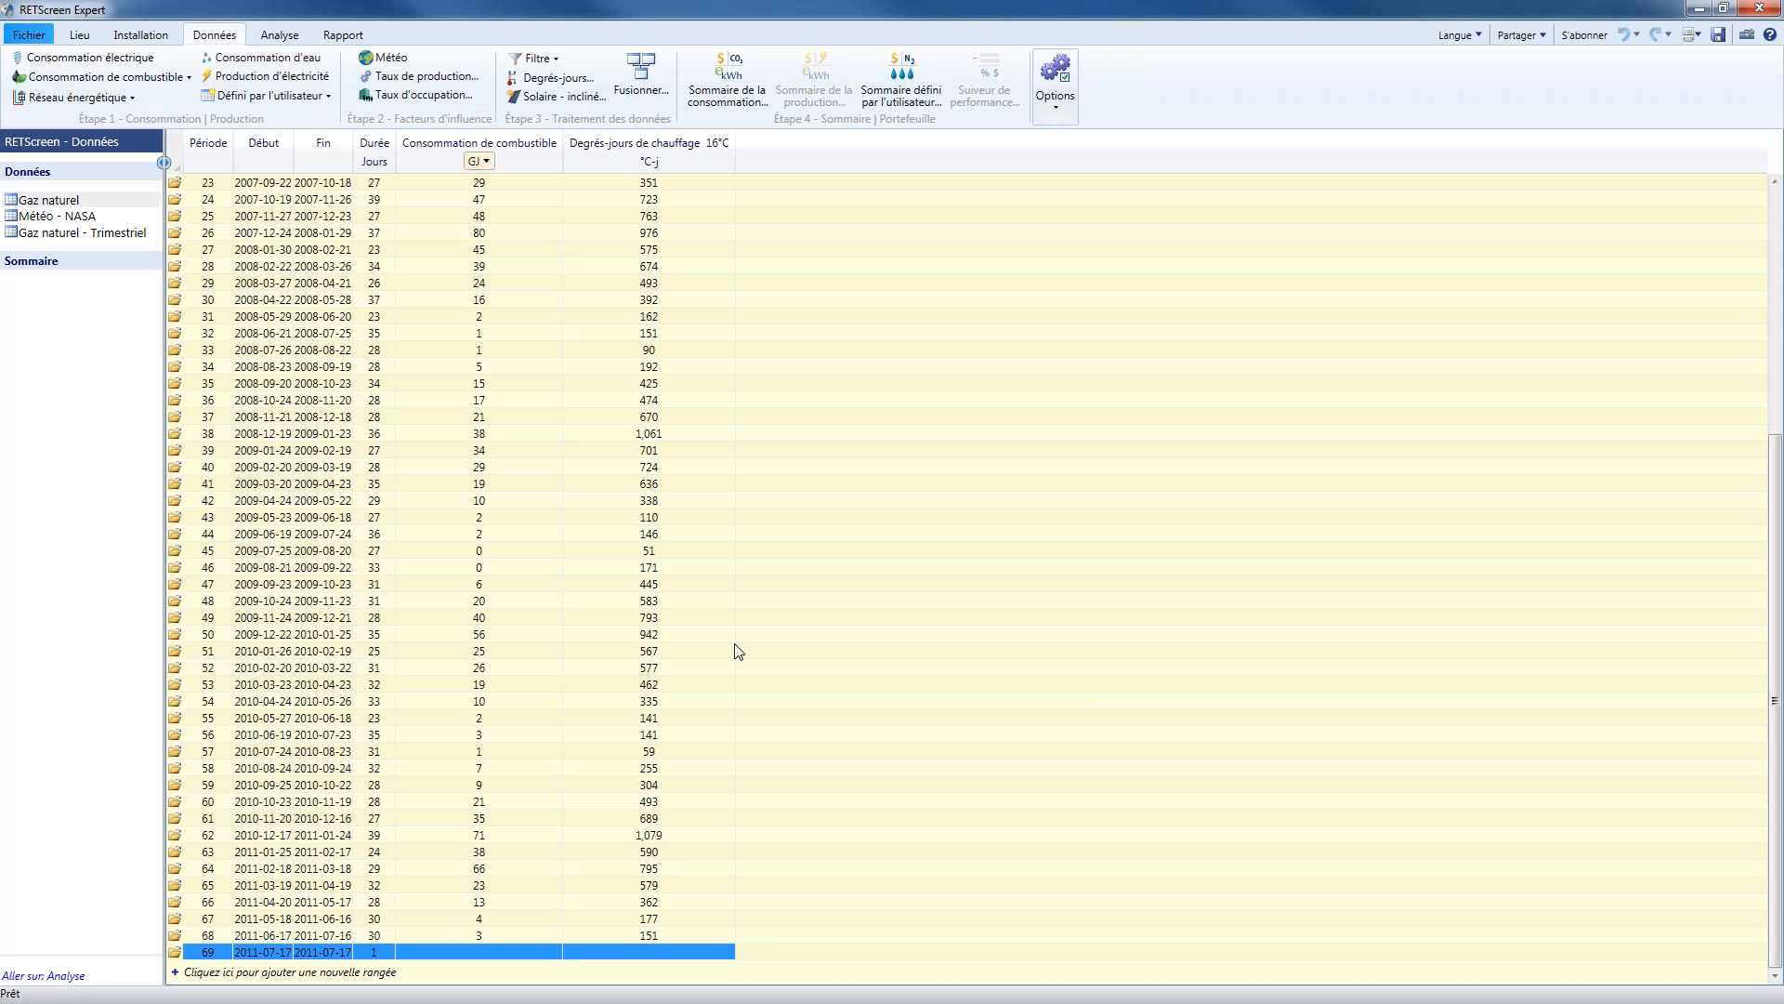
Check the NASA weather dataset and its option for downloading NASA satellite data
click(81, 217)
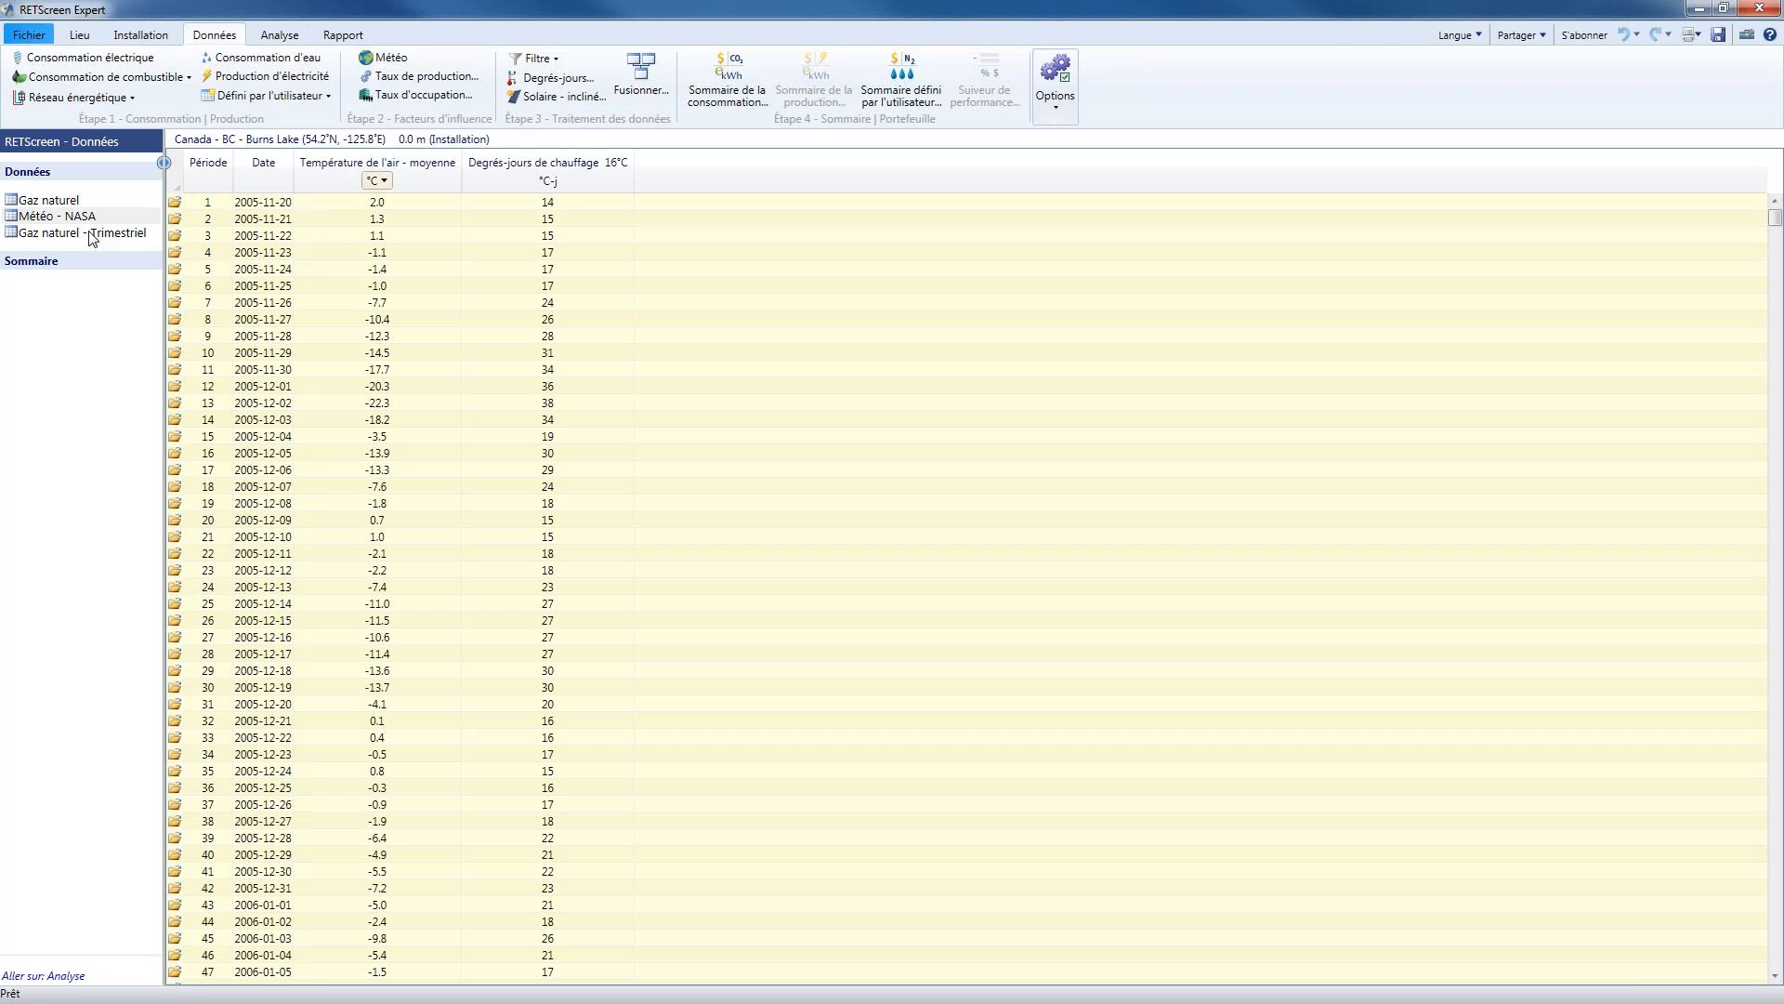
click(1057, 93)
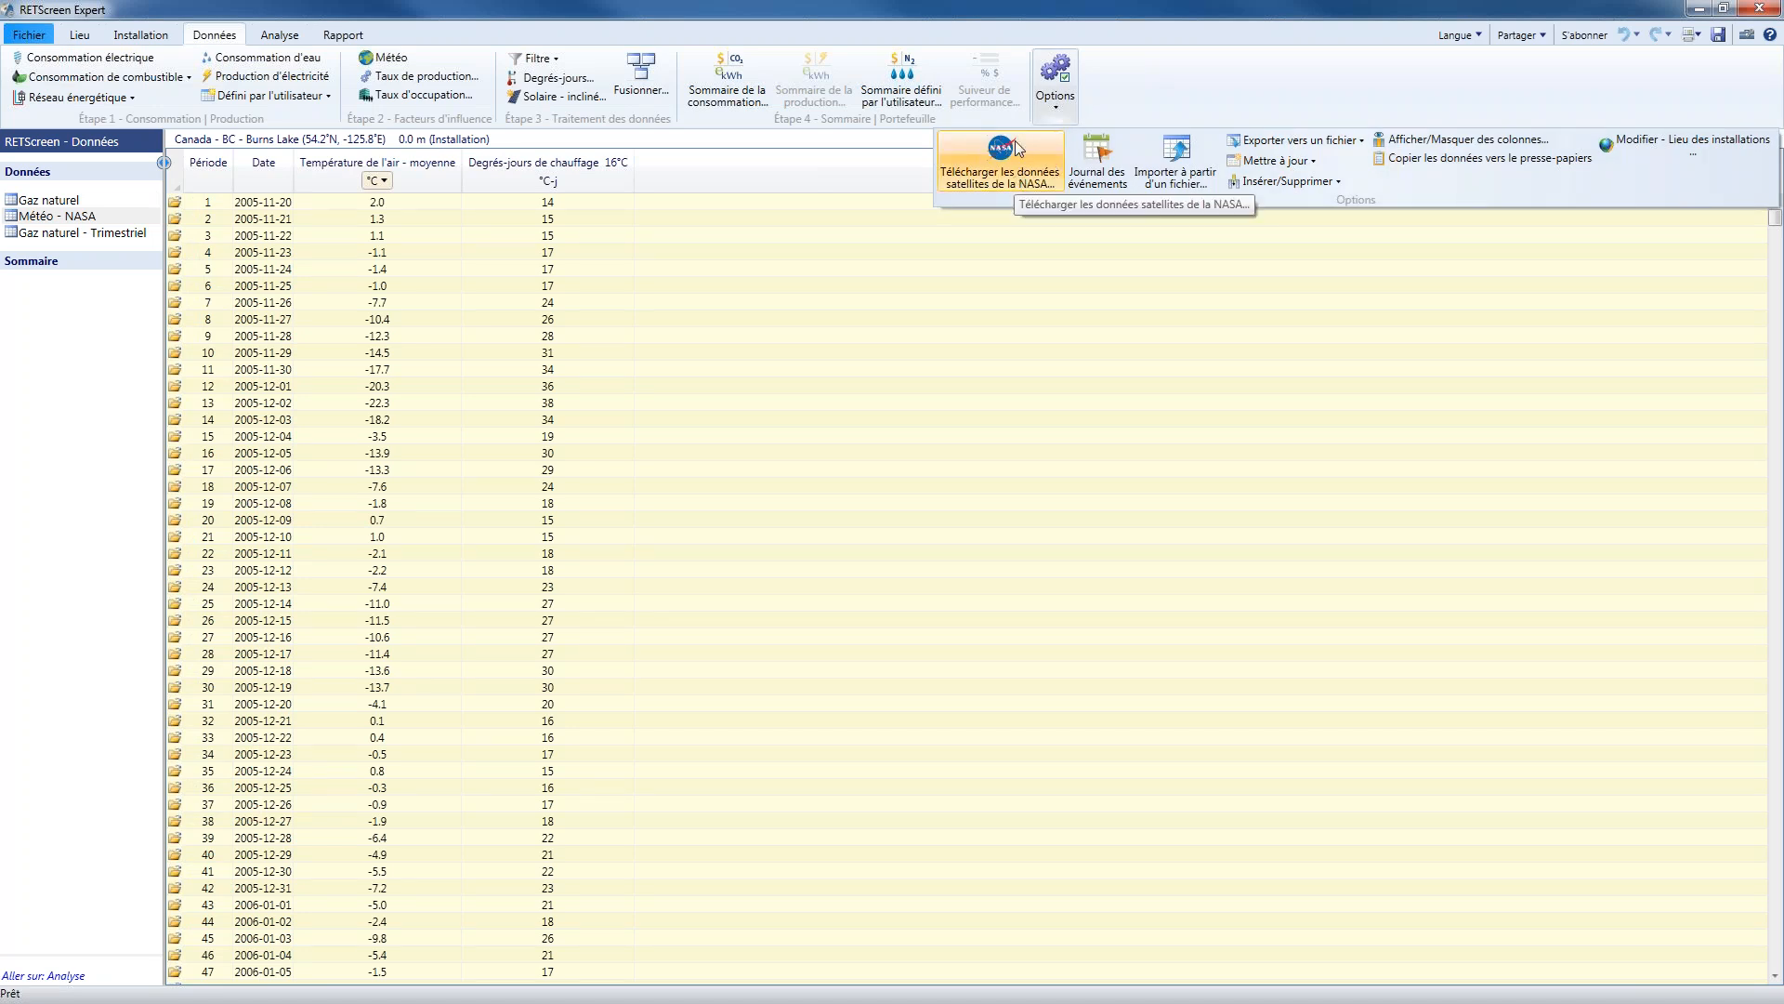
click(929, 35)
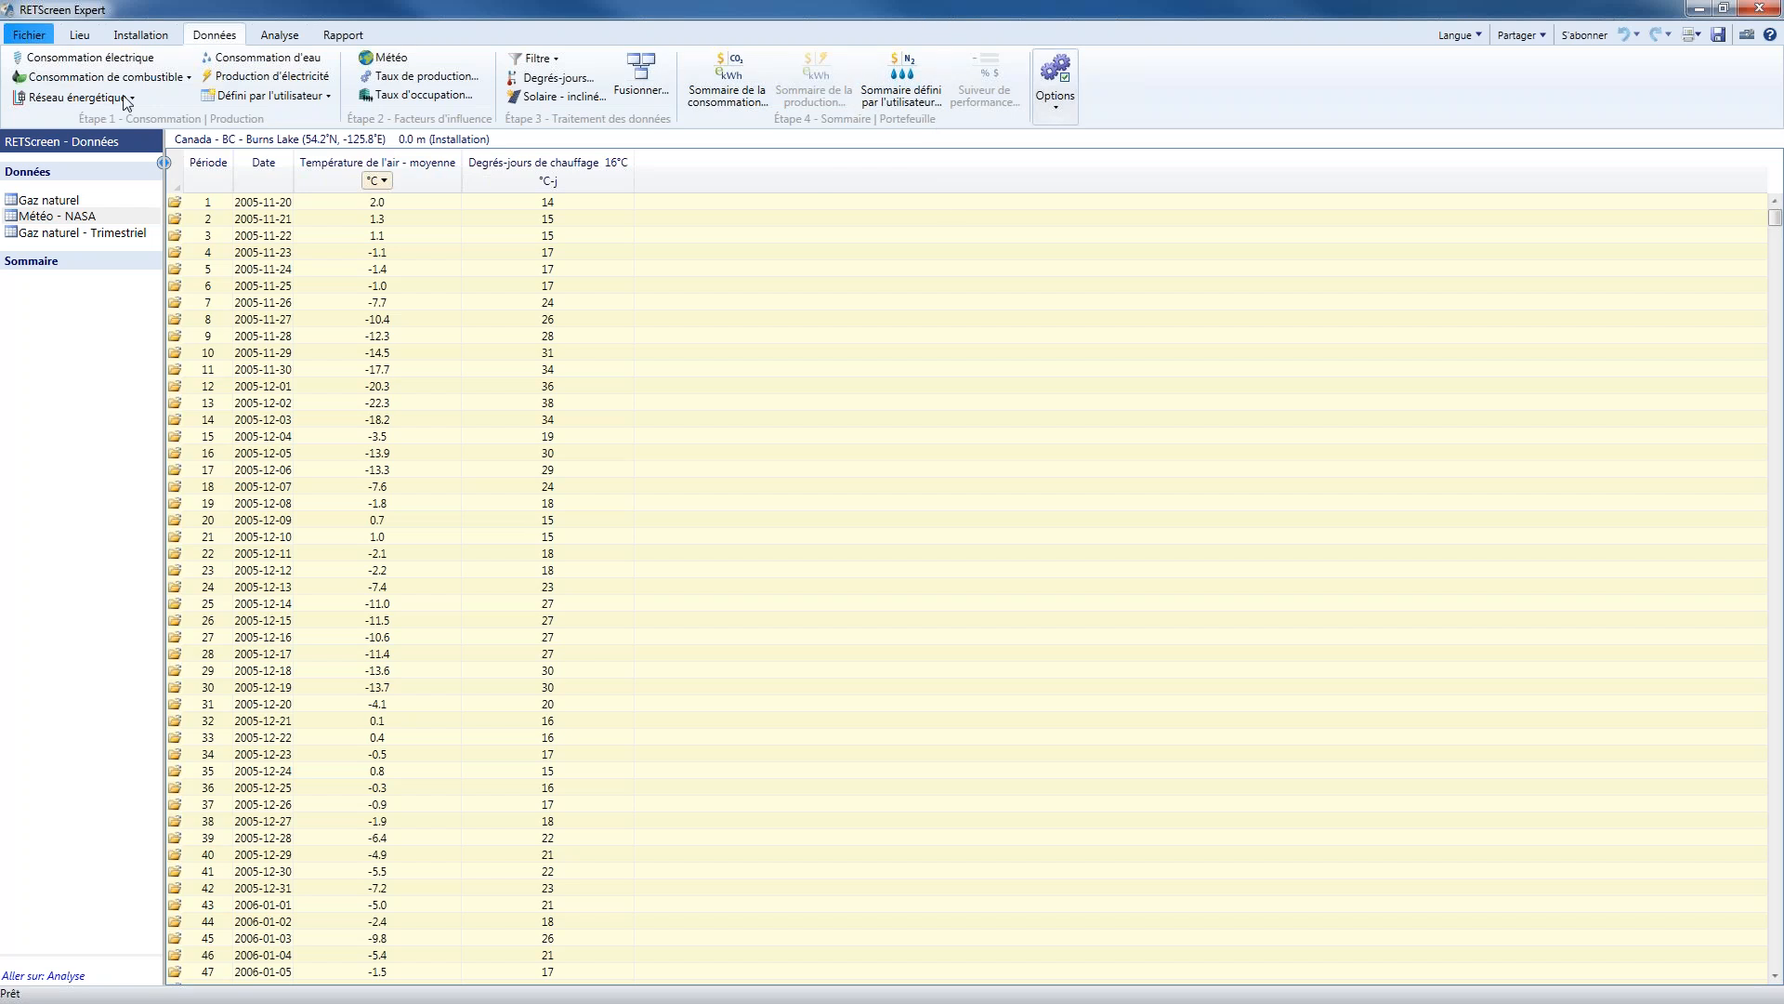
Add a new weather dataset for Burns Lake and load Météo - NASA.csv for import, with all its columns in view
click(399, 65)
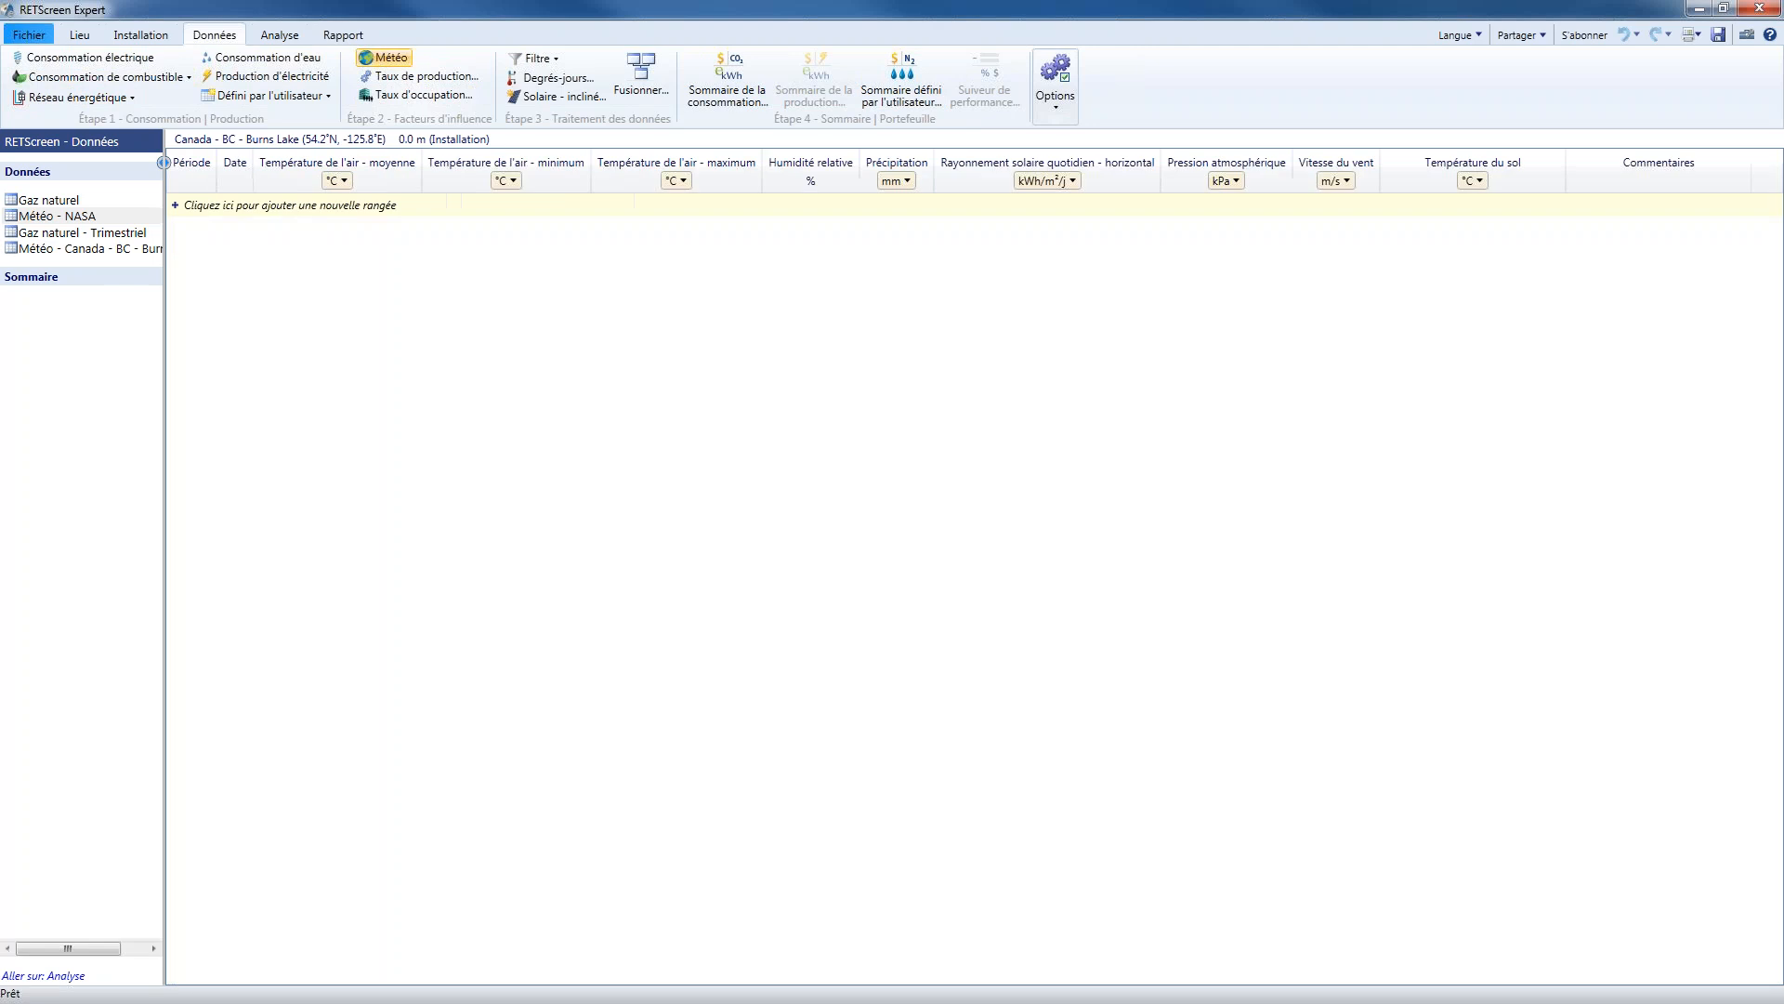
click(1056, 88)
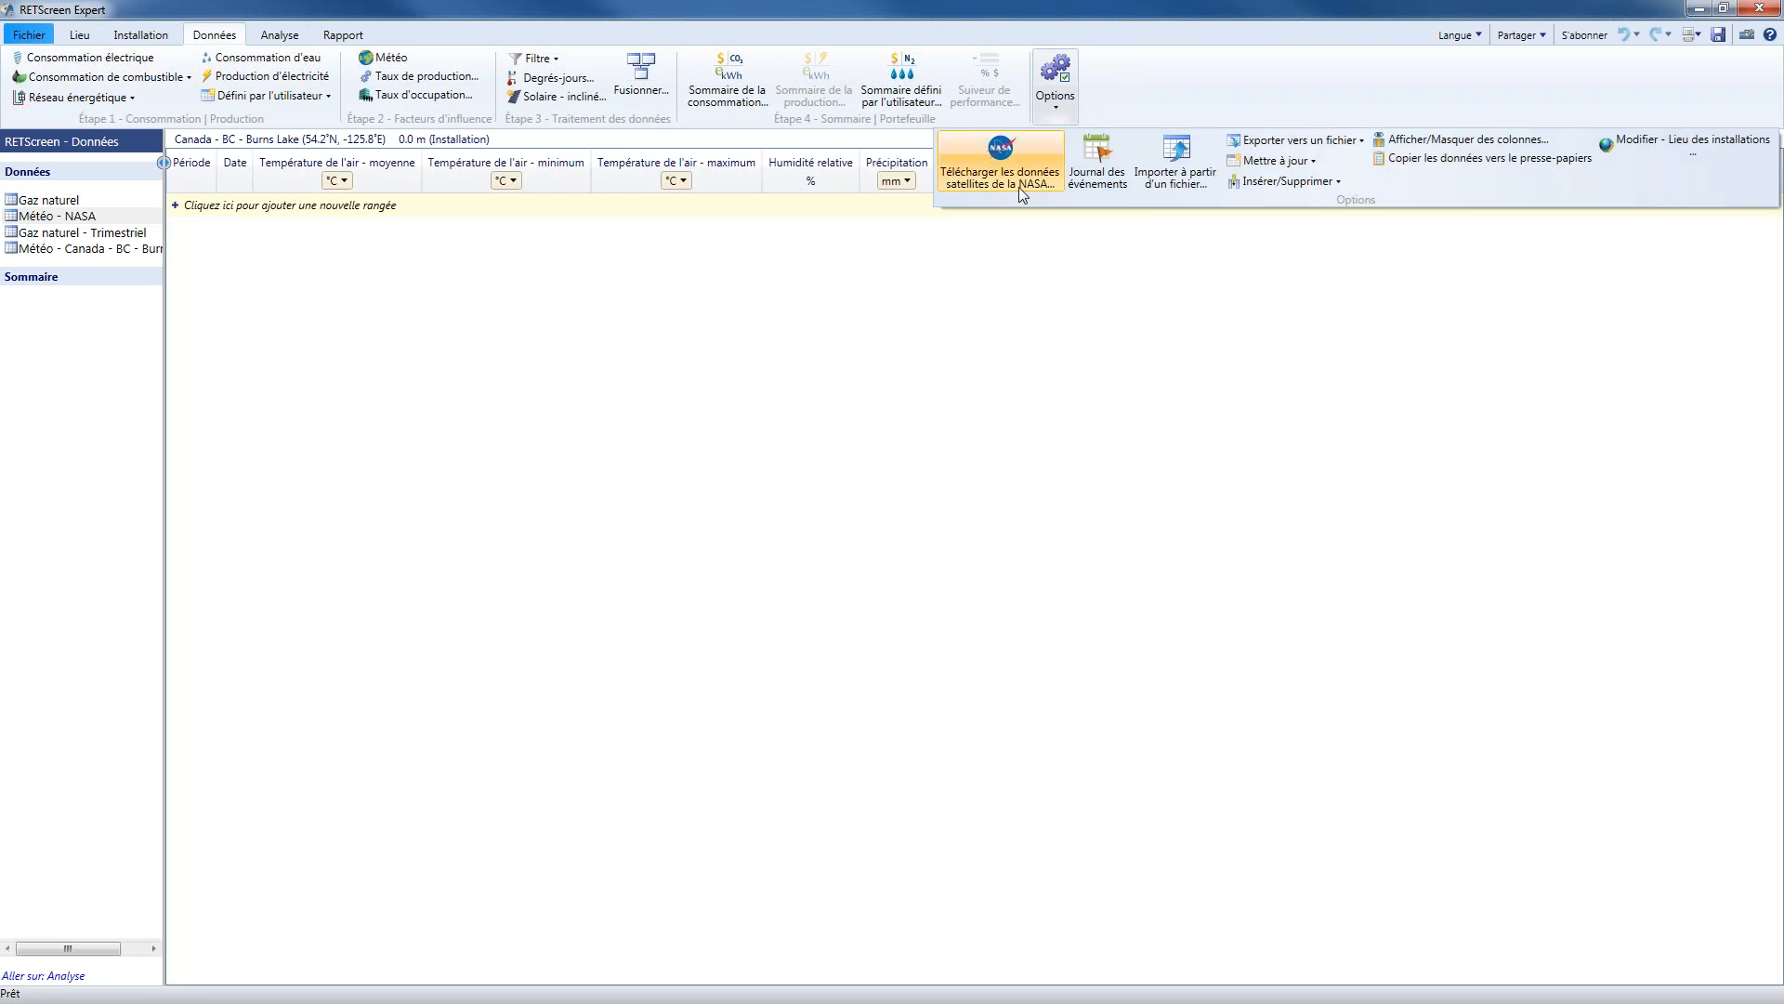
click(1204, 153)
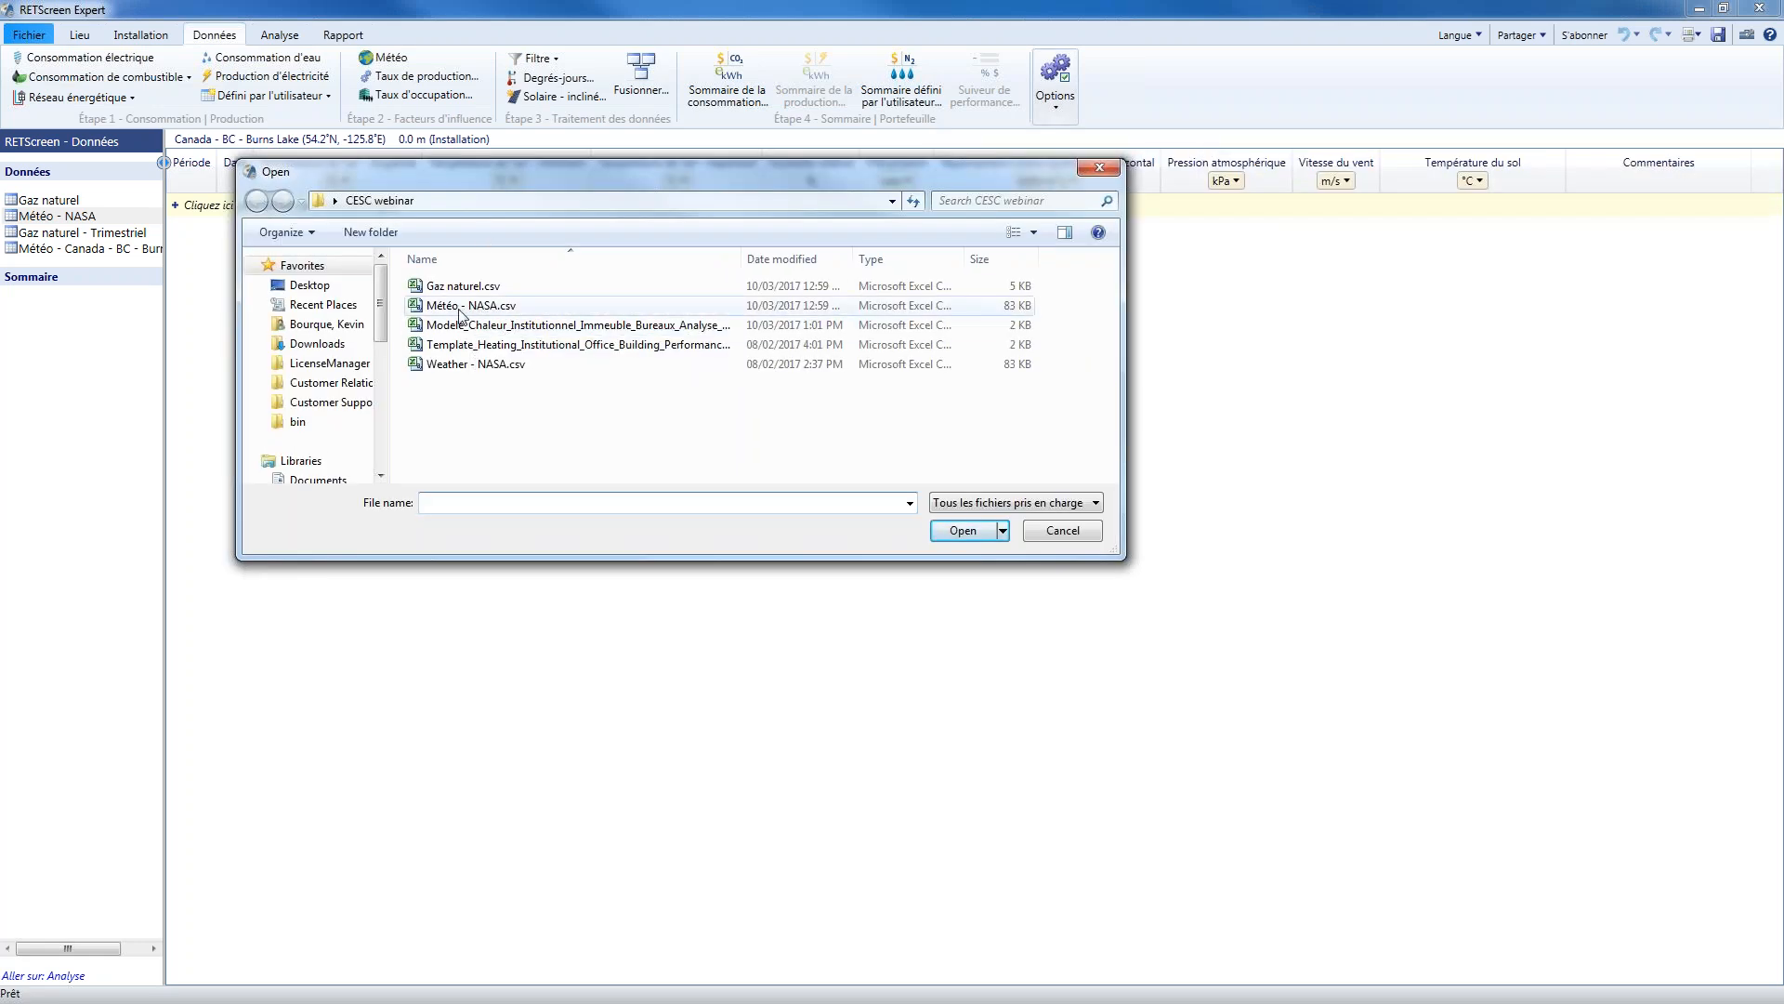
click(510, 309)
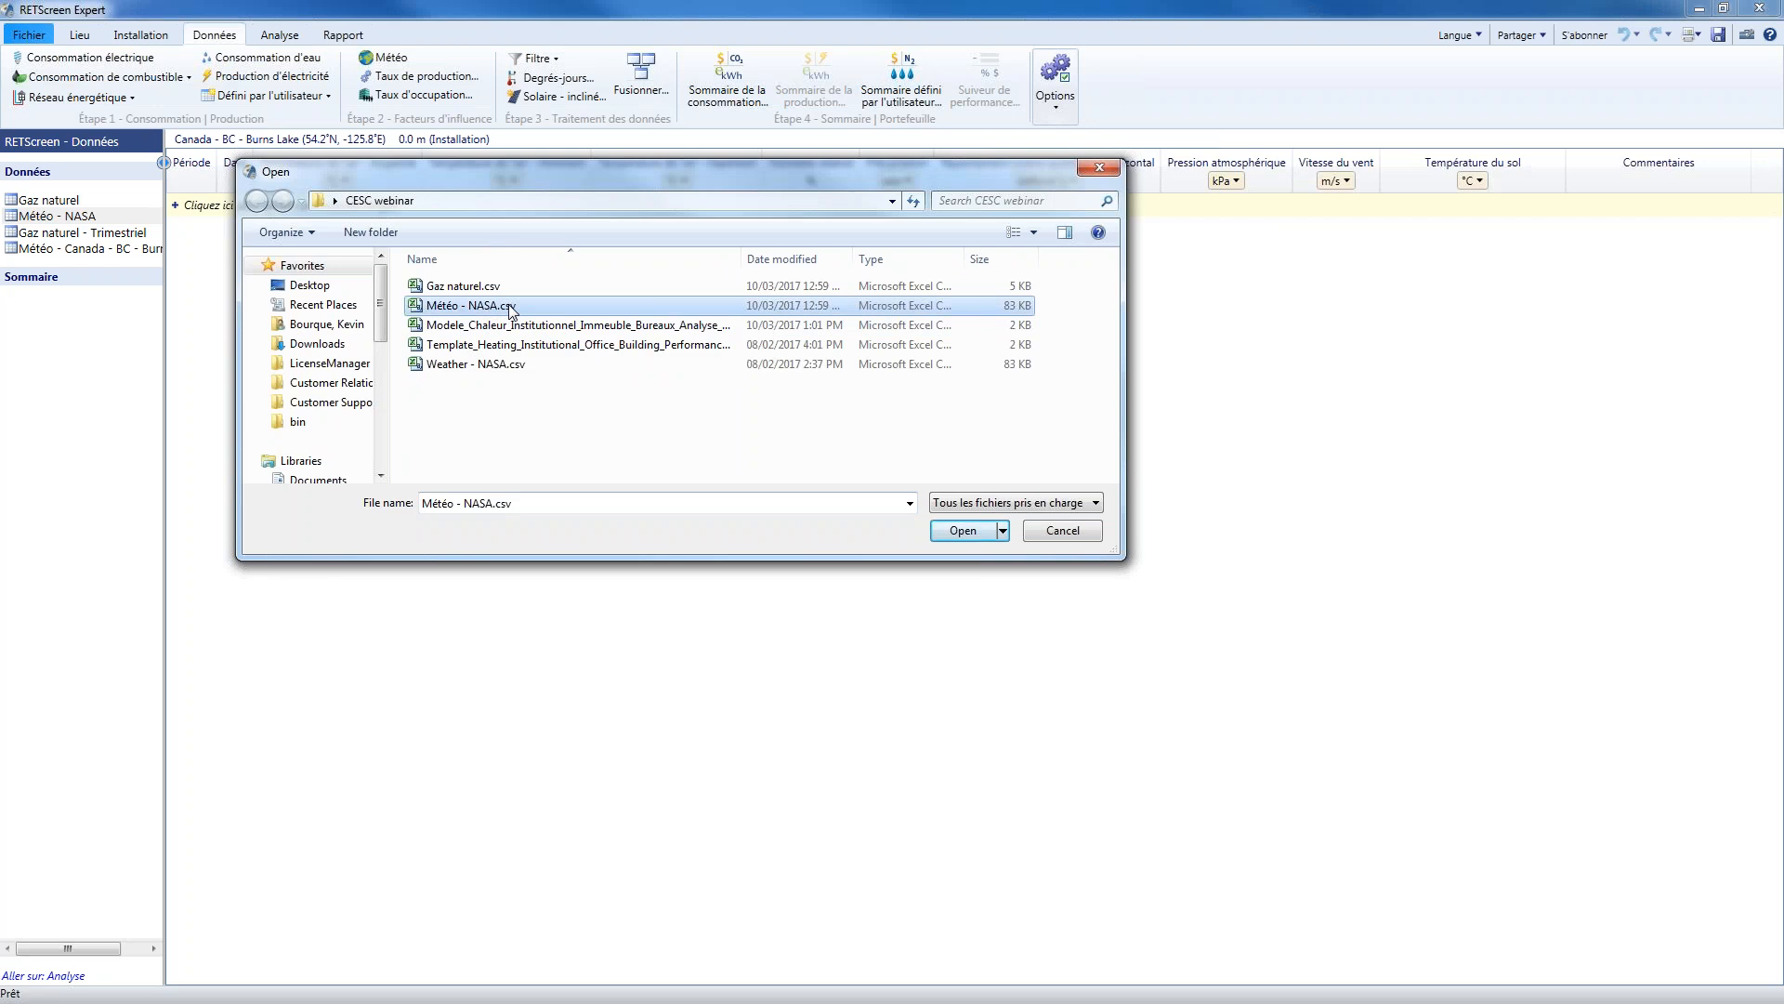
double_click(510, 306)
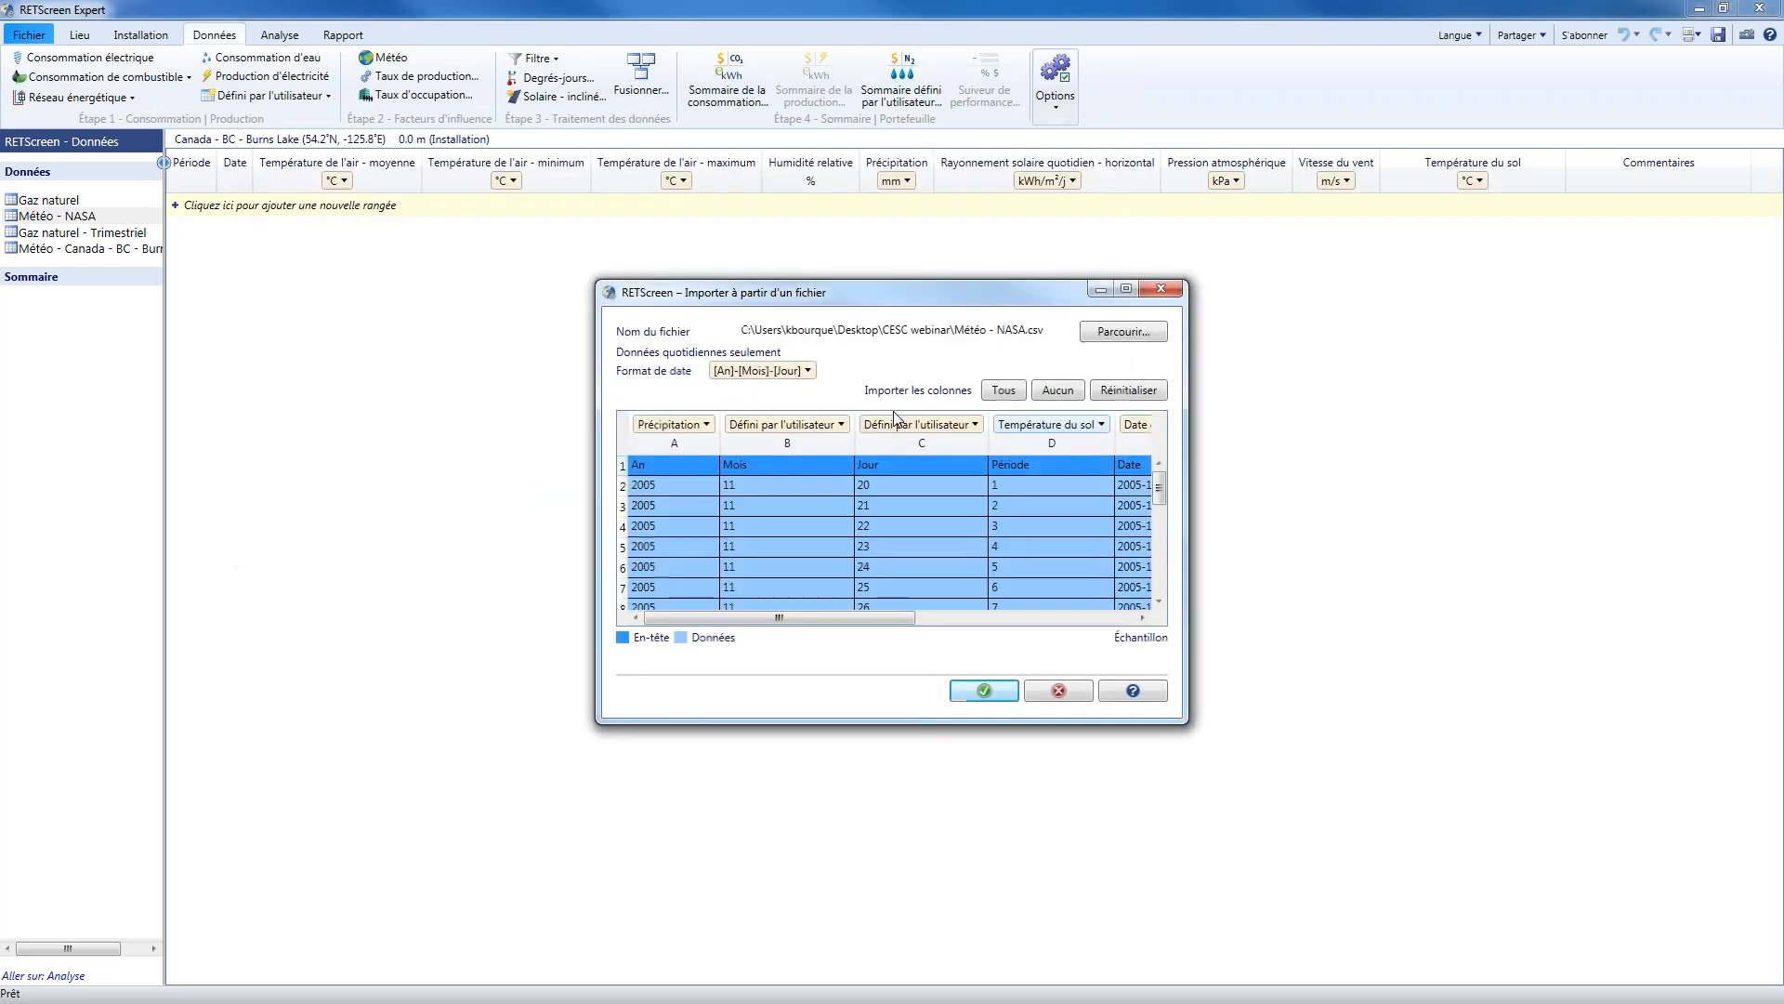
drag(536, 247, 529, 242)
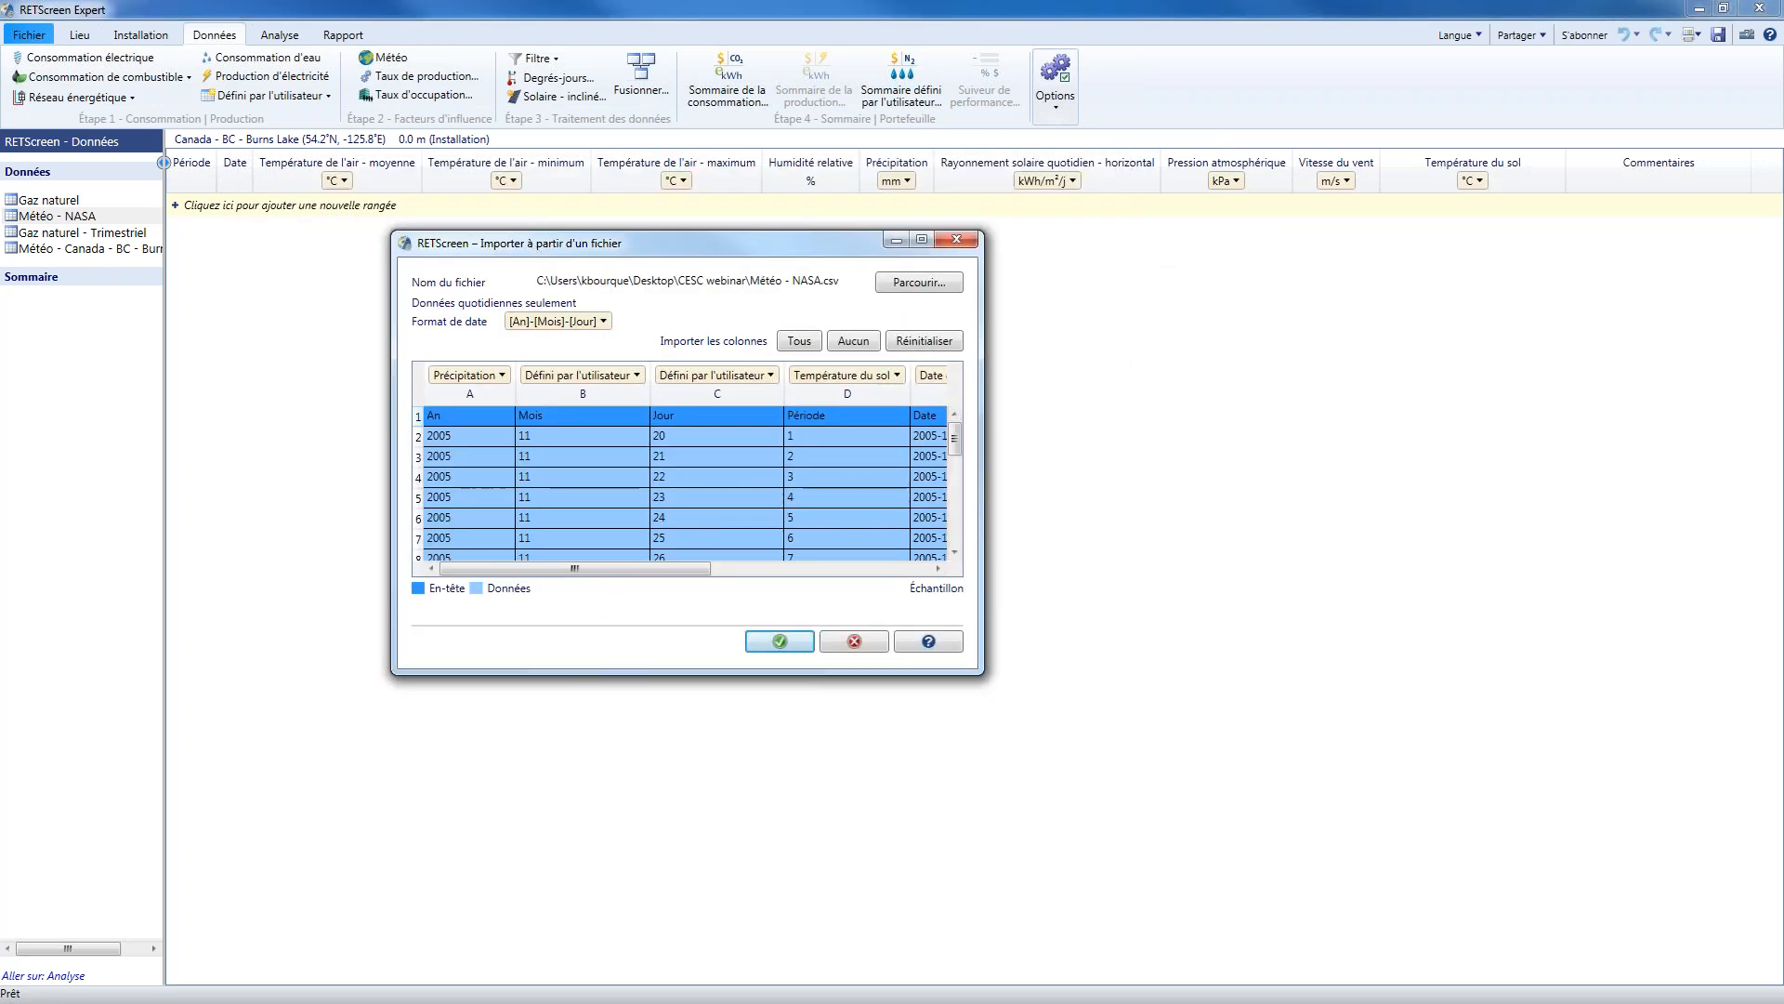
drag(984, 638, 1434, 637)
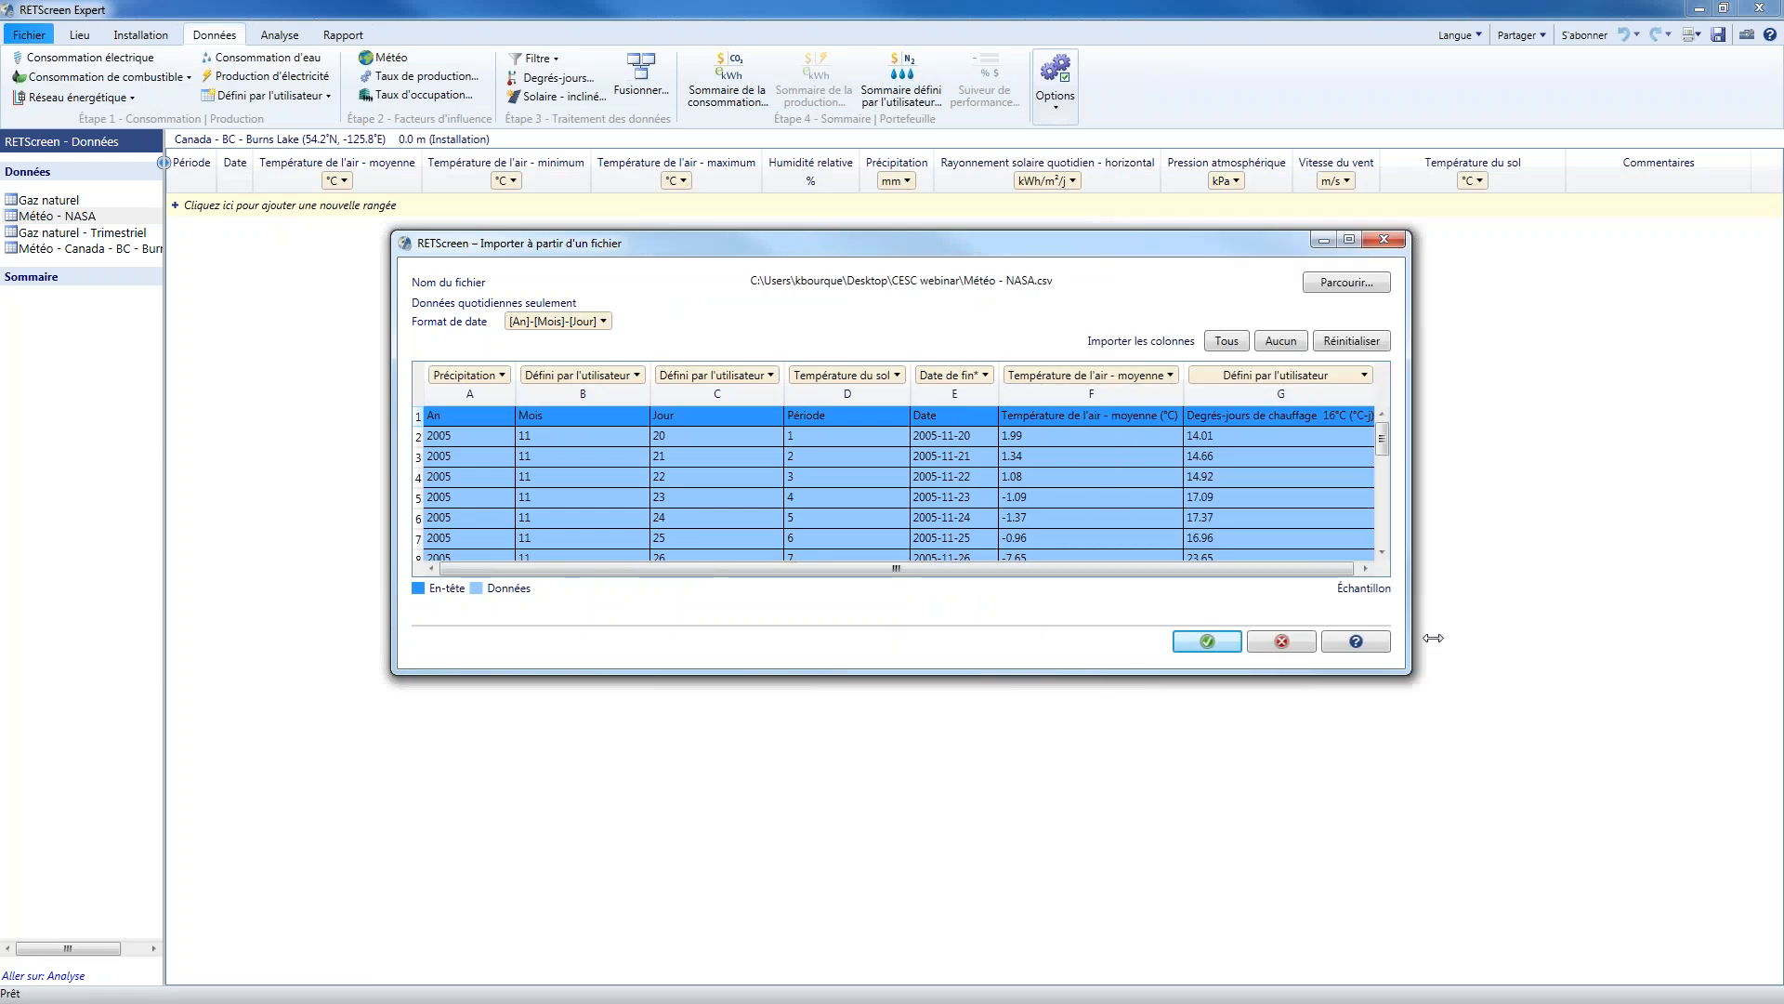
Map columns A, B and C of the weather file to An, Mois and Jour
click(502, 375)
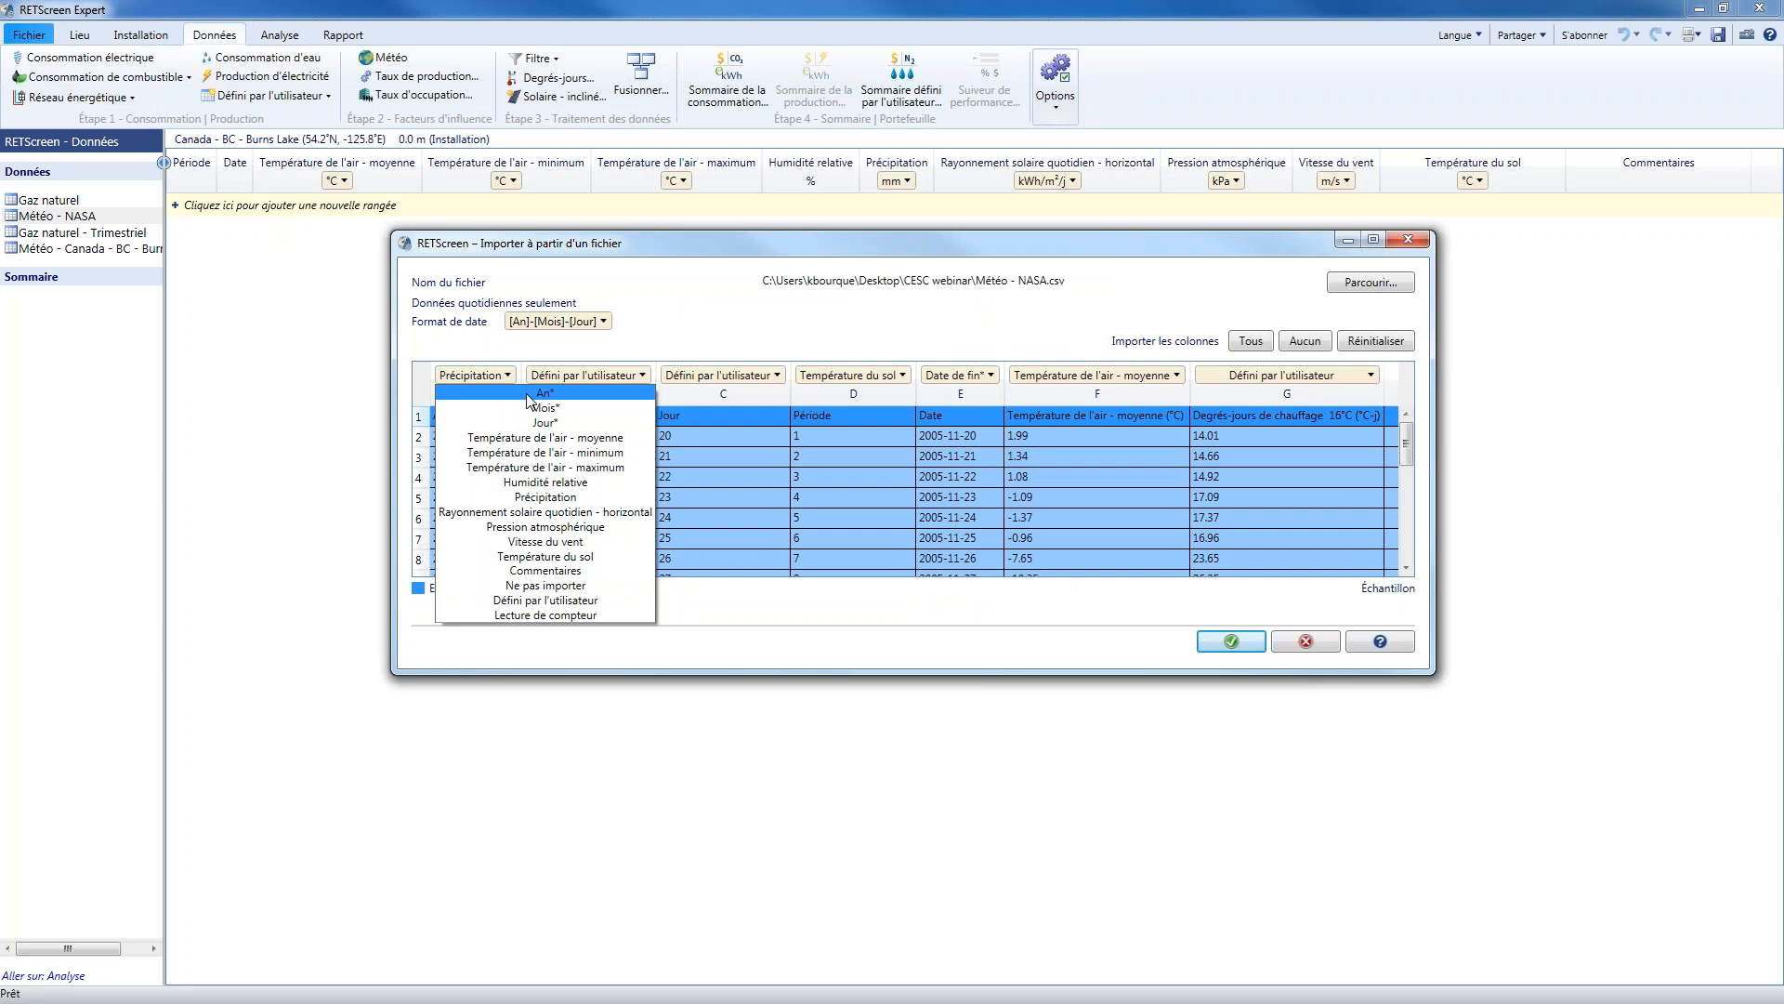
click(528, 394)
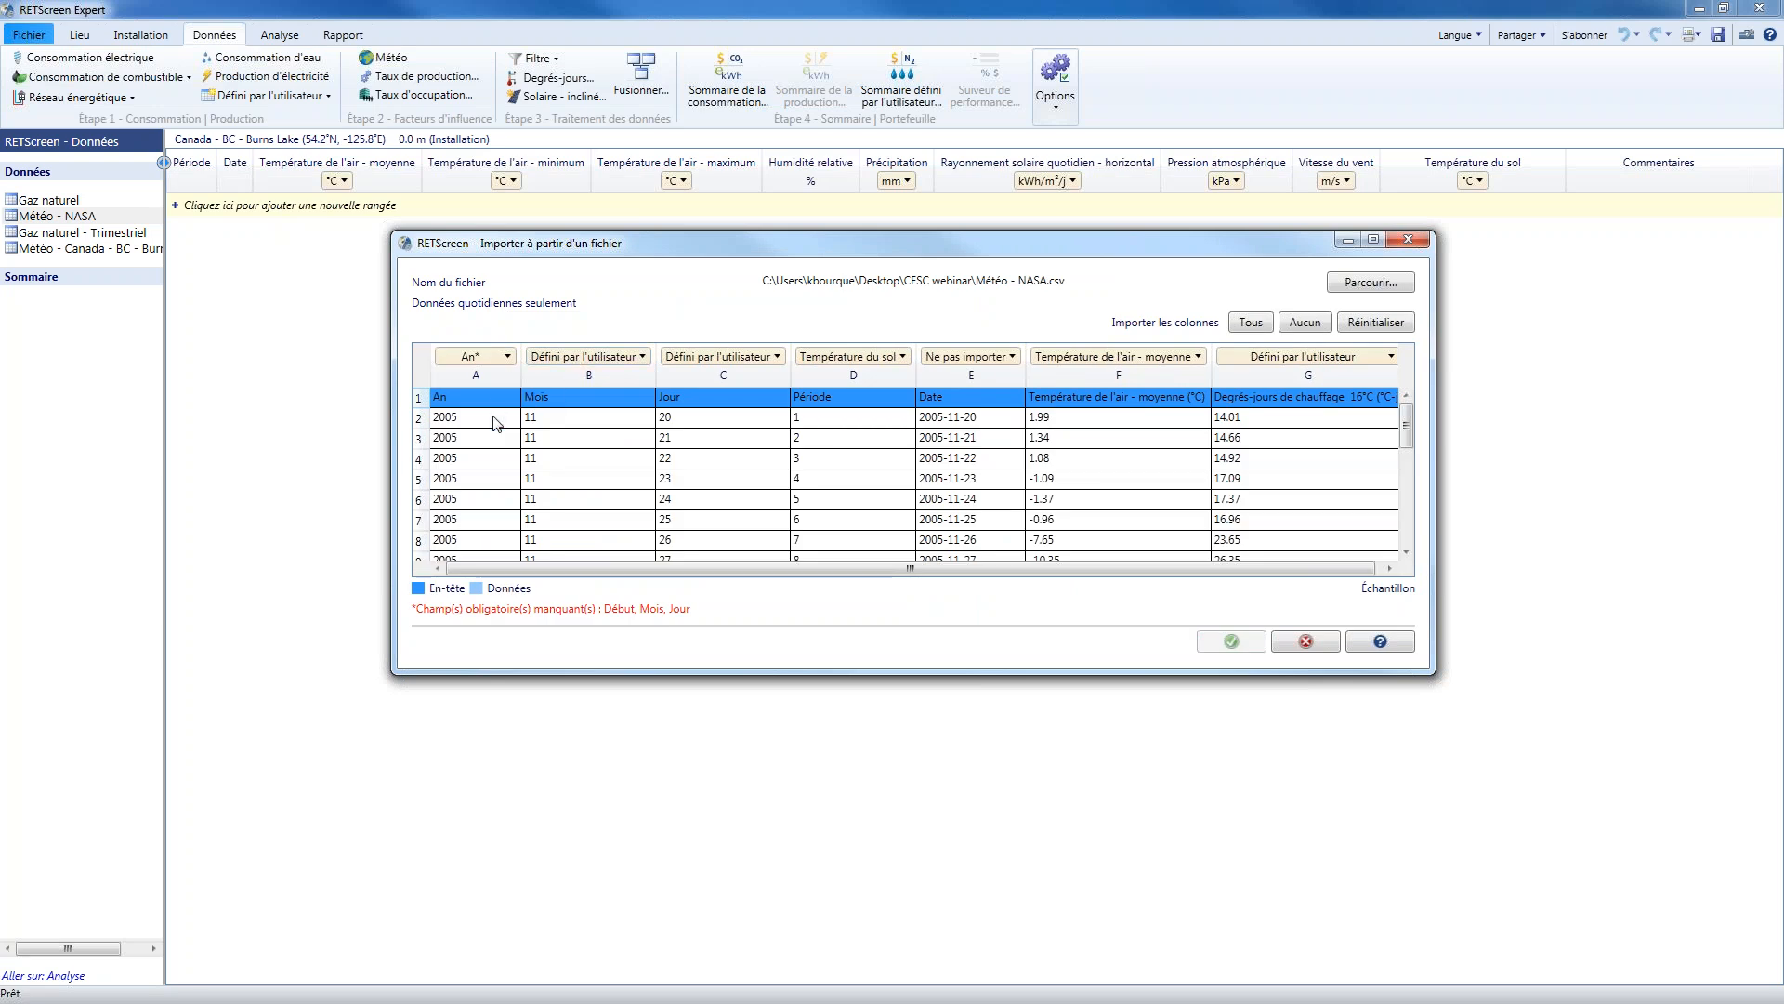
click(572, 358)
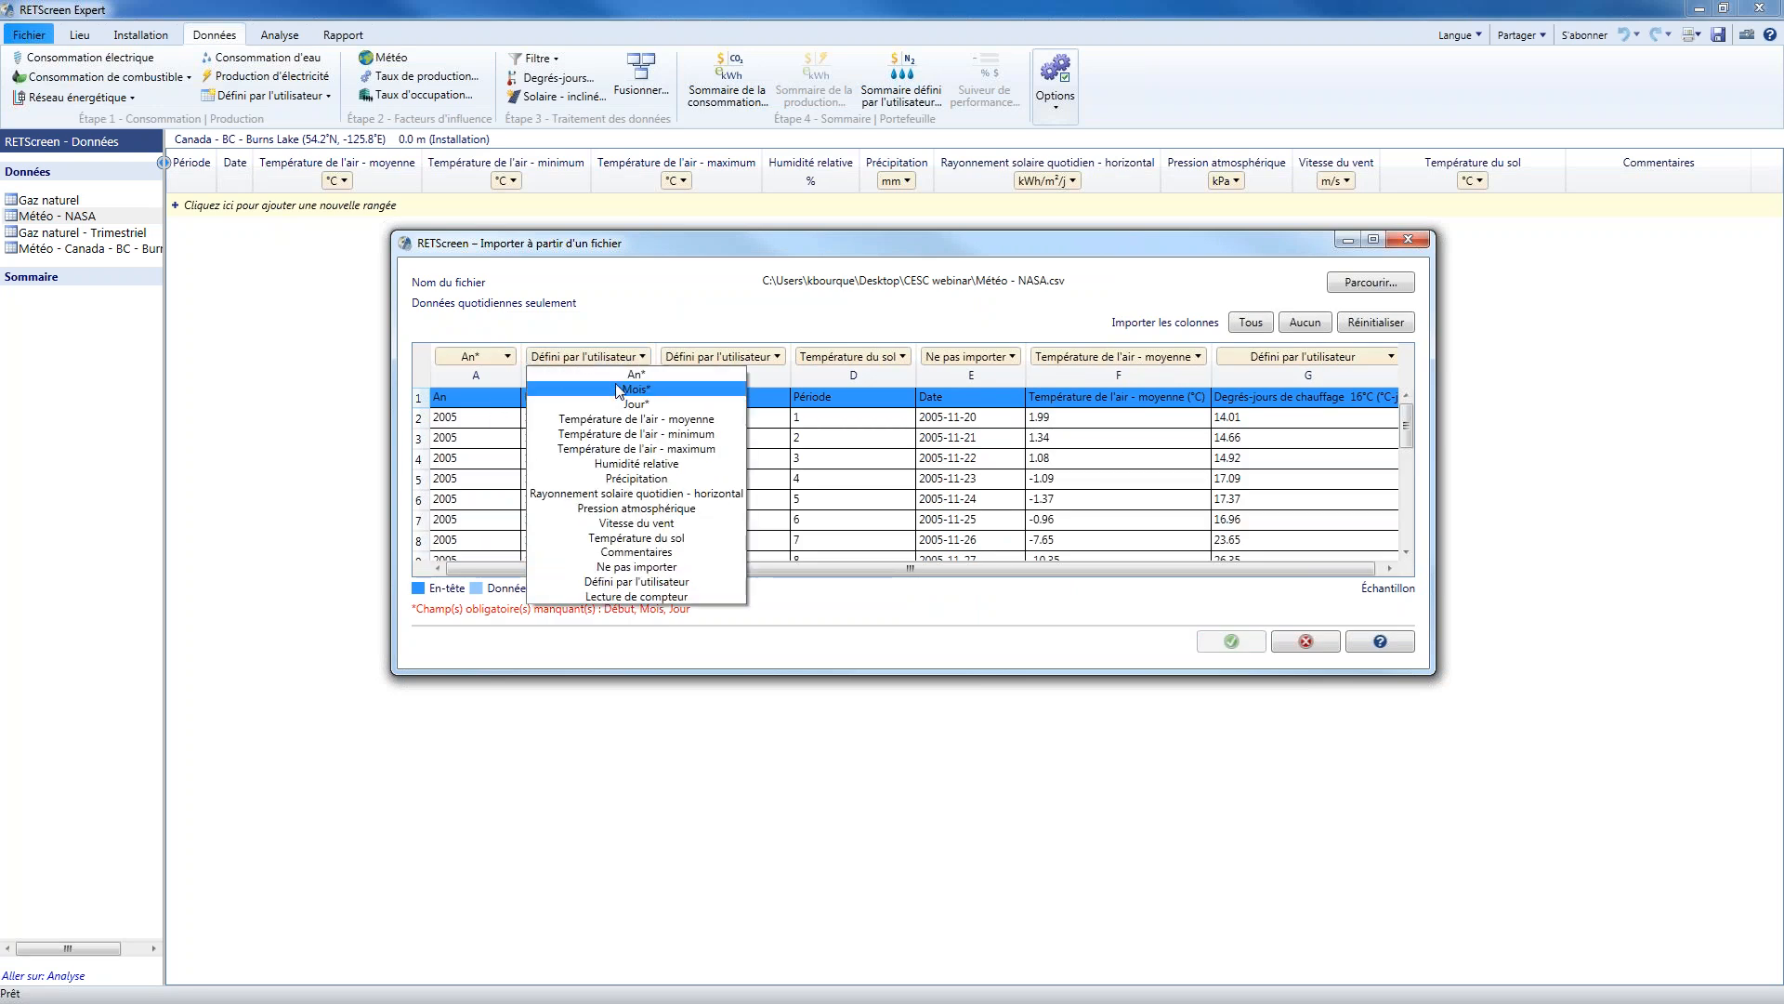
click(599, 389)
click(705, 359)
click(711, 408)
Exclude the Période column and import the weather file, with heating degree-days as a user-defined °C-j column, 2 decimals, aggregated by sum
click(876, 359)
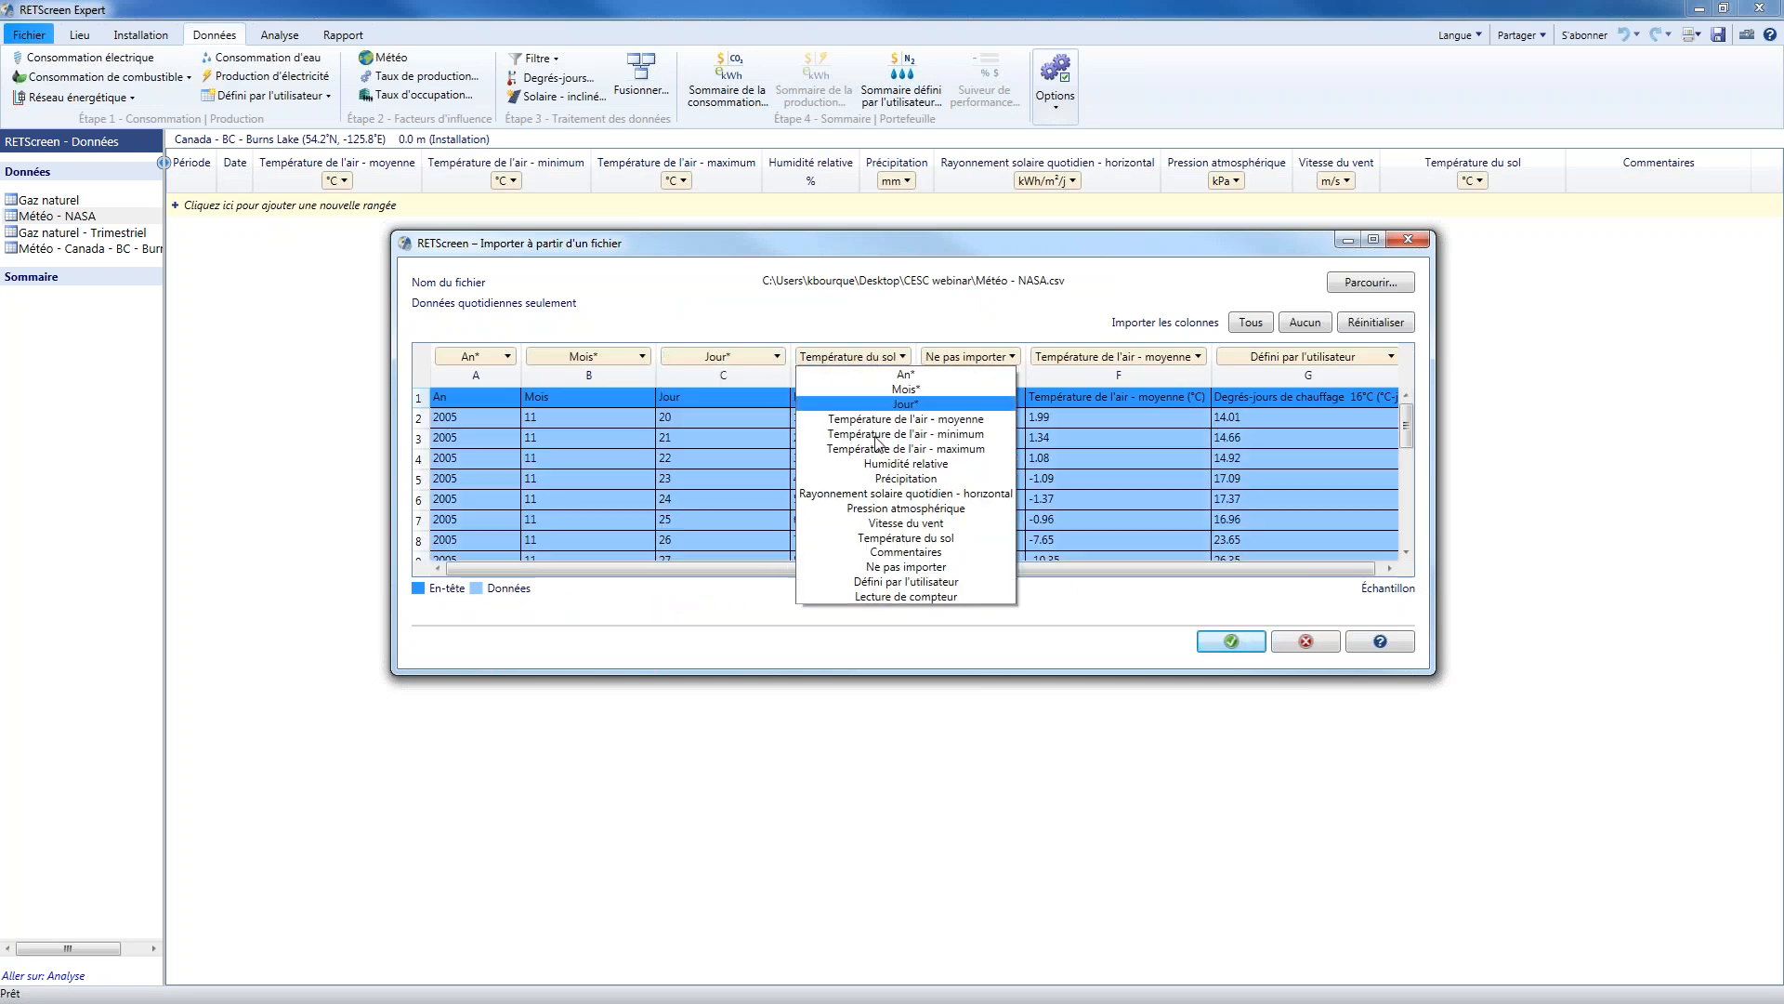
click(946, 563)
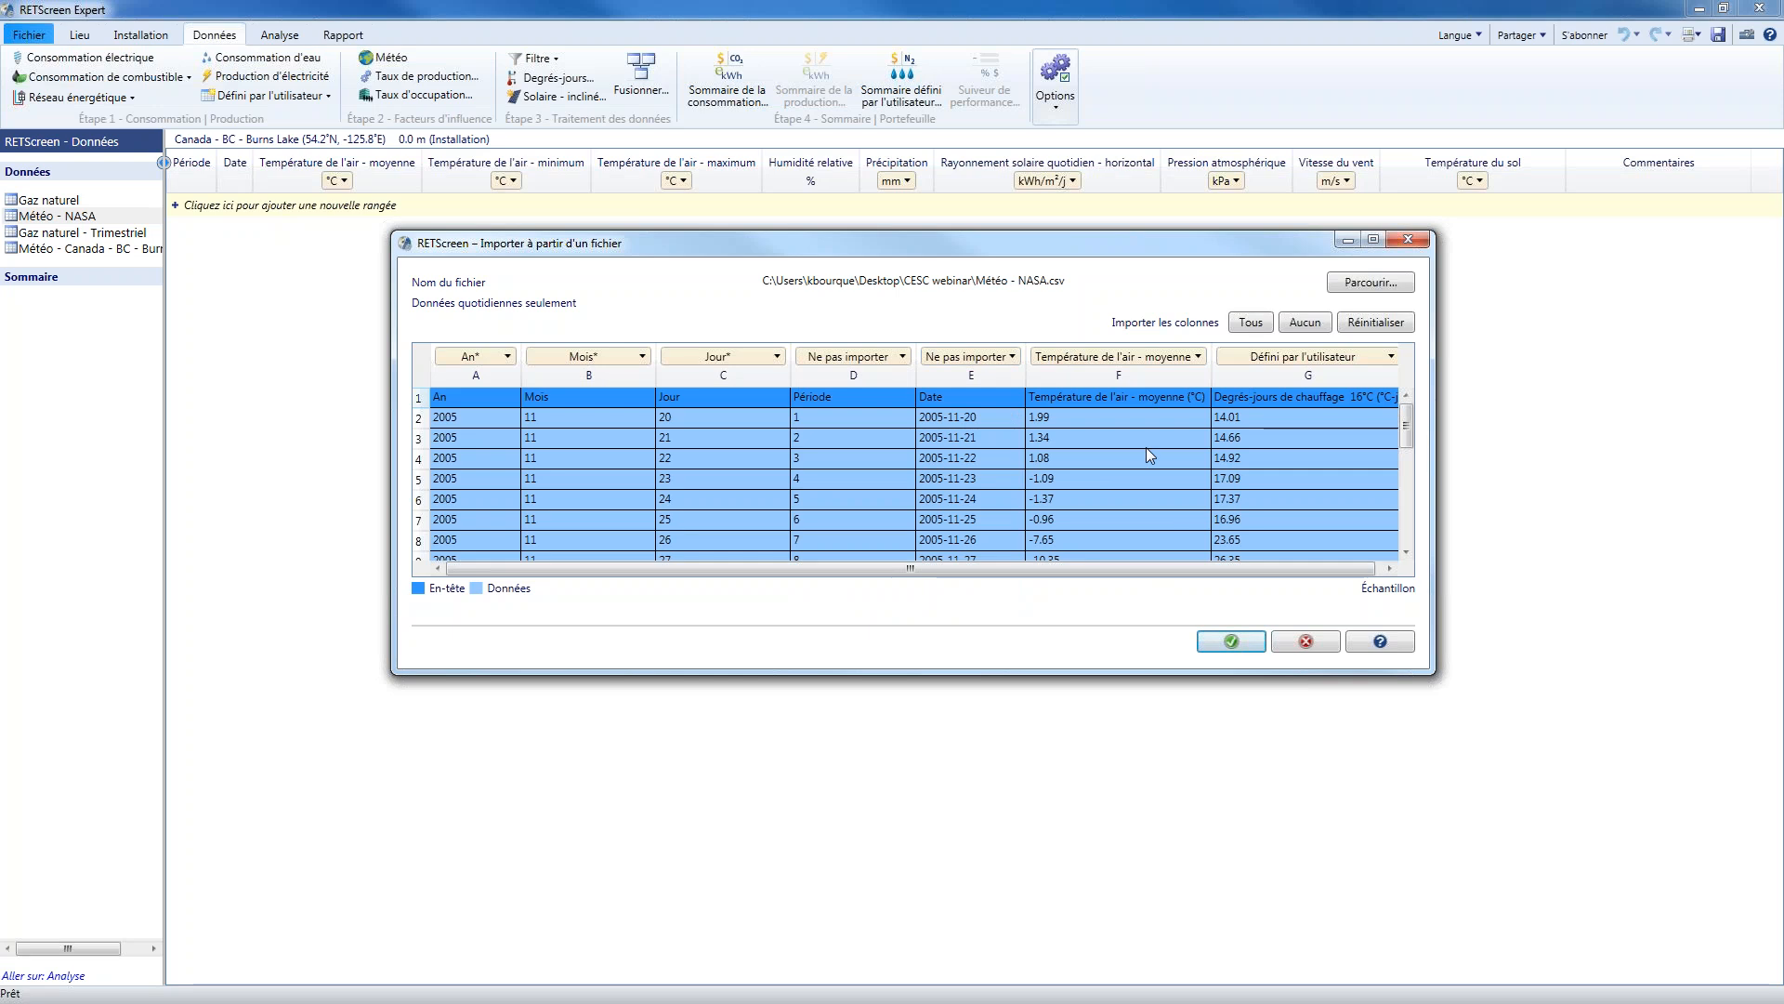
click(1240, 637)
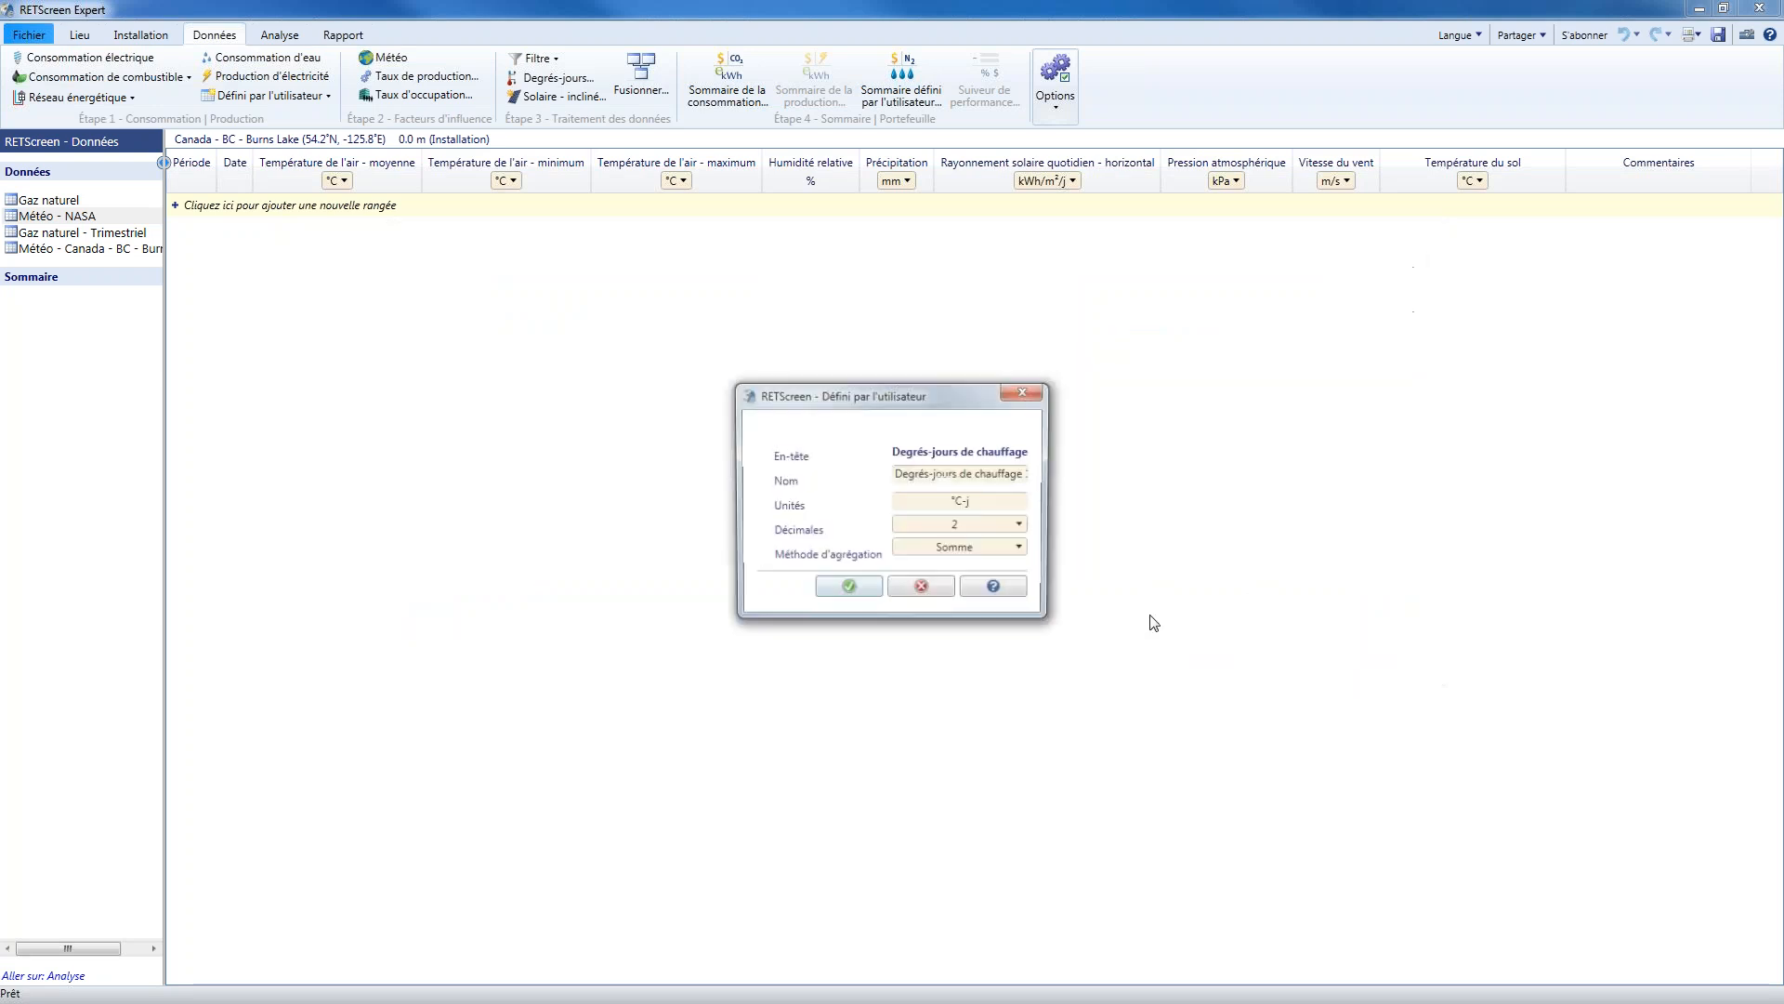
click(862, 592)
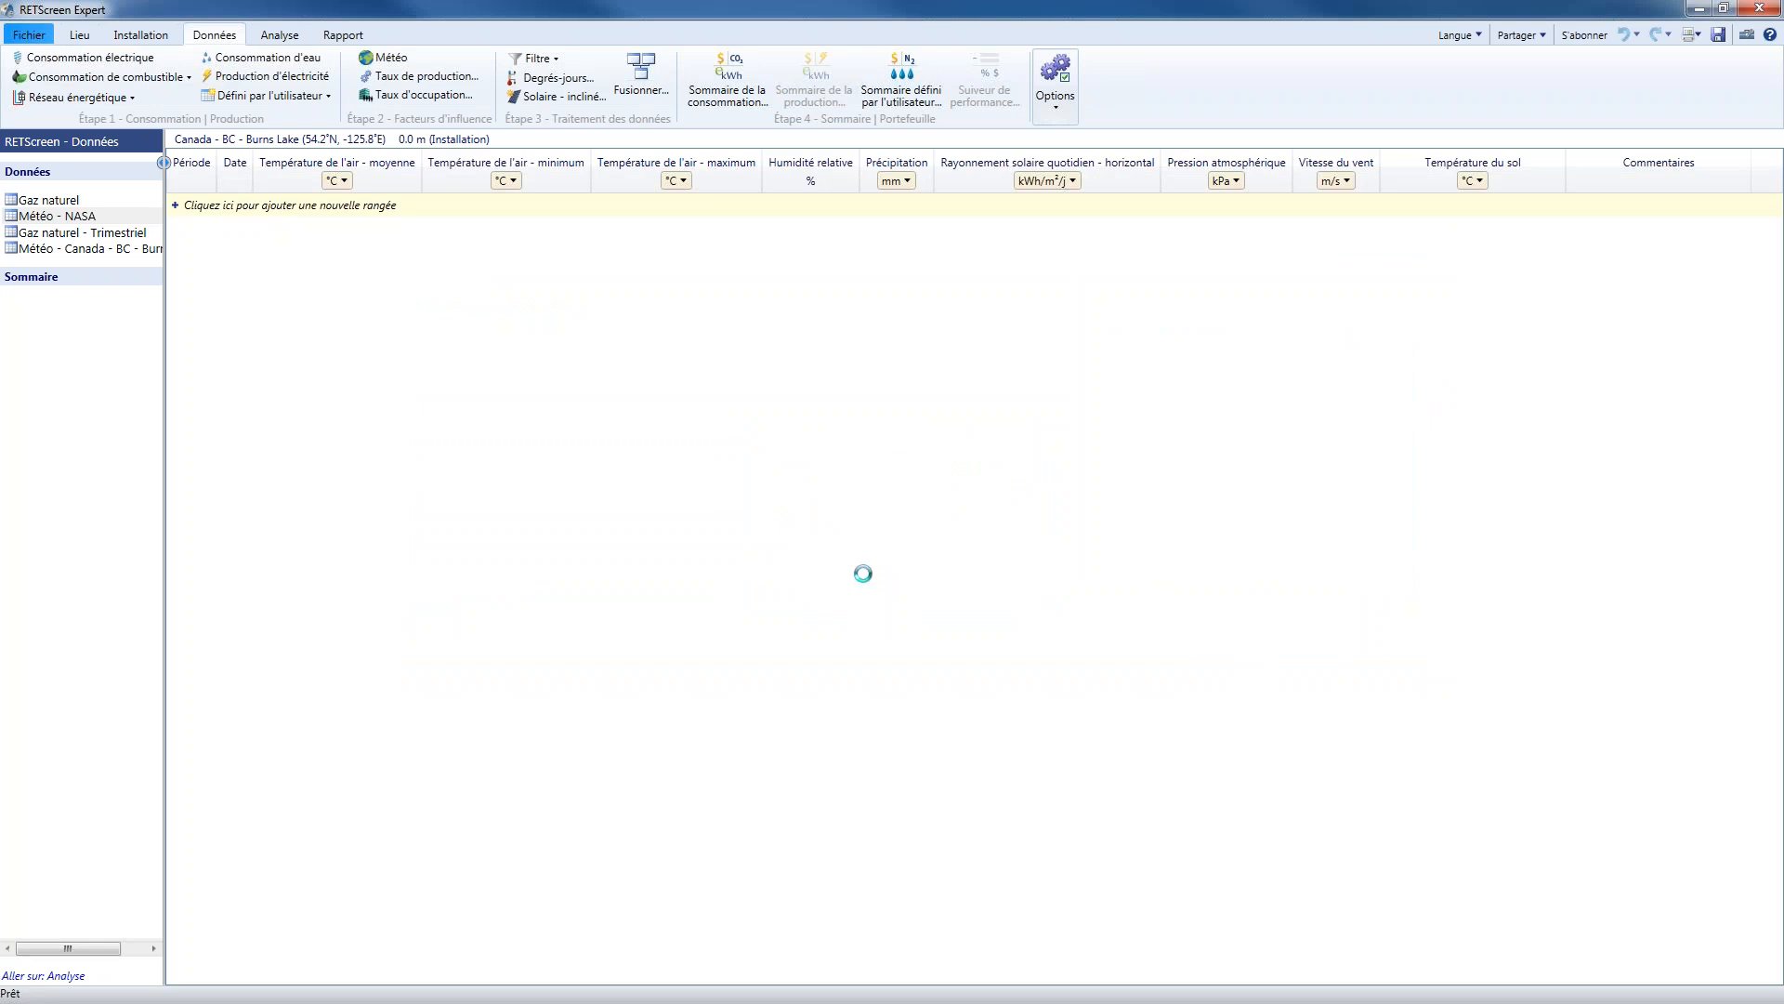